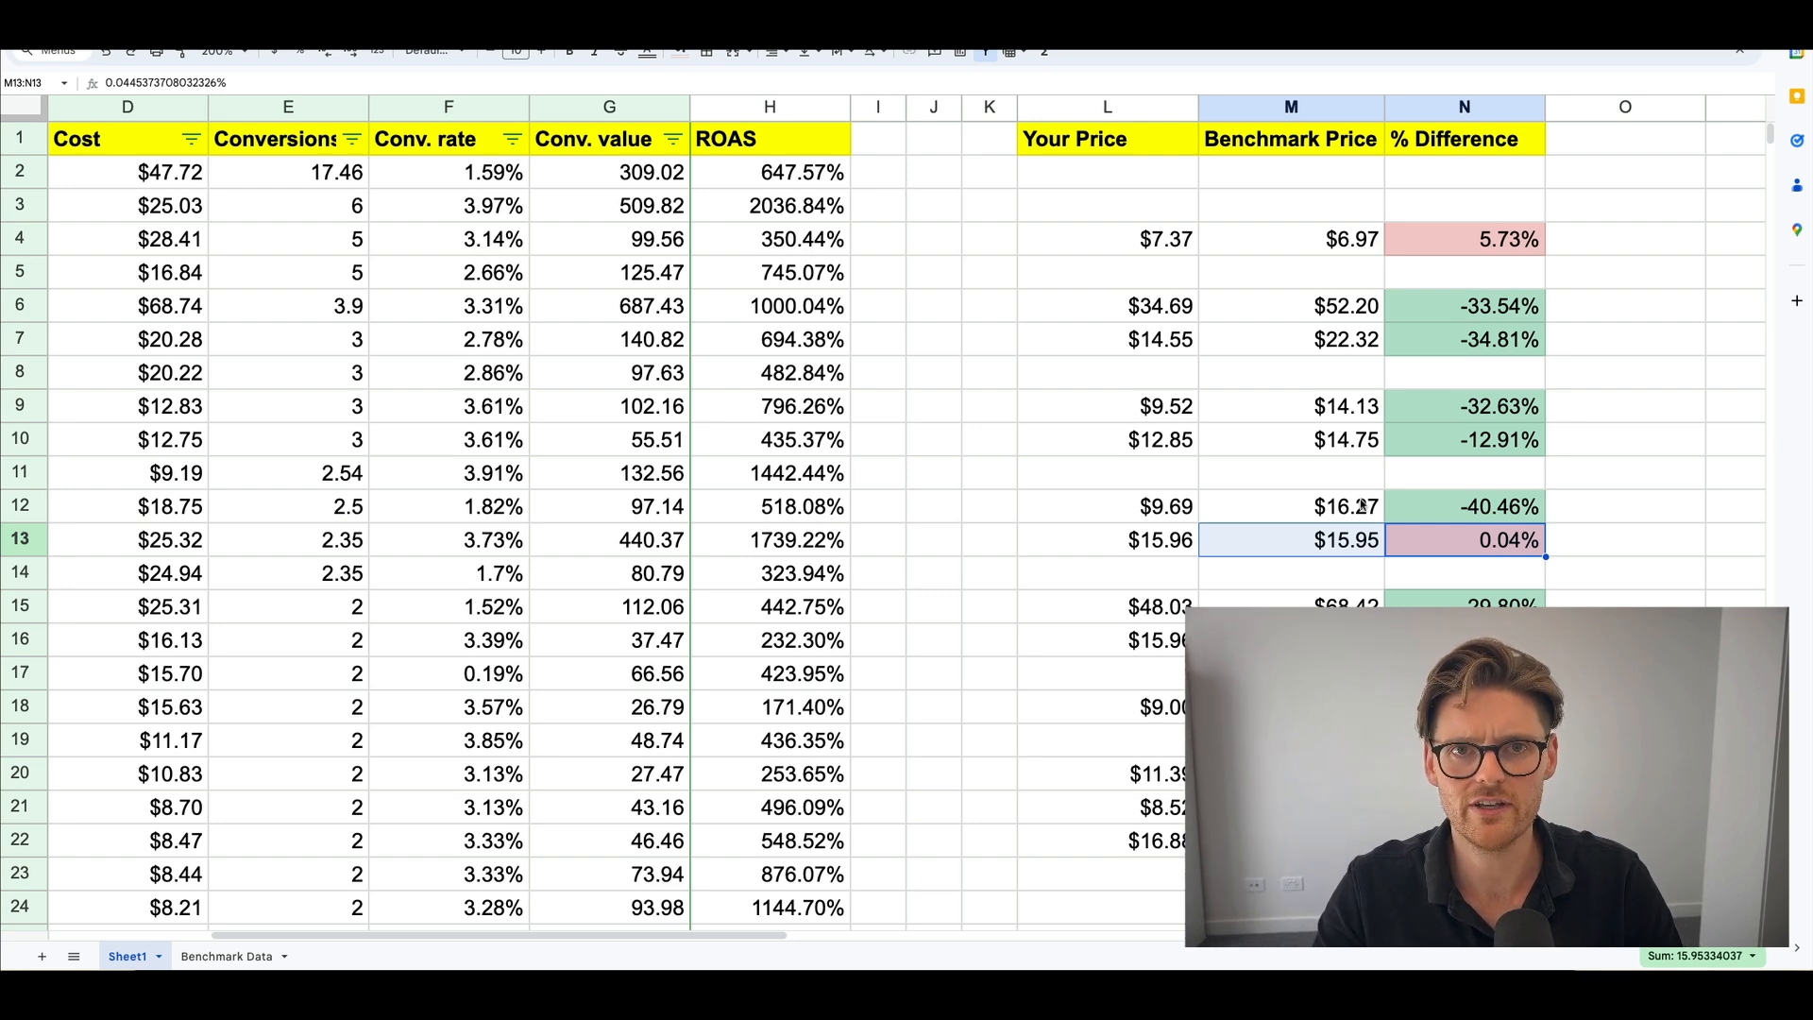
pyautogui.hscroll(-5, 1360, 506)
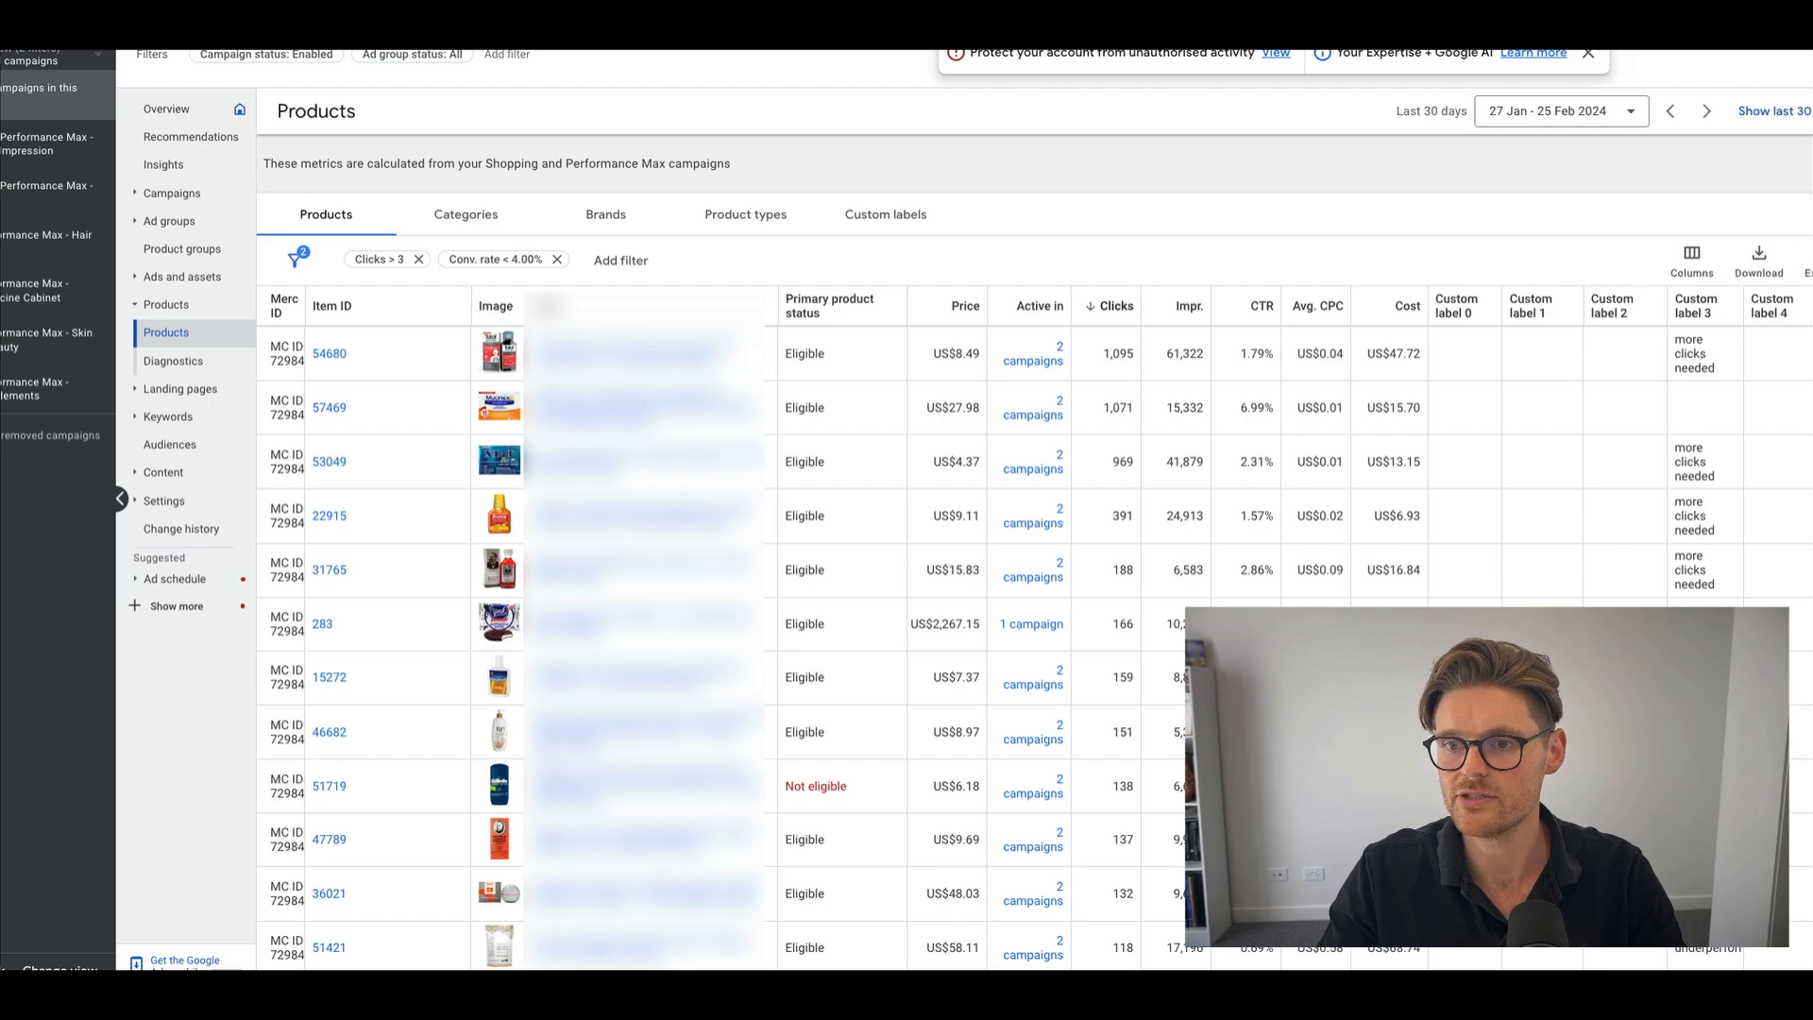
# Export the filtered Products table to Google Sheets as Product report in My drive, and open the exported sheet.
pyautogui.click(1748, 252)
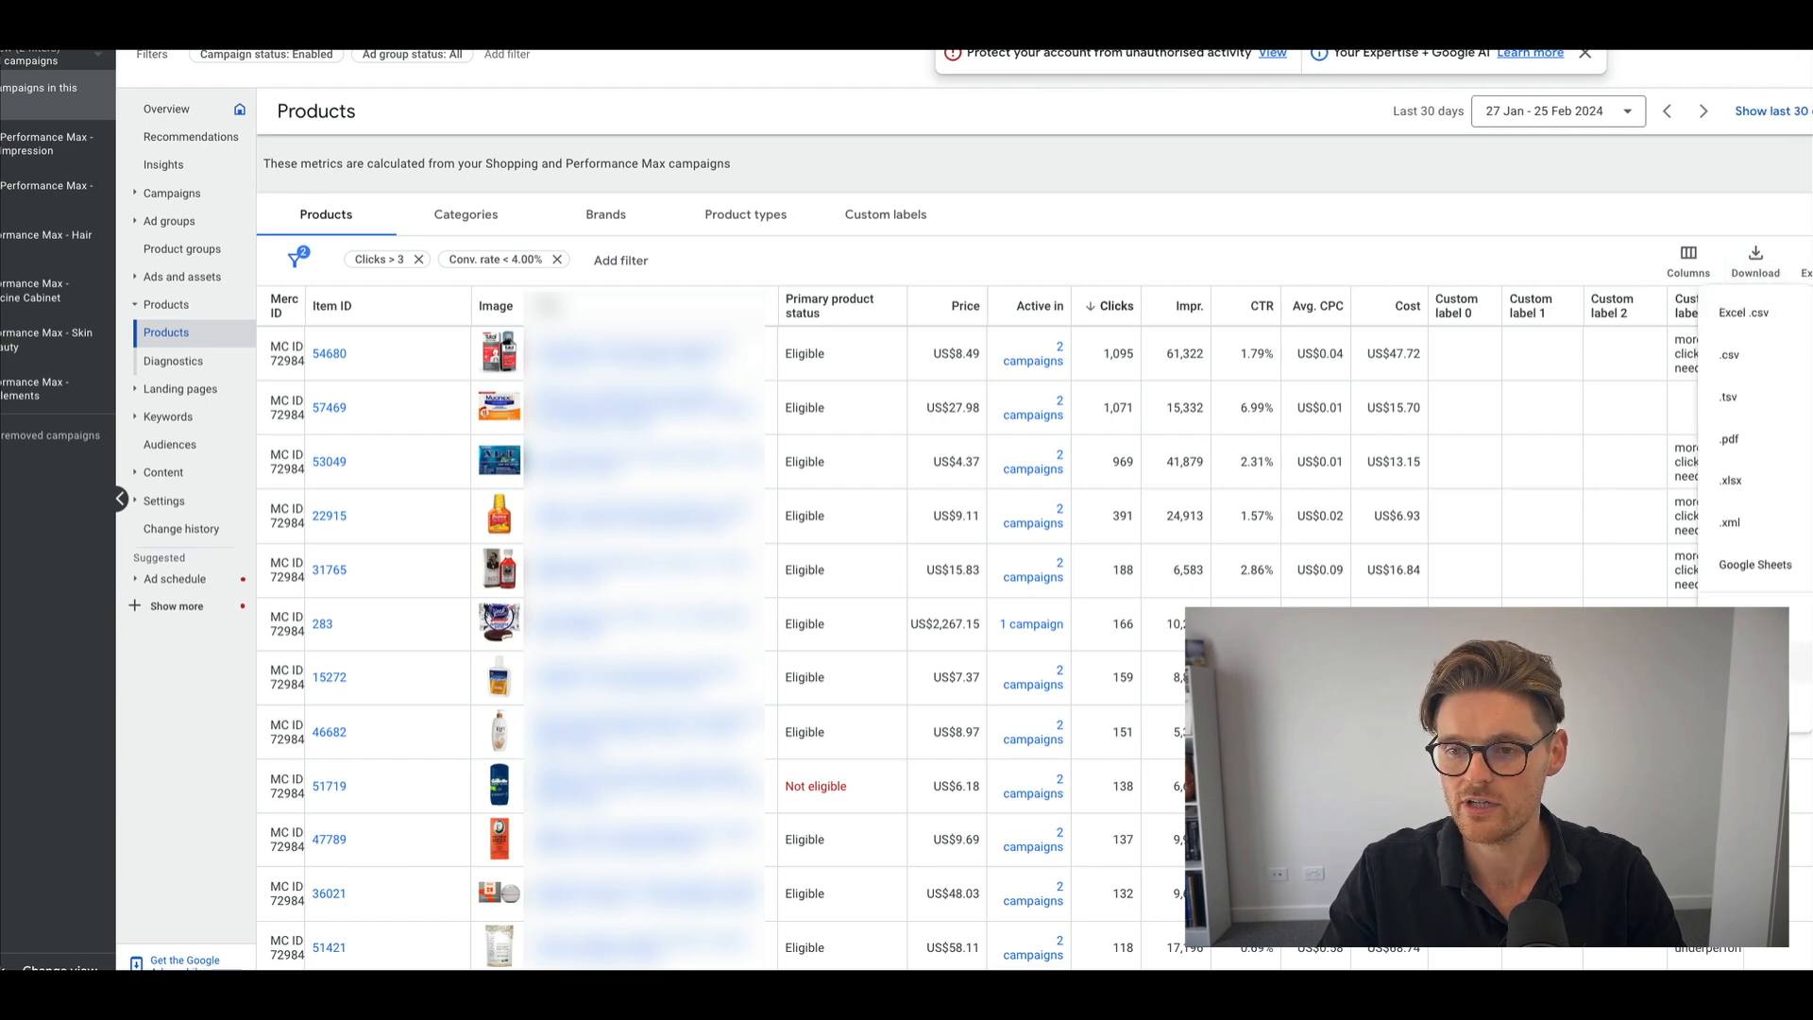
pyautogui.click(1735, 567)
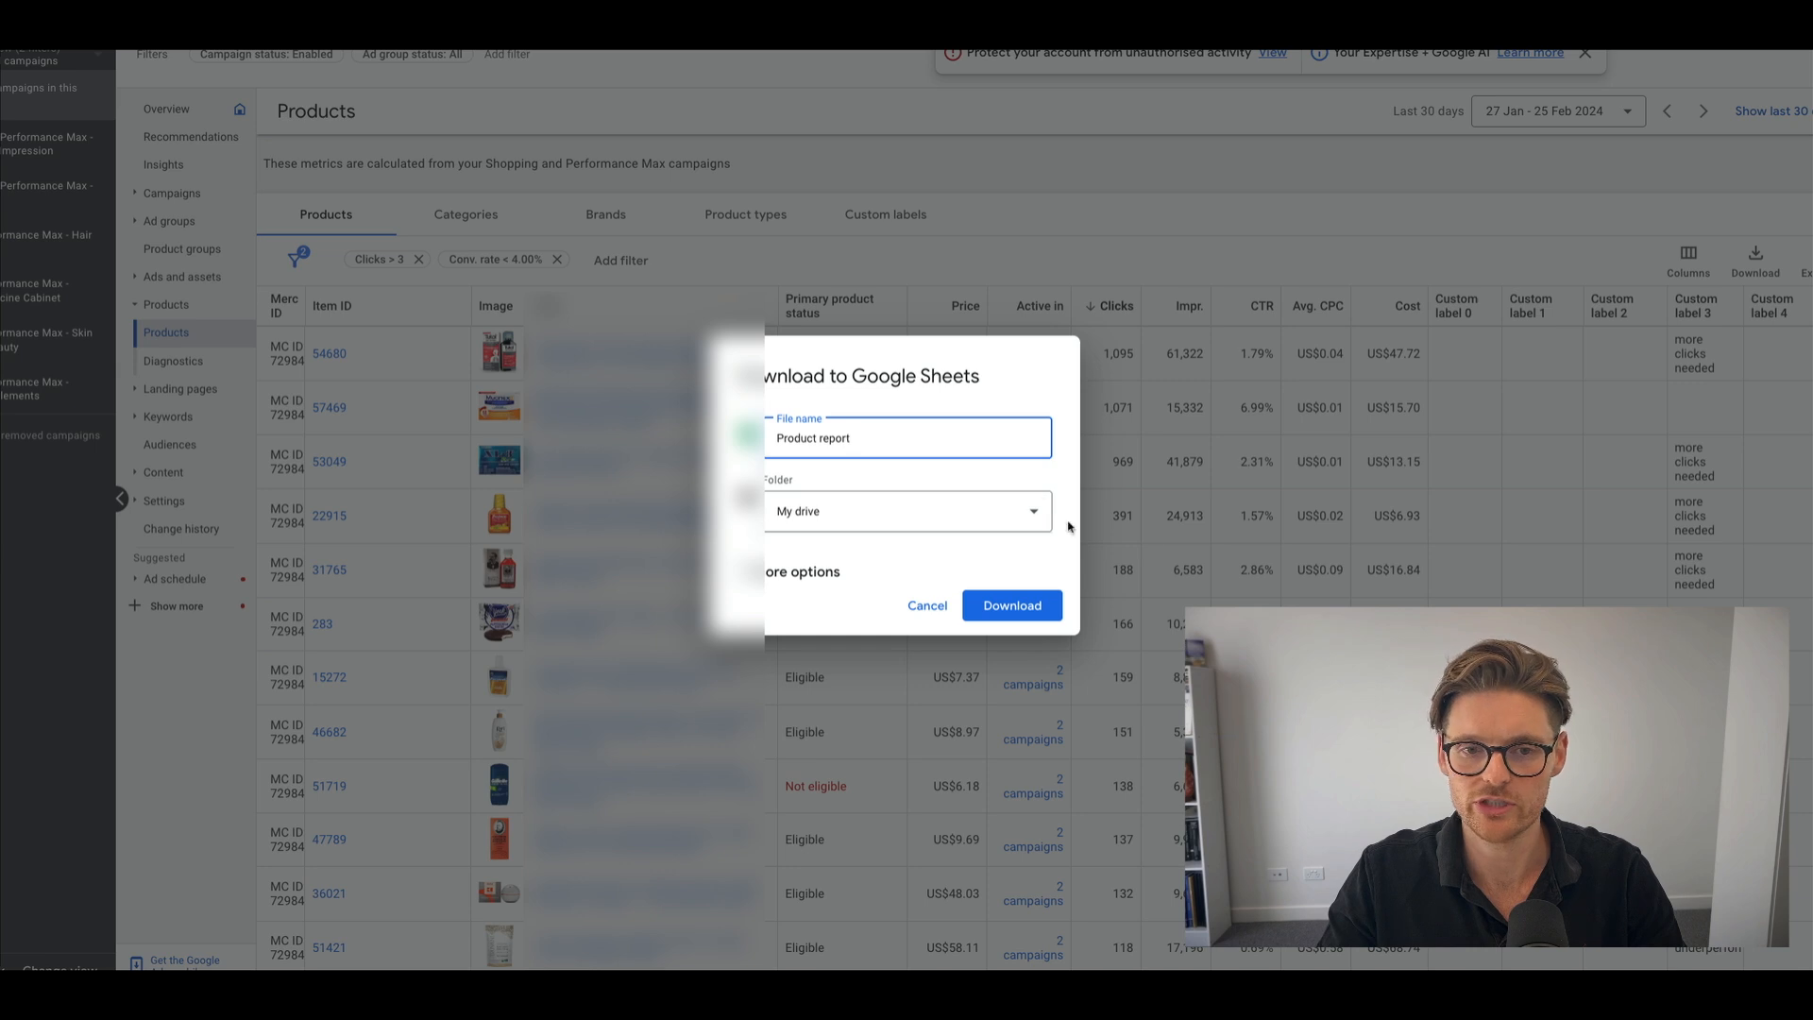
pyautogui.click(1012, 606)
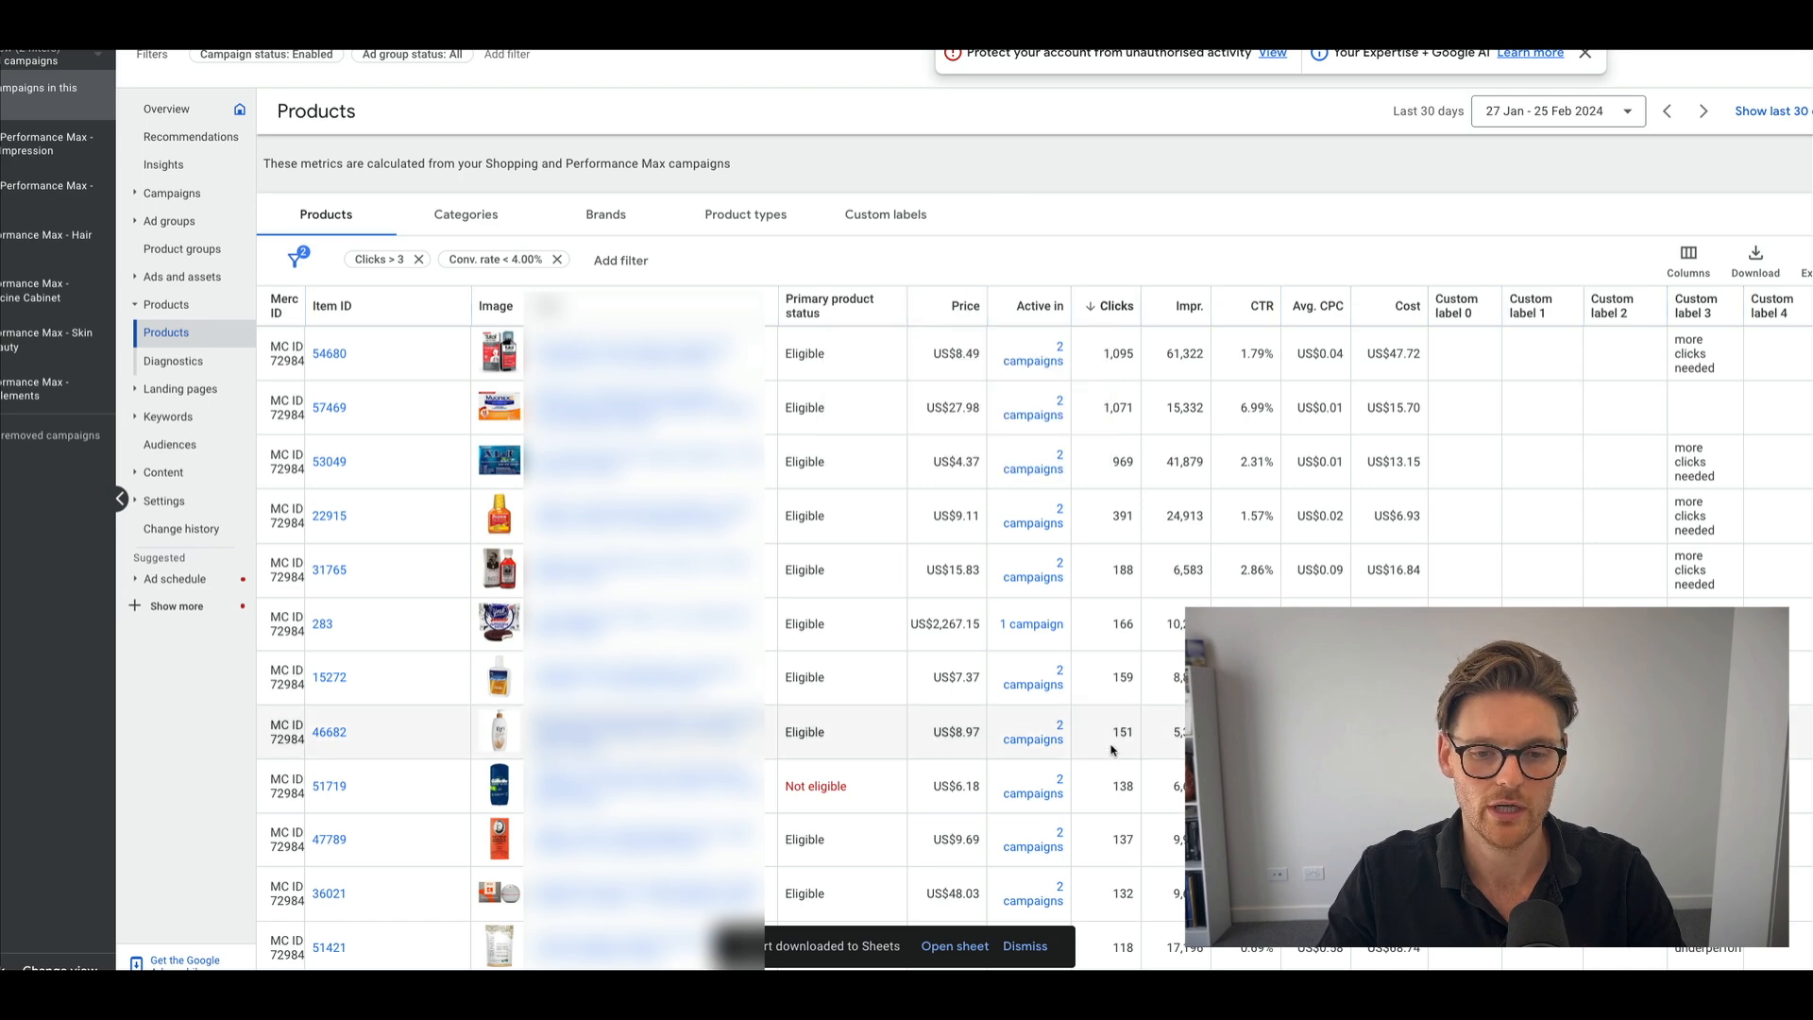
pyautogui.click(955, 946)
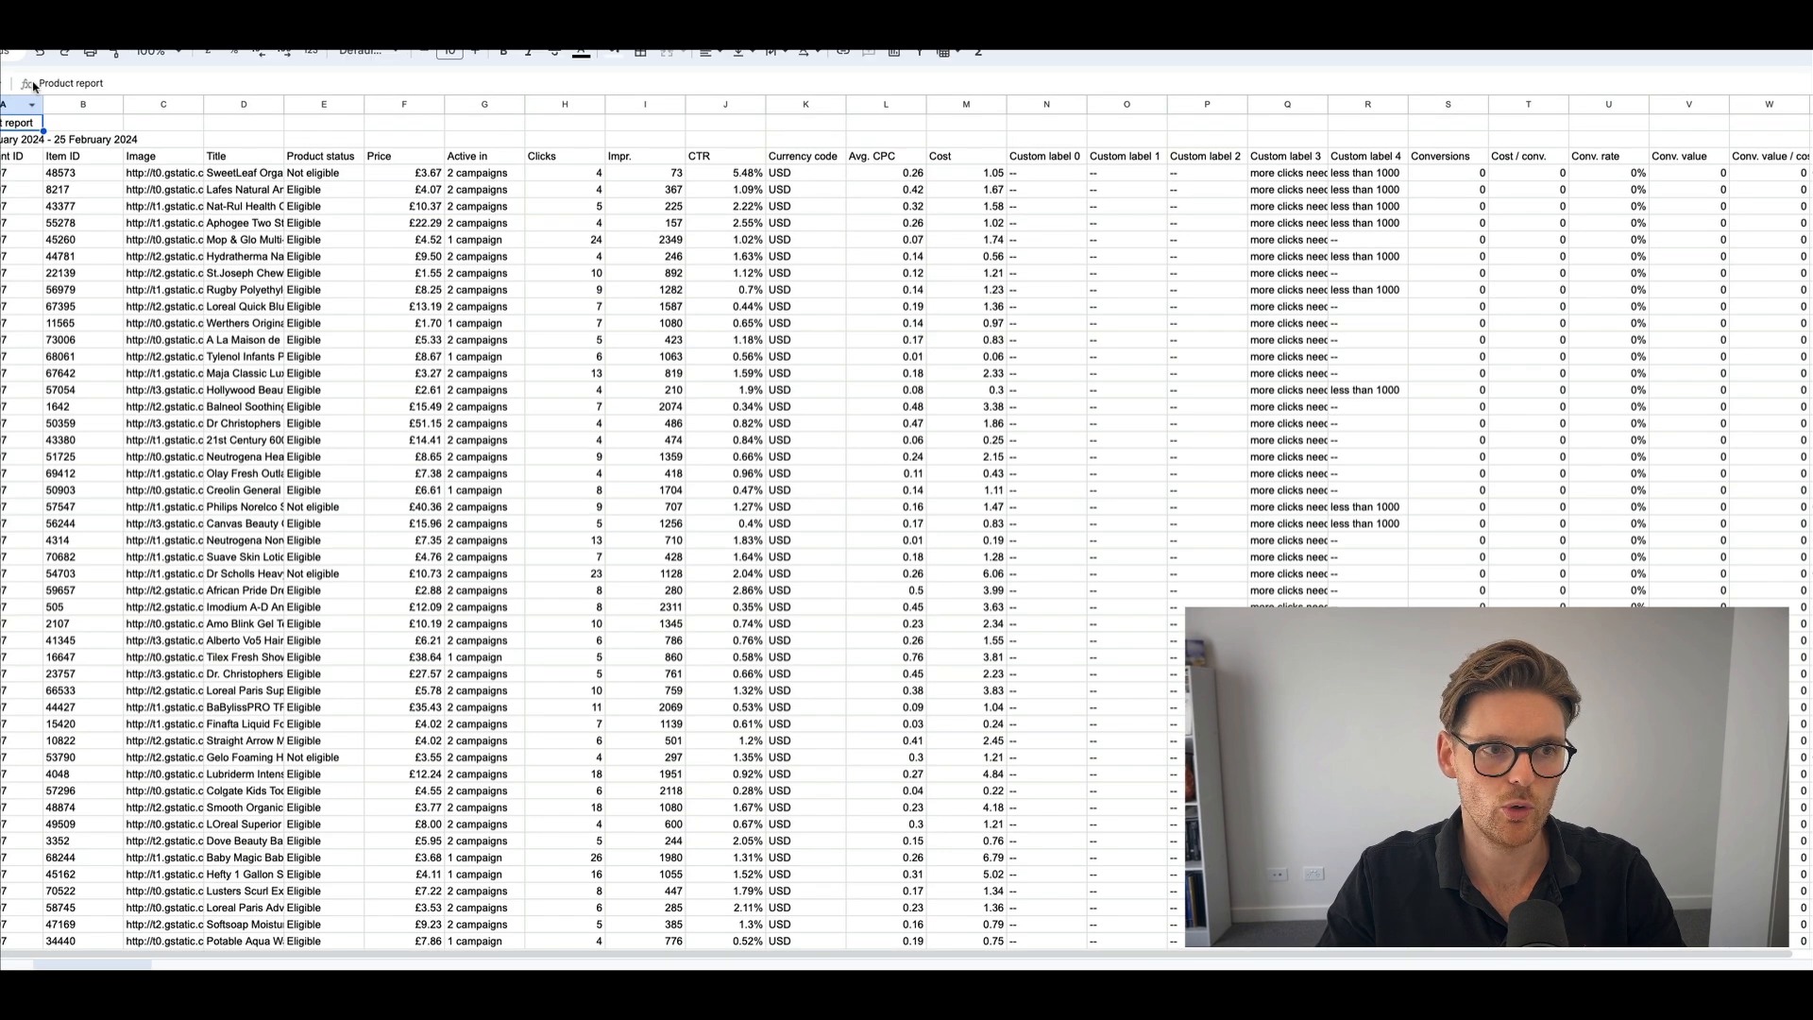
# Set the locale of the Product report spreadsheet to United States and save its settings.
pyautogui.click(83, 158)
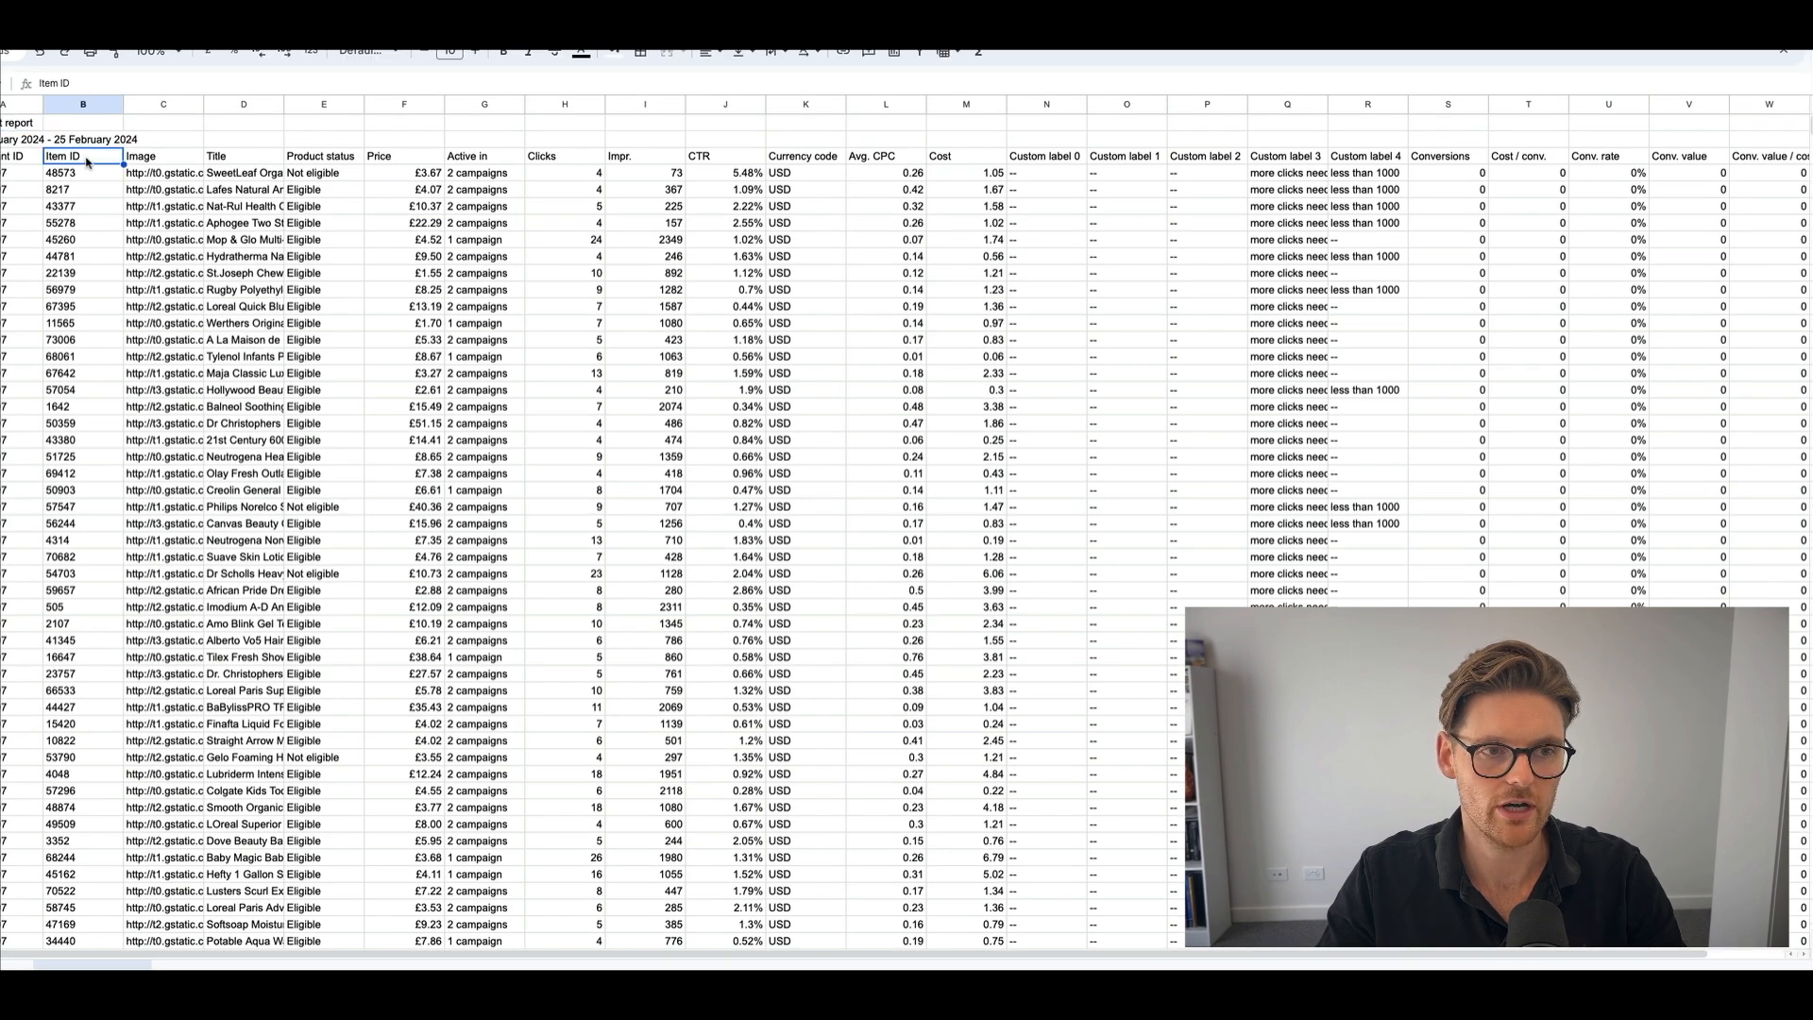
pyautogui.click(229, 162)
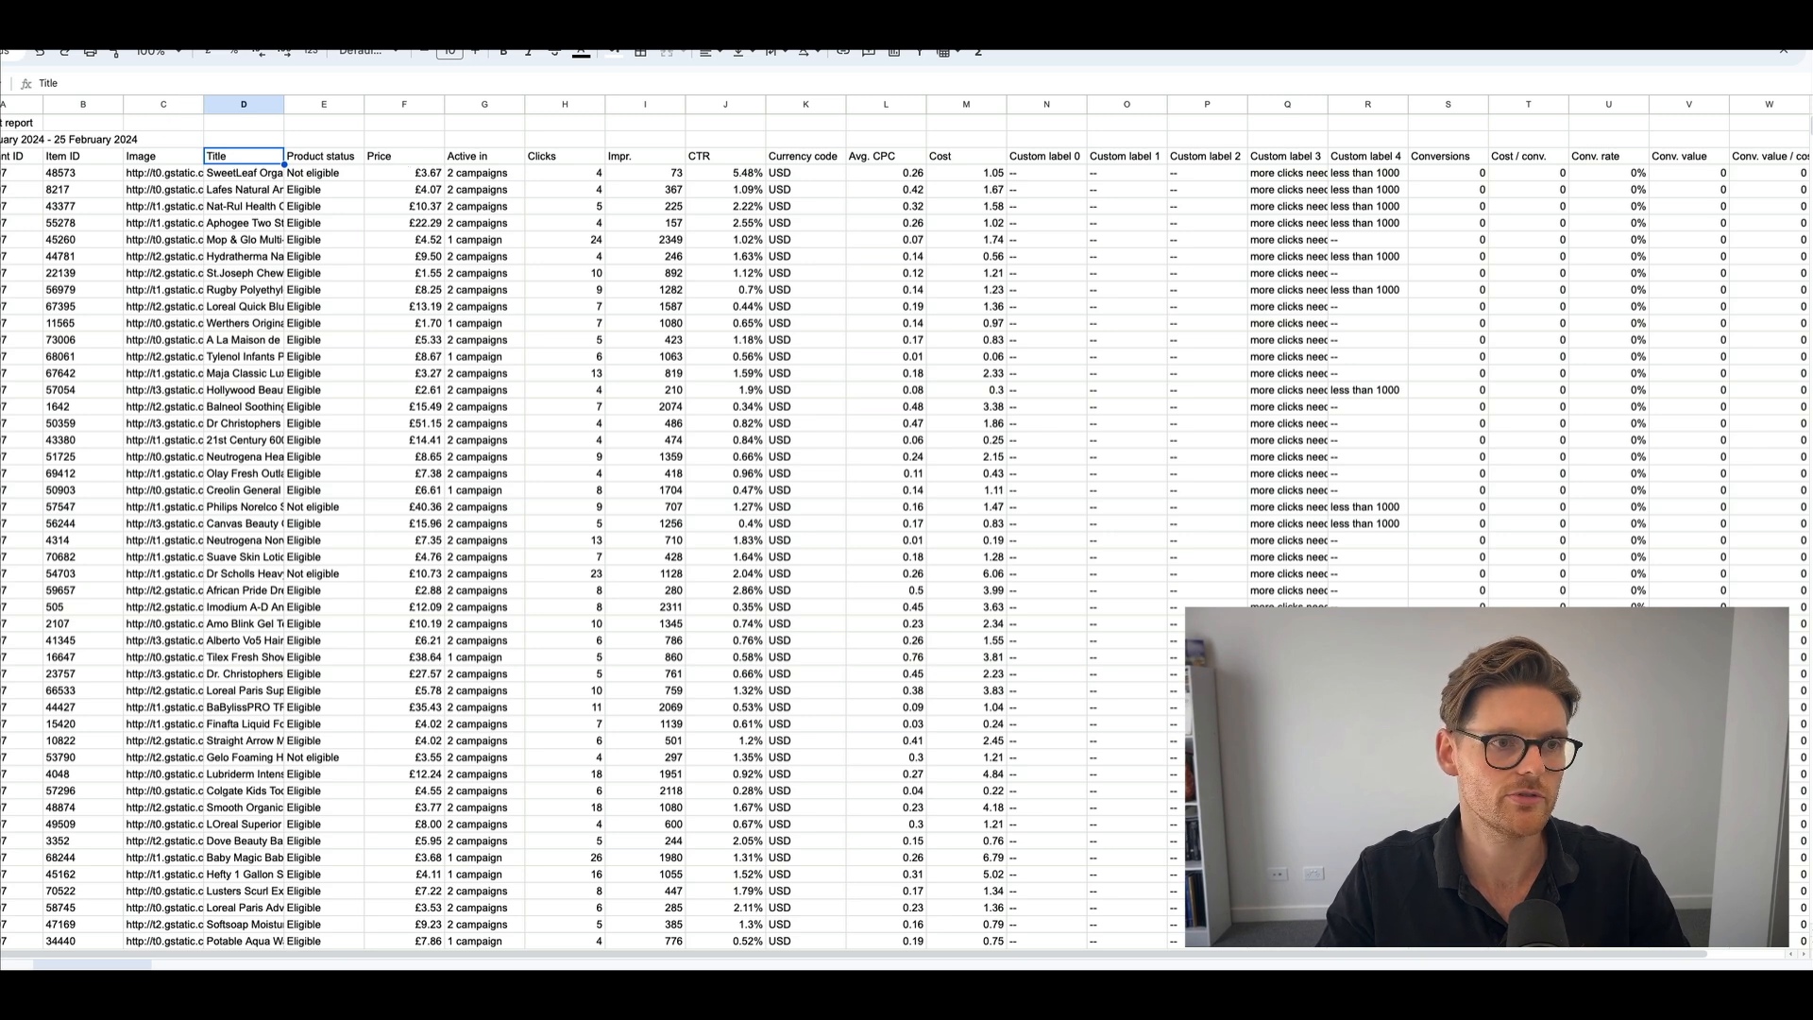
pyautogui.click(2, 51)
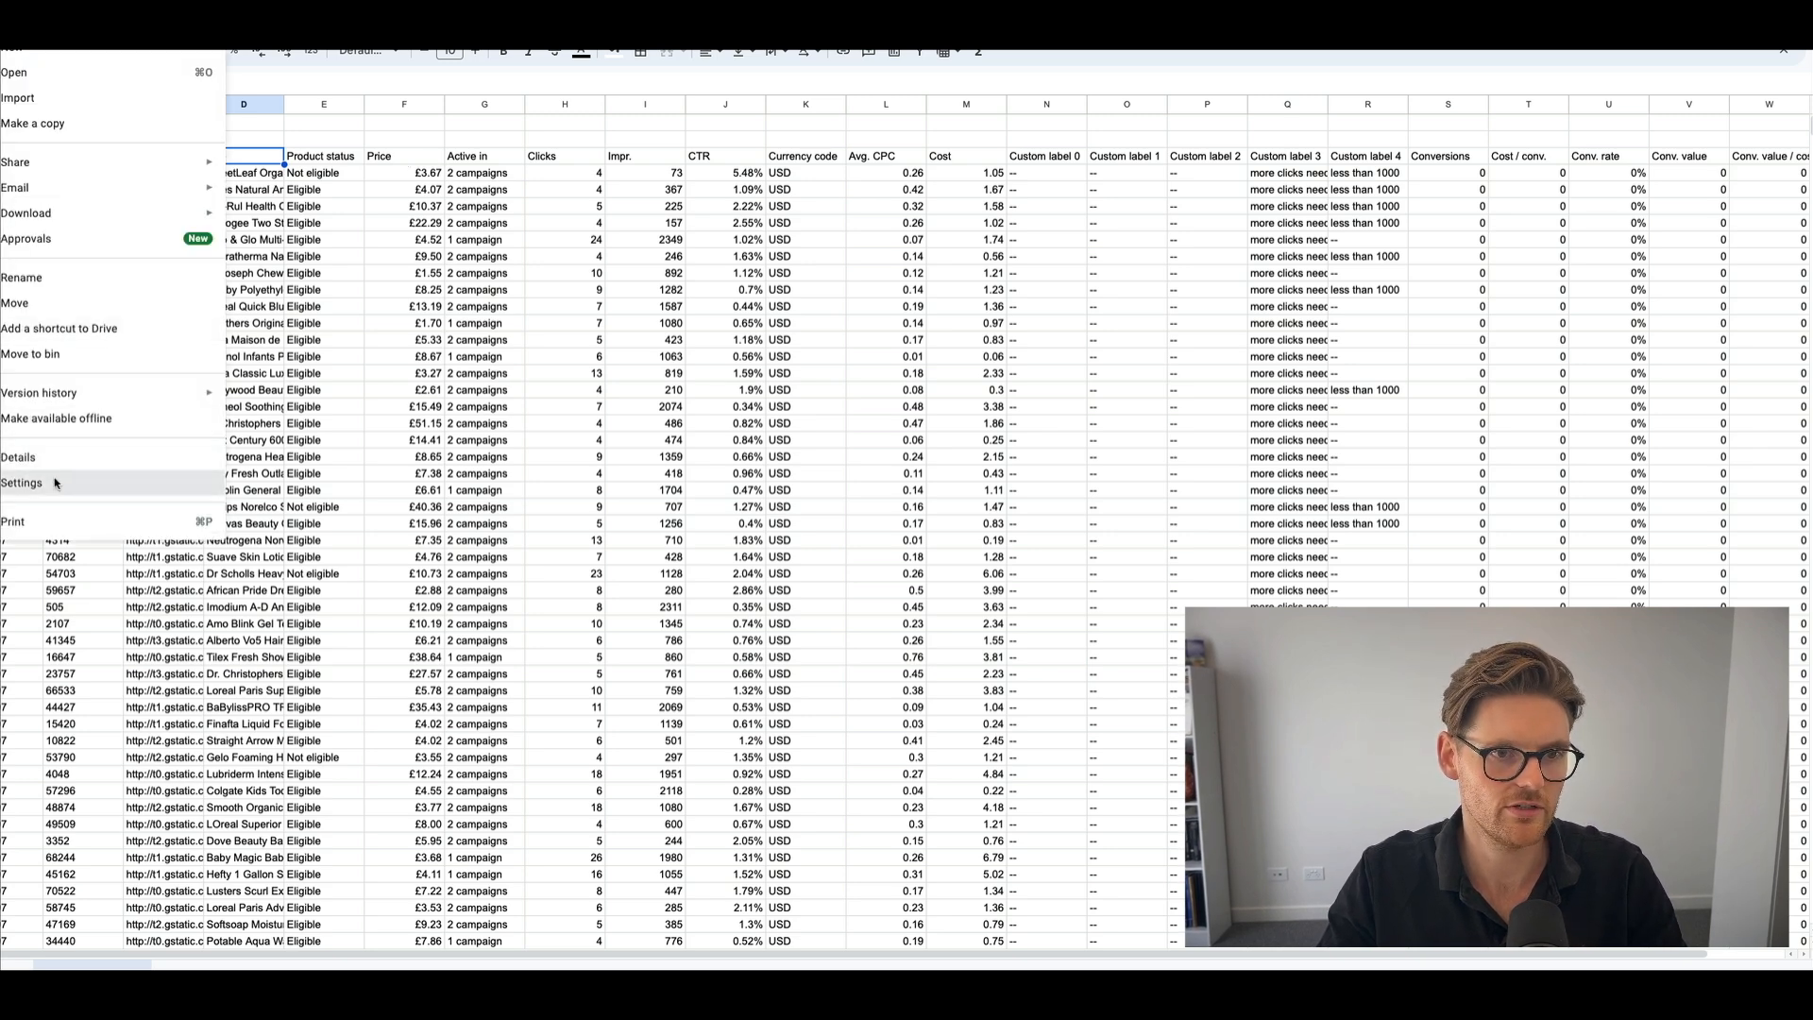
pyautogui.click(24, 482)
pyautogui.click(688, 438)
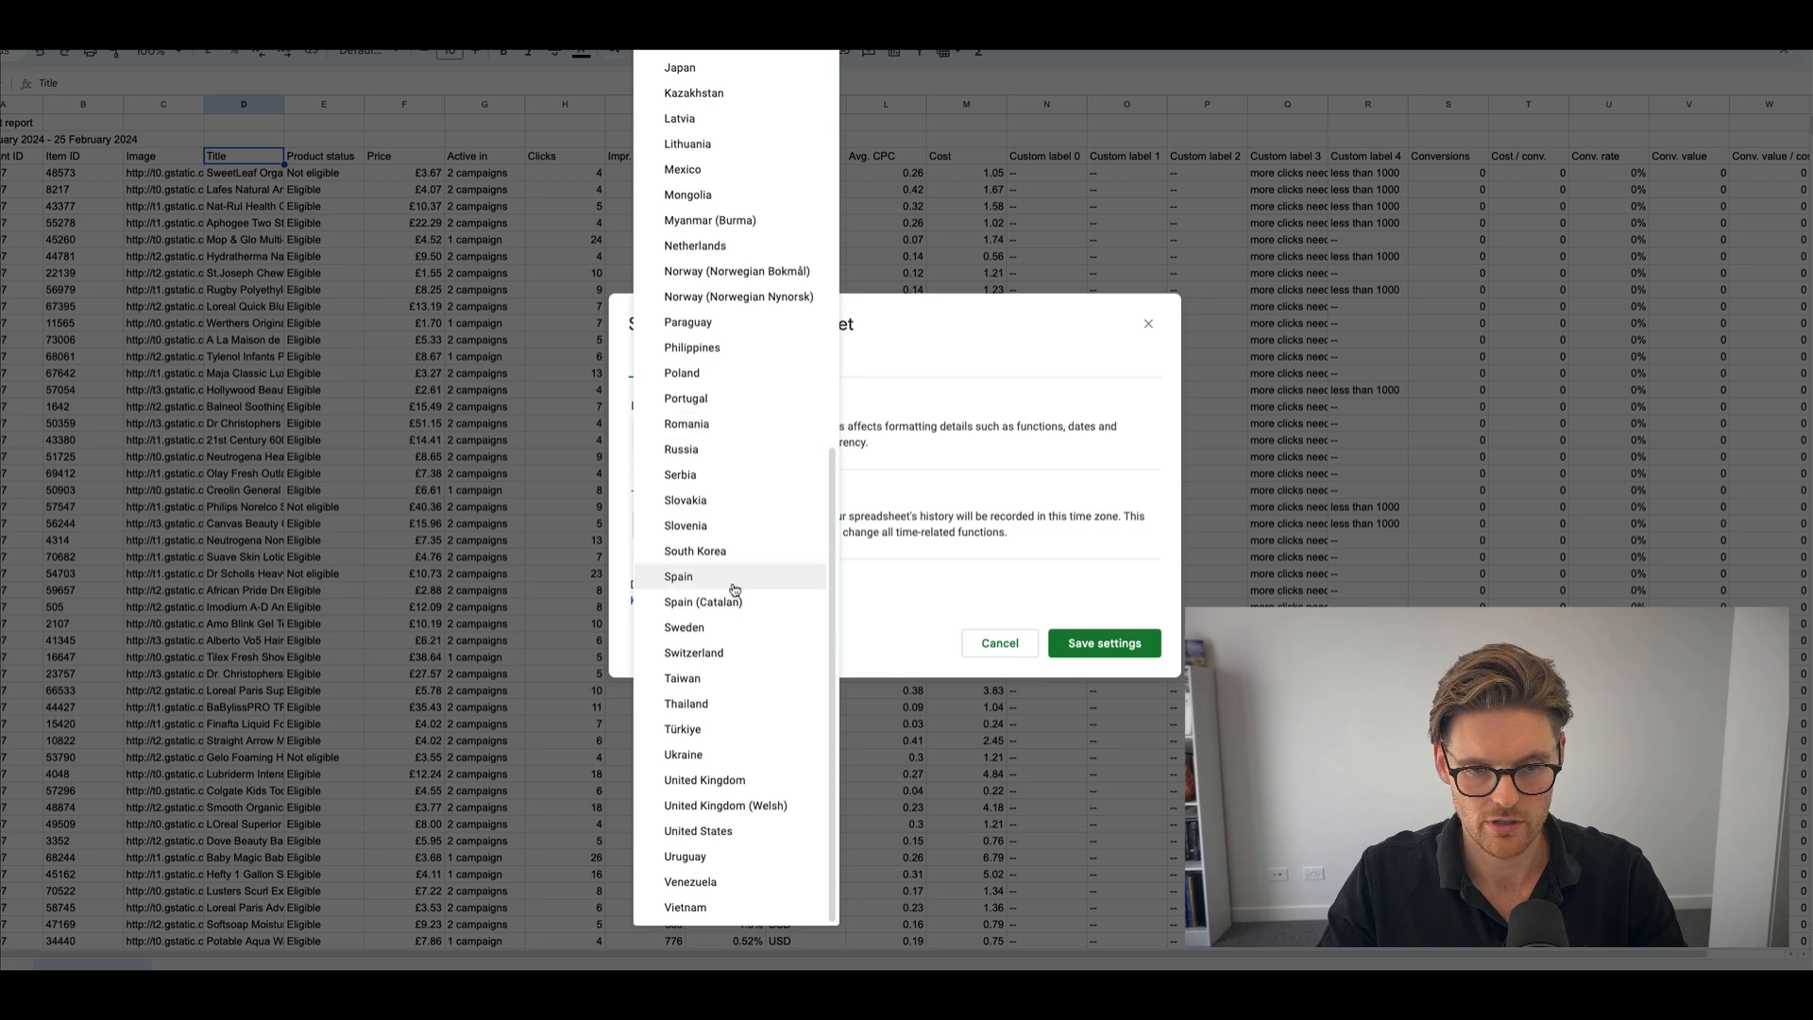
pyautogui.click(726, 832)
pyautogui.click(1091, 650)
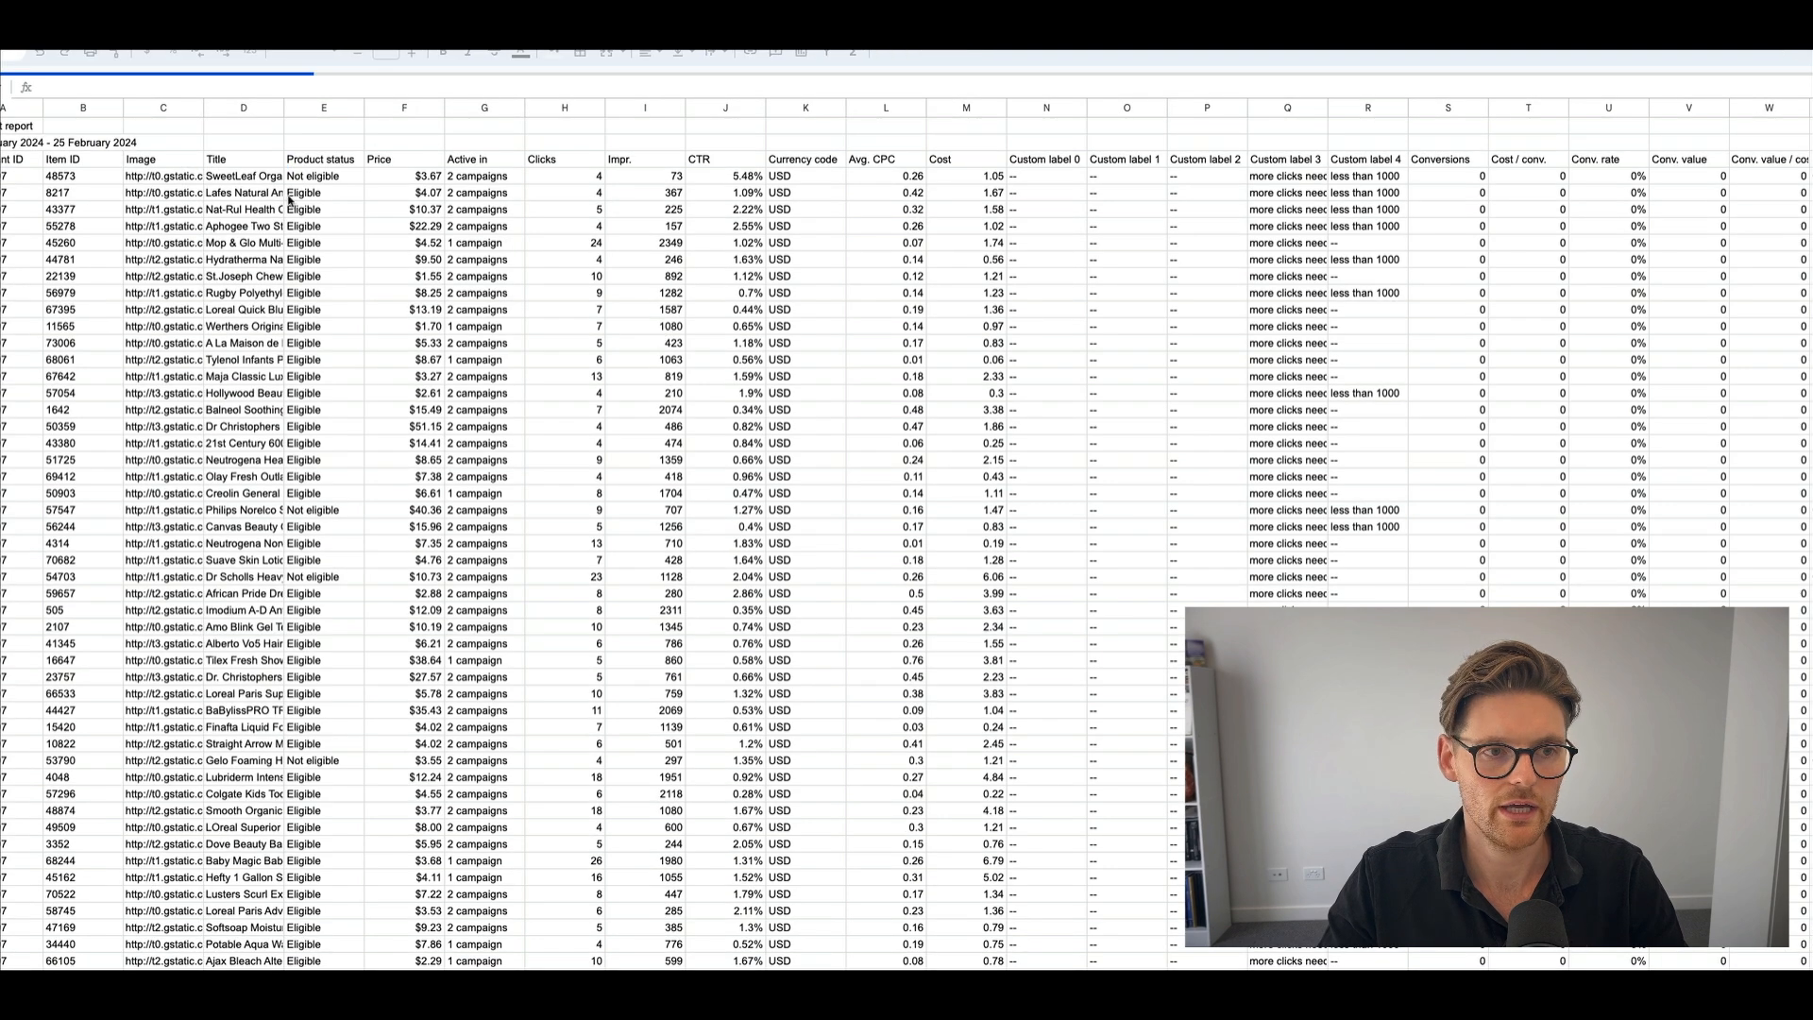
# Delete the first column with the merchant IDs, the Image column and the Product status column from the product report.
pyautogui.click(28, 122)
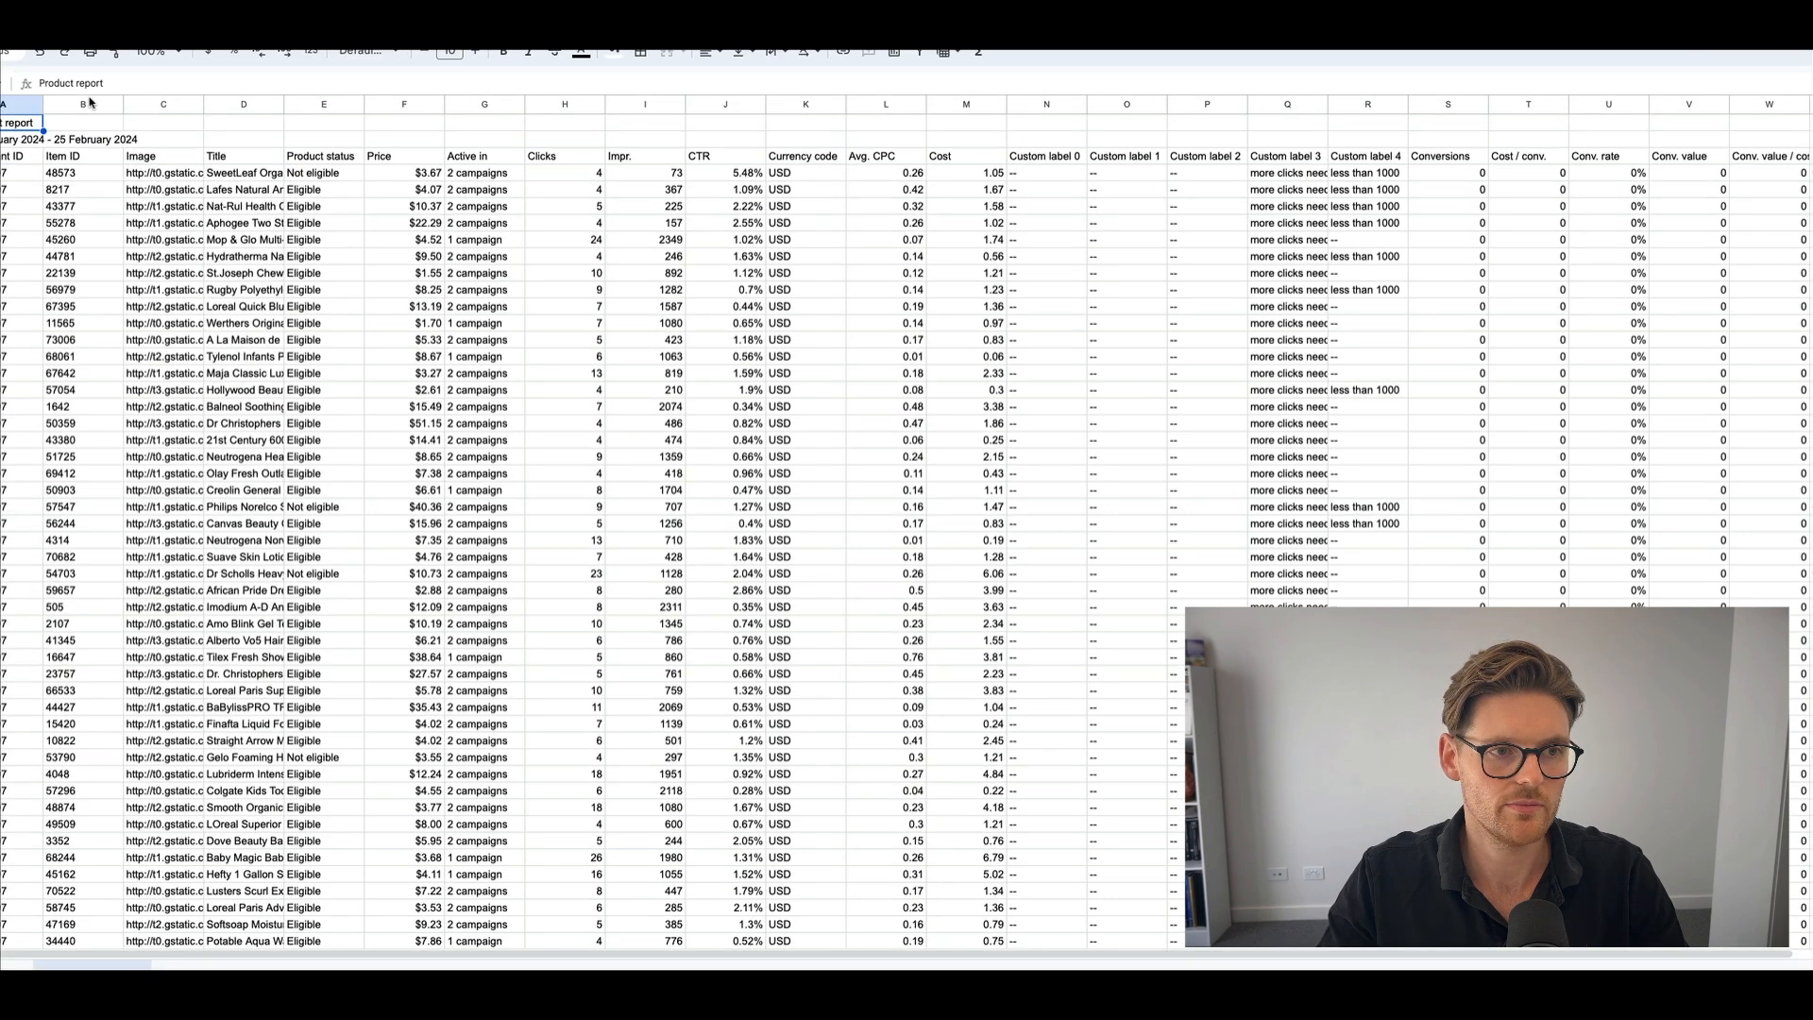
pyautogui.click(13, 105)
pyautogui.rightClick(14, 105)
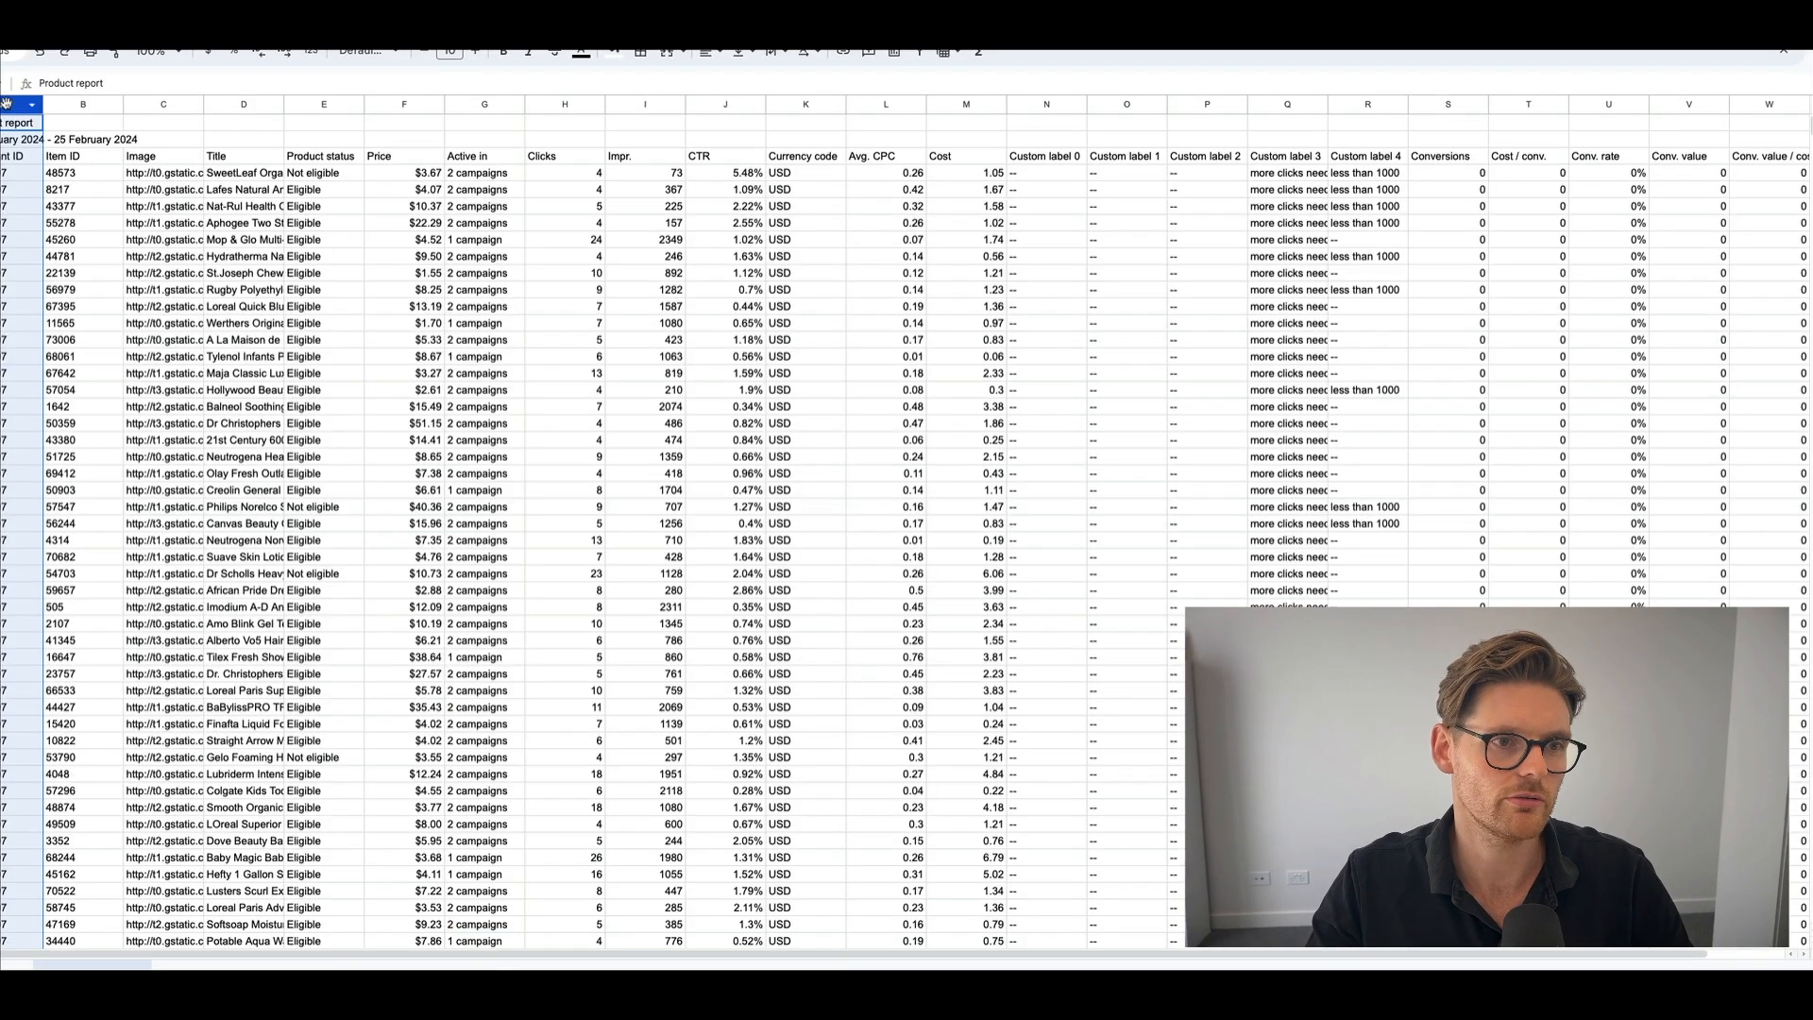
pyautogui.rightClick(14, 104)
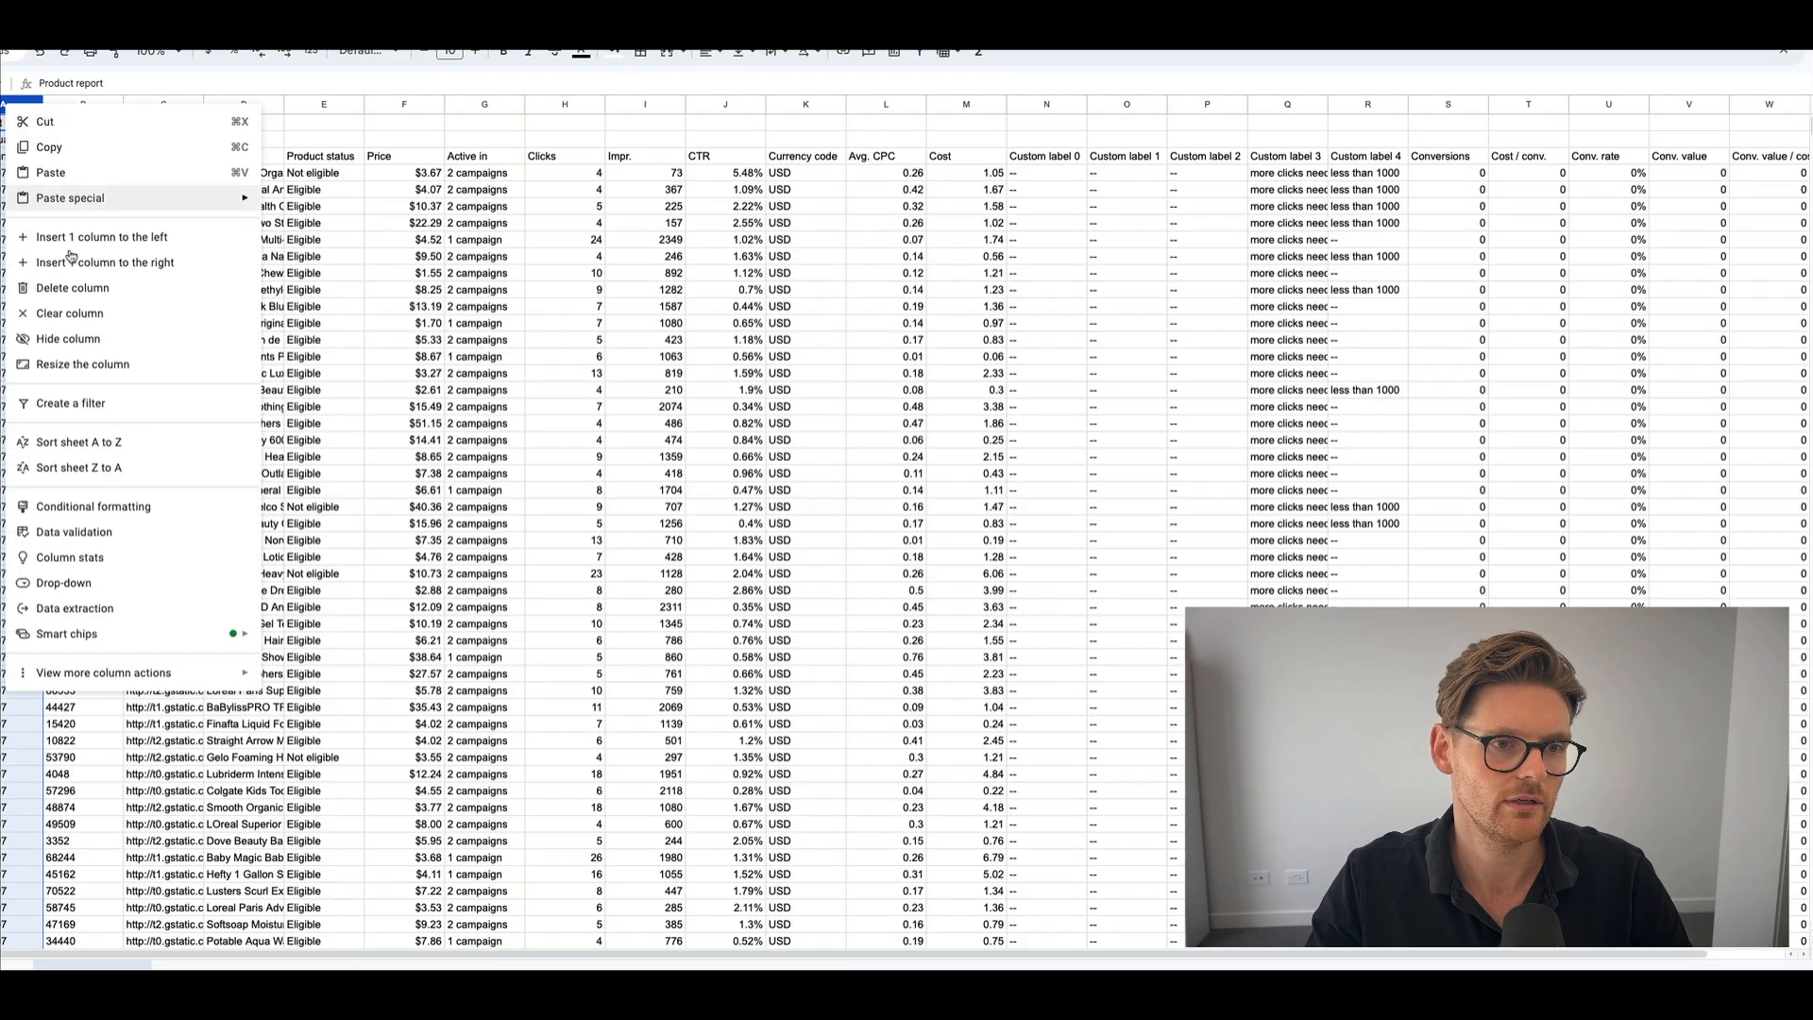
pyautogui.click(71, 289)
pyautogui.rightClick(83, 104)
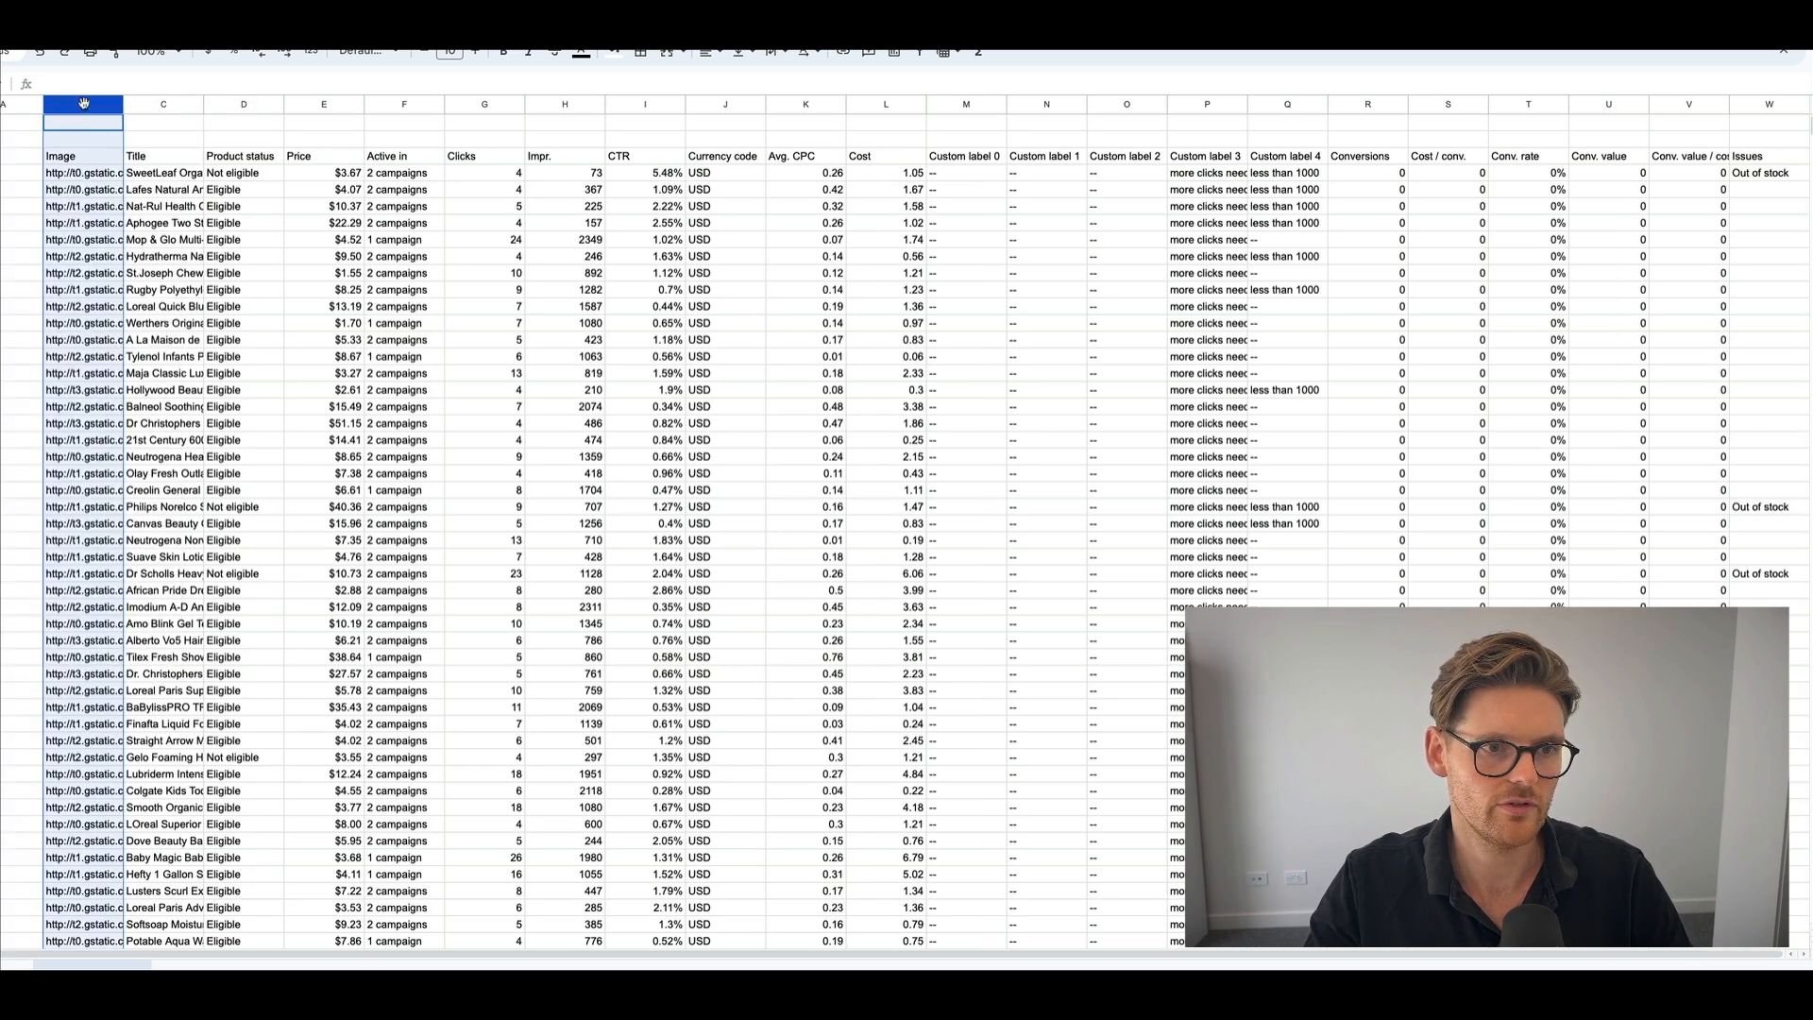
pyautogui.click(120, 289)
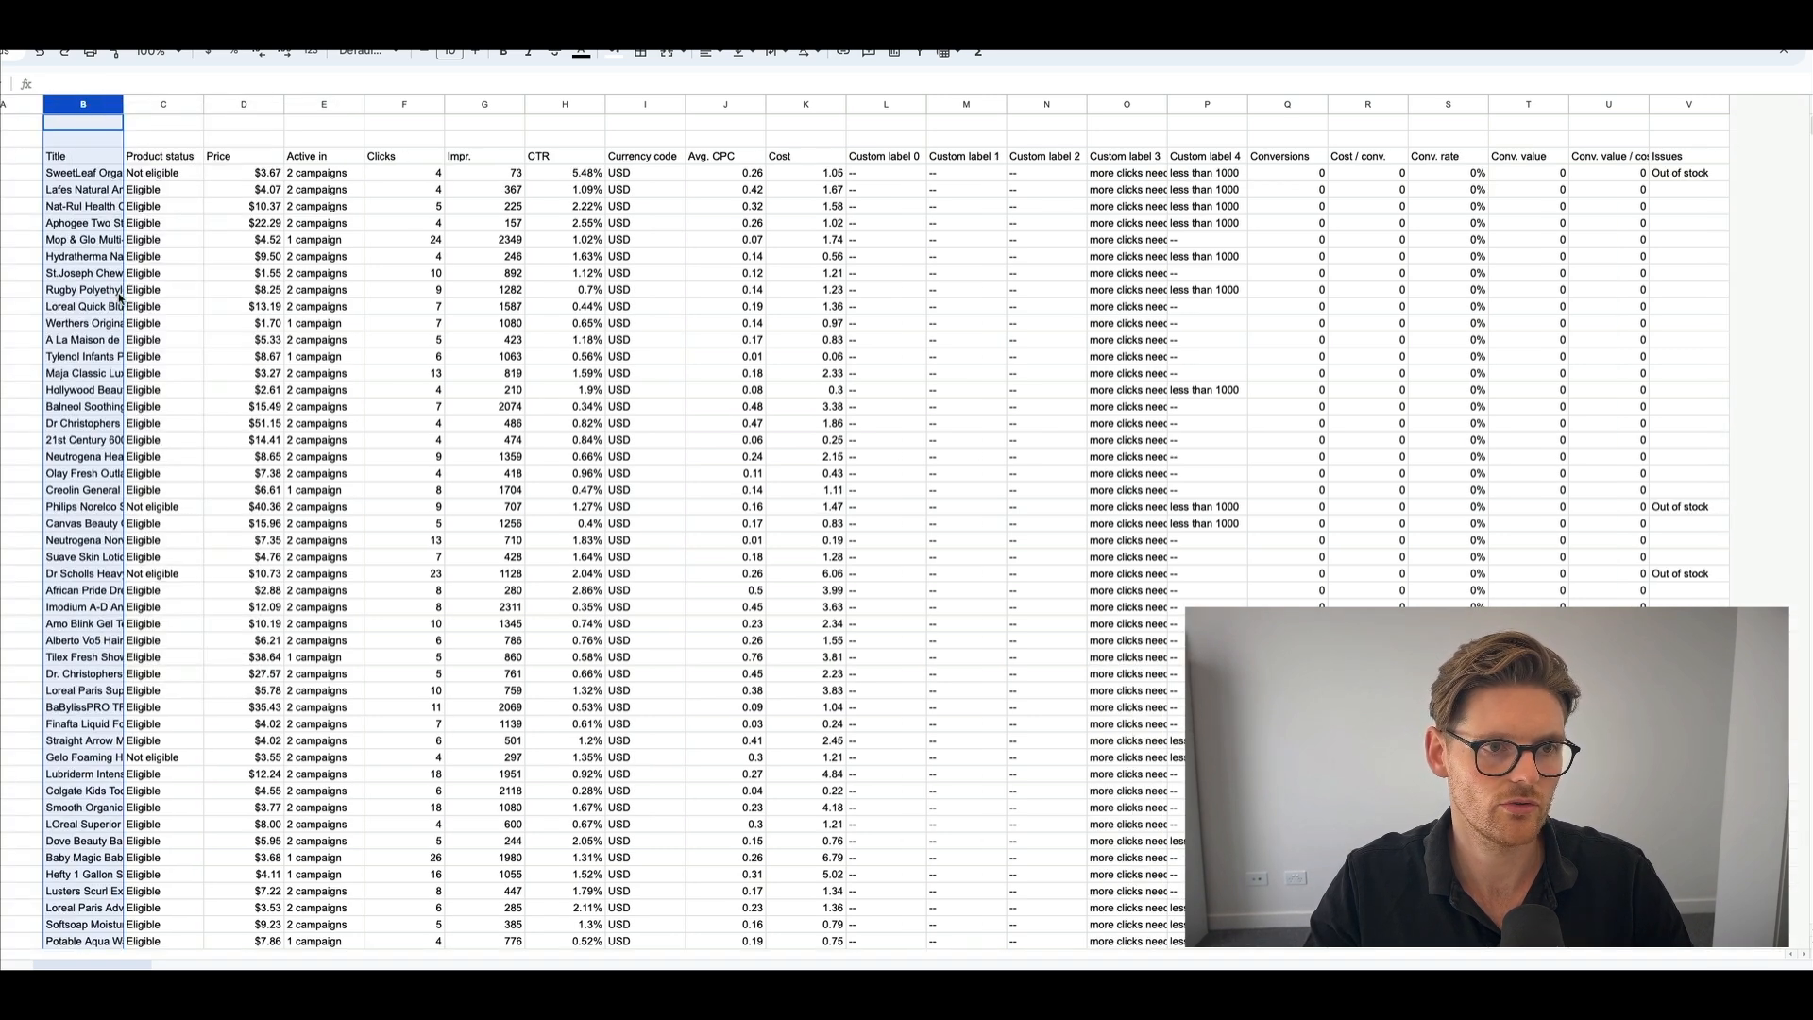
pyautogui.click(153, 104)
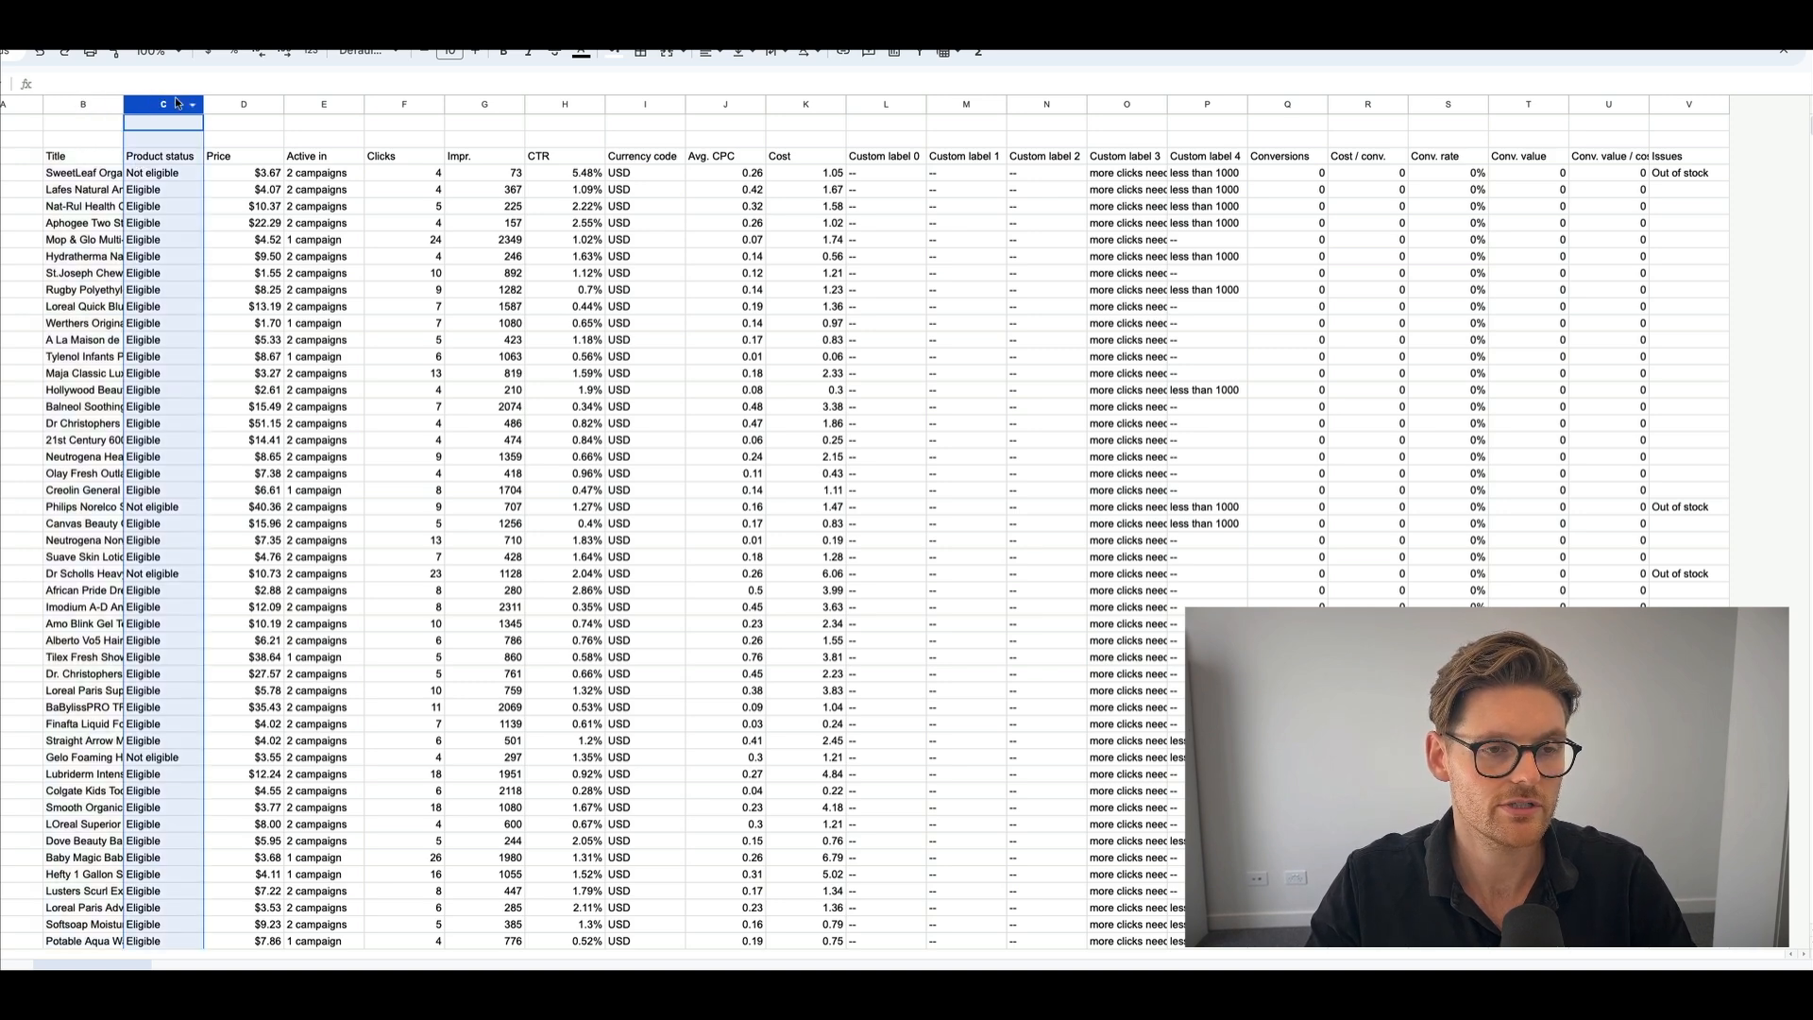
pyautogui.rightClick(170, 104)
pyautogui.click(221, 298)
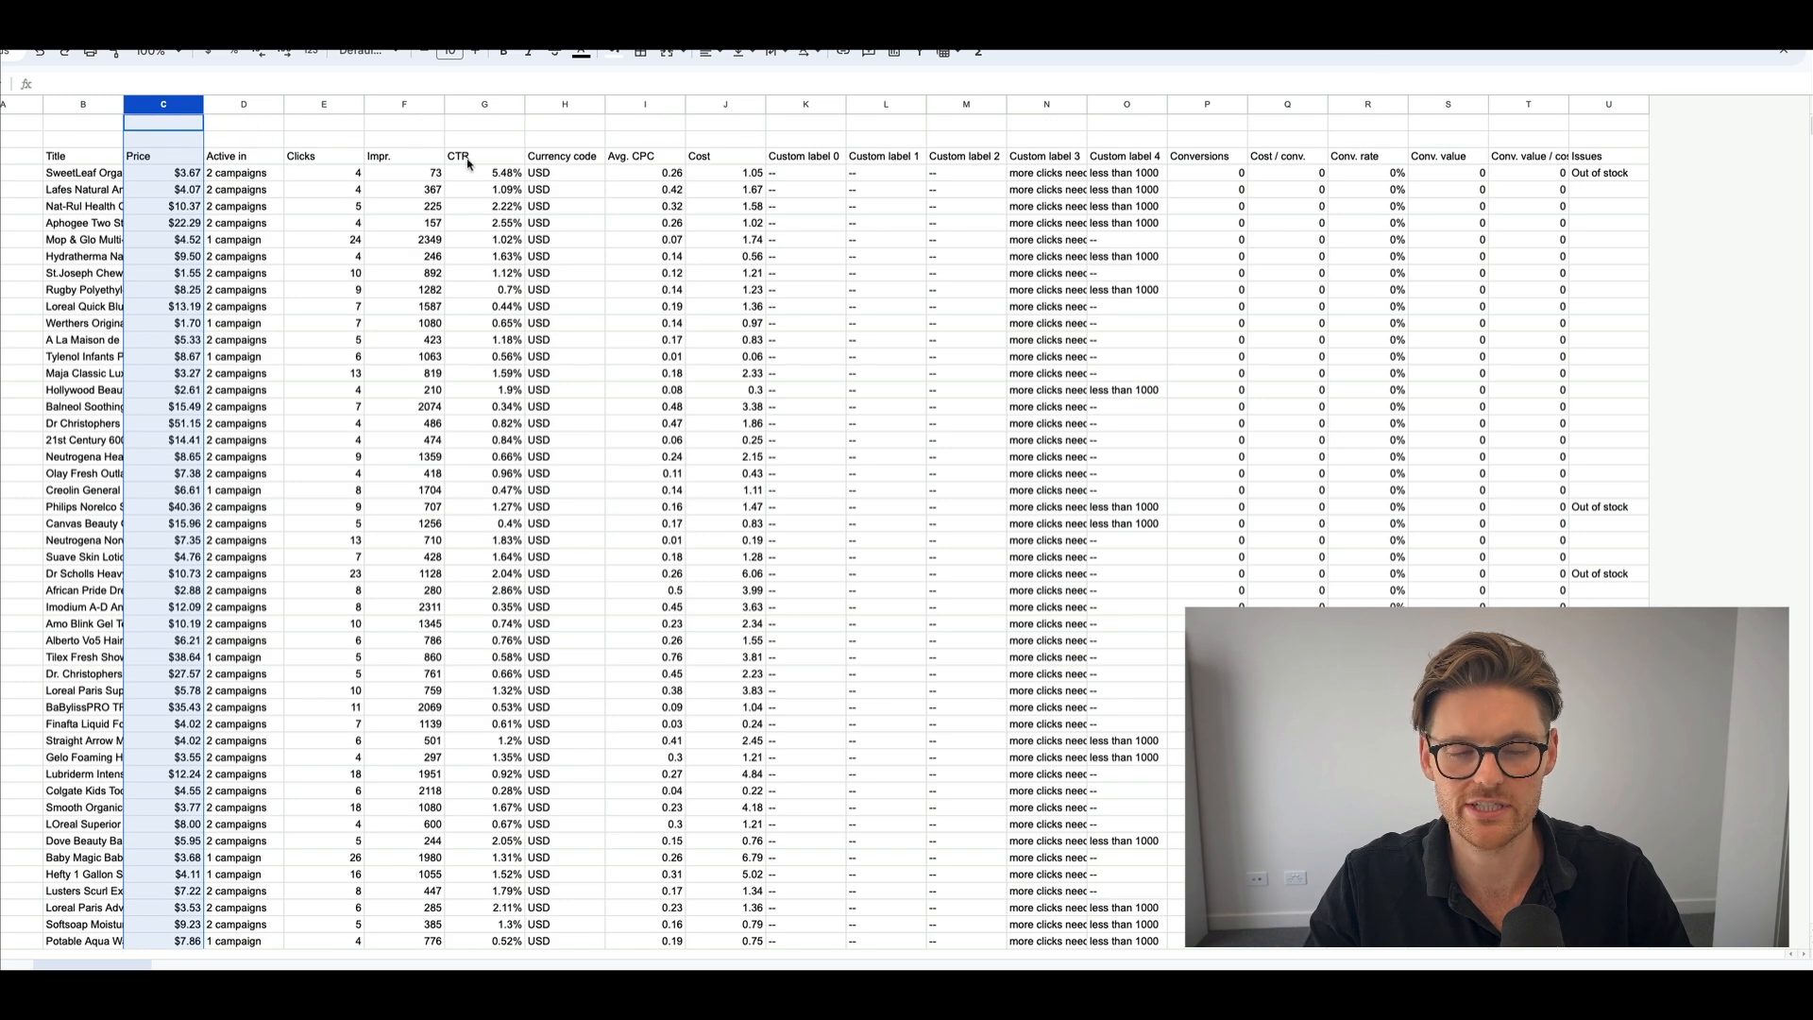
# Copy the Item ID, Title and Price columns from the product report into the other spreadsheet, starting at cell A1.
pyautogui.keyDown('shift'); pyautogui.click(8, 104); pyautogui.keyUp('shift')
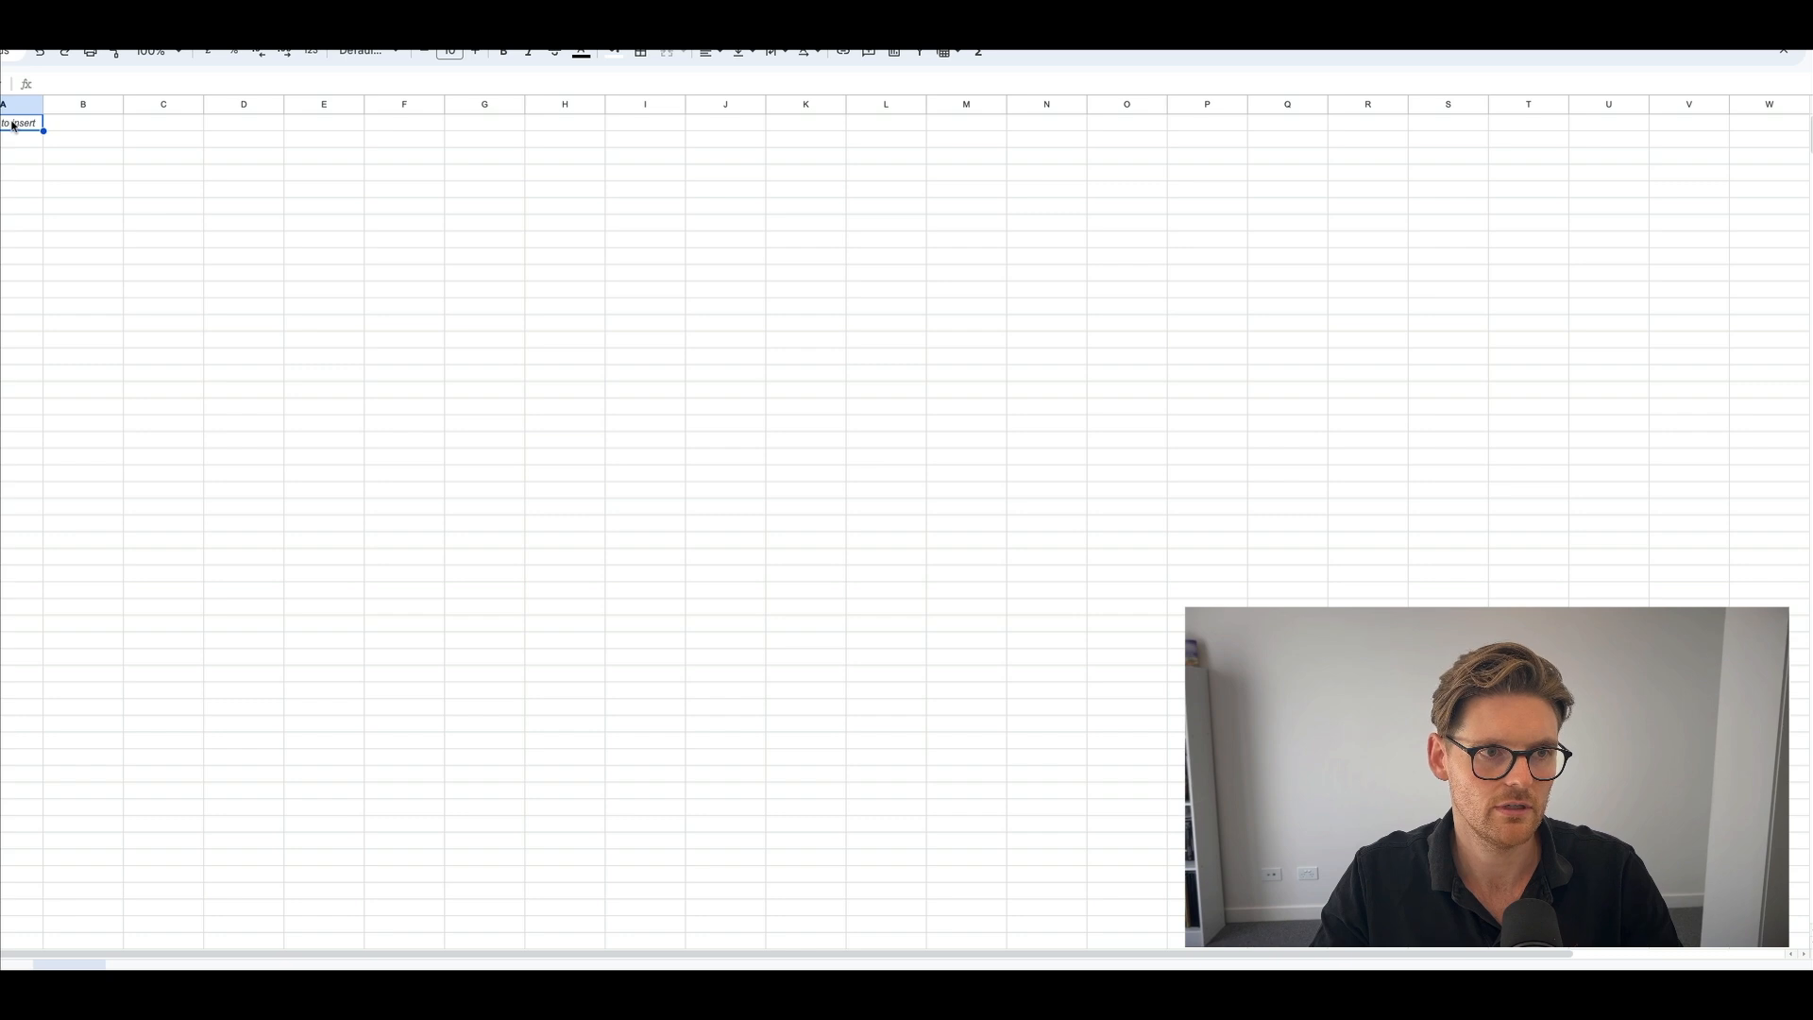
pyautogui.hotkey('ctrl', 'v')
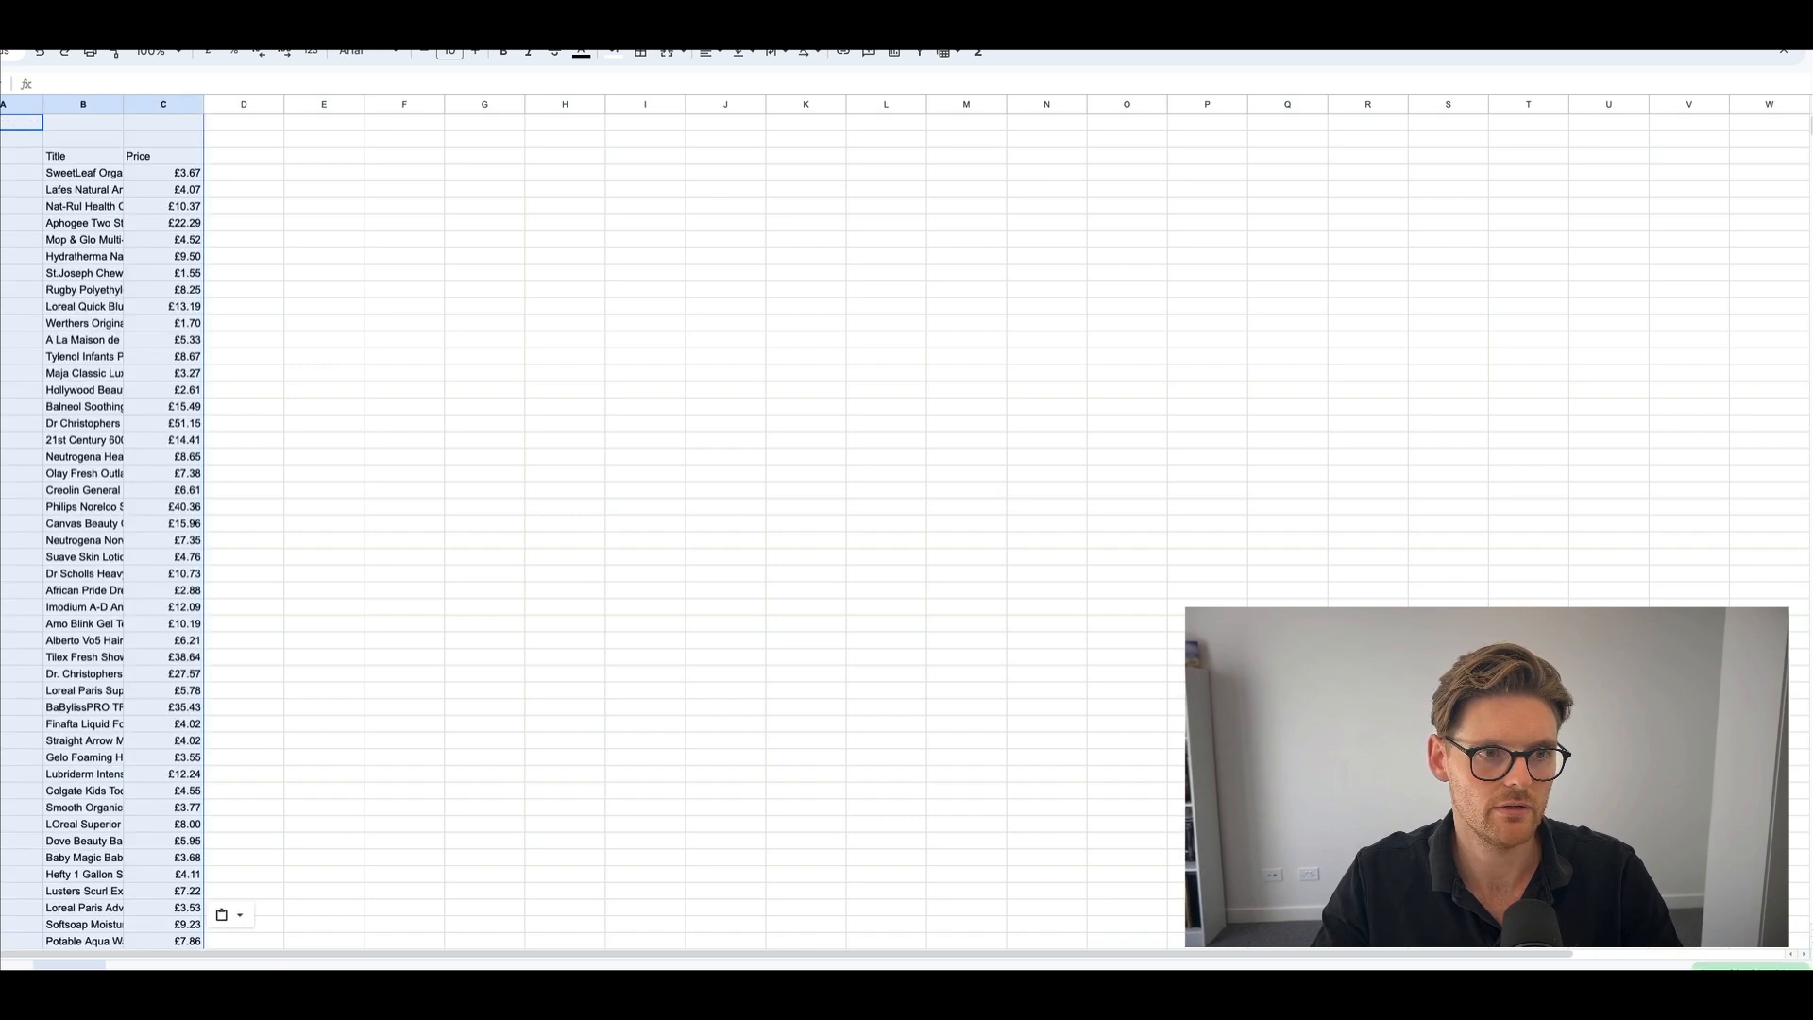
# Delete the two blank rows above the headers and make the Item ID, Title and Price headers bold.
pyautogui.hscroll(-1, 90, 174)
pyautogui.click(76, 141)
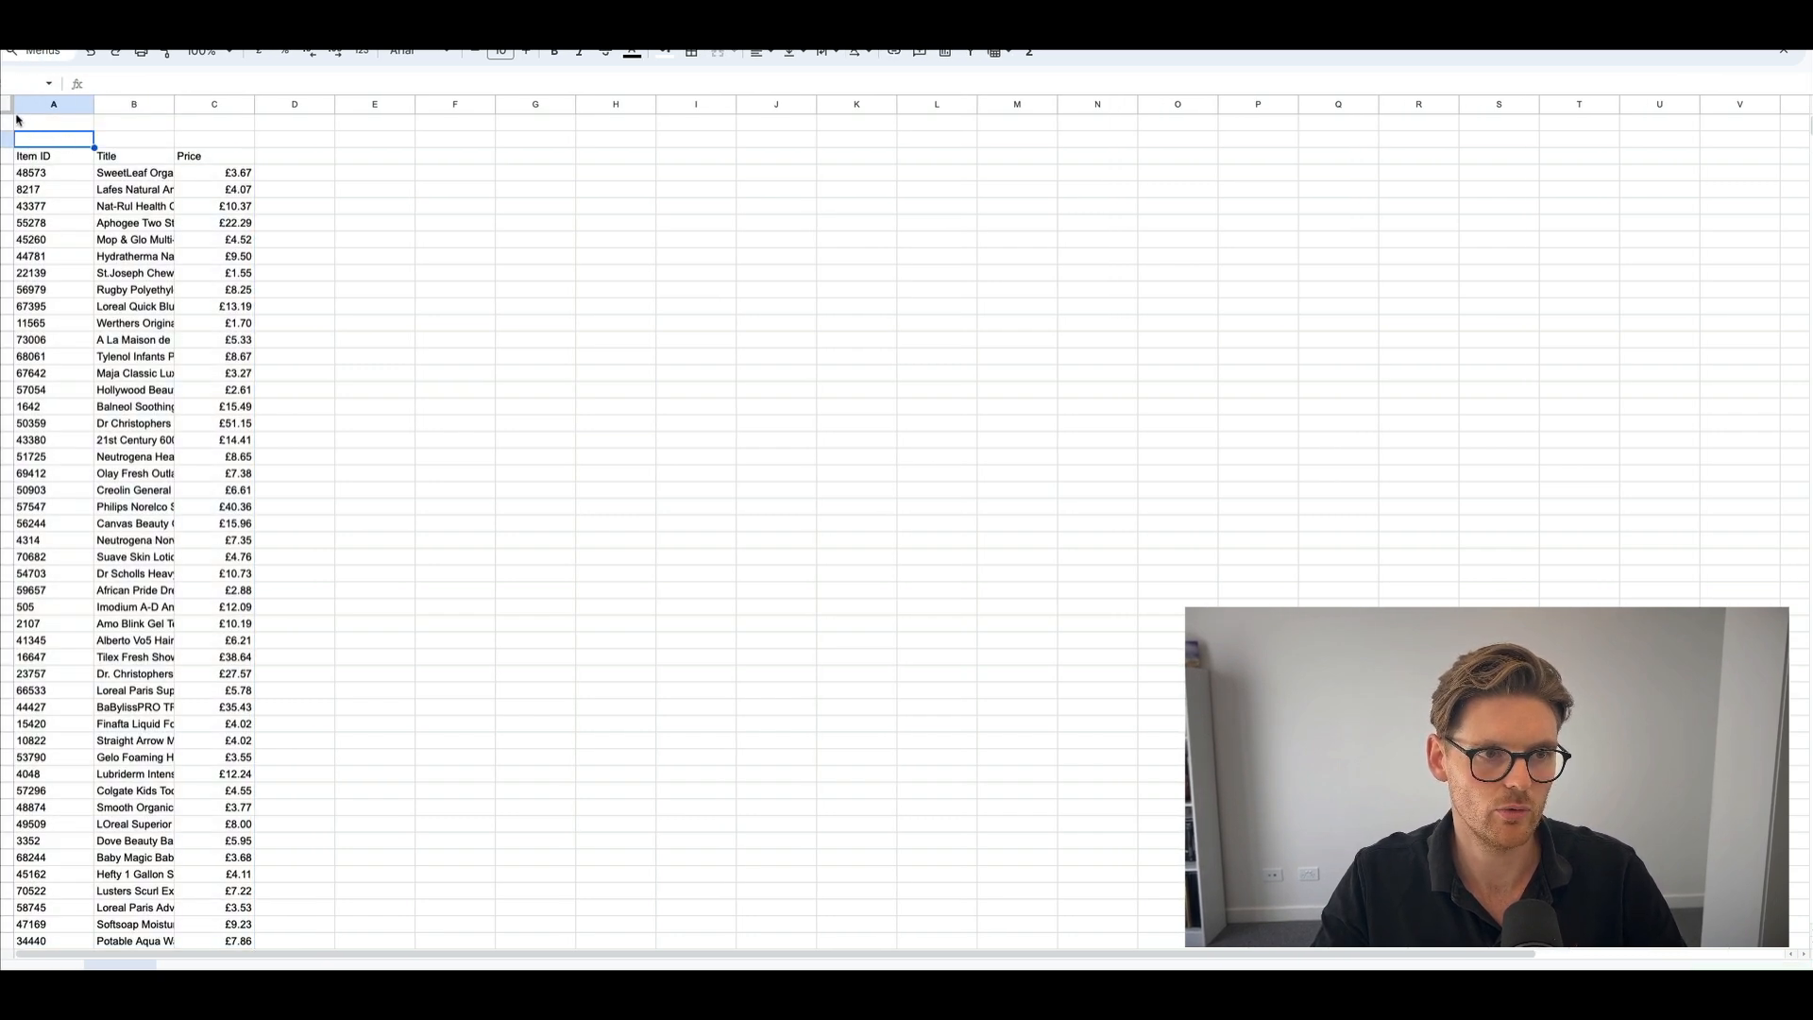
pyautogui.moveTo(6, 121); pyautogui.dragTo(6, 137)
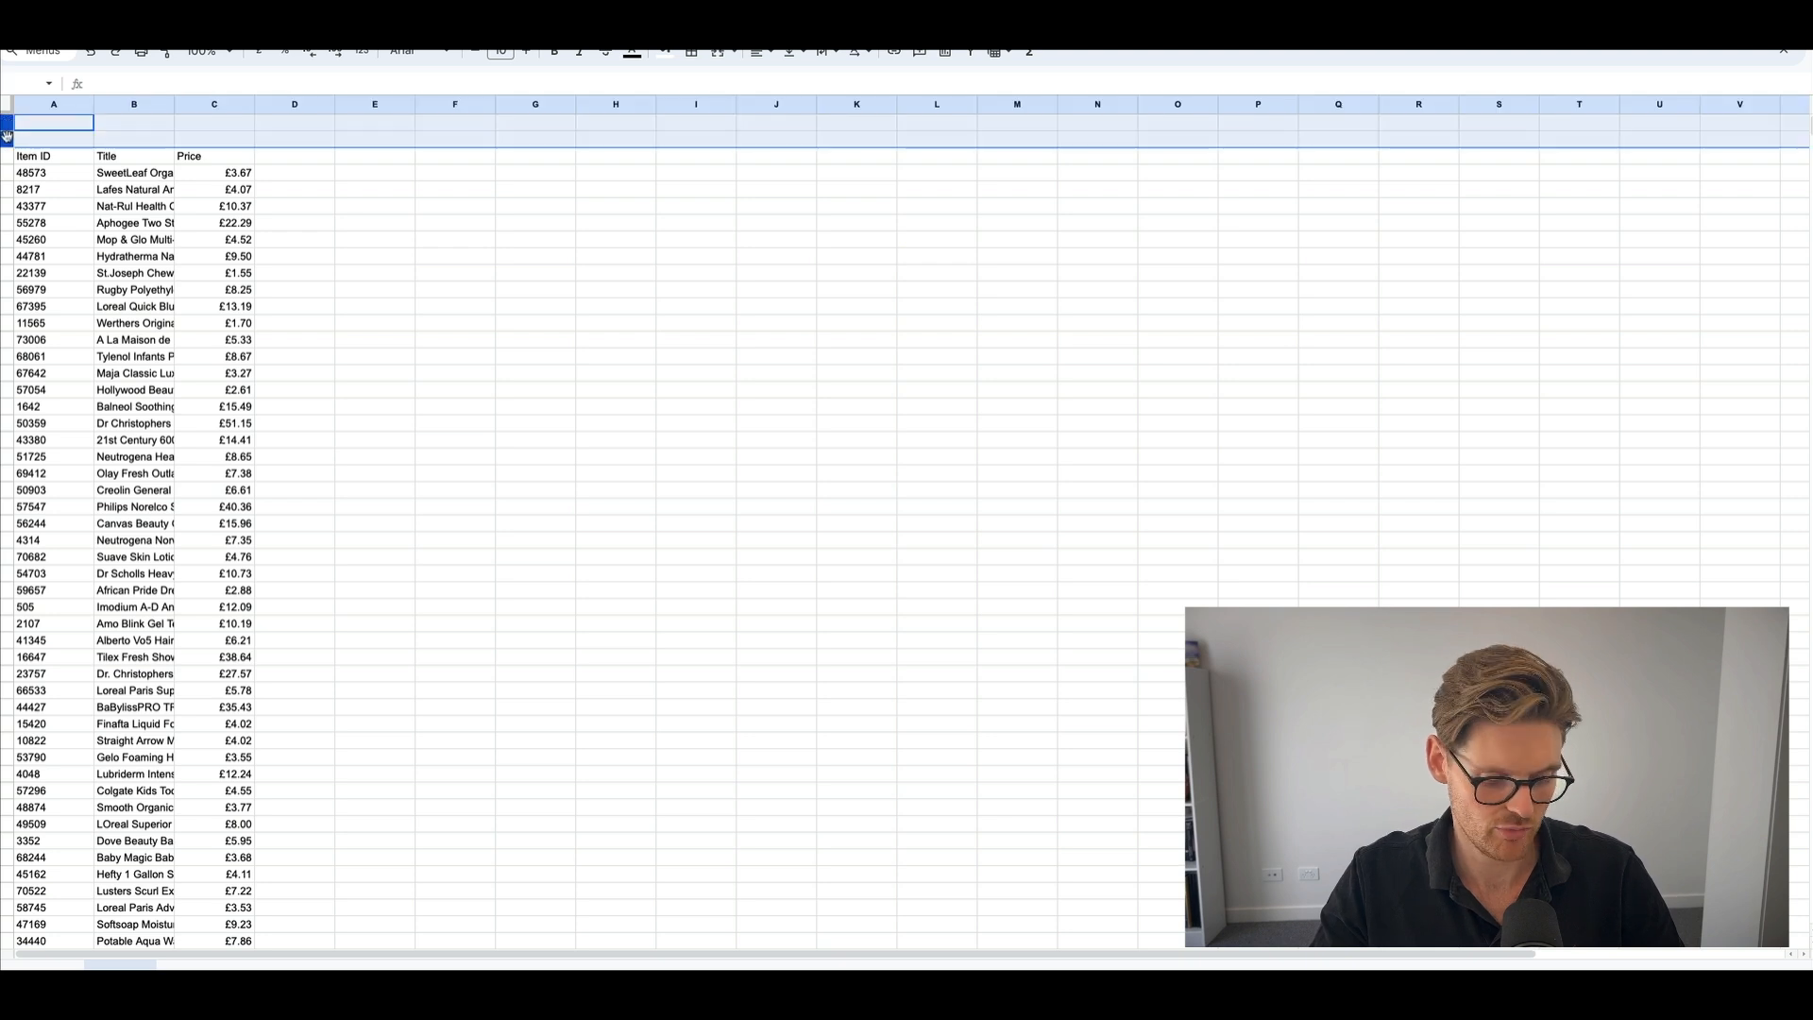
pyautogui.rightClick(6, 137)
pyautogui.click(59, 321)
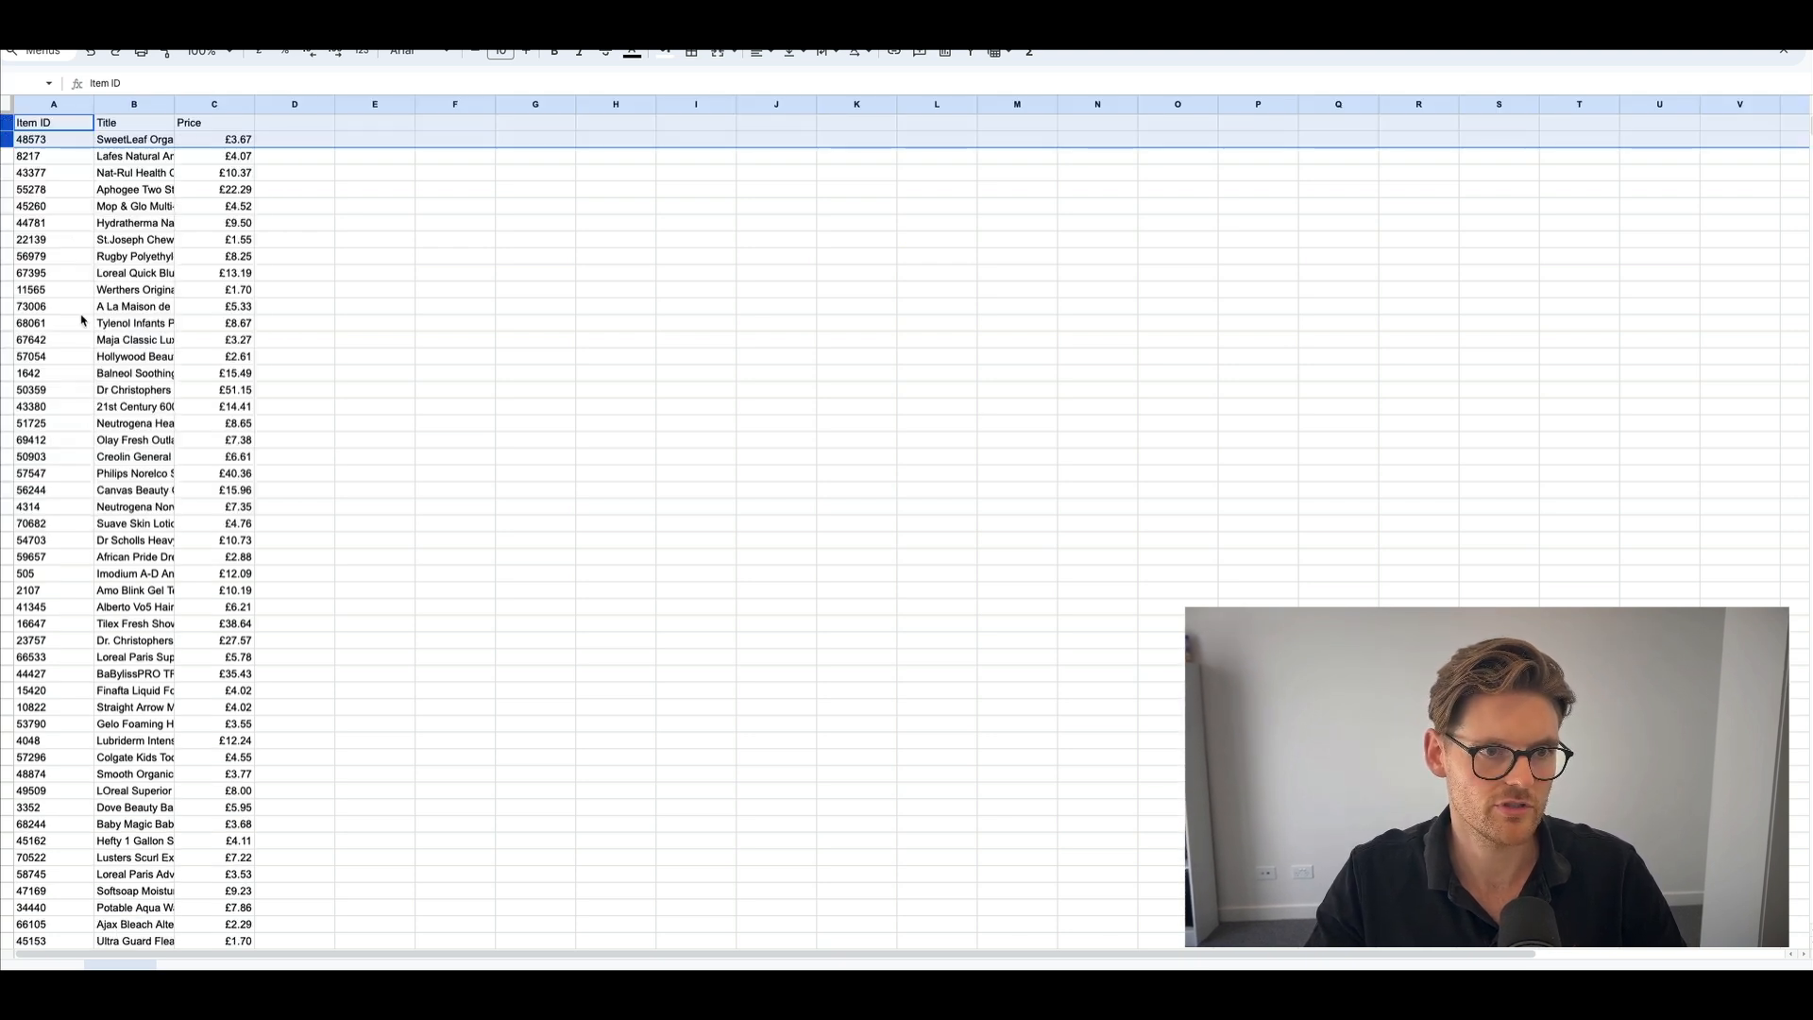
pyautogui.moveTo(38, 124); pyautogui.dragTo(179, 125)
pyautogui.press('super+b')
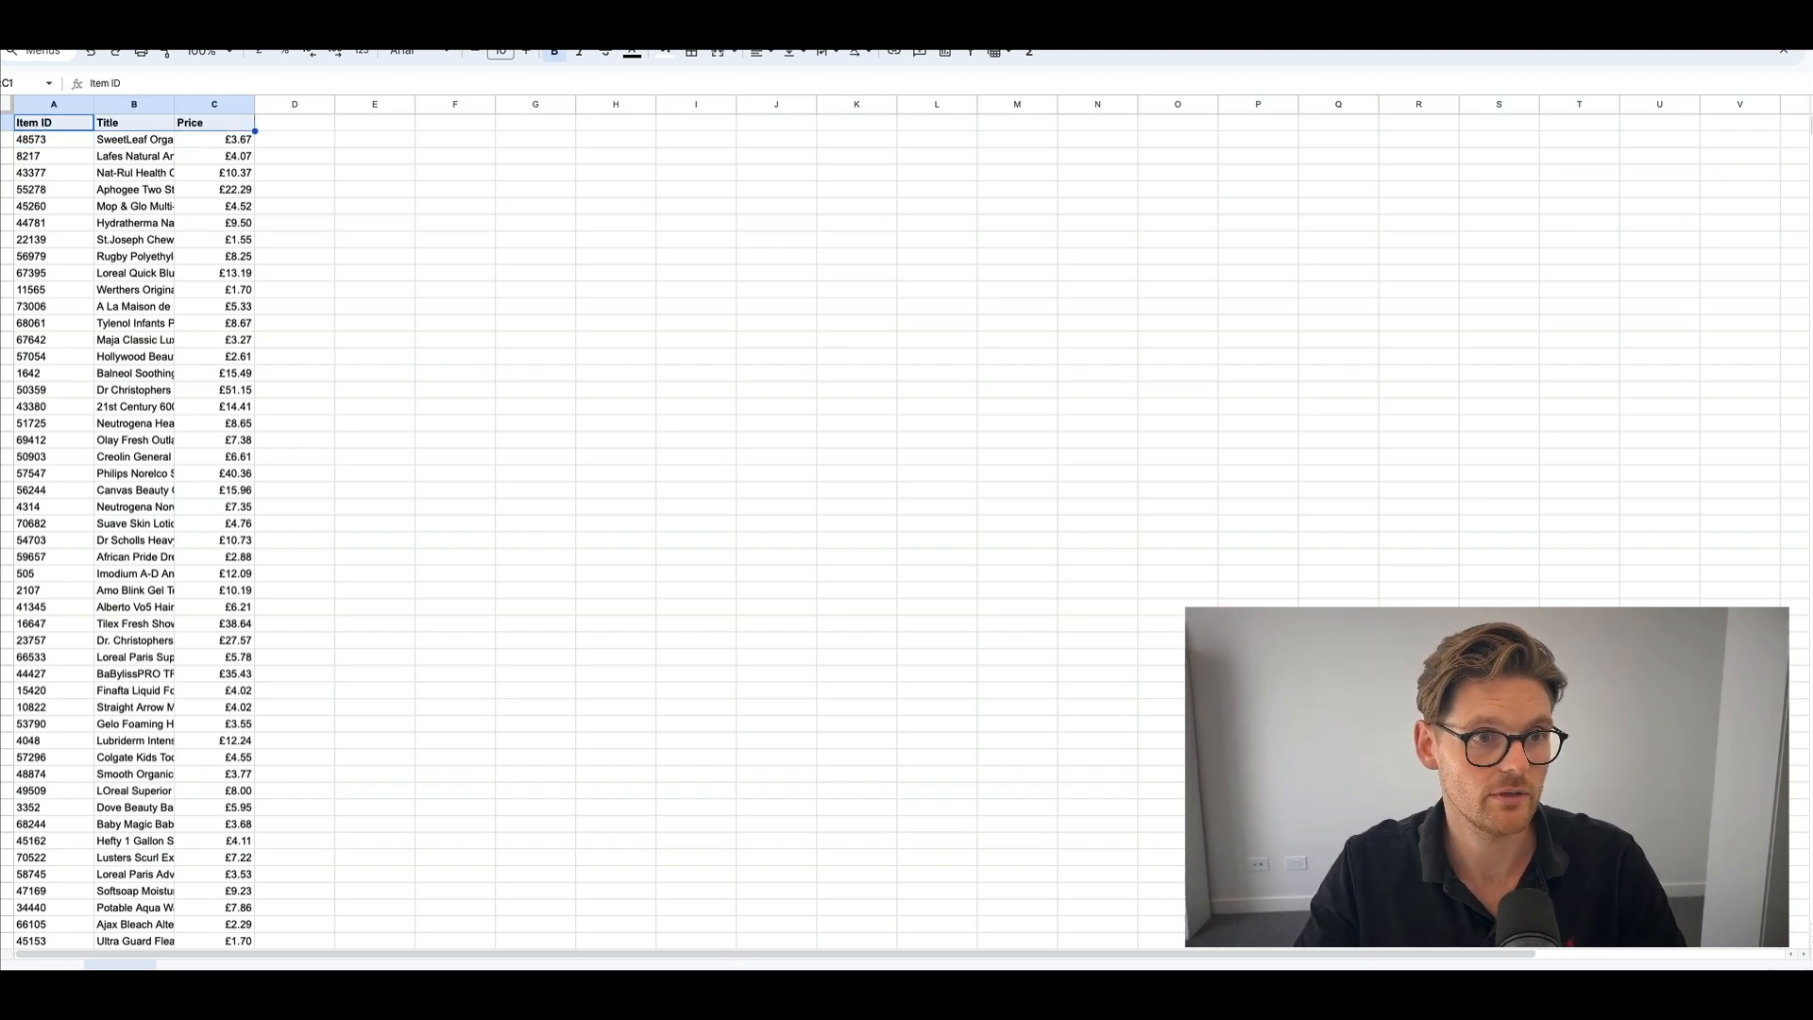
# Change the locale of the spreadsheet holding the pasted columns to United States and save the settings.
pyautogui.click(35, 22)
pyautogui.click(72, 482)
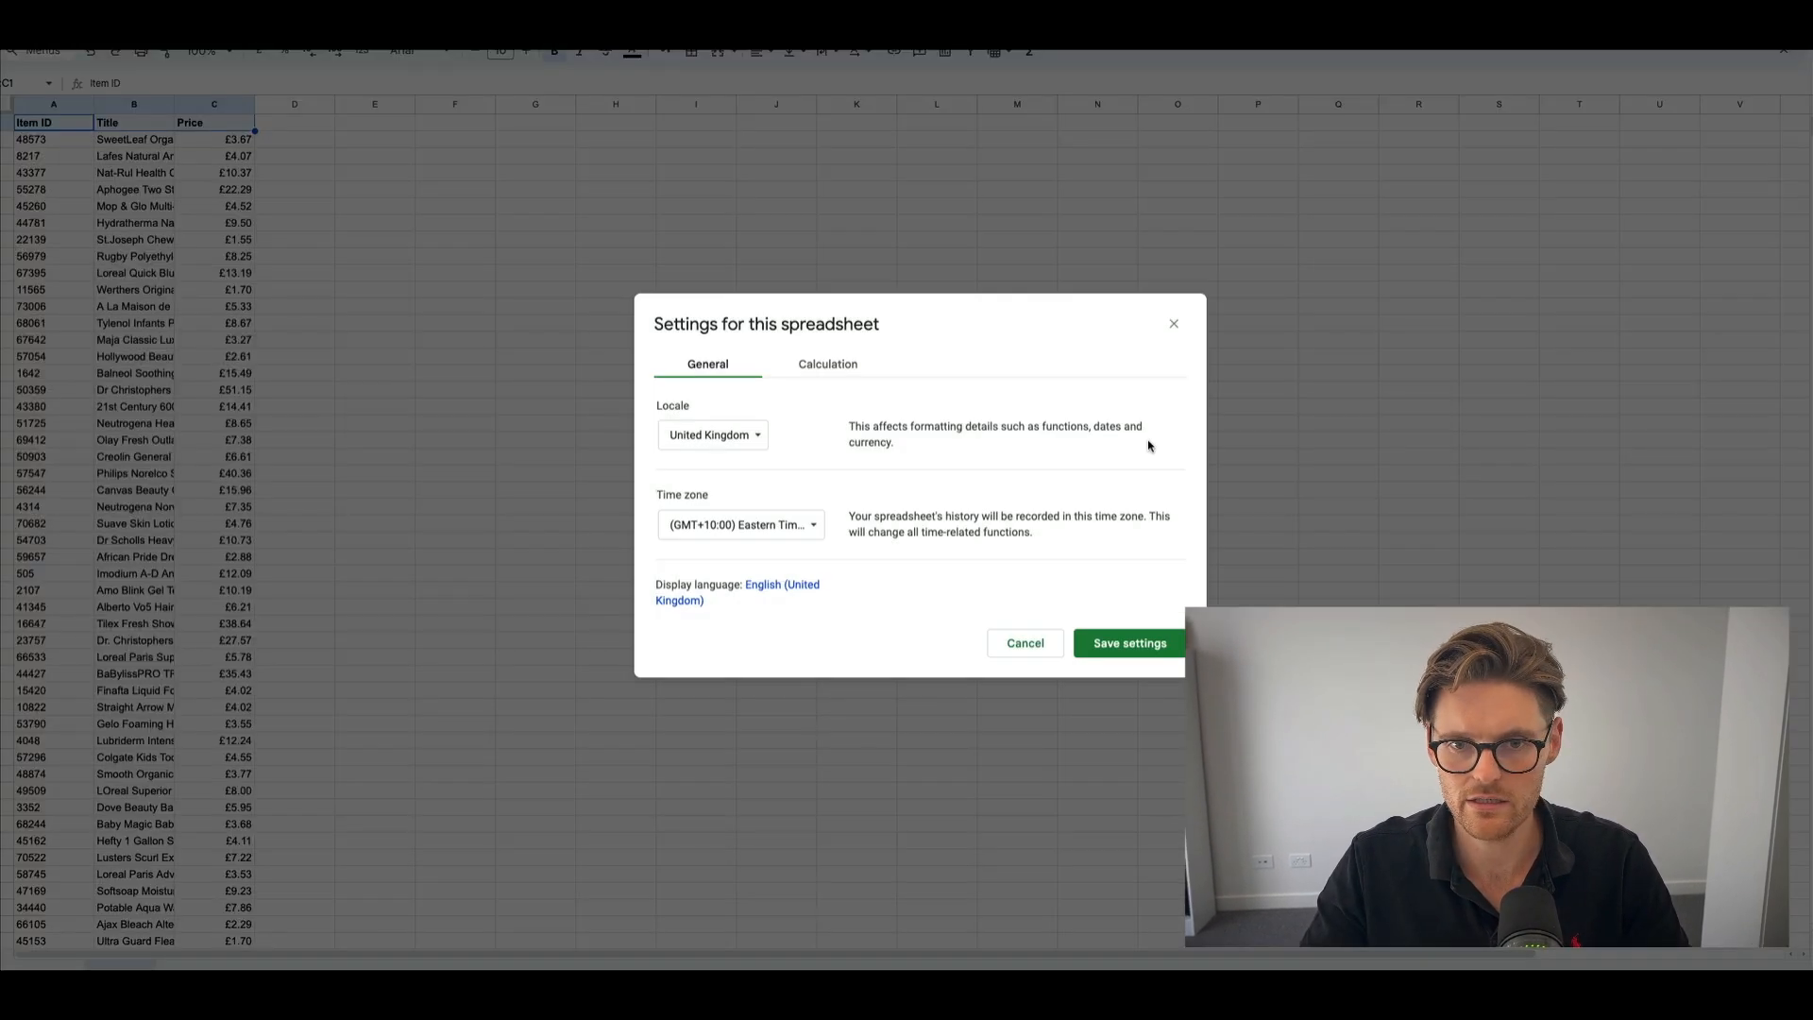
pyautogui.click(746, 546)
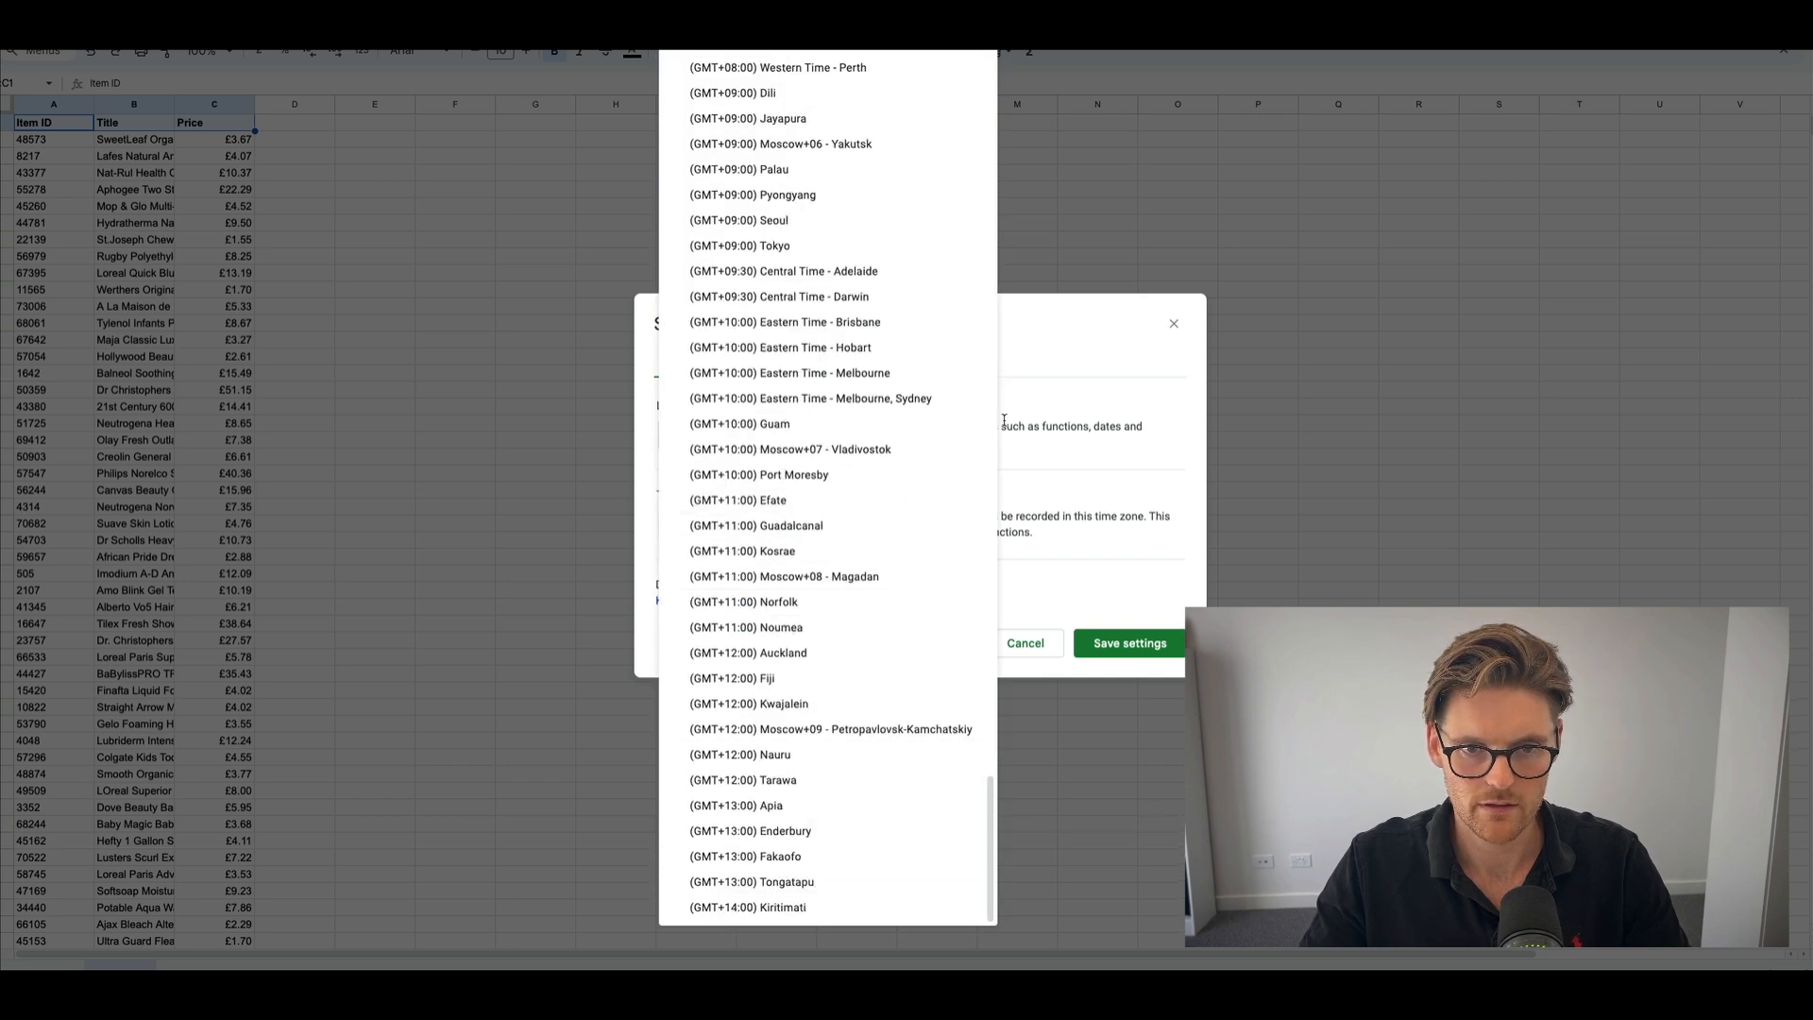
pyautogui.click(974, 376)
pyautogui.click(749, 436)
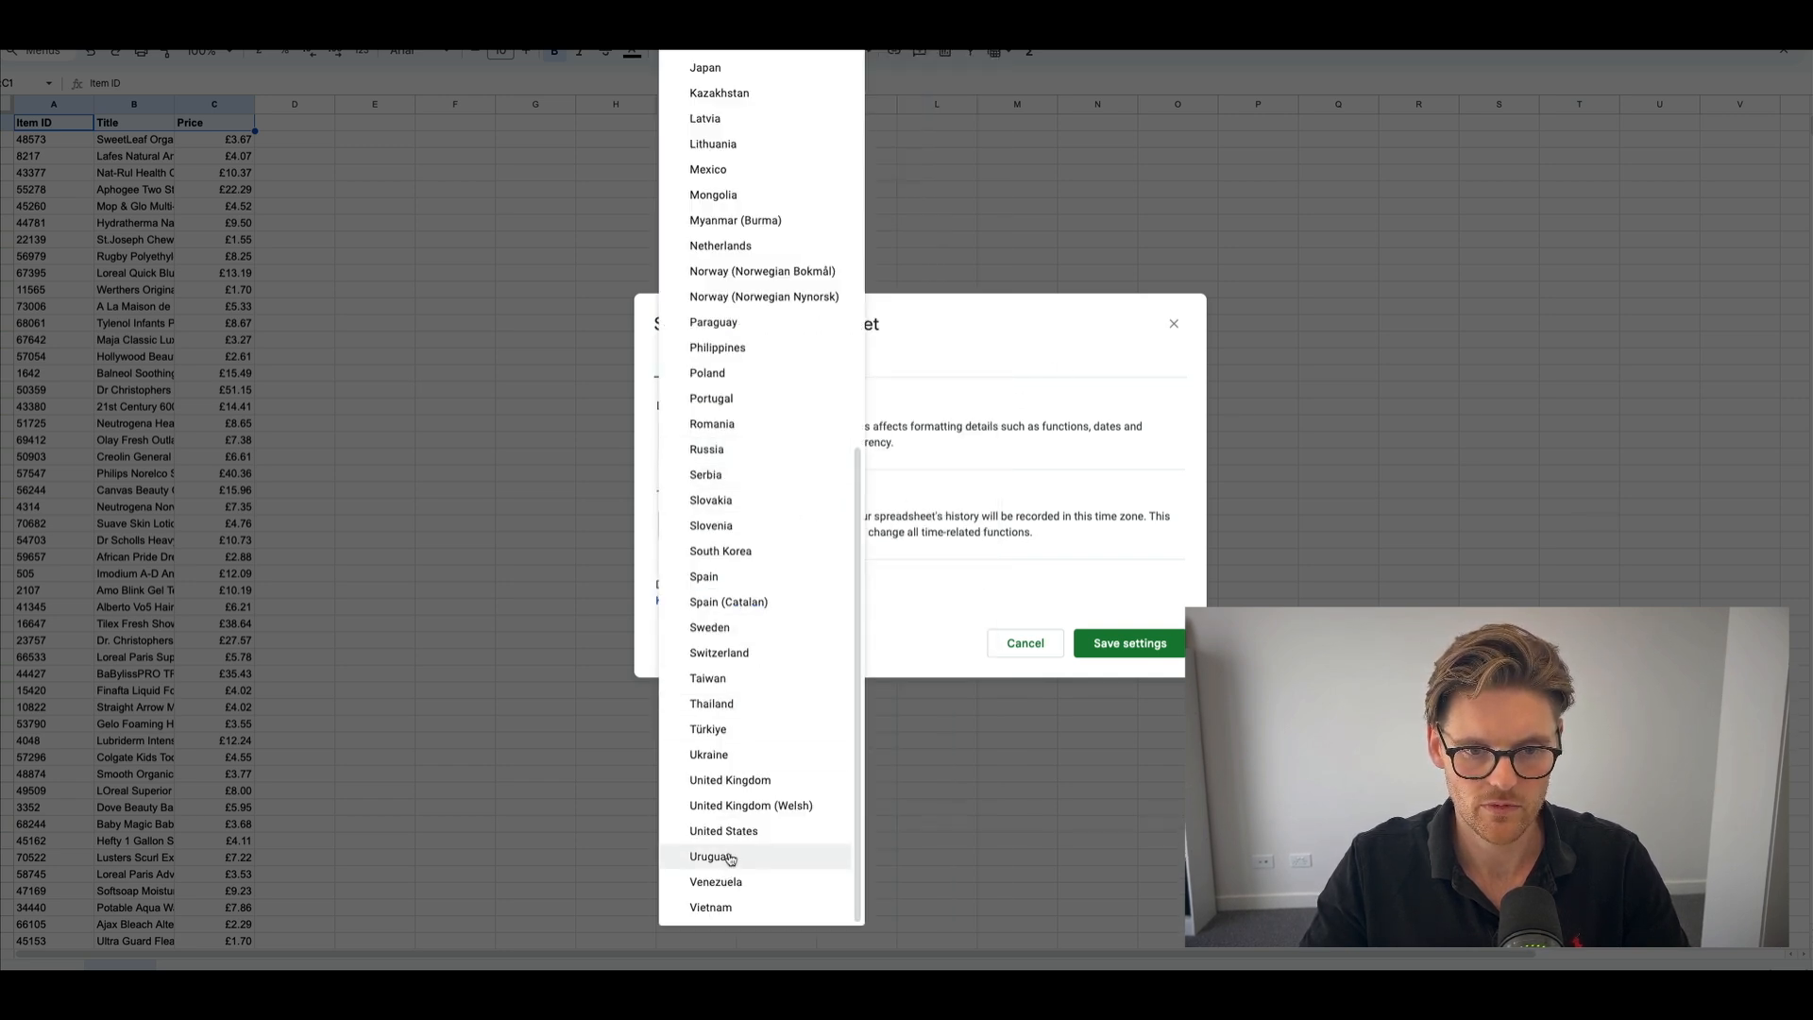
pyautogui.click(720, 833)
pyautogui.click(1123, 643)
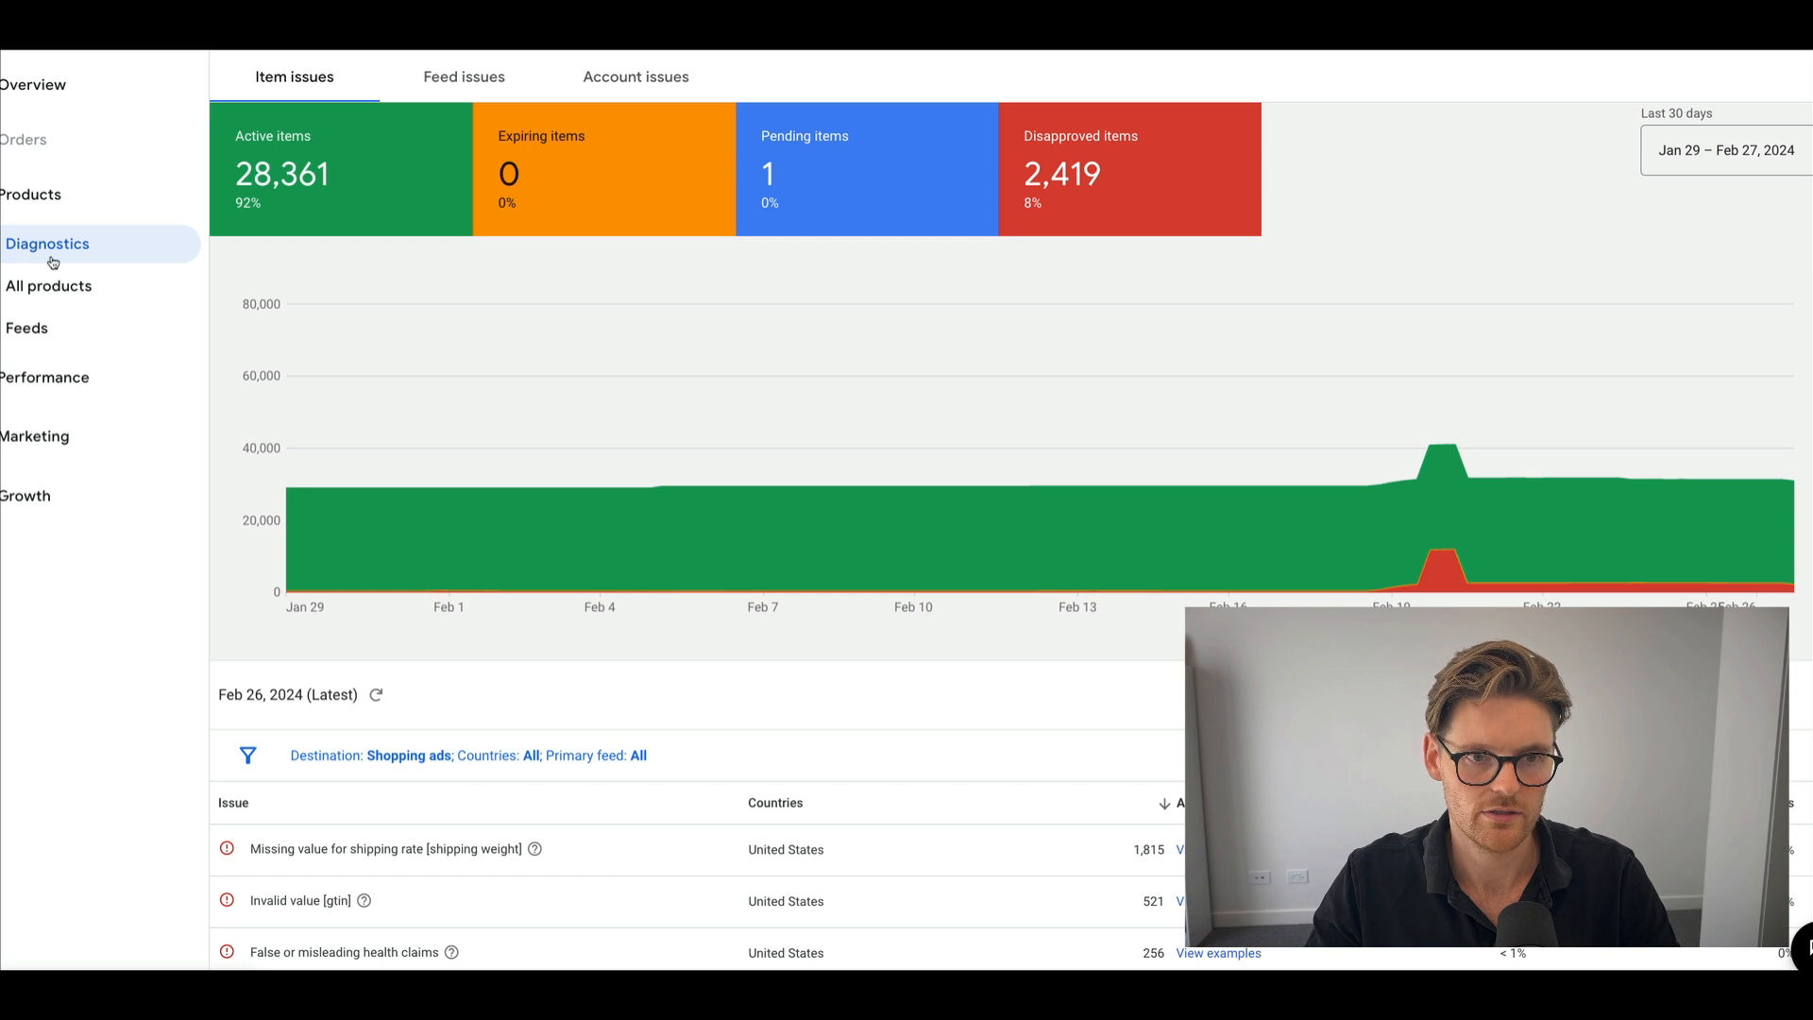
# Switch to Google Merchant Center and open the Price competitiveness report under Growth.
pyautogui.scroll(-1, 331, 254)
pyautogui.scroll(1, 330, 254)
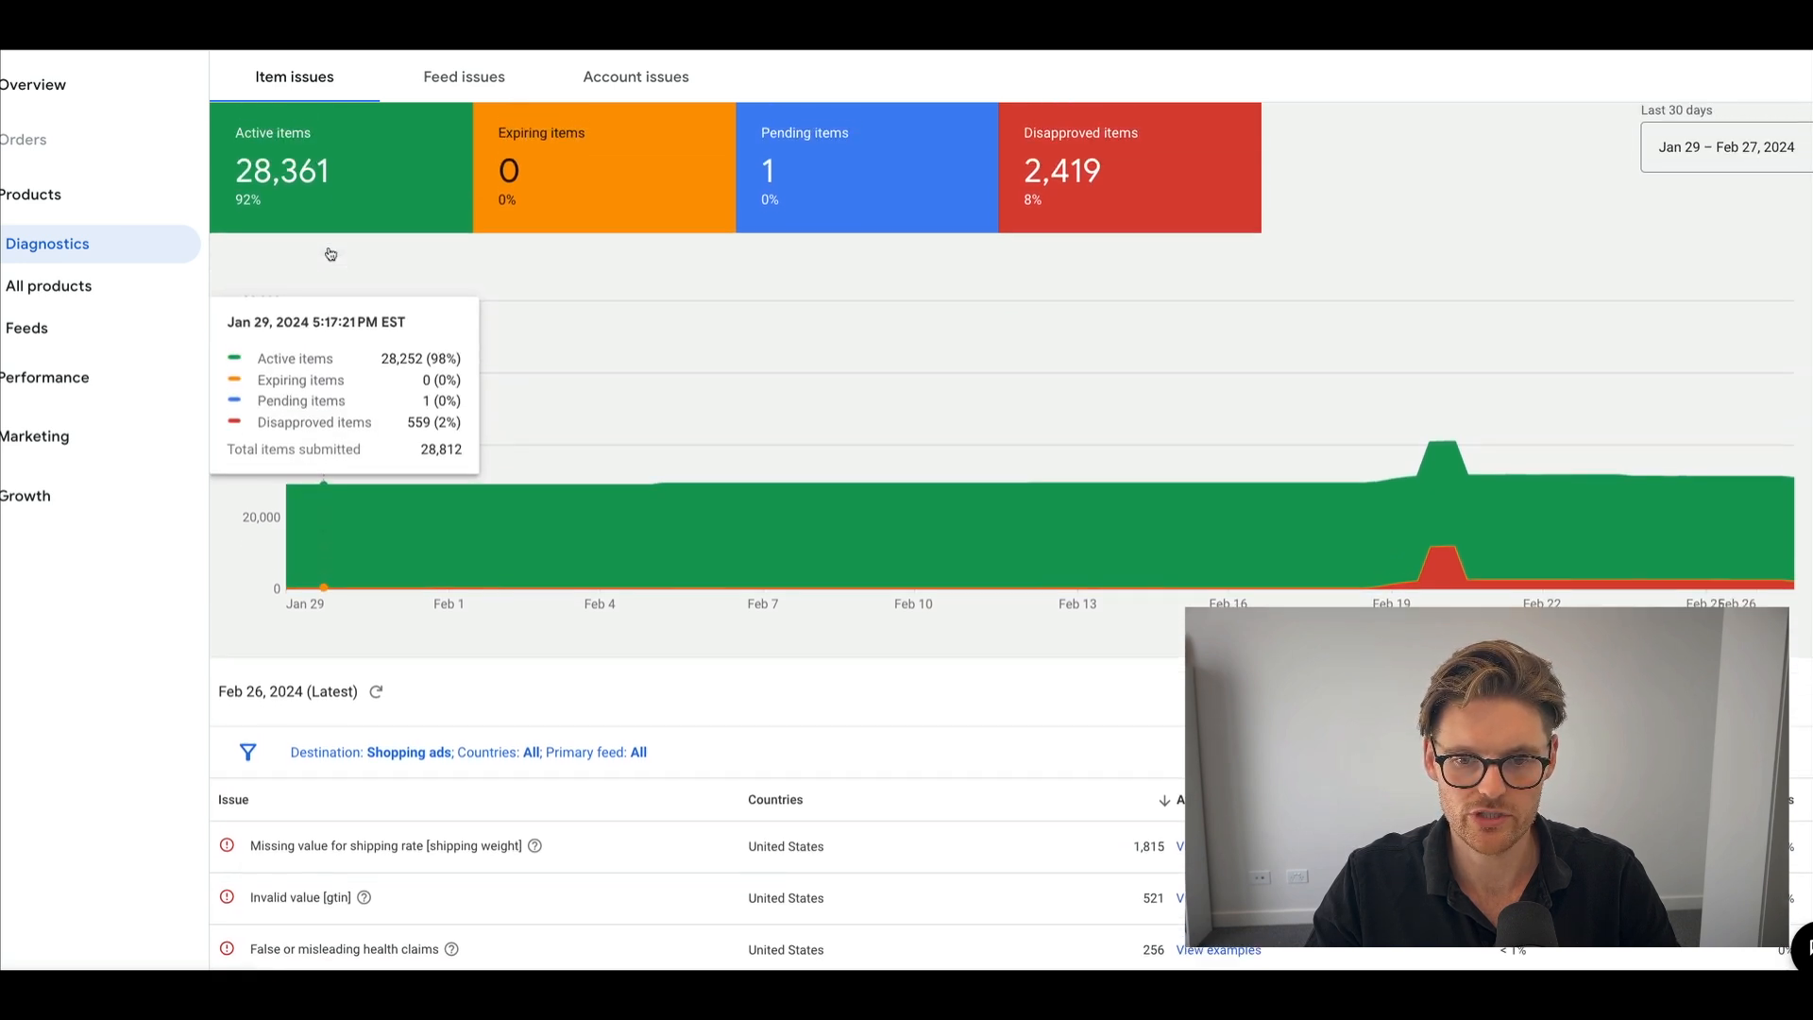
pyautogui.click(79, 495)
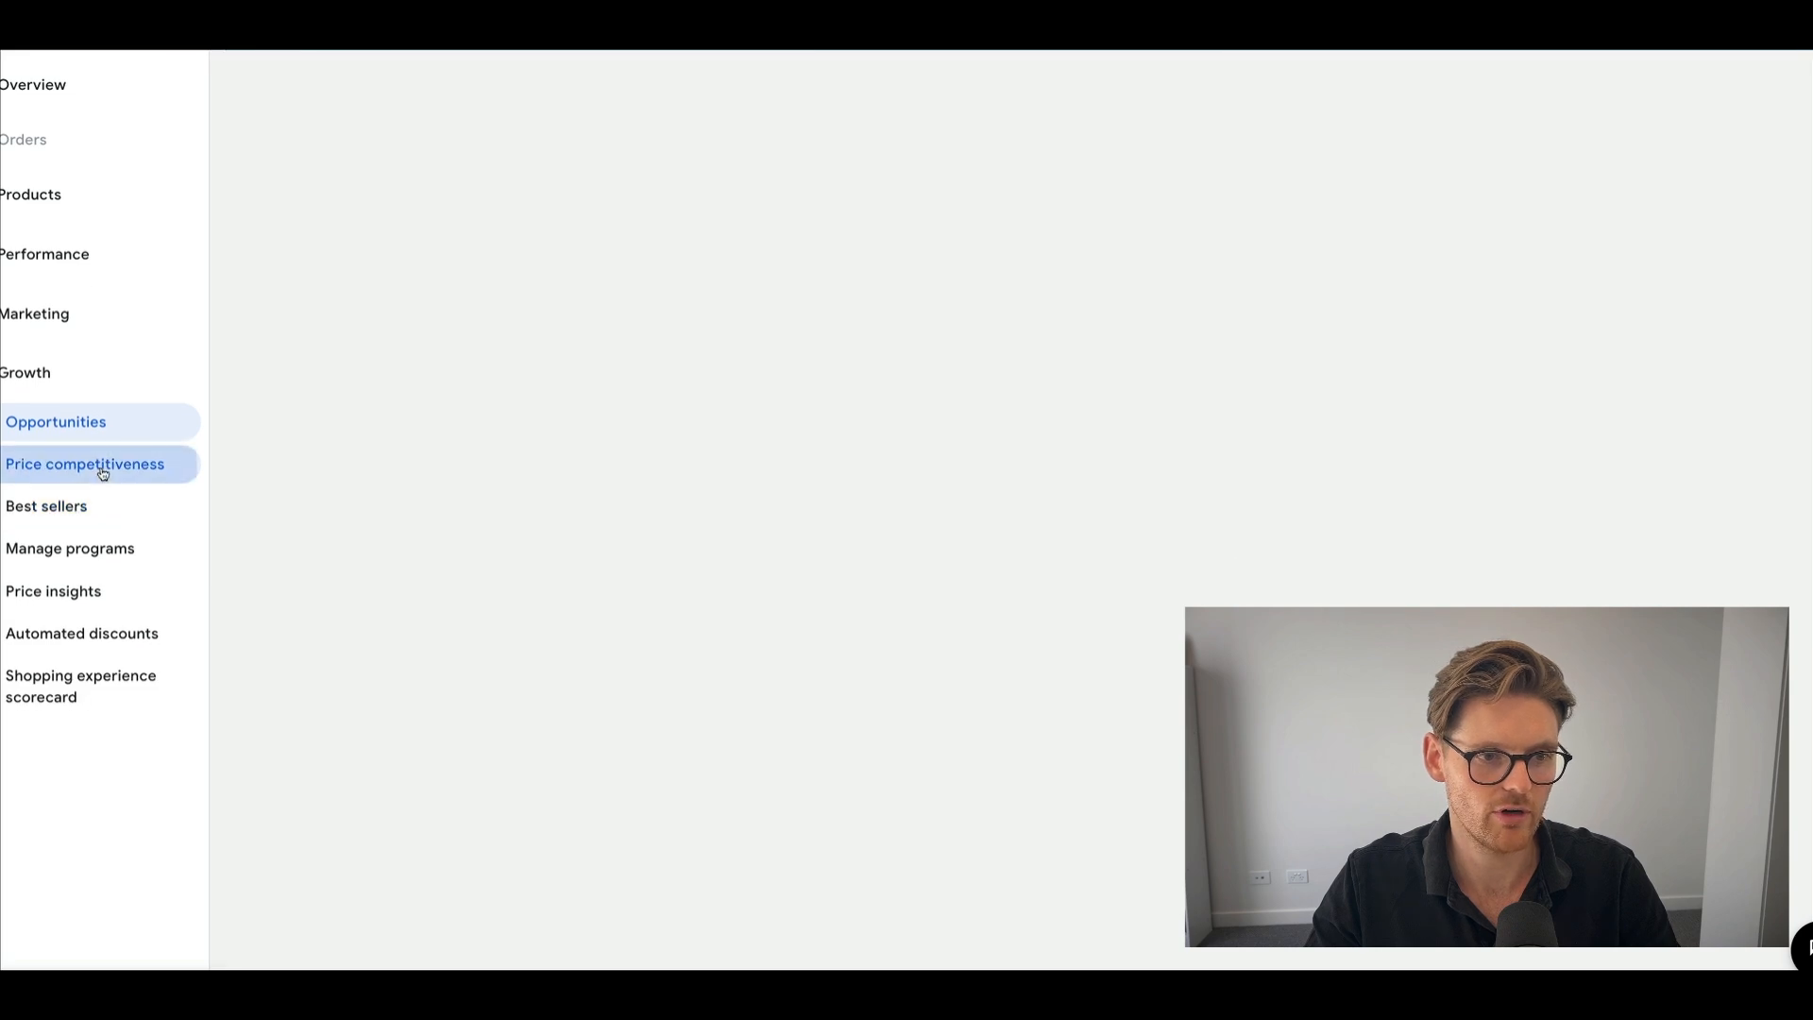
pyautogui.click(115, 469)
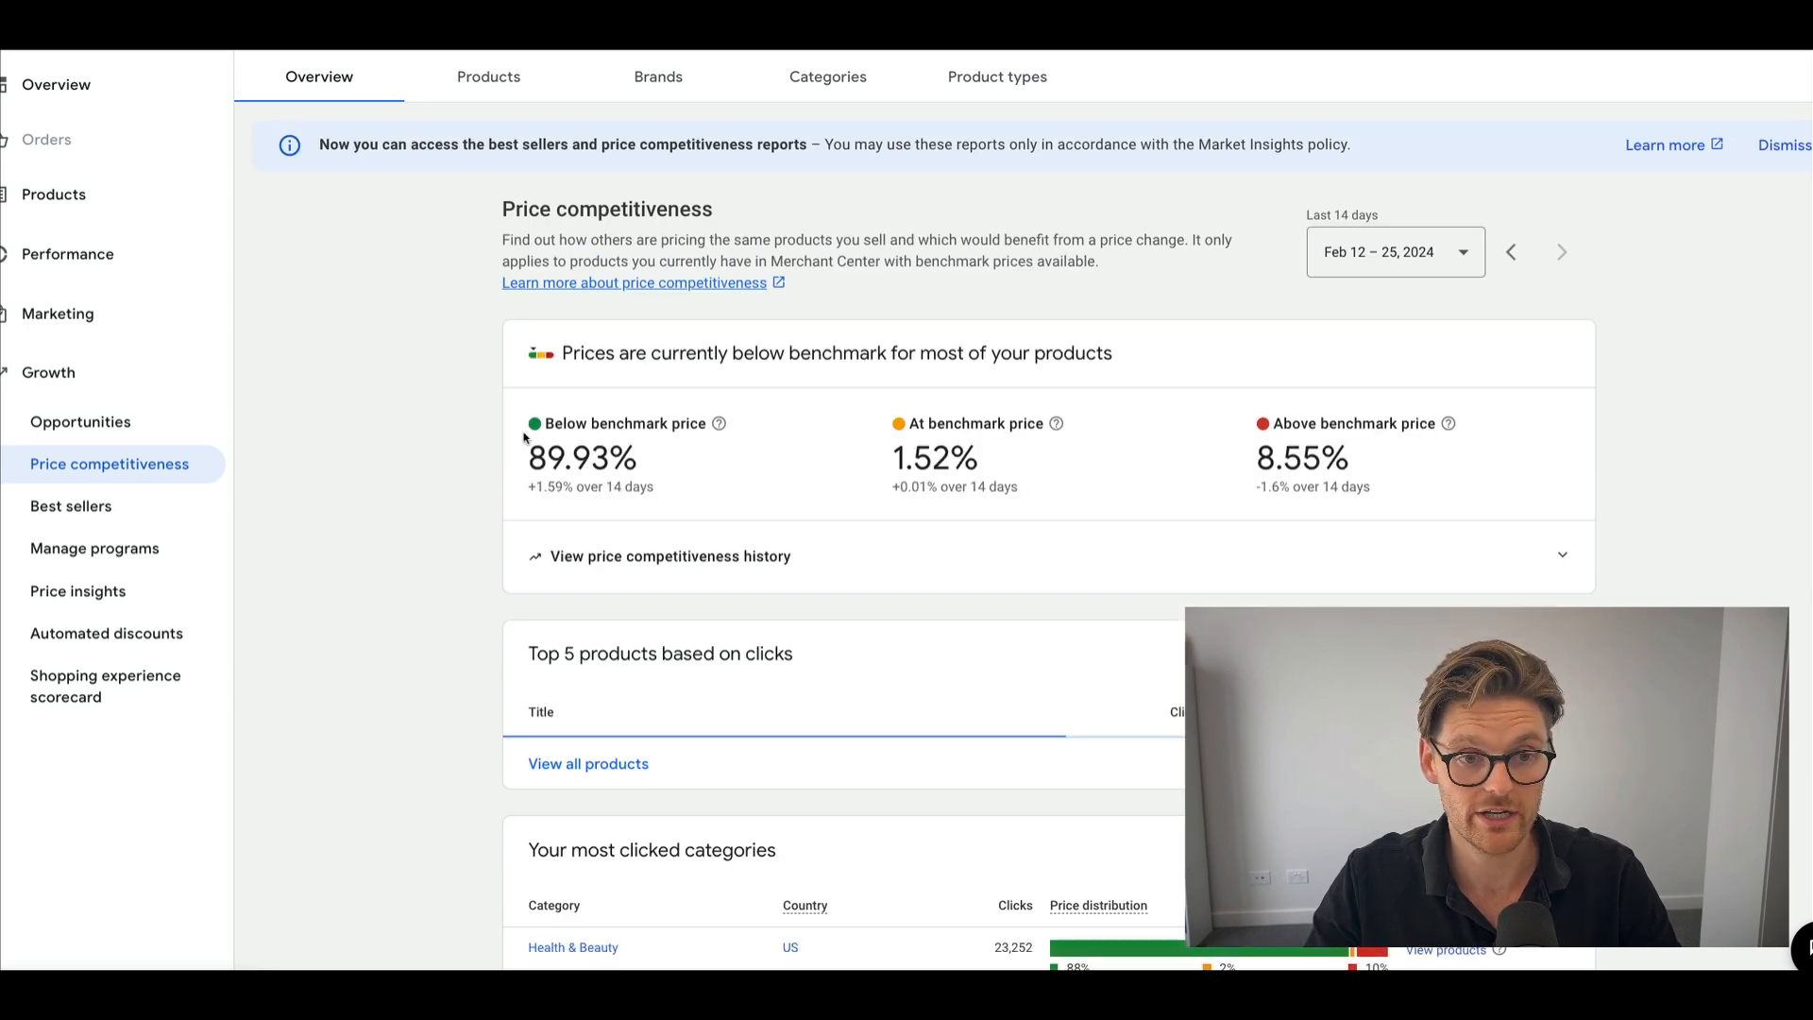
# Examine the shares of products below, at and above benchmark price, and open the product-level price competitiveness list.
pyautogui.moveTo(532, 458); pyautogui.dragTo(611, 458)
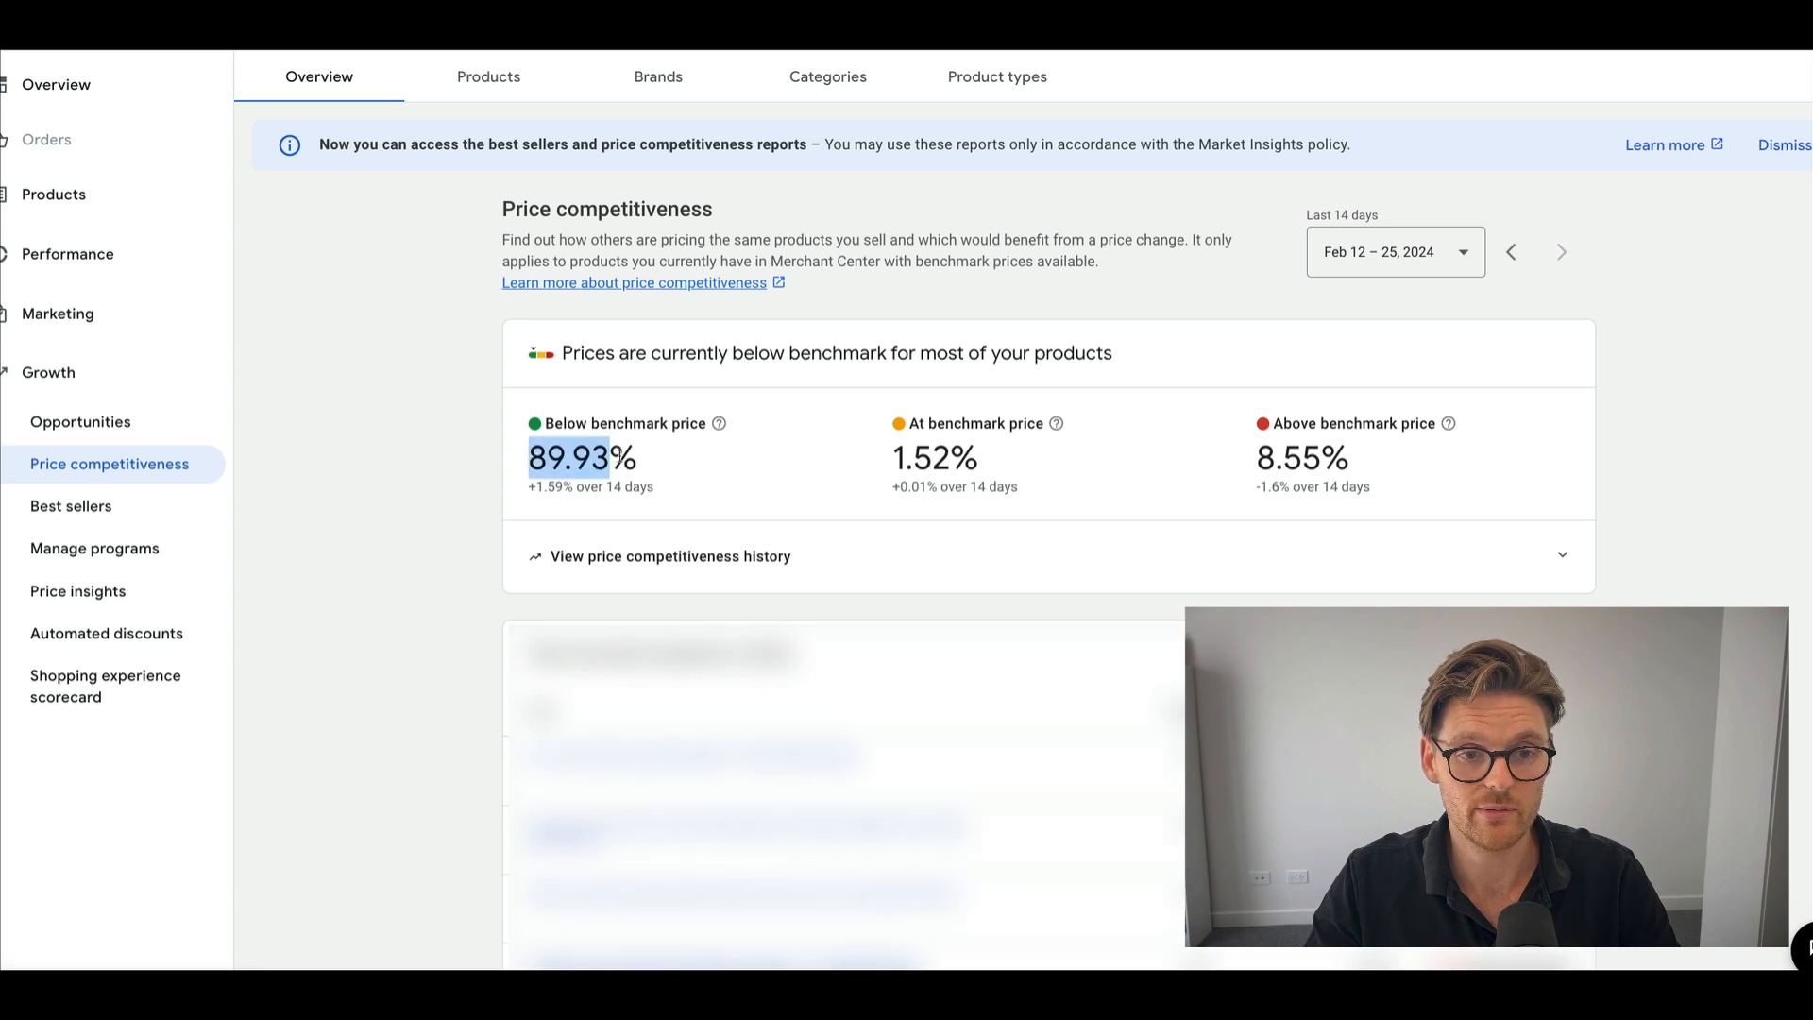
pyautogui.moveTo(948, 456); pyautogui.dragTo(897, 456)
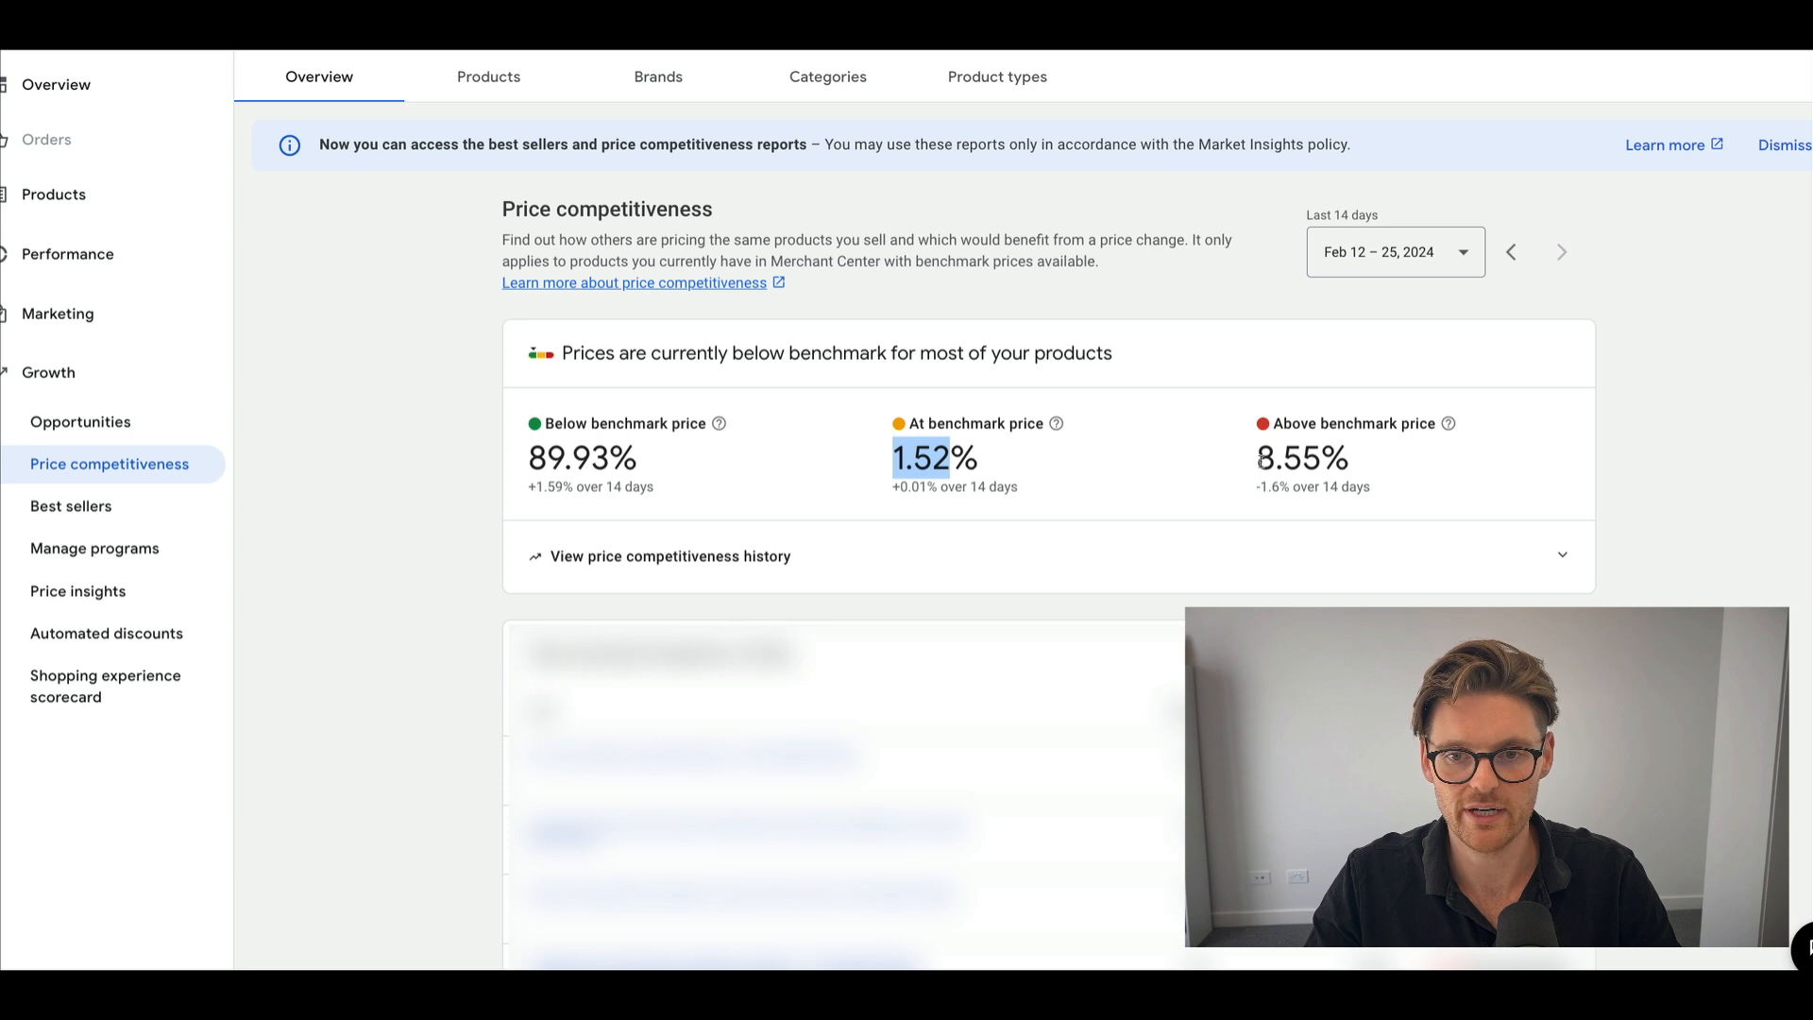
pyautogui.moveTo(1264, 459); pyautogui.dragTo(1316, 457)
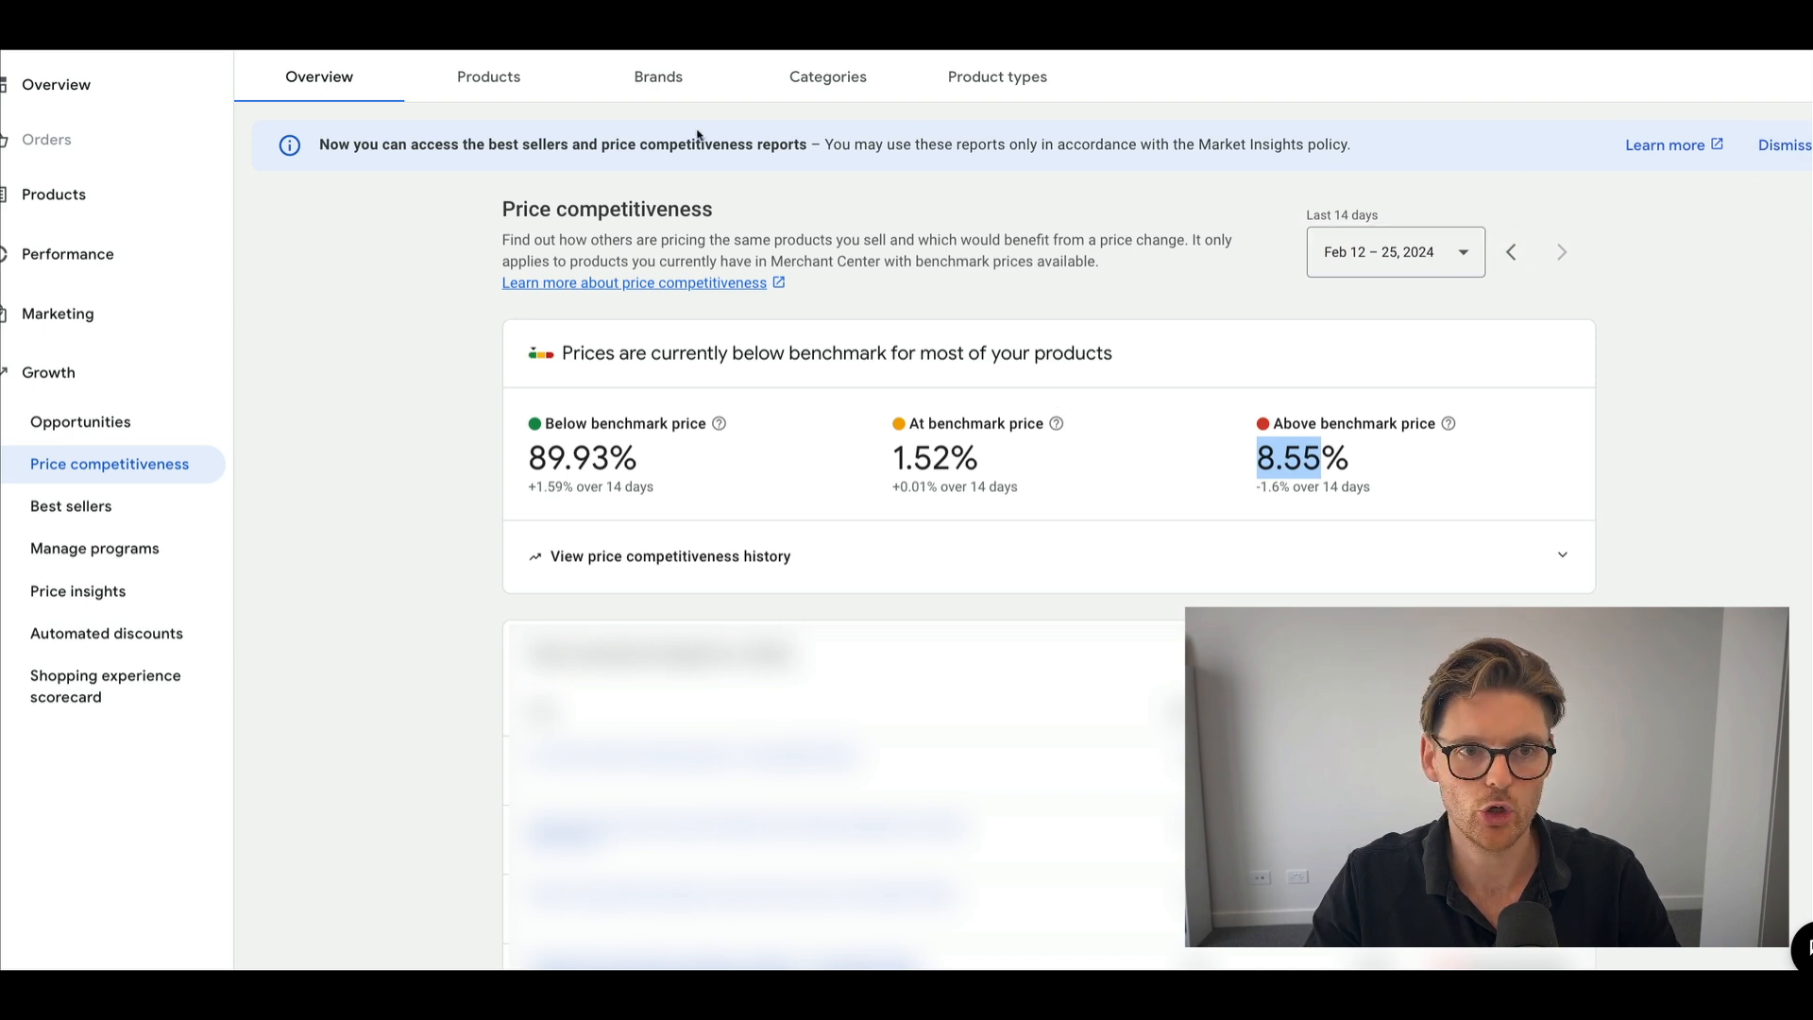
pyautogui.scroll(-15, 1086, 576)
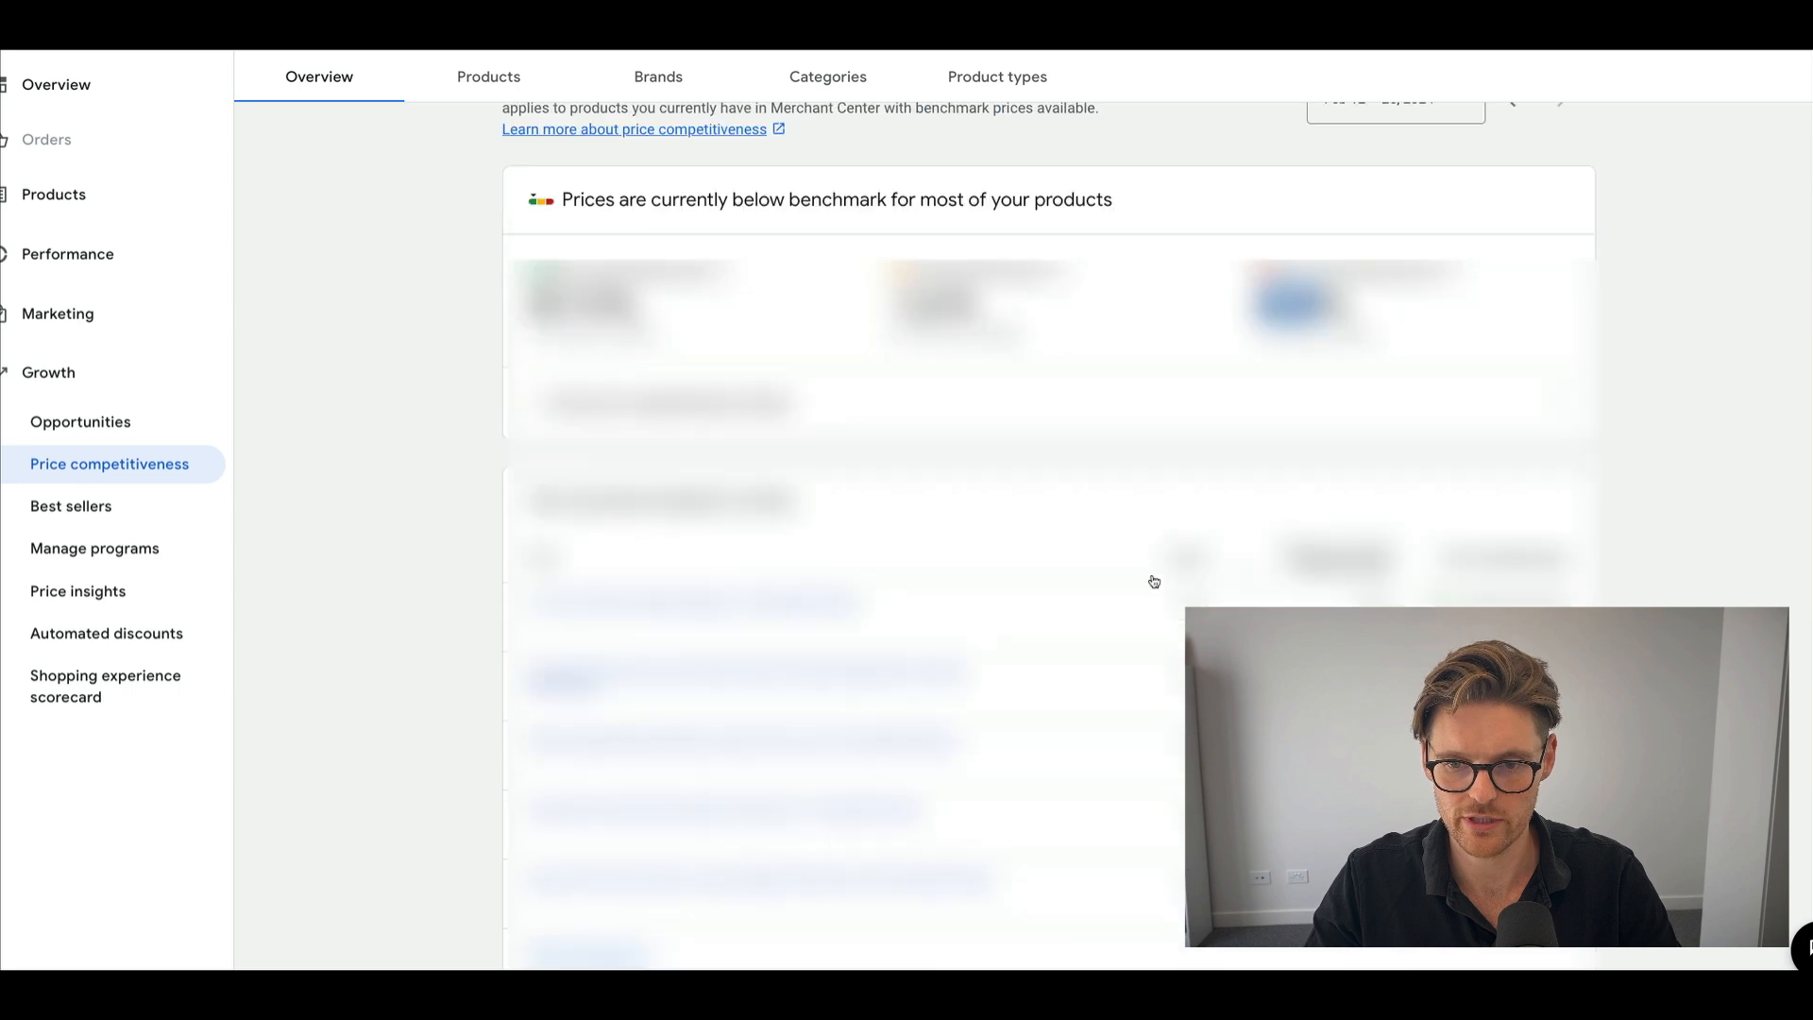
pyautogui.click(549, 429)
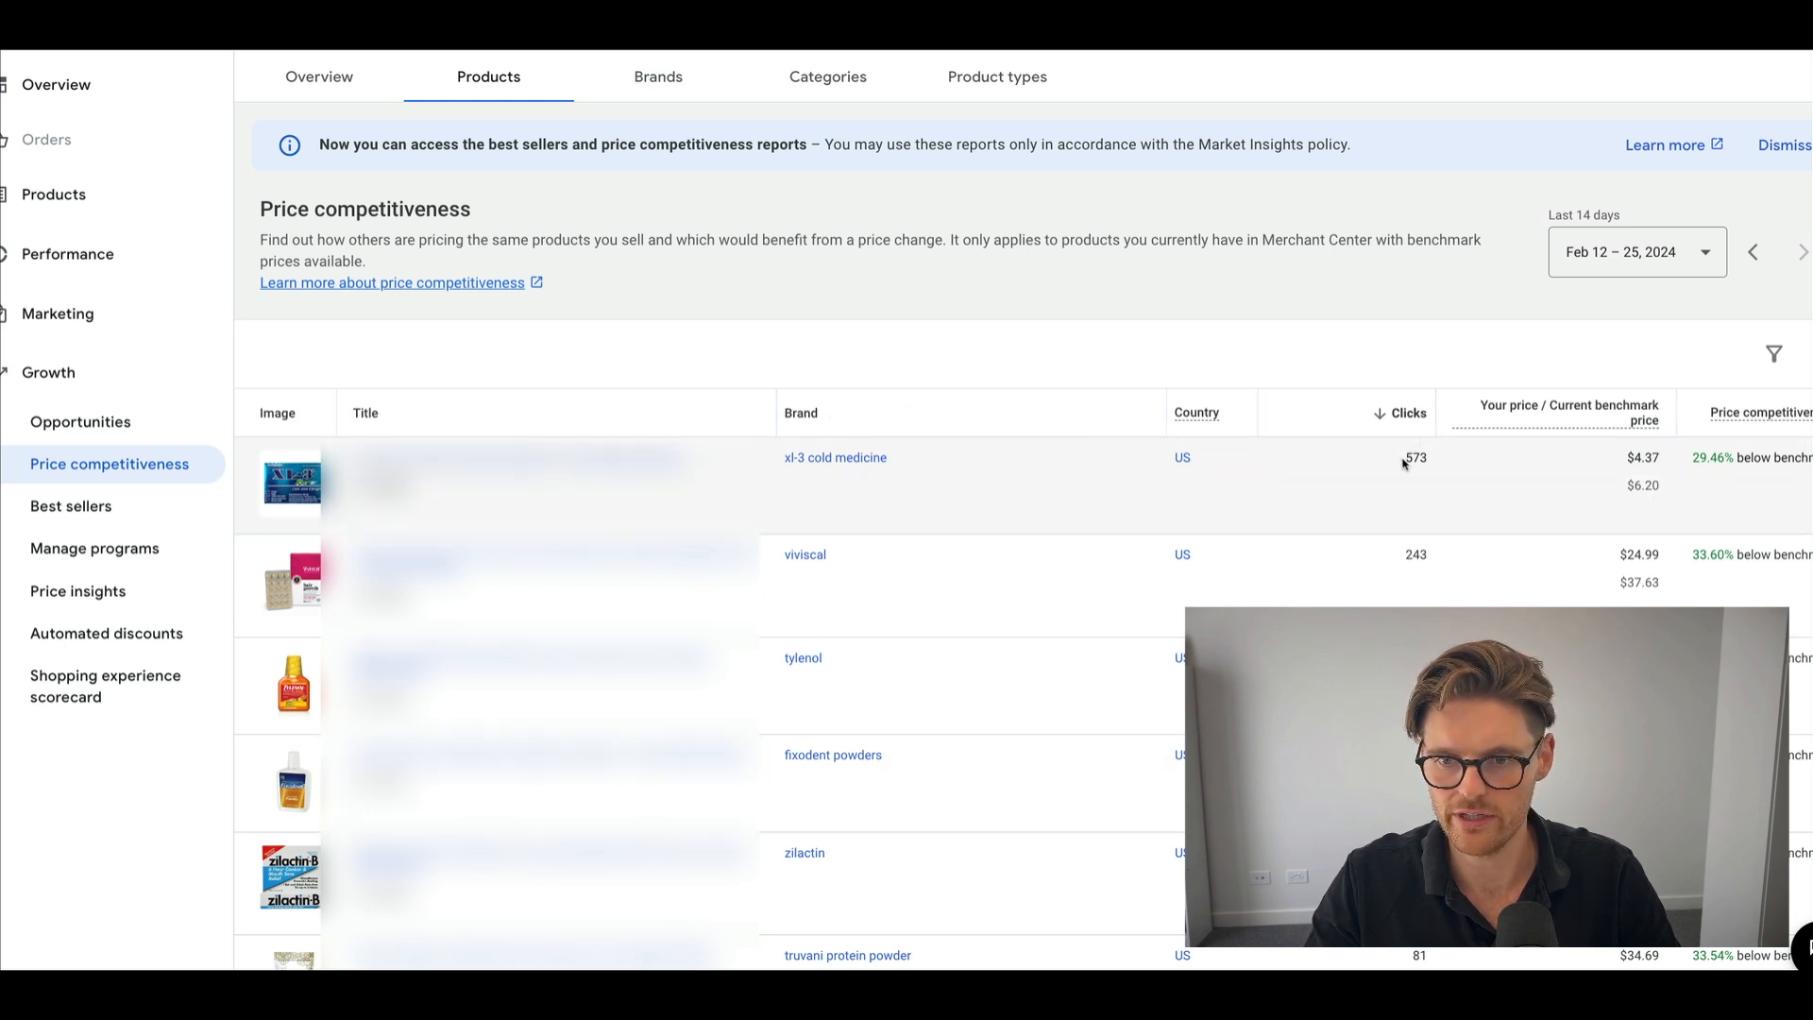
# Set the date range of the product price competitiveness report to the last 30 days.
pyautogui.moveTo(1545, 404)
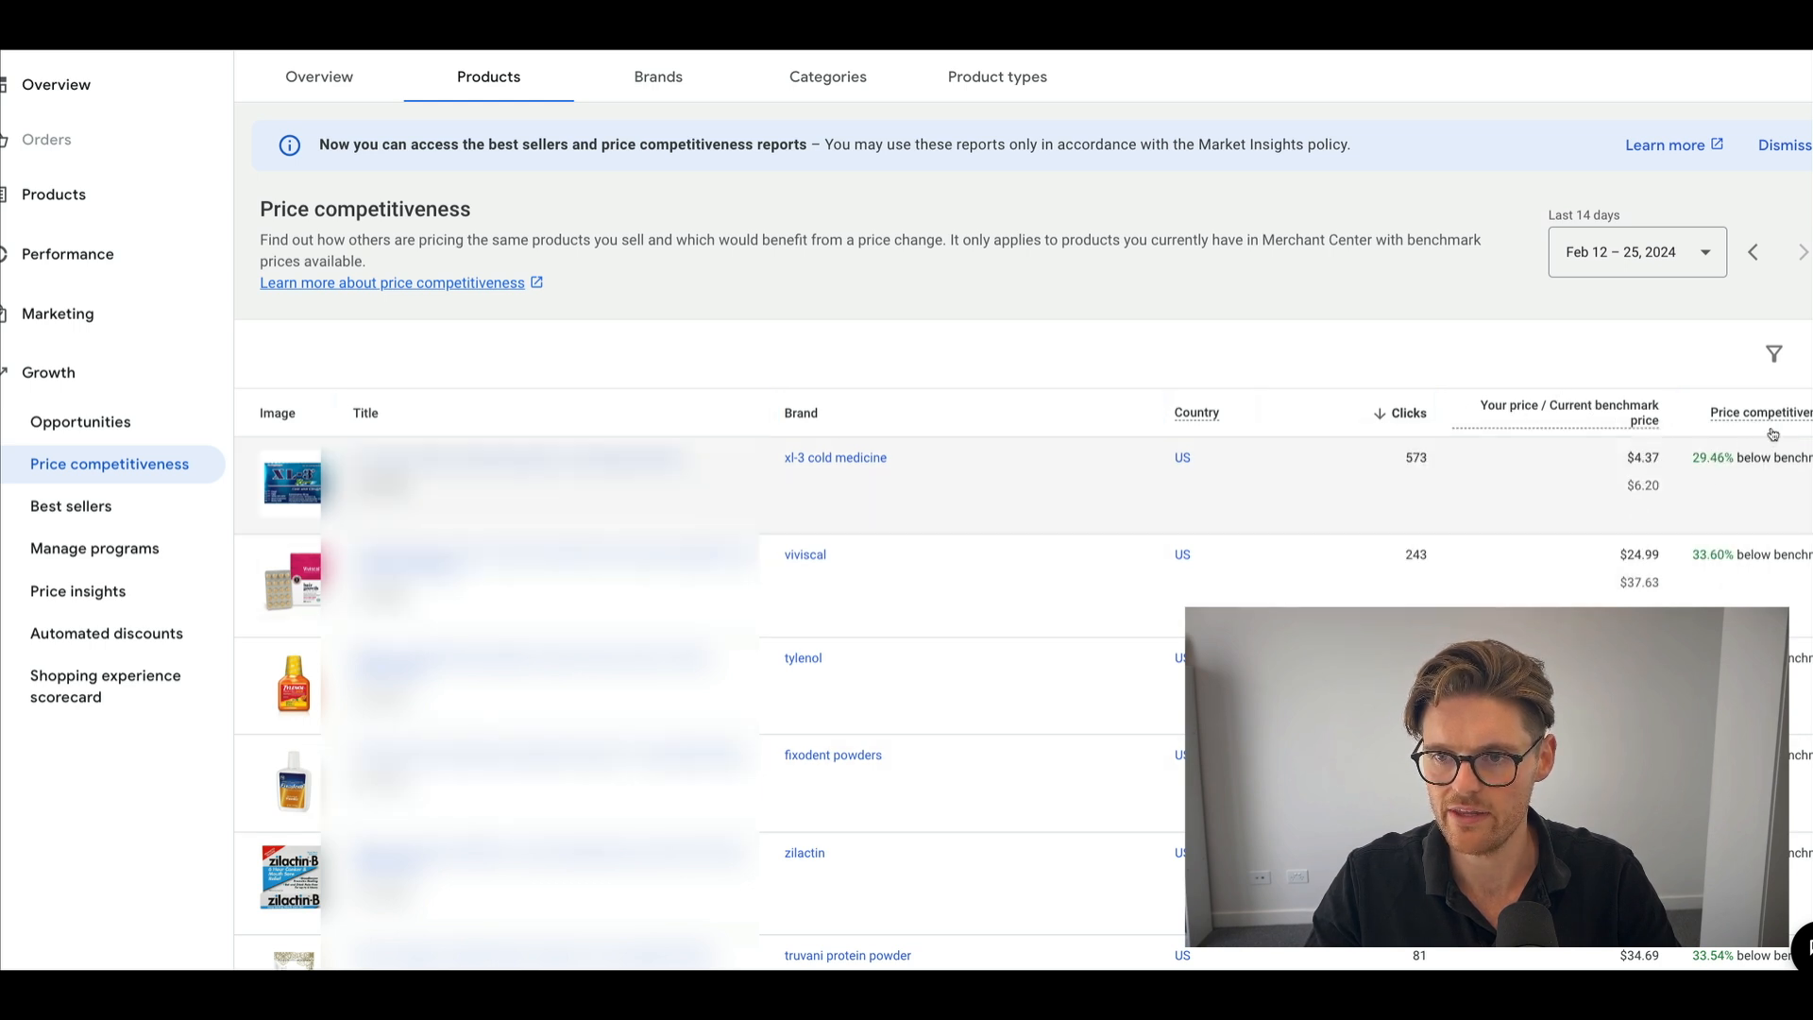
pyautogui.moveTo(1812, 472); pyautogui.dragTo(1768, 472)
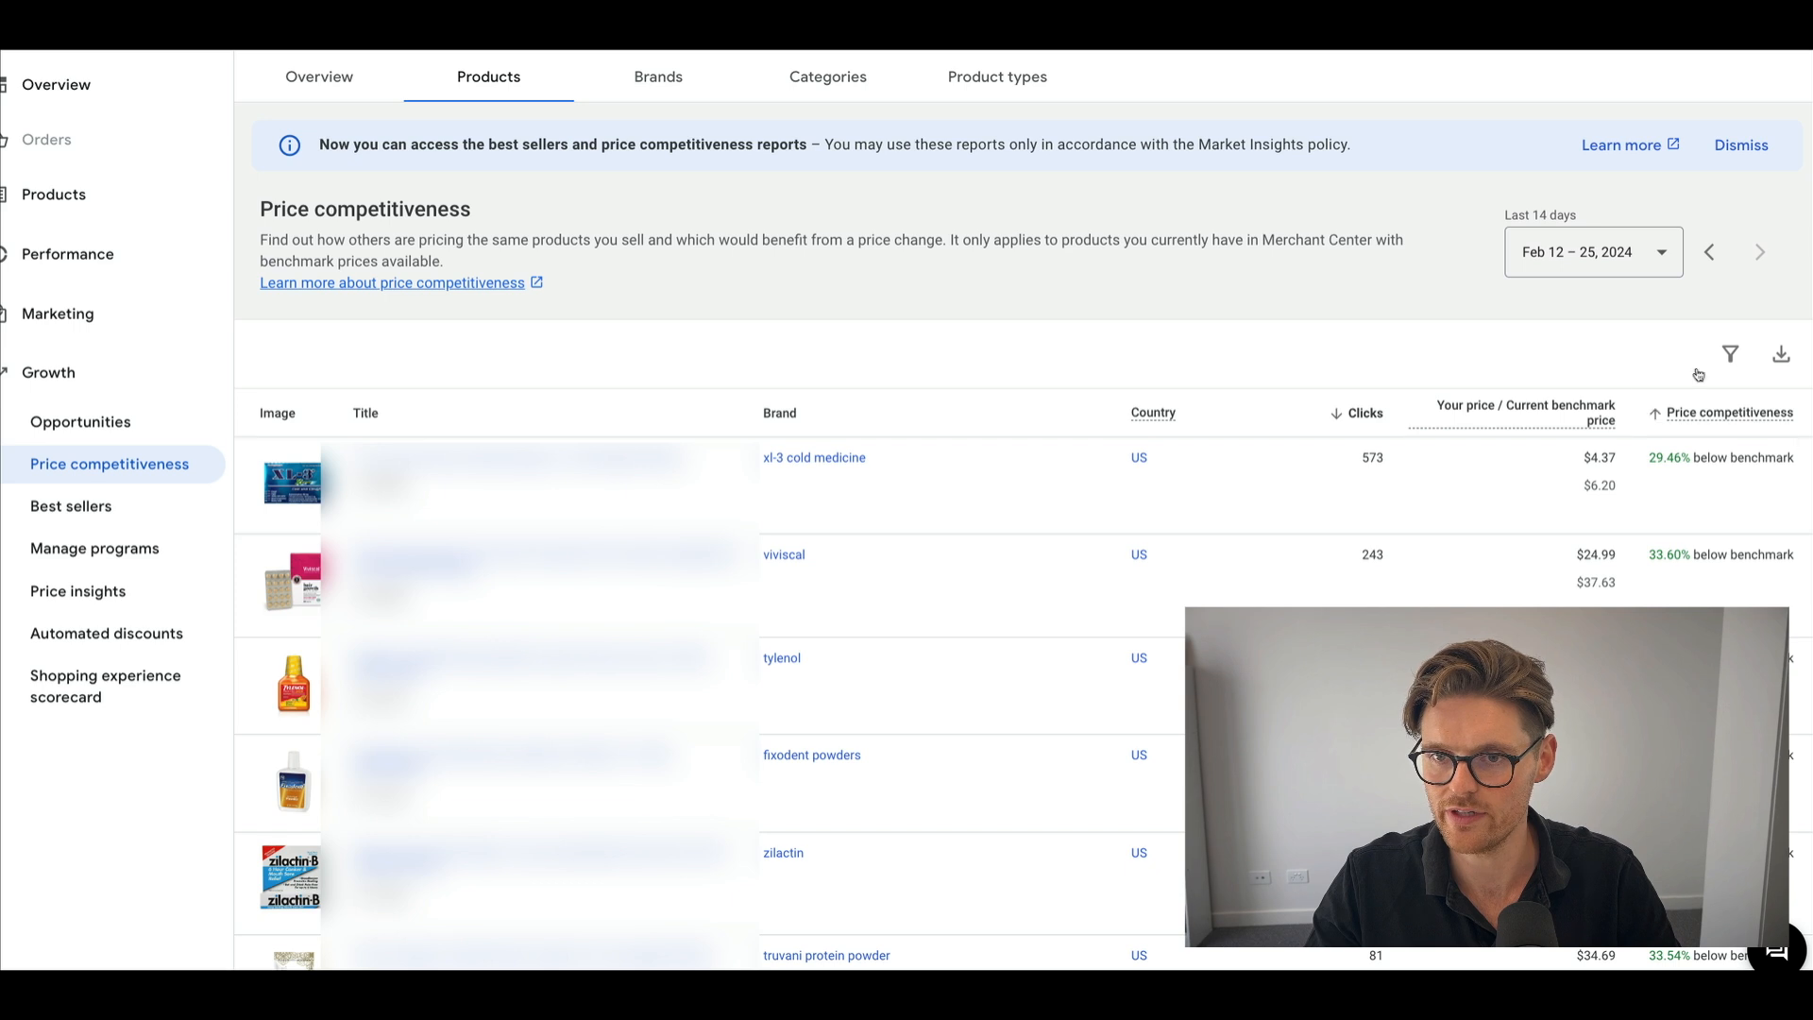
pyautogui.click(1611, 267)
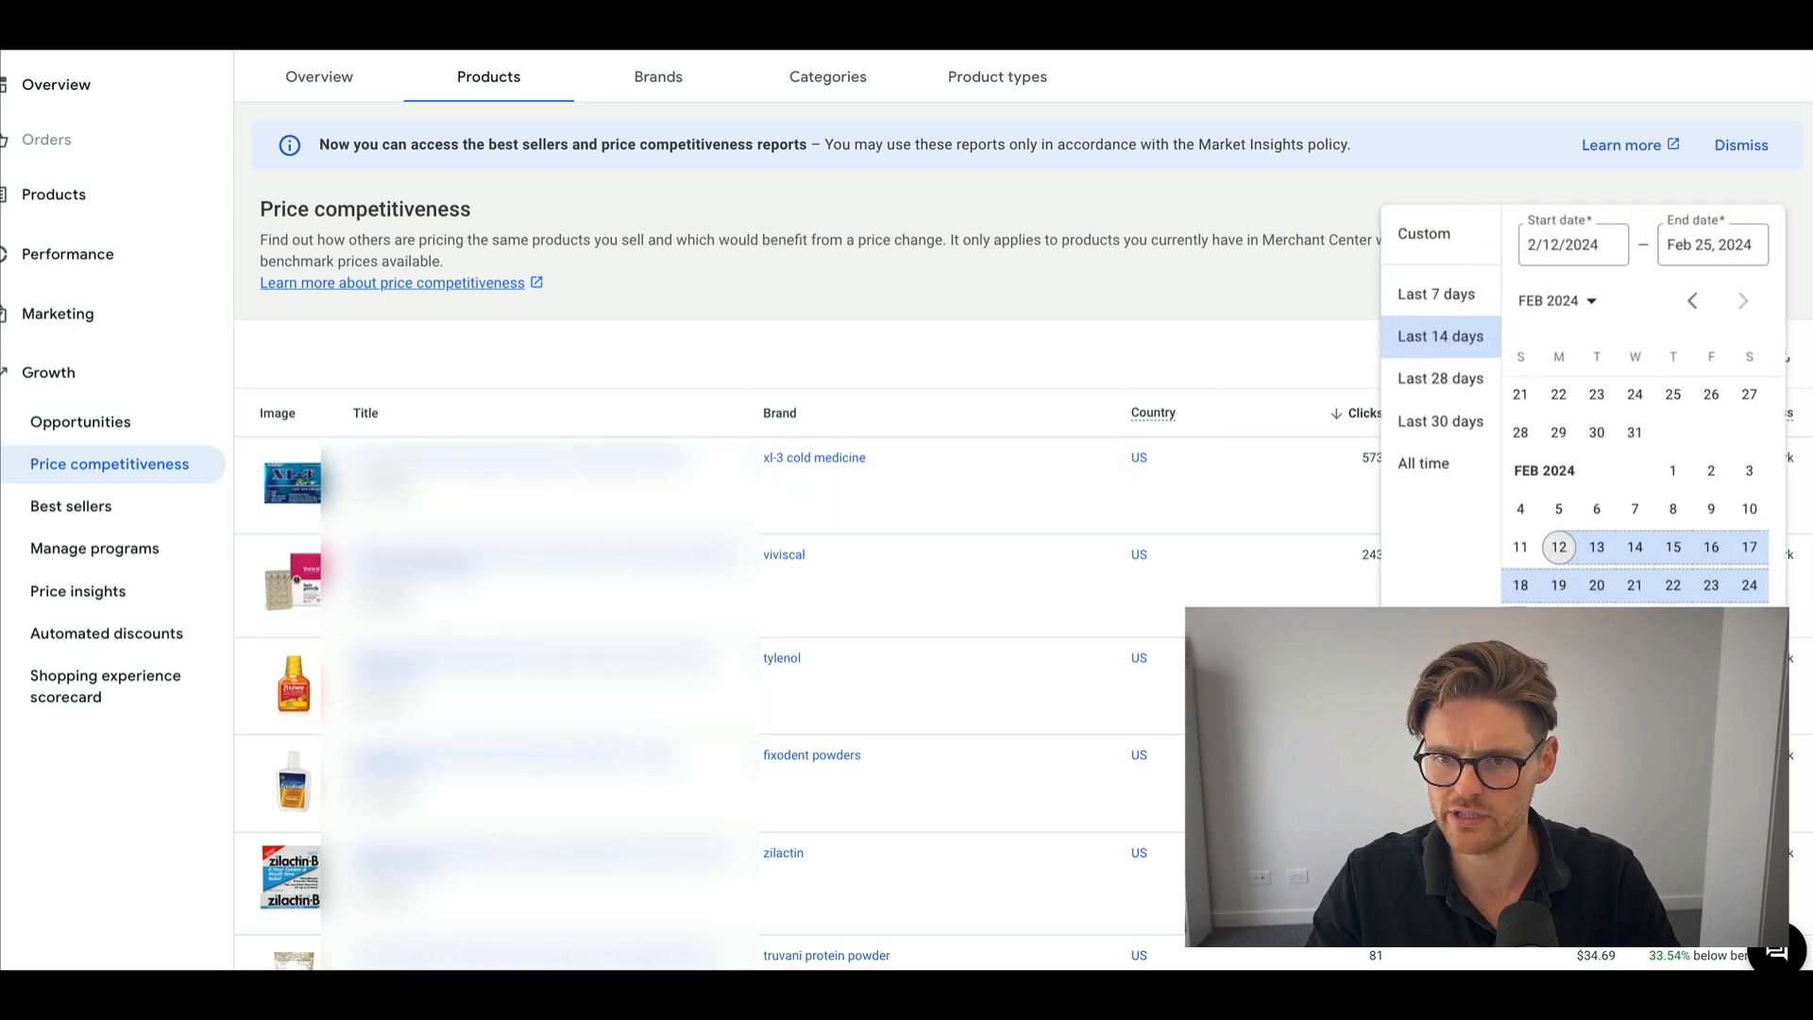
pyautogui.click(1408, 422)
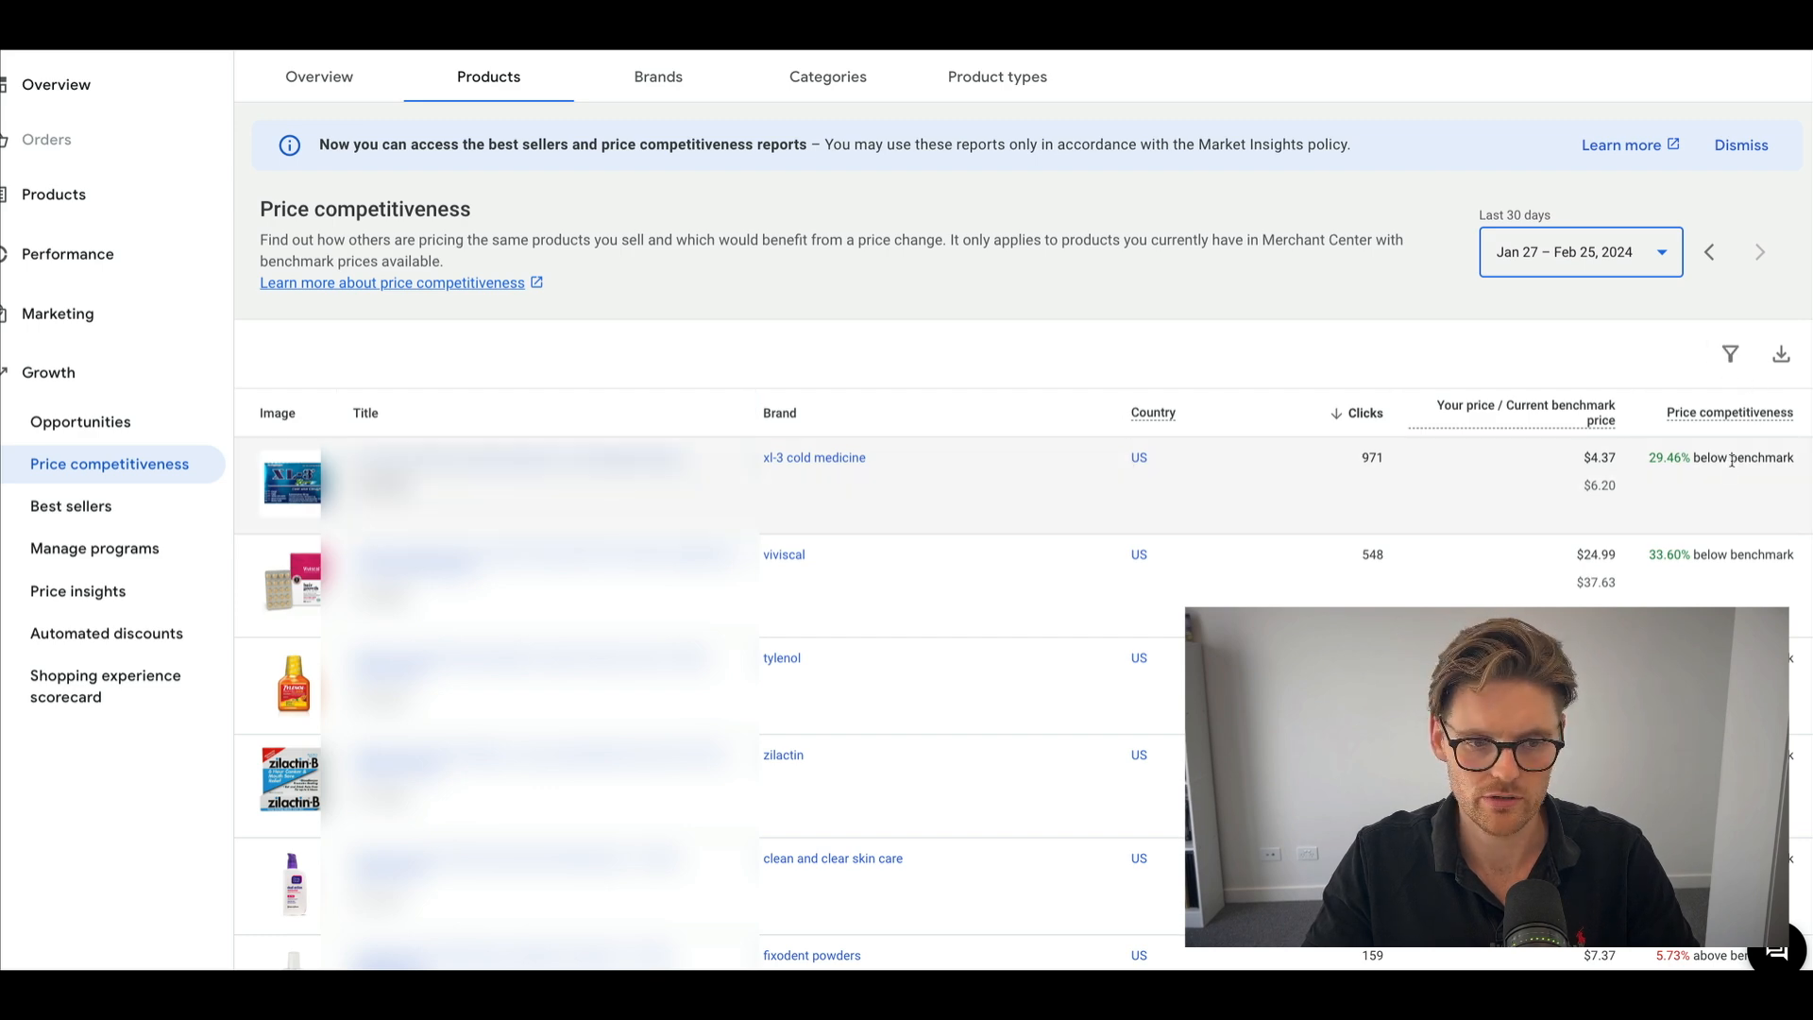
# Look through the product list and download the price competitiveness report into the Downloads folder.
pyautogui.scroll(-20, 1731, 460)
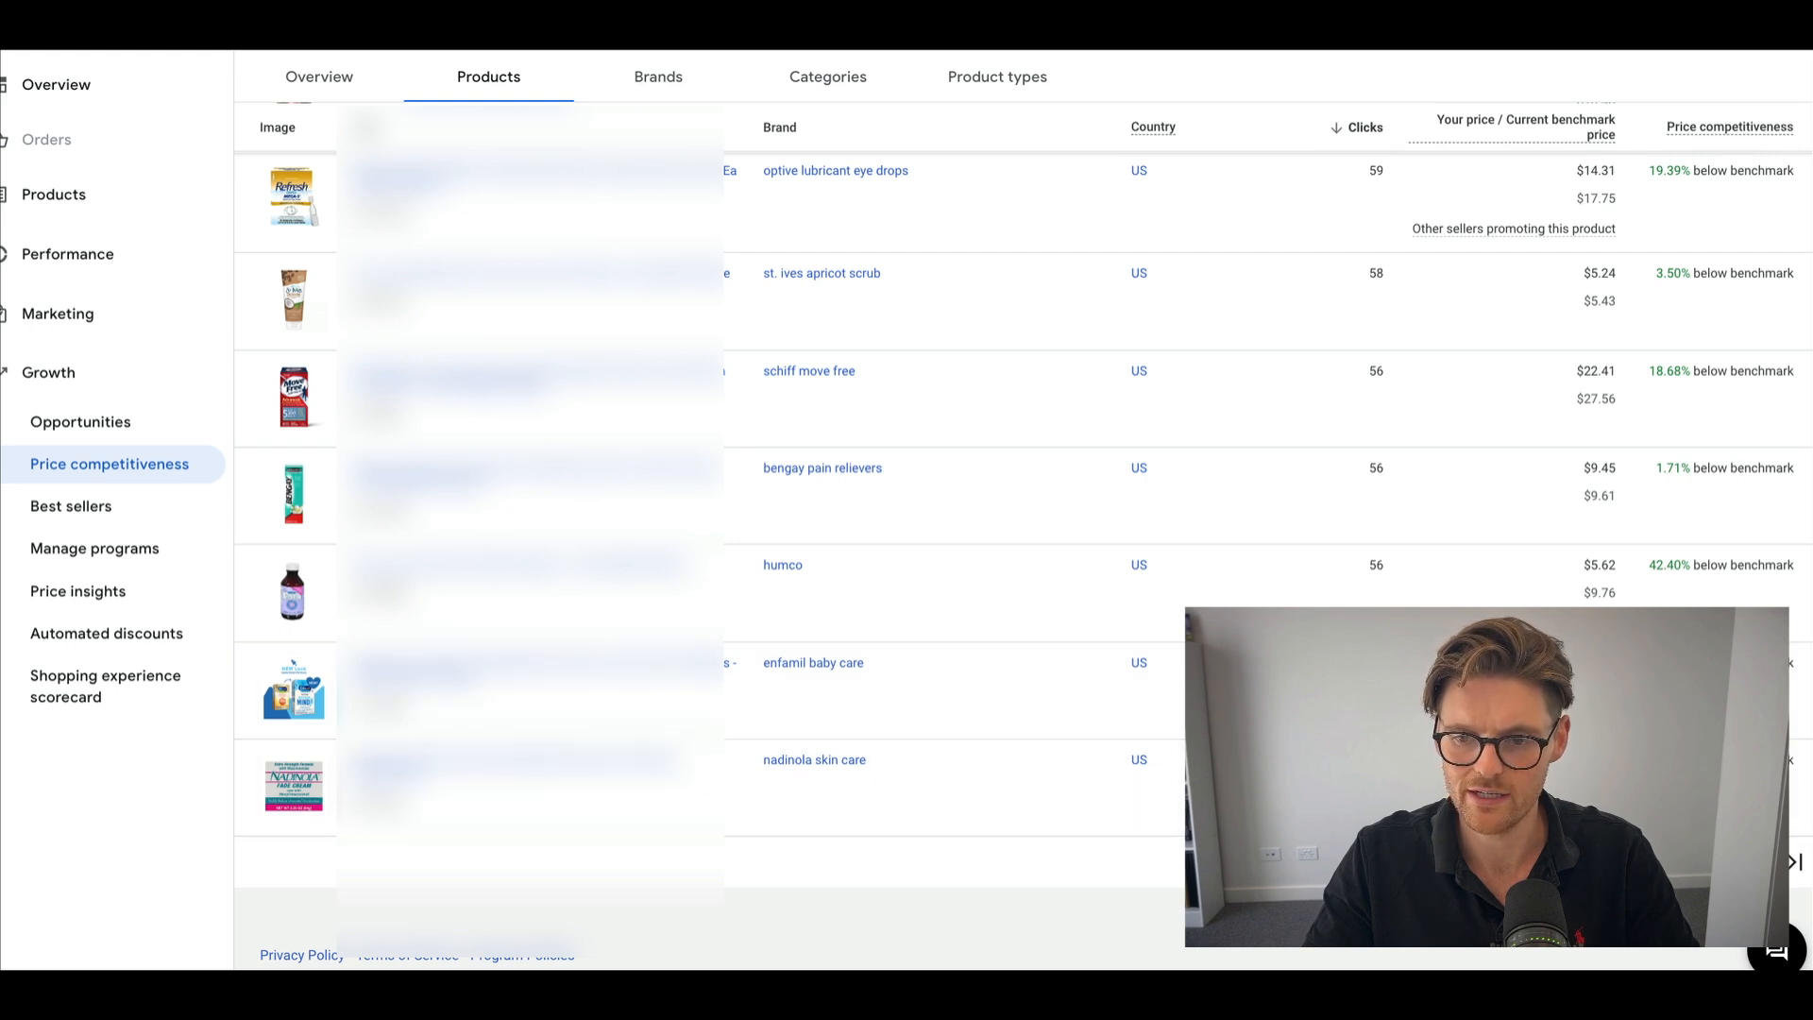
pyautogui.scroll(20, 1690, 284)
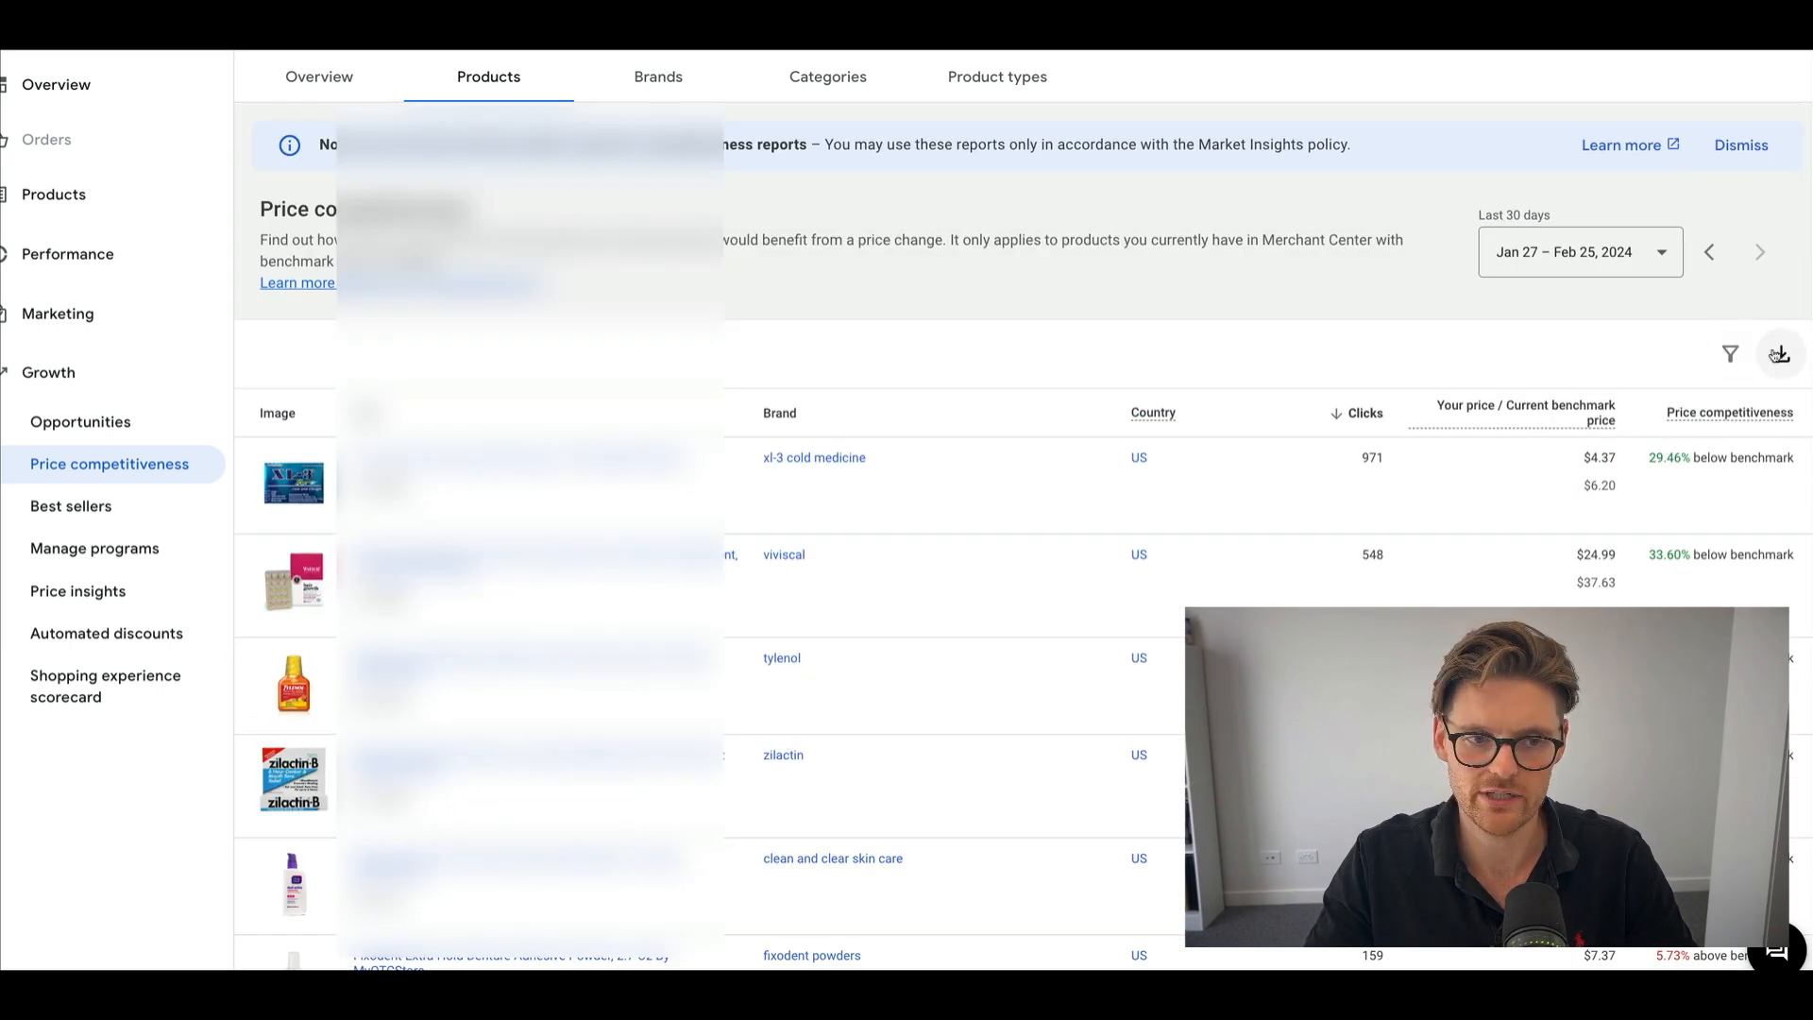
pyautogui.click(1776, 353)
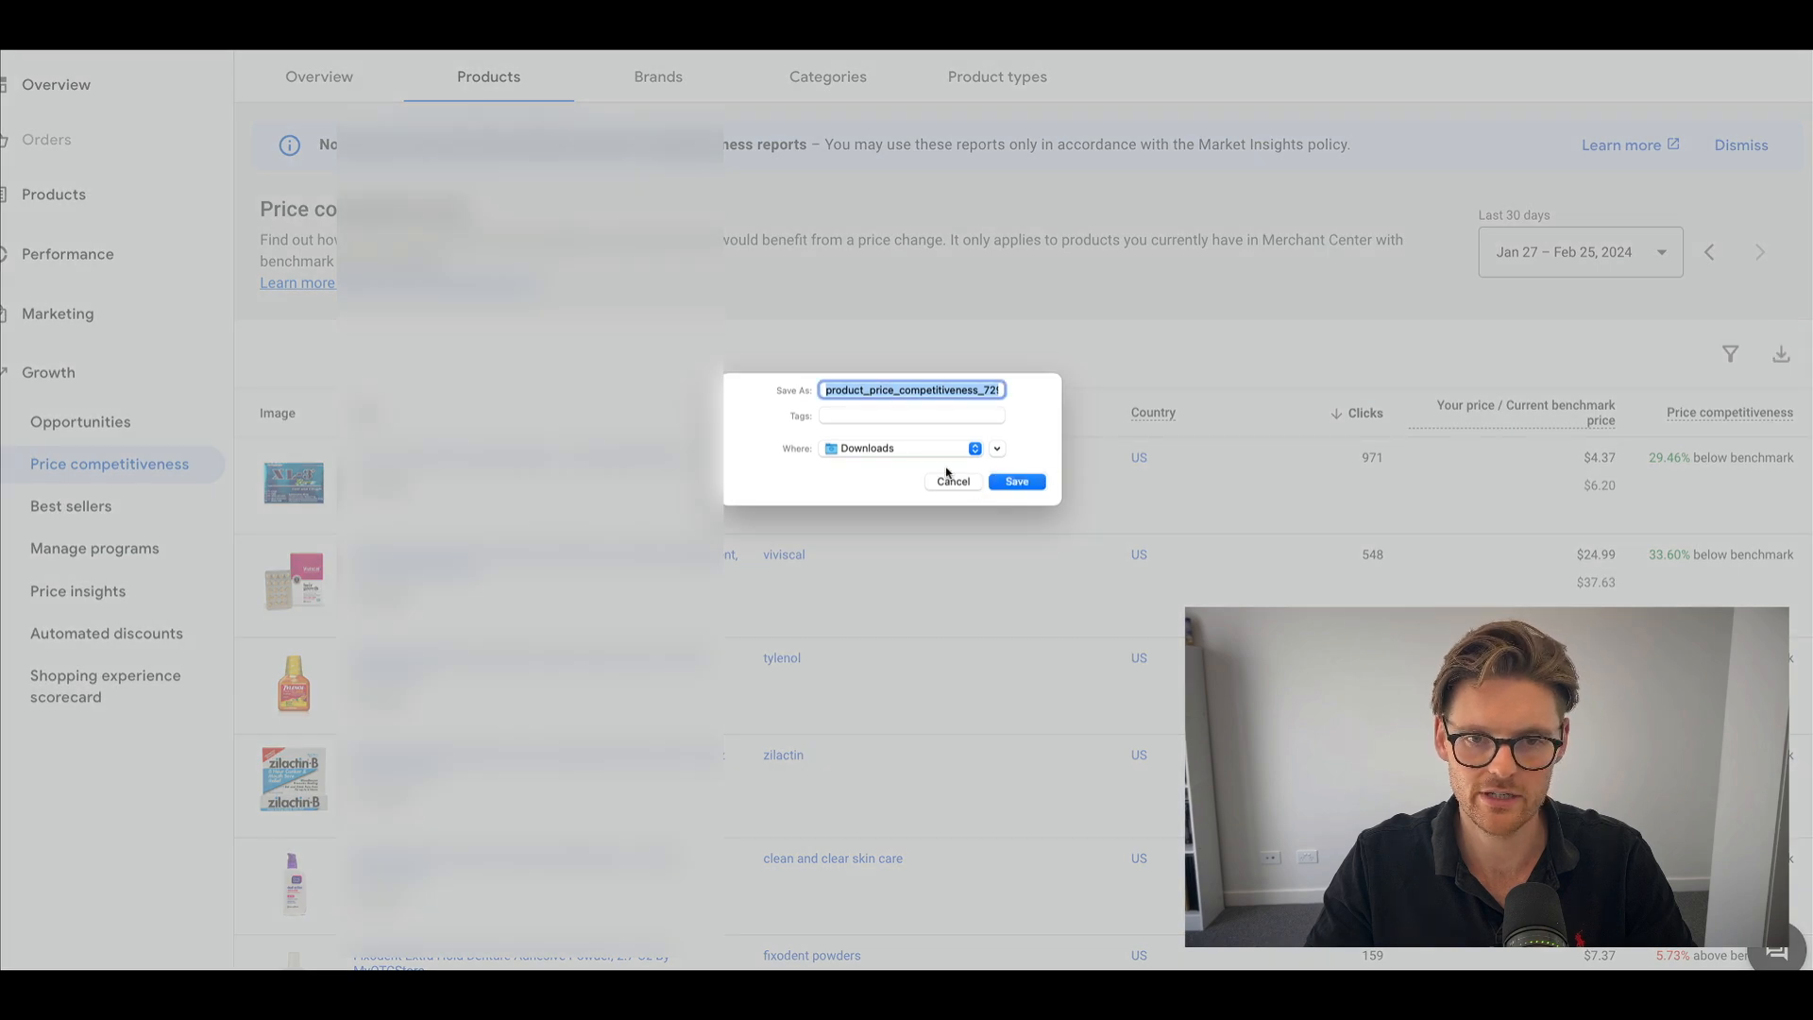
pyautogui.click(1017, 482)
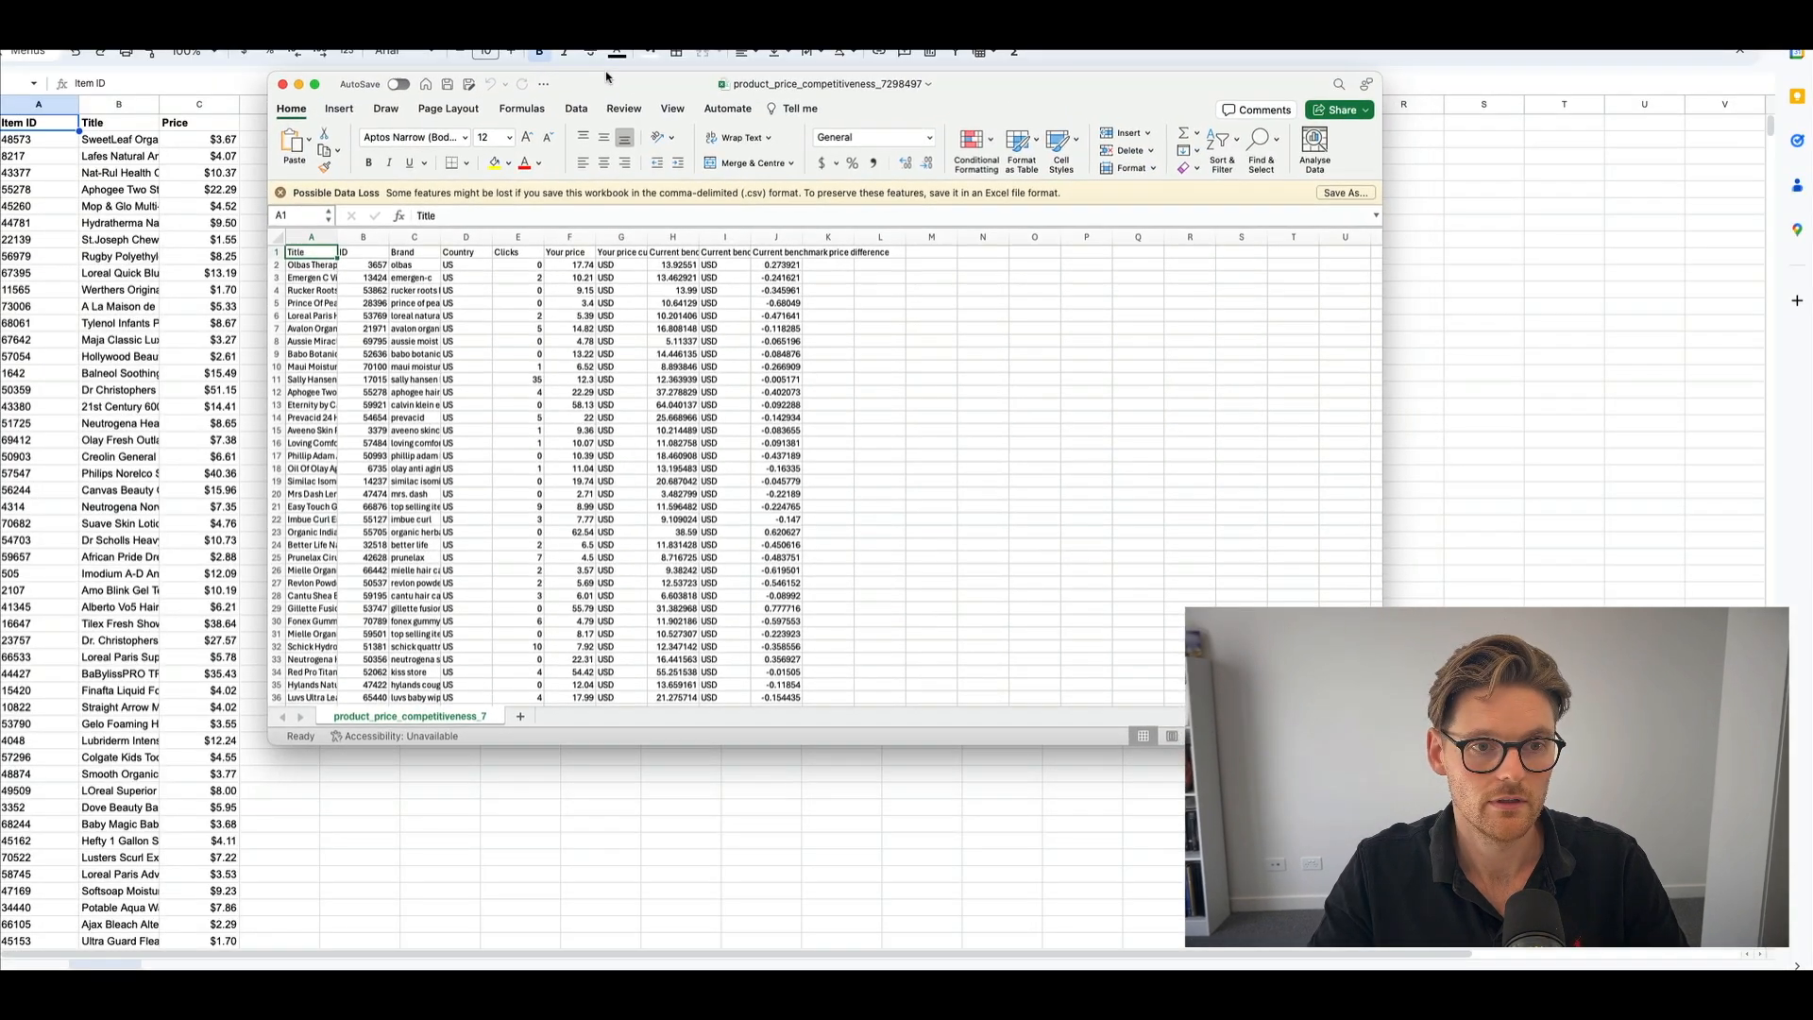
# Switch to the downloaded report in Excel, enlarge its window and examine the ID, Your price, Current benchmark price and price difference columns.
pyautogui.moveTo(607, 77); pyautogui.dragTo(621, 68)
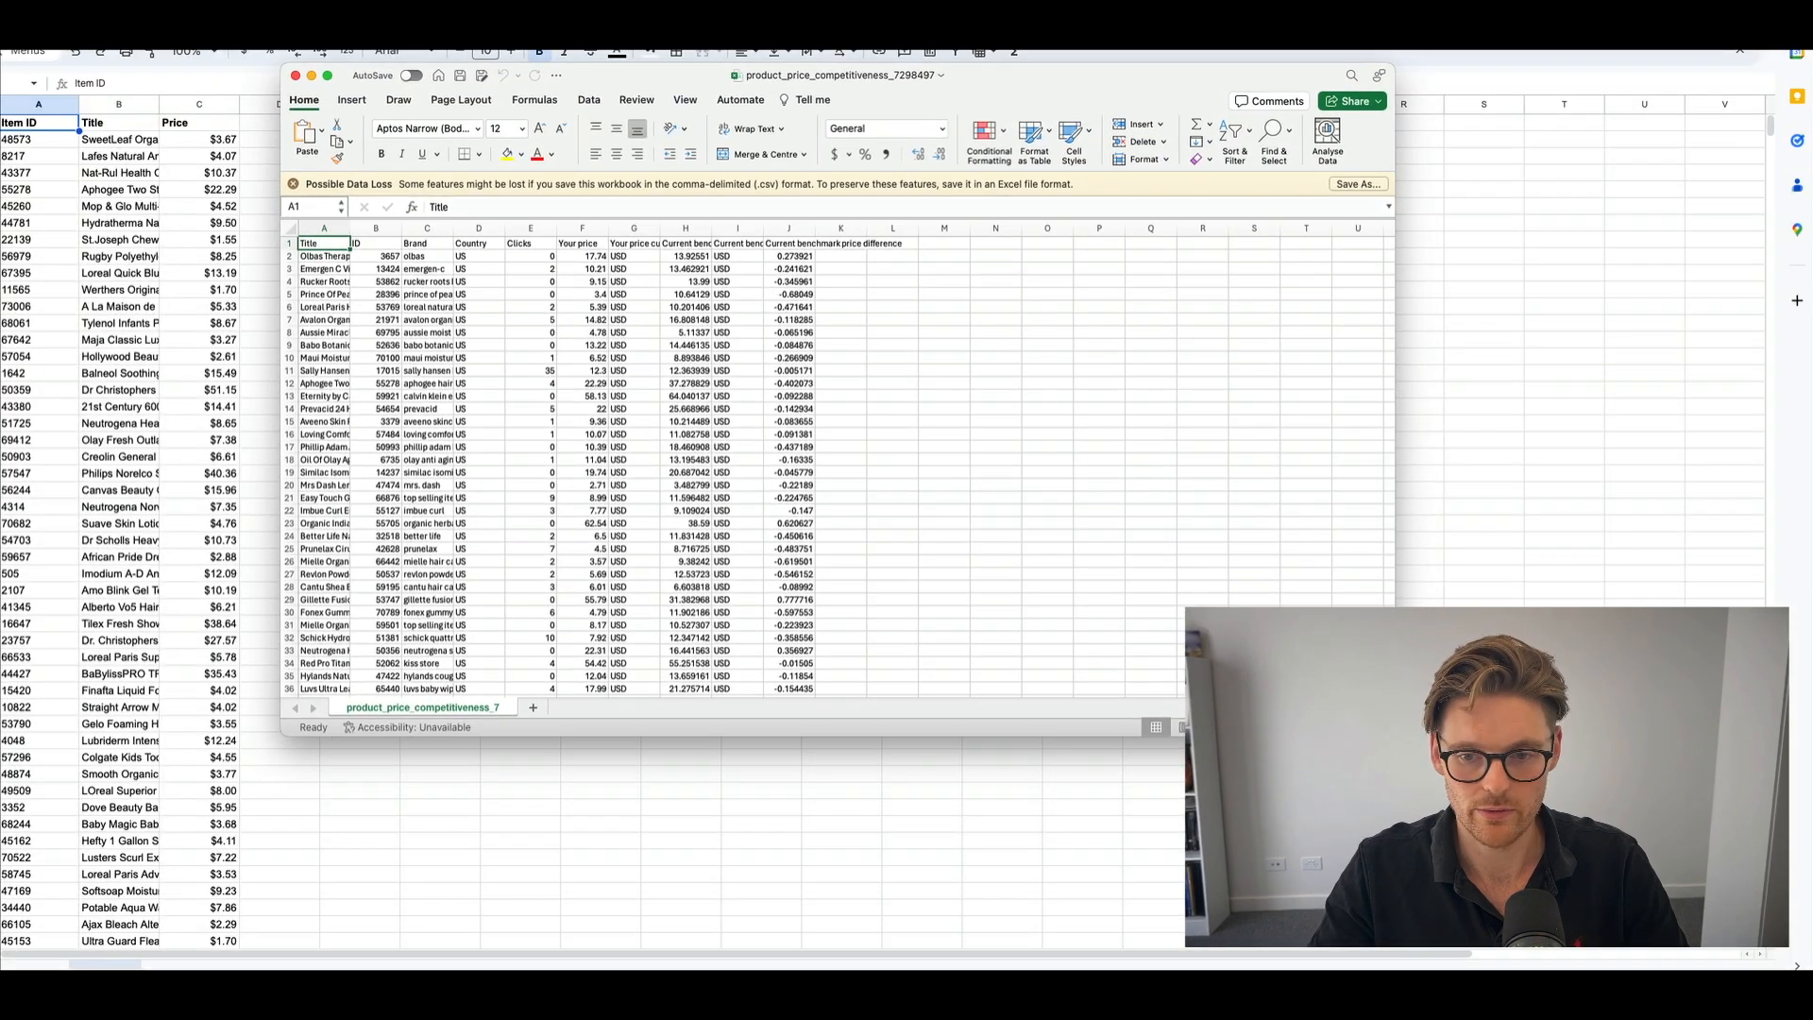
pyautogui.moveTo(1394, 736); pyautogui.dragTo(1740, 940)
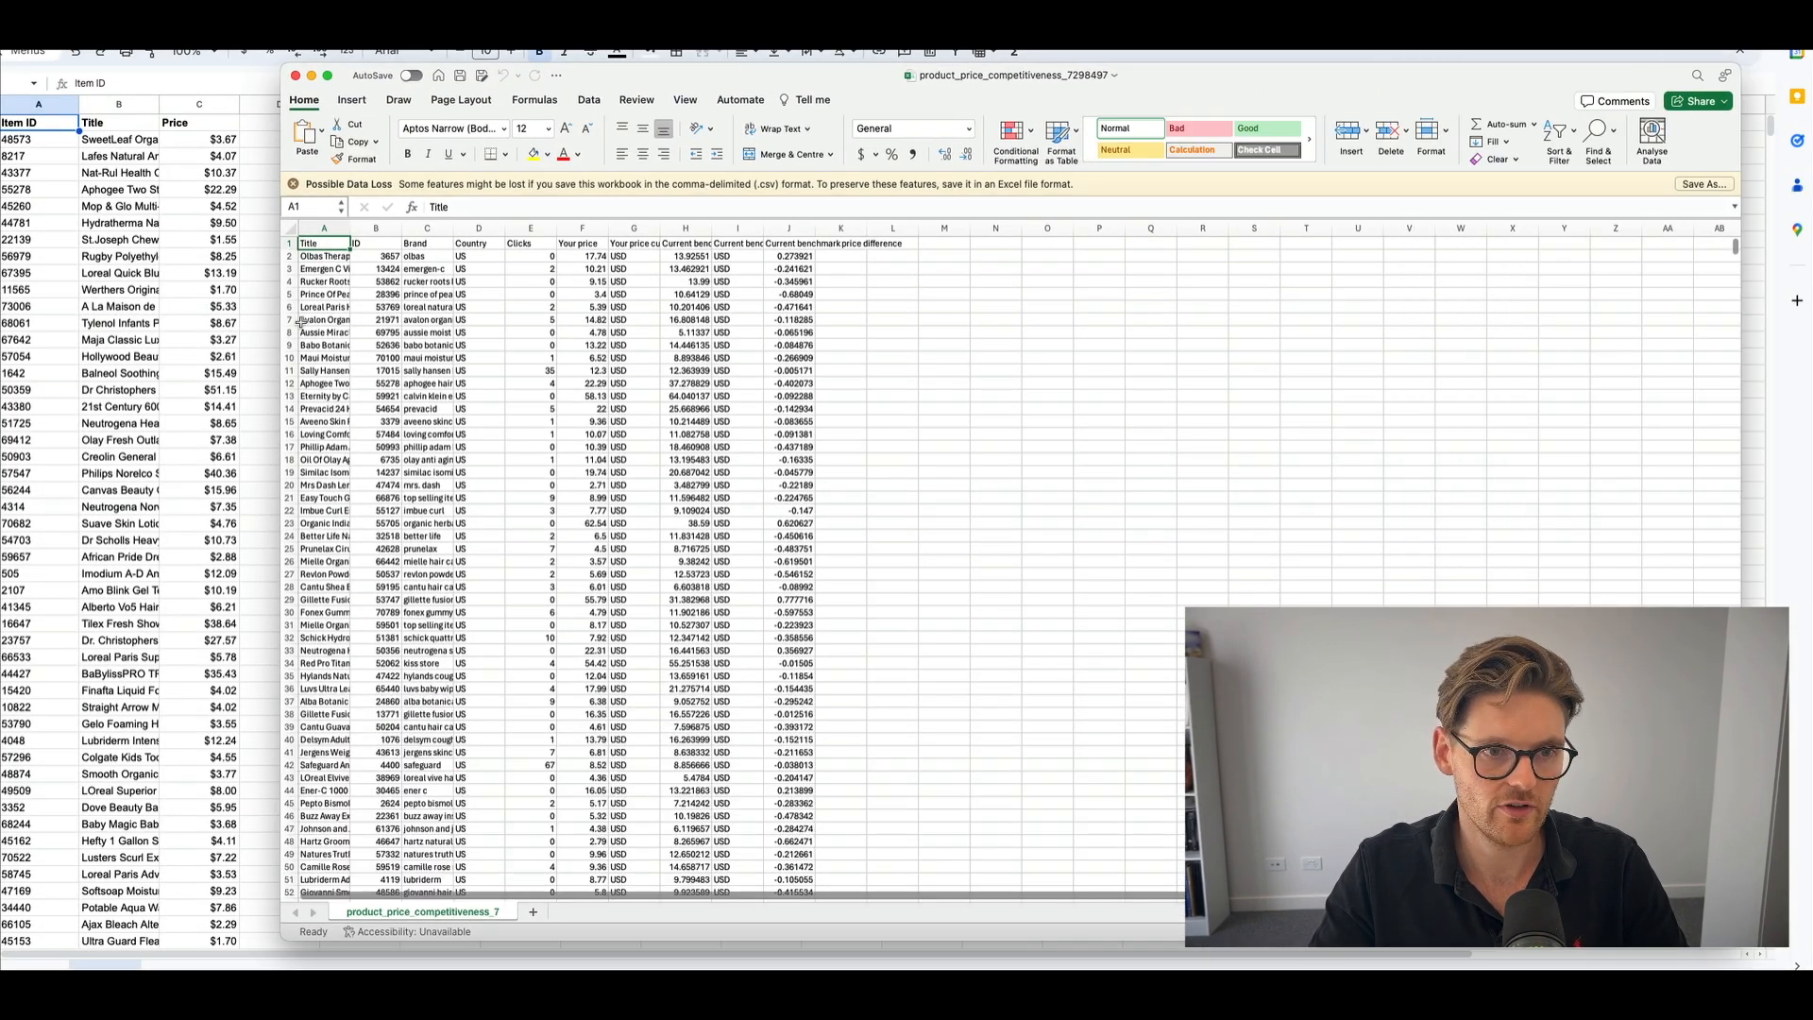
pyautogui.click(324, 228)
pyautogui.click(376, 227)
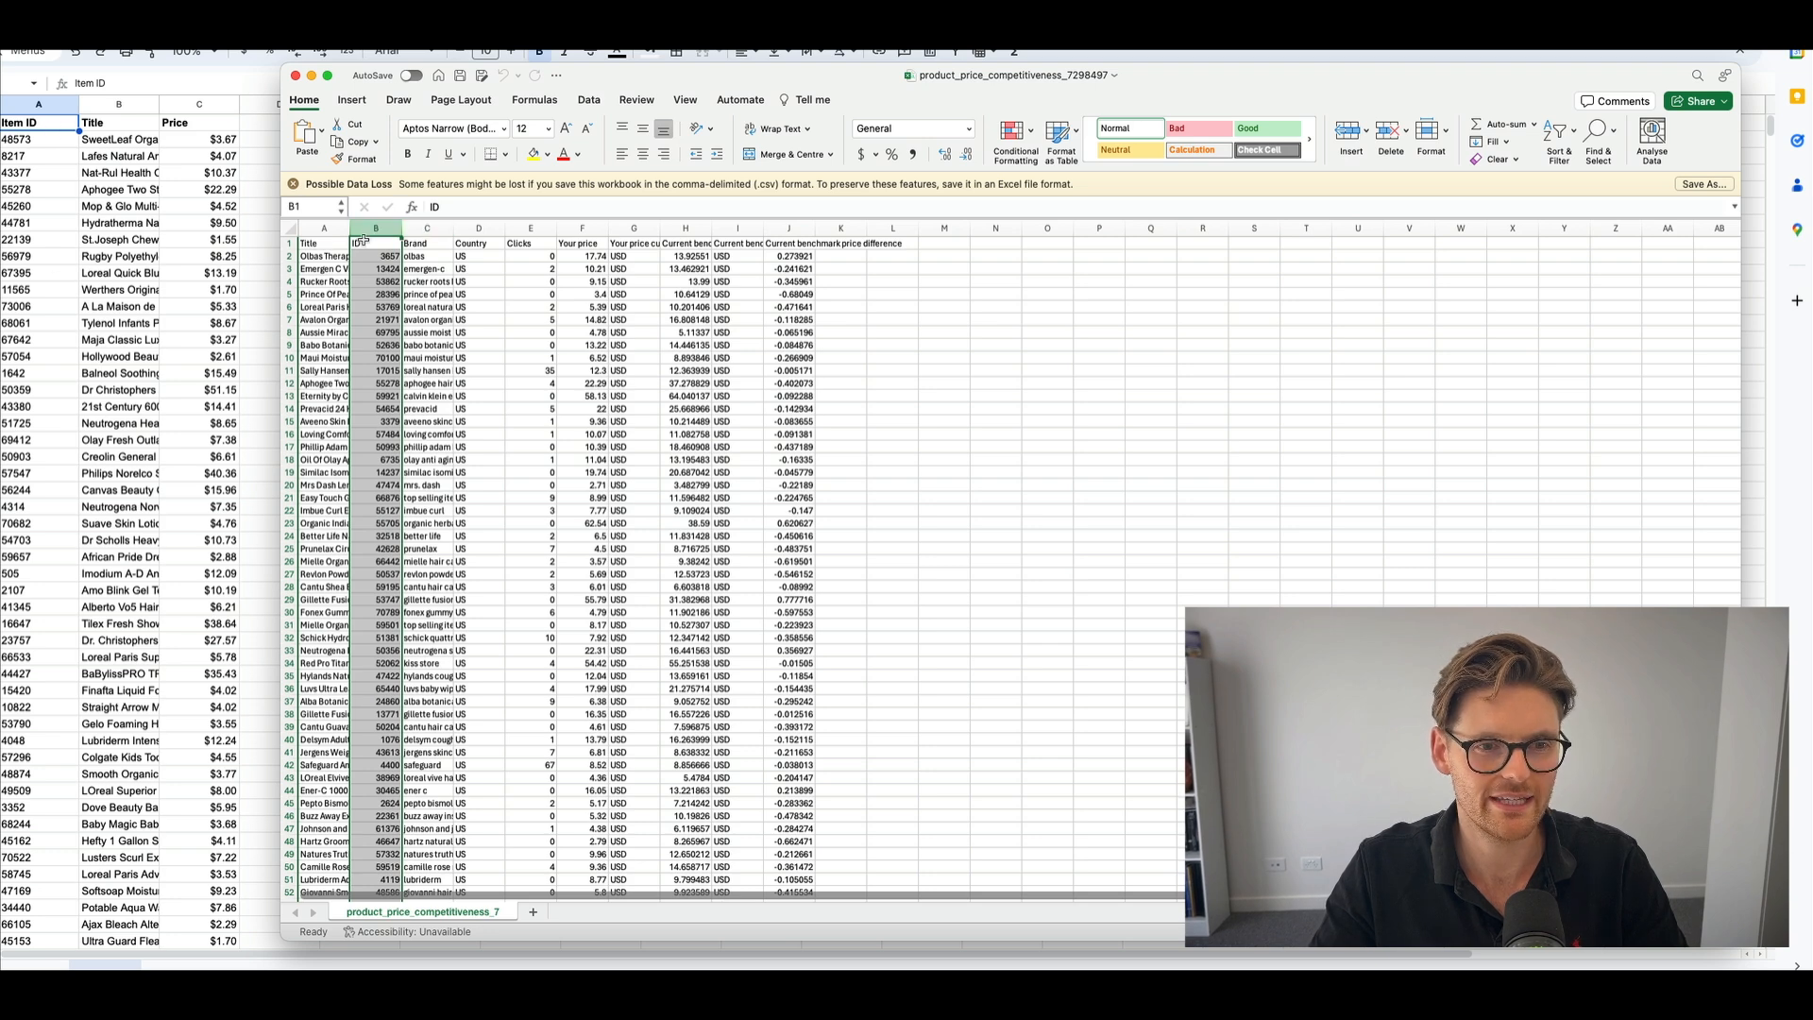
pyautogui.click(581, 227)
pyautogui.click(631, 228)
pyautogui.click(693, 227)
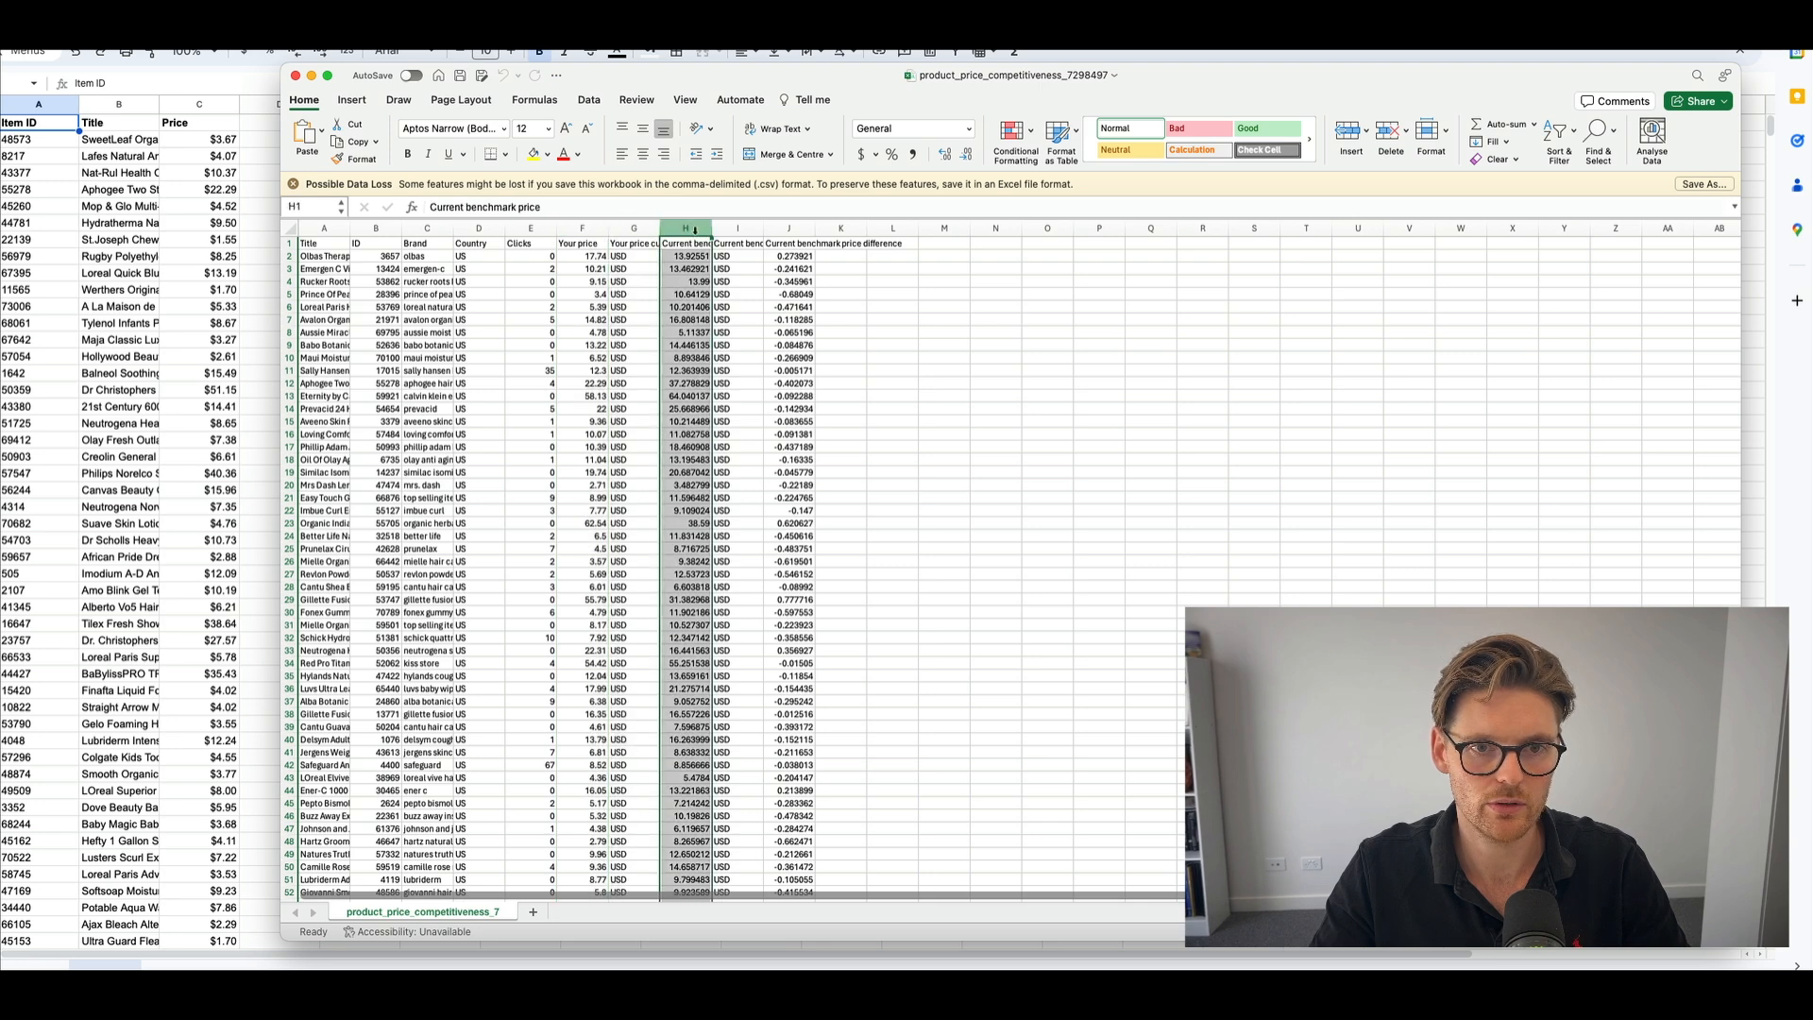
pyautogui.click(789, 227)
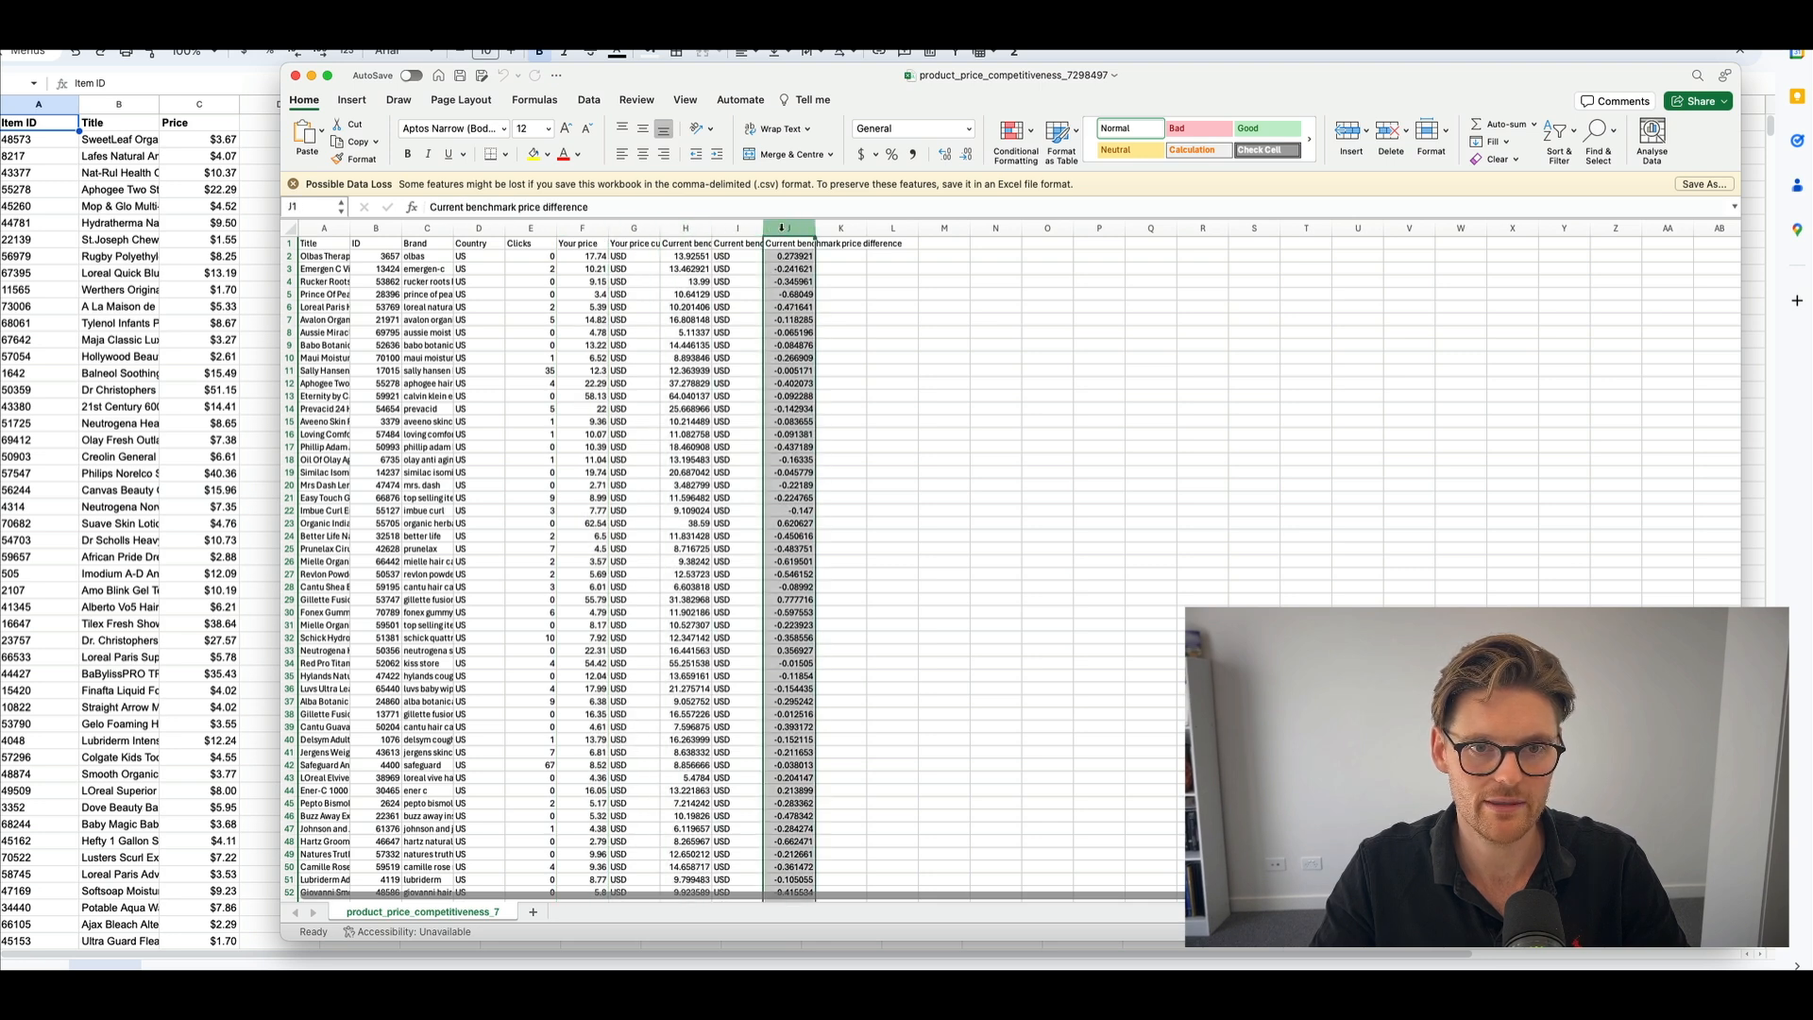
# Delete the Title, Brand and Country columns from the downloaded price competitiveness report.
pyautogui.click(329, 226)
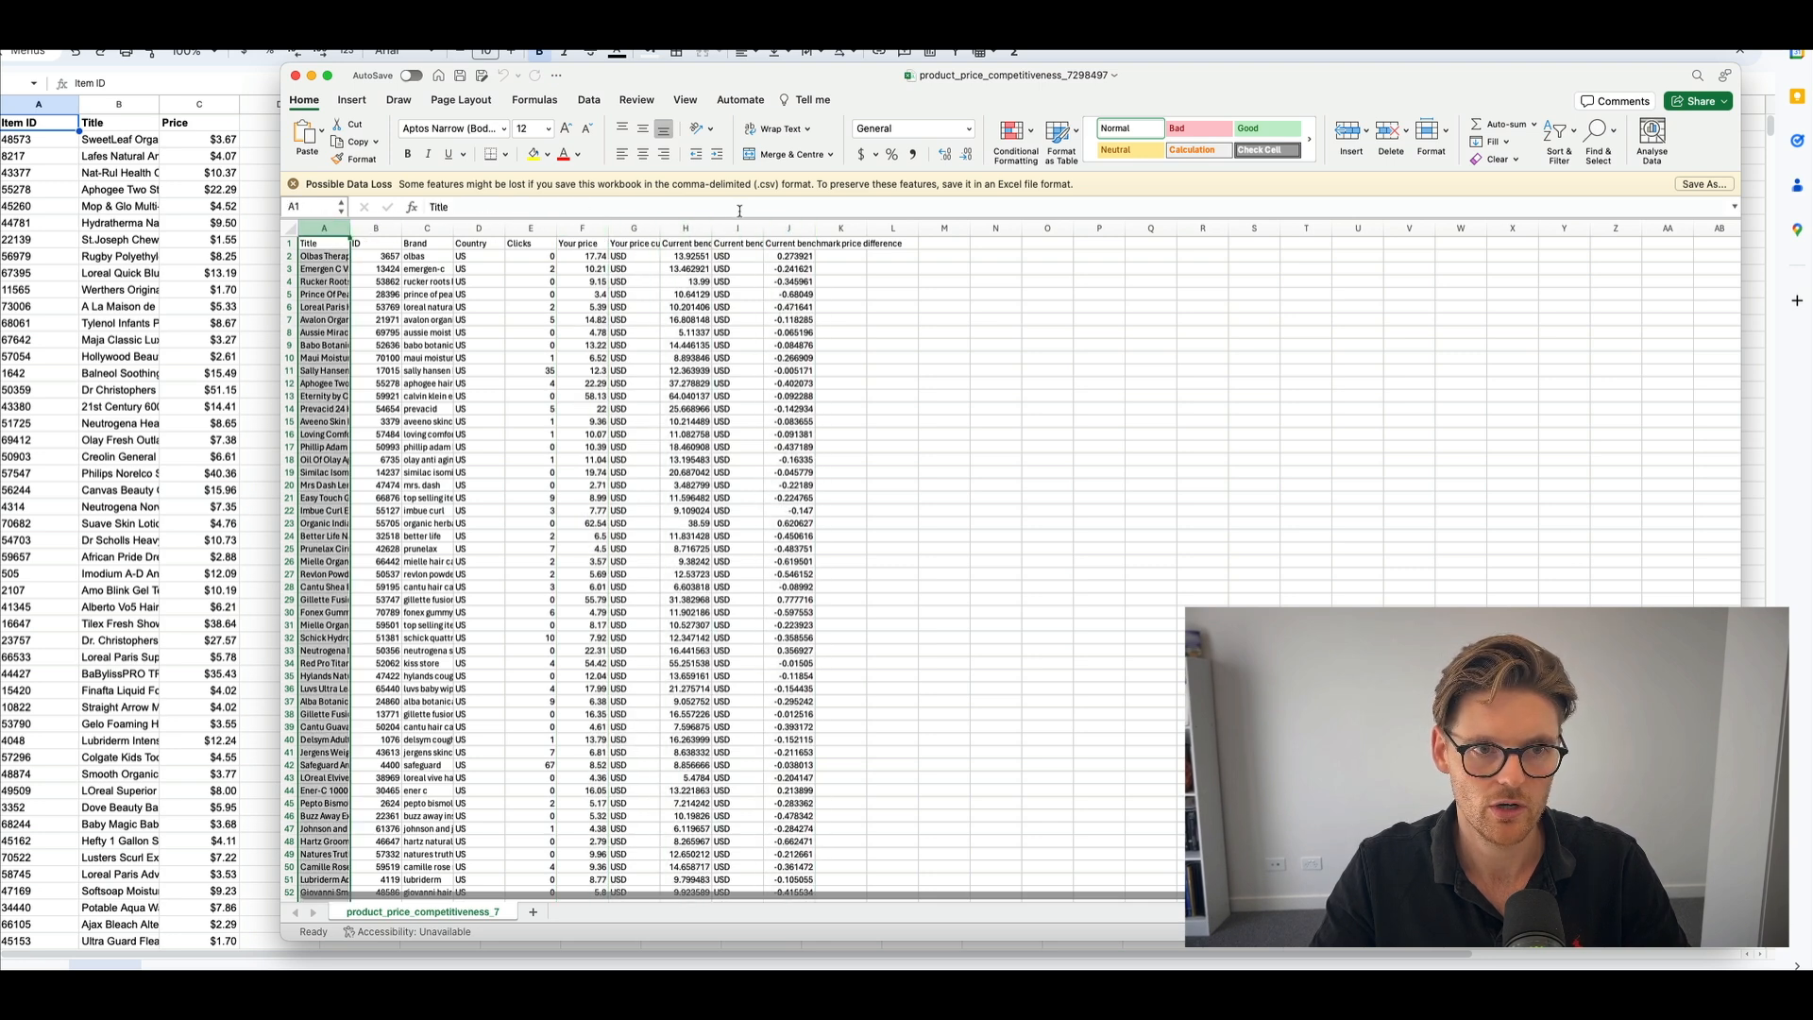
pyautogui.rightClick(310, 228)
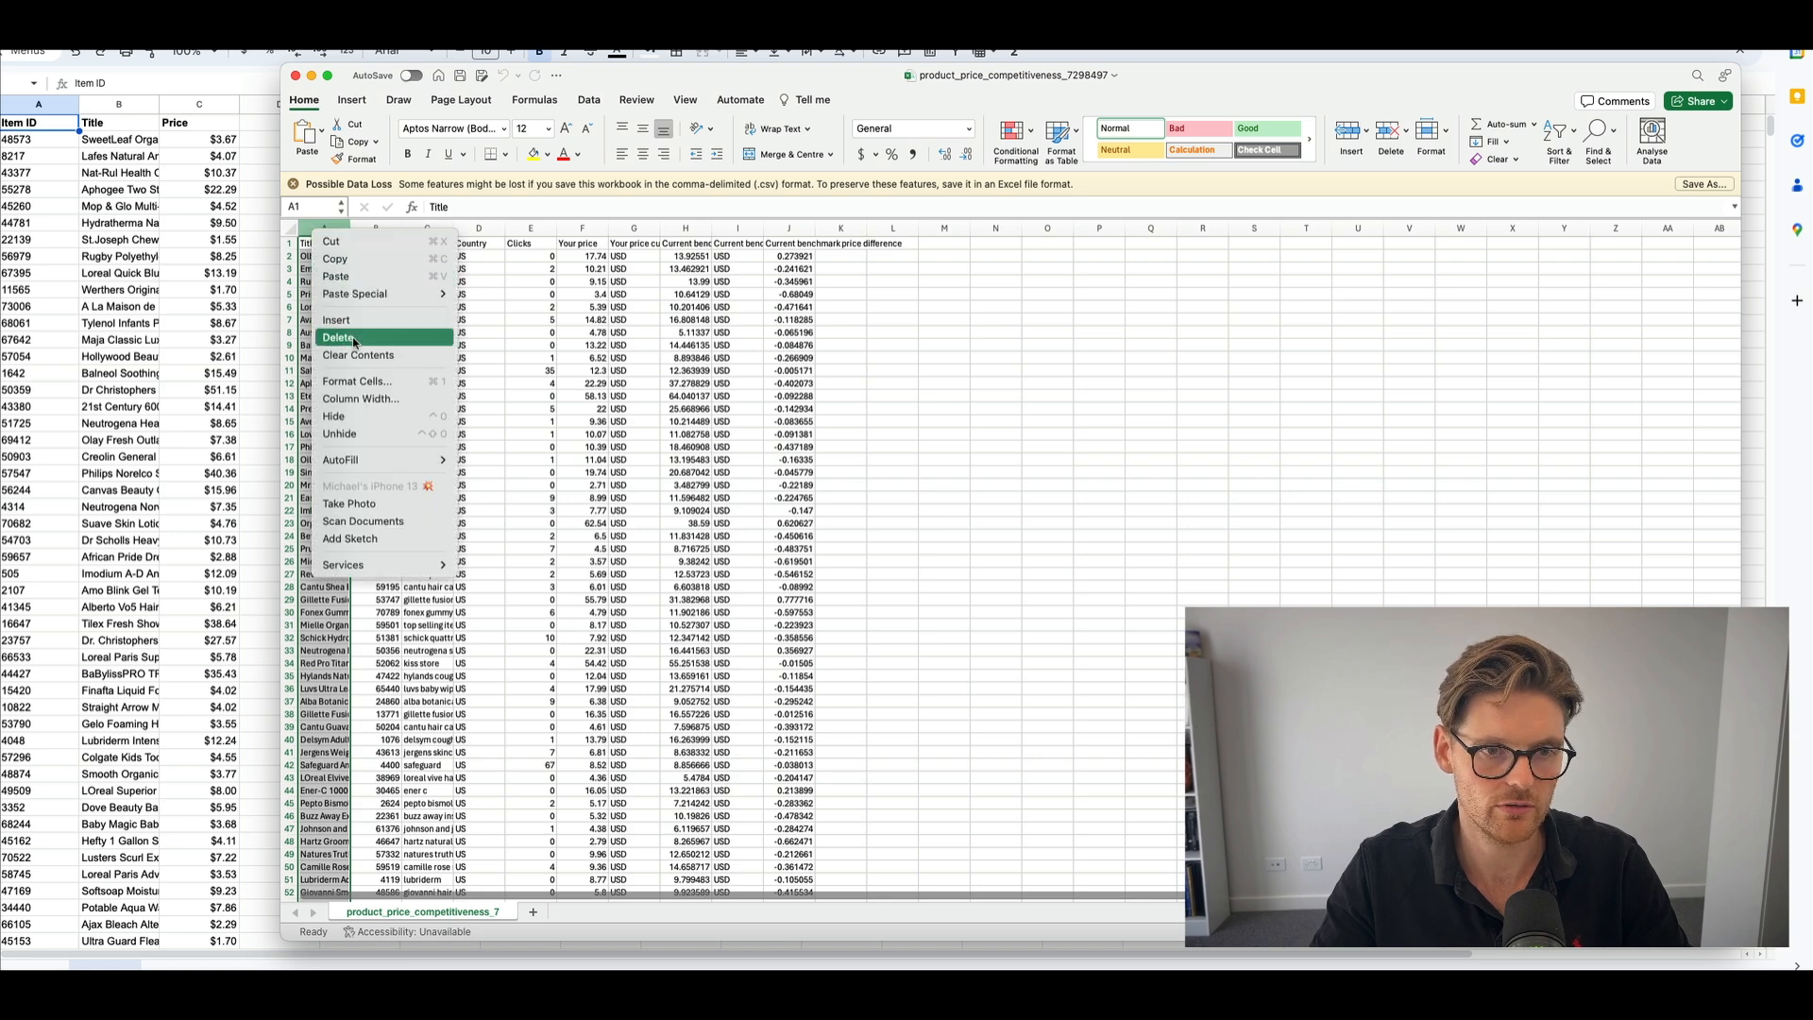
pyautogui.click(354, 339)
pyautogui.rightClick(388, 232)
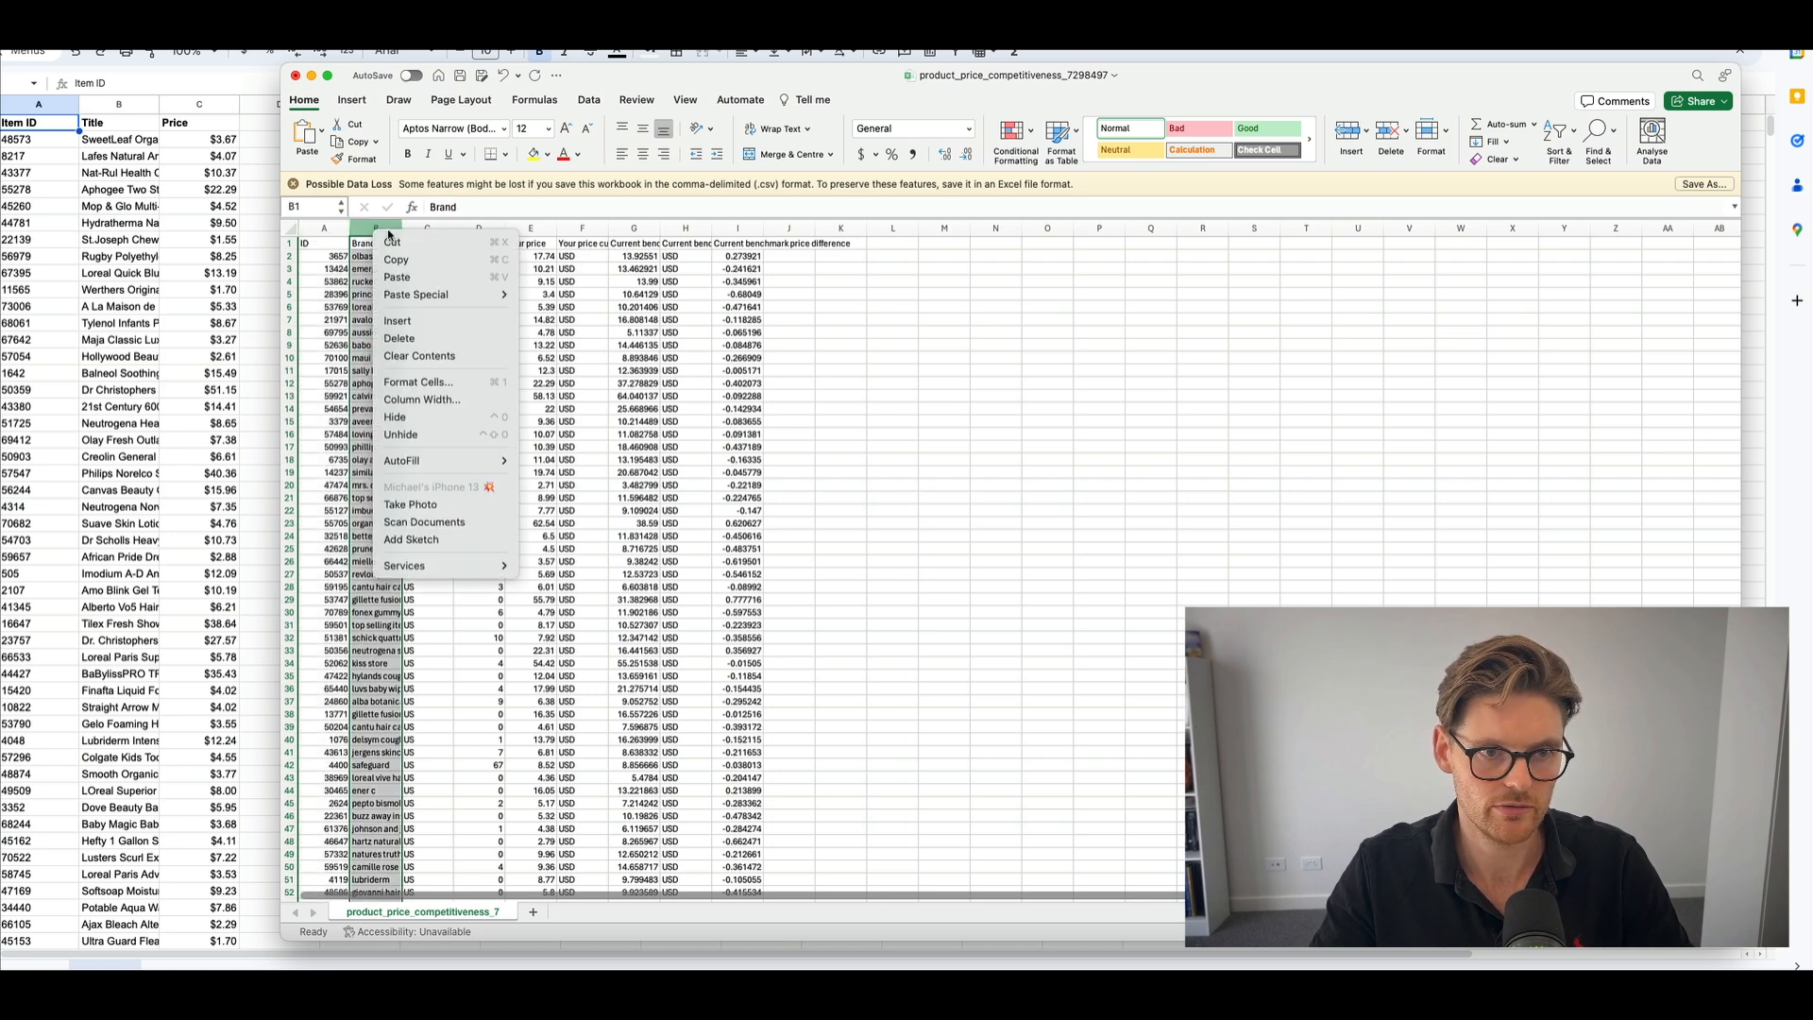
pyautogui.click(933, 329)
pyautogui.keyDown('shift'); pyautogui.click(425, 229); pyautogui.keyUp('shift')
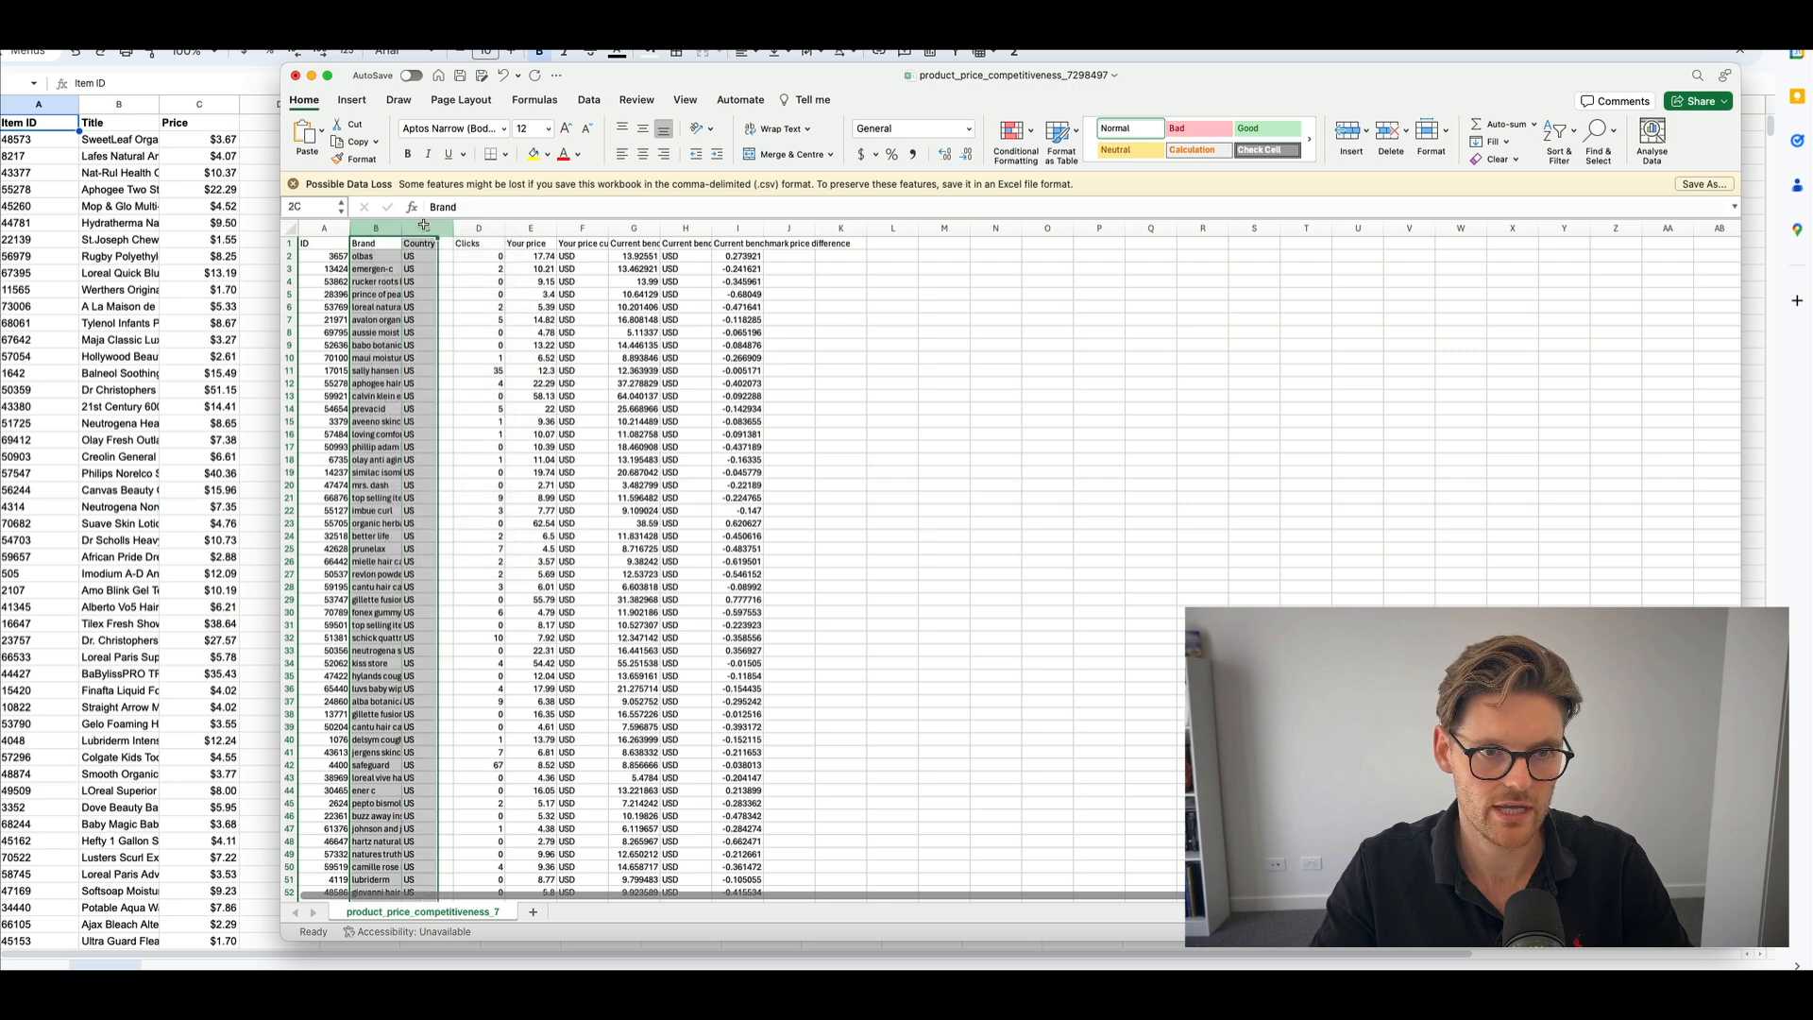
pyautogui.rightClick(424, 227)
pyautogui.click(438, 335)
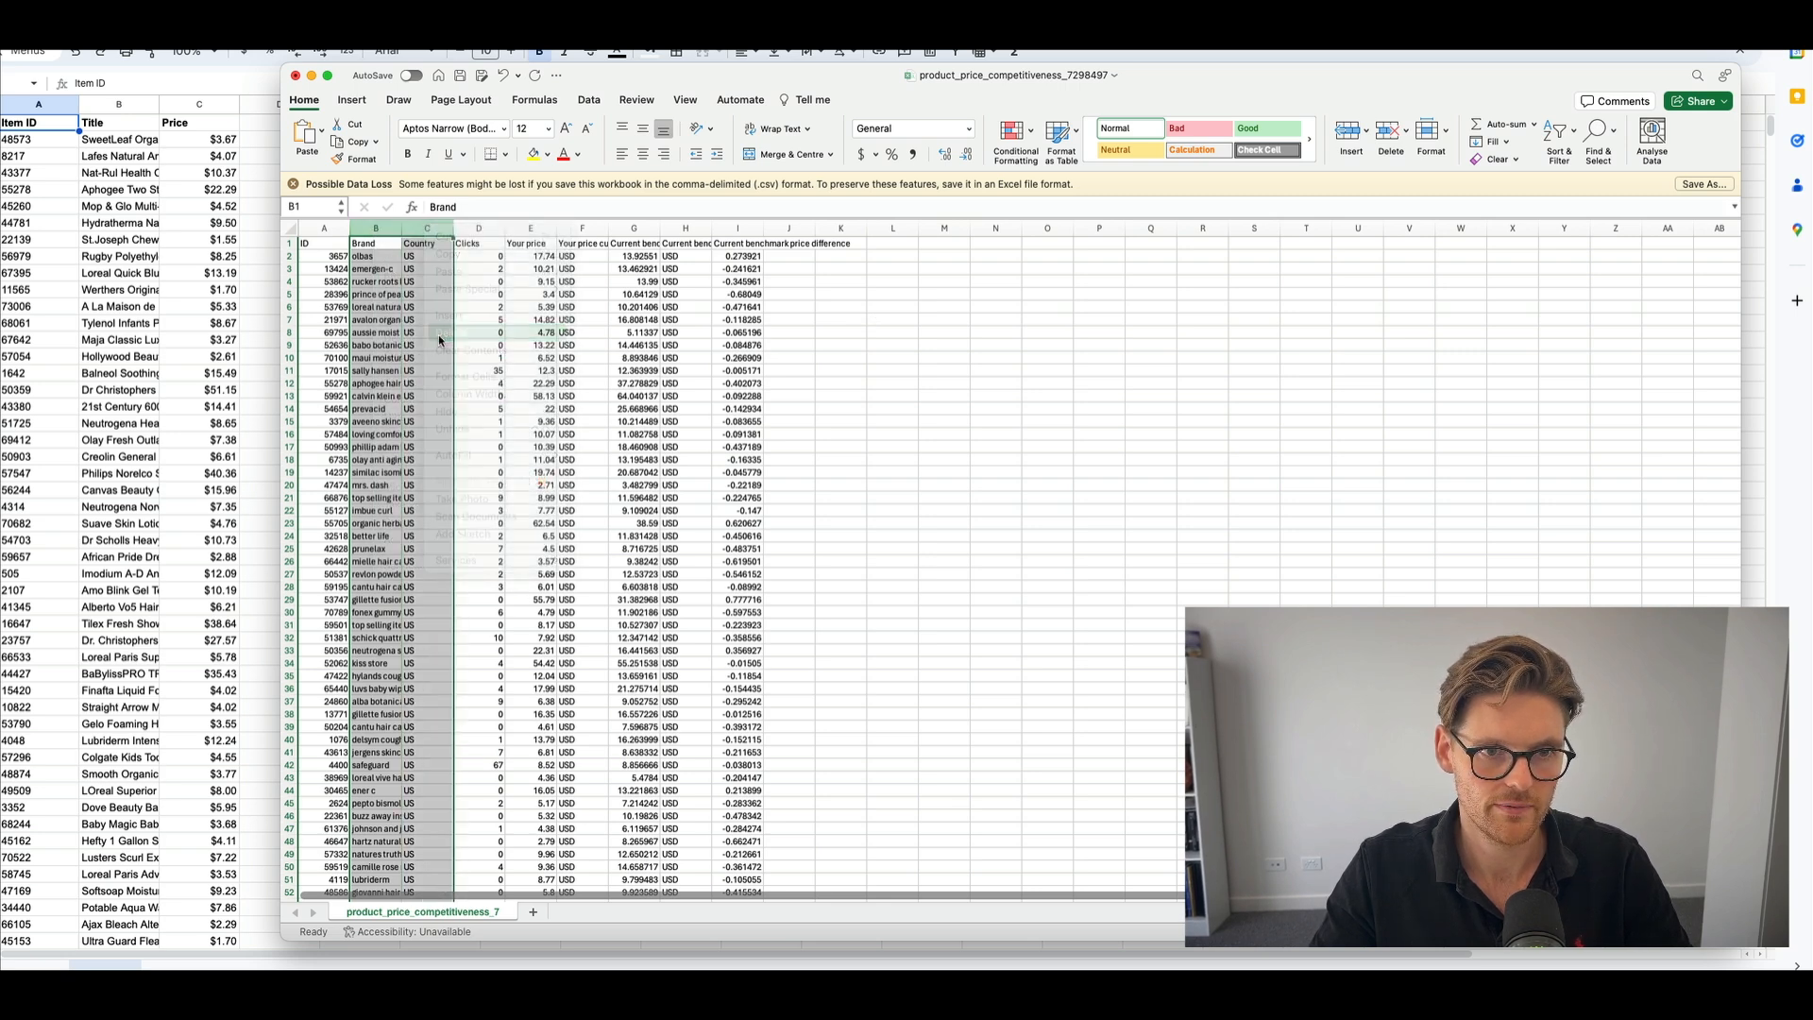
# Delete the Your price currency and Current benchmark price currency columns.
pyautogui.click(478, 229)
pyautogui.rightClick(483, 231)
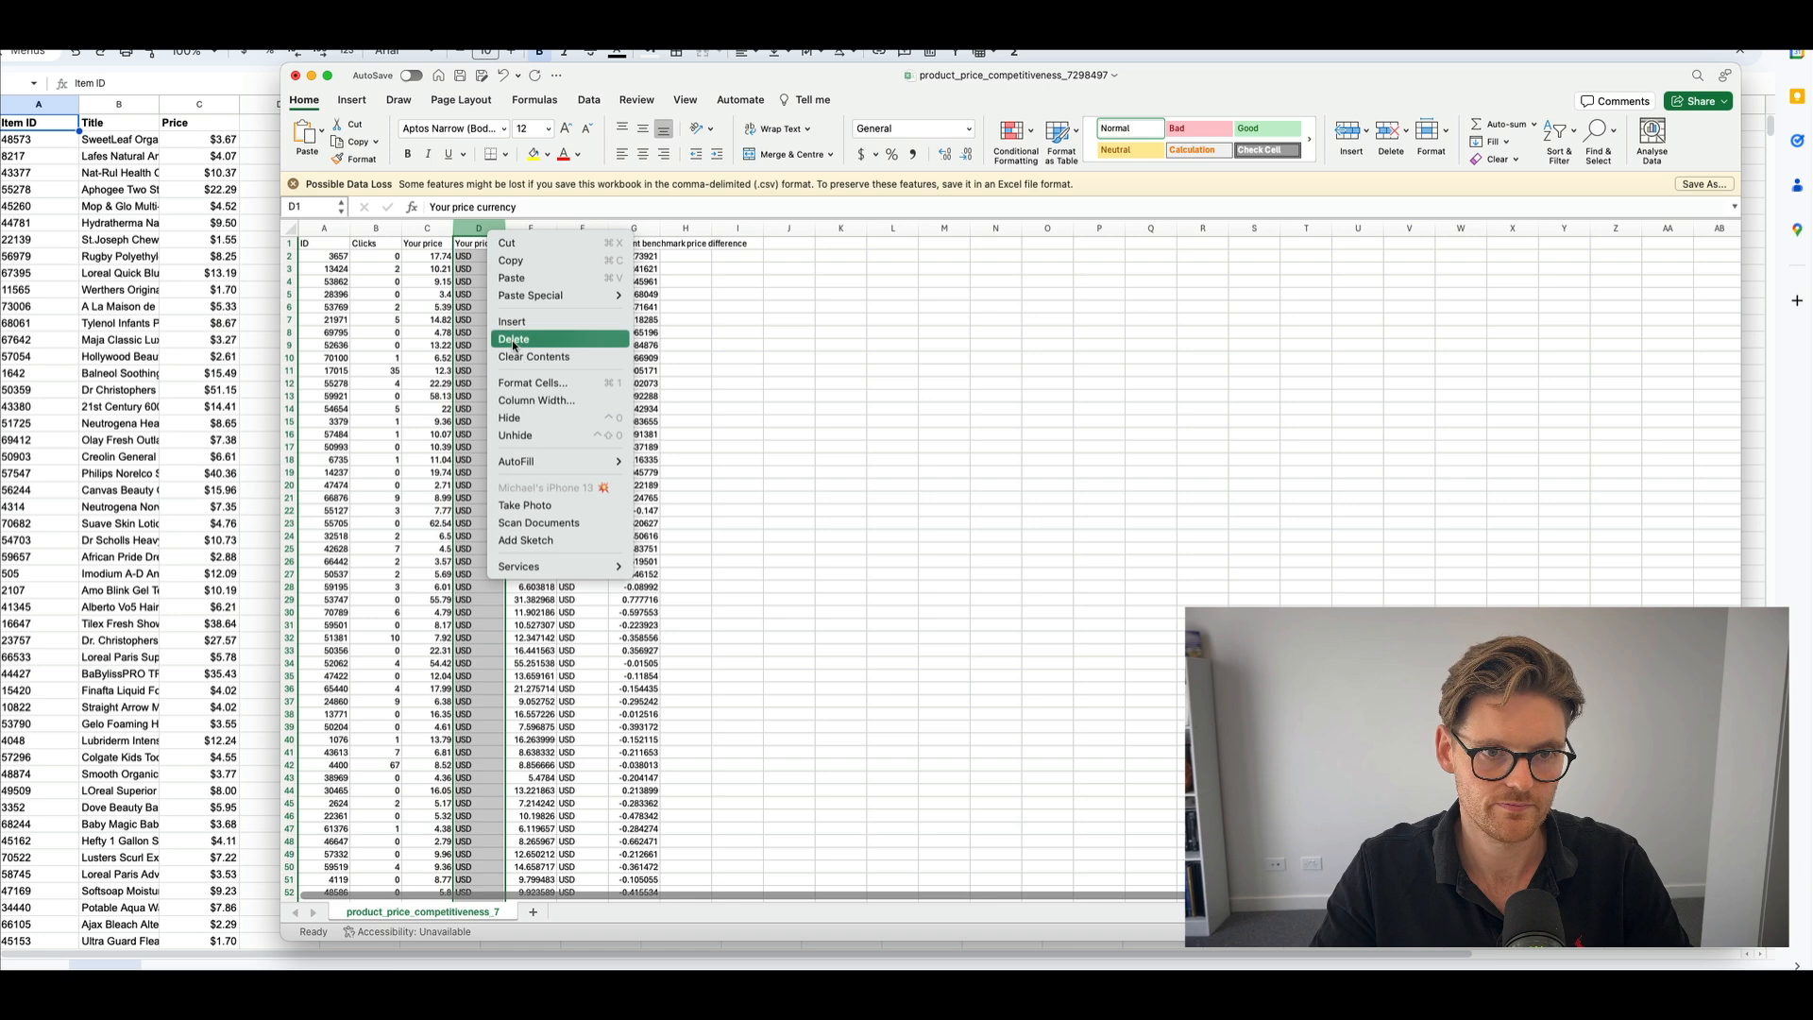
pyautogui.click(529, 228)
pyautogui.rightClick(532, 231)
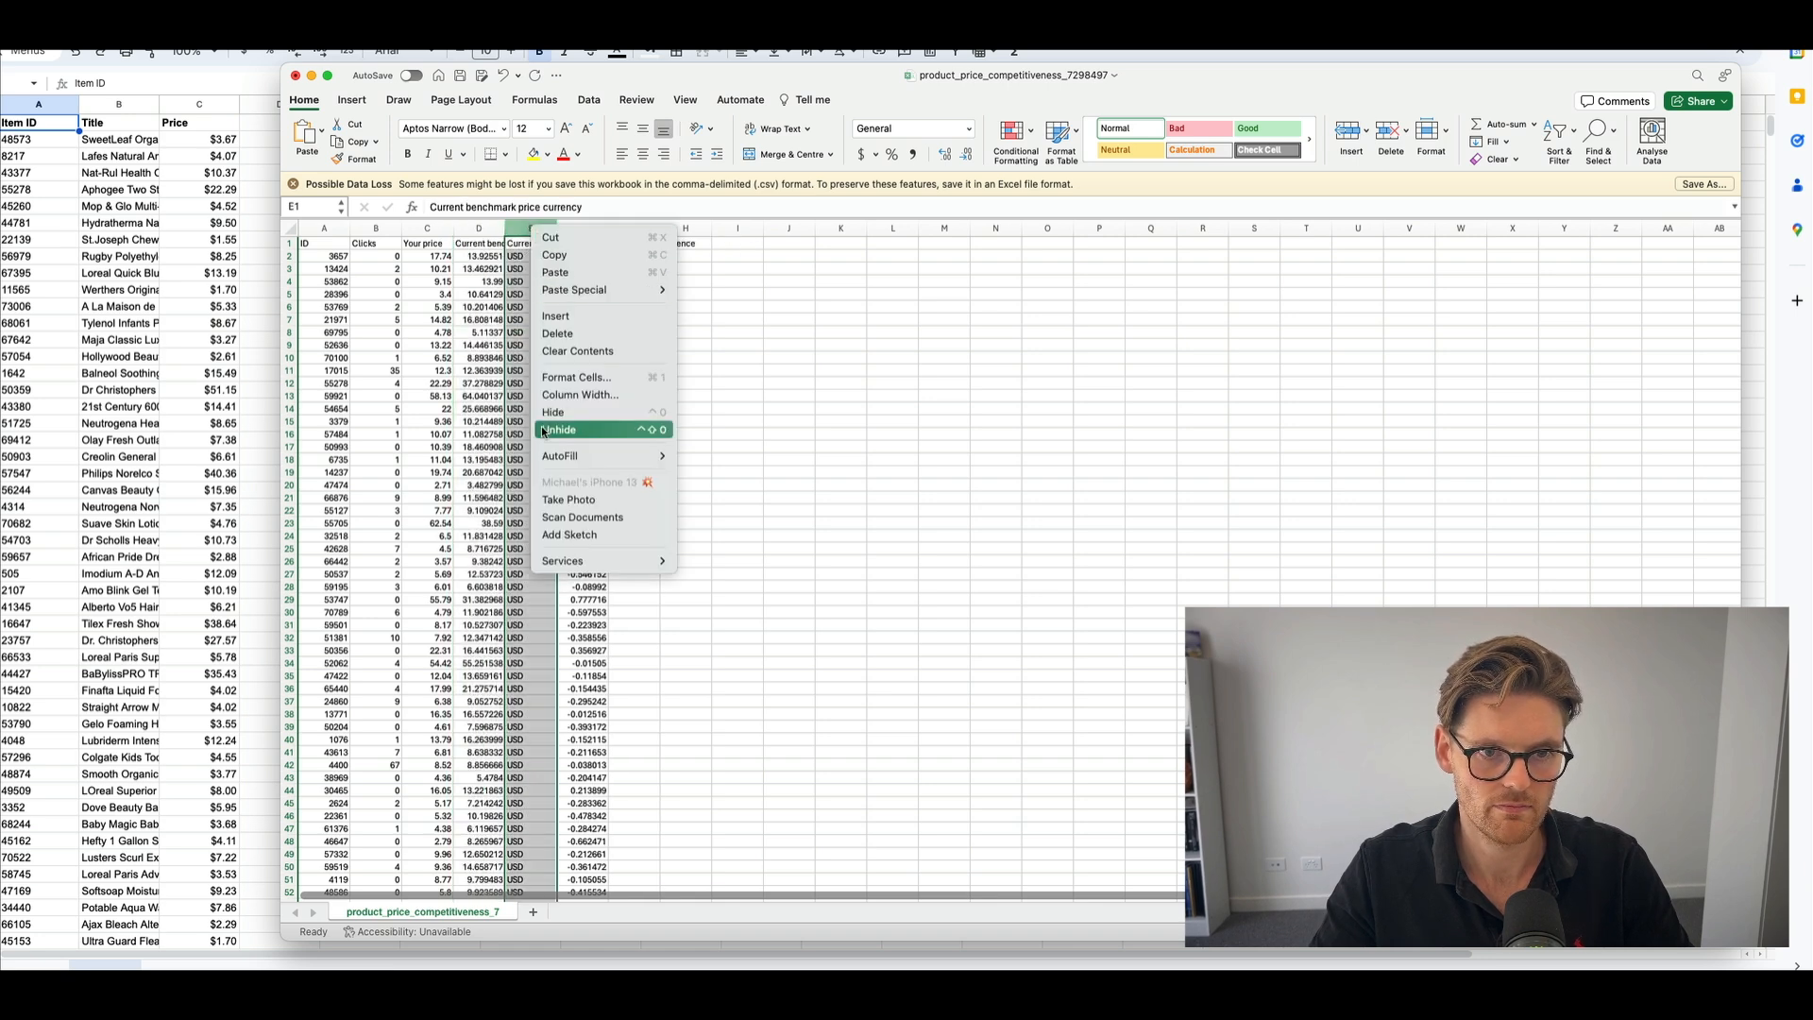
pyautogui.click(557, 333)
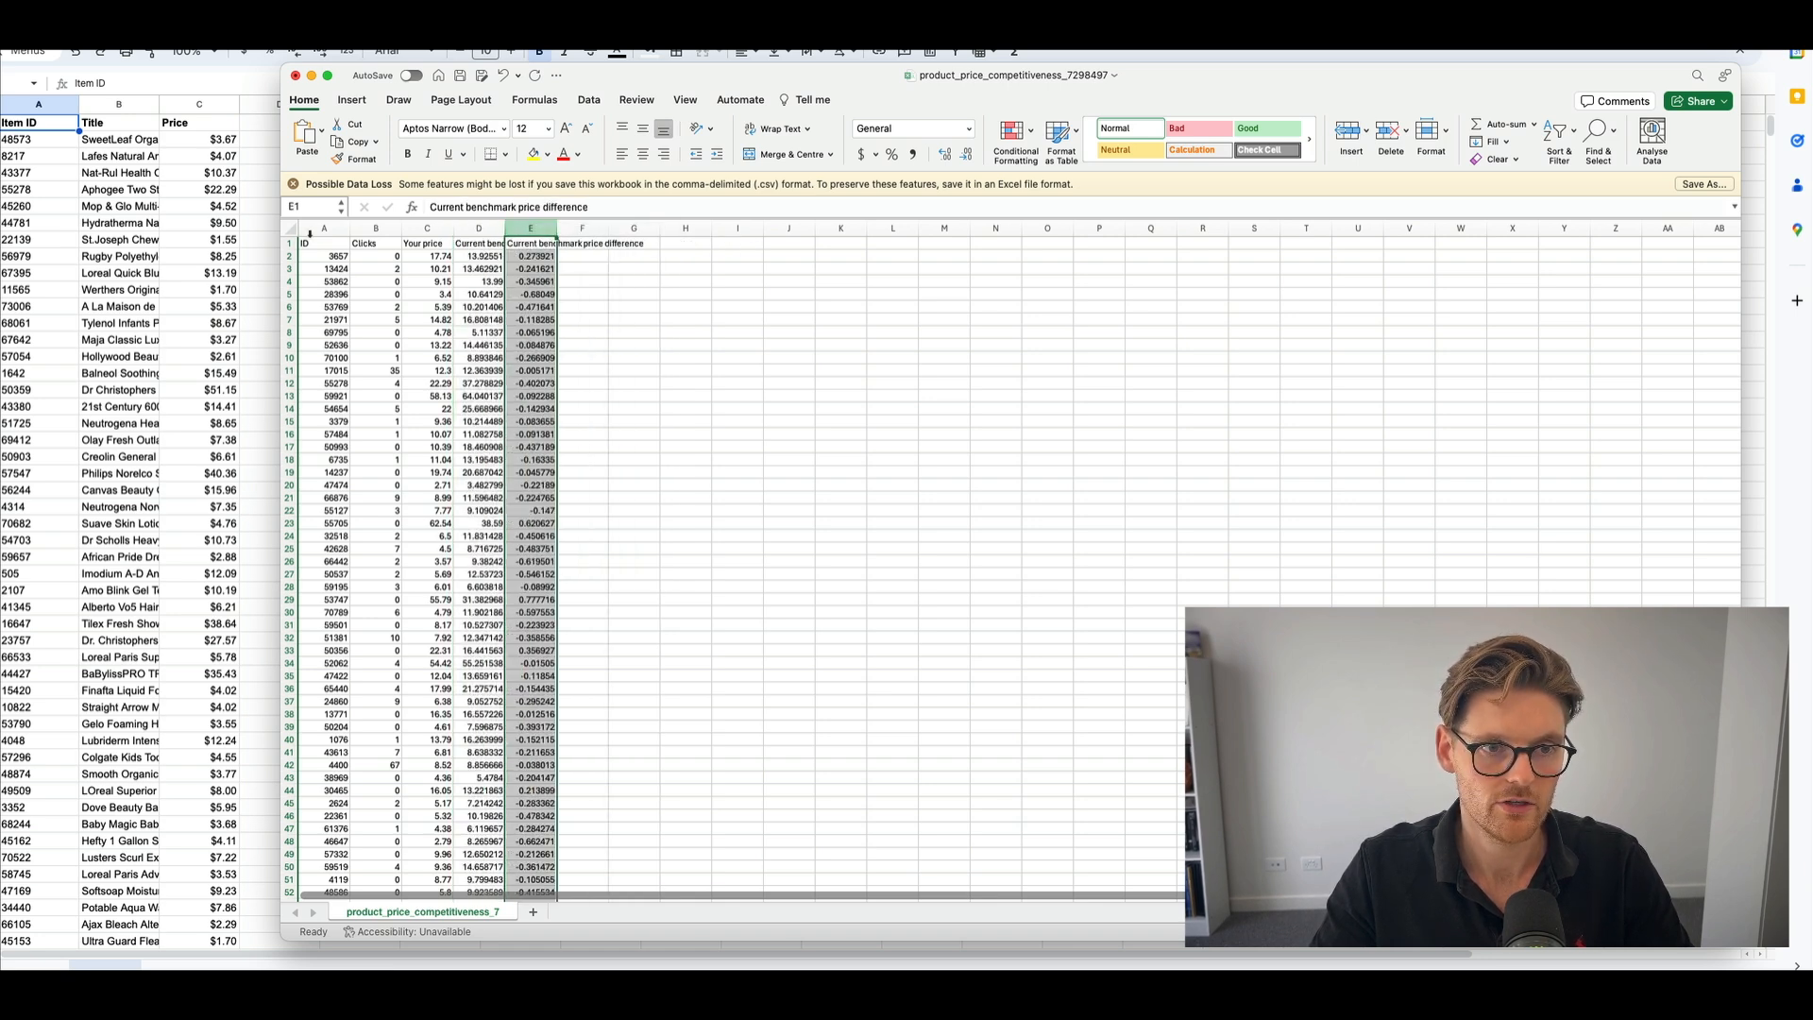
# Copy the columns from ID through Current benchmark price difference and switch to the Google Sheets spreadsheet.
pyautogui.keyDown('shift'); pyautogui.click(541, 227); pyautogui.keyUp('shift')
pyautogui.press('super+c')
pyautogui.press('super+Tab')
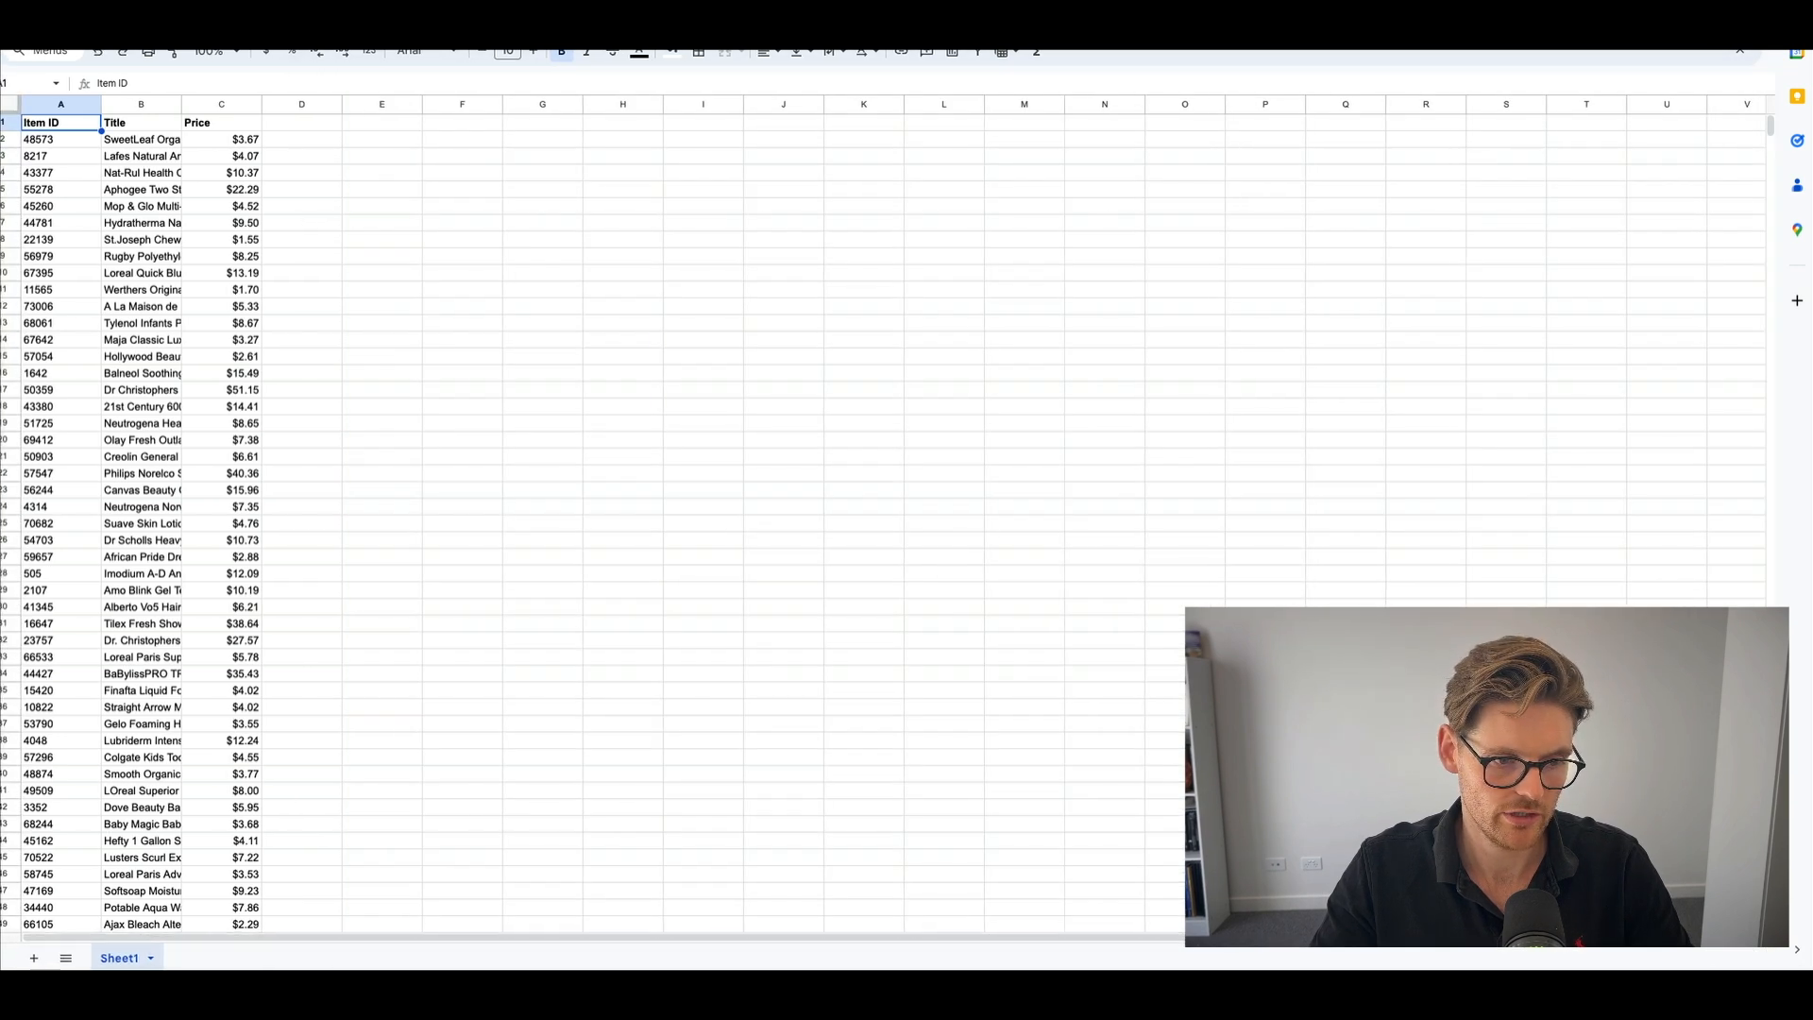
# Add a second sheet to the spreadsheet and name it Benchmark Data.
pyautogui.doubleClick(191, 960)
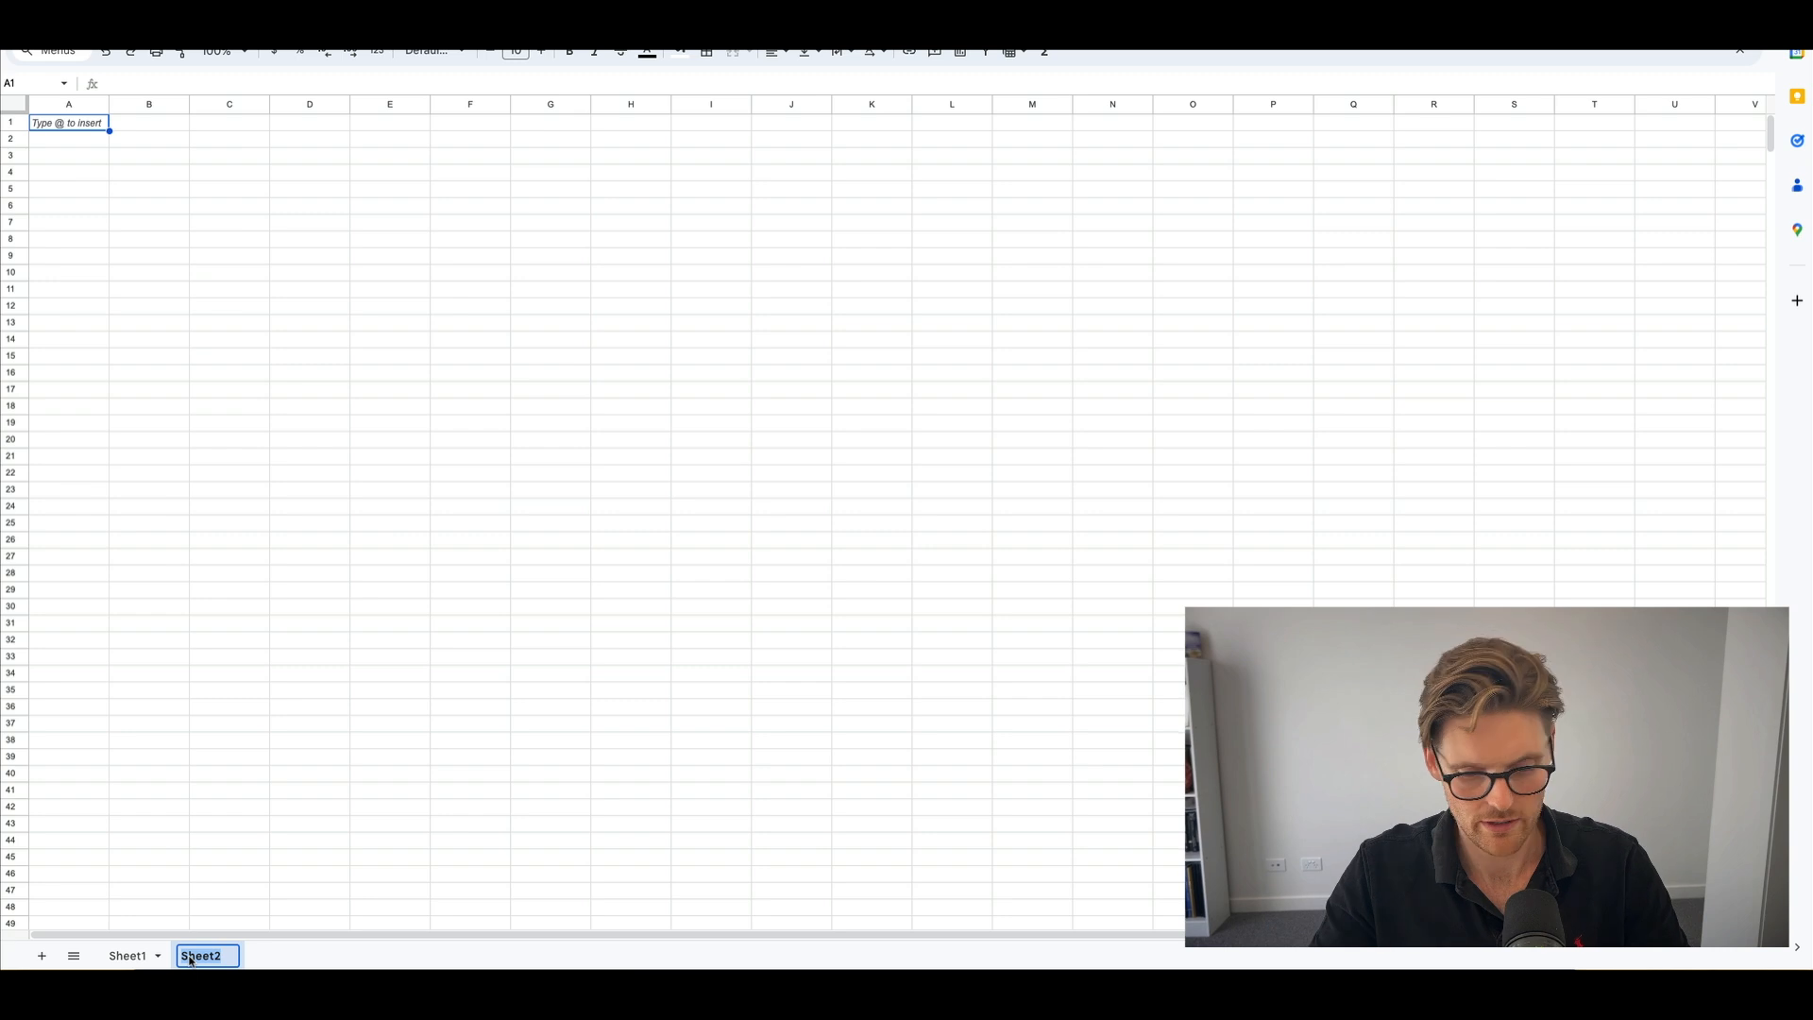
pyautogui.write('Nech')
pyautogui.press('BackSpace')
pyautogui.press('BackSpace')
pyautogui.press('BackSpace')
pyautogui.press('BackSpace')
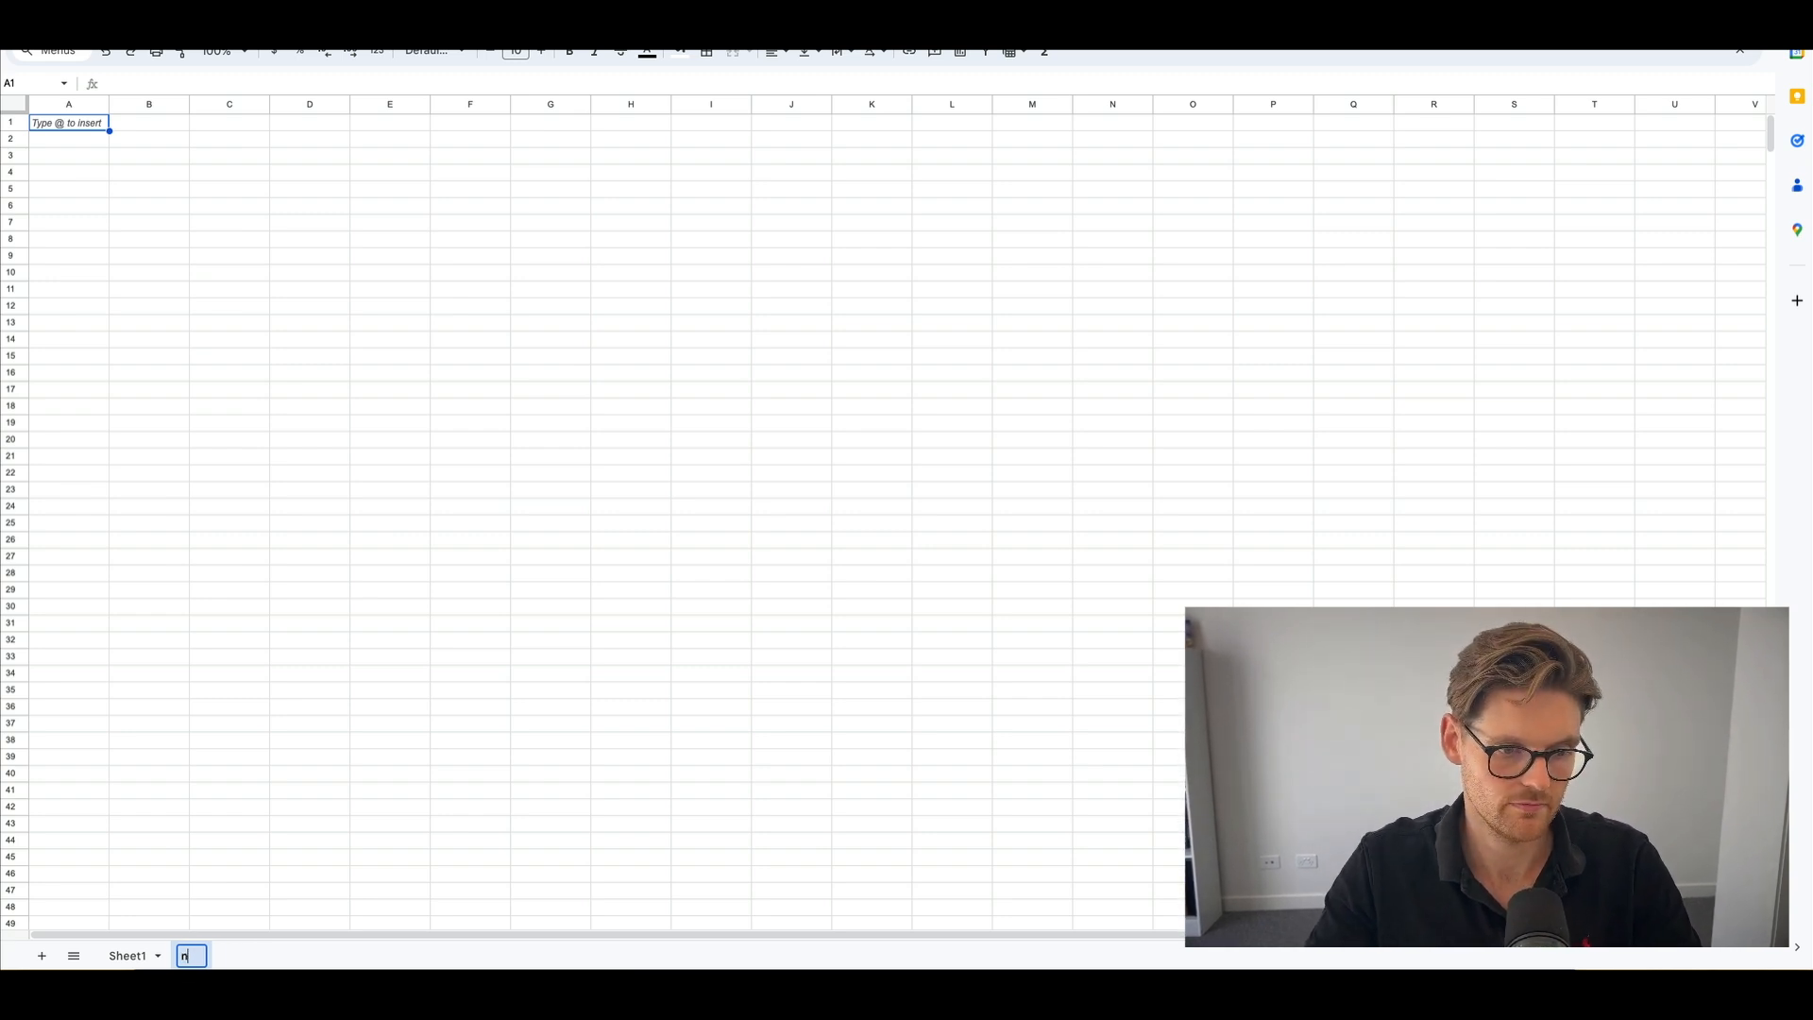
pyautogui.write('Benchmark Dta')
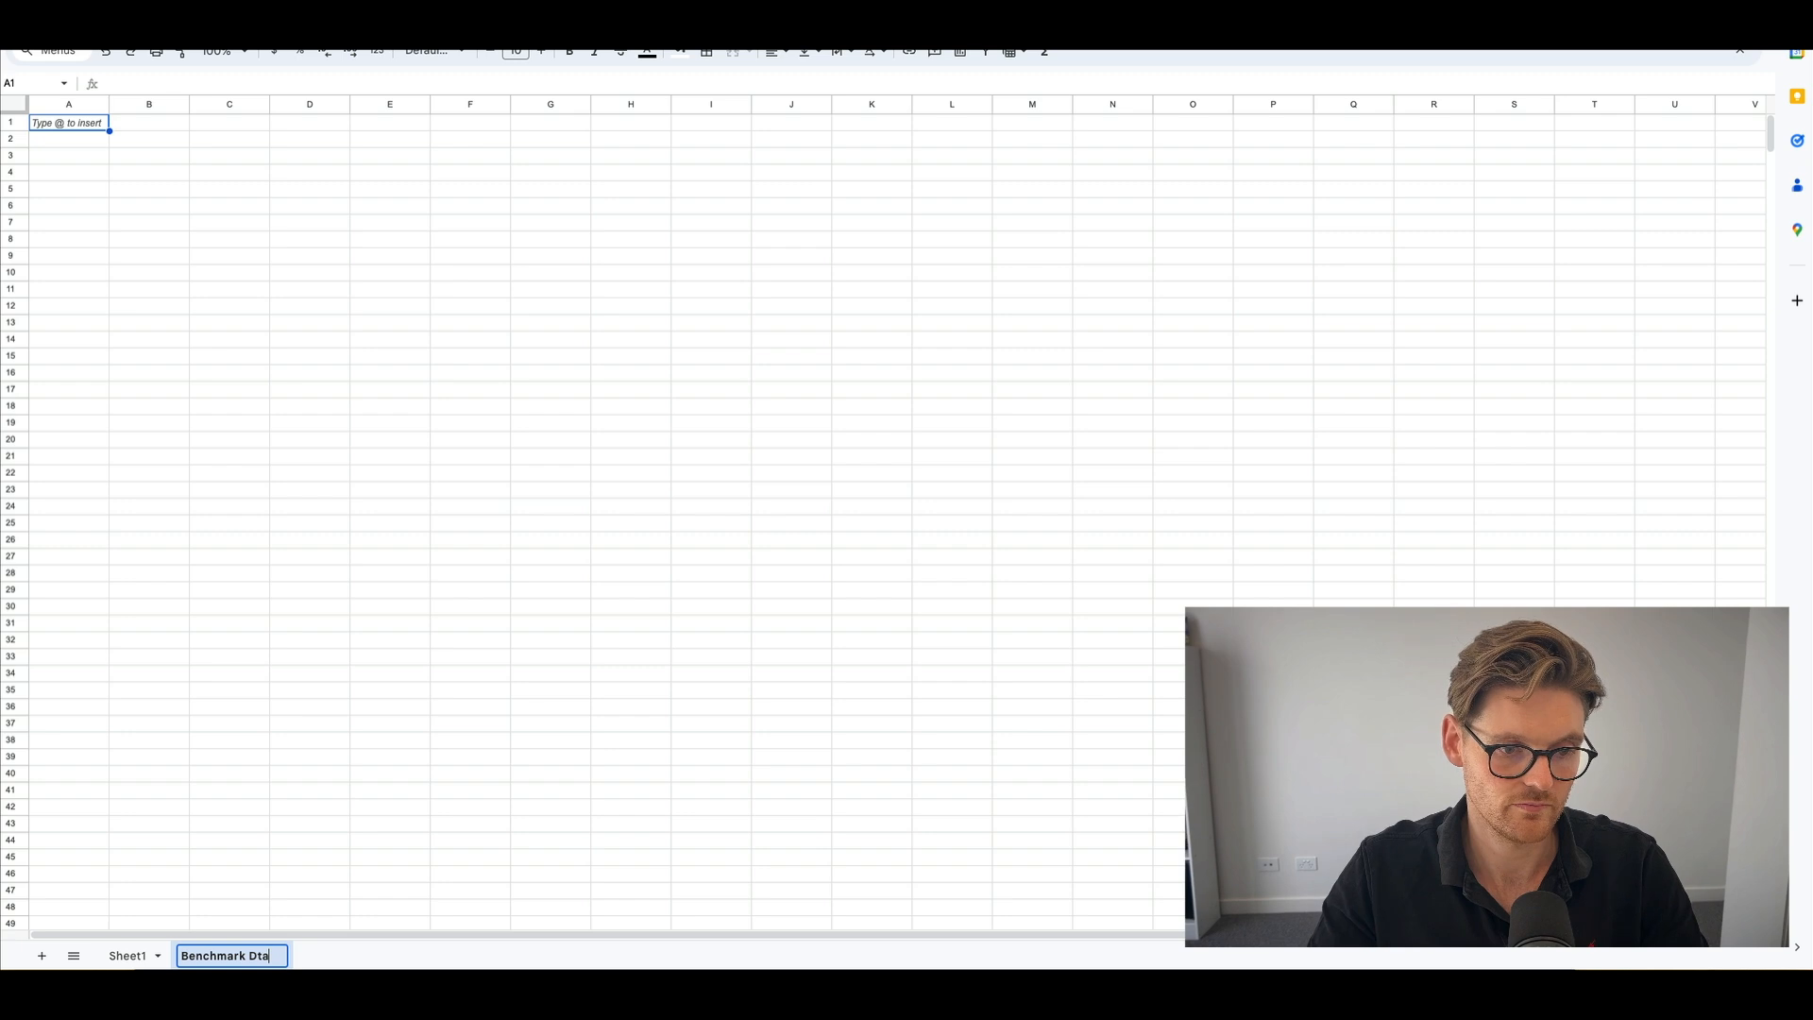
pyautogui.press('BackSpace')
pyautogui.press('BackSpace')
pyautogui.write('ata')
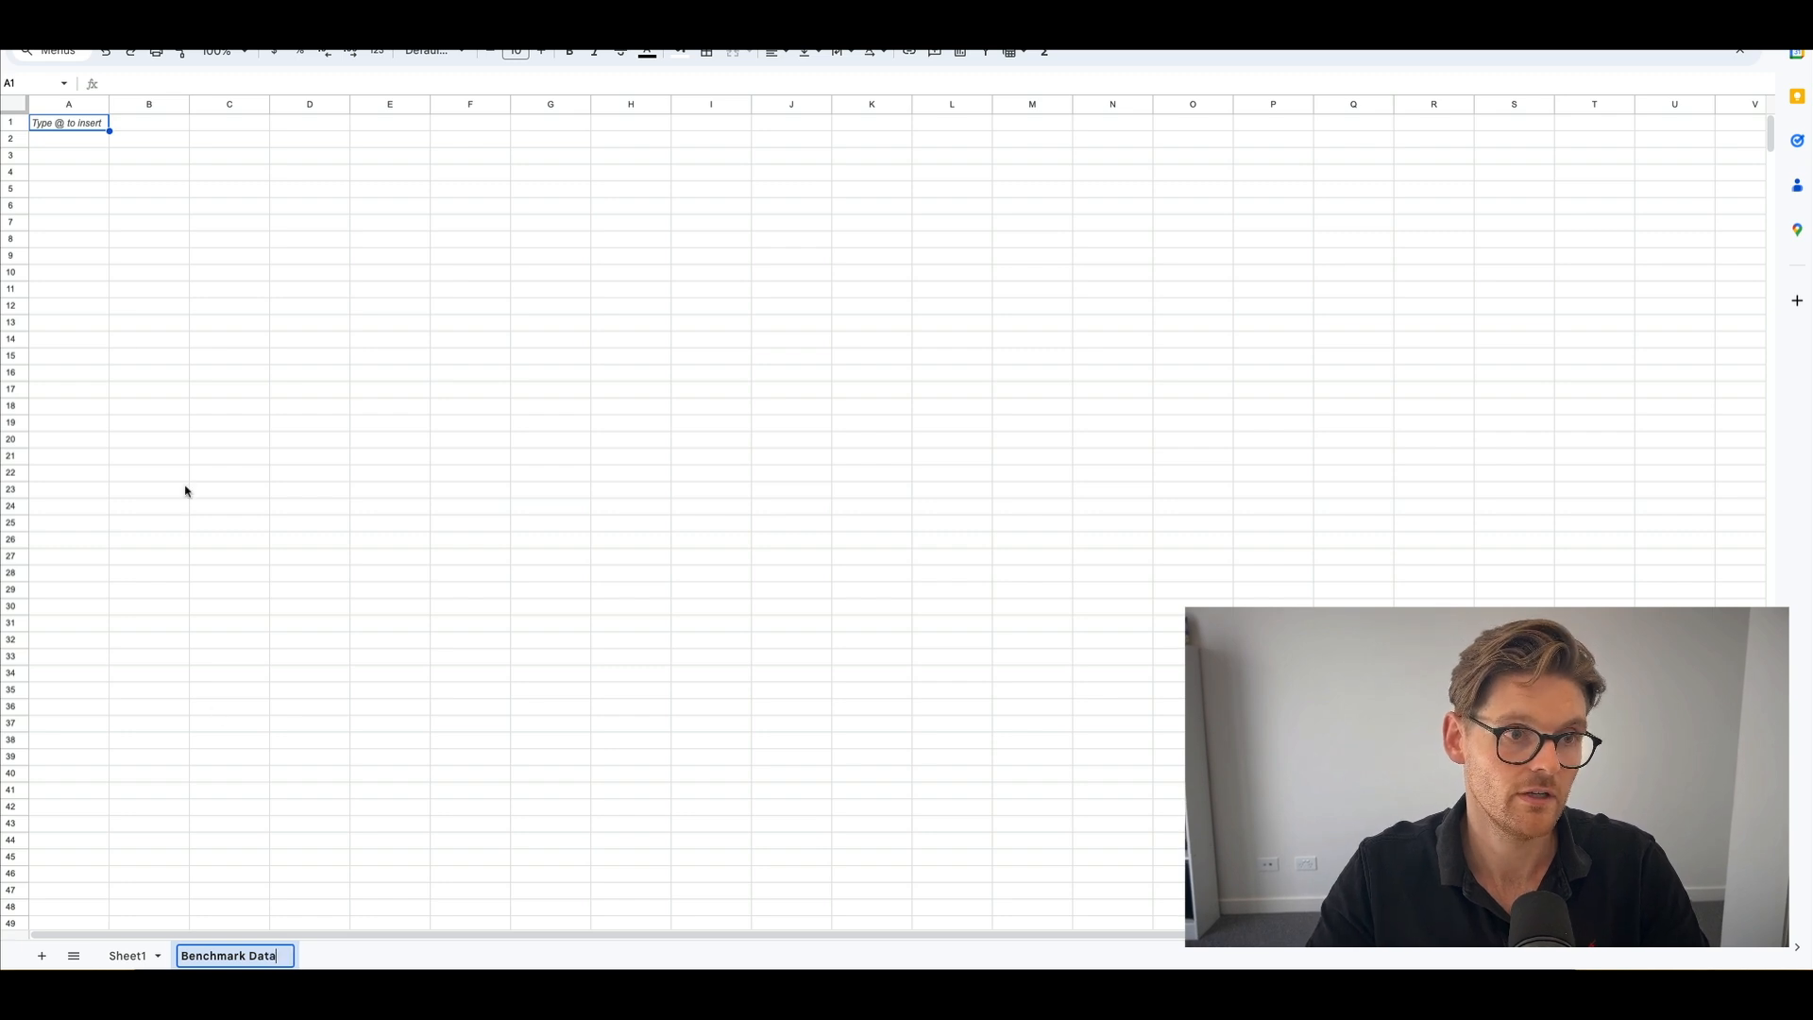
pyautogui.press('Return')
# Paste the copied report columns into the Benchmark Data sheet starting at cell A1.
pyautogui.click(71, 122)
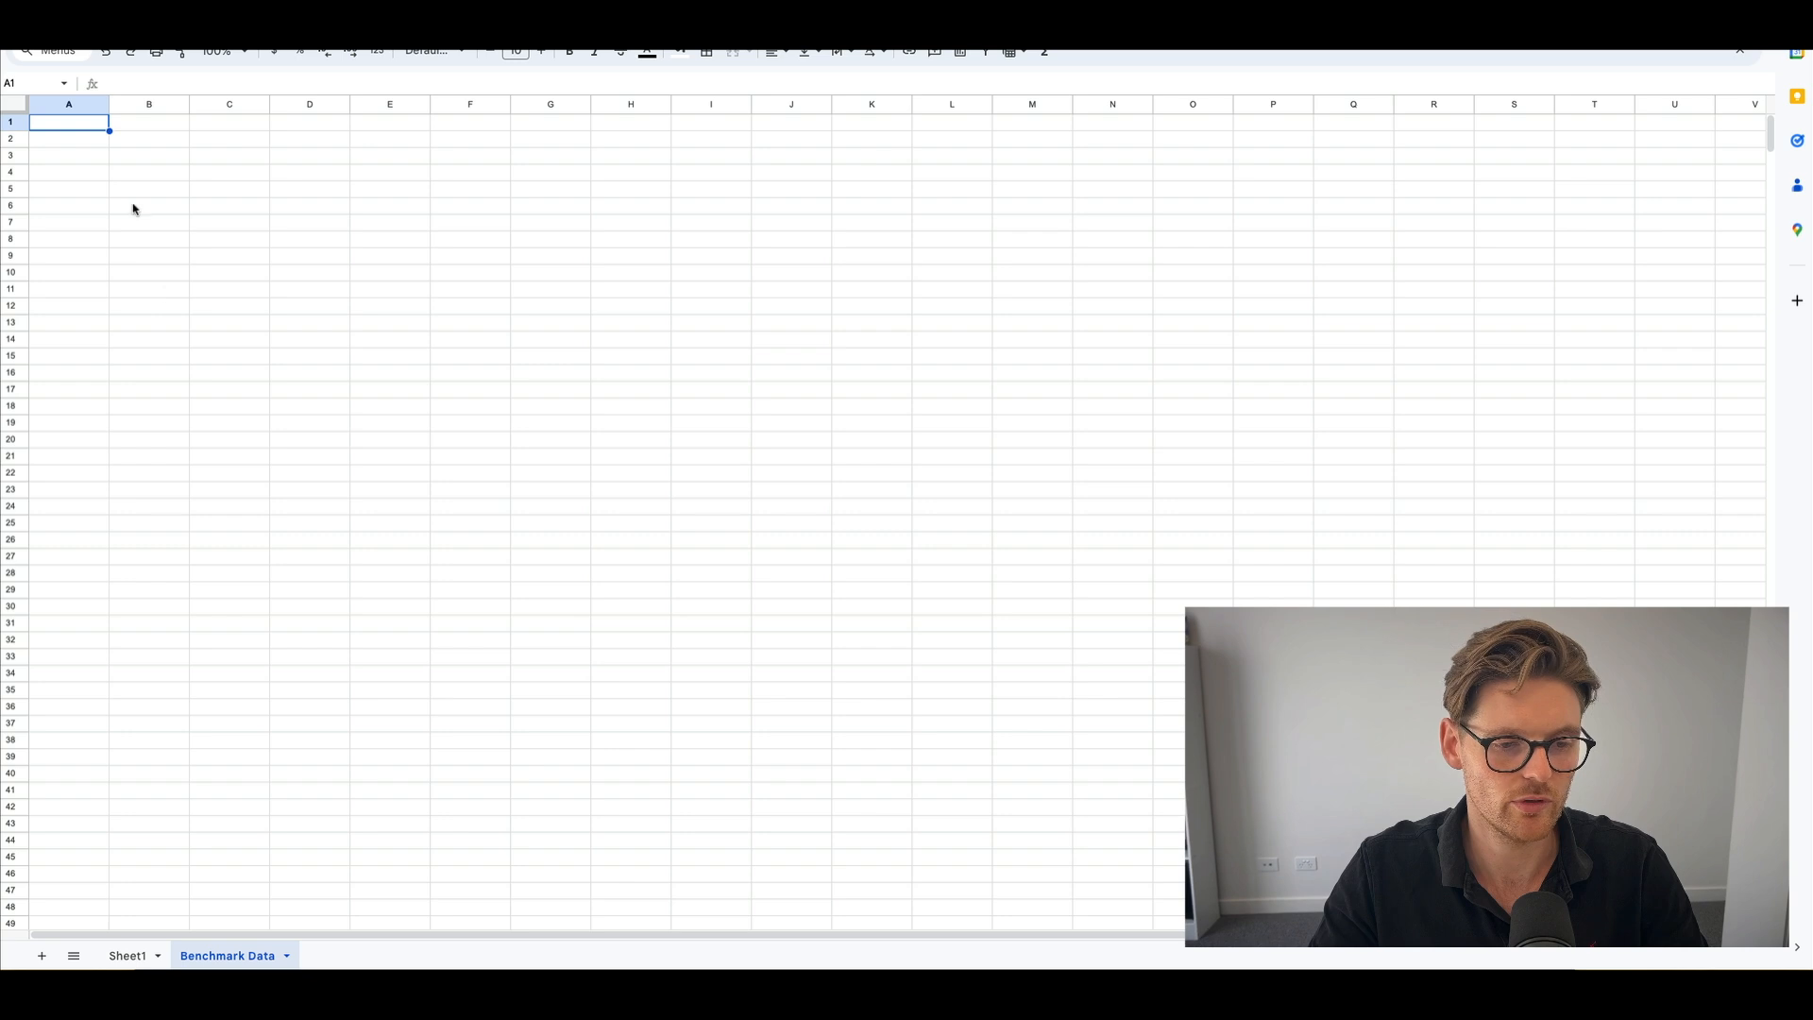
pyautogui.hotkey('ctrl', 'v')
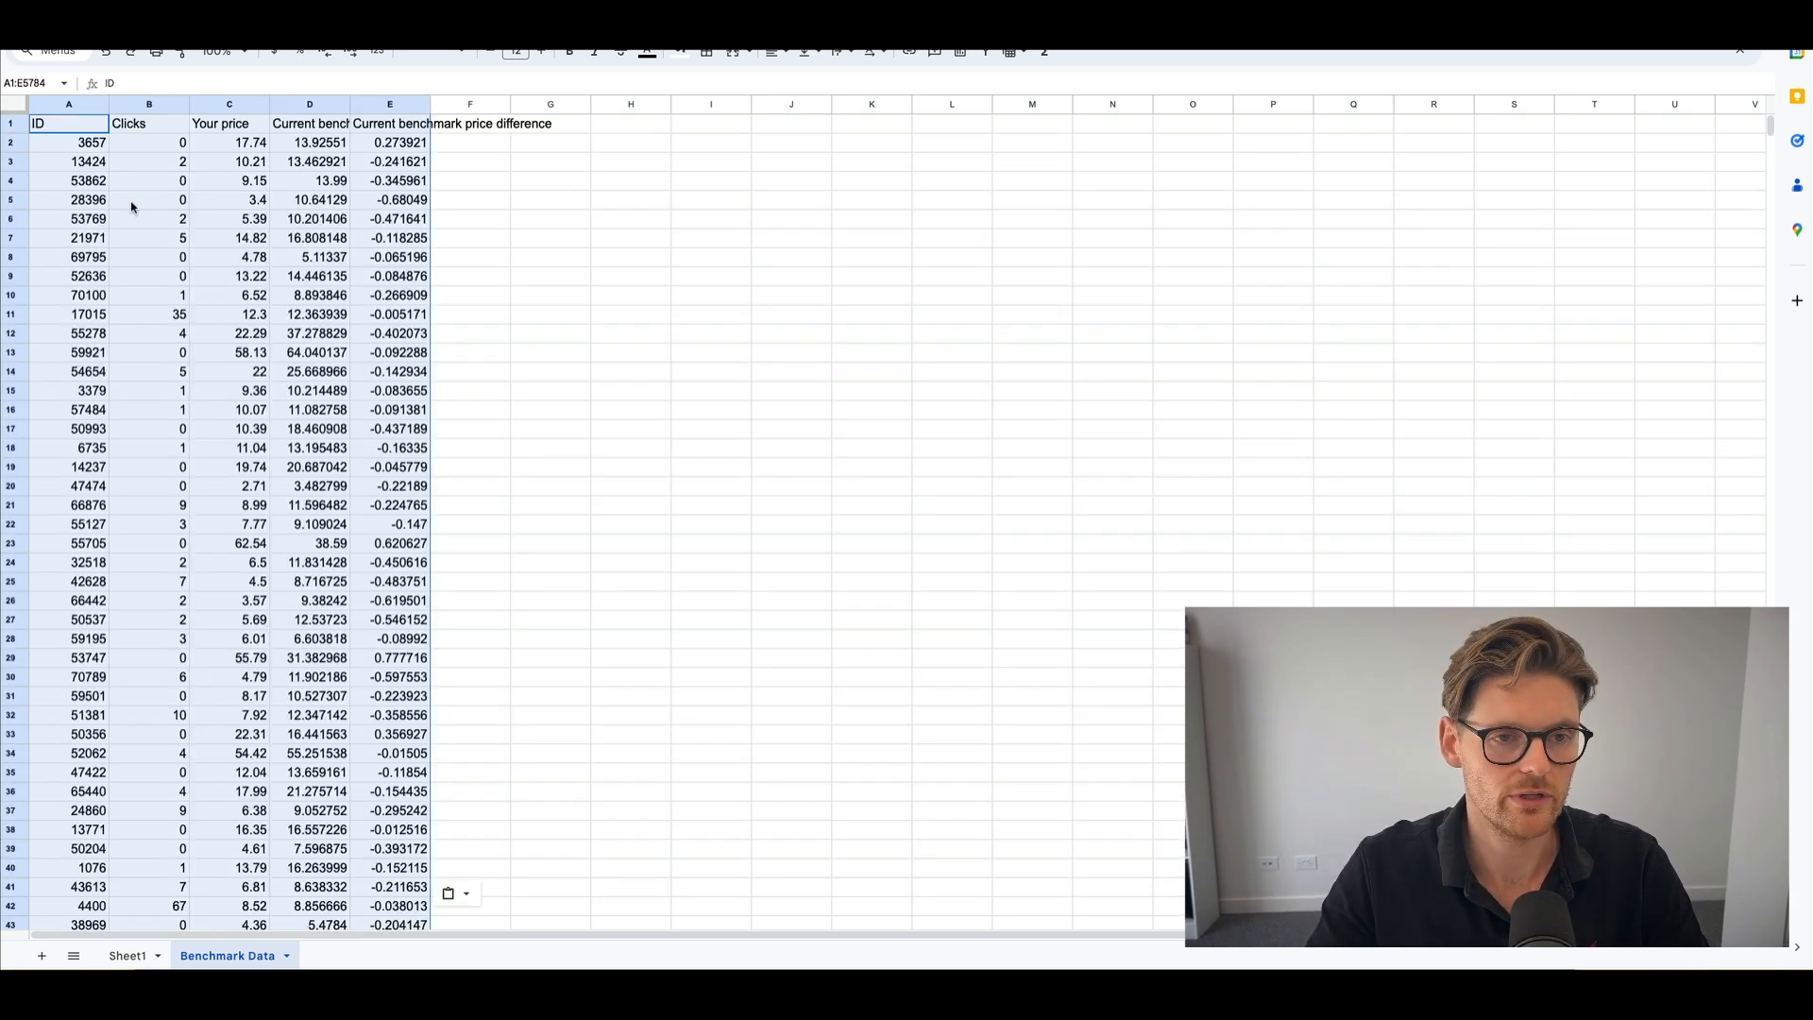
pyautogui.click(328, 124)
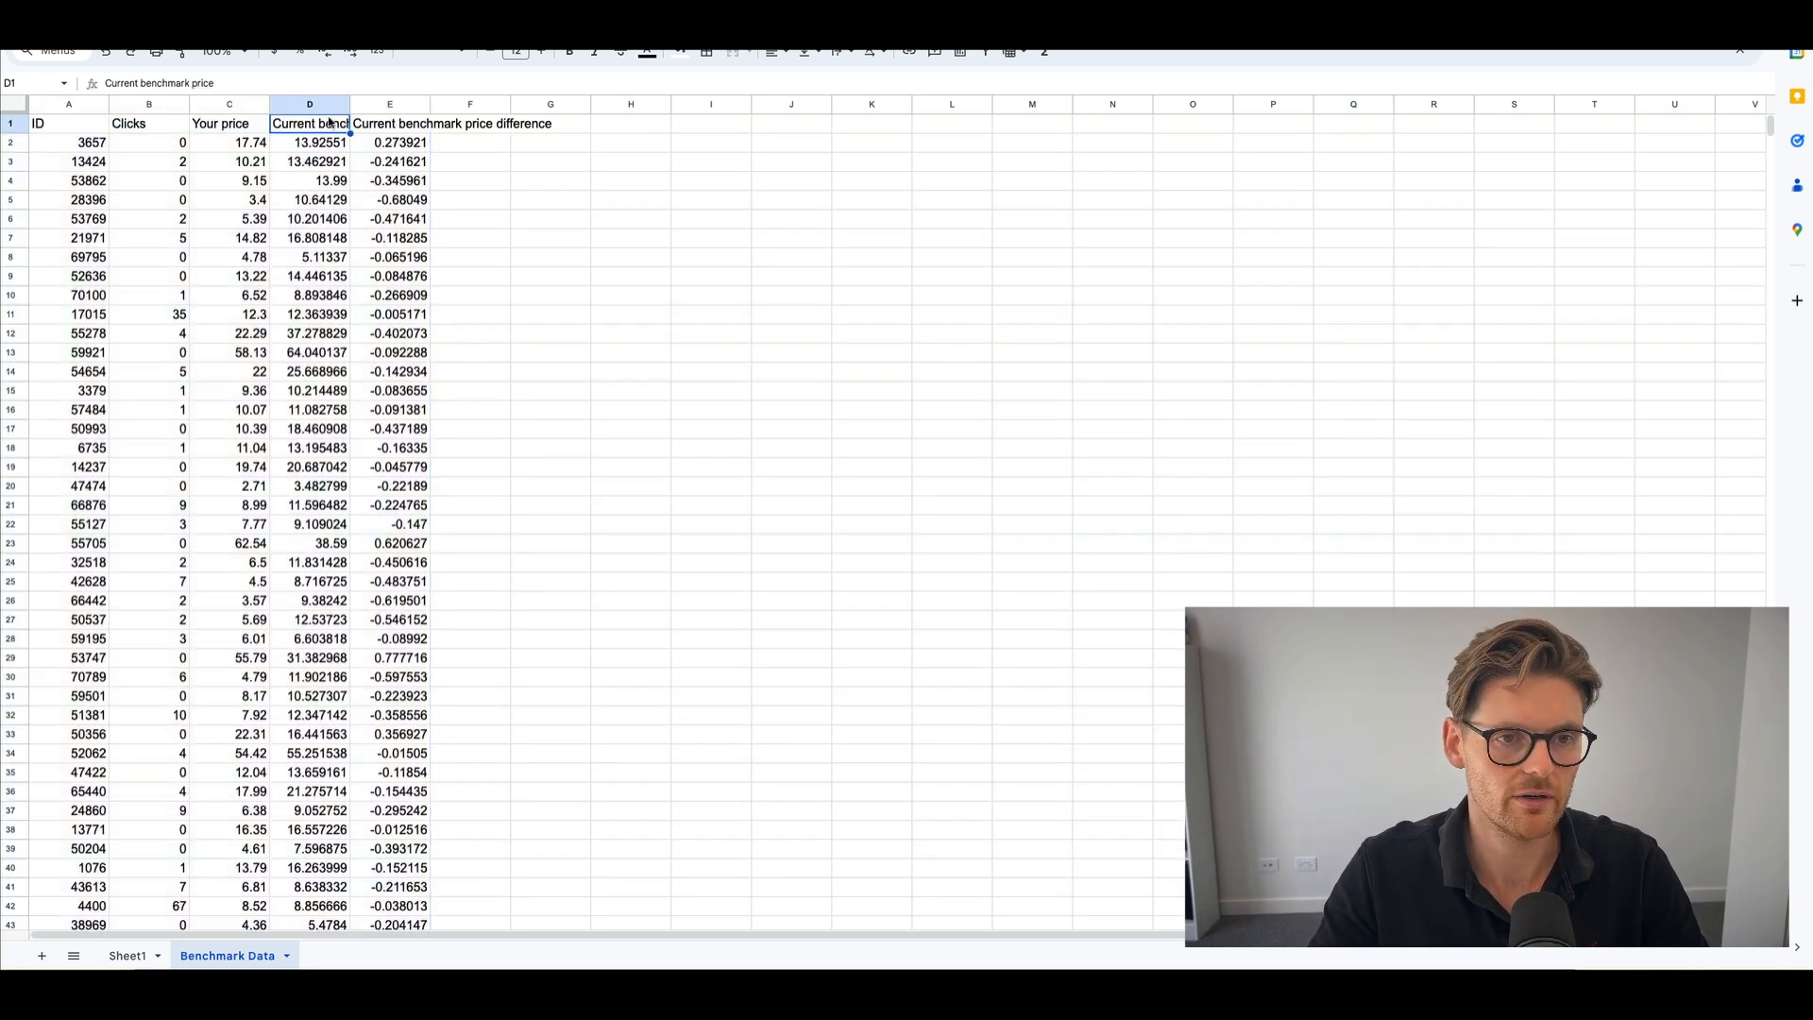
# Format the Your price and Current benchmark price columns as currency.
pyautogui.click(248, 105)
pyautogui.keyDown('shift'); pyautogui.click(311, 105); pyautogui.keyUp('shift')
pyautogui.click(274, 51)
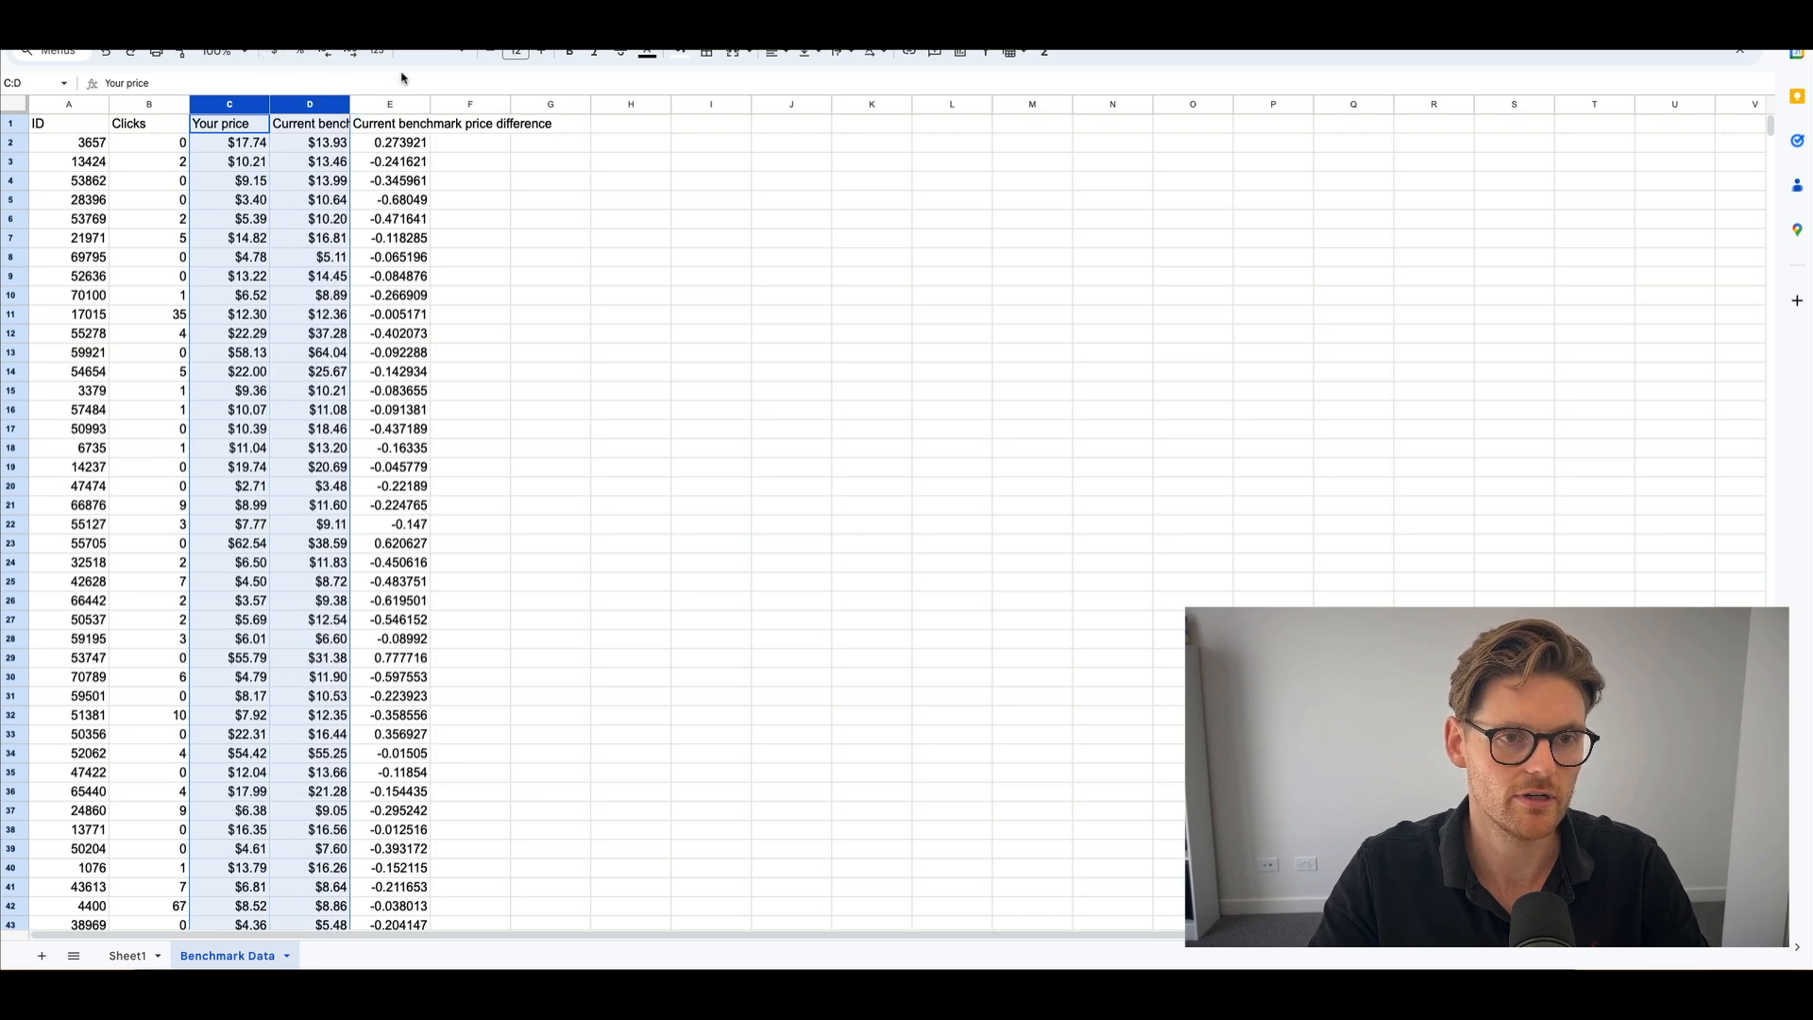
# Widen the Current benchmark price difference column to fit its header and format it as a percentage.
pyautogui.doubleClick(429, 104)
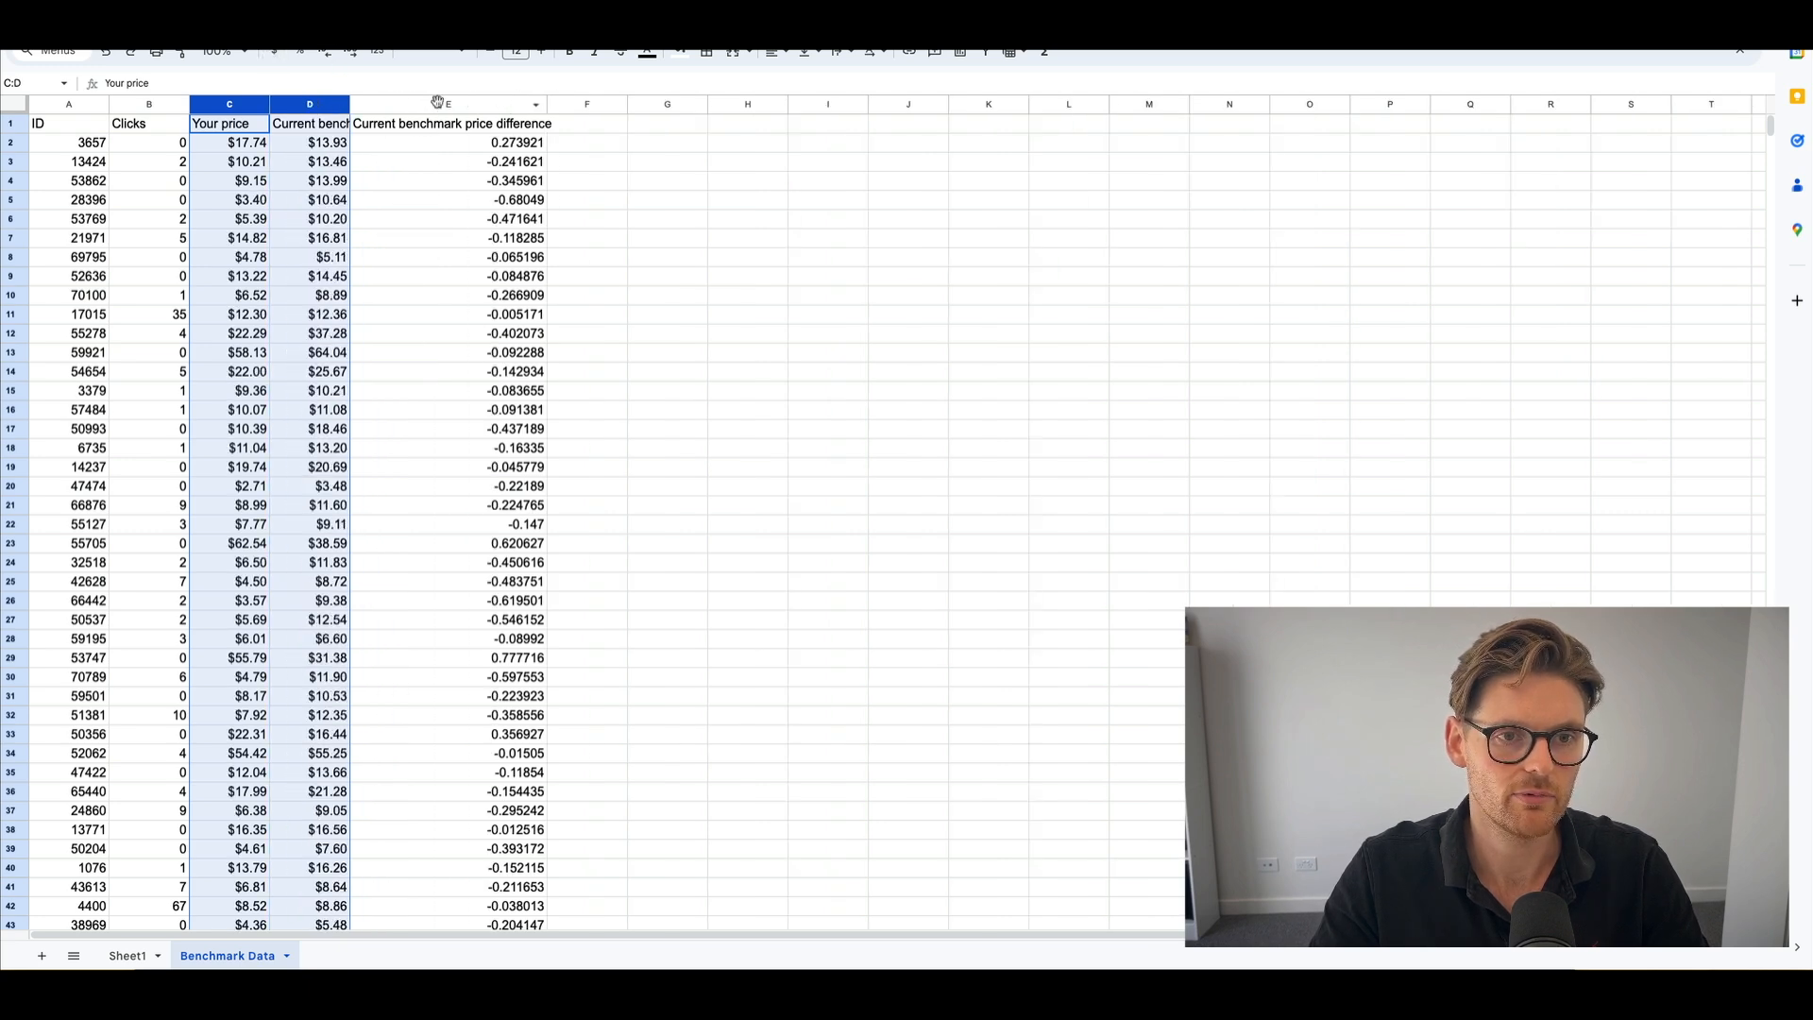
pyautogui.click(436, 104)
pyautogui.click(299, 51)
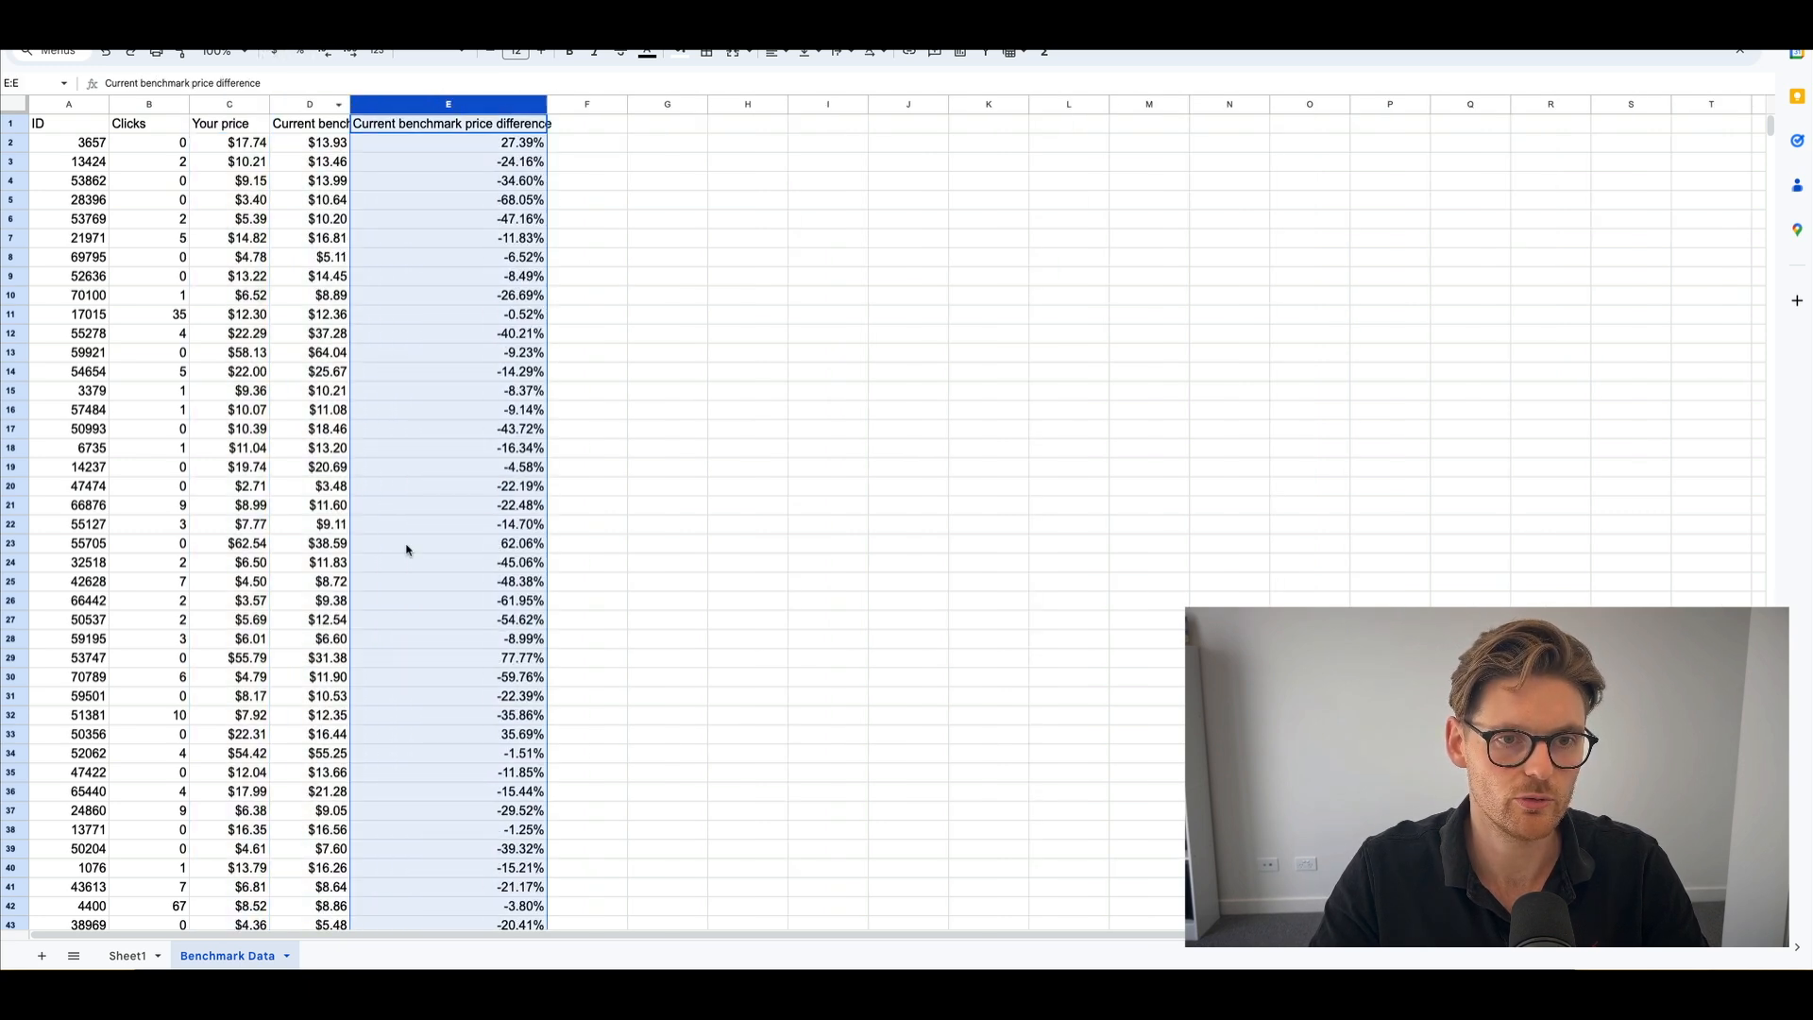
# On Sheet1, enter the headers Your Price, Benchmark Price and % Difference in cells E1 to G1.
pyautogui.click(128, 956)
pyautogui.click(307, 142)
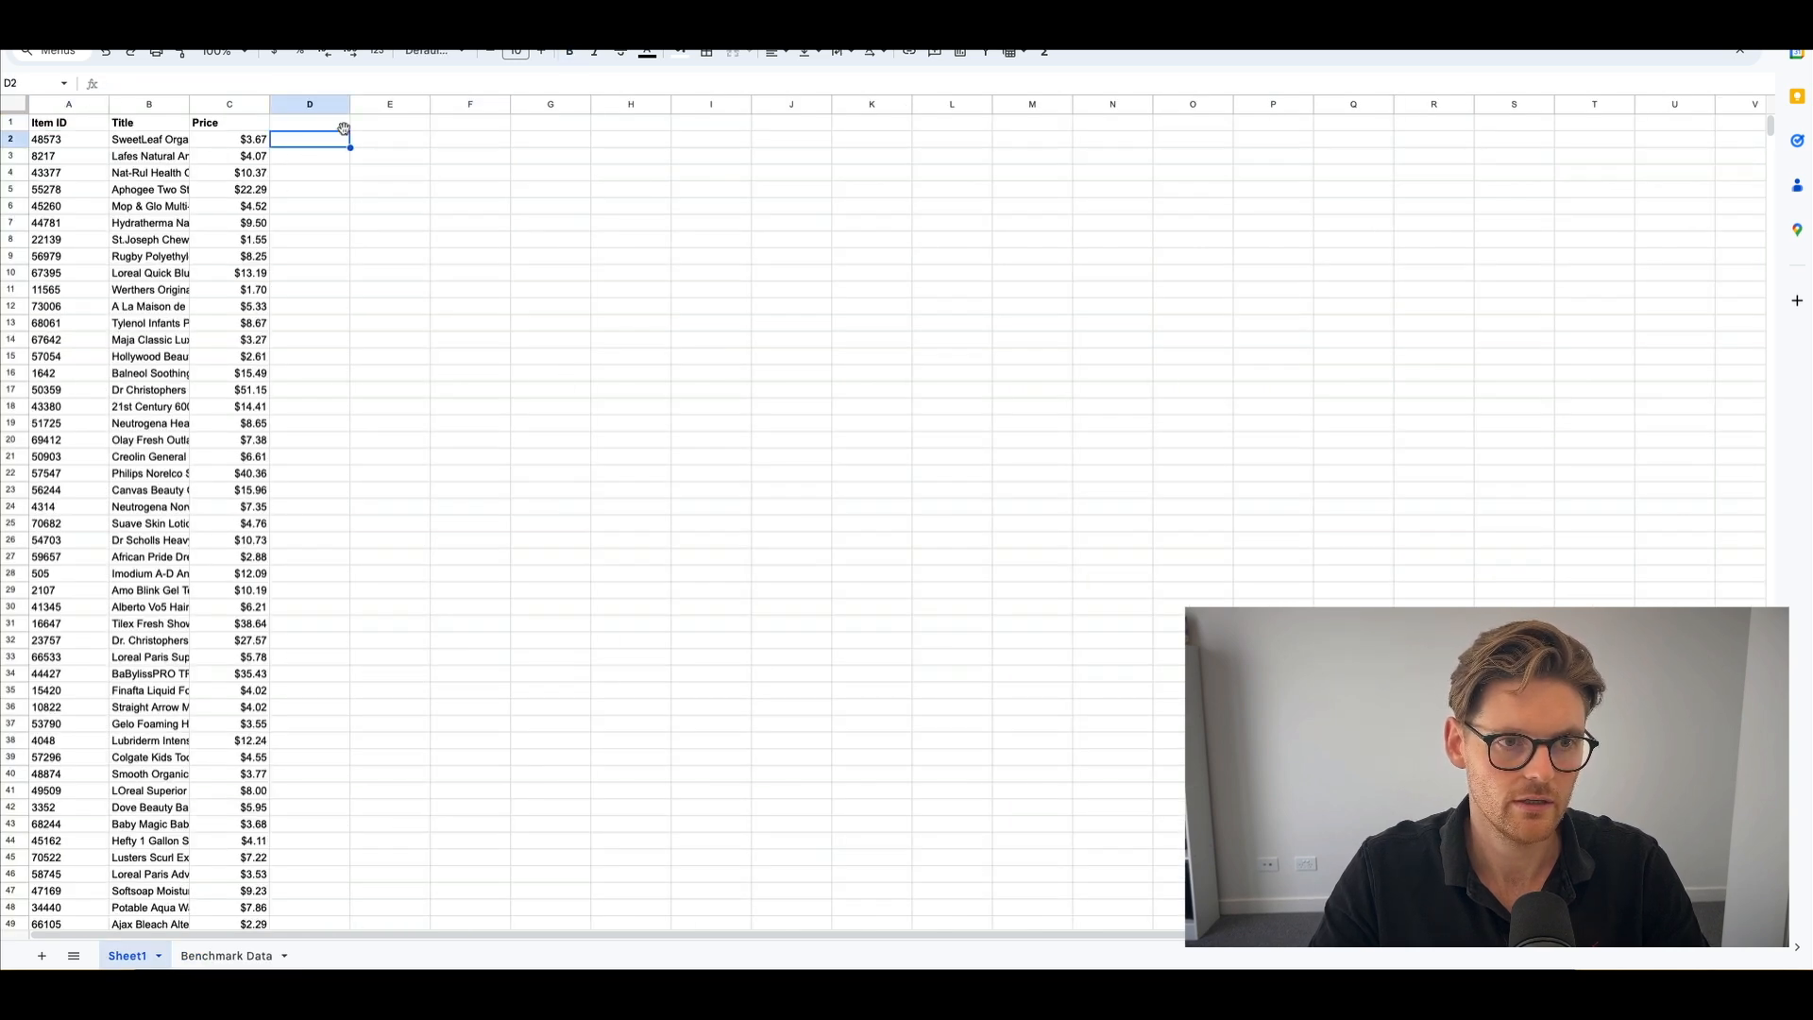
pyautogui.click(363, 126)
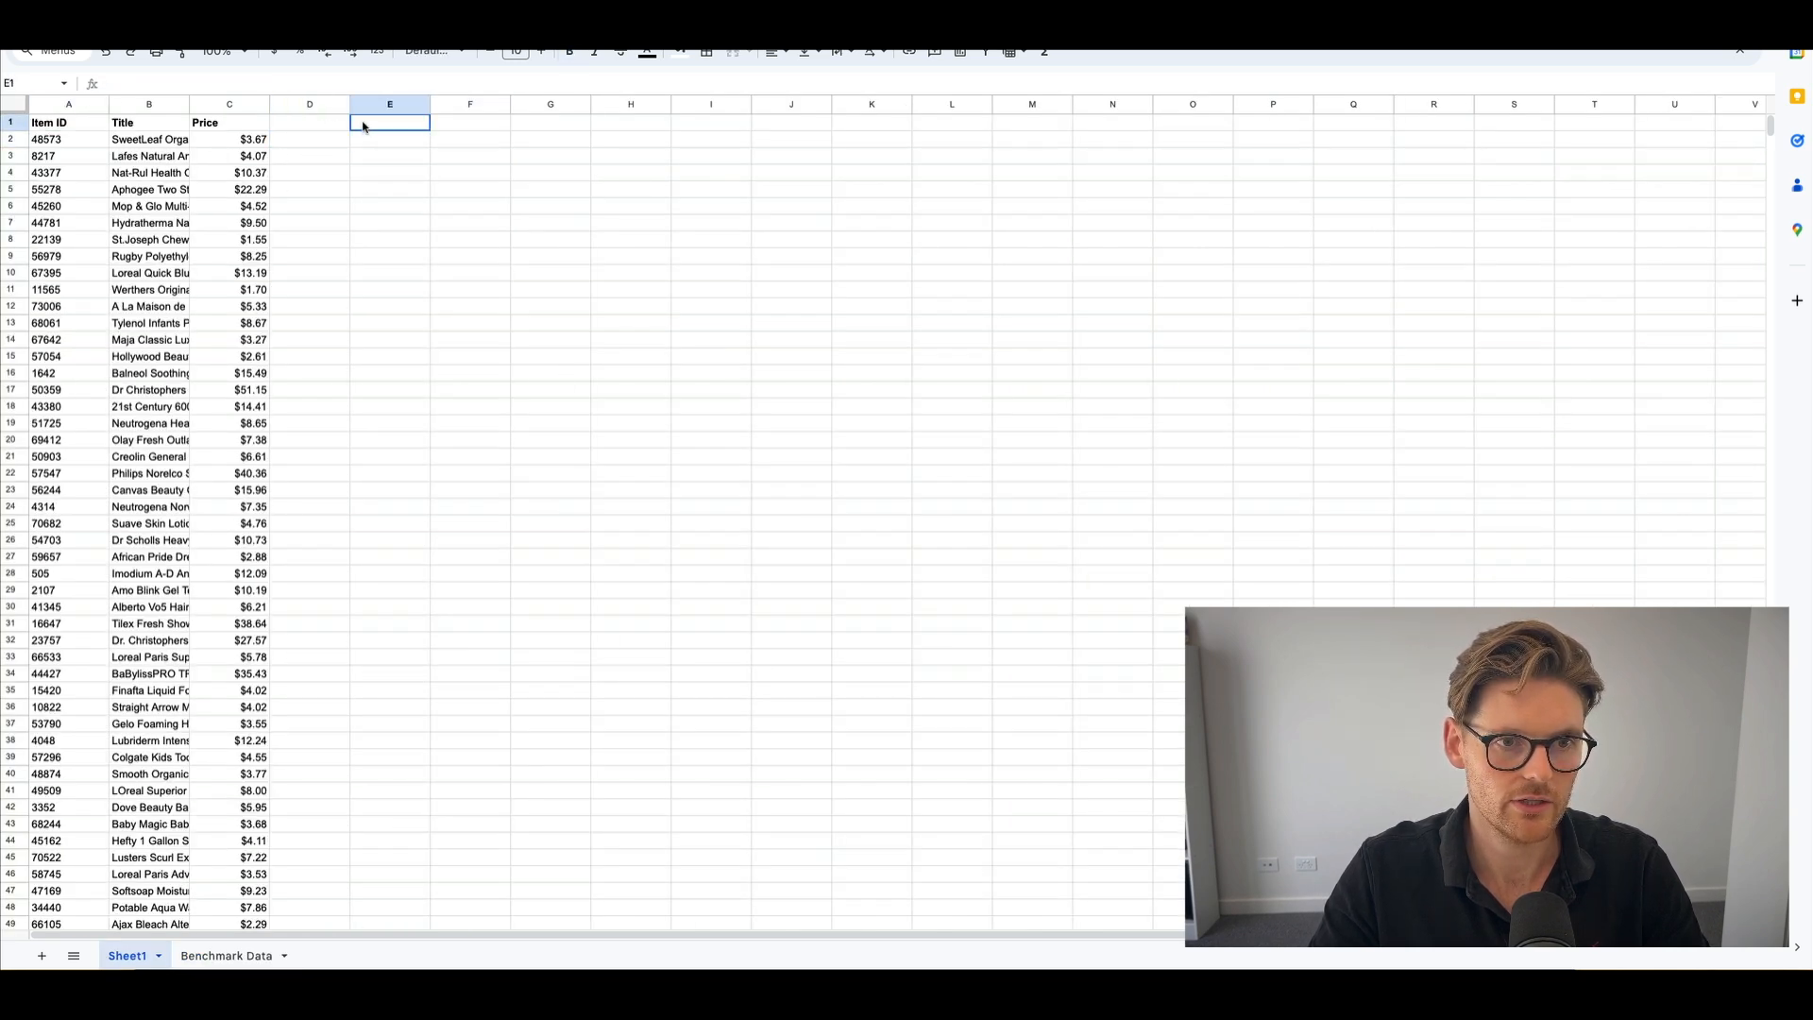
pyautogui.write('Benchmark')
pyautogui.hotkey('ctrl', 'a')
pyautogui.write('Your Pr')
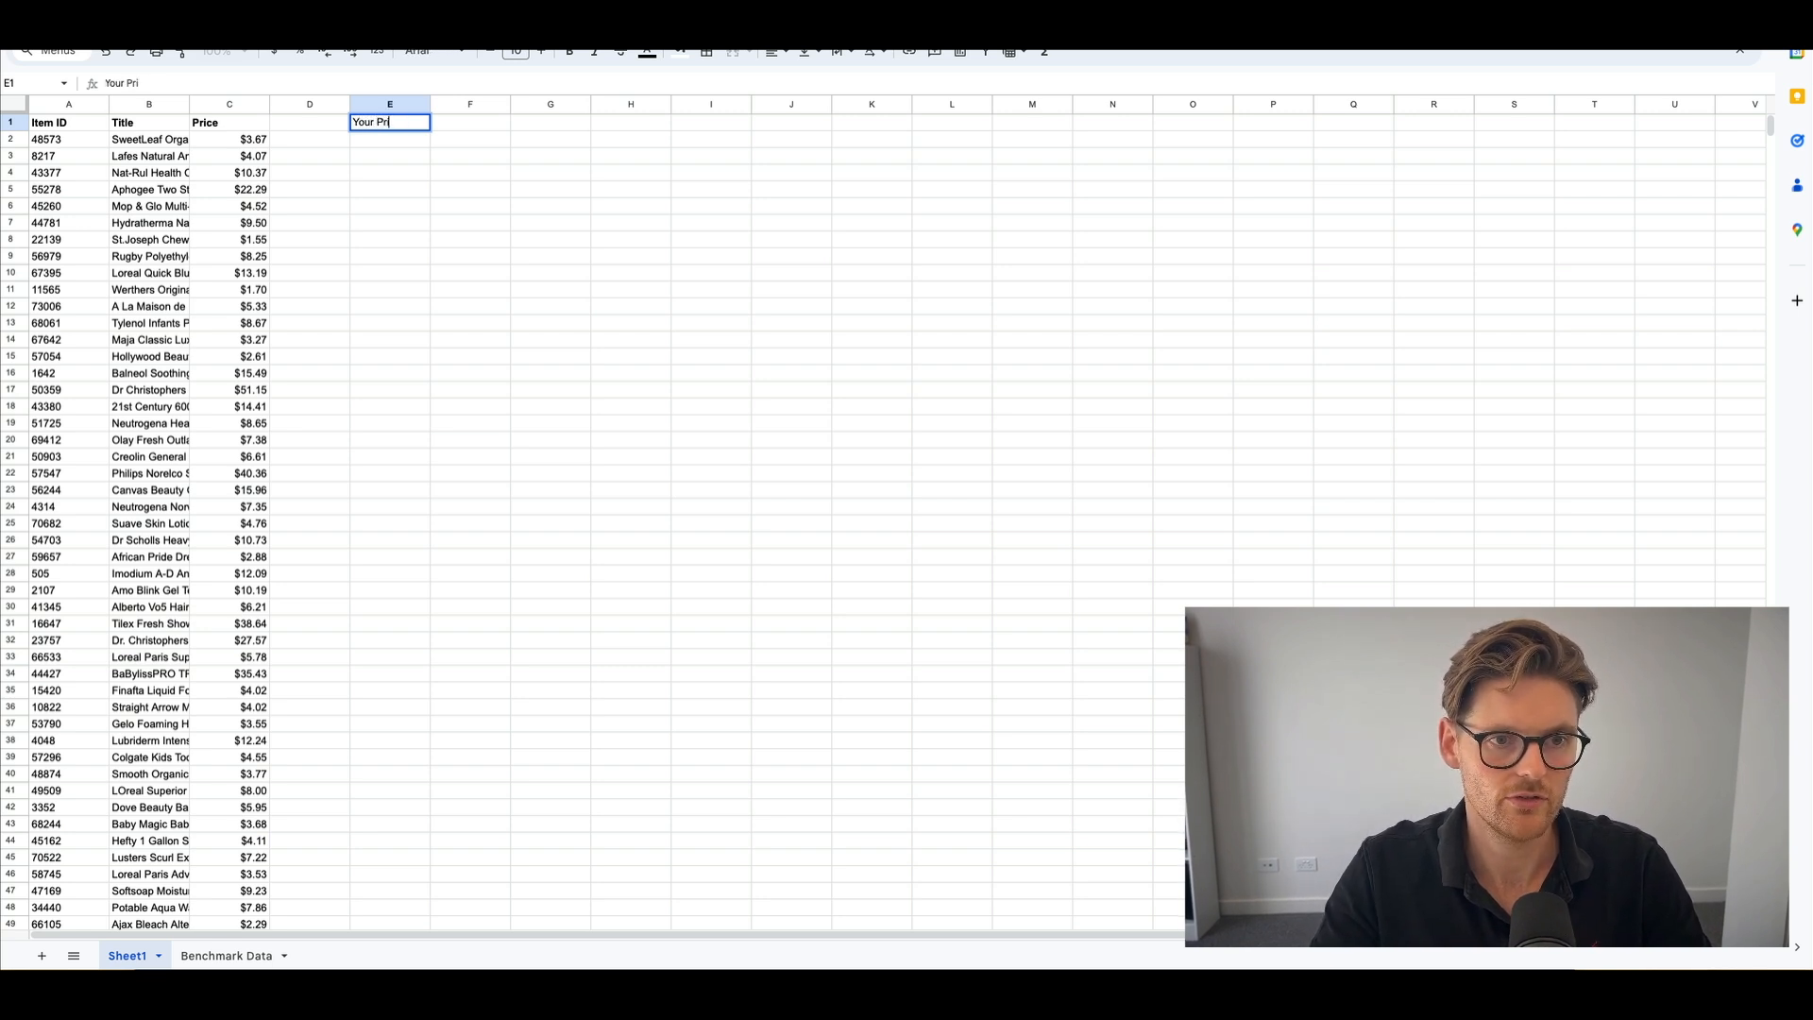
pyautogui.write('ice')
pyautogui.press('Tab')
pyautogui.write('Be')
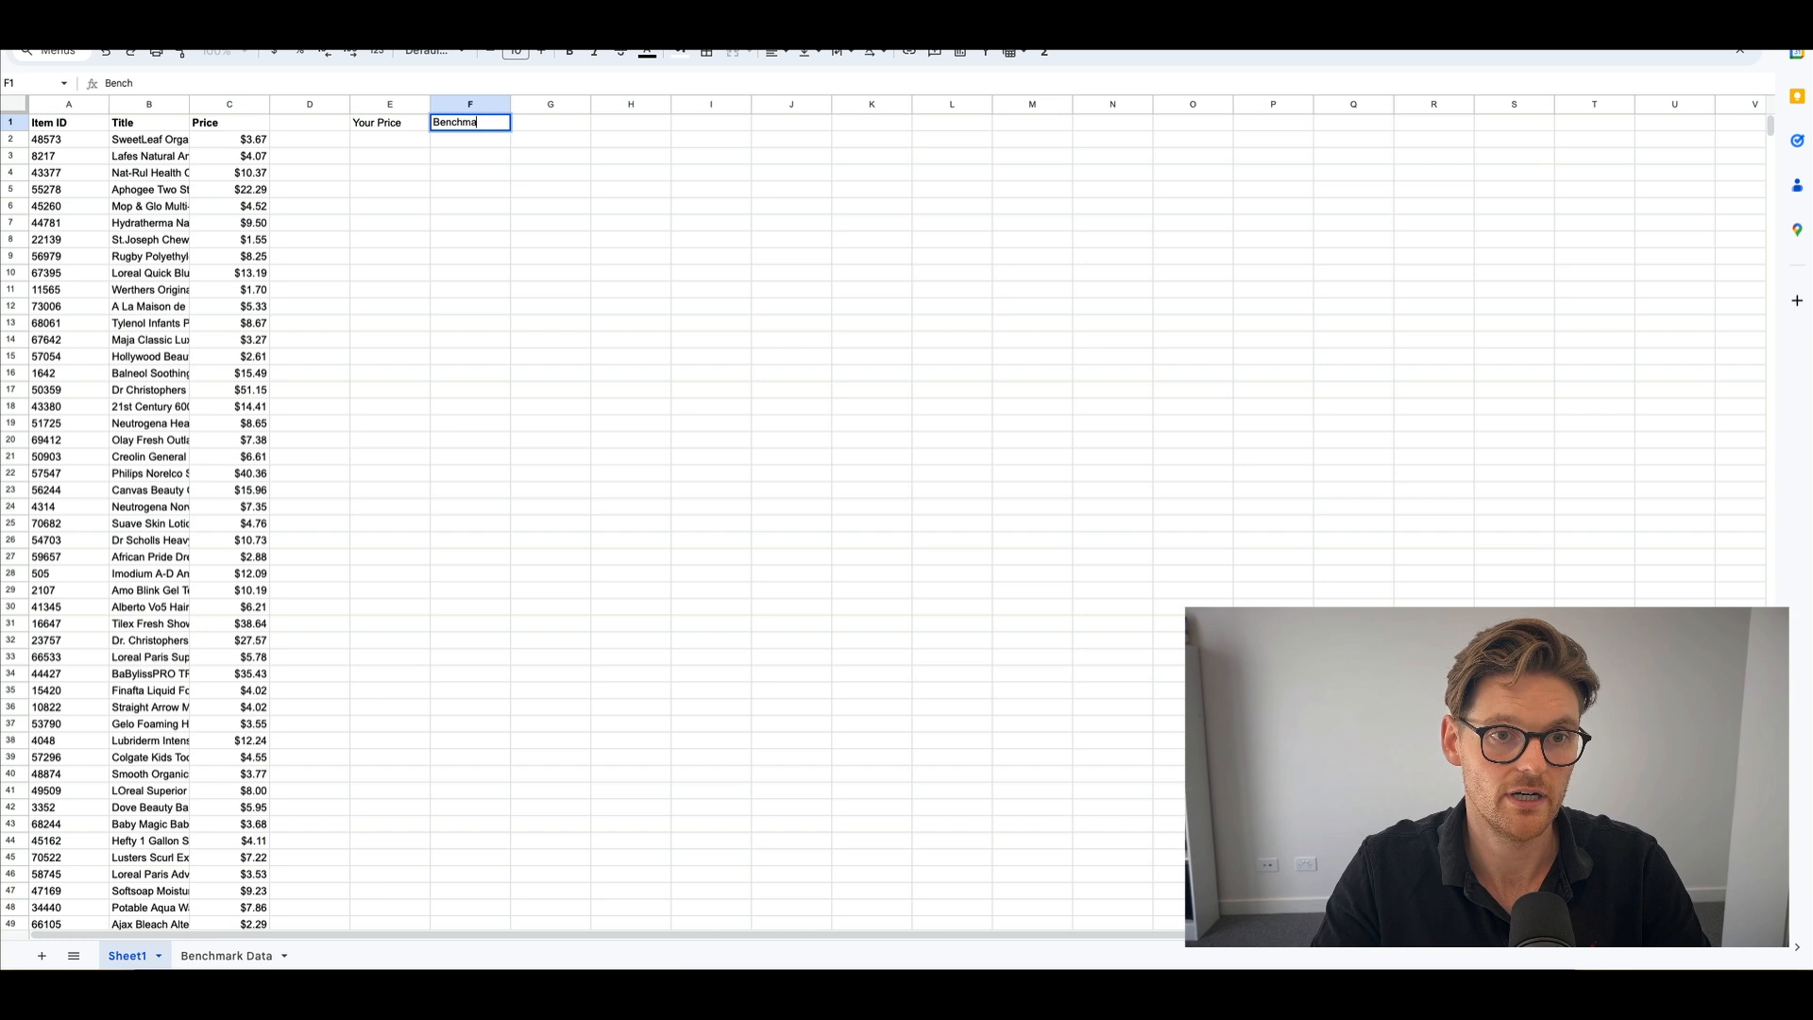
pyautogui.write('nchmark Price')
pyautogui.press('Tab')
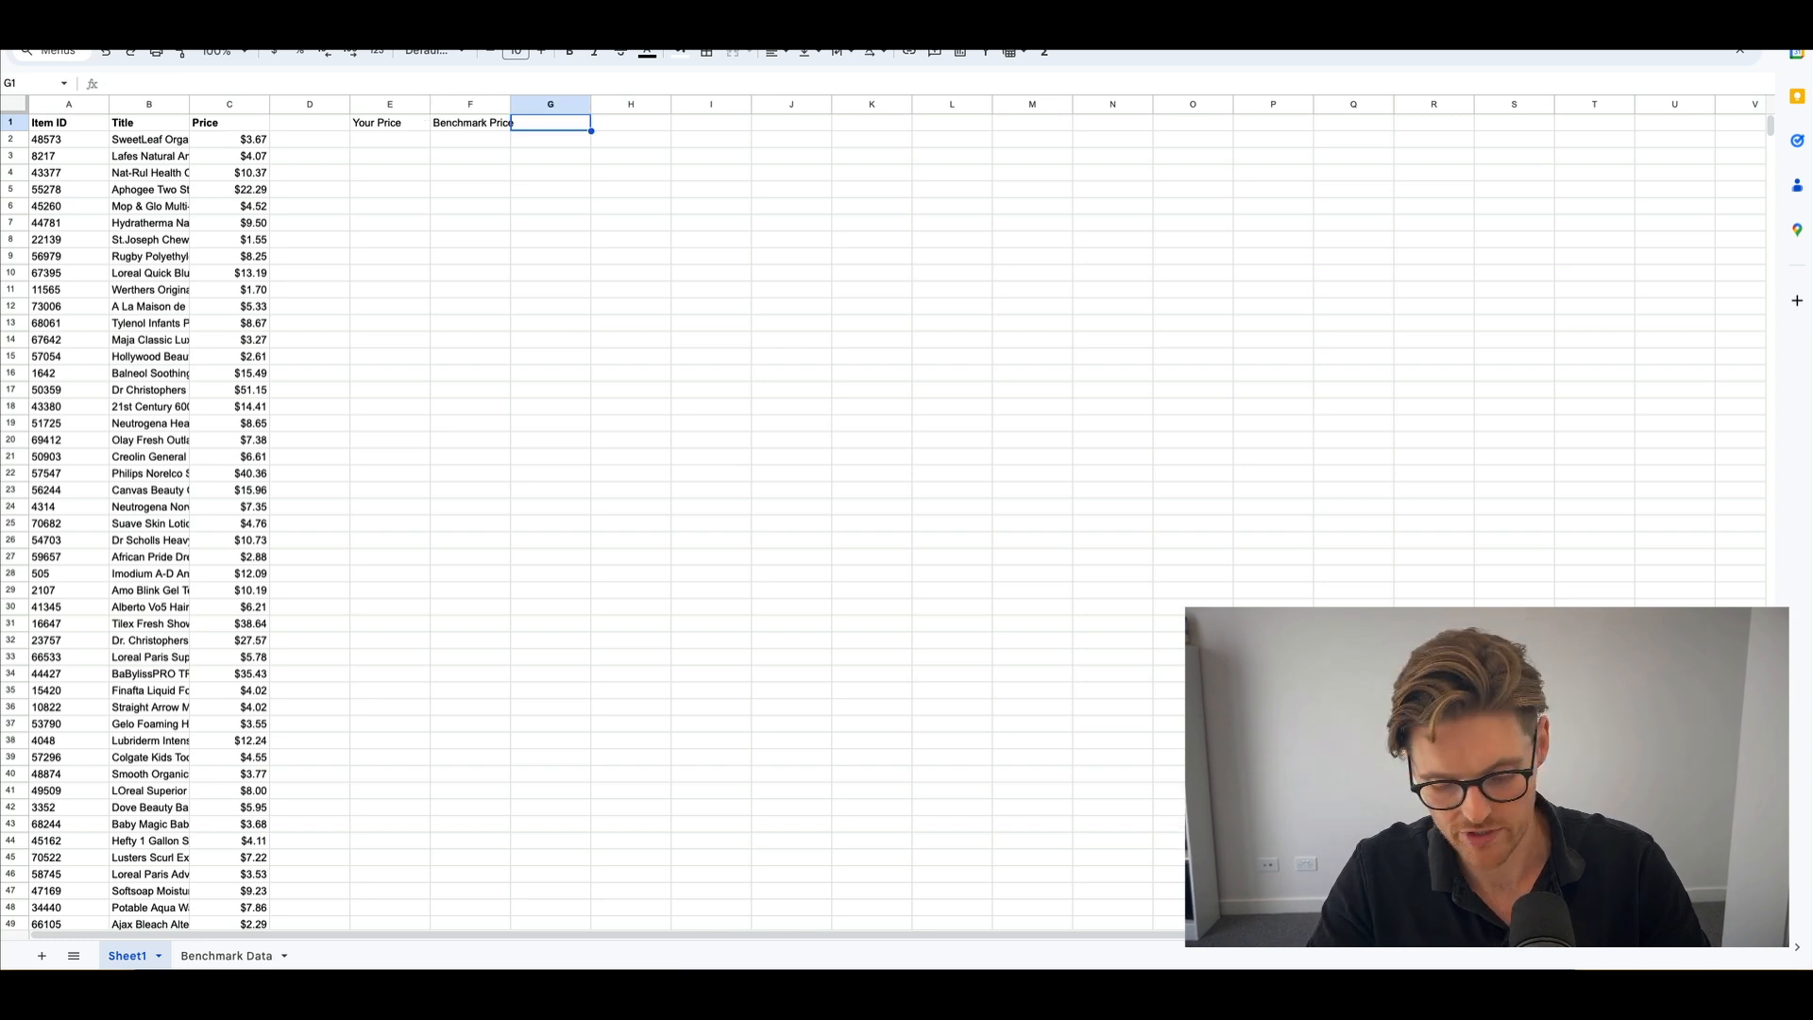
pyautogui.write('% Difference')
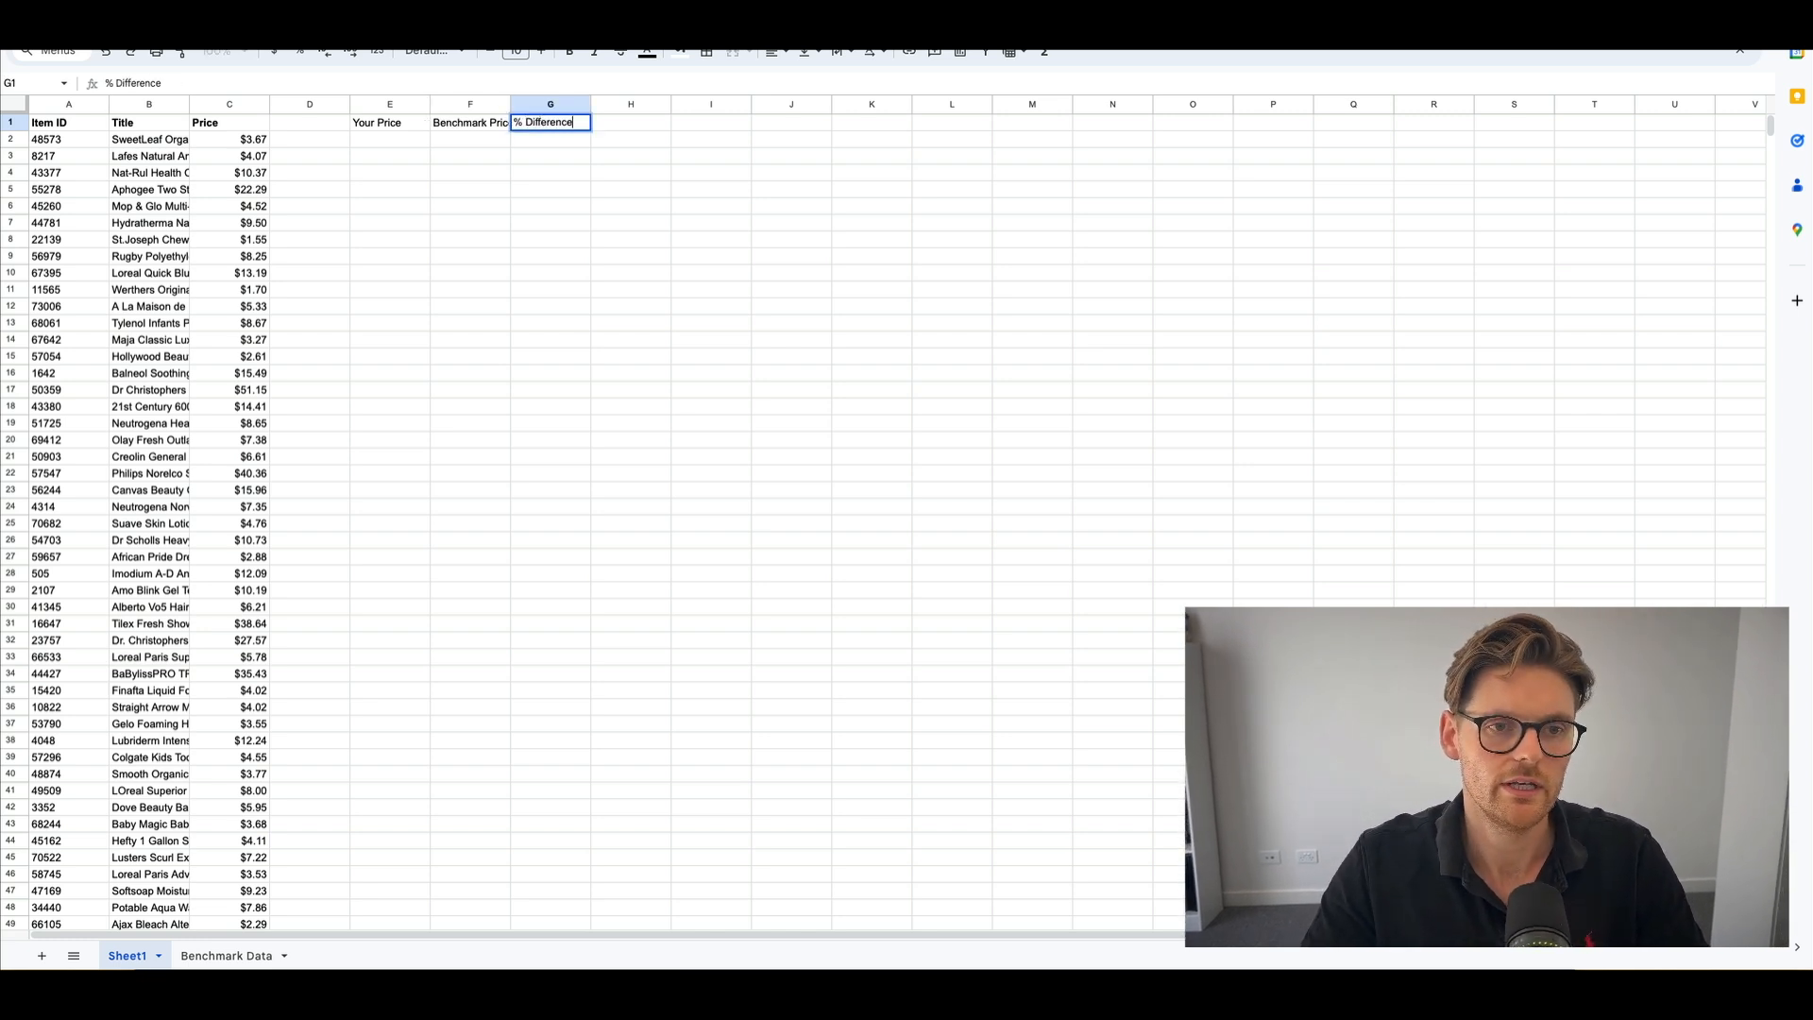
pyautogui.press('Tab')
# Make the three new headers in E1:G1 bold and widen the Your Price column slightly.
pyautogui.moveTo(409, 129); pyautogui.dragTo(540, 132)
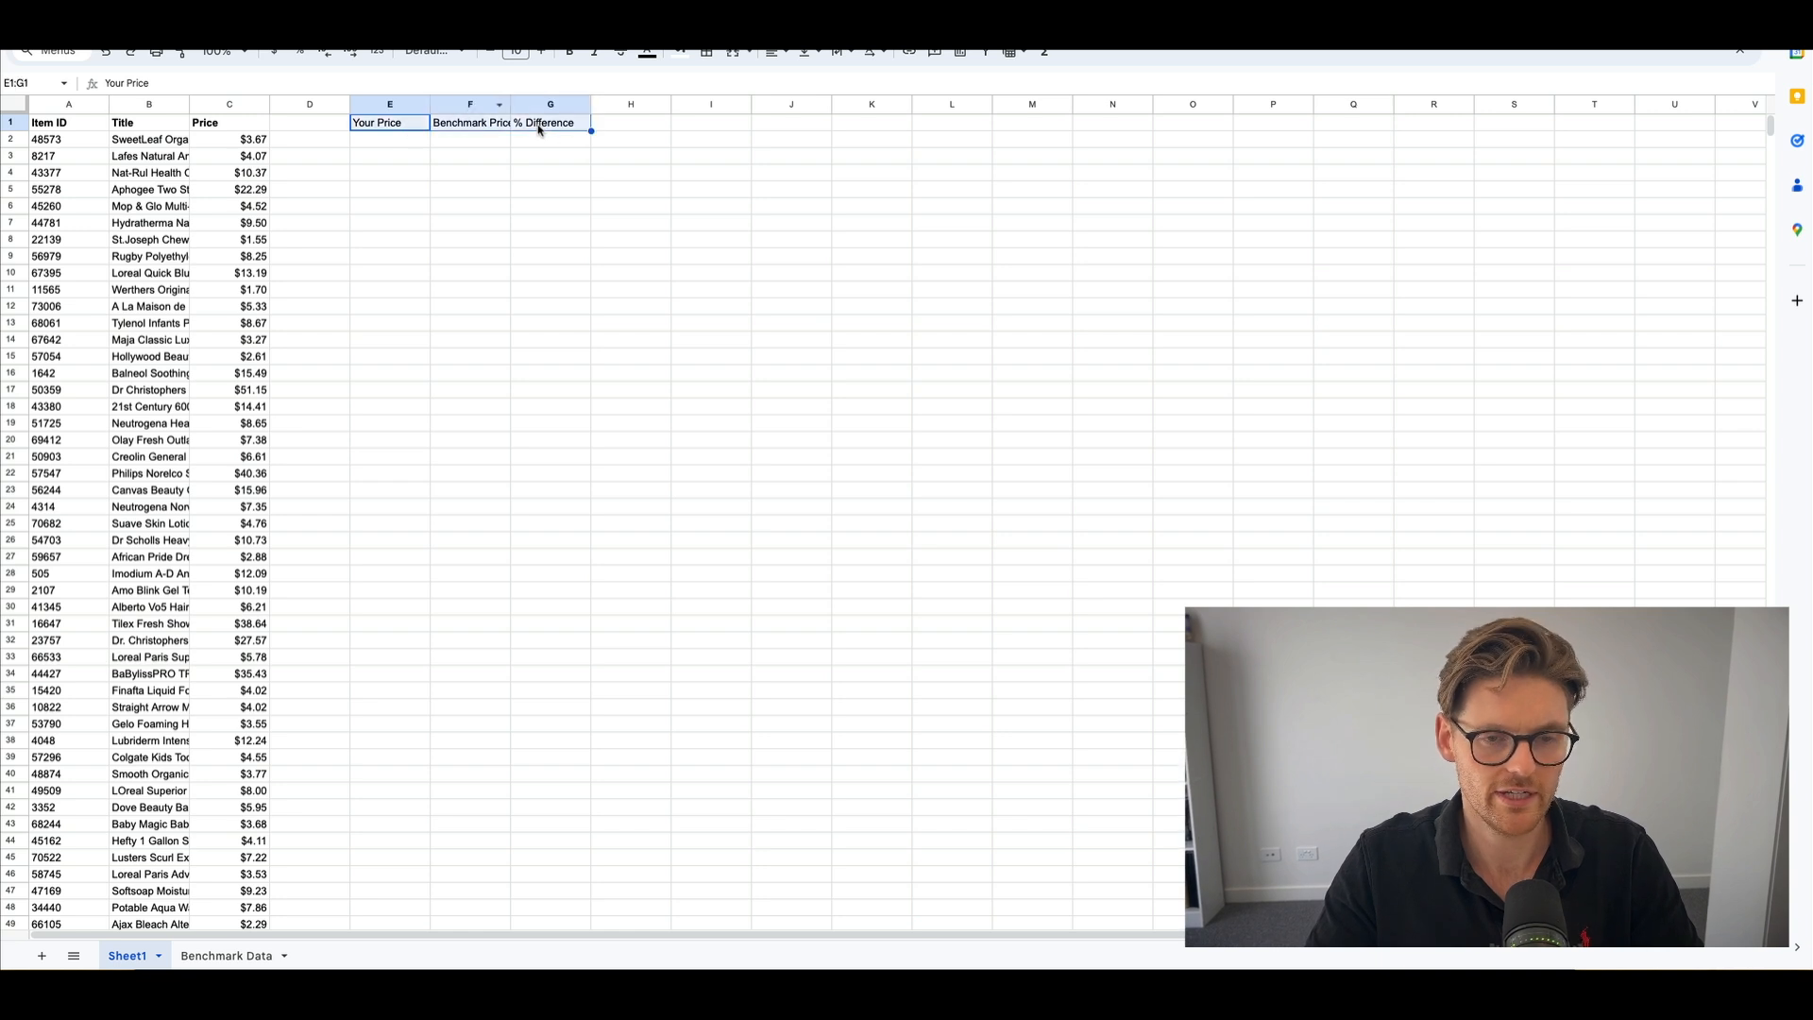
pyautogui.hotkey('ctrl', 'b')
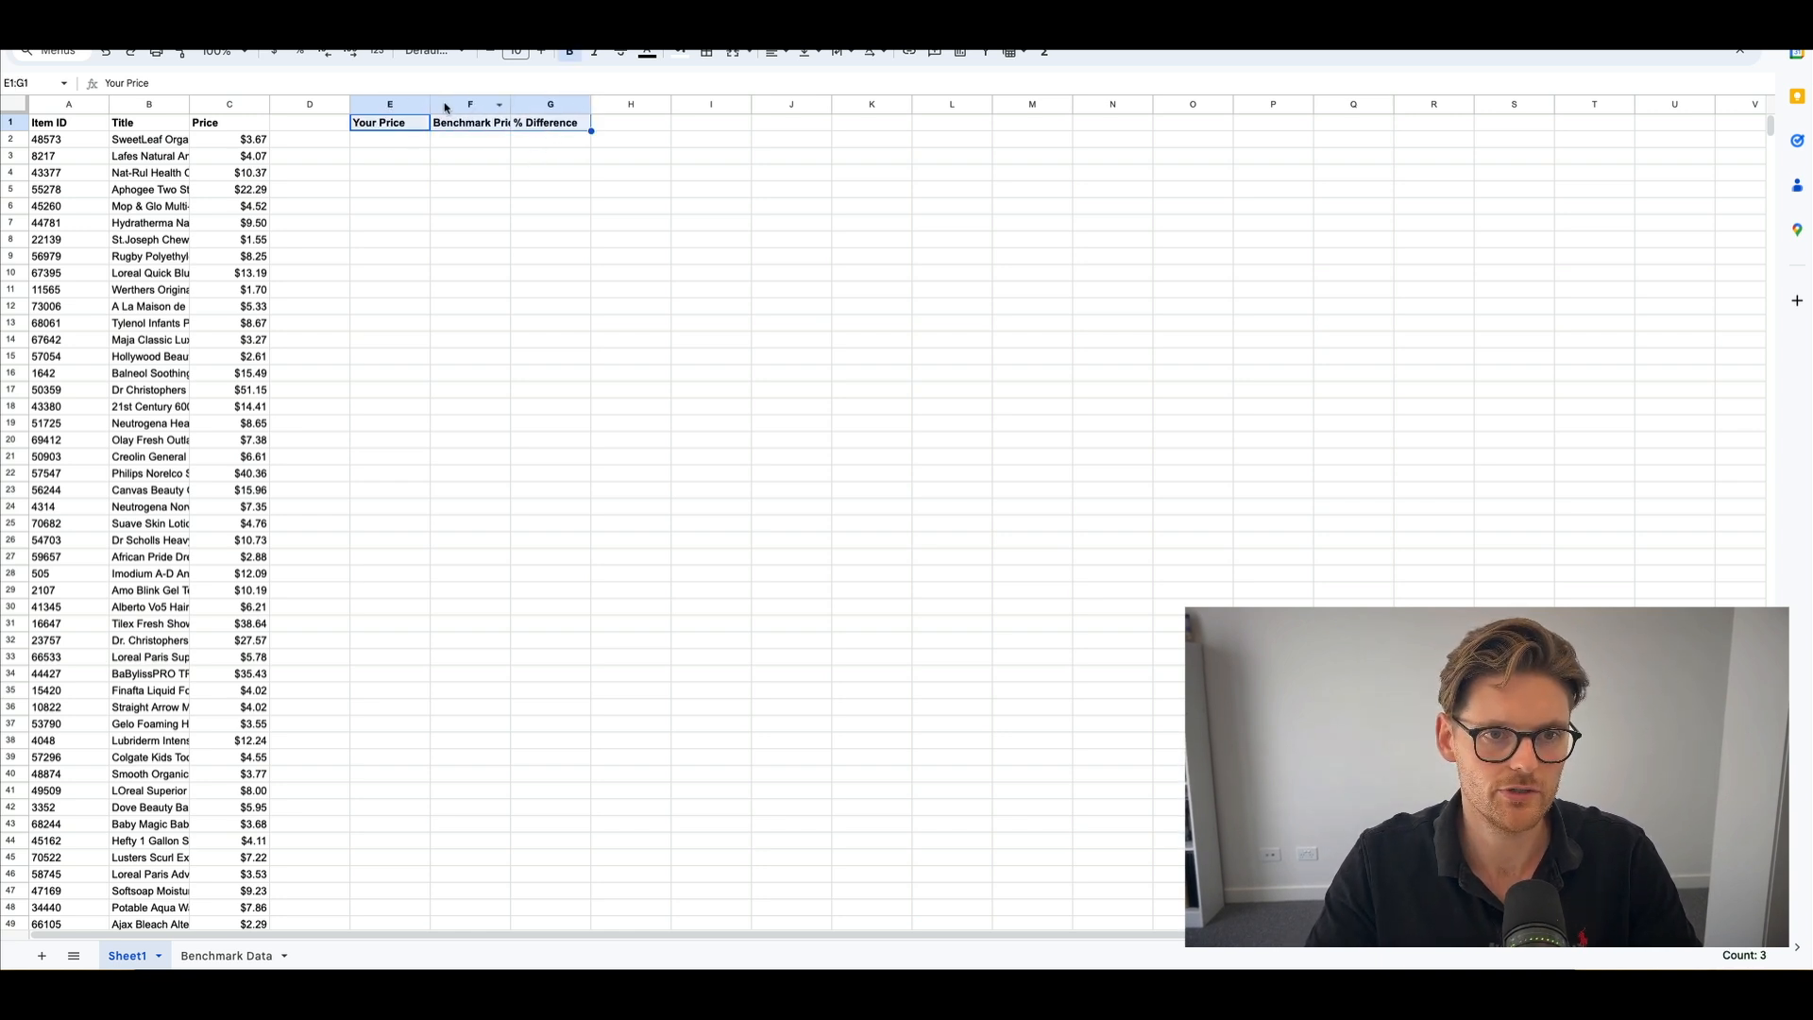
pyautogui.moveTo(430, 104); pyautogui.dragTo(441, 104)
# Start a VLOOKUP formula in E2 that looks up item IDs A2:A in columns A:E of the Benchmark Data sheet.
pyautogui.click(207, 143)
pyautogui.click(415, 141)
pyautogui.write('=VLOOKUP(')
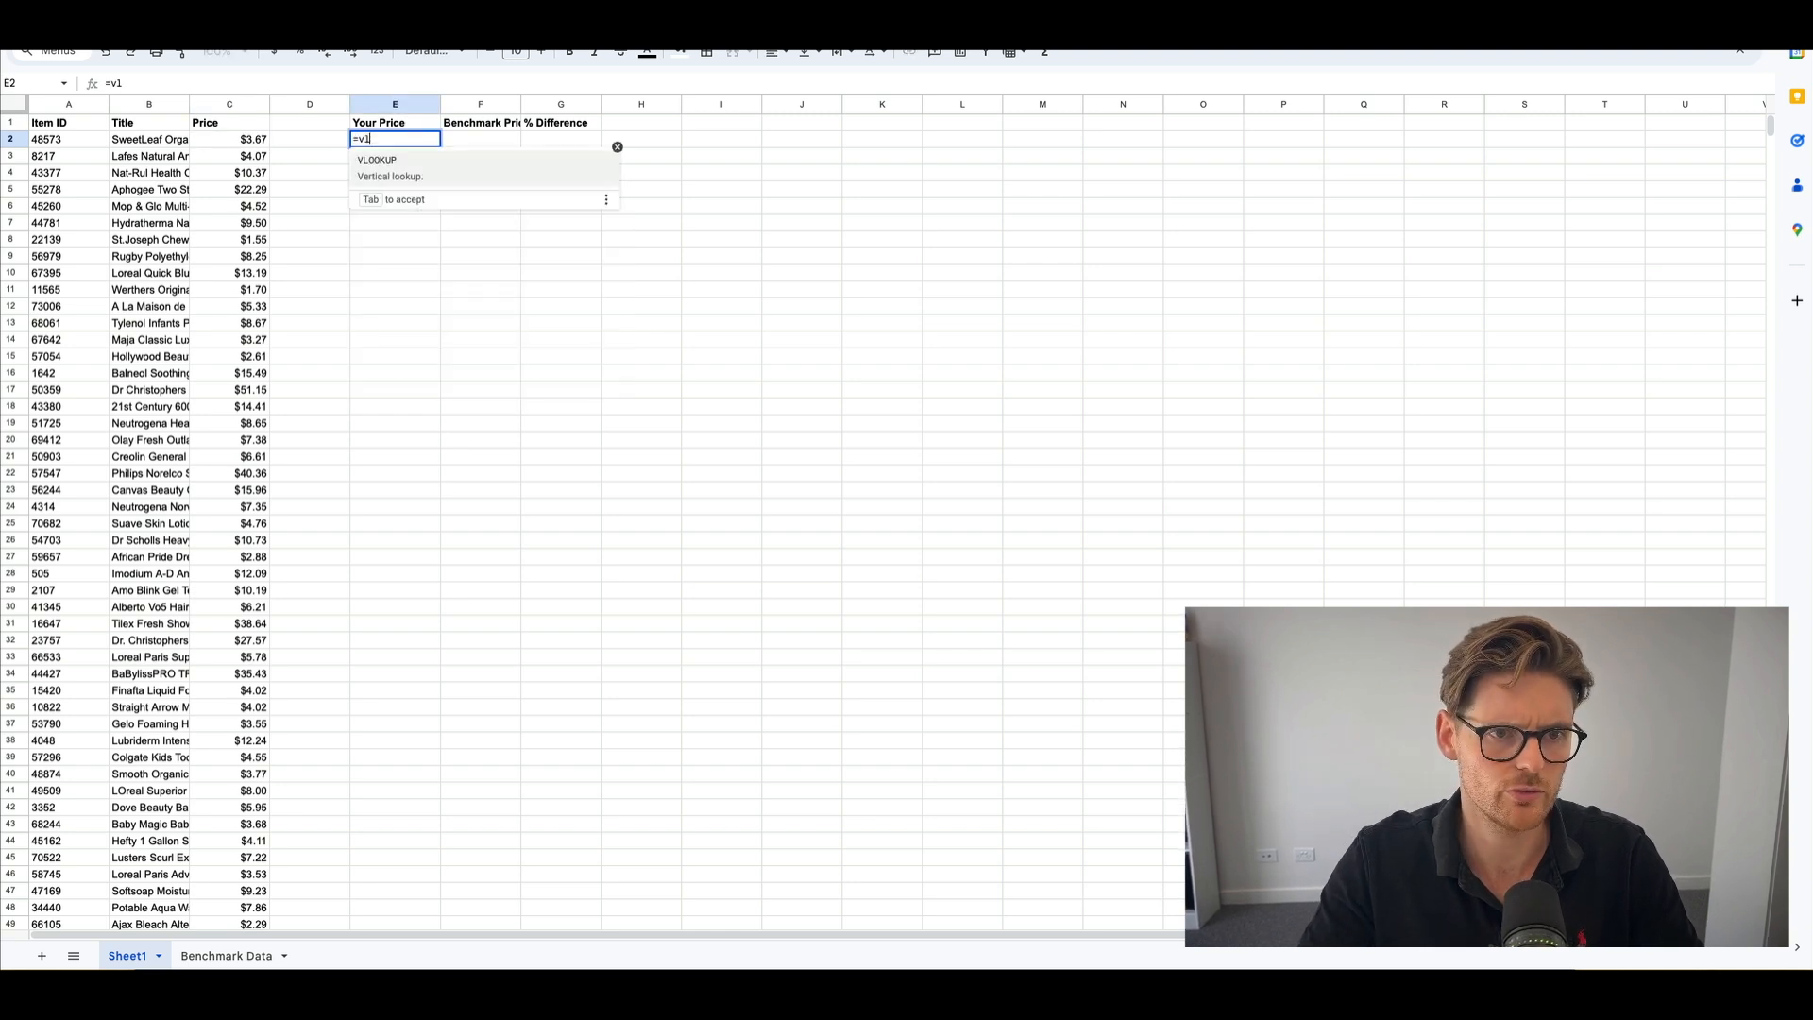
pyautogui.click(66, 140)
pyautogui.write(':A')
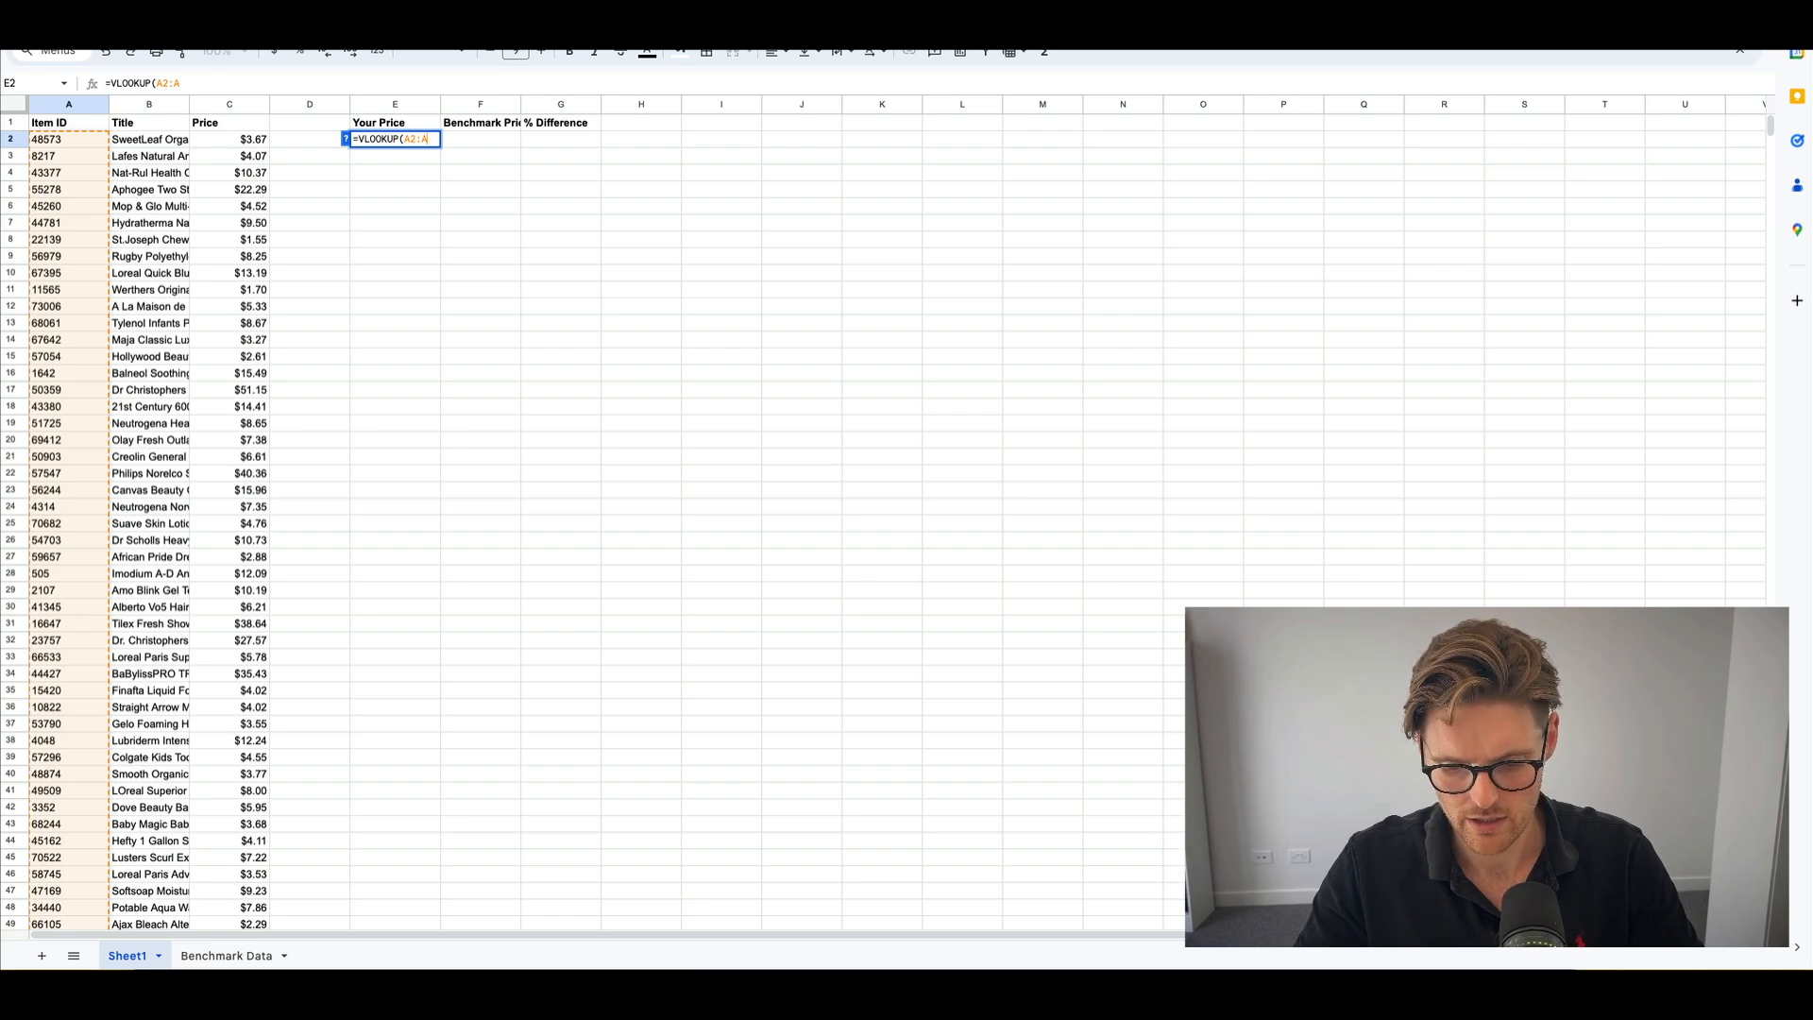
pyautogui.write(',')
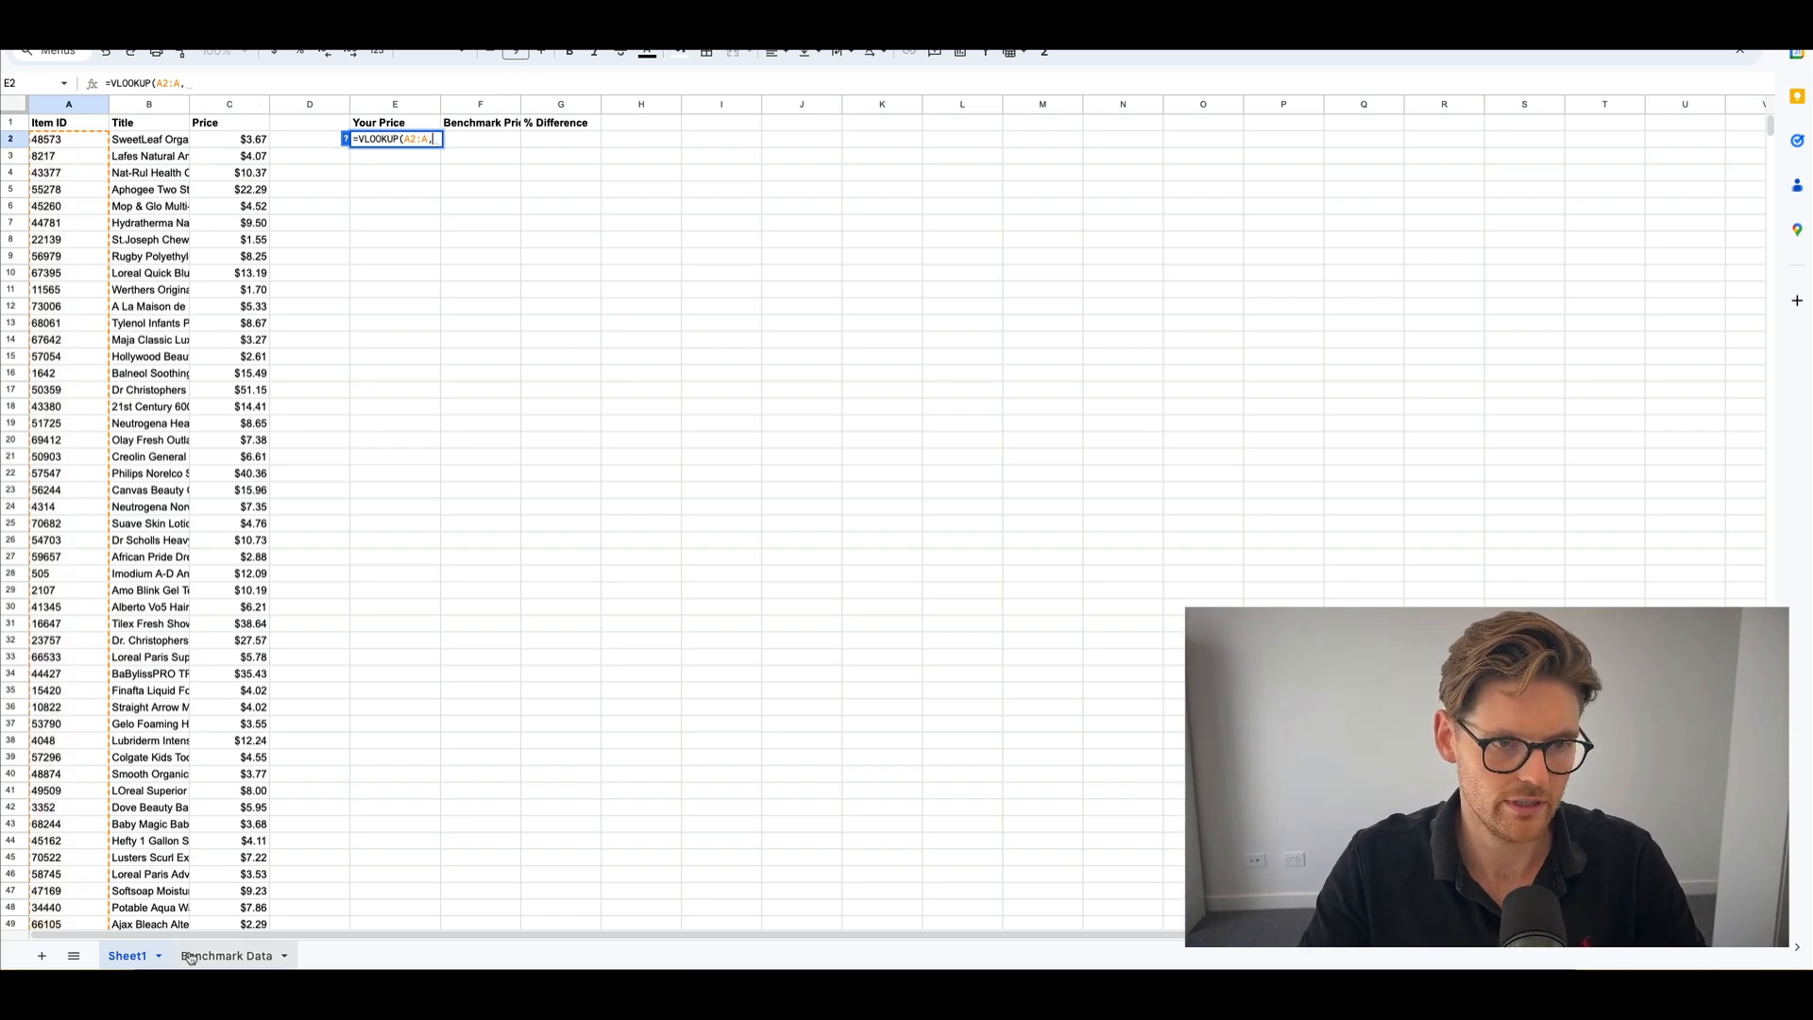
pyautogui.click(227, 955)
pyautogui.moveTo(74, 109); pyautogui.dragTo(444, 112)
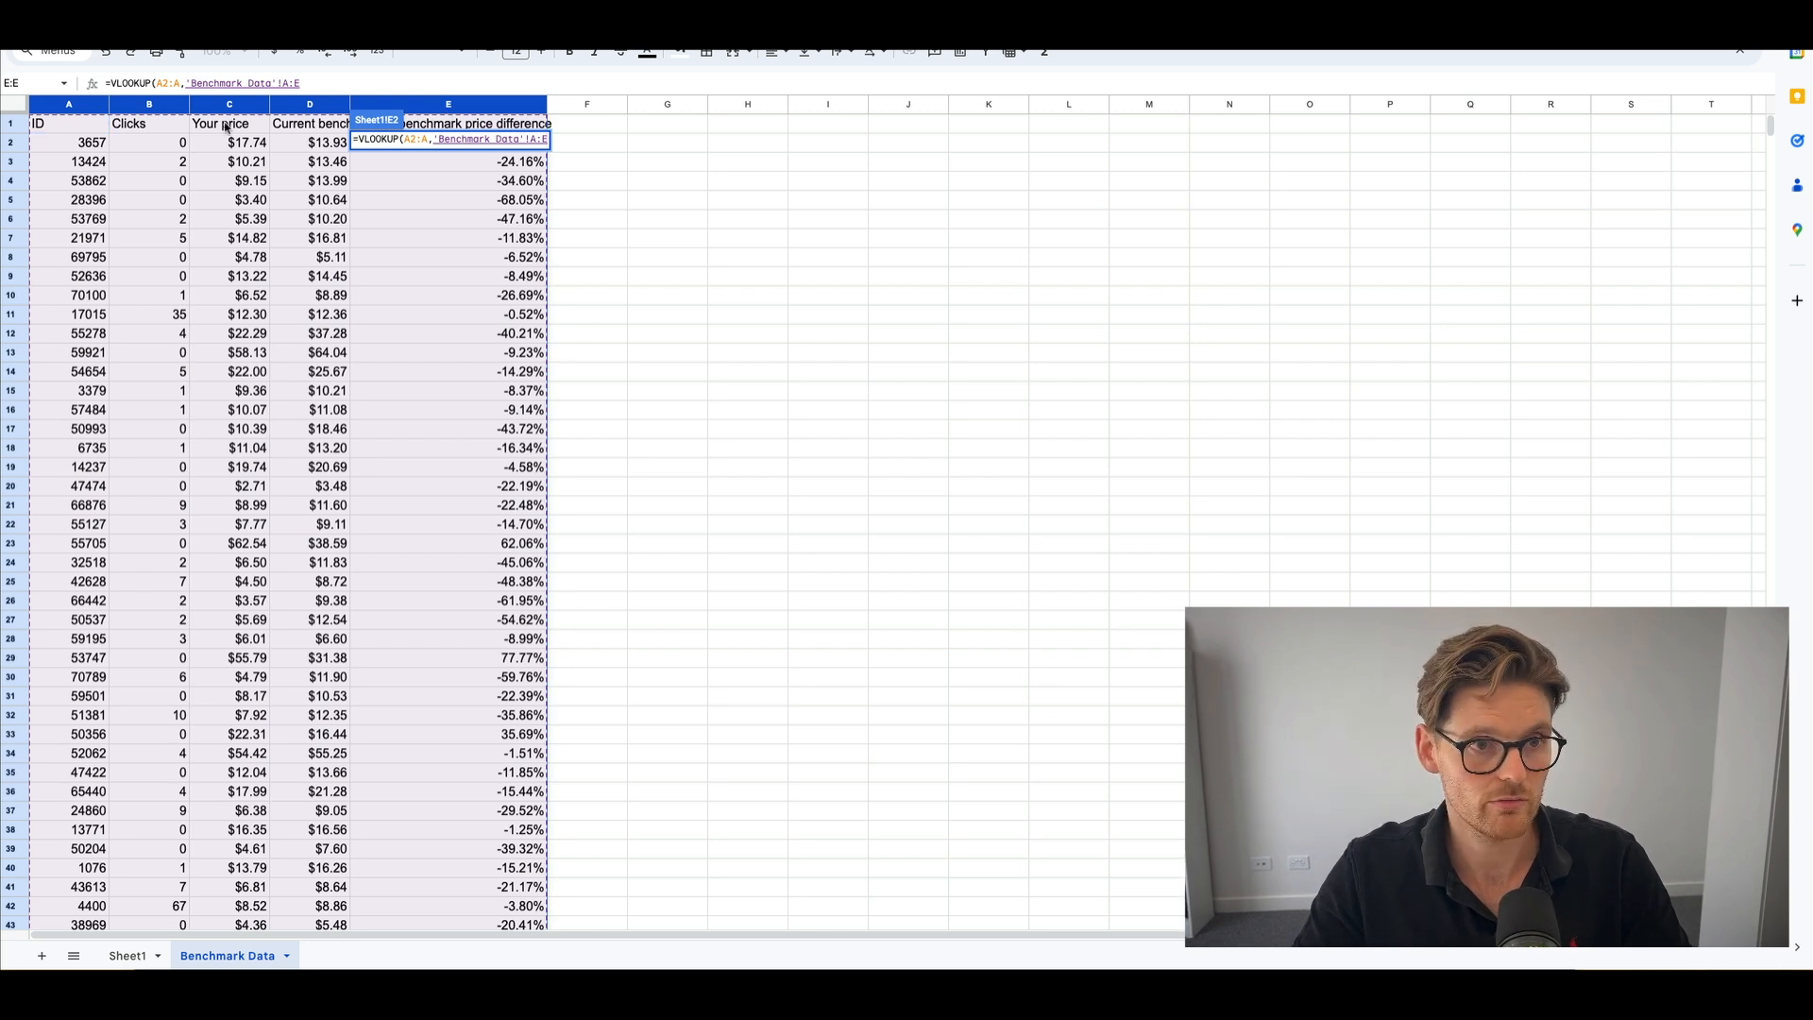
# Complete the lookup with column index 3 and FALSE, and wrap it in ArrayFormula and IFERROR.
pyautogui.write(',3,FL')
pyautogui.press('BackSpace')
pyautogui.press('BackSpace')
pyautogui.write('FALSE)')
pyautogui.hotkey('ctrl', 'shift', 'Return')
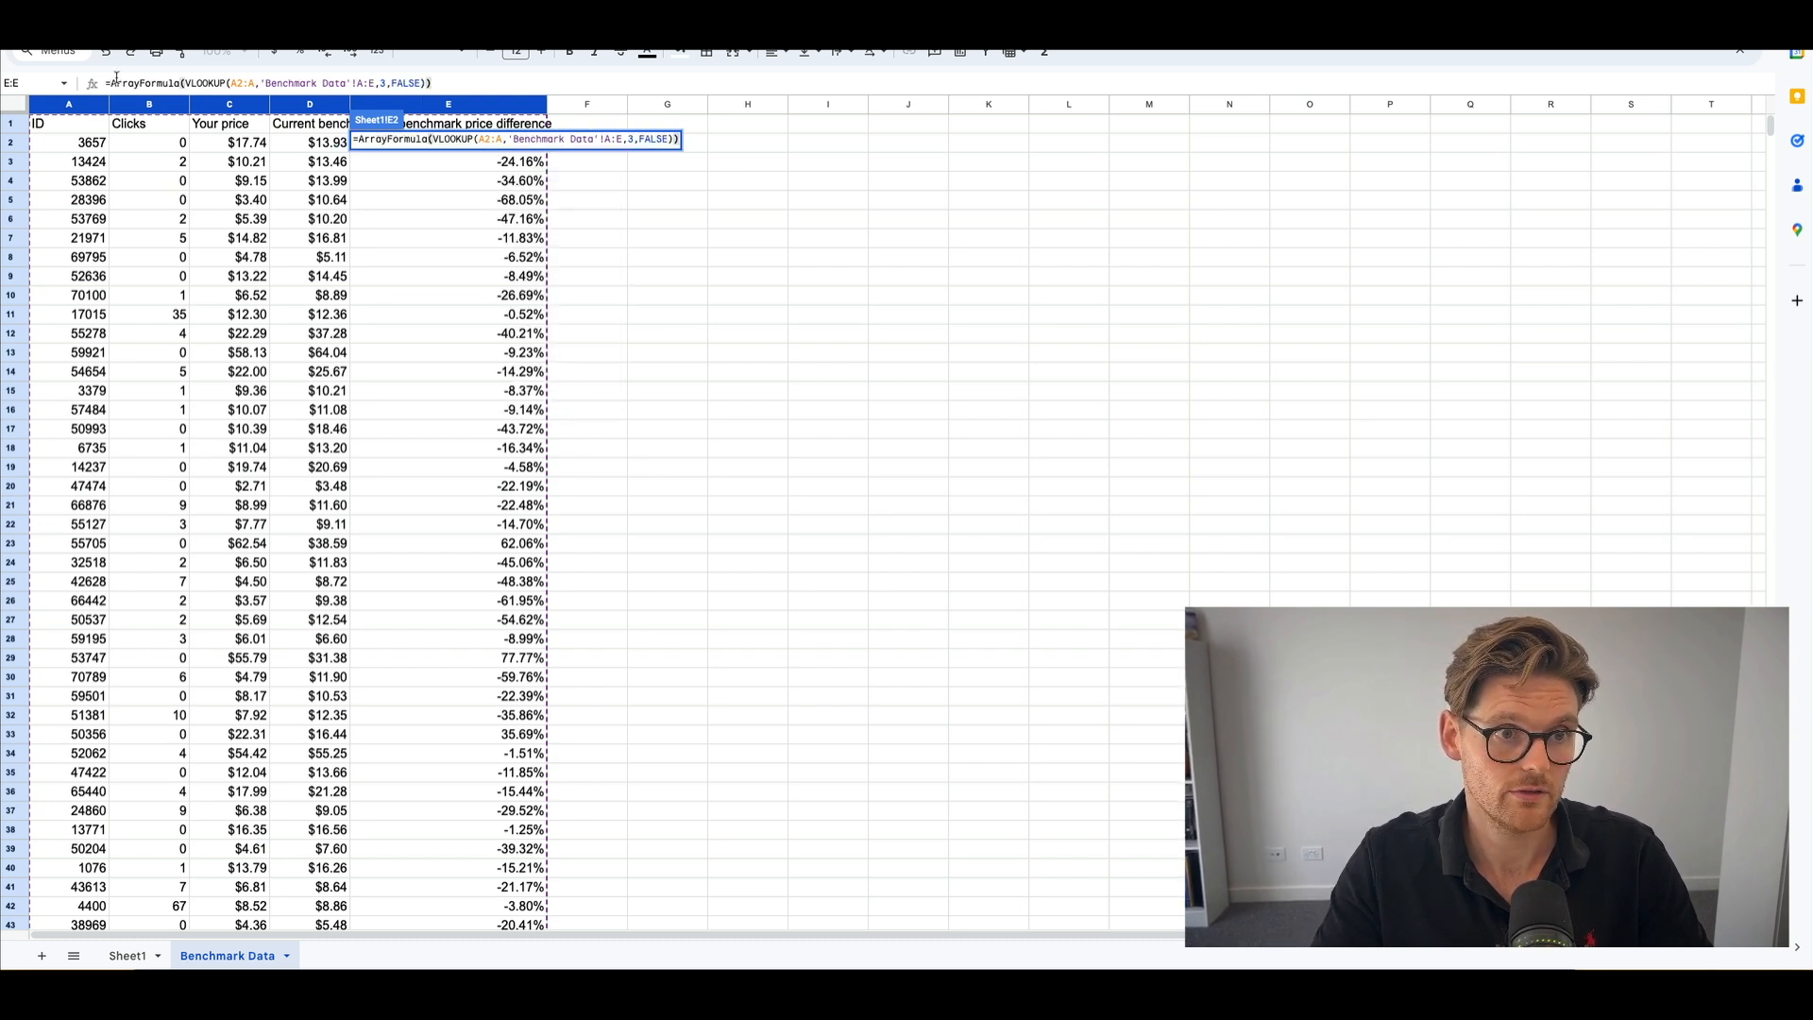
pyautogui.click(186, 83)
pyautogui.write('iferror(')
pyautogui.press('Return')
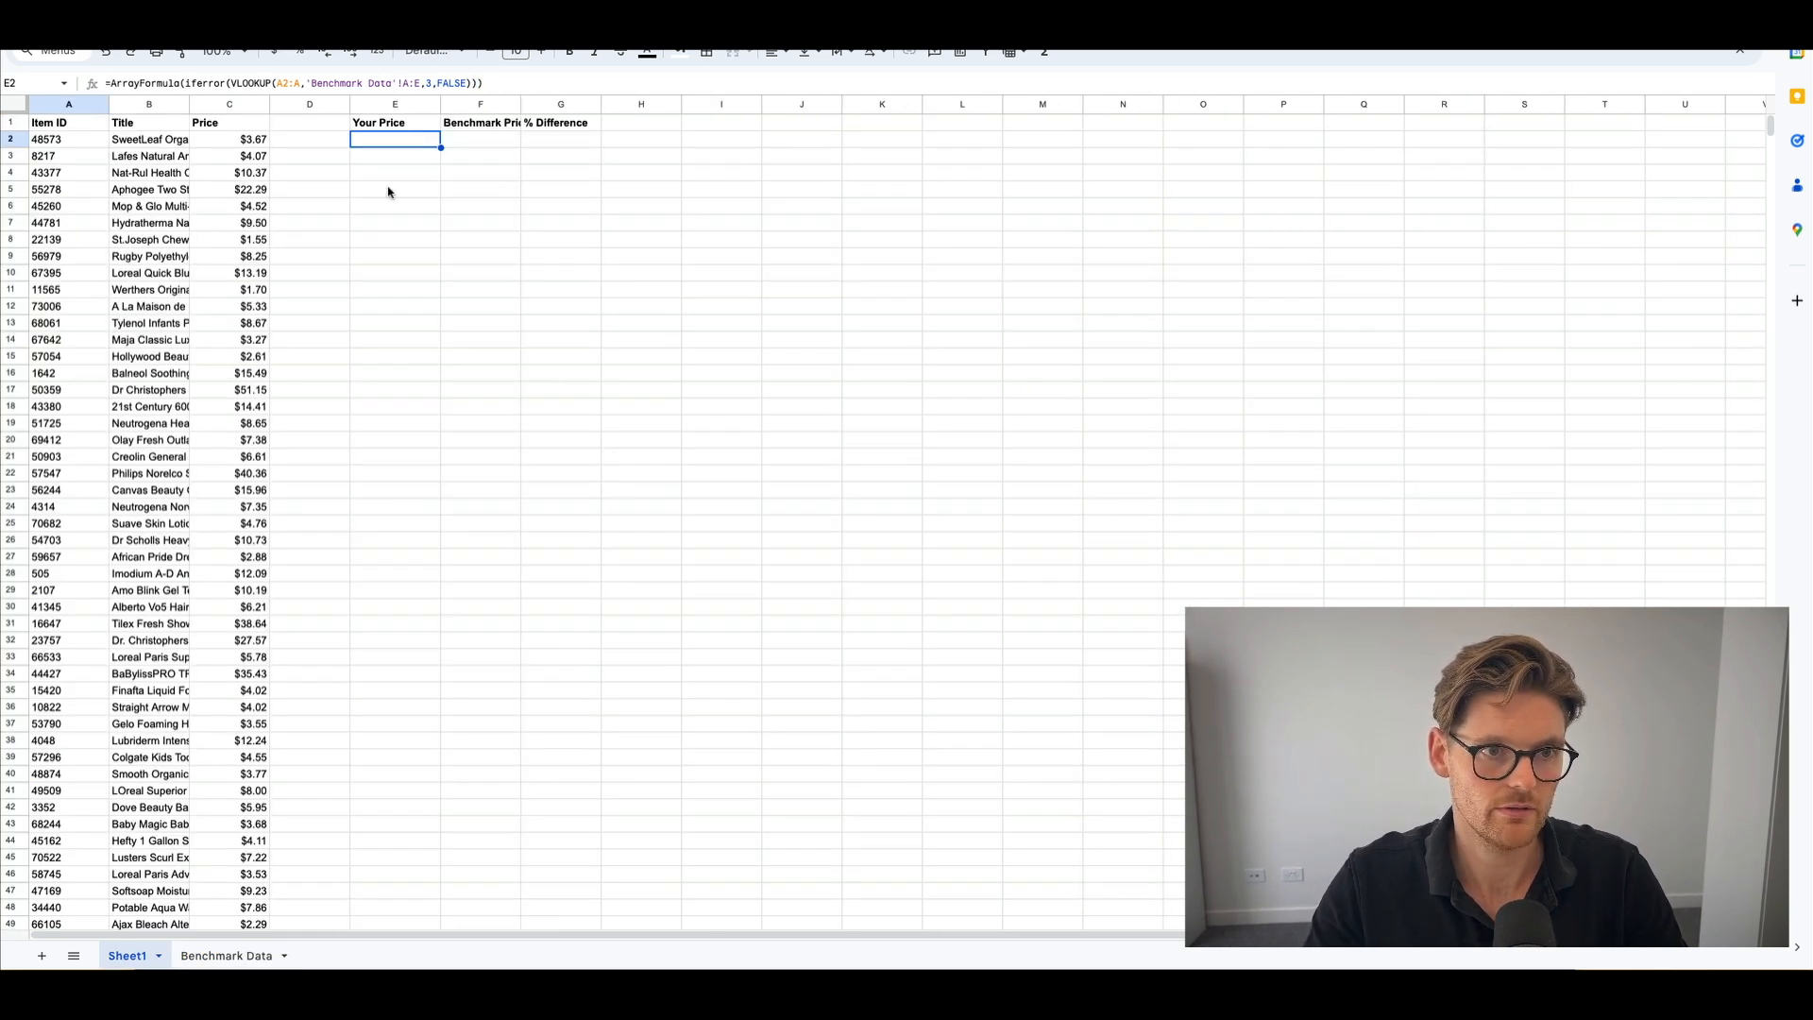
# Format the Item ID column on Sheet1 and the ID column on Benchmark Data as plain text.
pyautogui.scroll(-20, 401, 243)
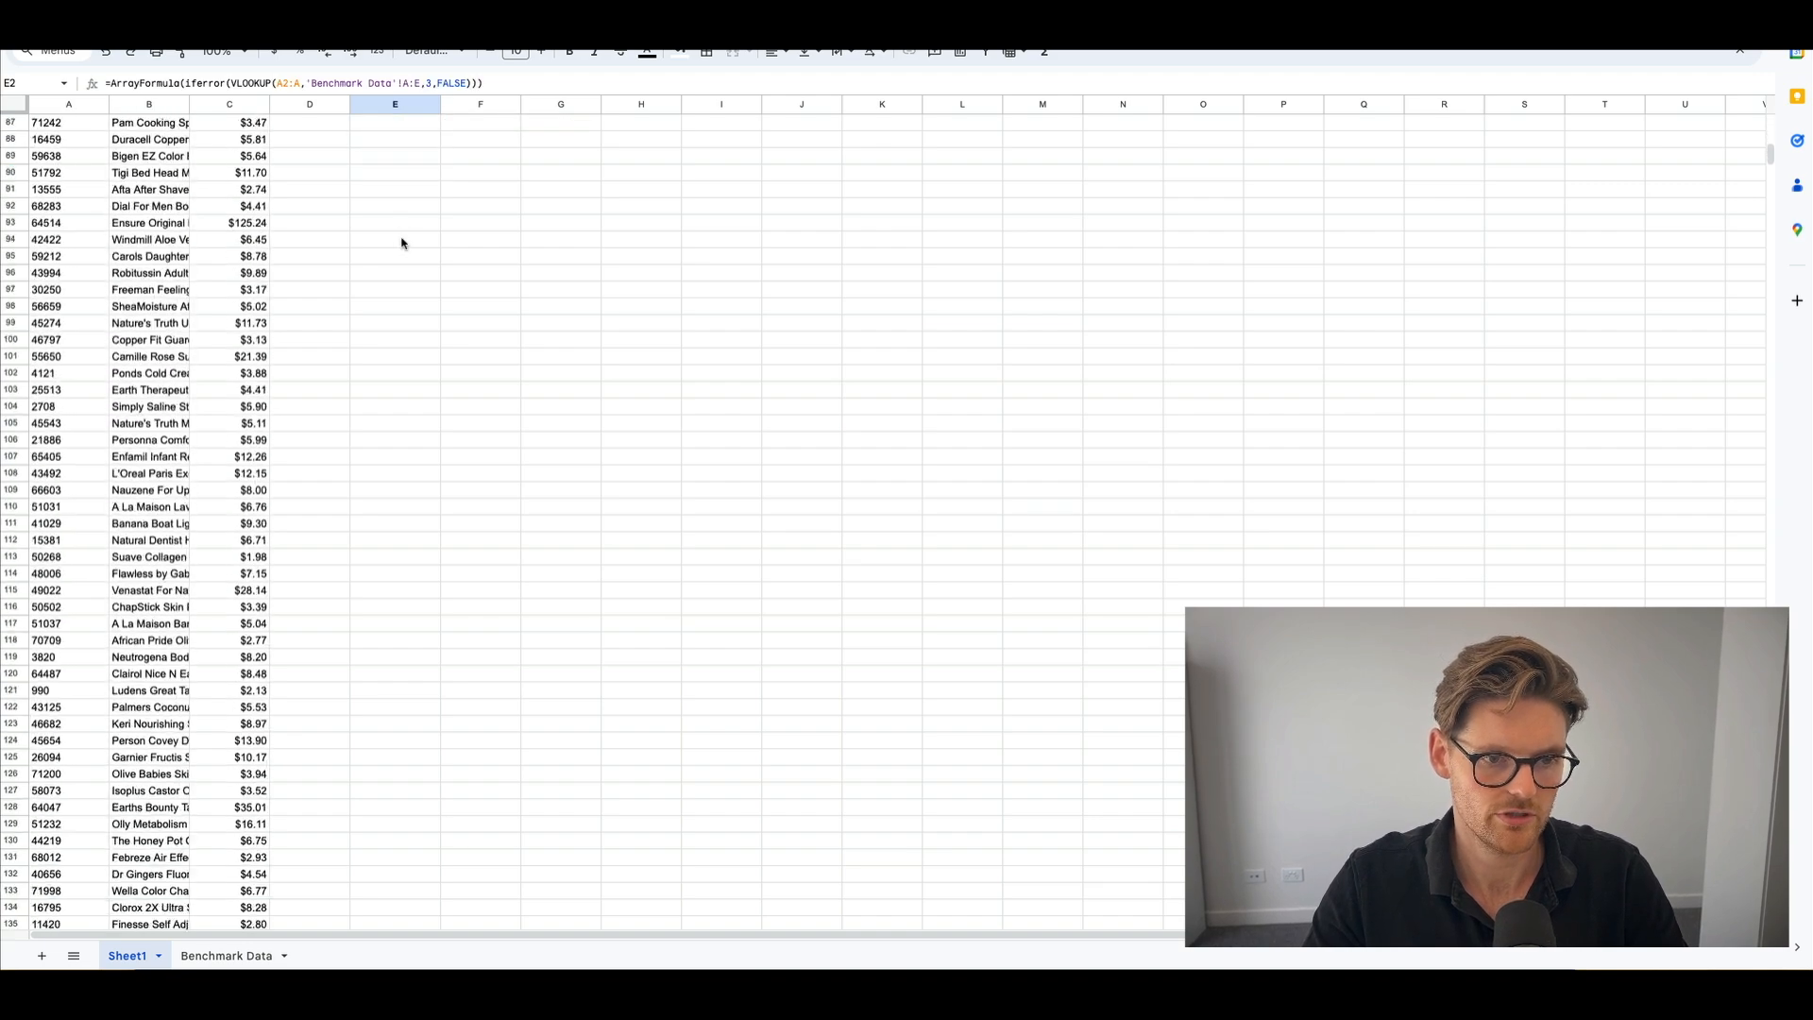
pyautogui.moveTo(1771, 184); pyautogui.dragTo(1771, 121)
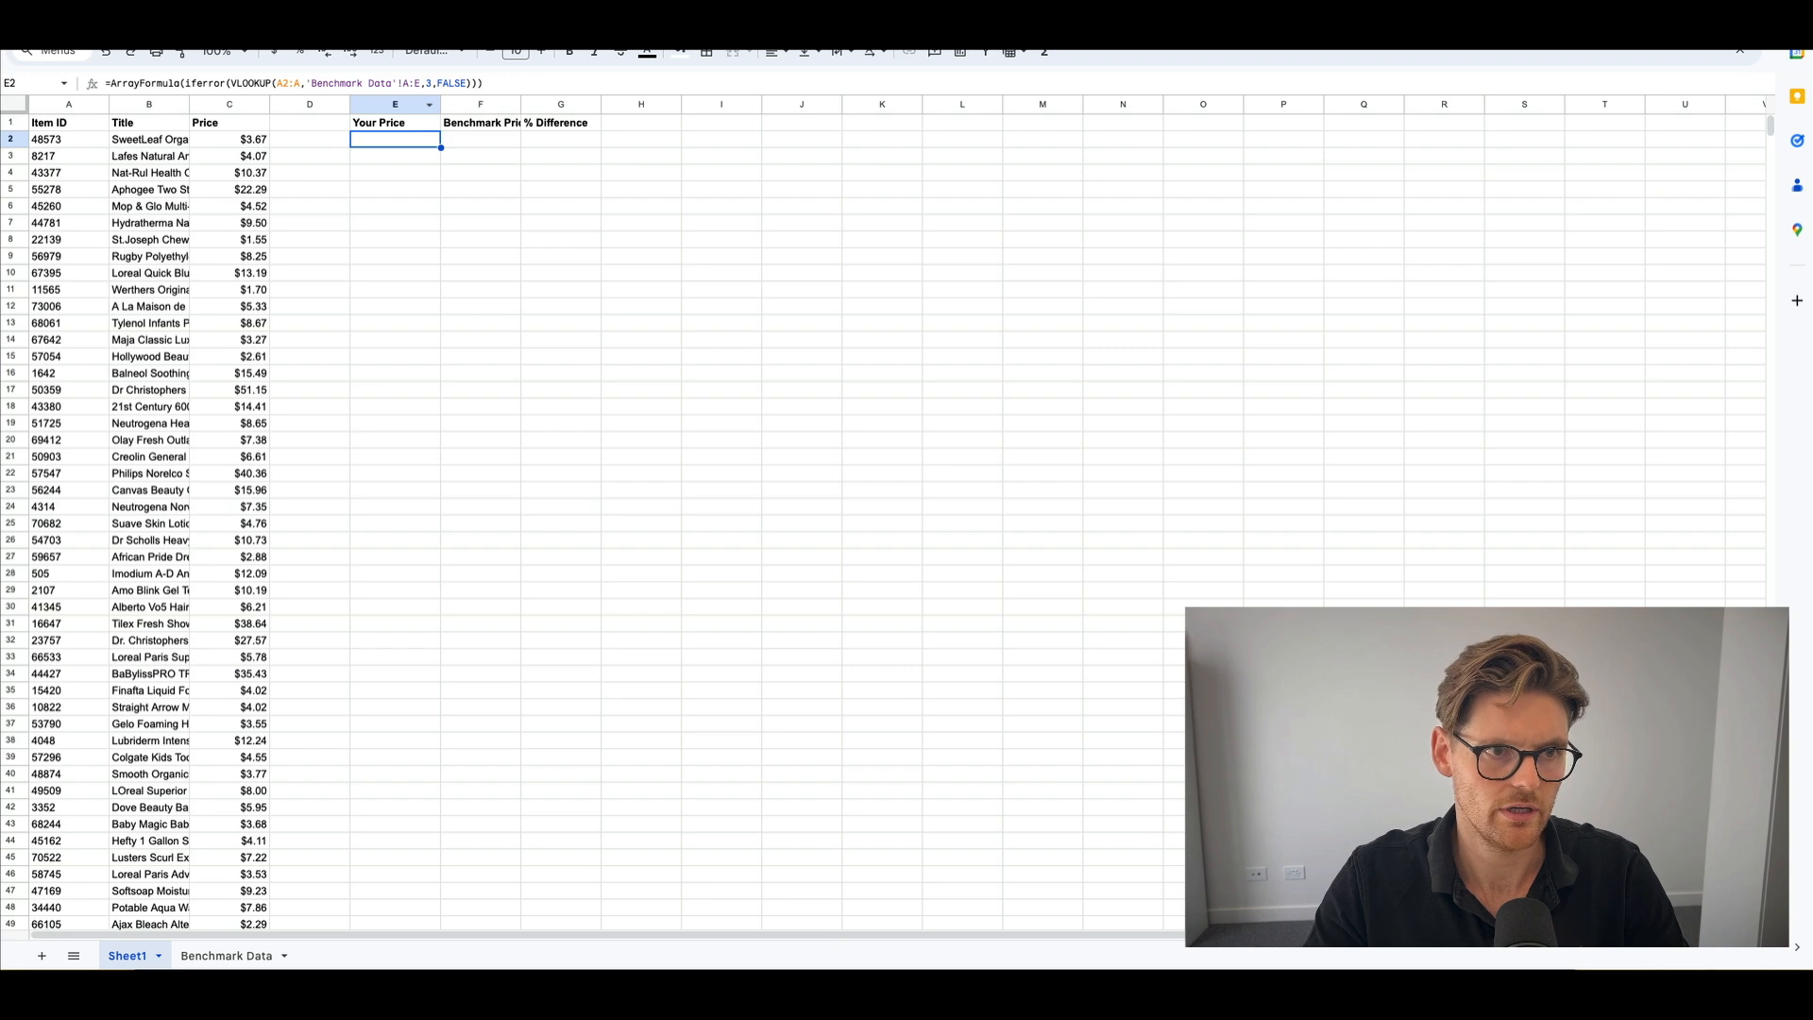
pyautogui.click(45, 104)
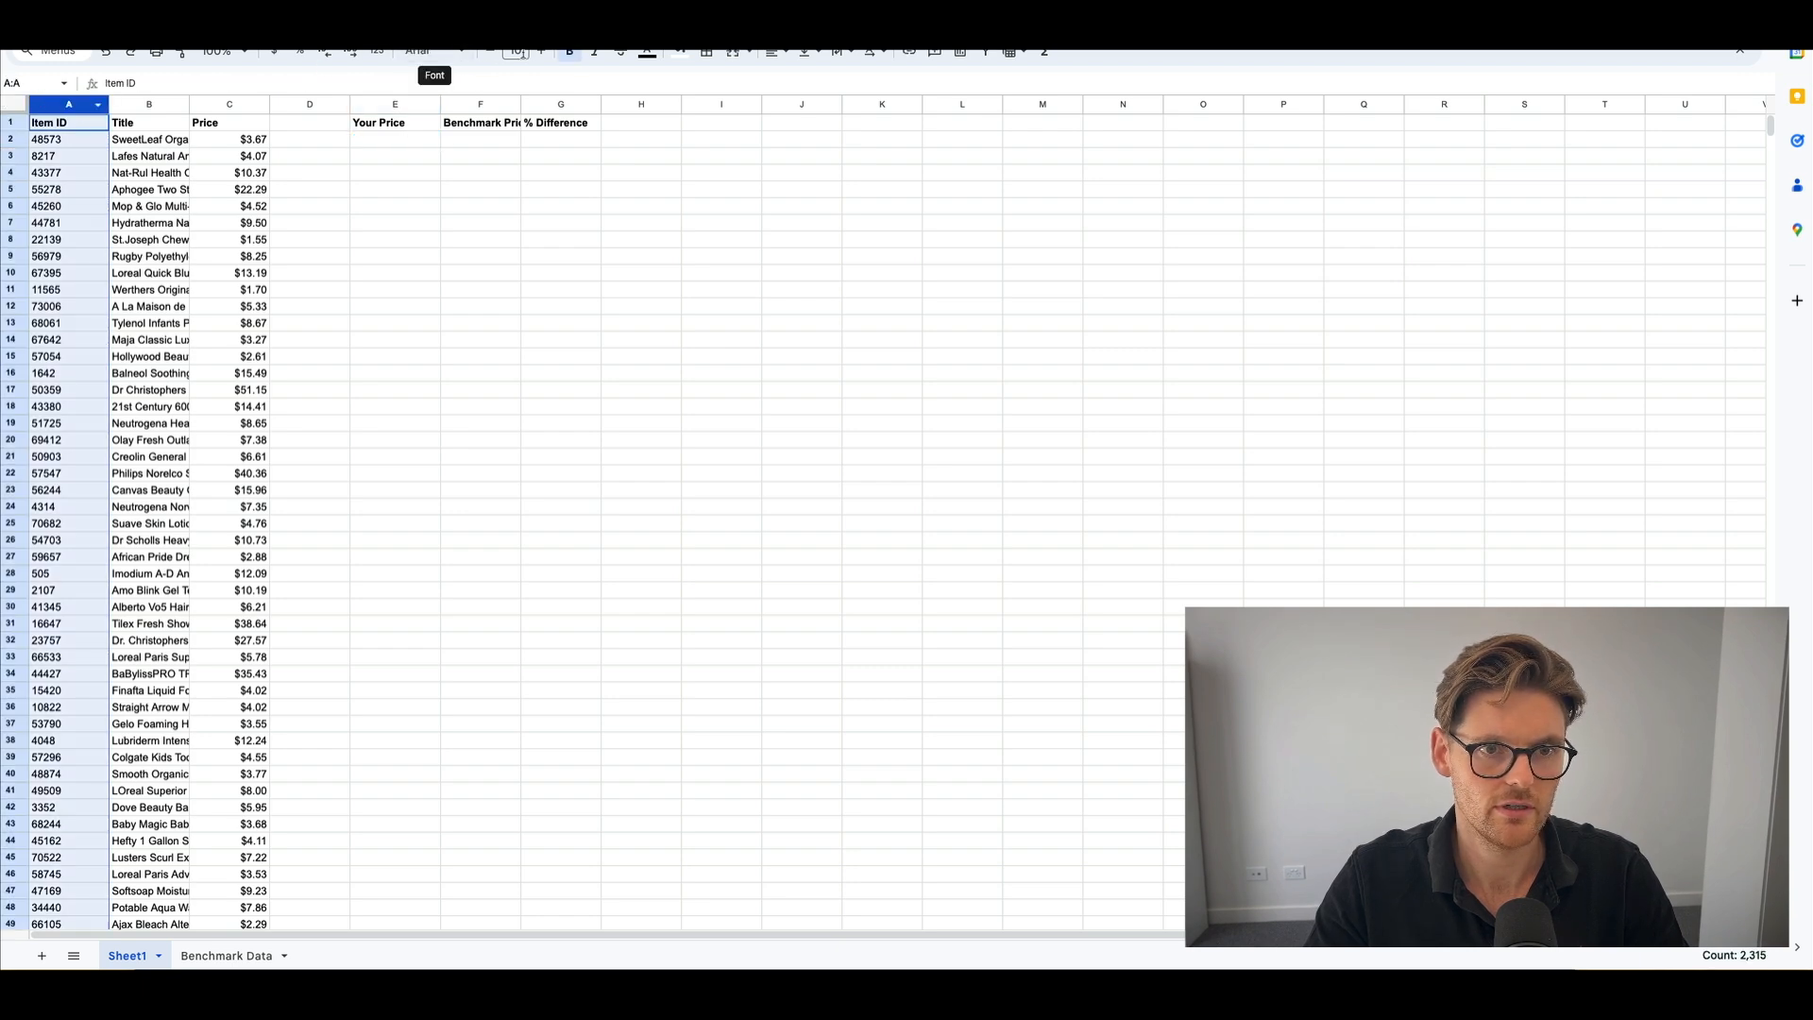
pyautogui.click(378, 52)
pyautogui.click(410, 104)
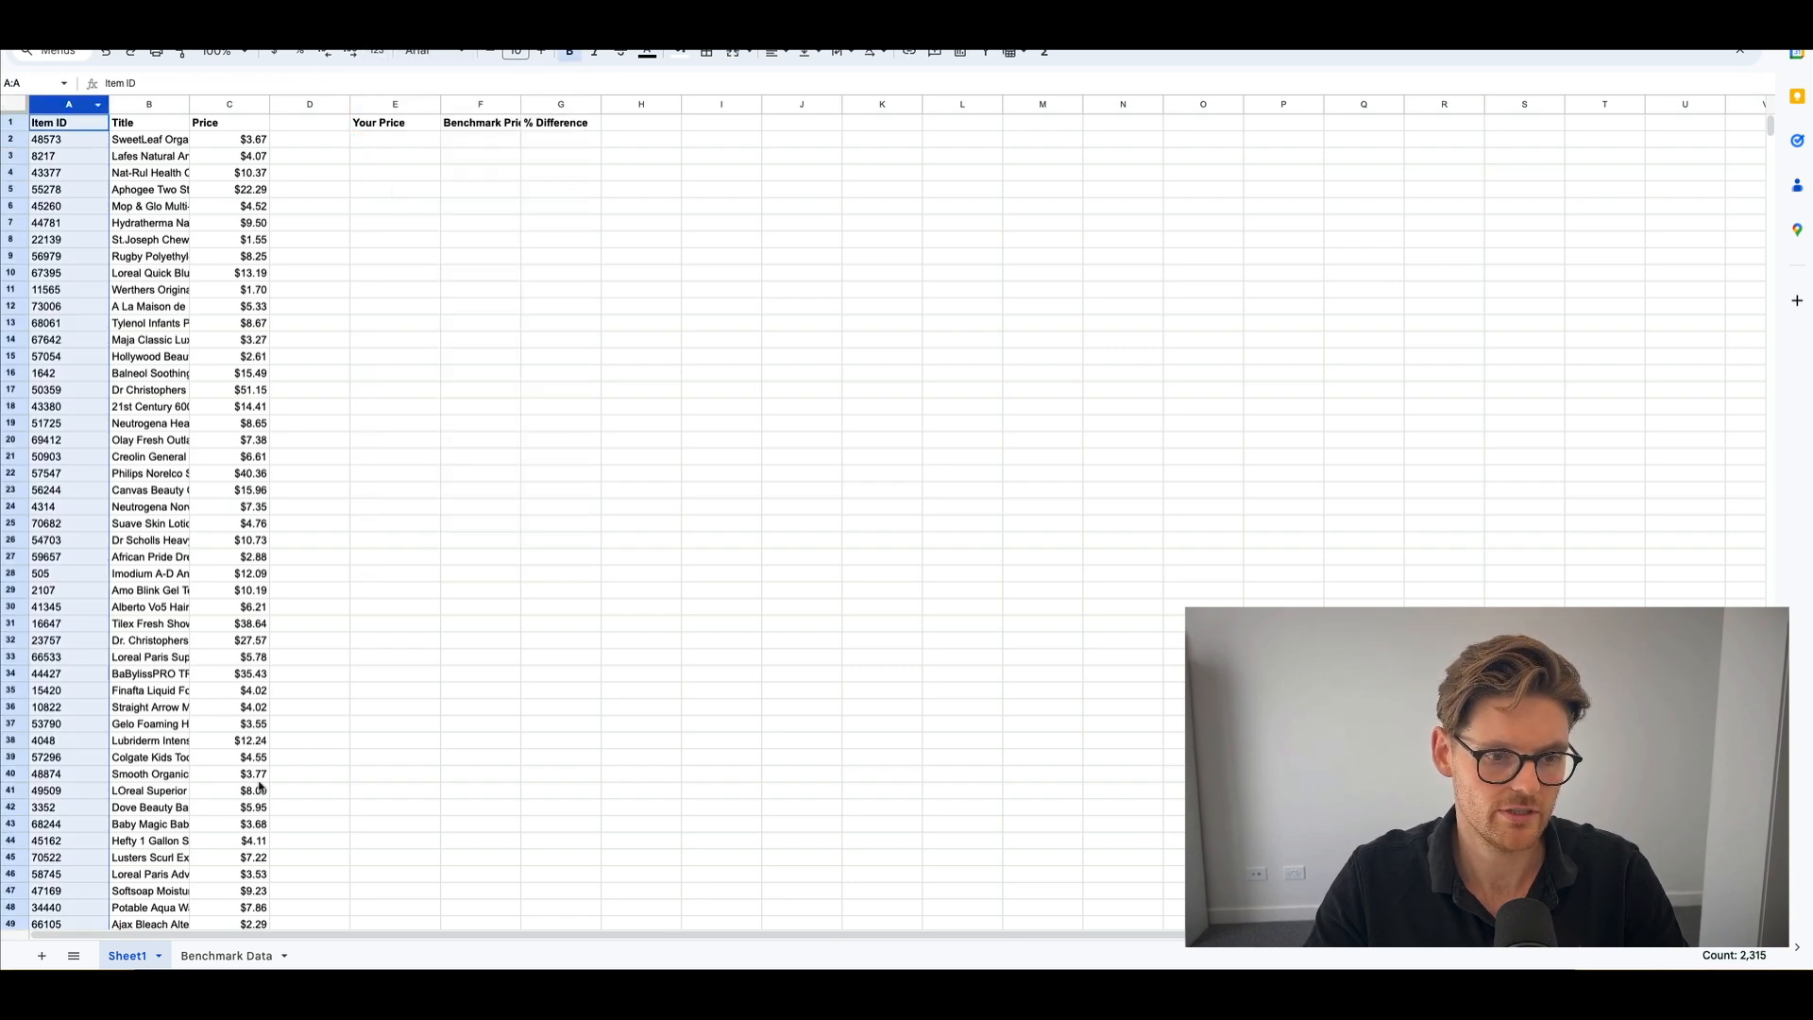
pyautogui.click(208, 951)
pyautogui.click(67, 106)
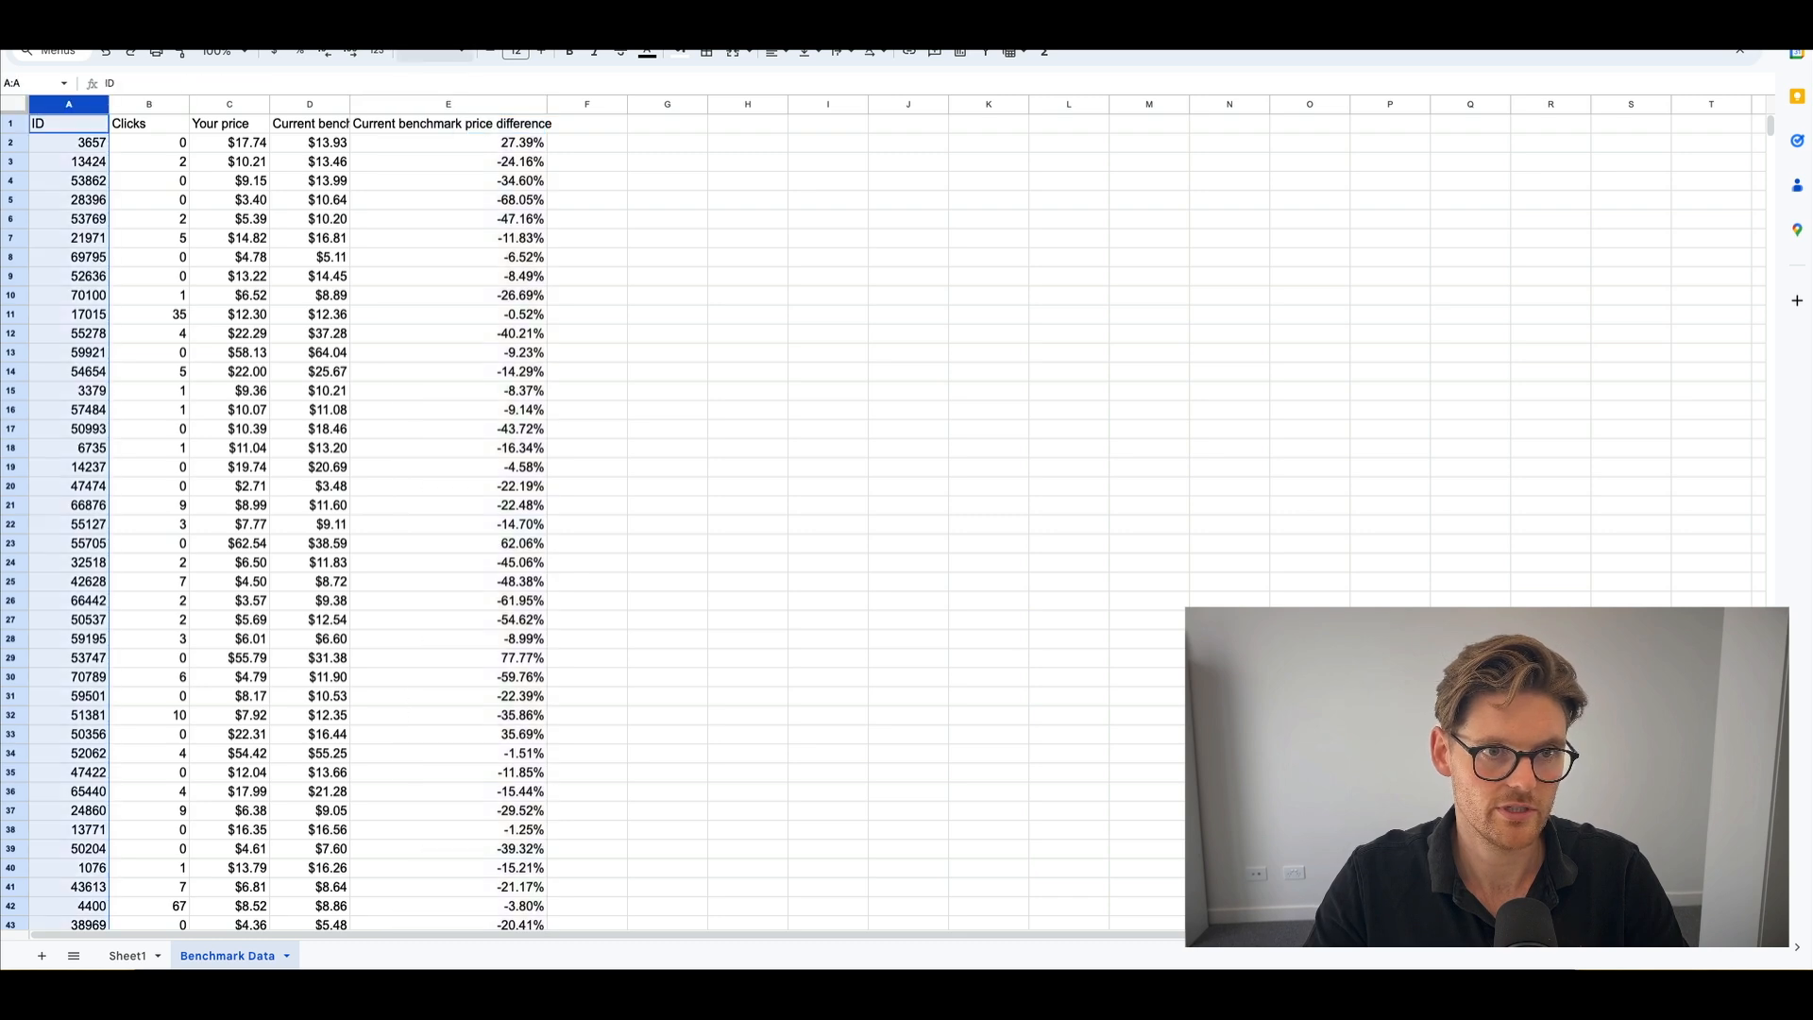
pyautogui.click(379, 53)
pyautogui.click(409, 118)
# Format the Your Price column on Sheet1 as currency.
pyautogui.click(127, 956)
pyautogui.click(387, 157)
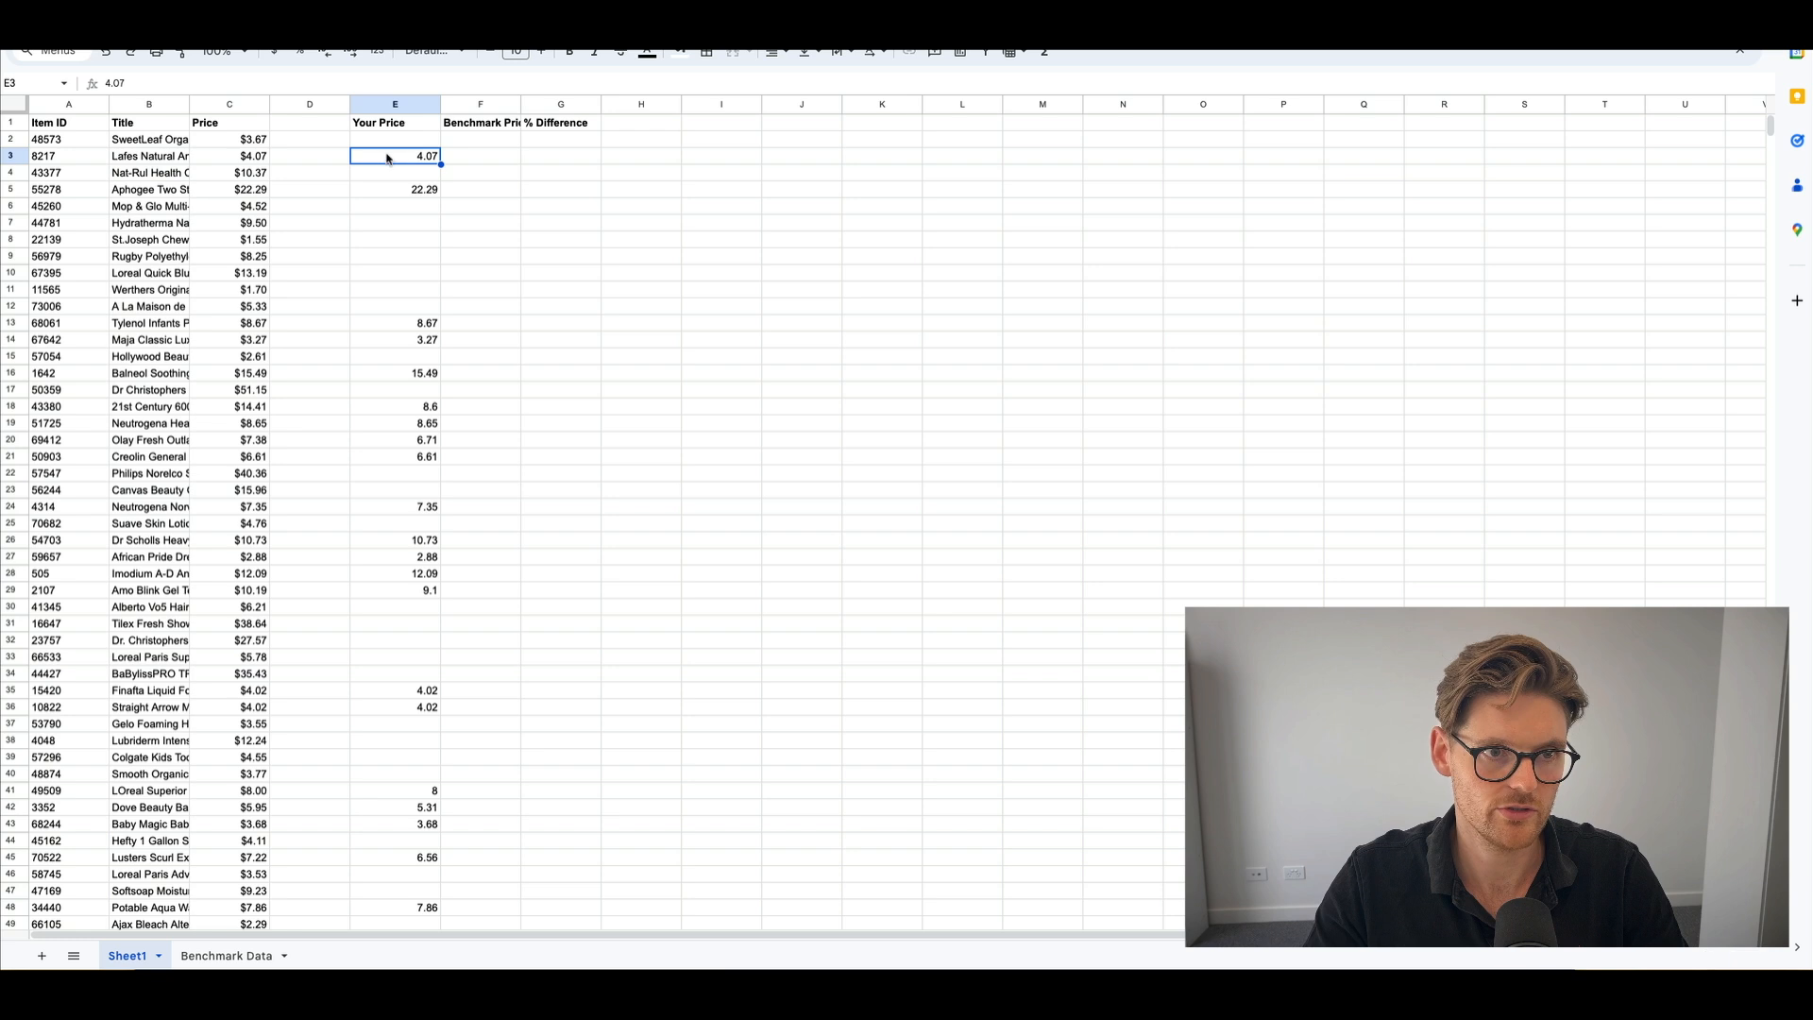
pyautogui.click(395, 104)
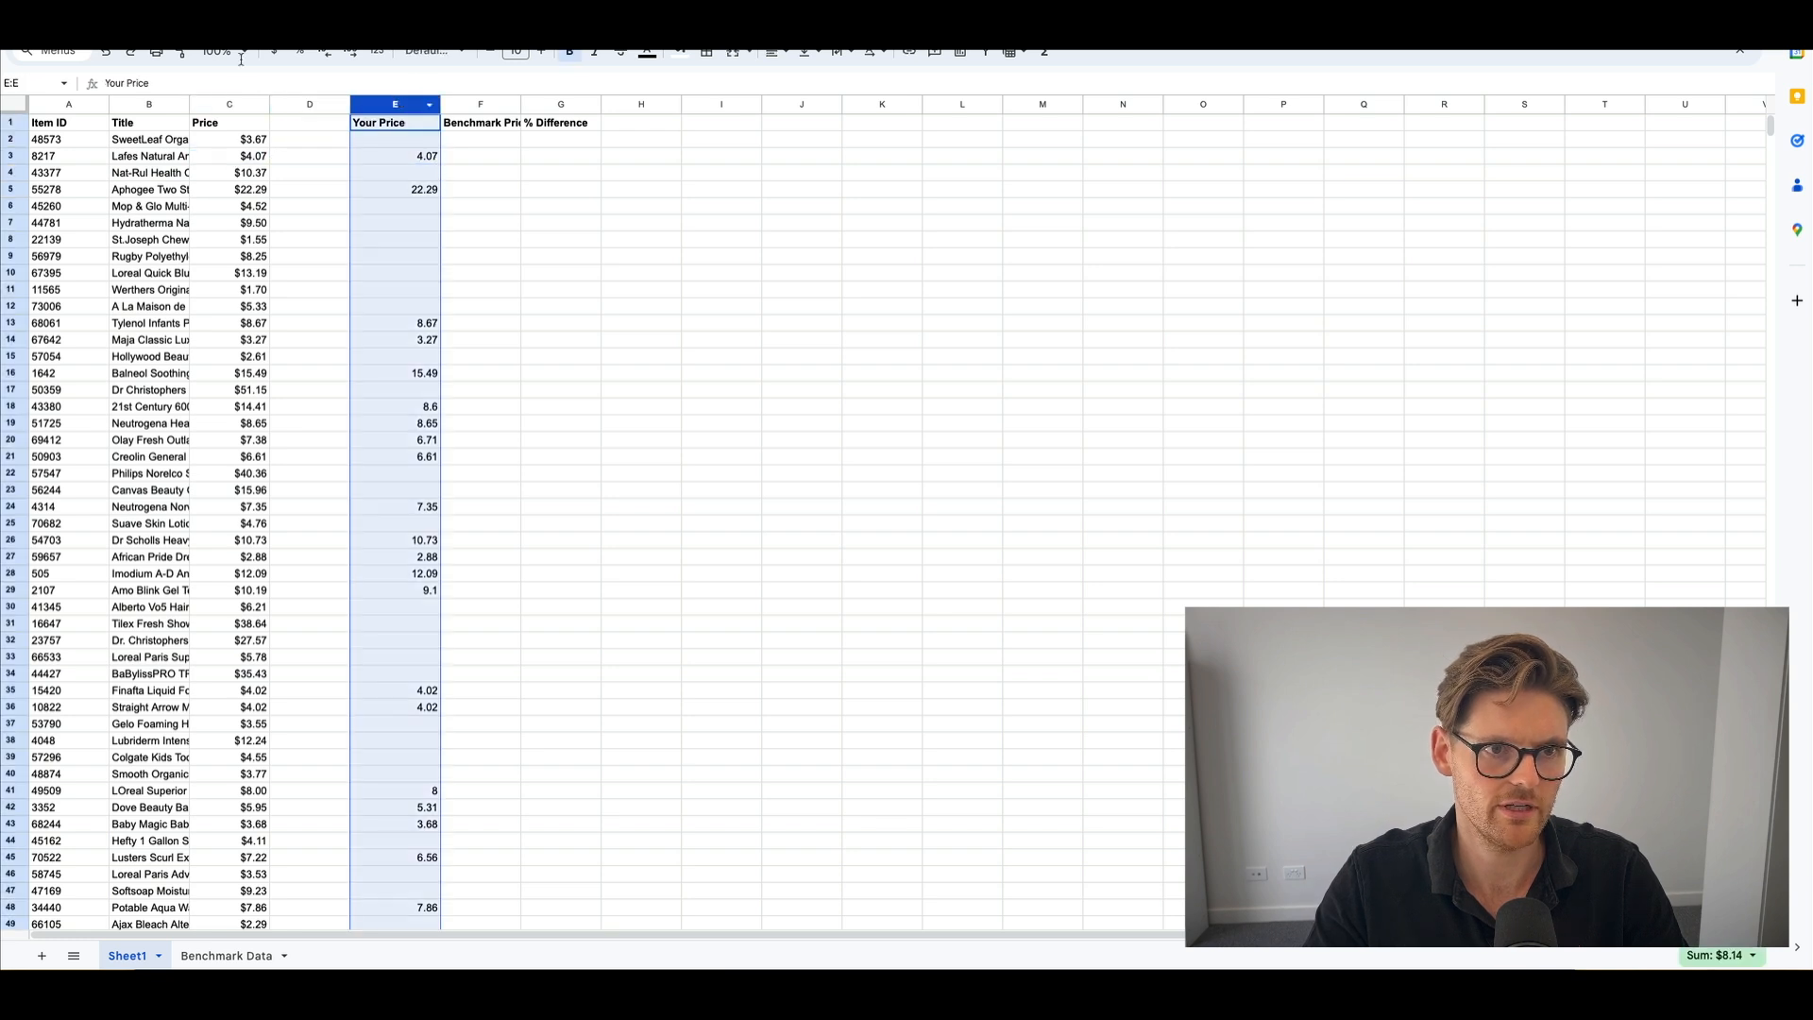
pyautogui.click(274, 51)
# Copy the lookup formula from E2 into F2 under Benchmark Price and change its column index to 4.
pyautogui.click(473, 141)
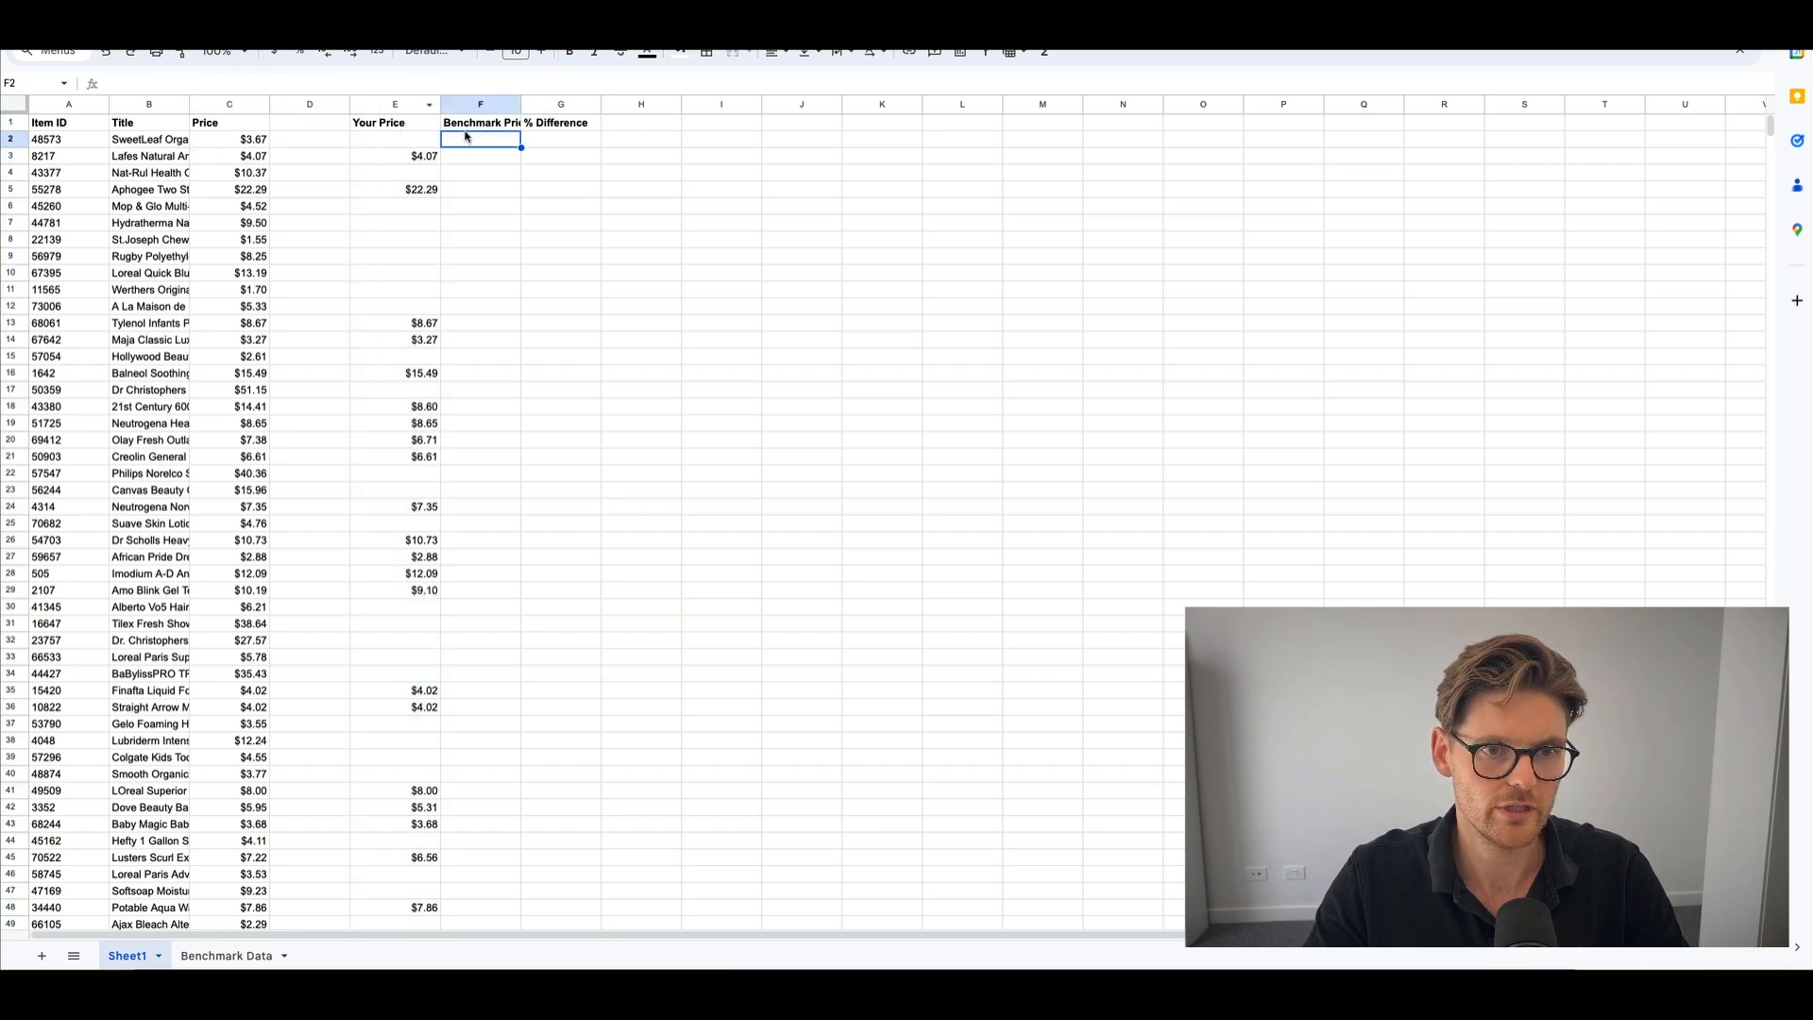
pyautogui.click(469, 102)
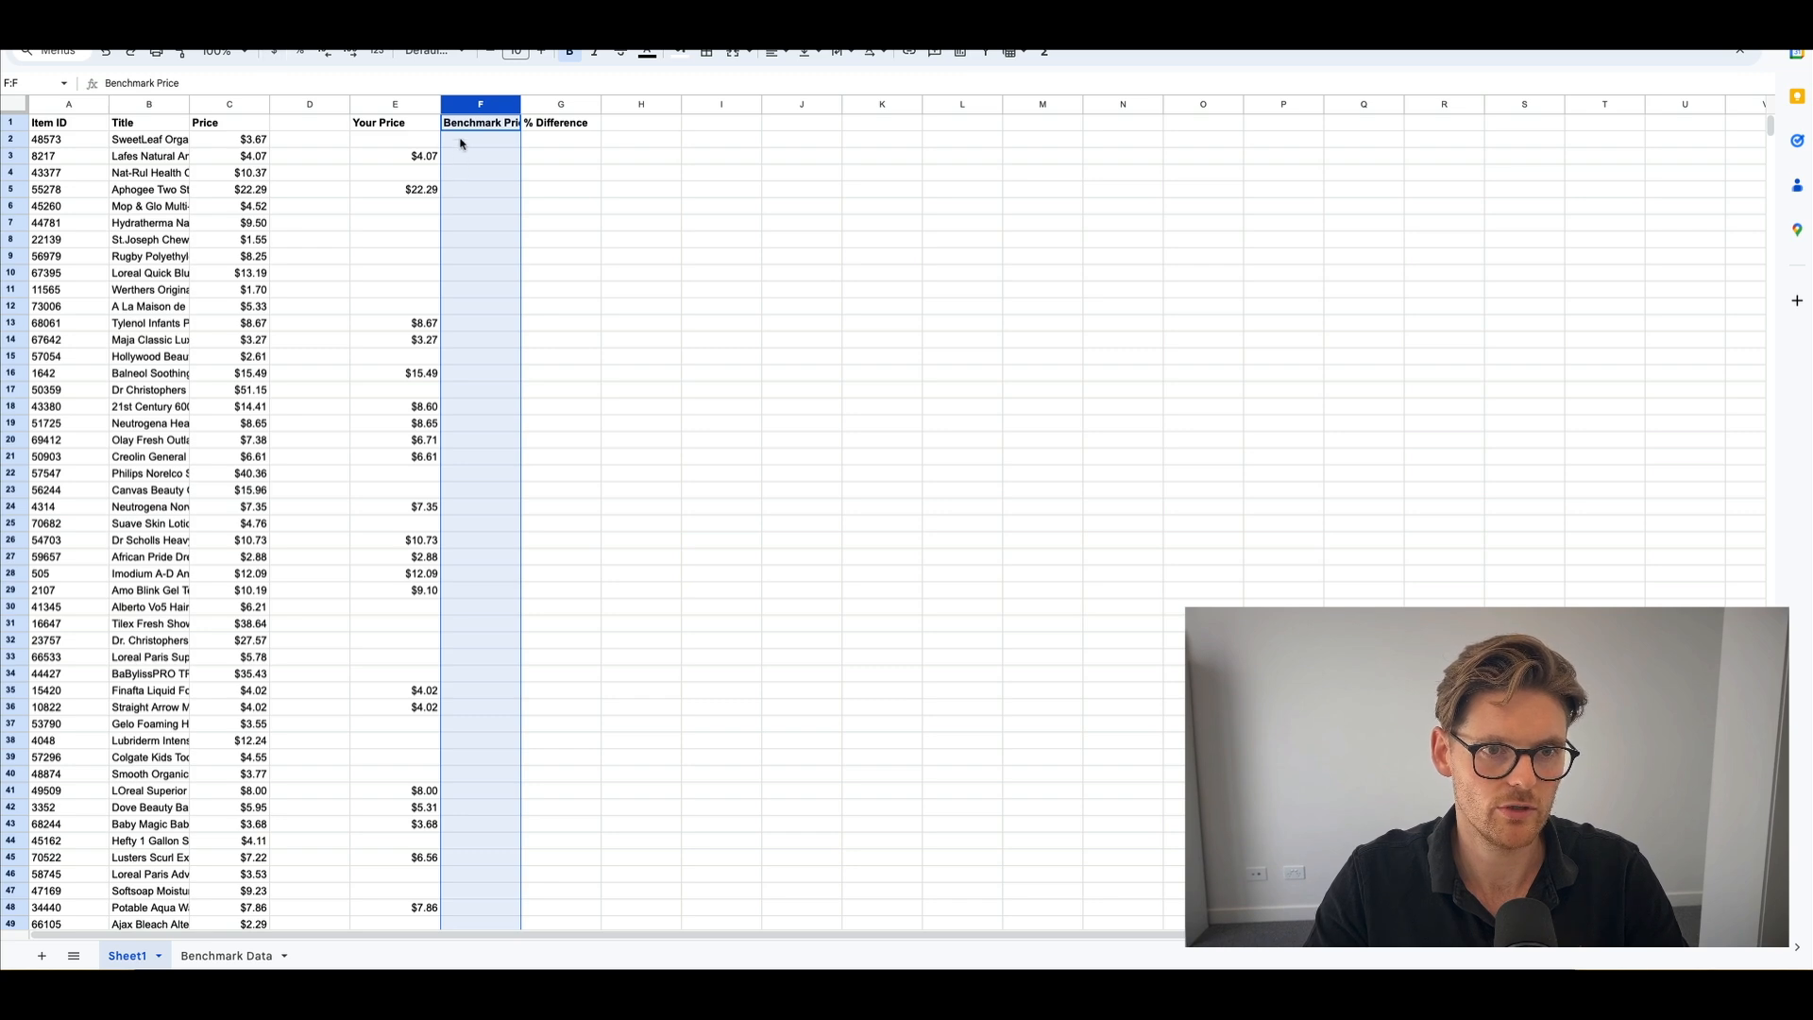
pyautogui.click(388, 139)
pyautogui.tripleClick(254, 83)
pyautogui.hotkey('ctrl', 'c')
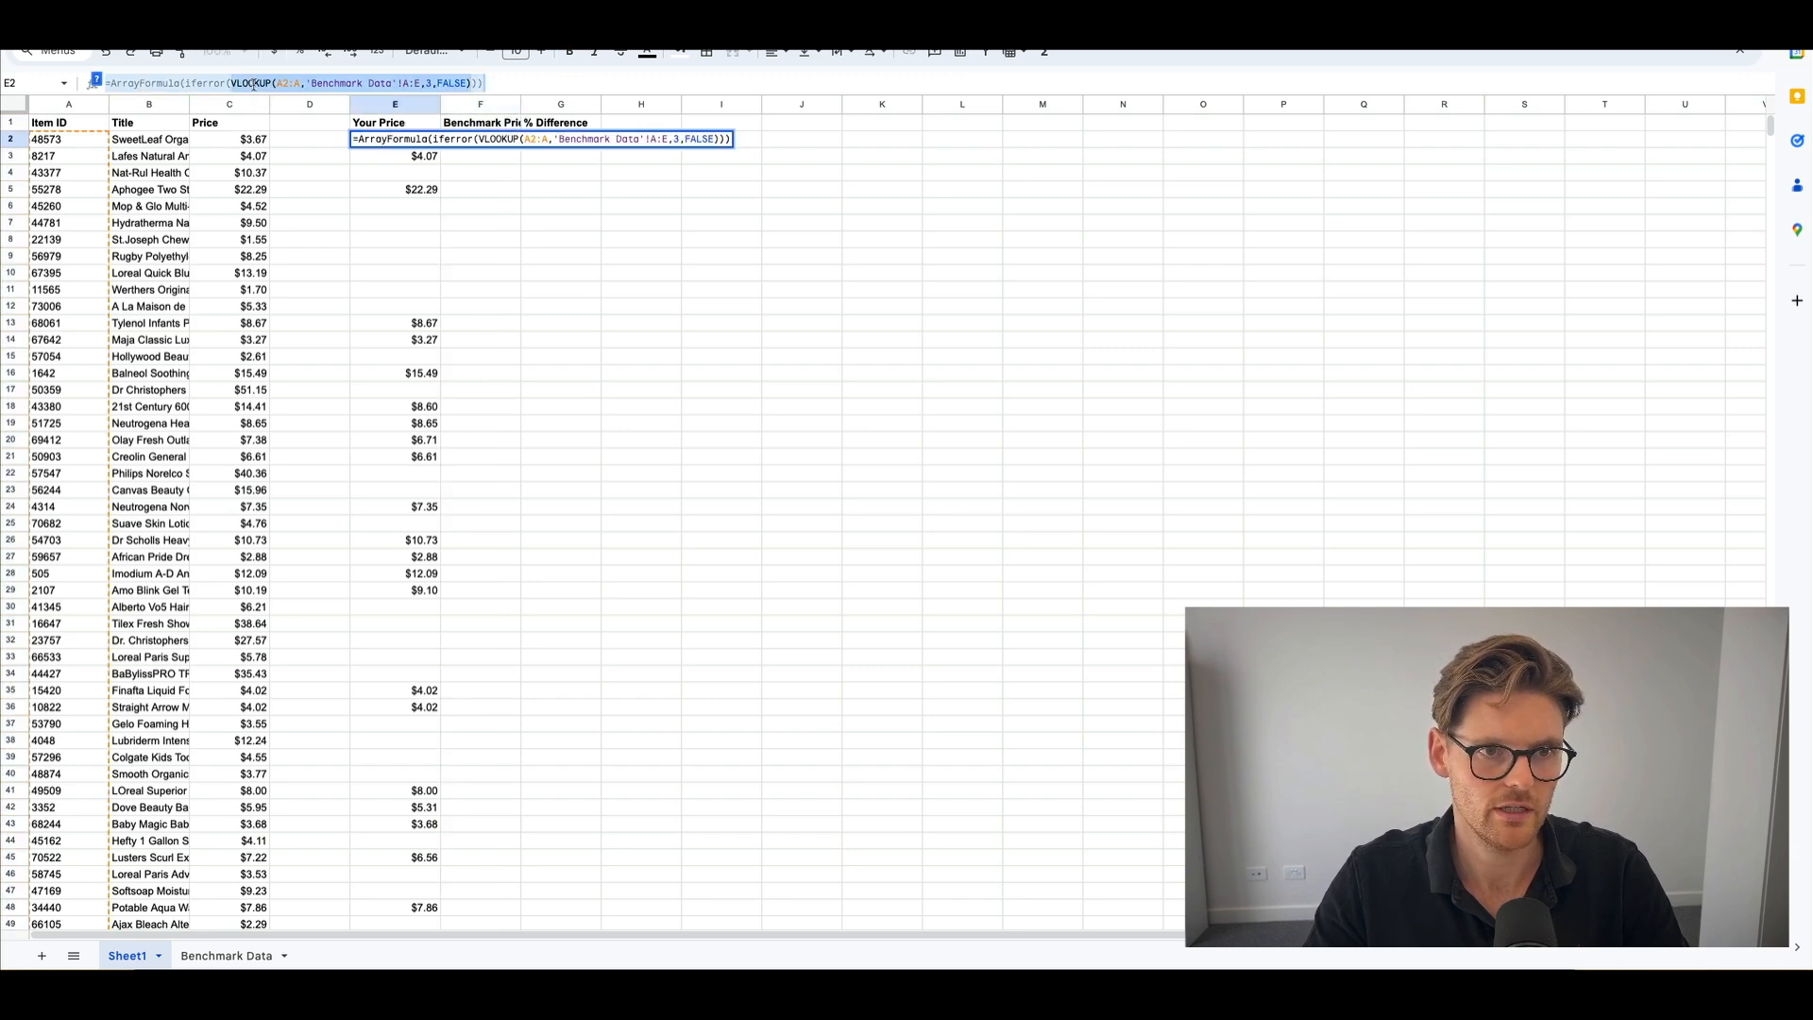
pyautogui.press('Tab')
pyautogui.click(189, 960)
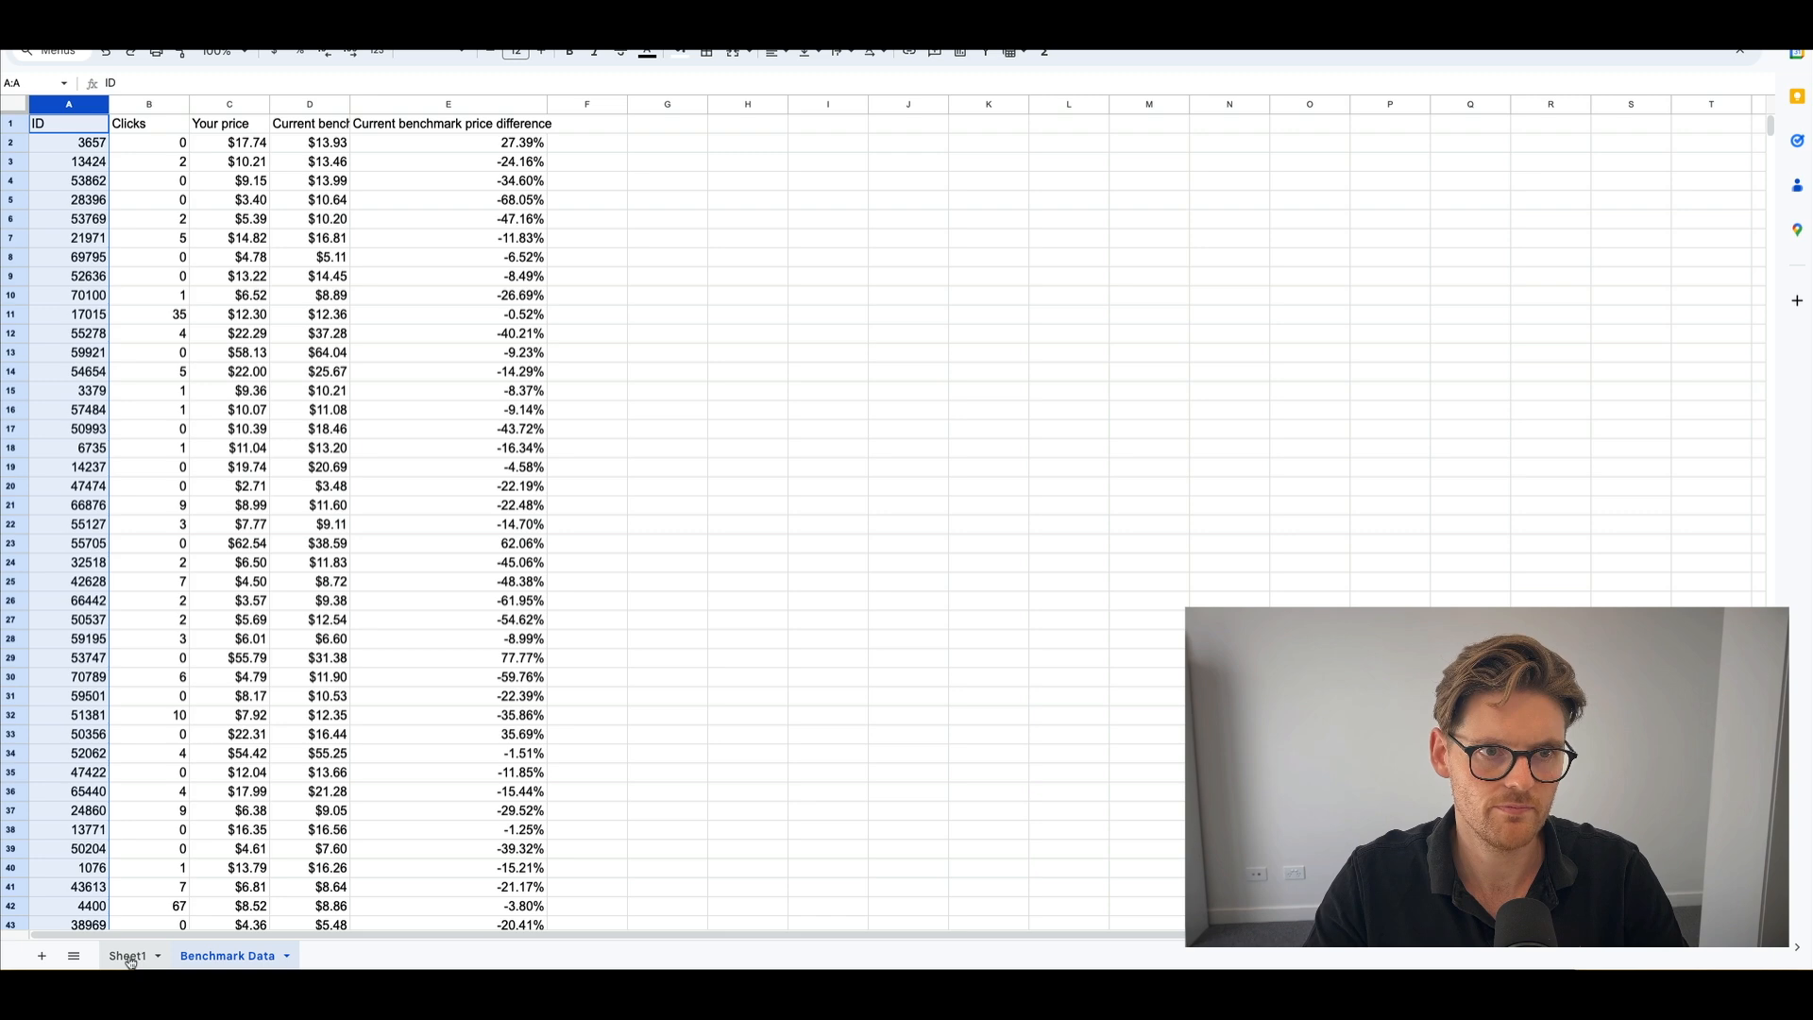
pyautogui.click(139, 947)
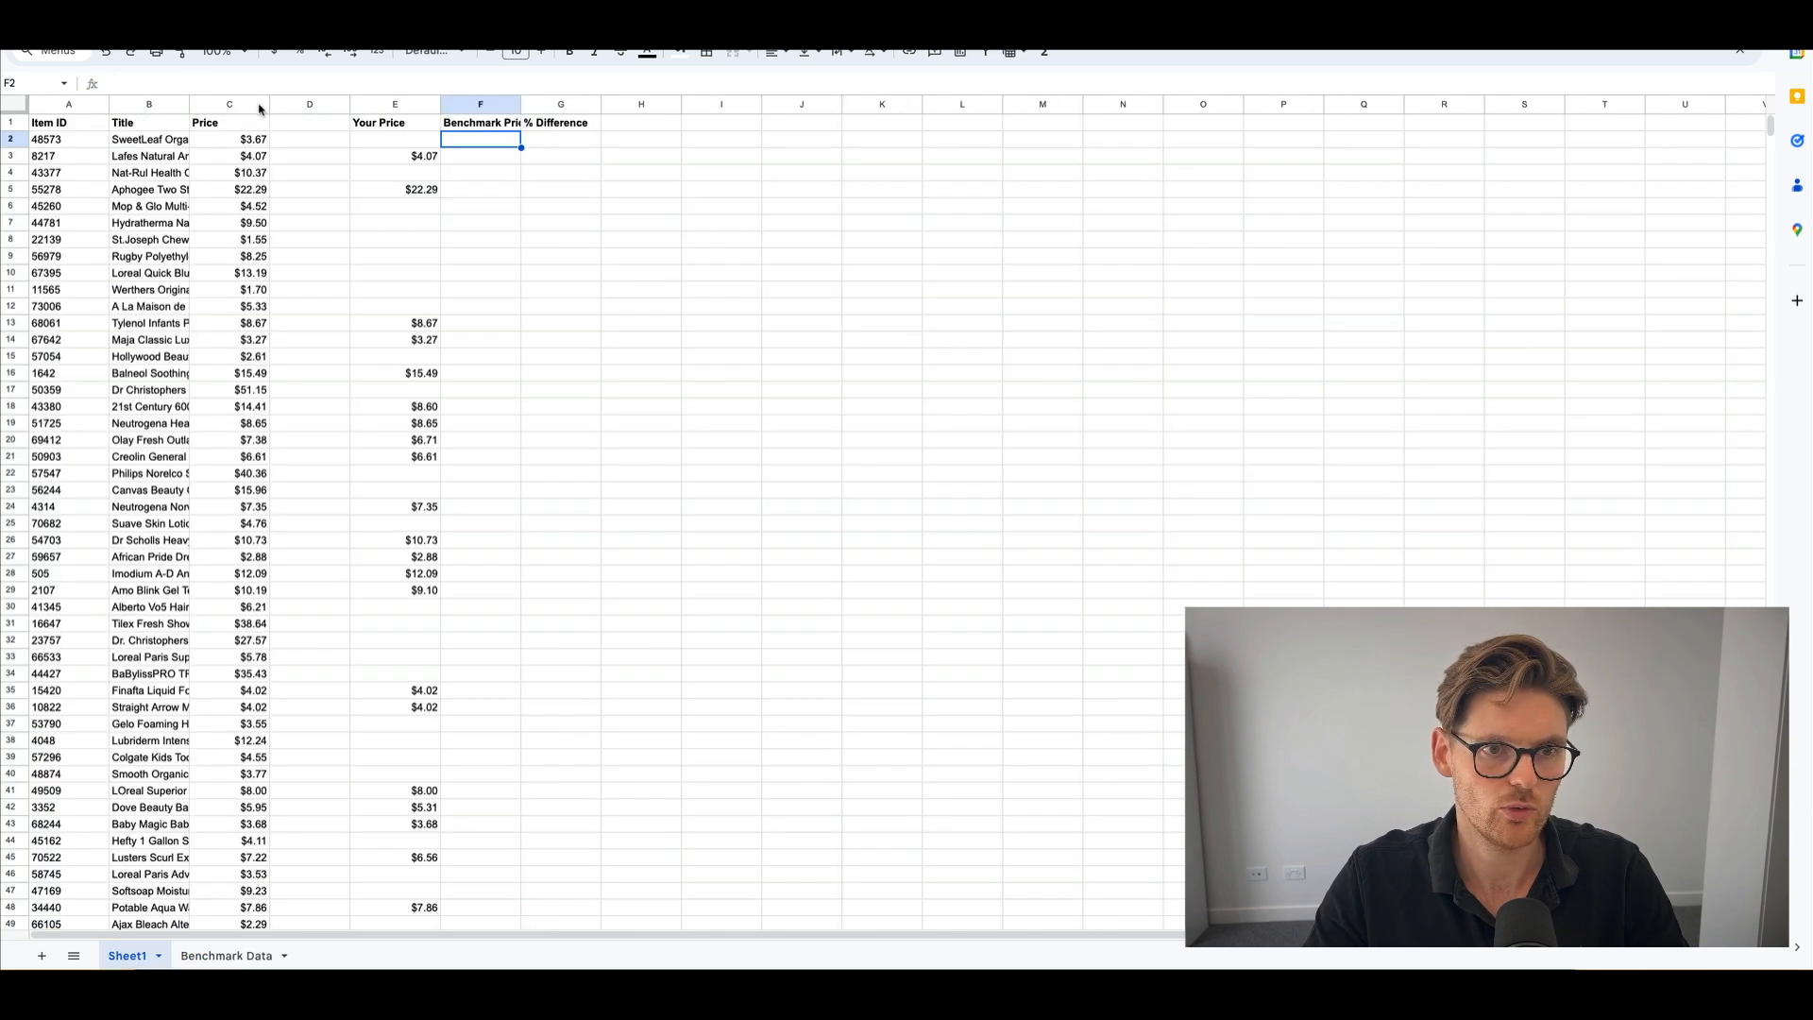
pyautogui.click(189, 81)
pyautogui.hotkey('ctrl', 'v')
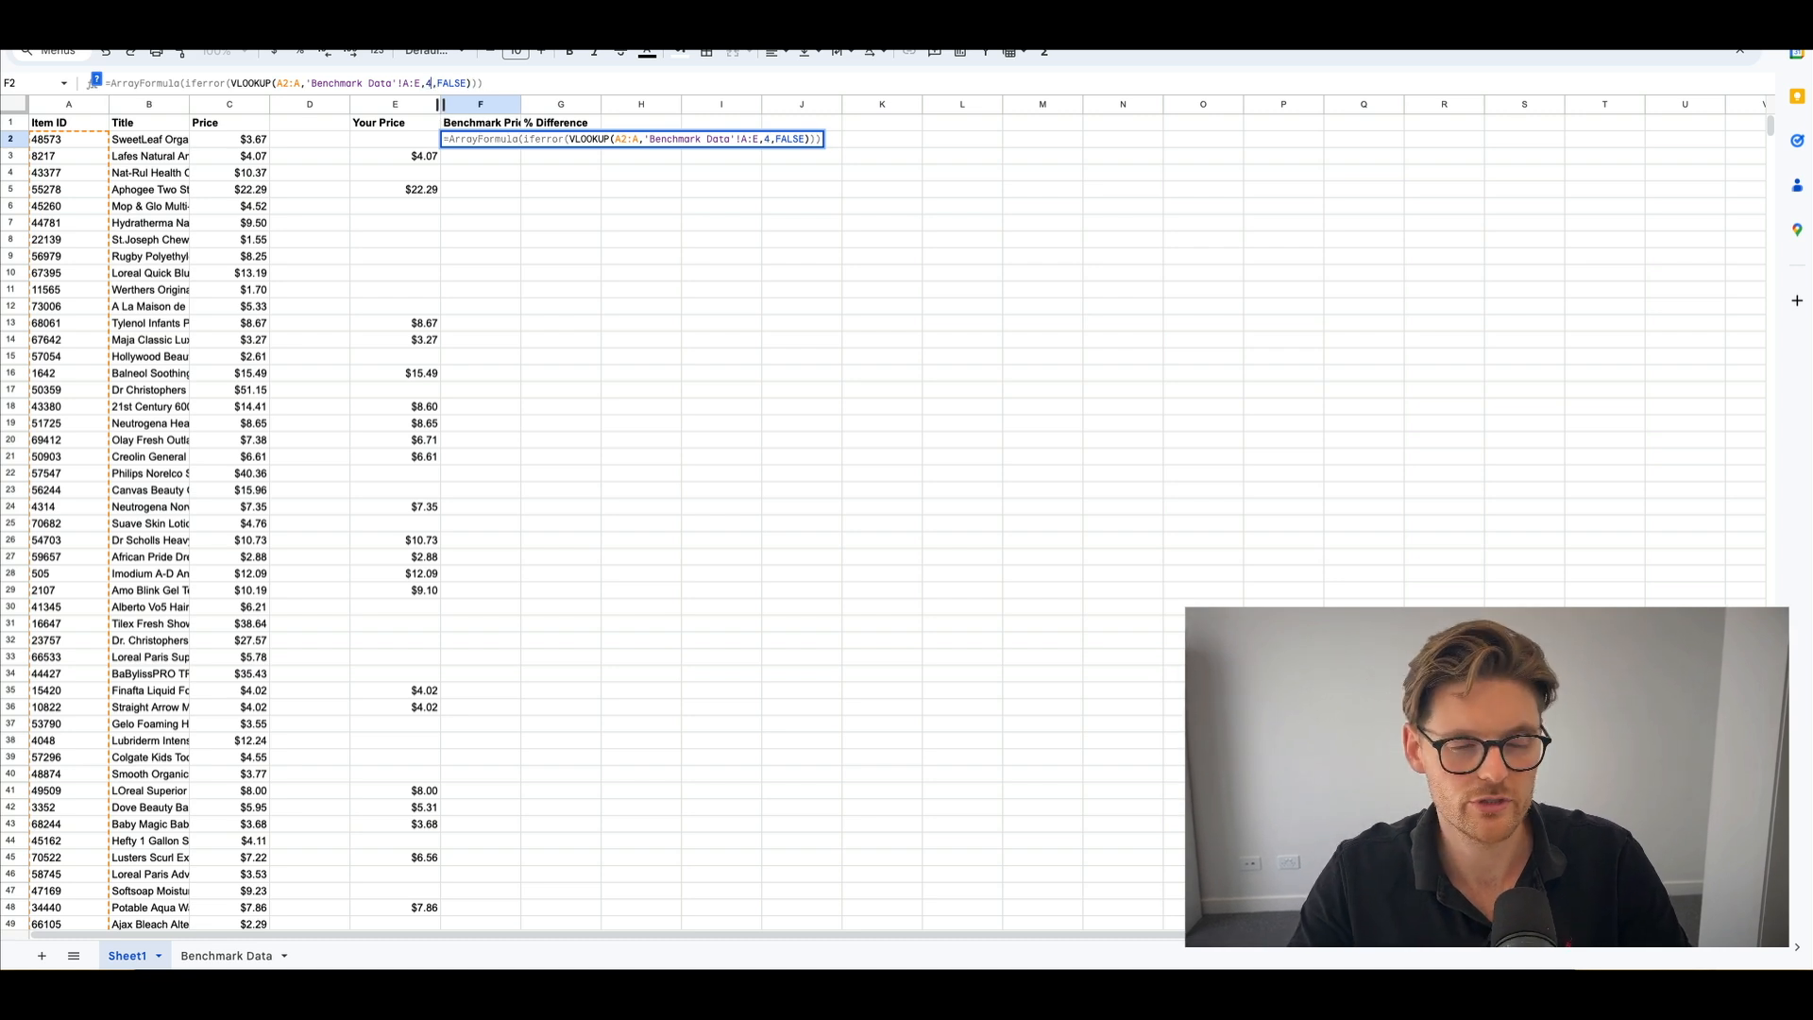
pyautogui.press('Tab')
# Fit the width of the Benchmark Price column to its header.
pyautogui.click(481, 158)
pyautogui.click(401, 160)
pyautogui.click(488, 160)
pyautogui.doubleClick(520, 104)
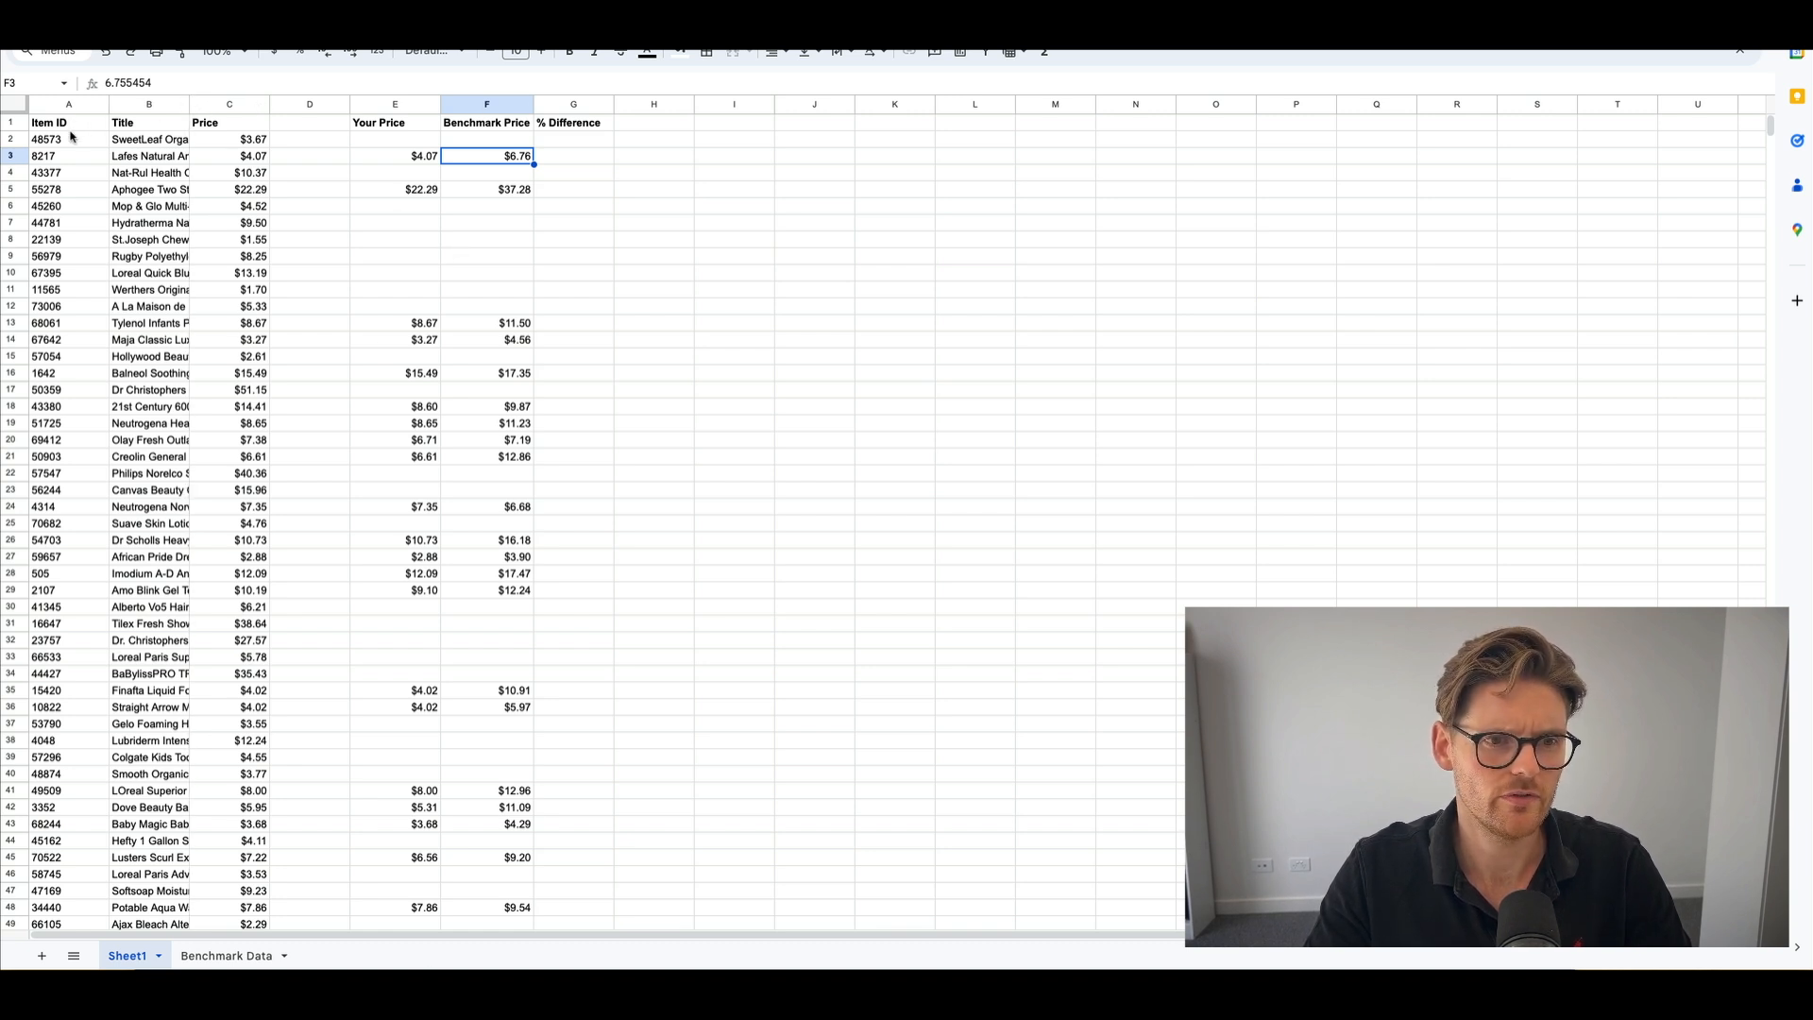
# Compare the Price and Your Price values in rows 3 and 5 to check that the lookup matches.
pyautogui.click(55, 159)
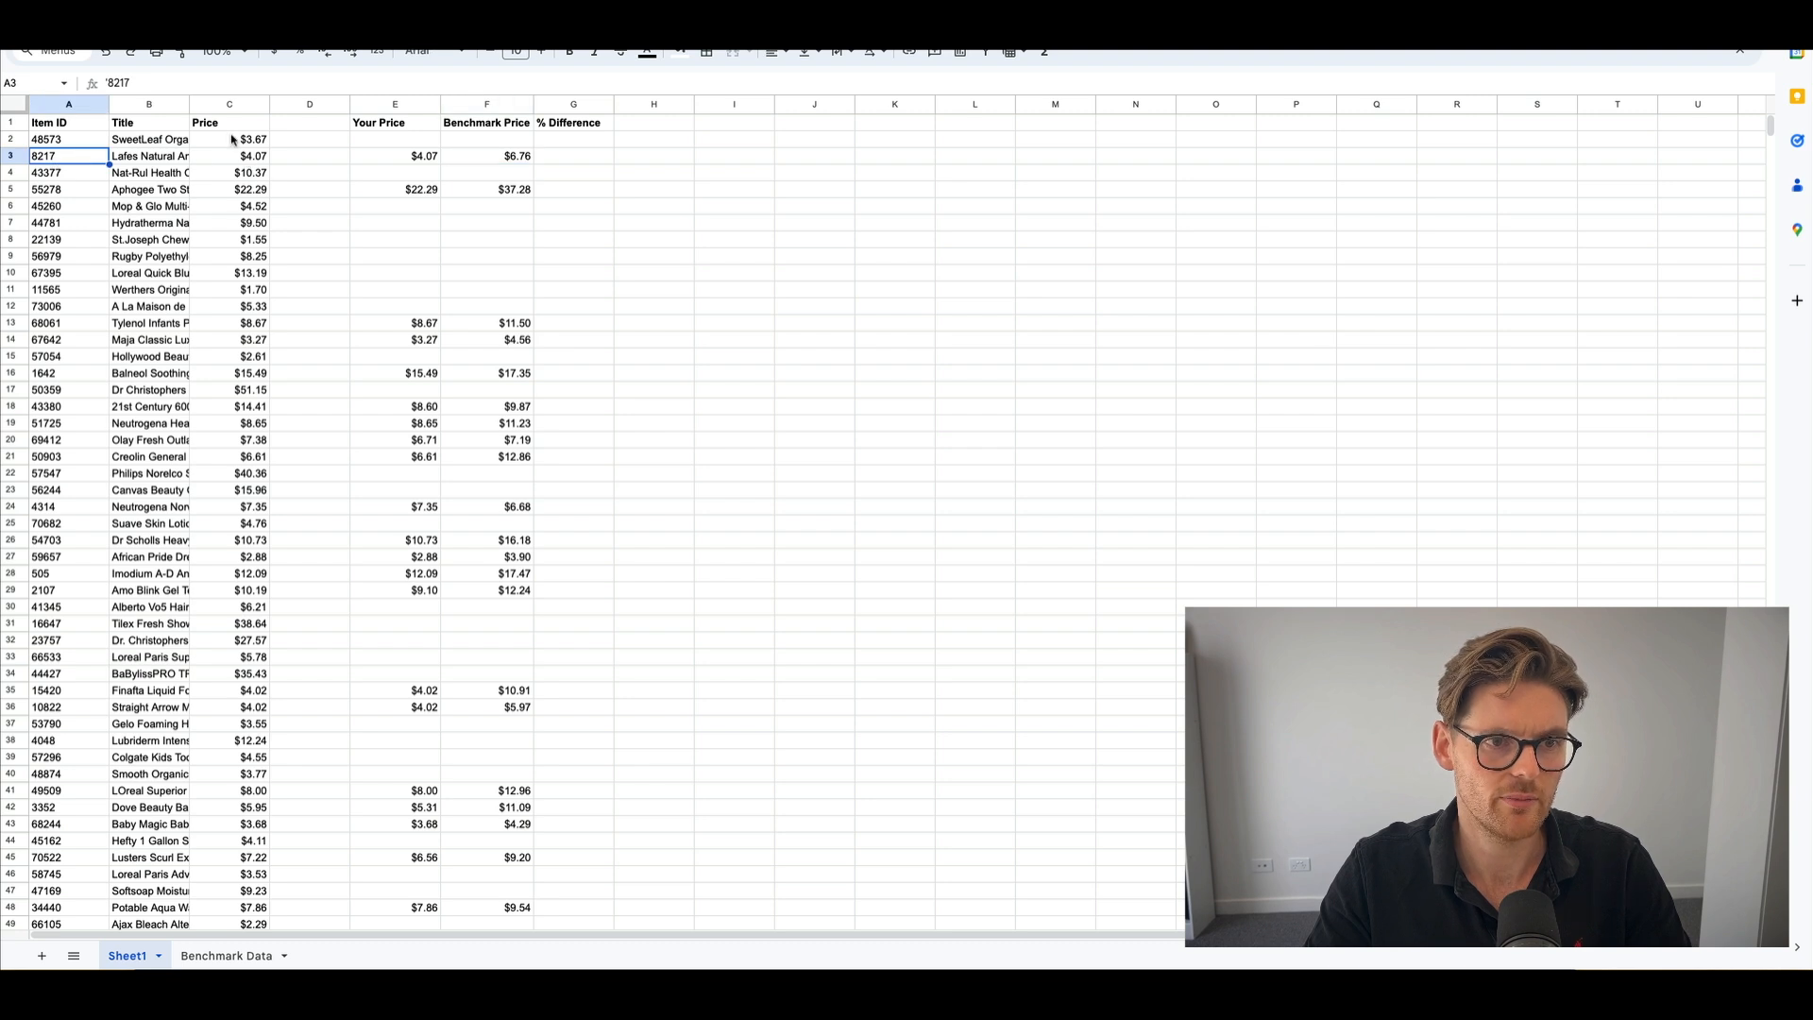
pyautogui.click(231, 160)
pyautogui.keyDown('ctrl'); pyautogui.click(401, 157); pyautogui.keyUp('ctrl')
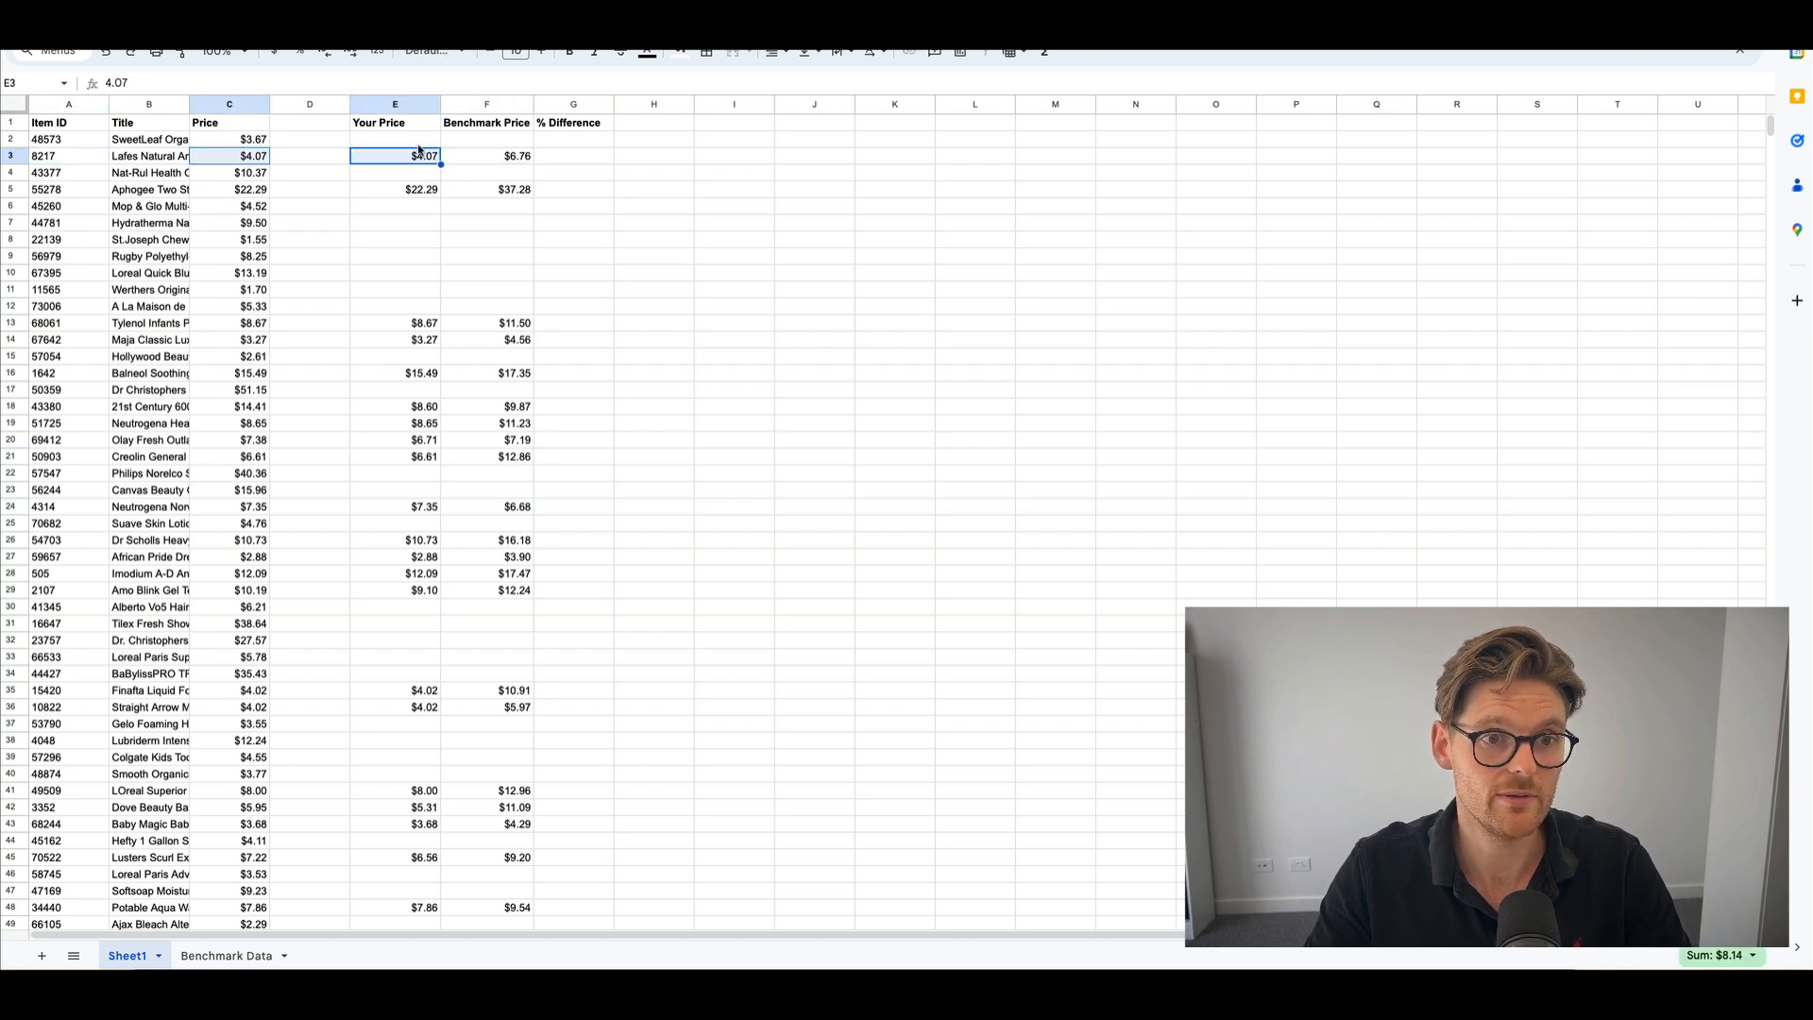
pyautogui.click(257, 190)
pyautogui.keyDown('ctrl'); pyautogui.click(421, 190); pyautogui.keyUp('ctrl')
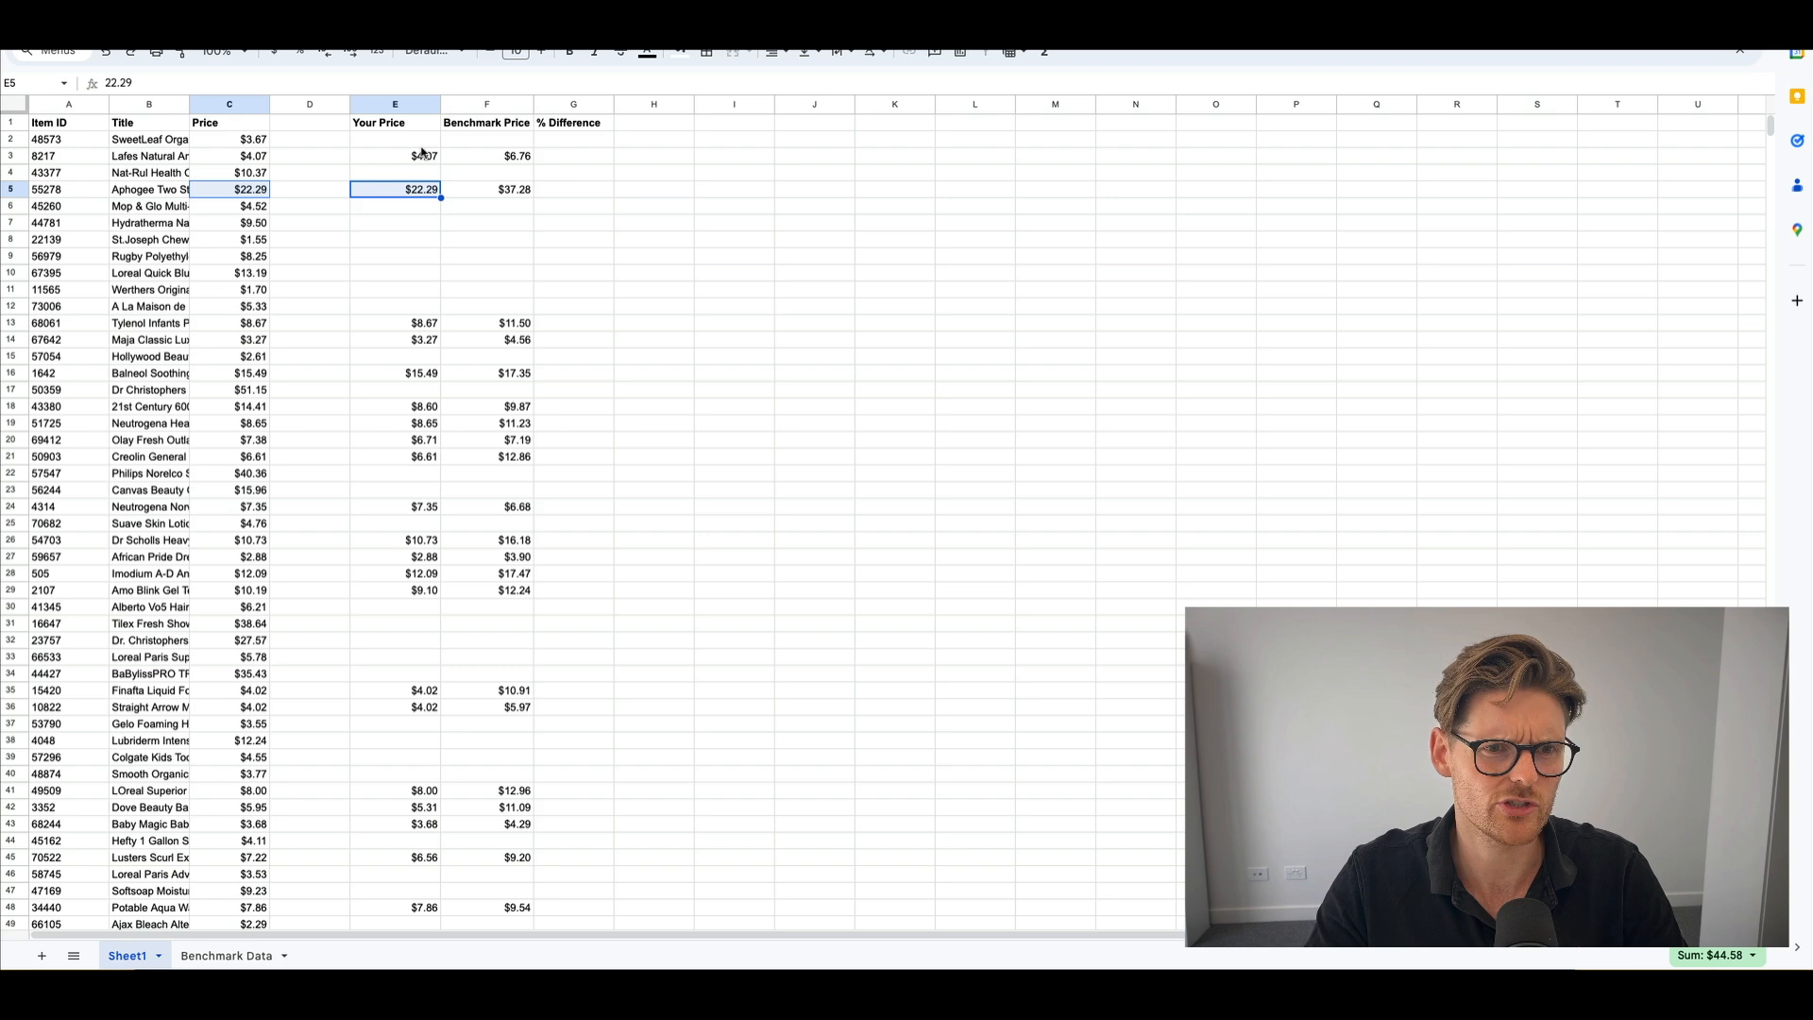
pyautogui.keyDown('ctrl'); pyautogui.click(421, 154); pyautogui.keyUp('ctrl')
pyautogui.keyDown('ctrl'); pyautogui.click(253, 155); pyautogui.keyUp('ctrl')
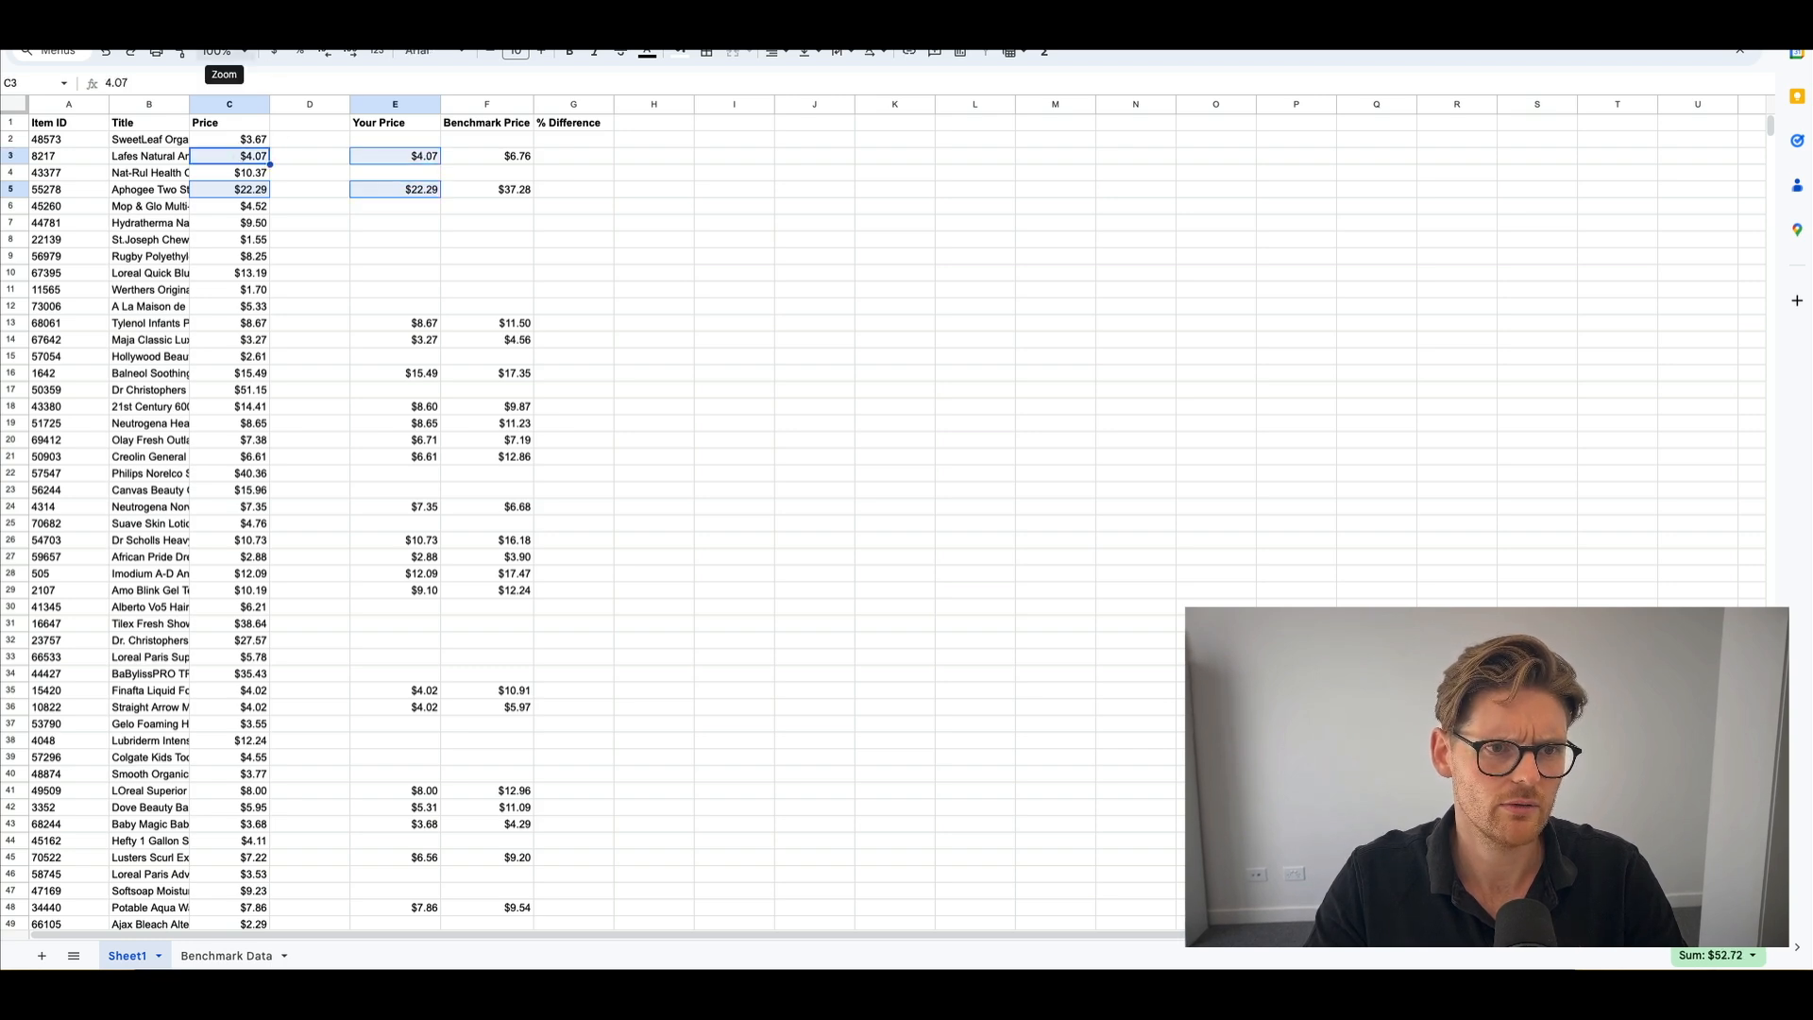
# Fill the header cells A1:C1 and E1:G1 on Sheet1 with yellow.
pyautogui.click(219, 51)
pyautogui.click(222, 207)
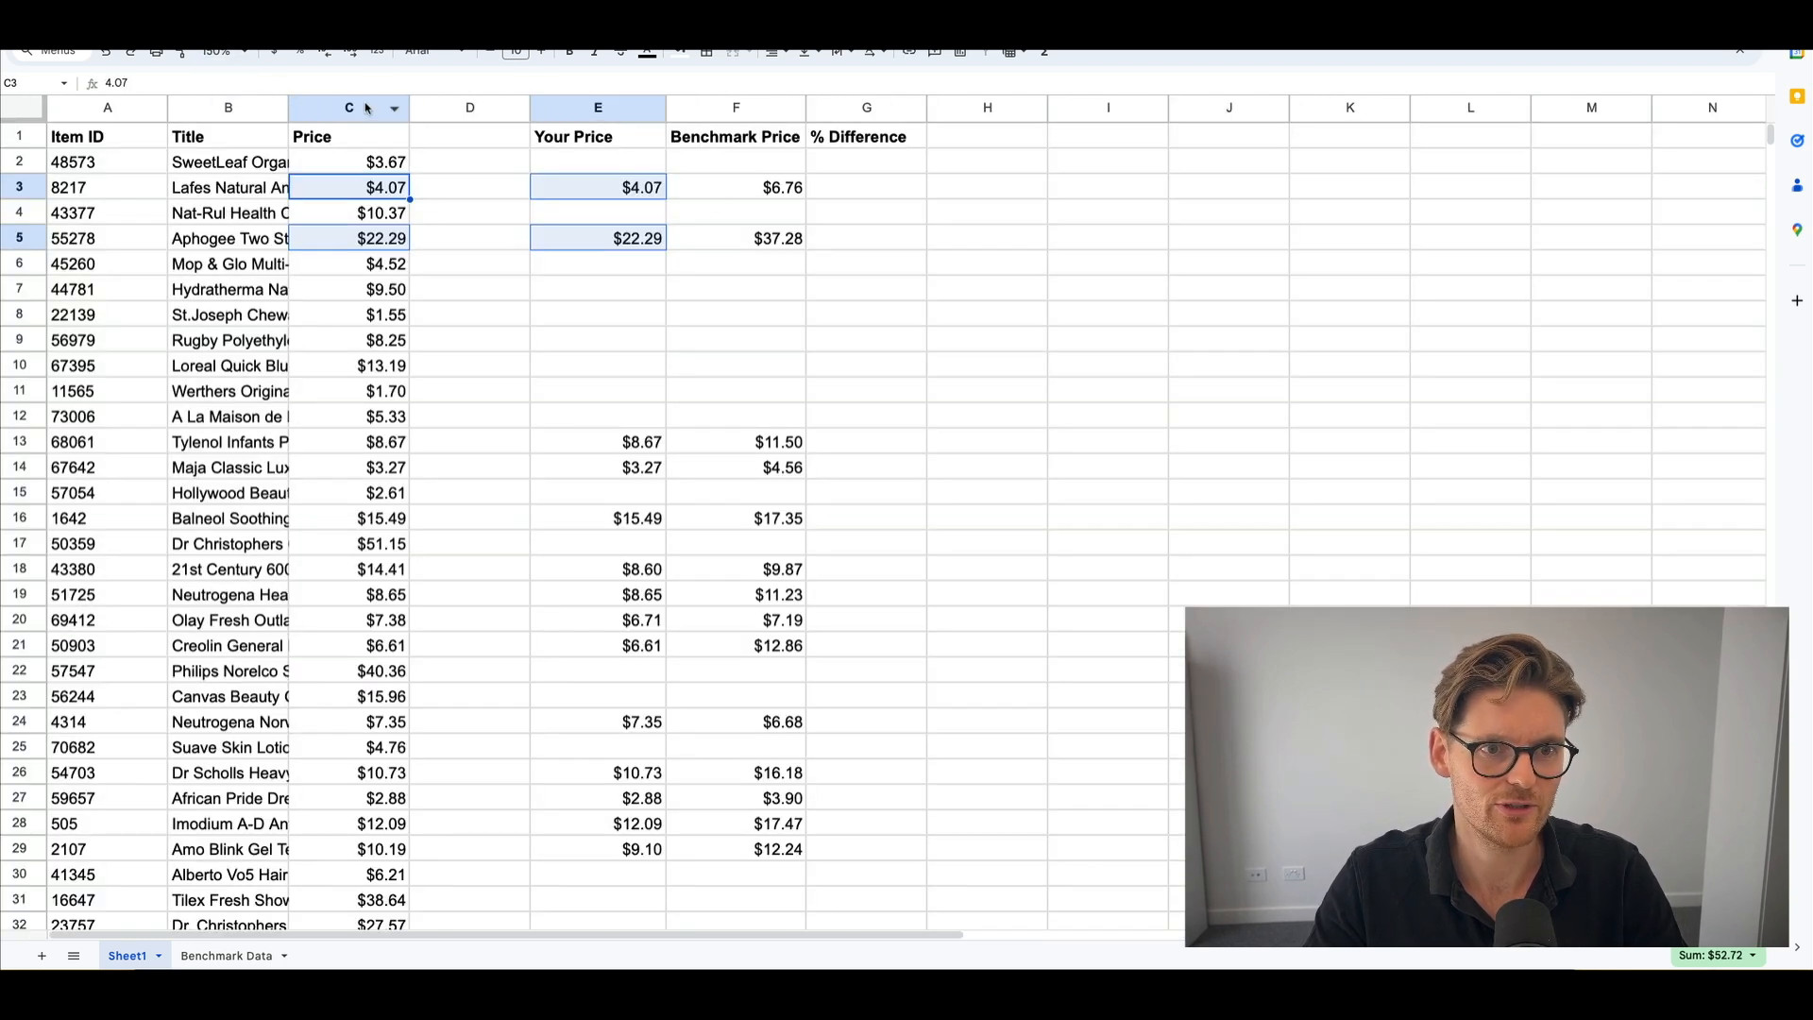
pyautogui.click(219, 51)
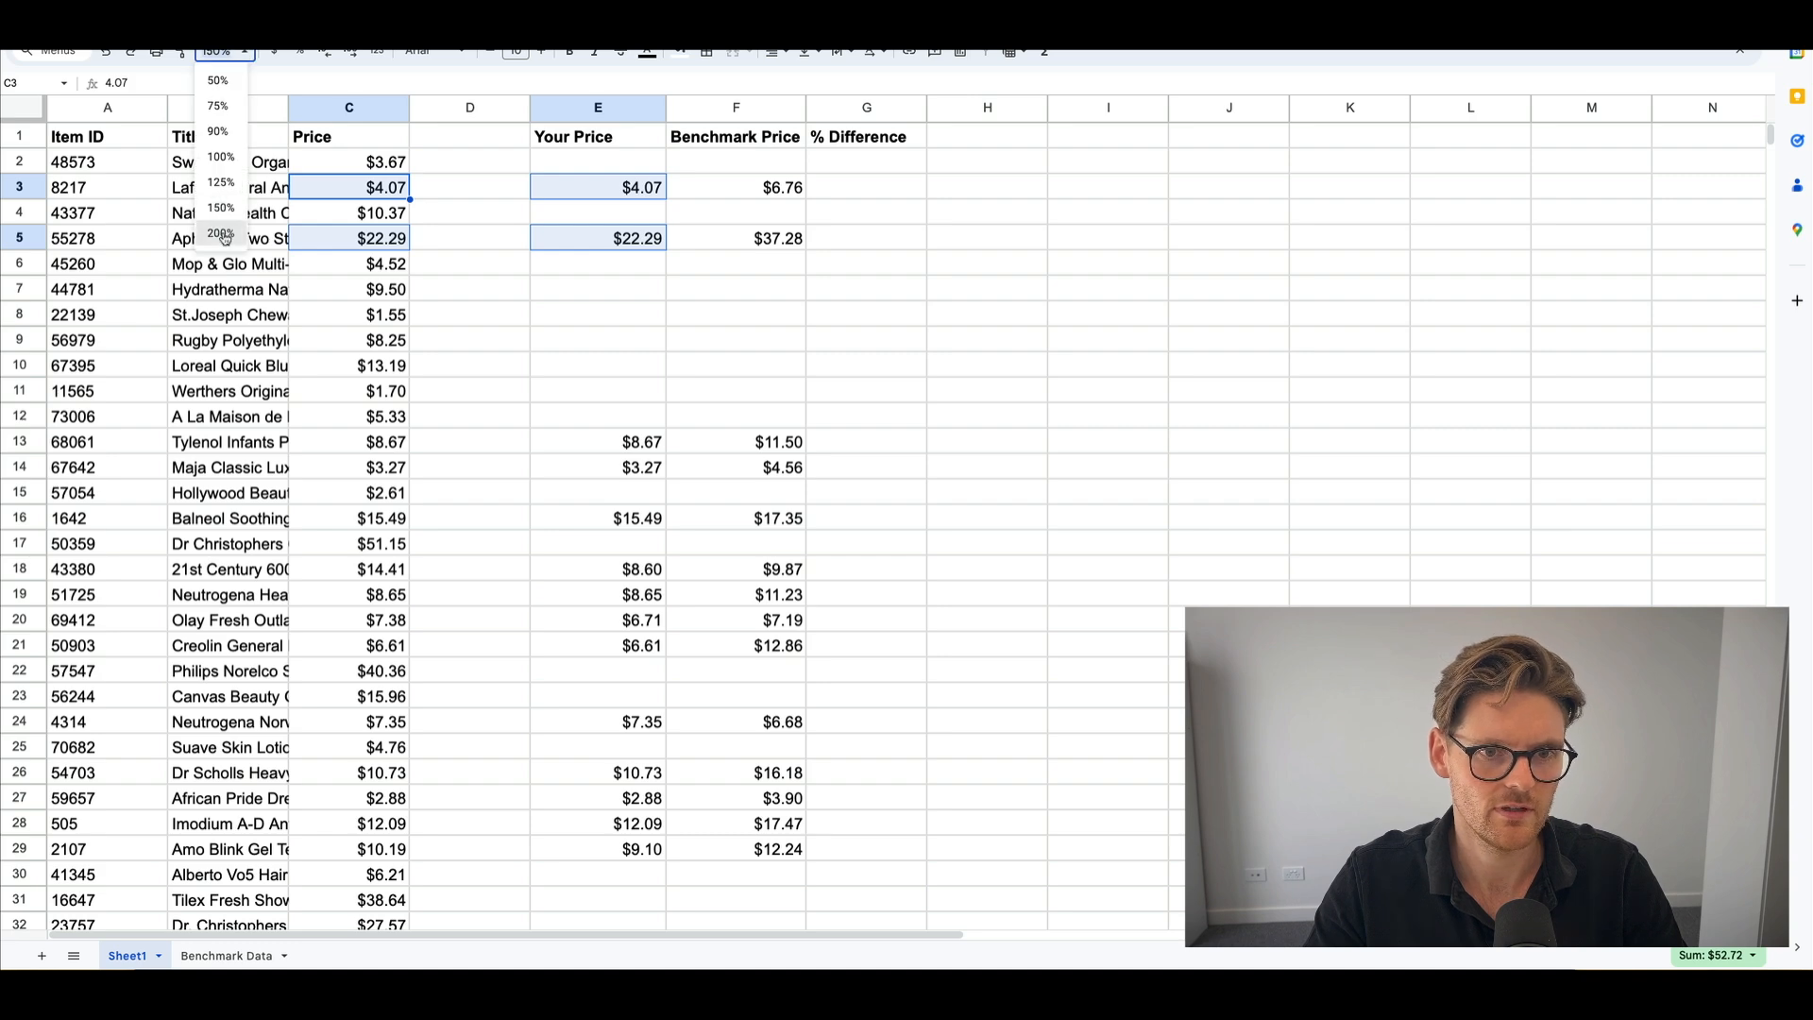
pyautogui.click(225, 234)
pyautogui.moveTo(133, 142); pyautogui.dragTo(444, 142)
pyautogui.moveTo(803, 153); pyautogui.dragTo(1132, 142)
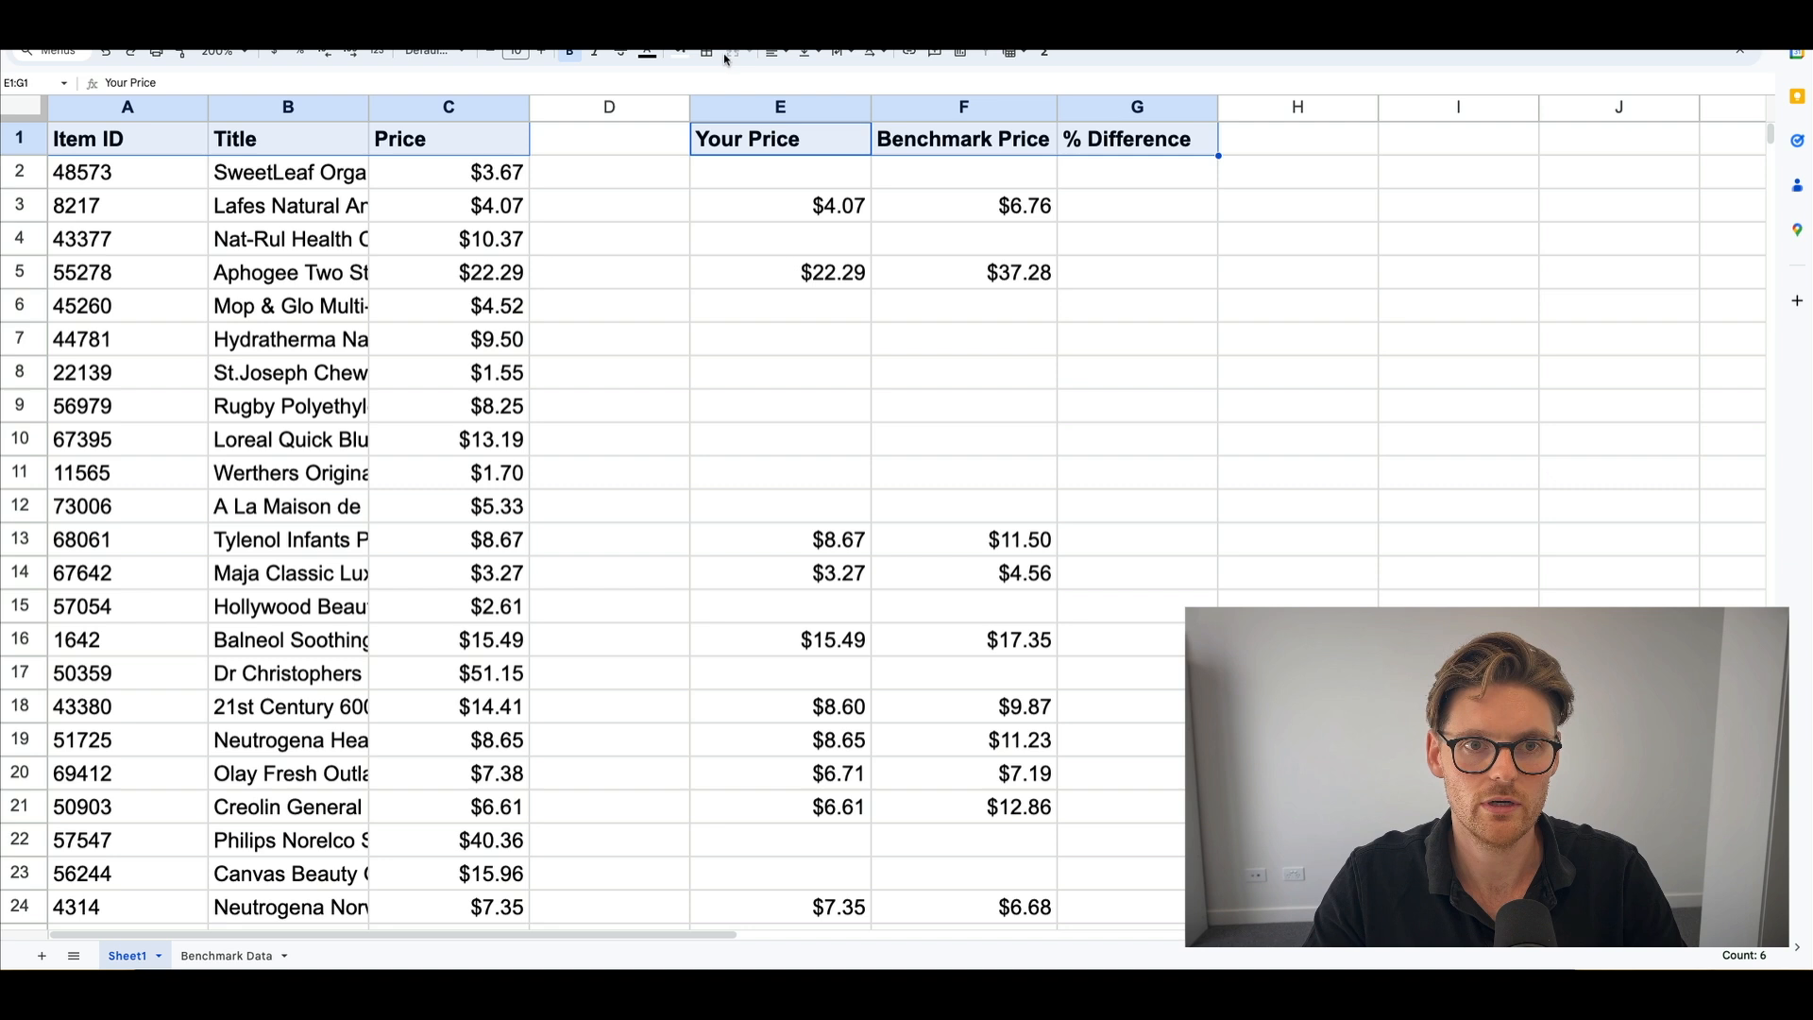
pyautogui.click(678, 53)
pyautogui.click(736, 124)
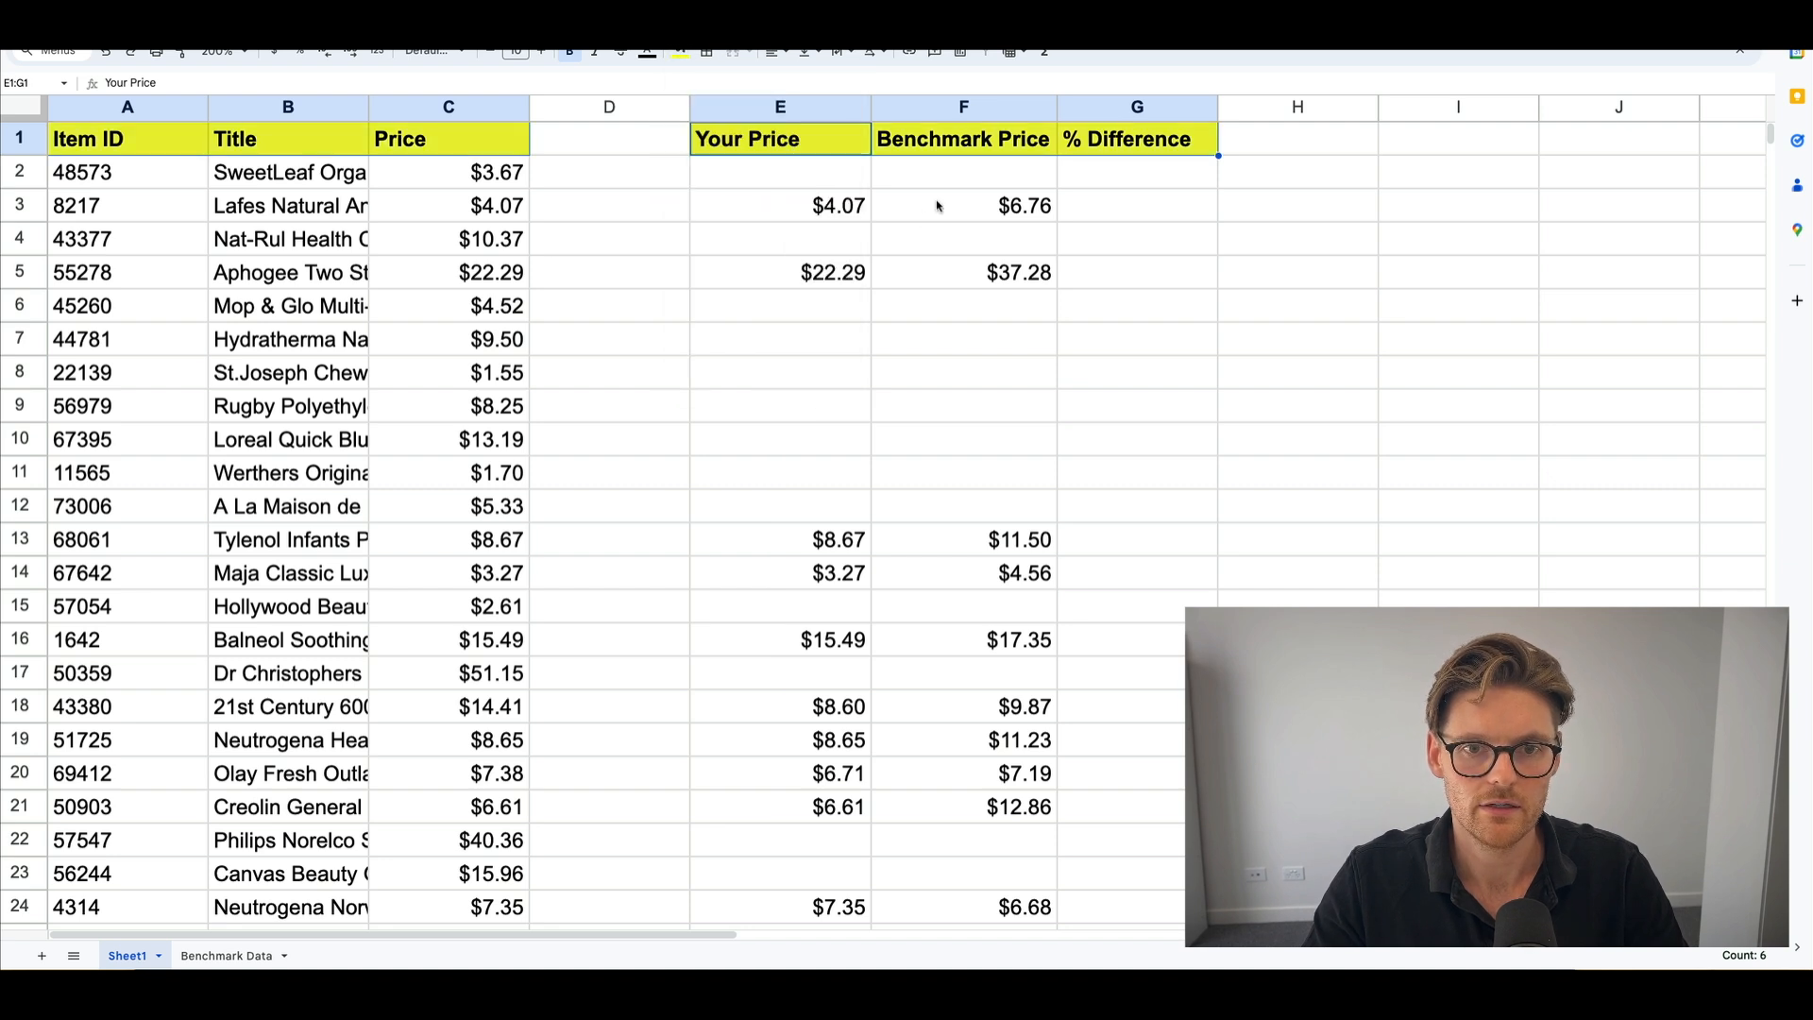
# Calculate the % Difference in G3 with =E3/F3-1 and format the cell as a percentage.
pyautogui.click(1086, 204)
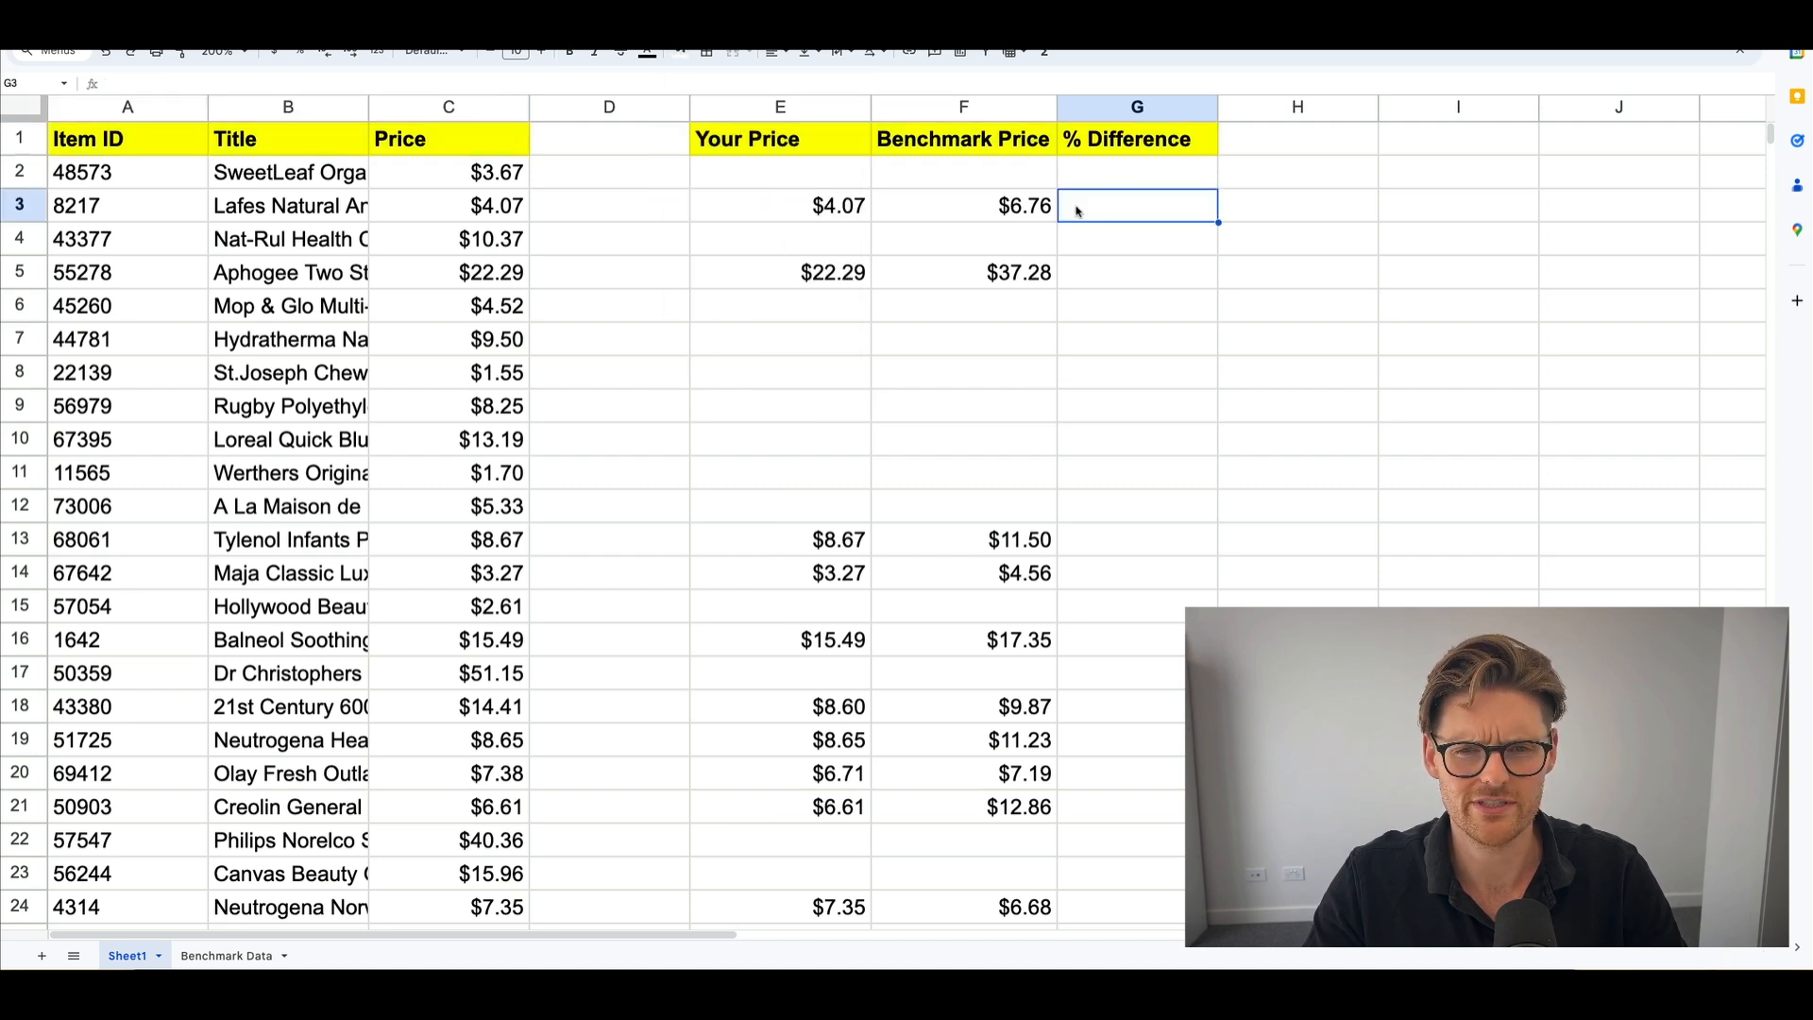
pyautogui.write('=')
pyautogui.press('Left')
pyautogui.press('Left')
pyautogui.write('/')
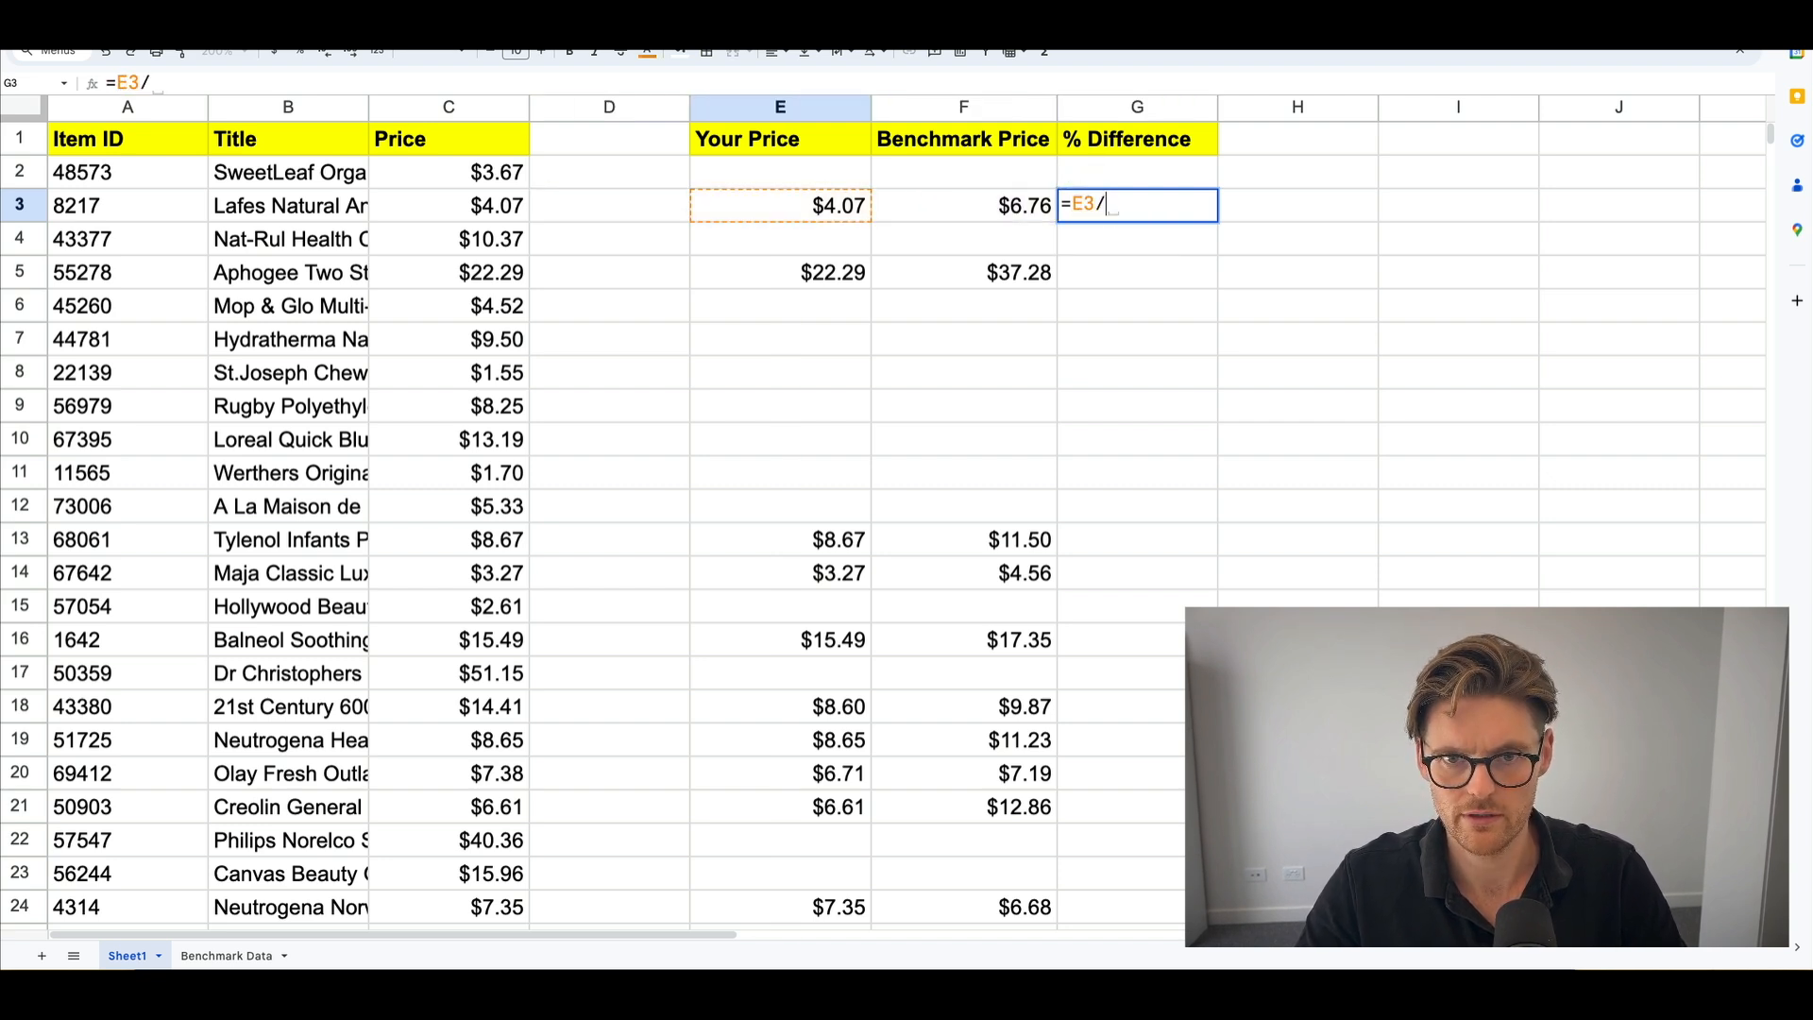
pyautogui.press('Left')
pyautogui.write('-1')
pyautogui.press('Tab')
pyautogui.press('Left')
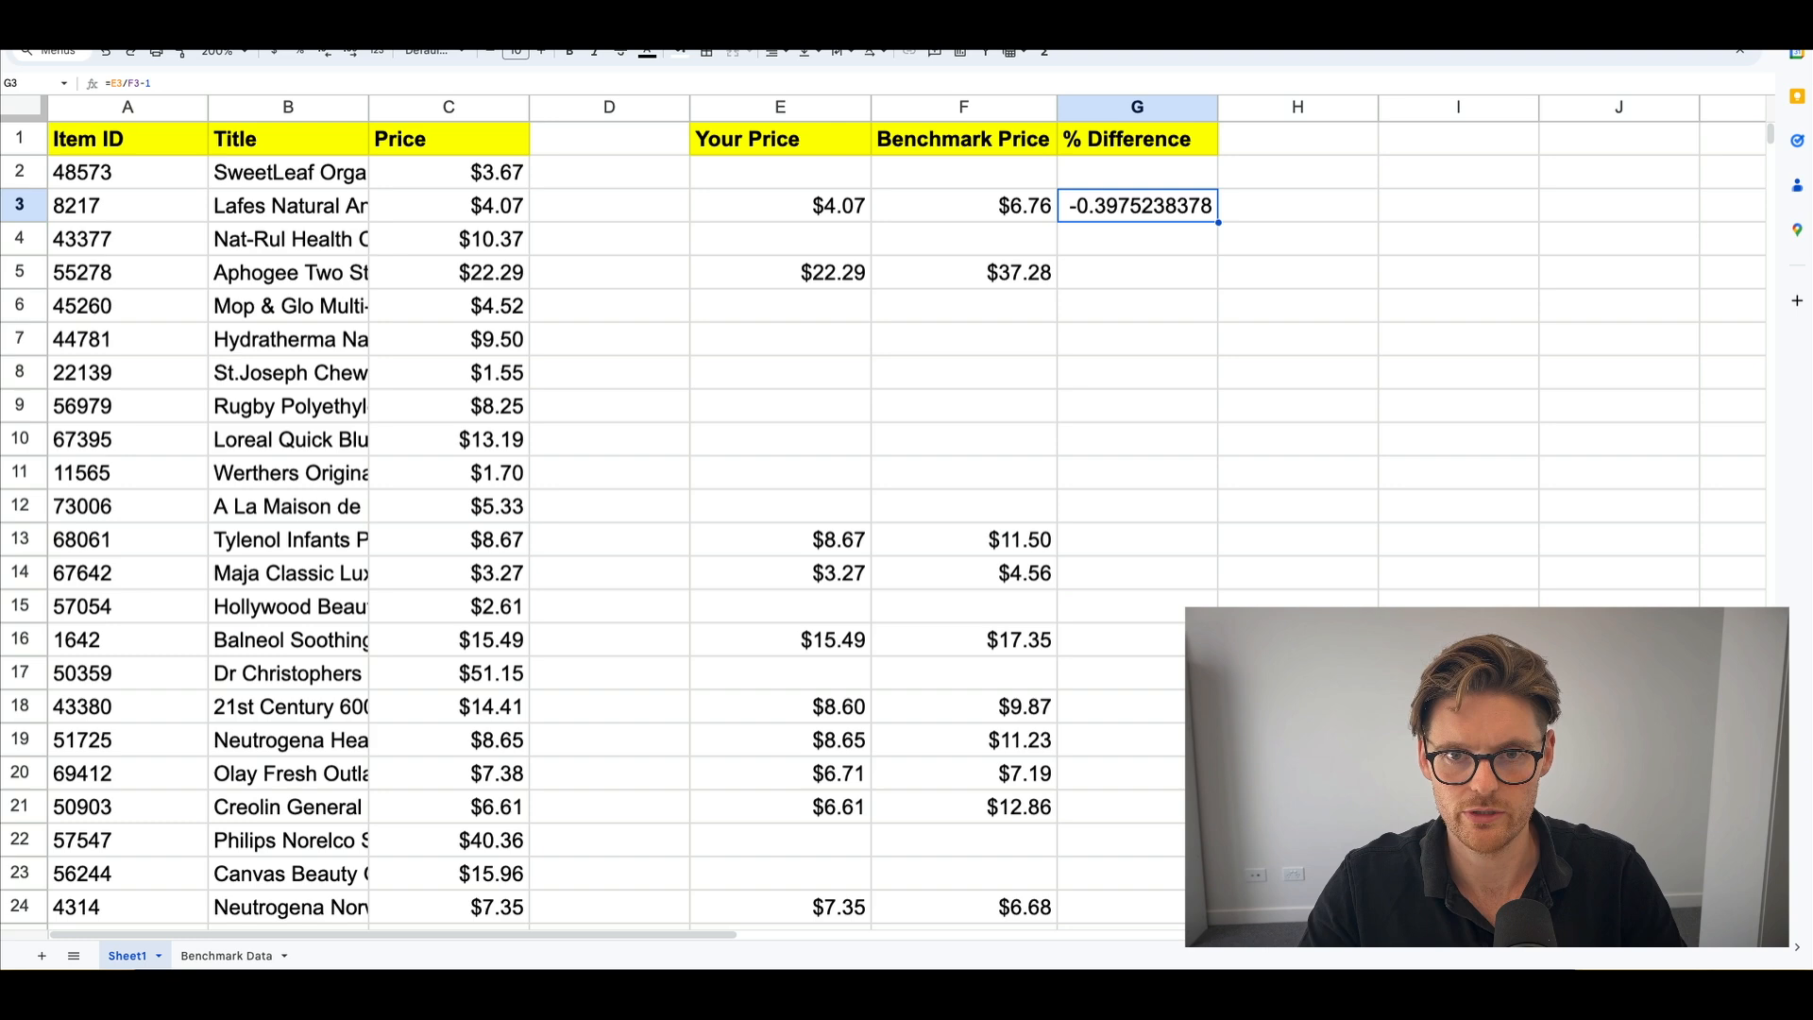
pyautogui.click(300, 54)
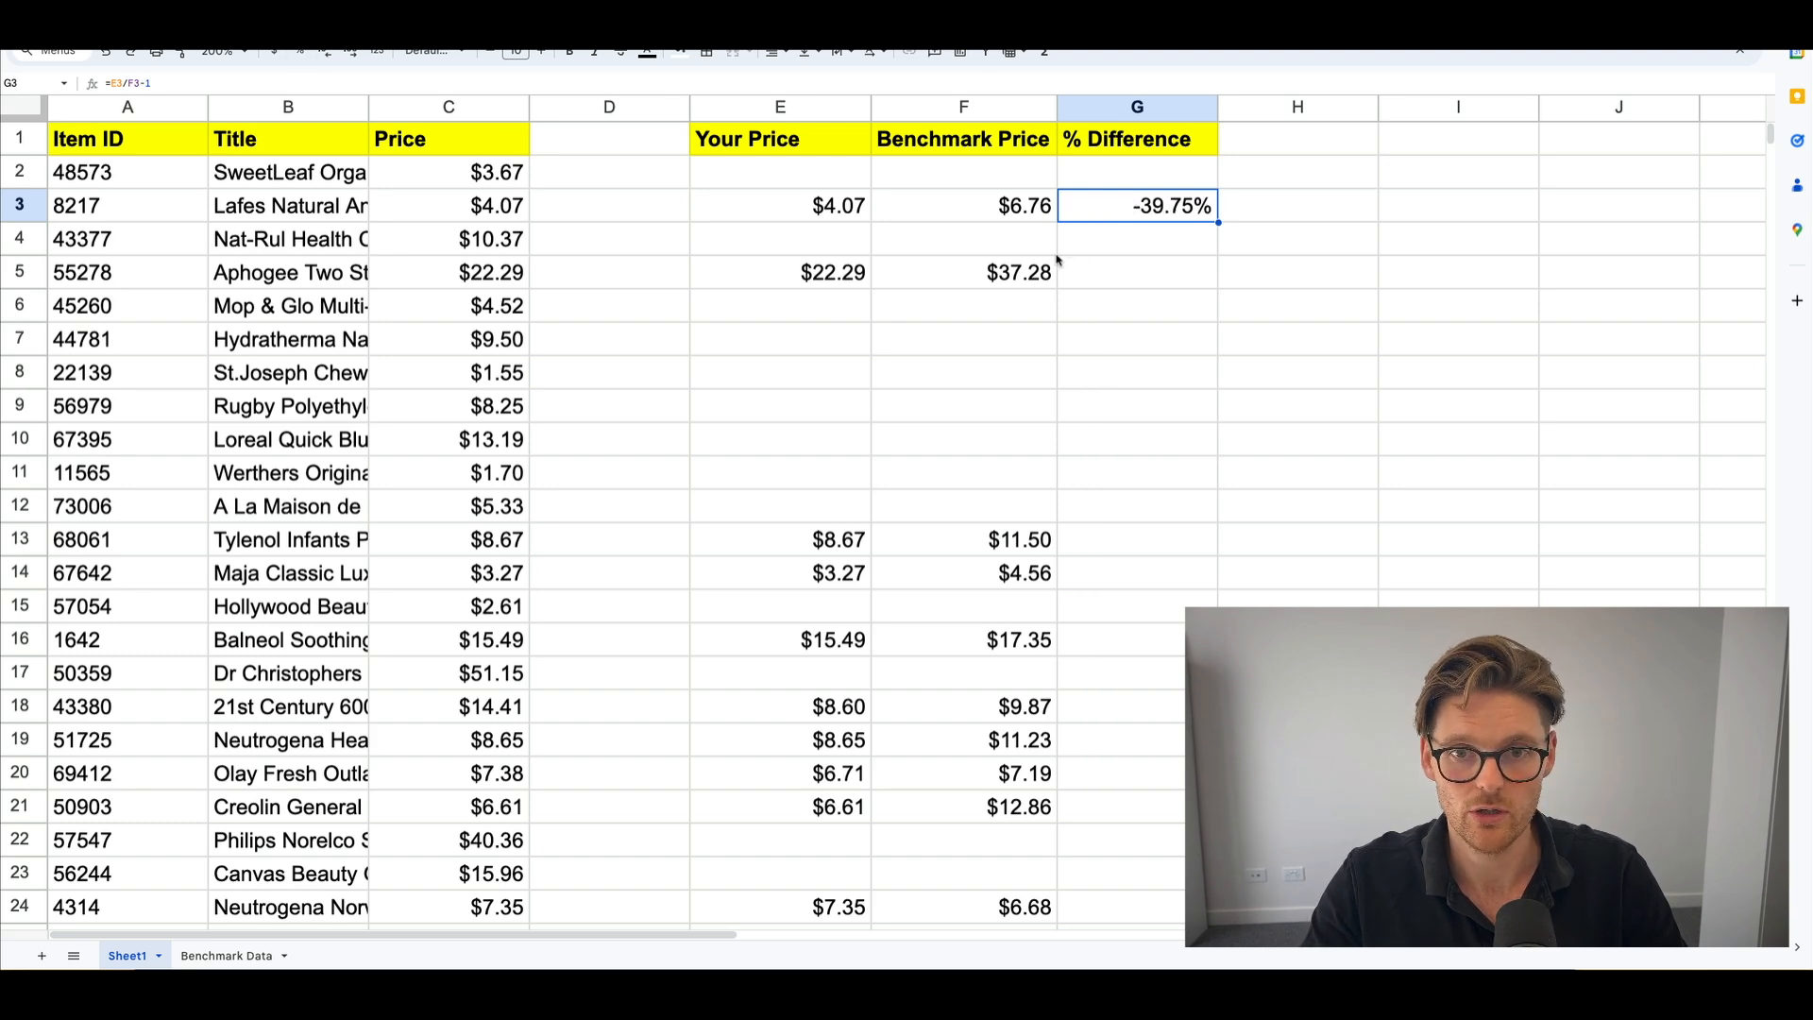
# Look up item ID 8217 on the Benchmark Data sheet to check its price difference against Sheet1.
pyautogui.click(227, 956)
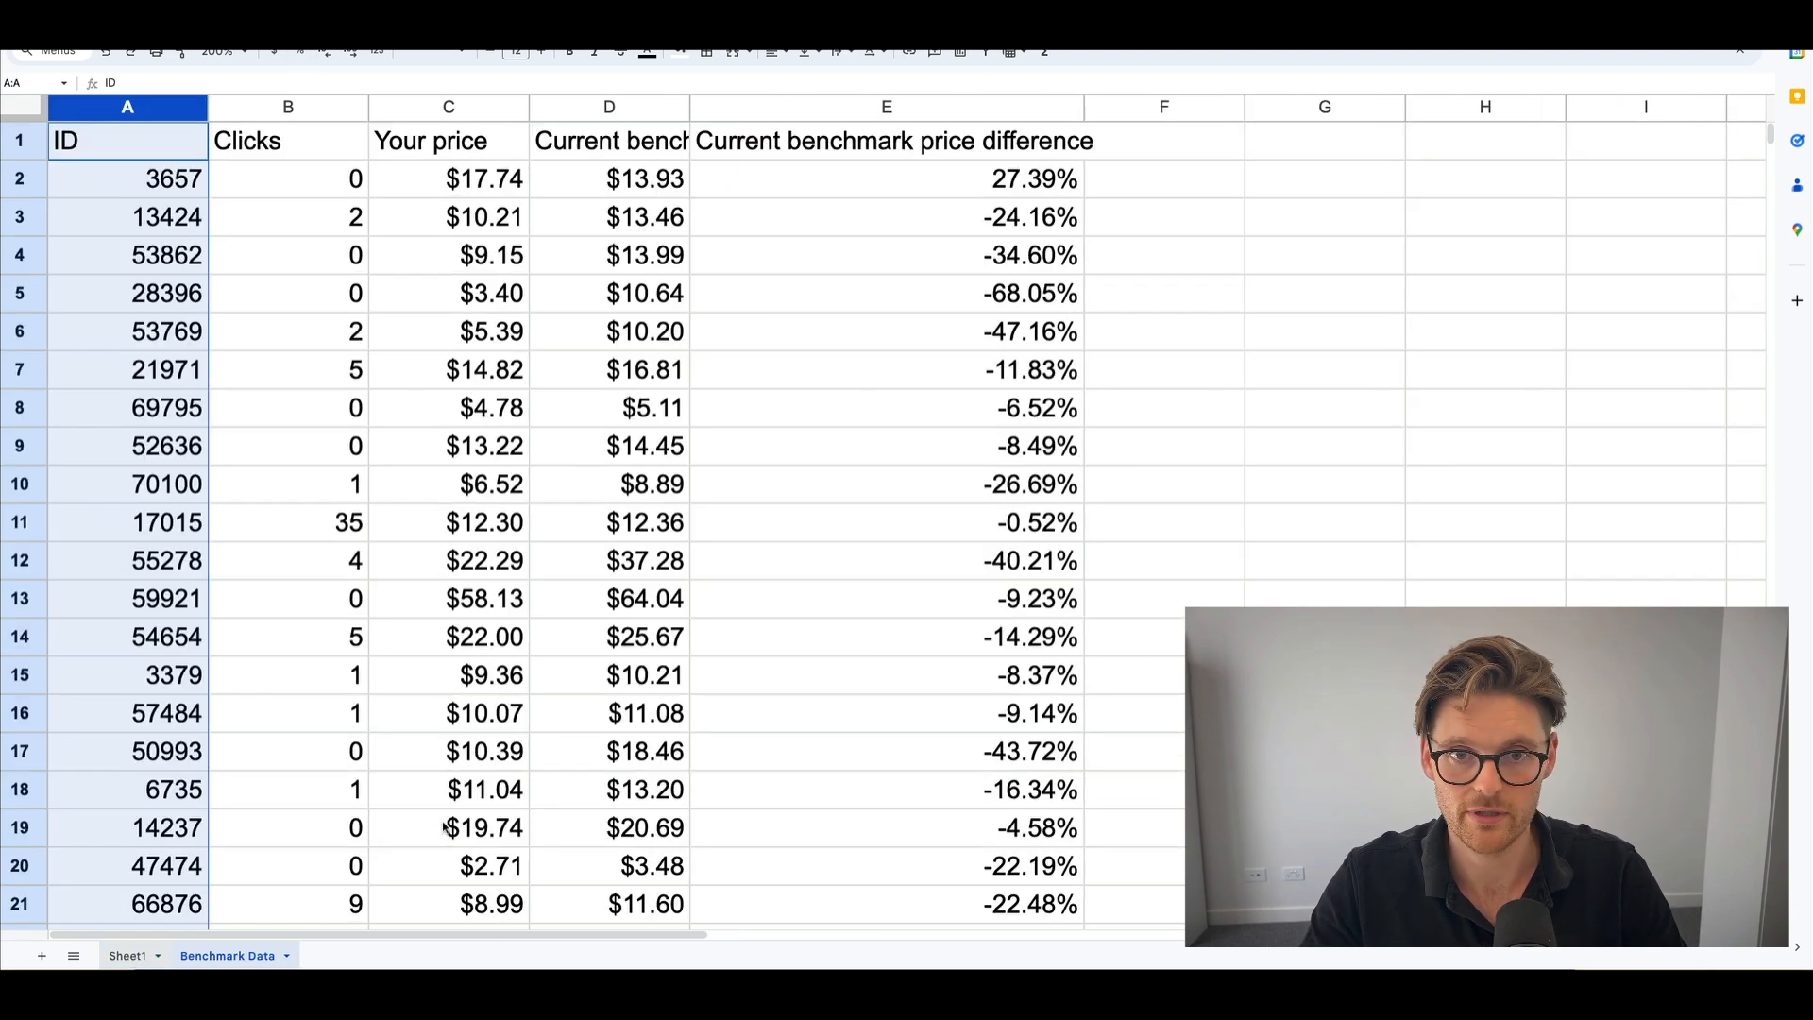
pyautogui.click(127, 955)
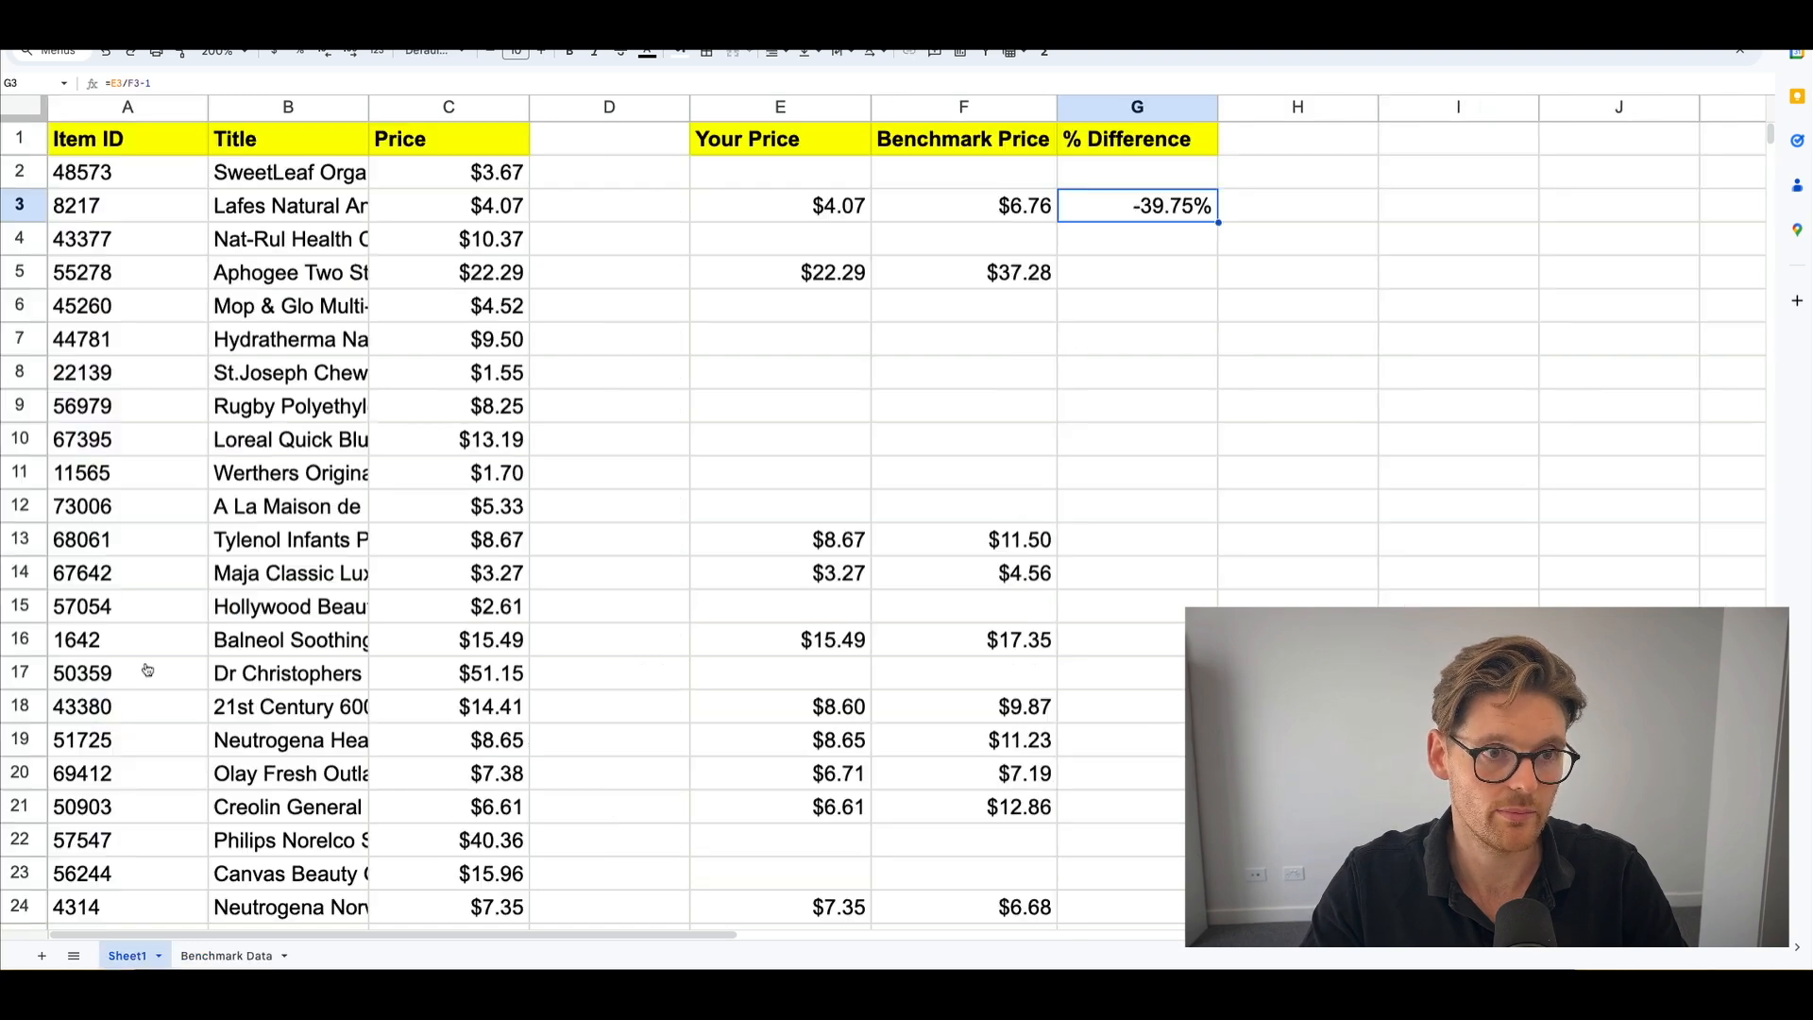
pyautogui.click(121, 174)
pyautogui.click(134, 205)
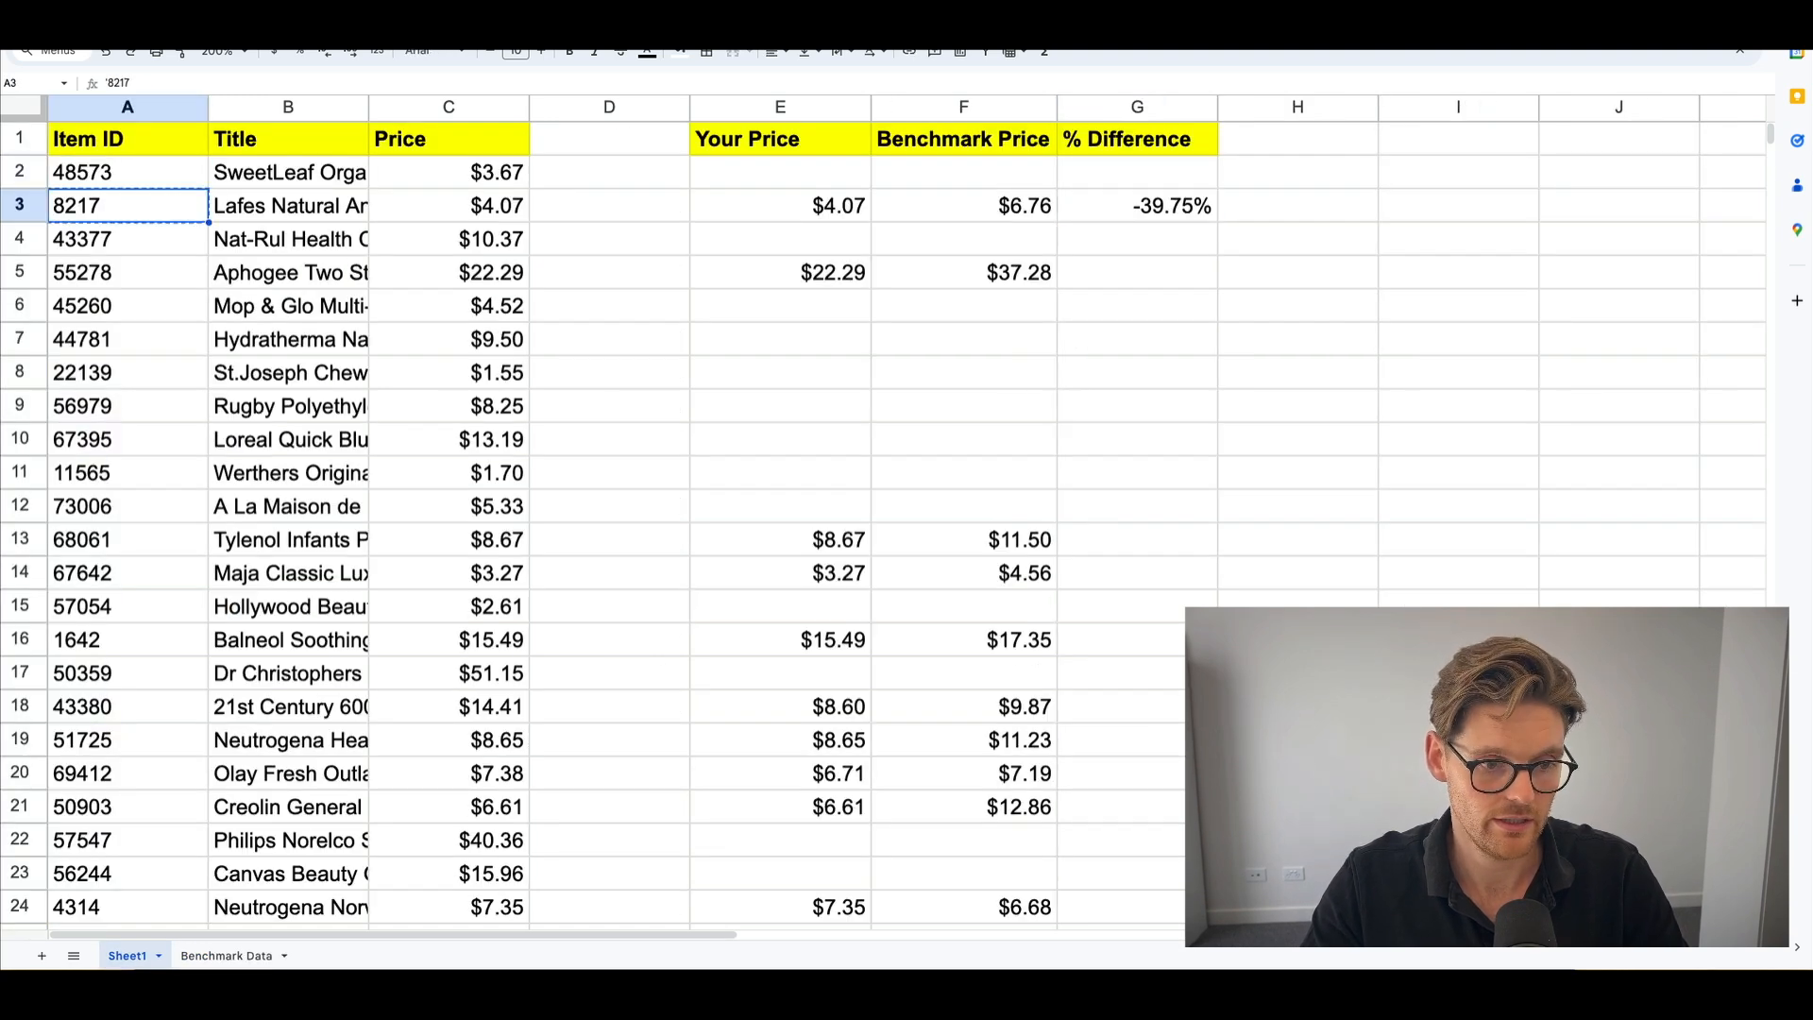
pyautogui.click(227, 955)
pyautogui.hotkey('ctrl', 'f')
pyautogui.write('8217')
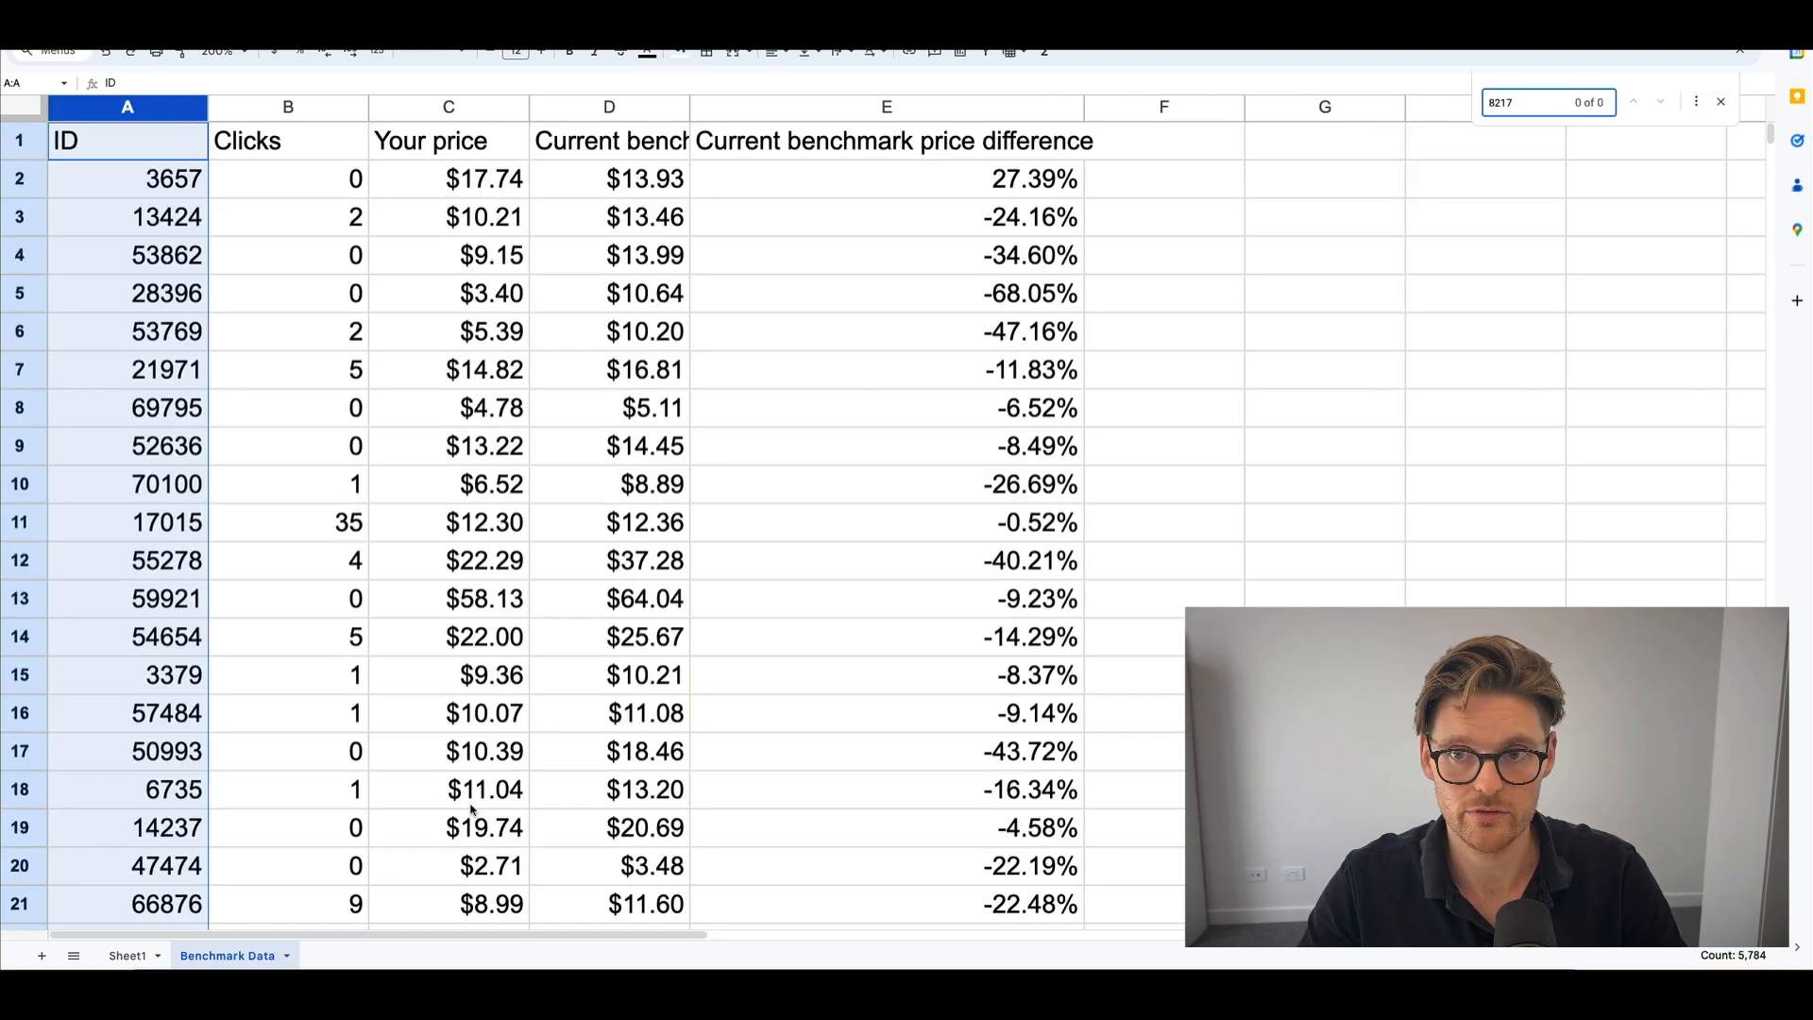
pyautogui.click(885, 915)
pyautogui.click(128, 955)
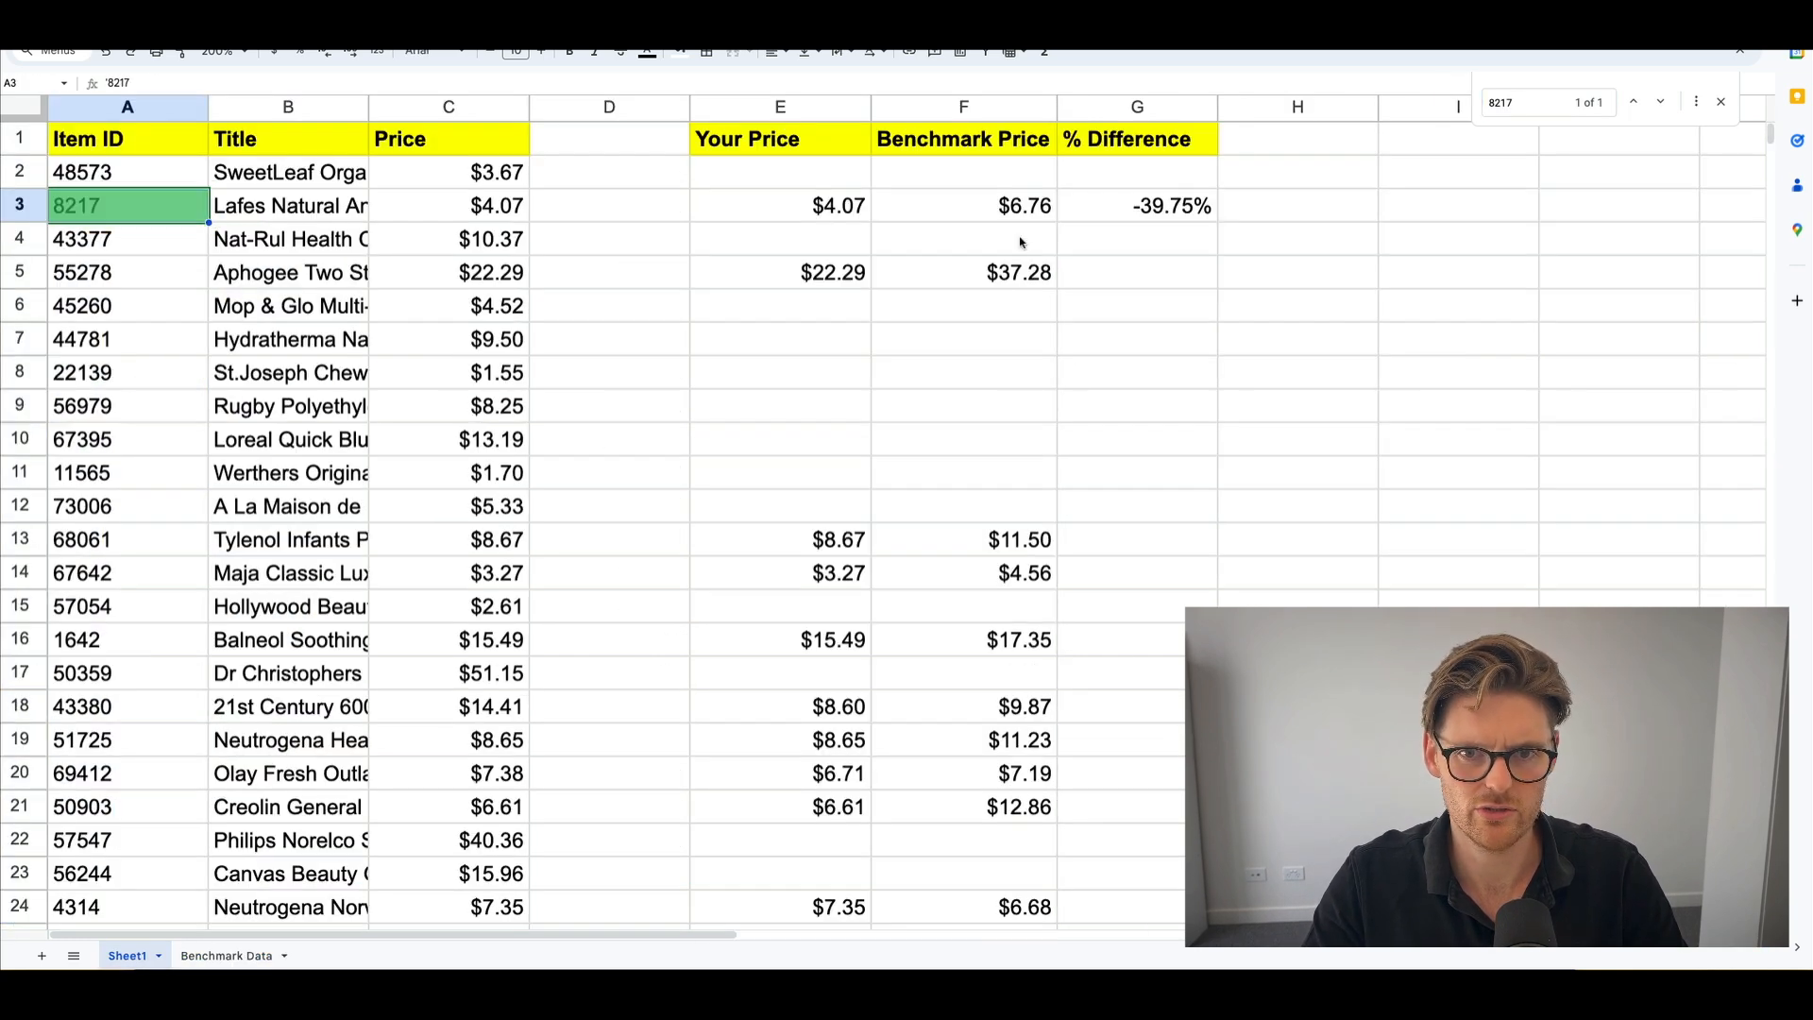
# Copy the % Difference formula from G3 up into G2 and clear G3.
pyautogui.click(1176, 205)
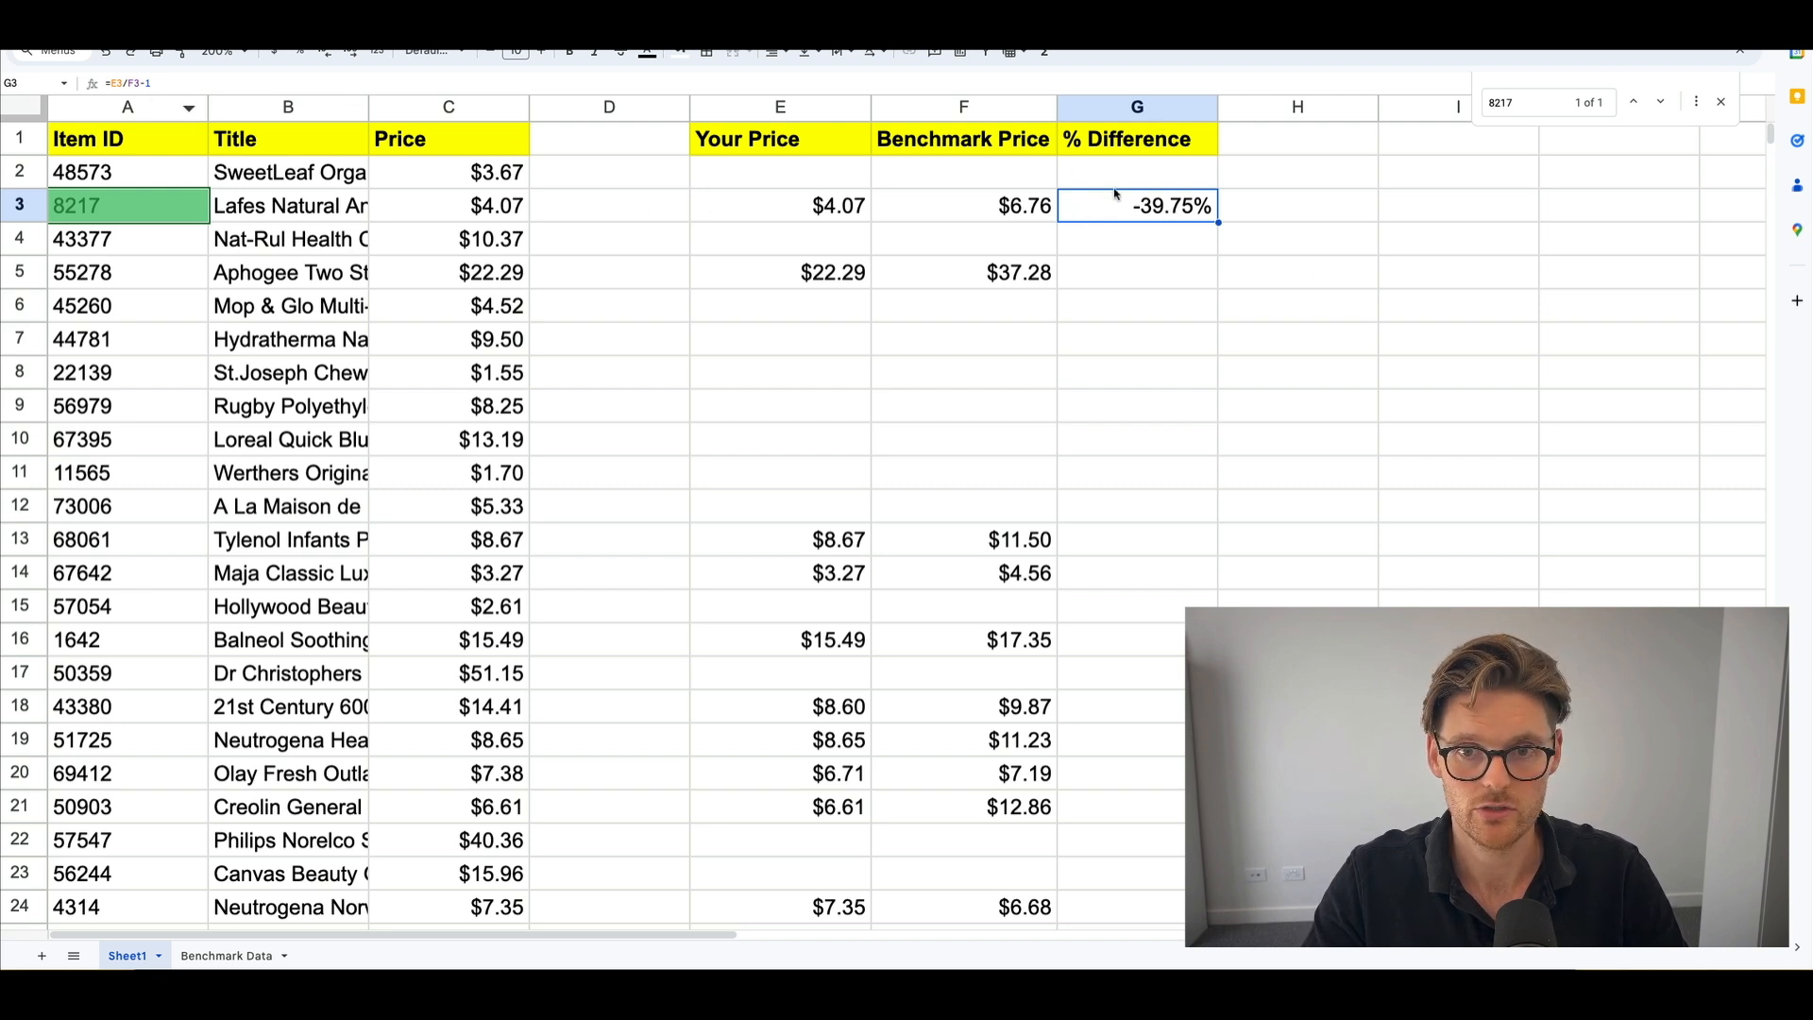
pyautogui.moveTo(1217, 219); pyautogui.dragTo(1204, 184)
pyautogui.click(1195, 213)
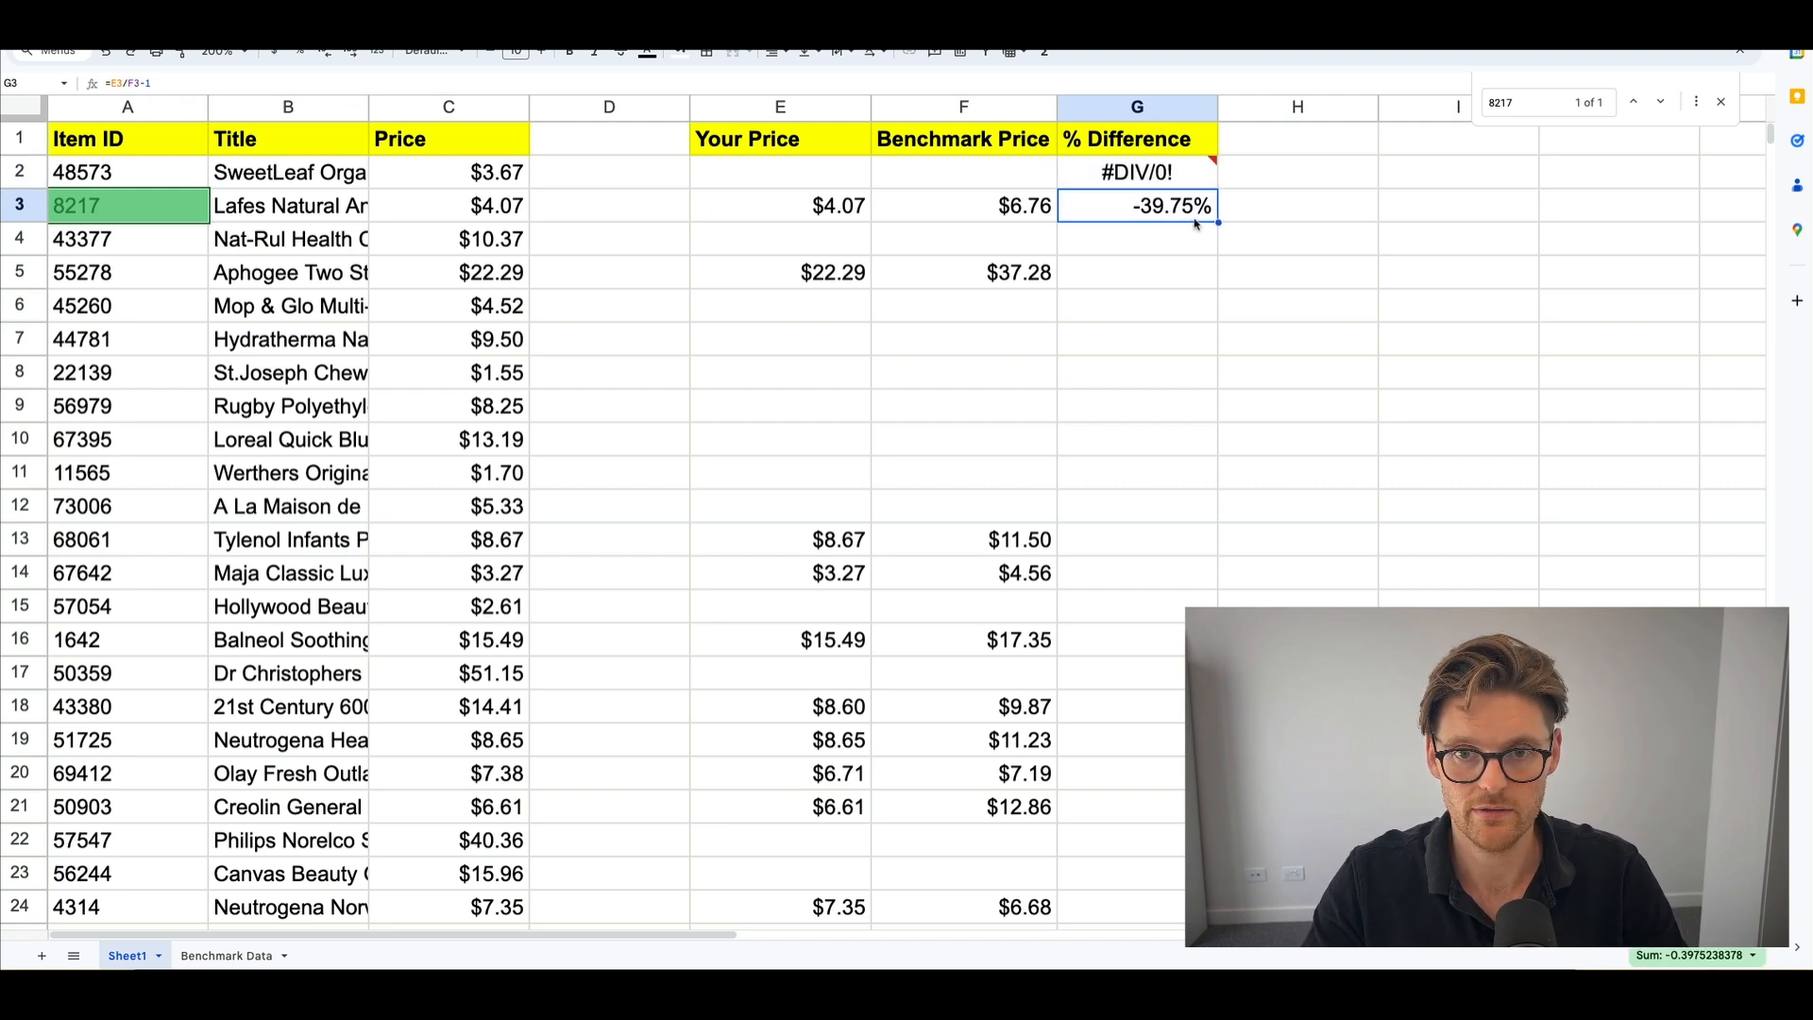
pyautogui.press('Delete')
pyautogui.press('Up')
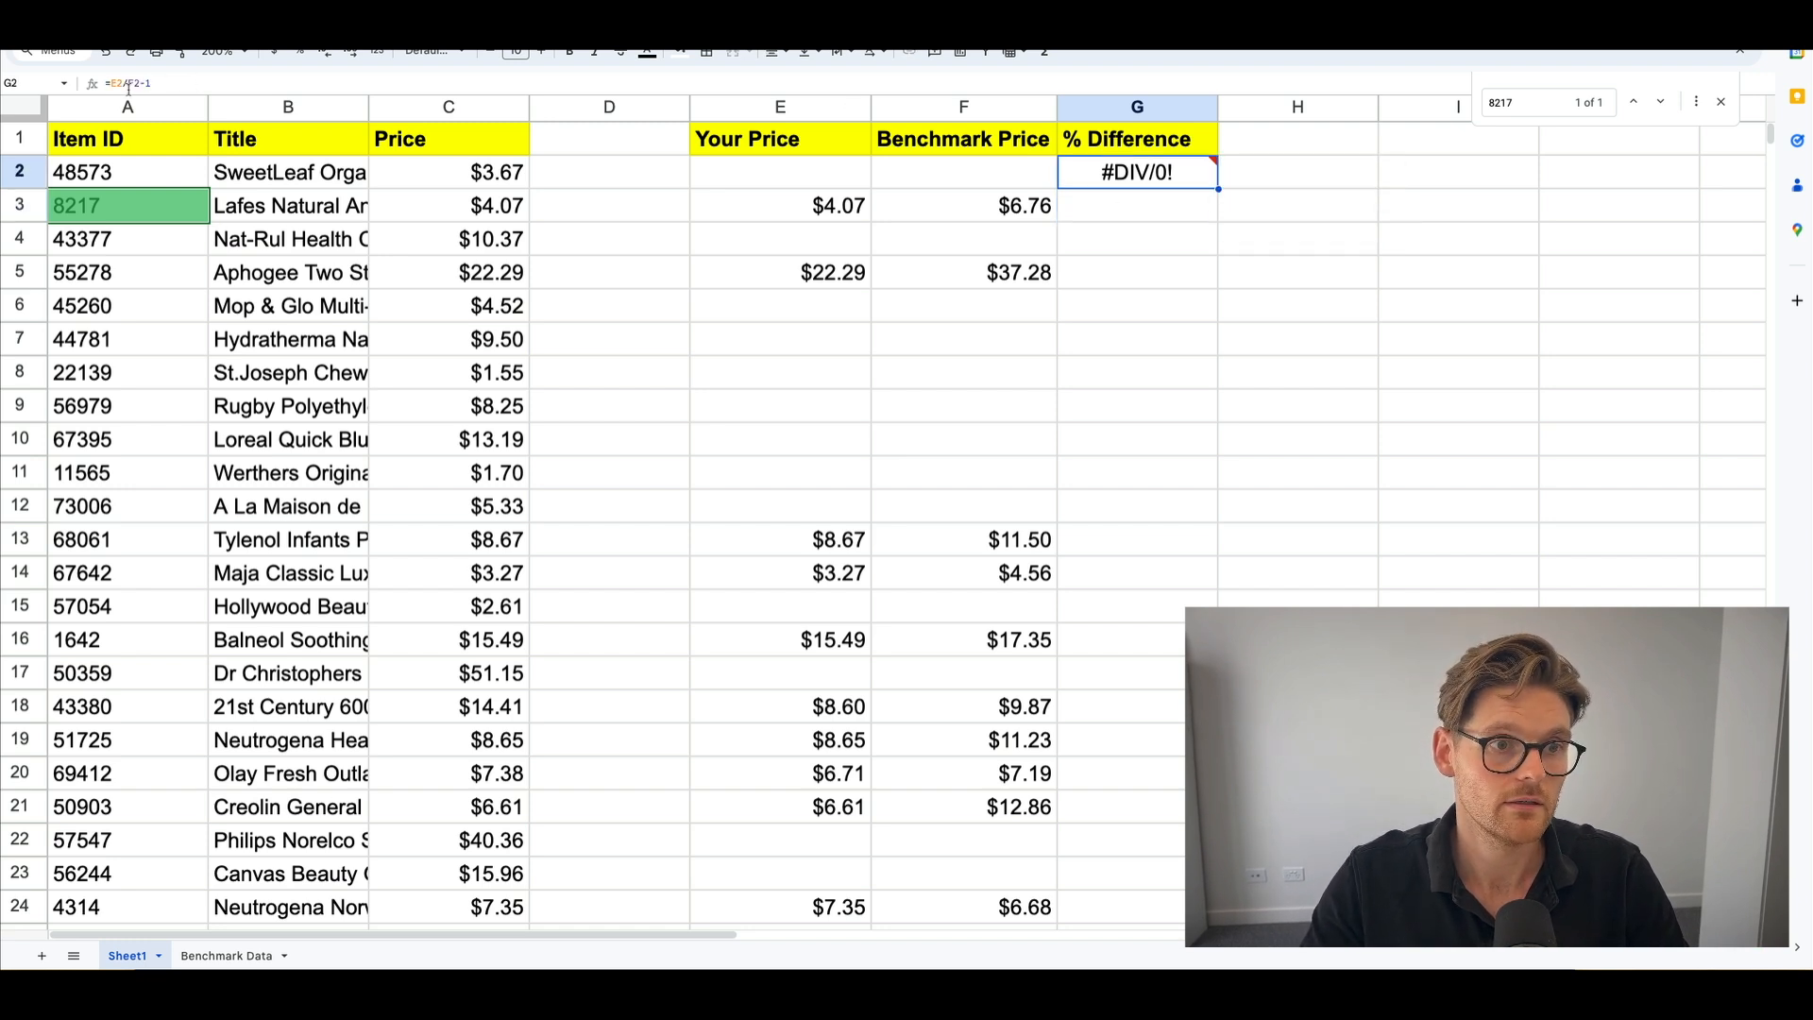
# Start an IF function in the G2 formula and remove the existing E2/F2-1 calculation.
pyautogui.click(113, 84)
pyautogui.write('if(')
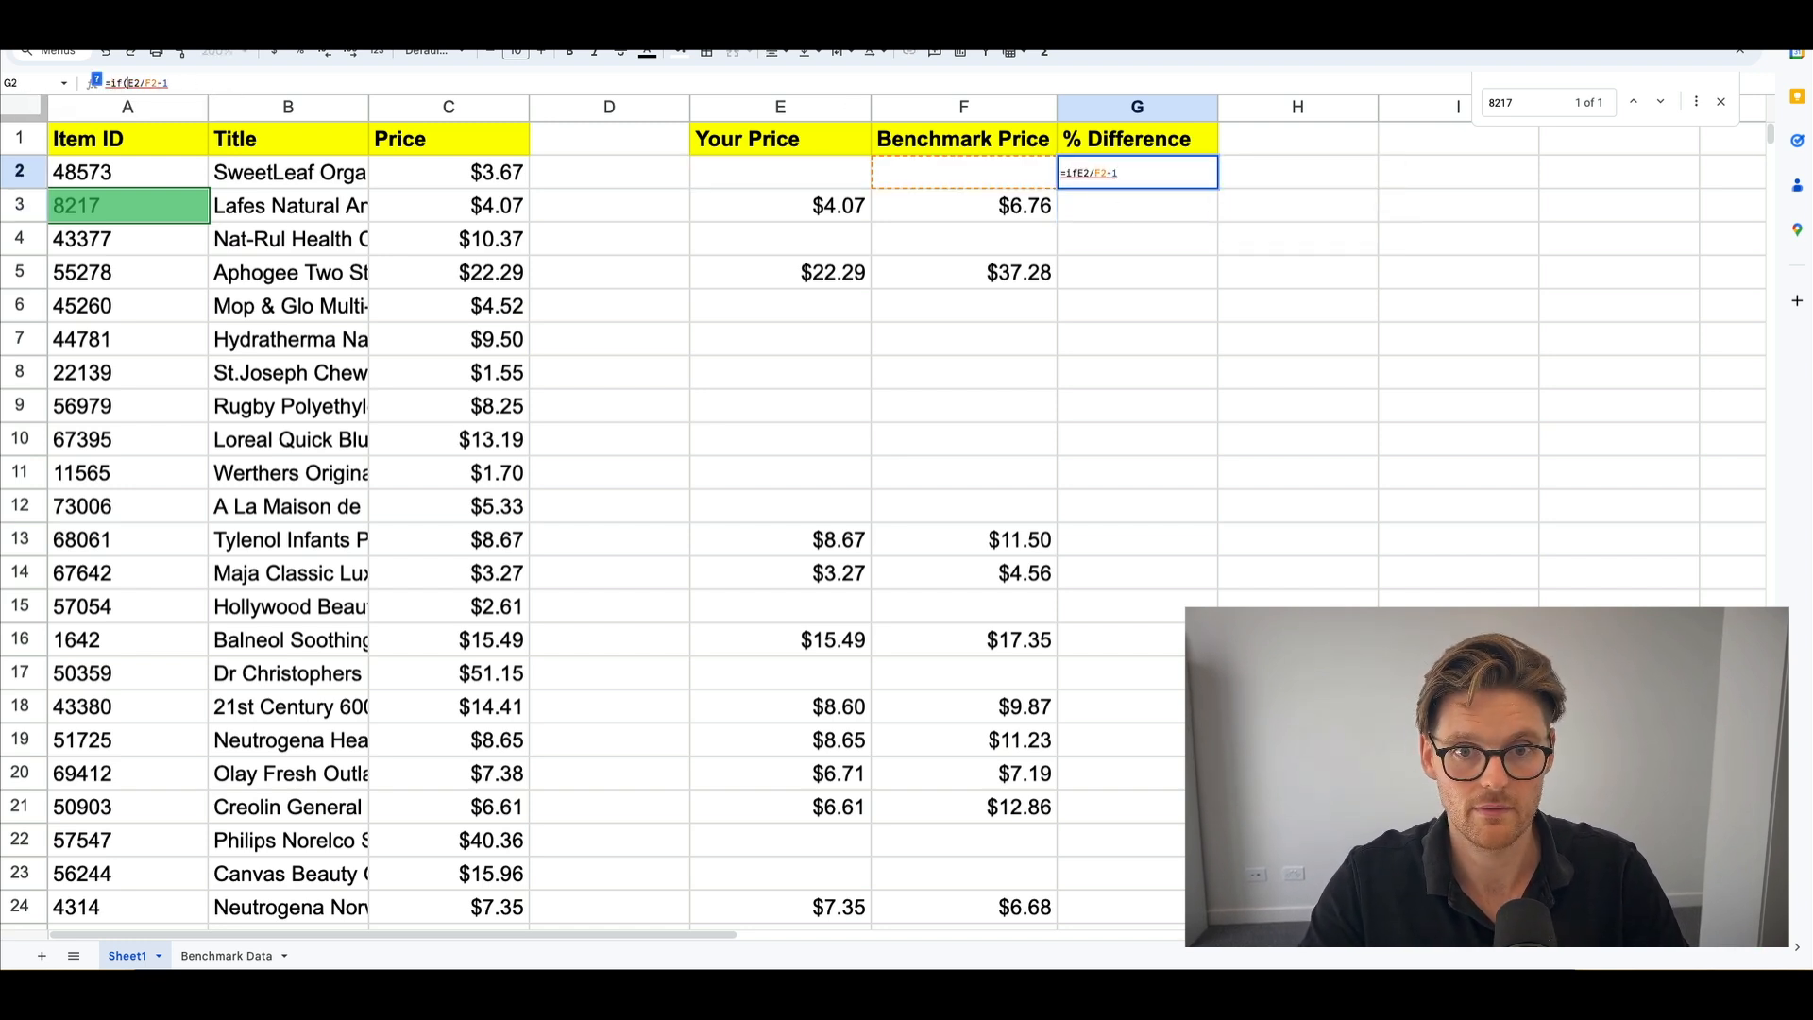
pyautogui.click(1002, 176)
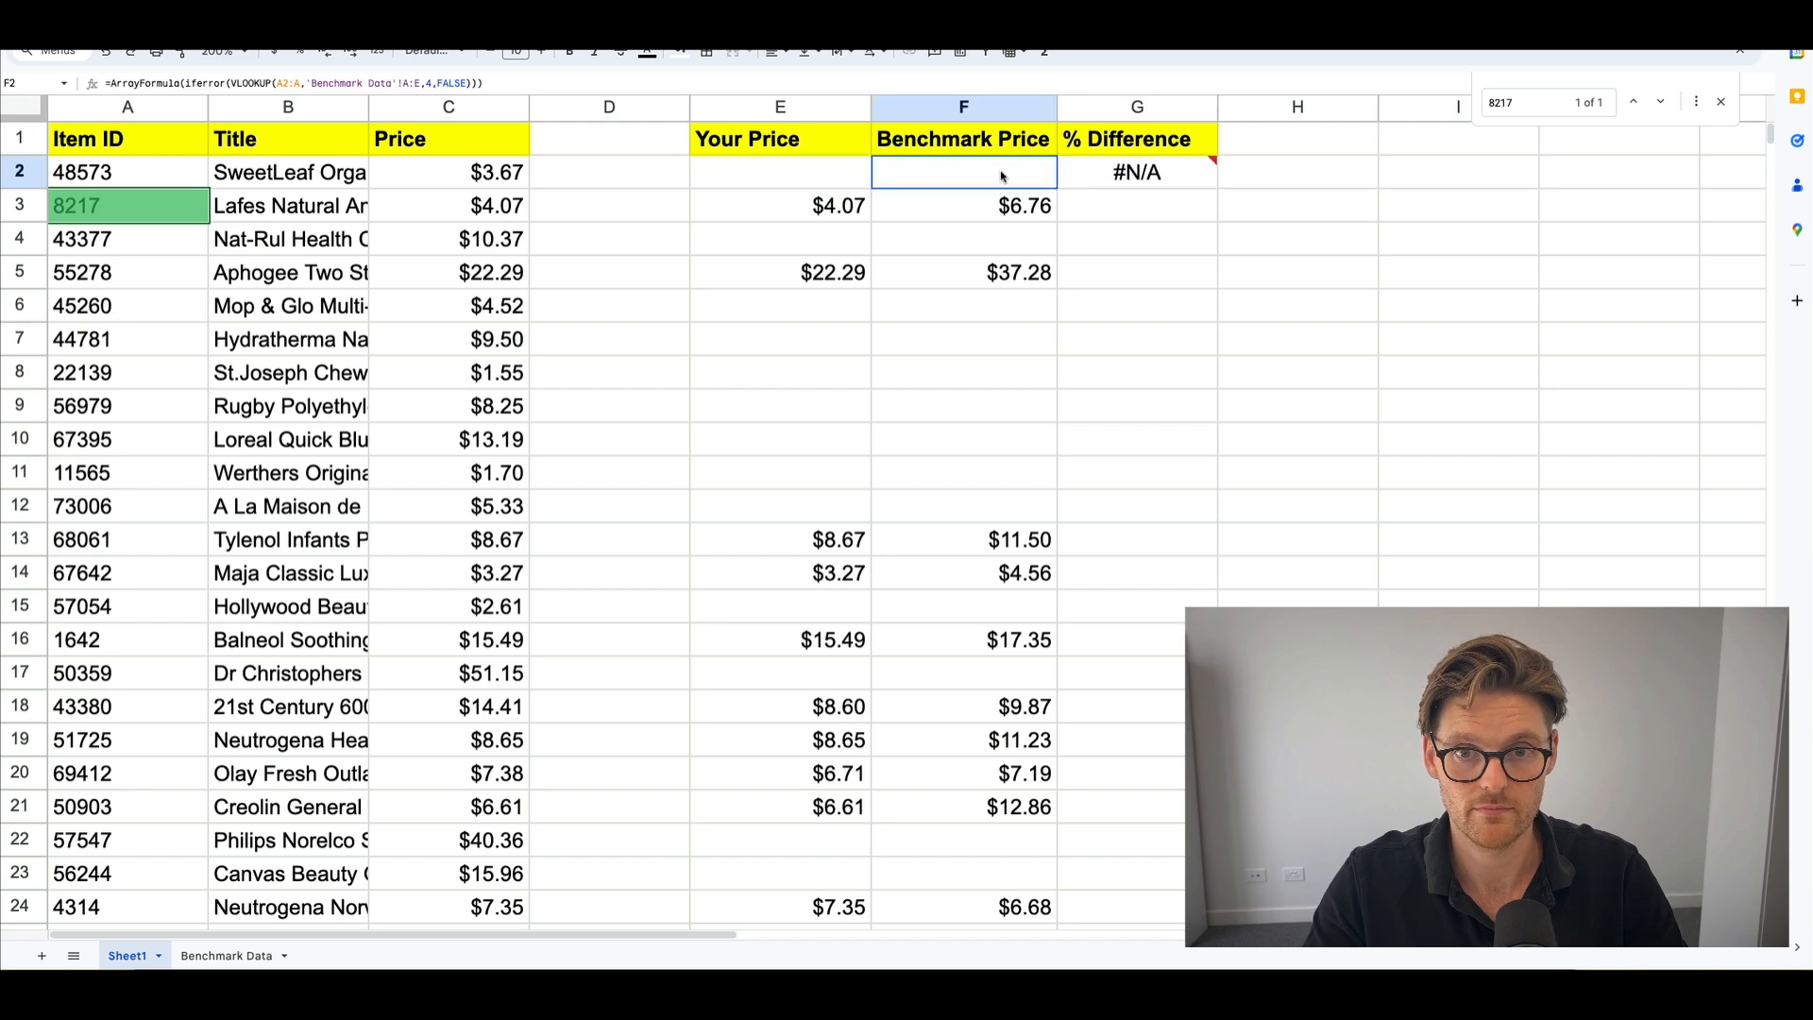
pyautogui.click(1133, 170)
pyautogui.moveTo(128, 84); pyautogui.dragTo(349, 83)
pyautogui.press('BackSpace')
# Complete the formula in G2 as =if(F2="",,(E2/F2)-1) so rows without a benchmark price stay blank.
pyautogui.click(915, 174)
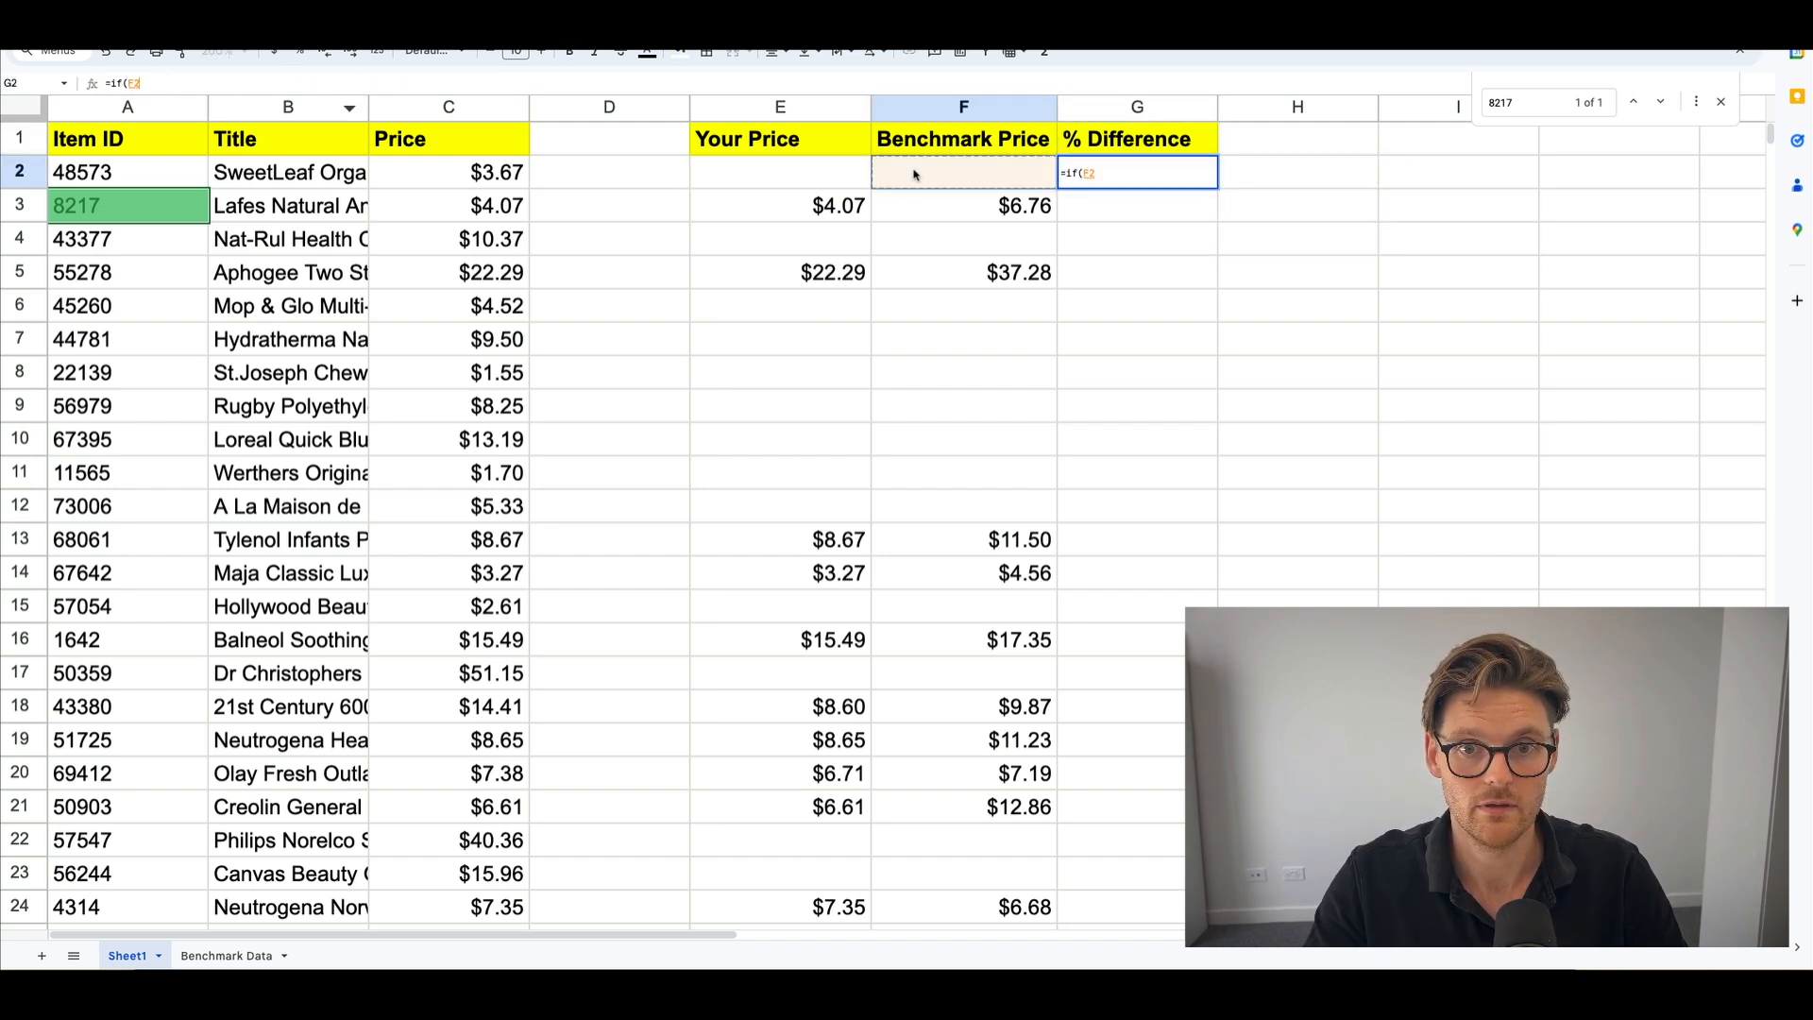
pyautogui.write('="",,(')
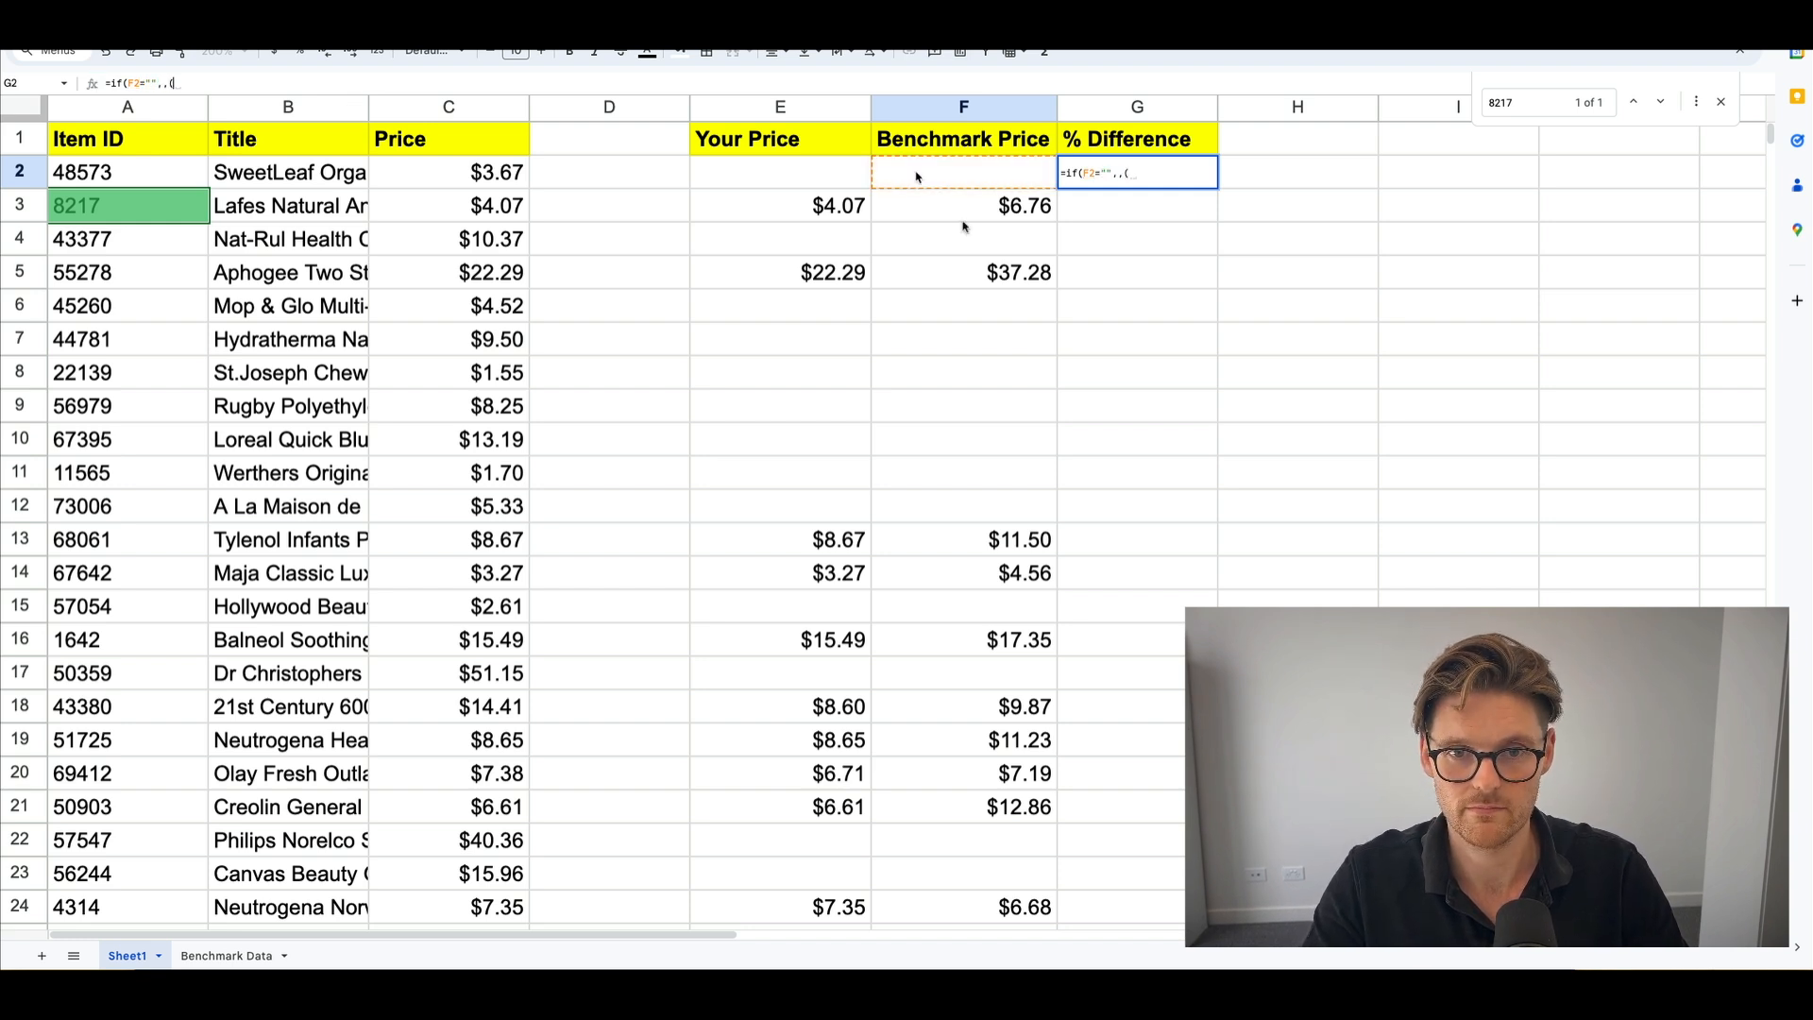
pyautogui.click(992, 172)
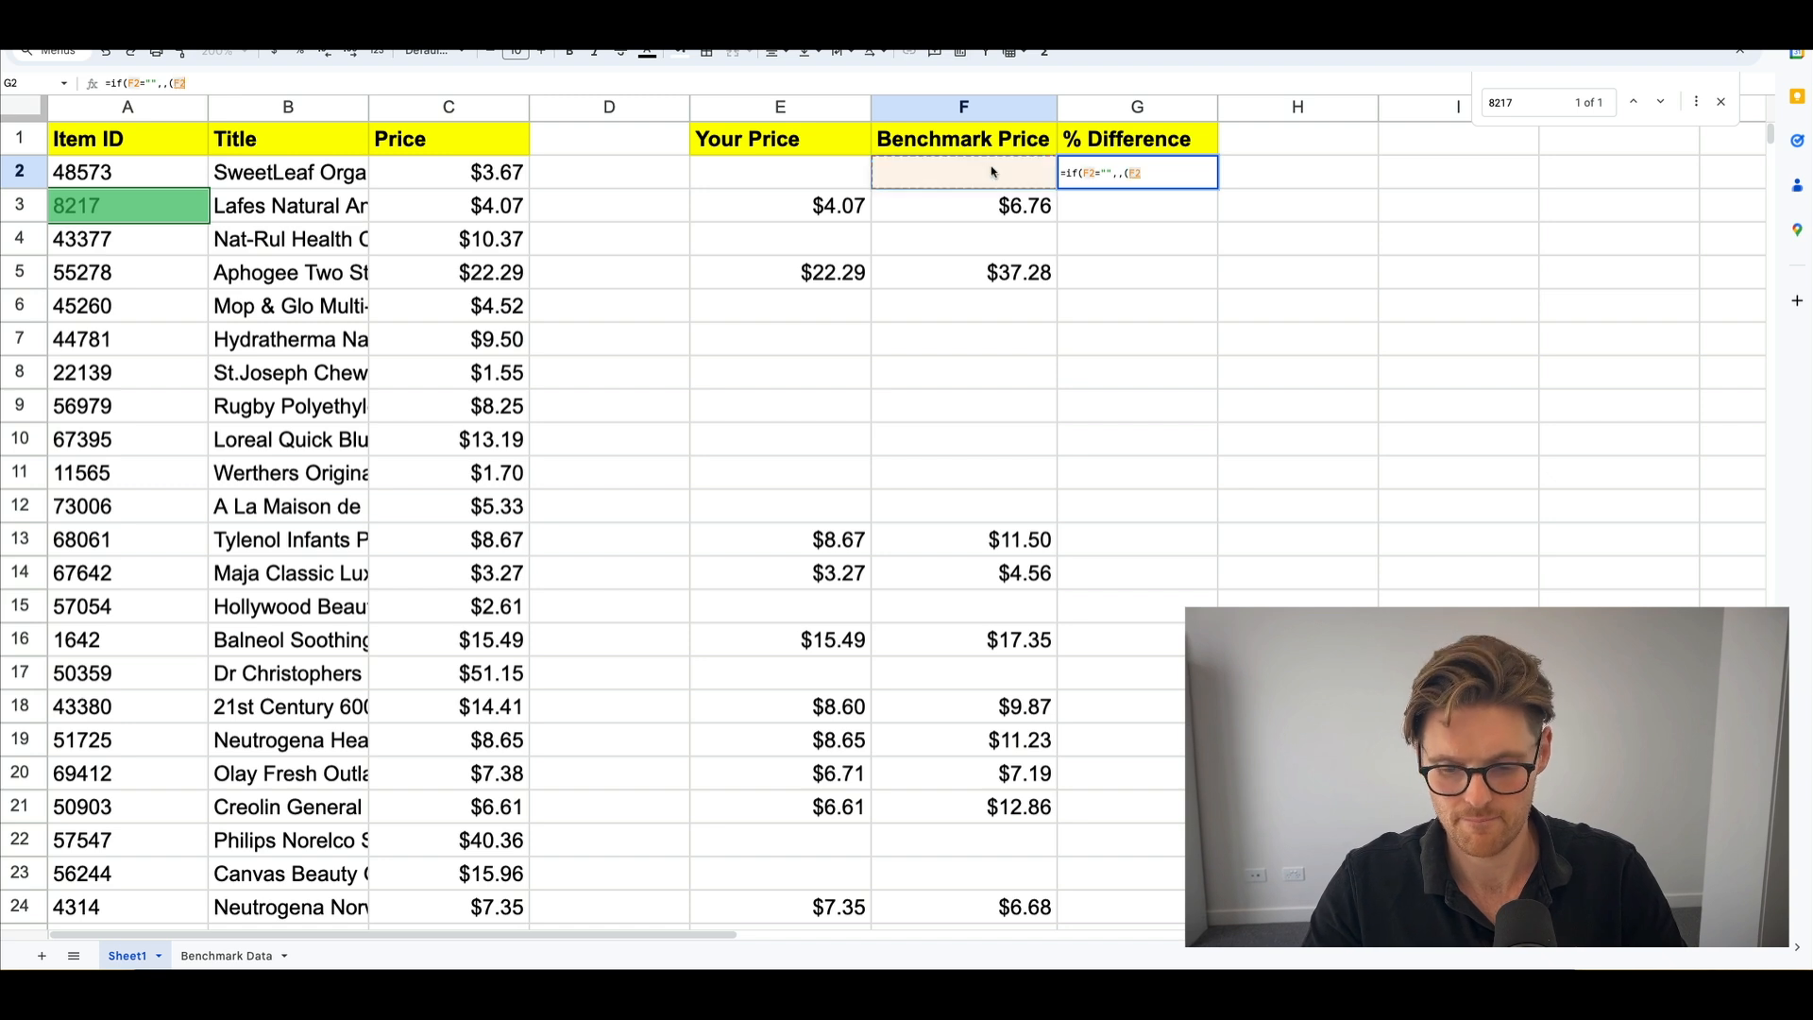
pyautogui.write('/')
pyautogui.press('BackSpace')
pyautogui.press('BackSpace')
pyautogui.press('BackSpace')
pyautogui.click(796, 181)
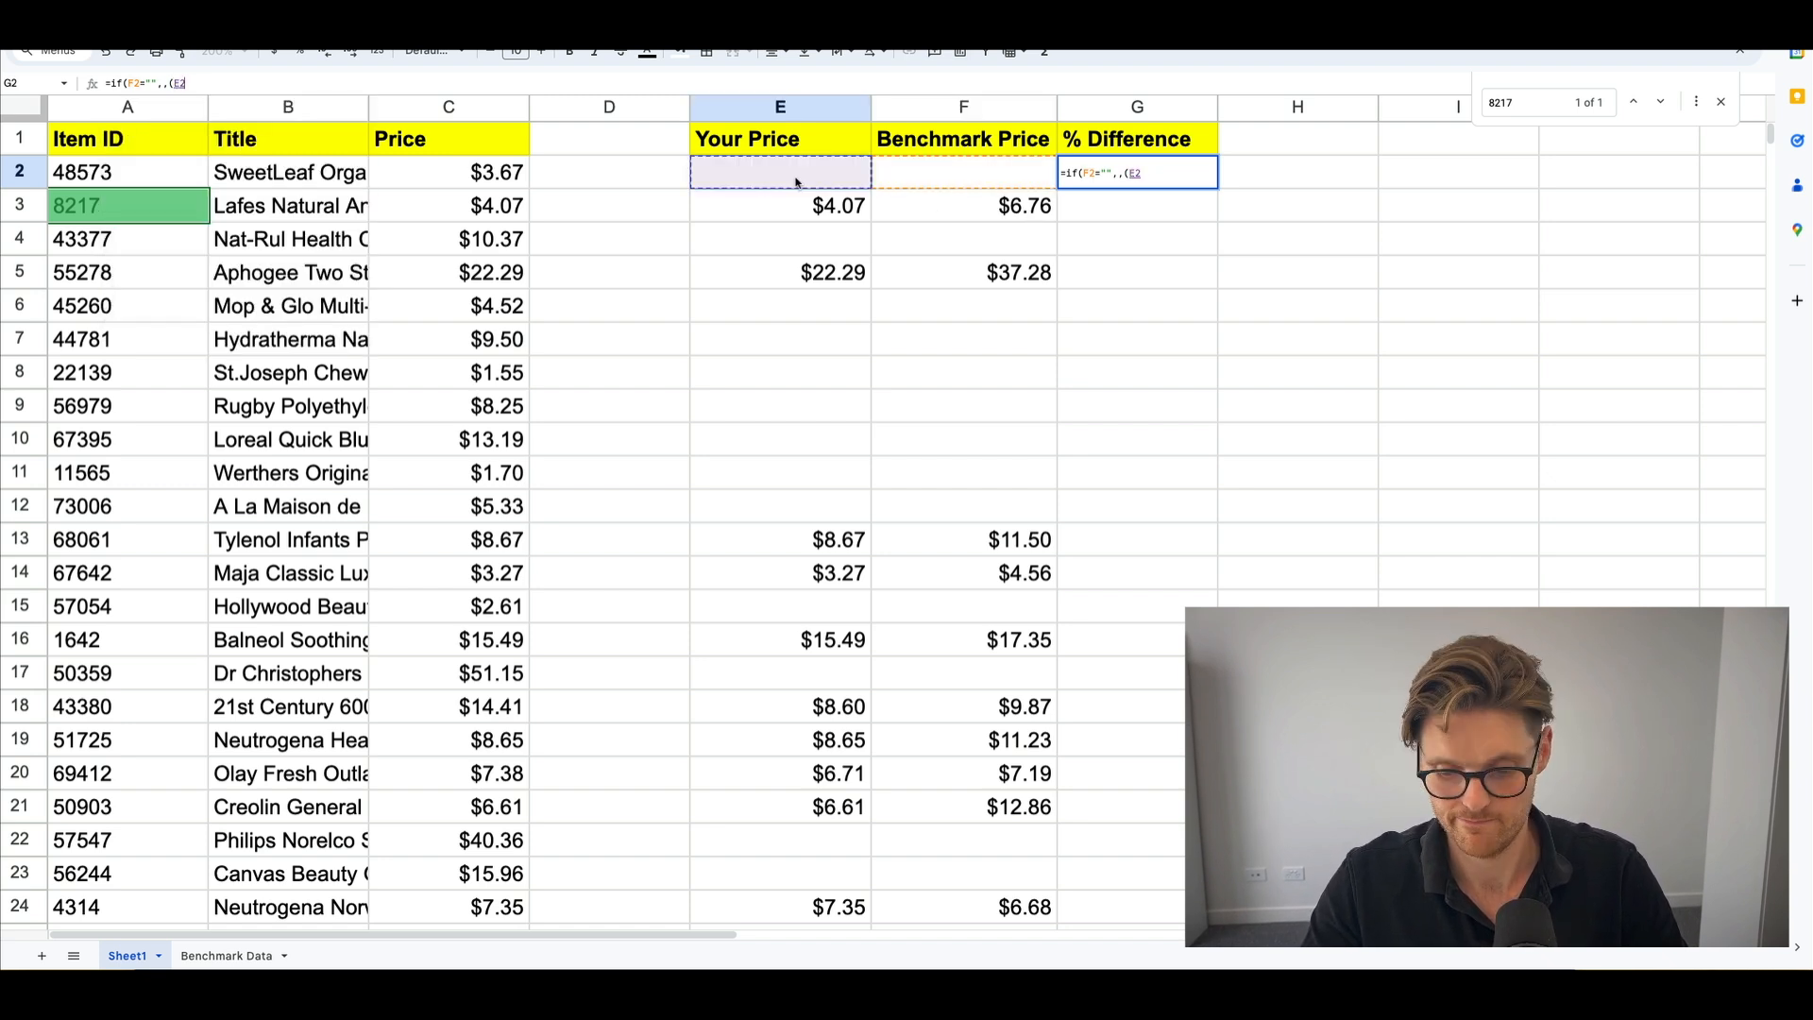
pyautogui.write('/')
pyautogui.click(928, 174)
pyautogui.write(')-1')
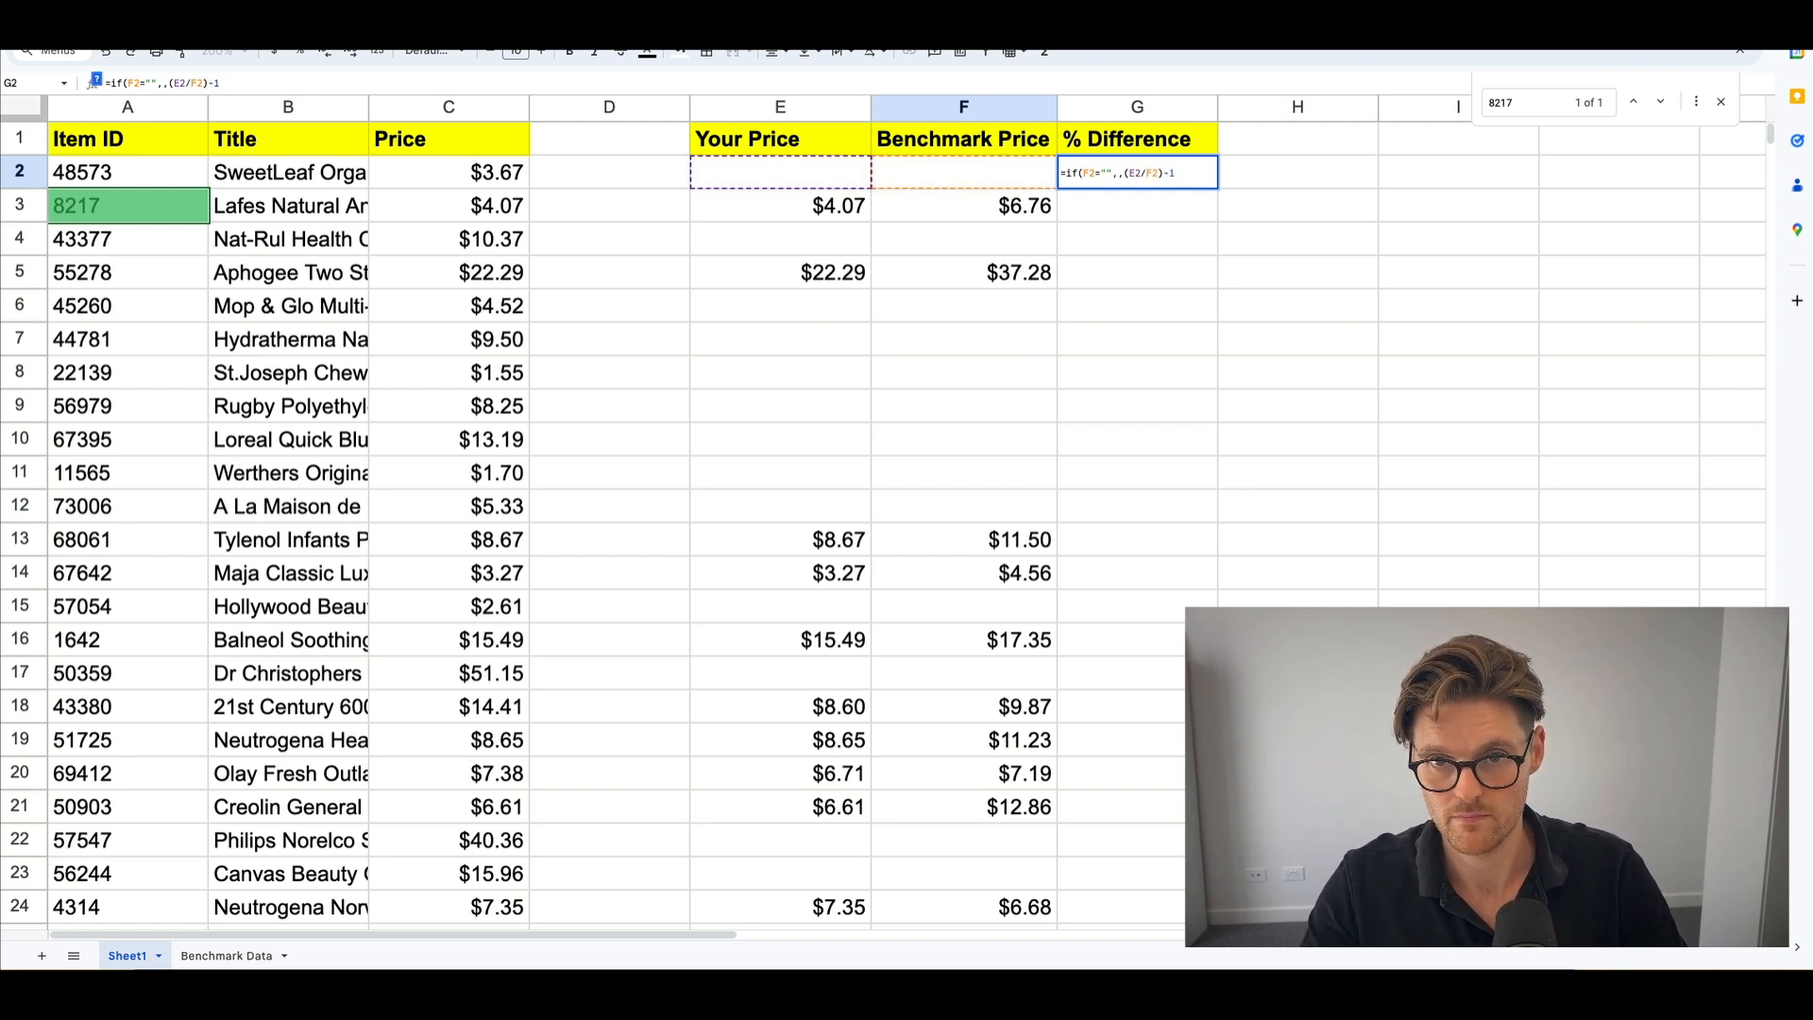
pyautogui.write(')')
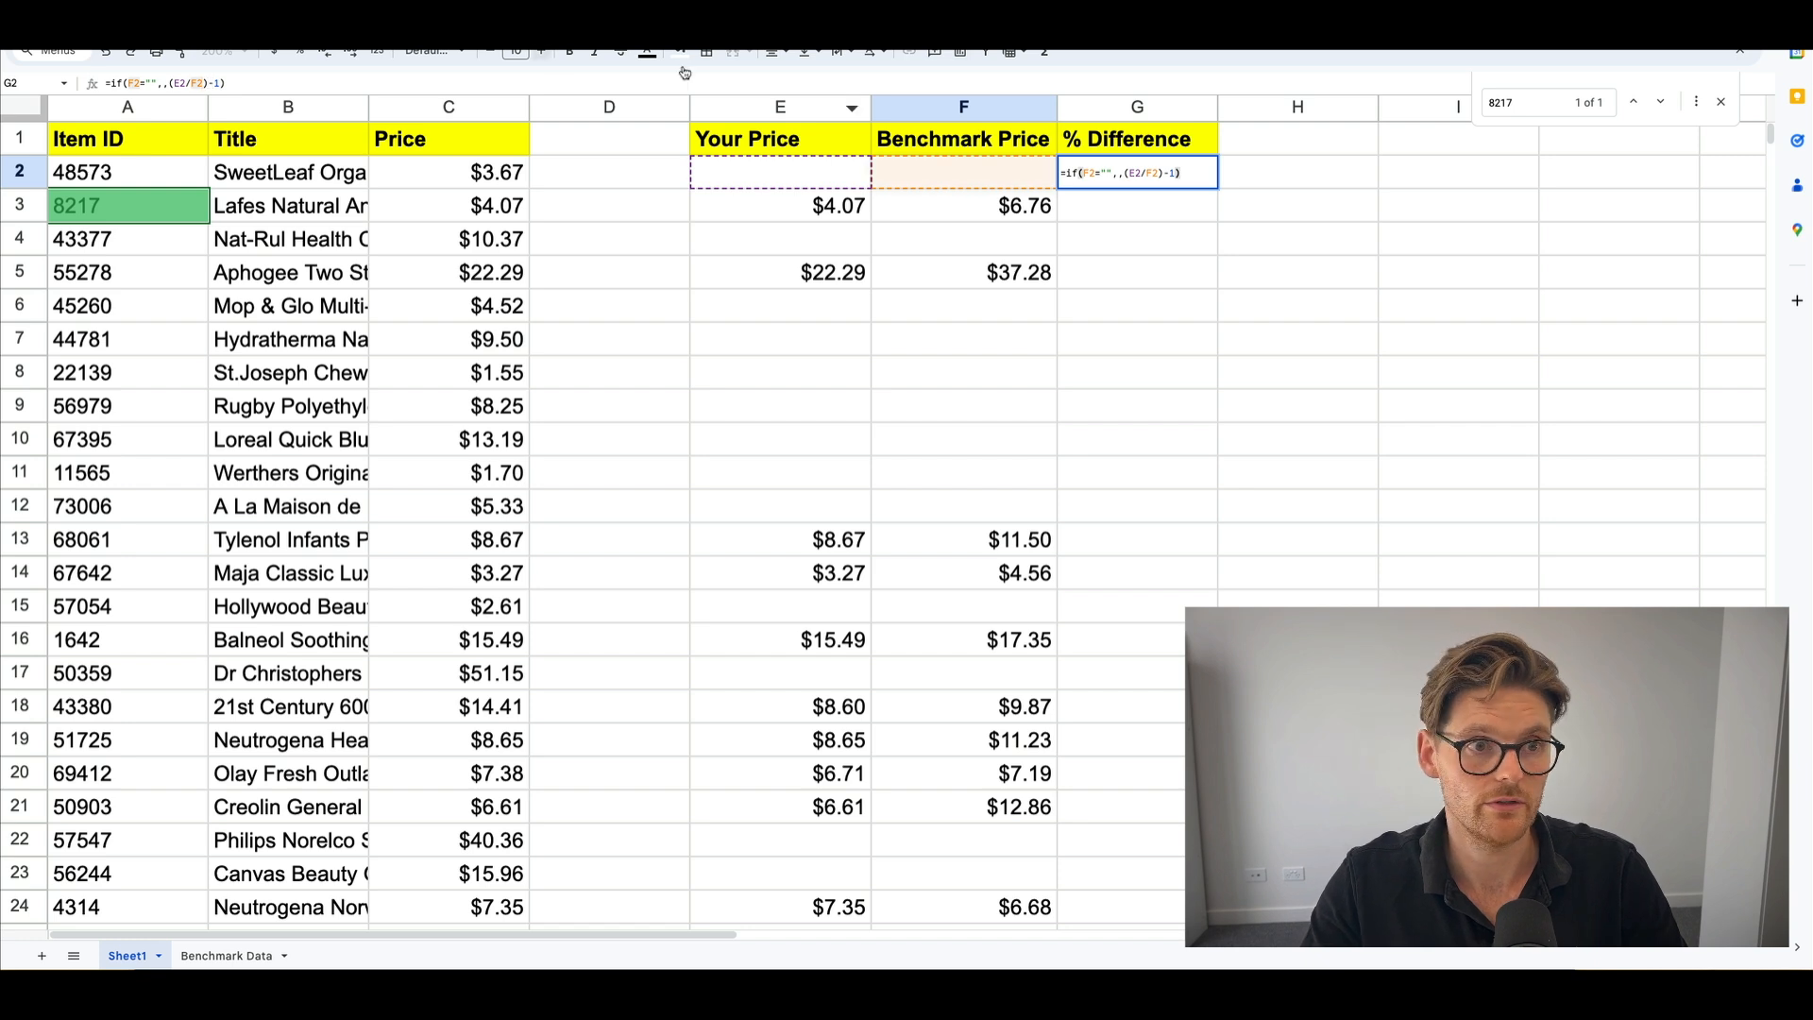
# Extend the G2 references to E2:E and F2:F and enter it as an ArrayFormula covering the whole % Difference column.
pyautogui.click(203, 83)
pyautogui.write('LF')
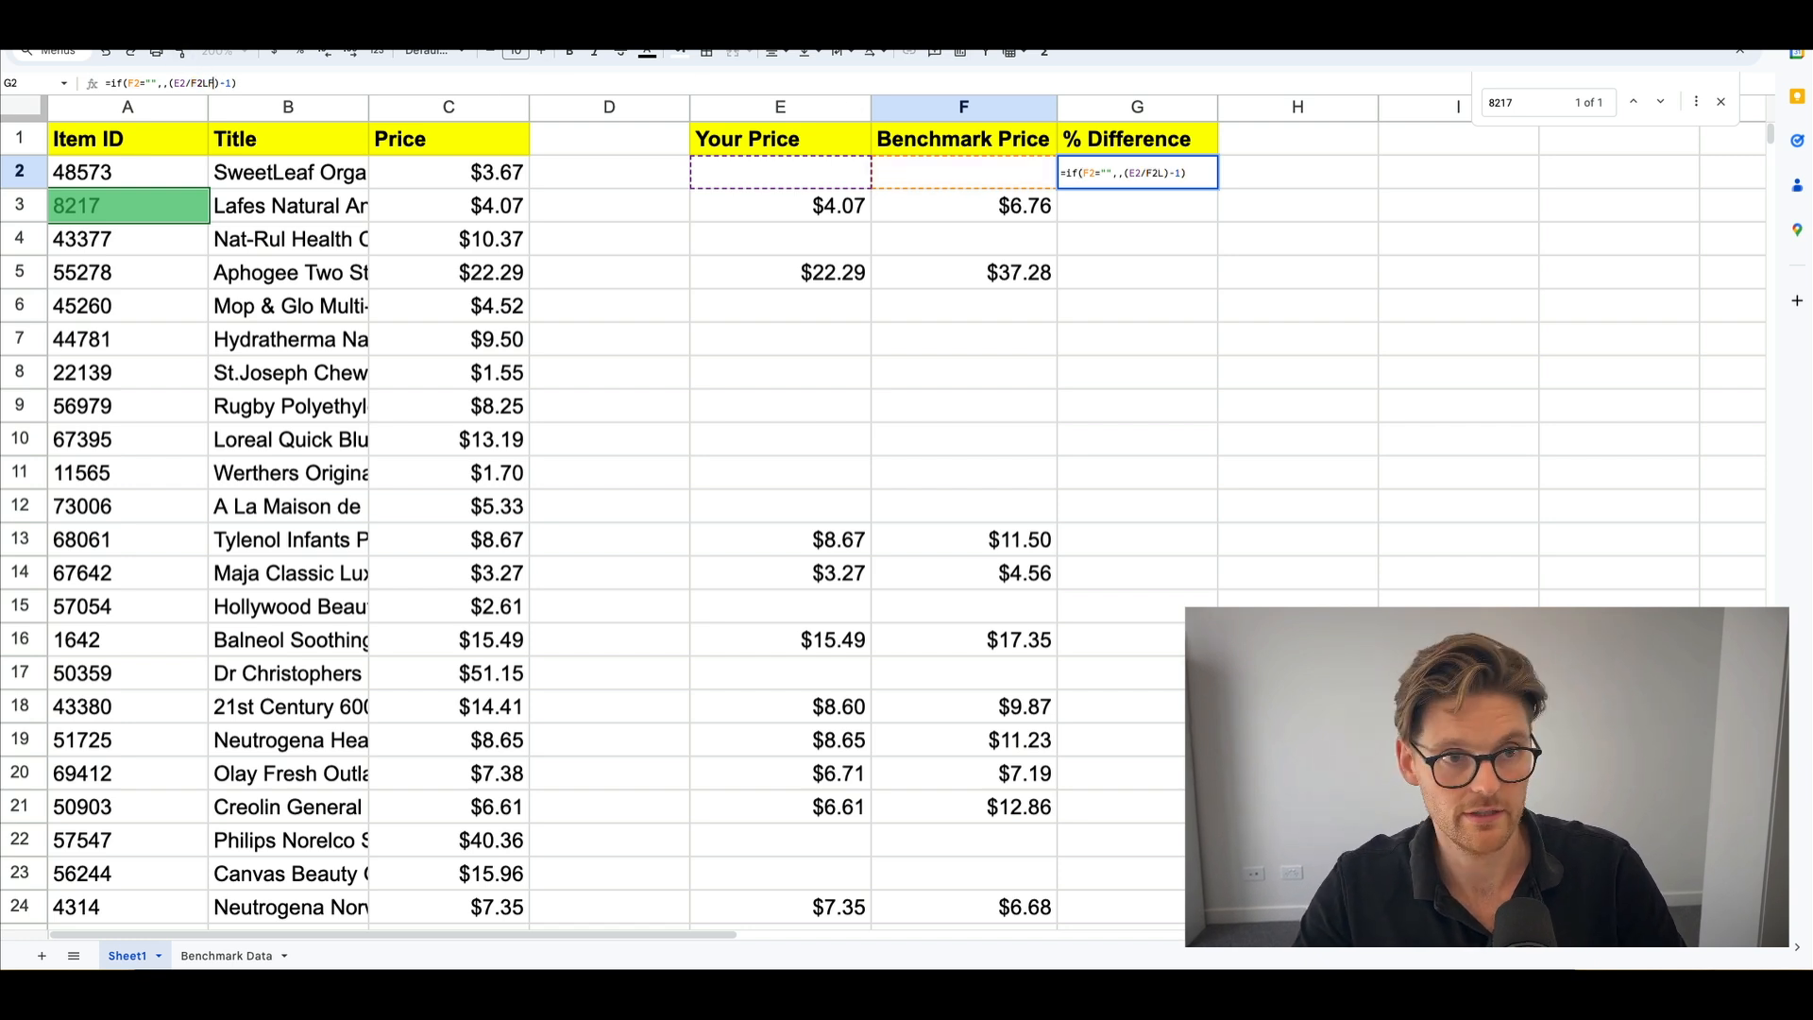
pyautogui.press('BackSpace')
pyautogui.press('BackSpace')
pyautogui.write(':F')
pyautogui.click(186, 83)
pyautogui.write(':E')
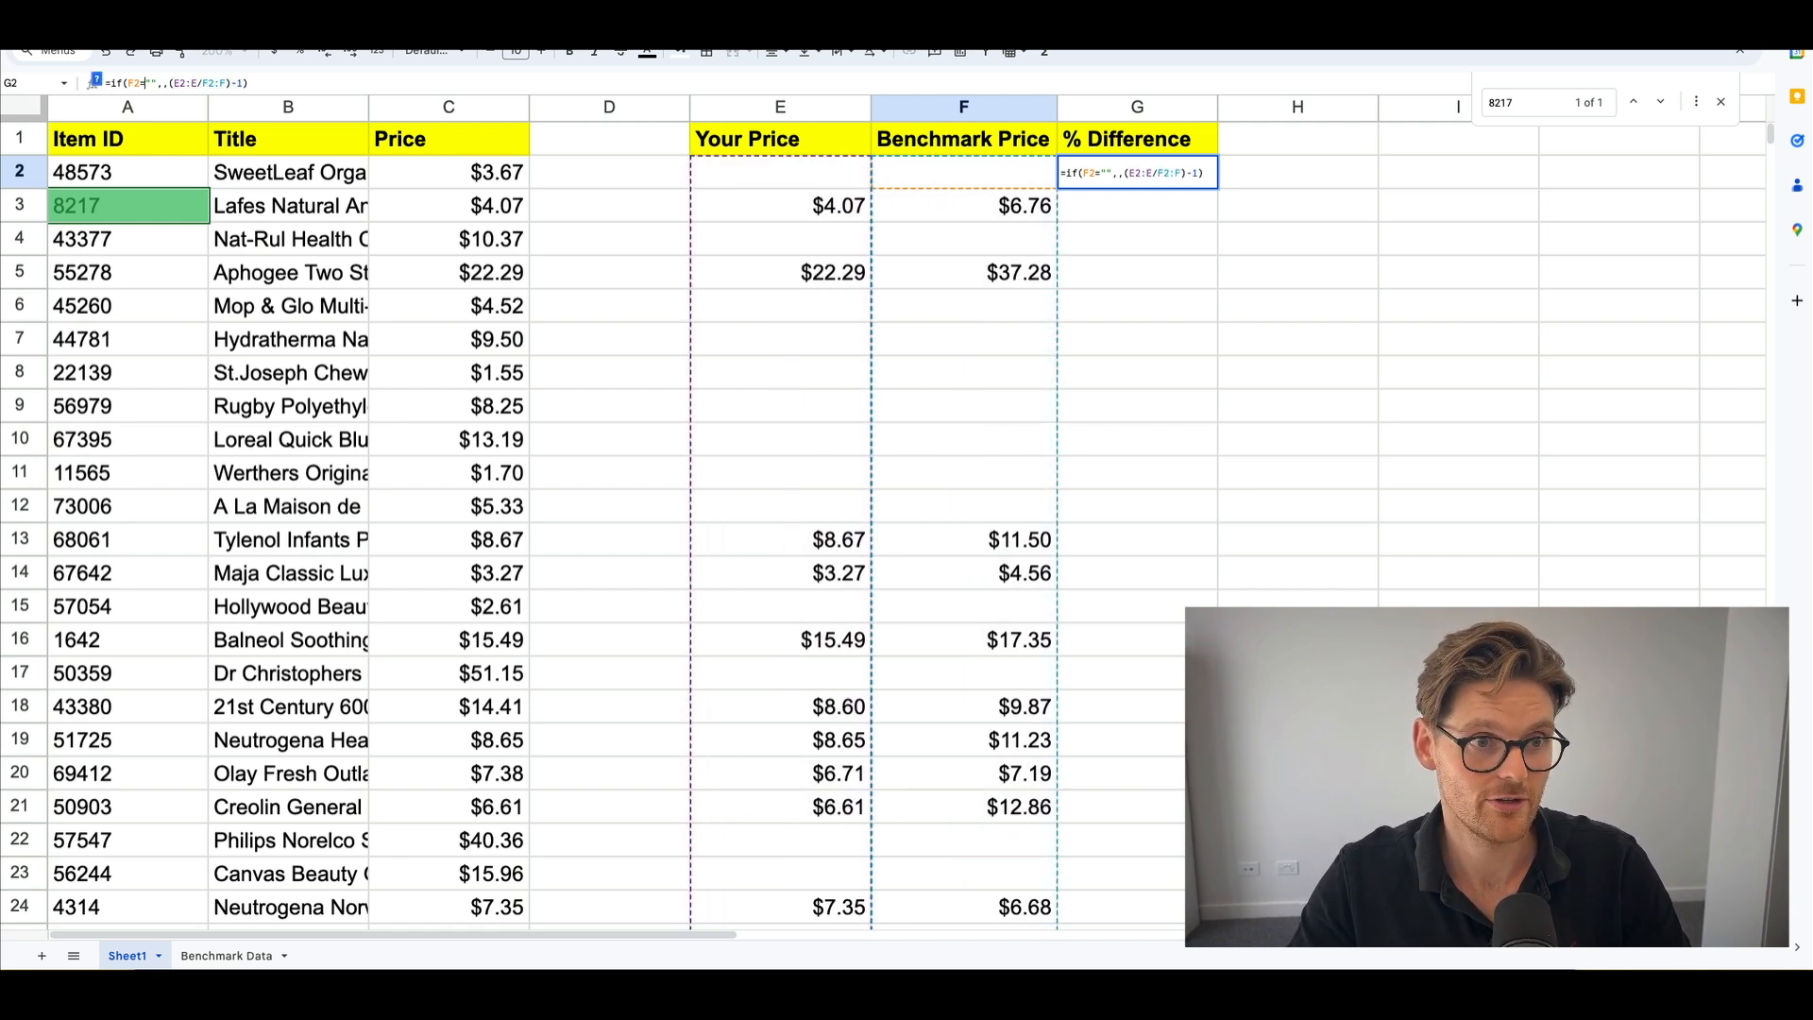
pyautogui.click(145, 83)
pyautogui.write(':F')
pyautogui.hotkey('ctrl', 'shift', 'Return')
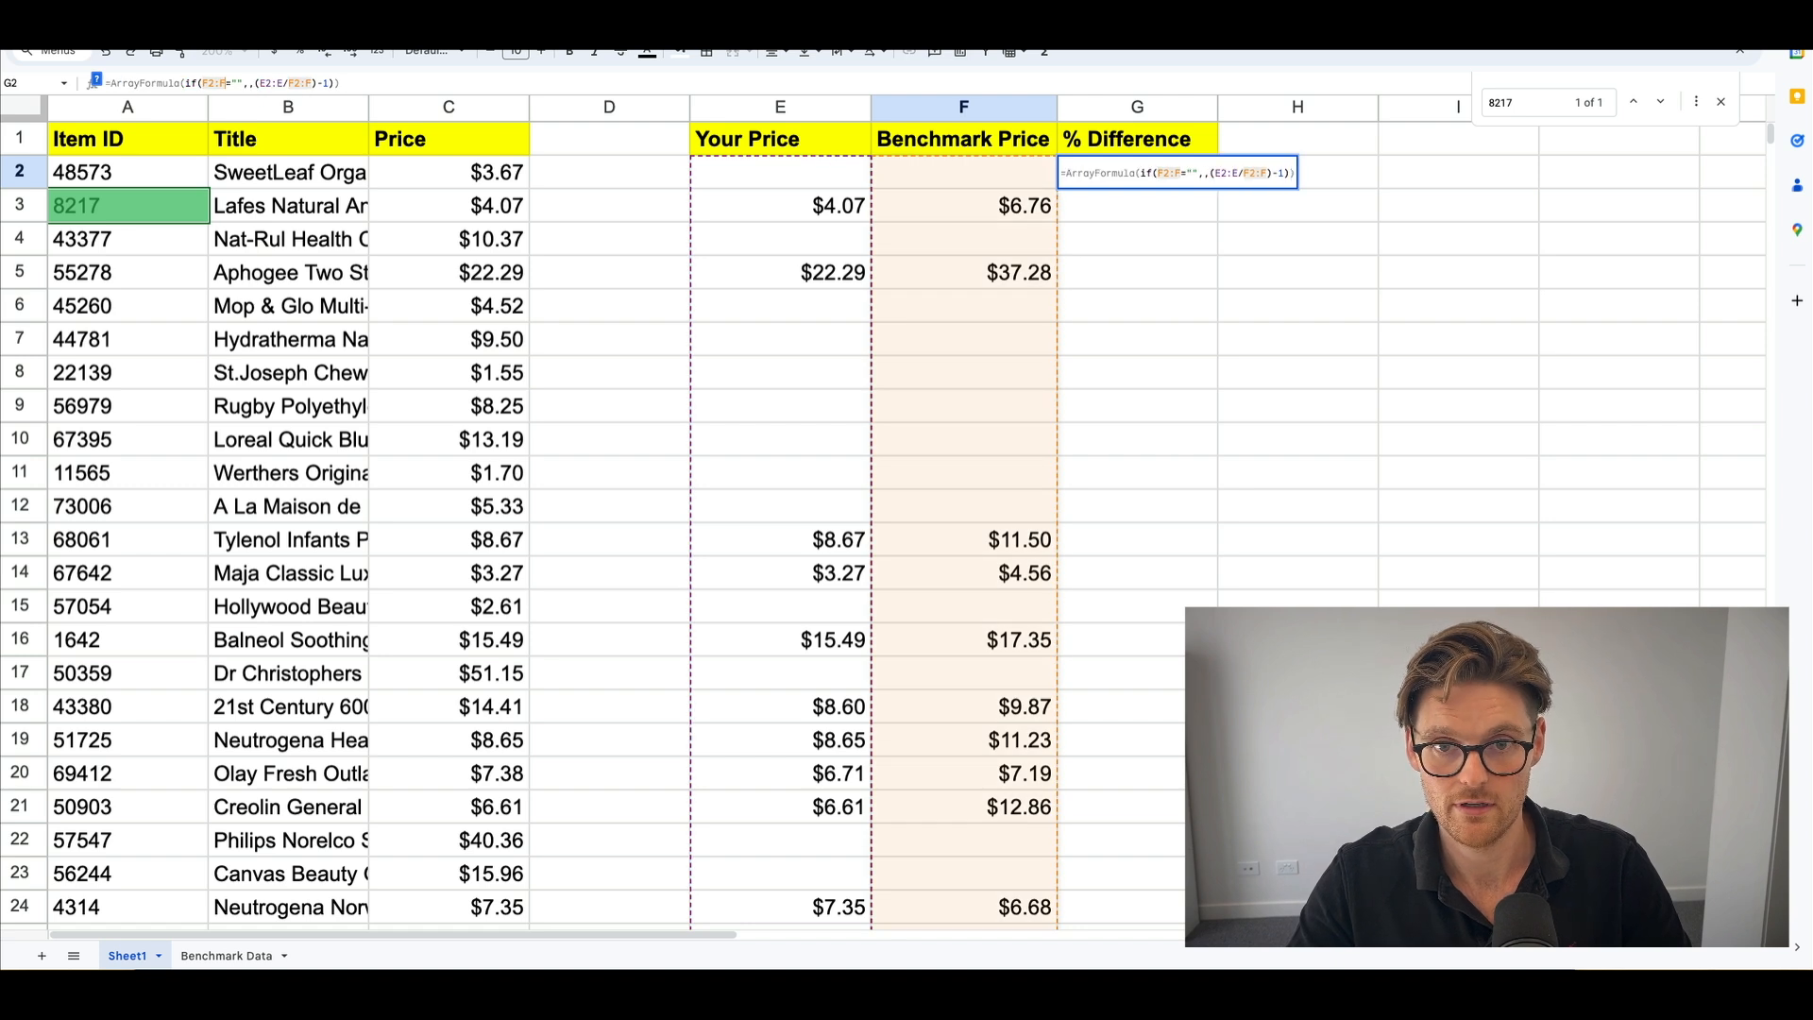
pyautogui.press('Return')
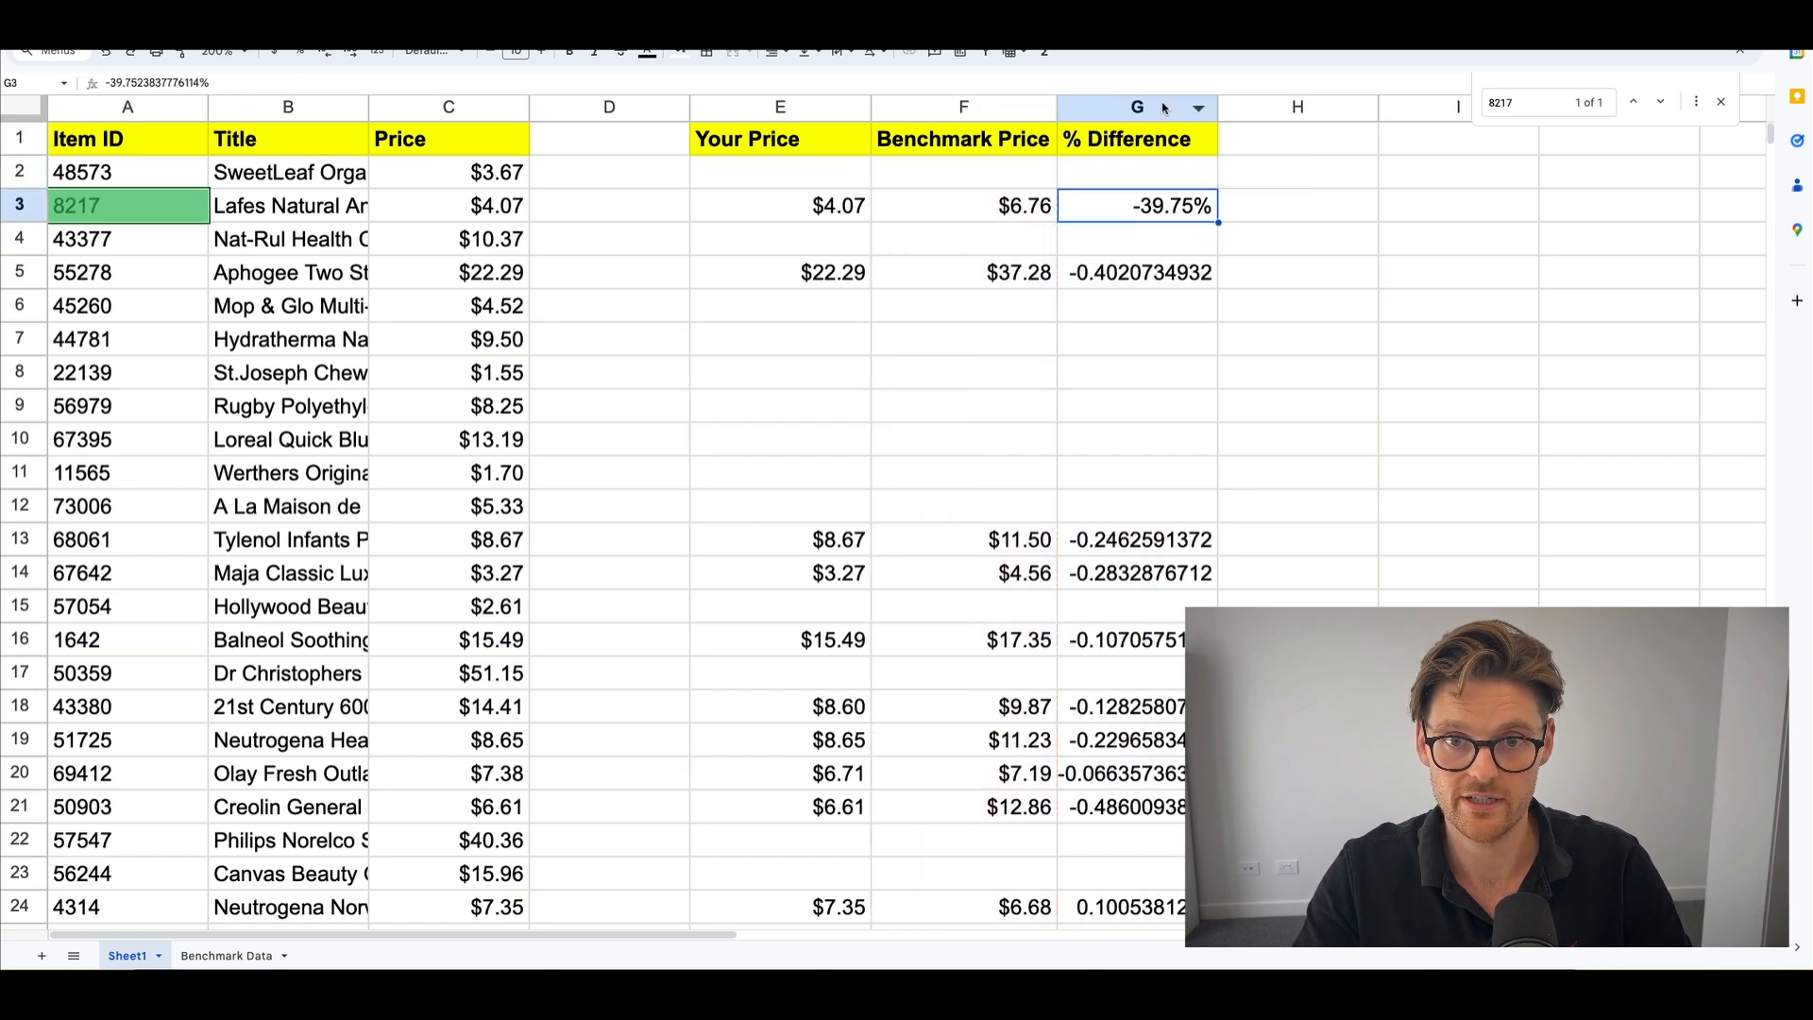
# Format the % Difference column as percentages and check the calculated values against the prices further down, such as row 42.
pyautogui.hotkey('ctrl', 'space')
pyautogui.hotkey('ctrl', 'shift', '5')
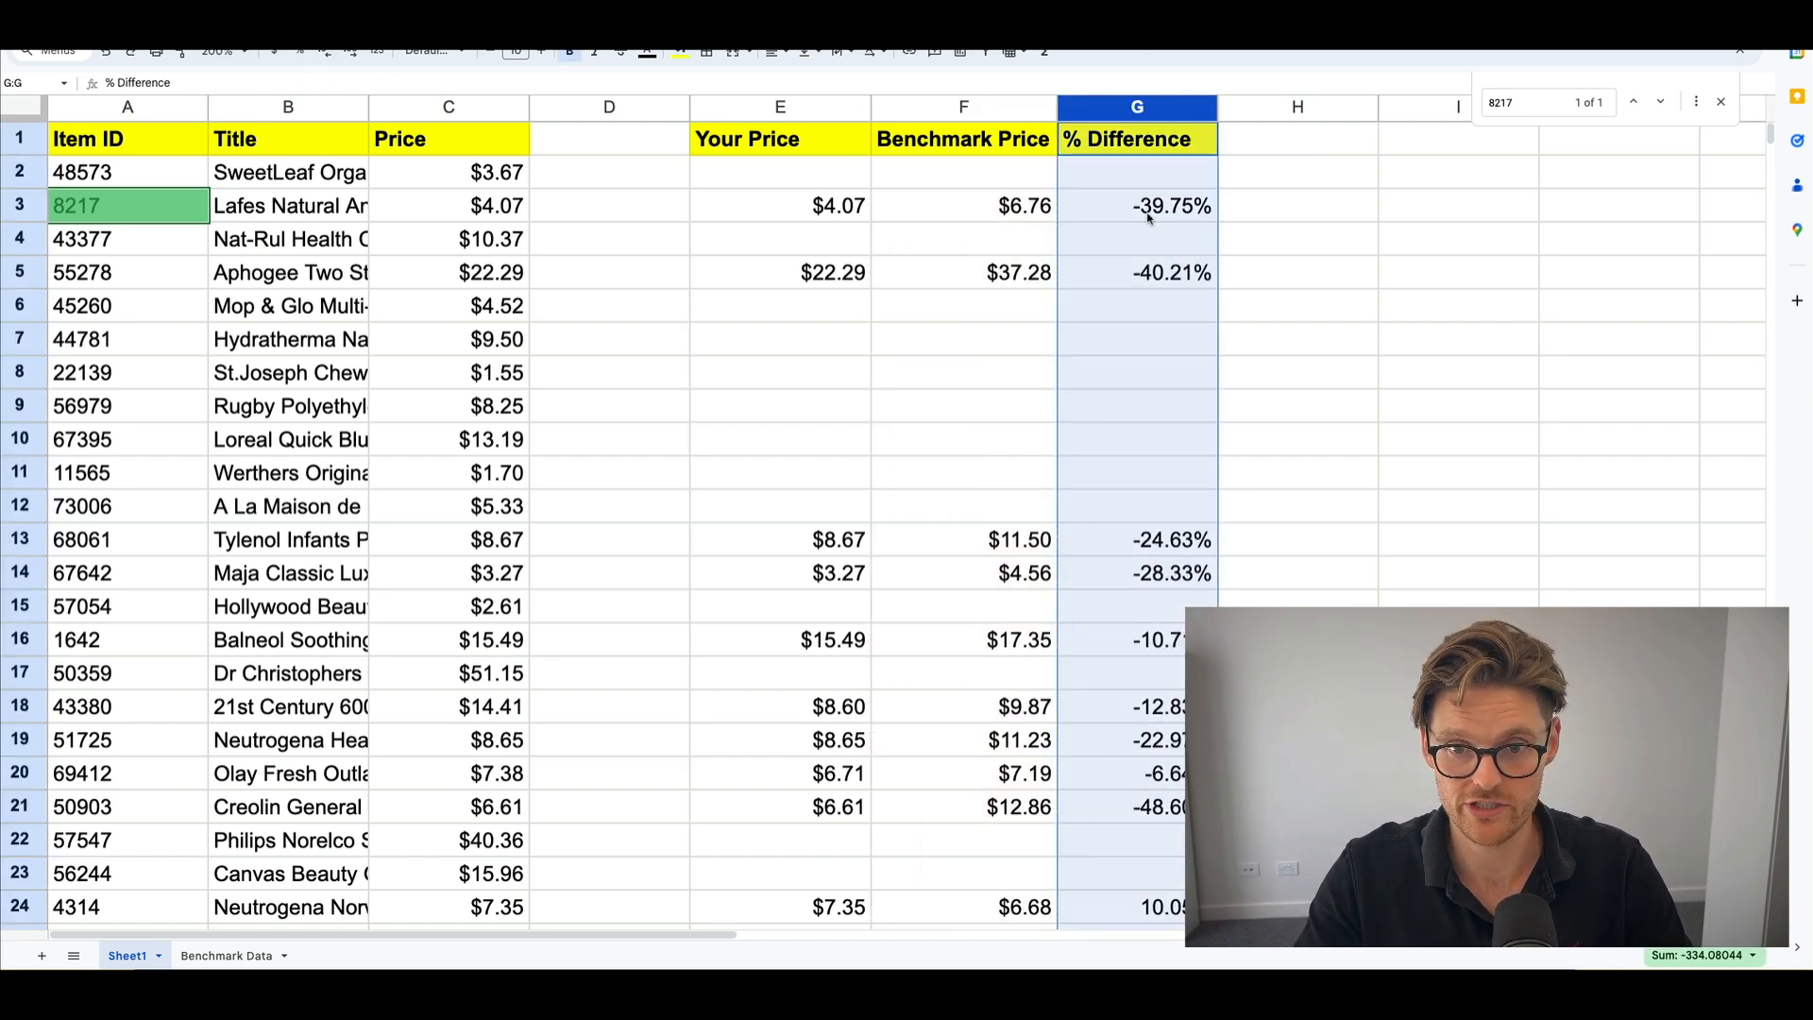
pyautogui.scroll(-10, 1152, 326)
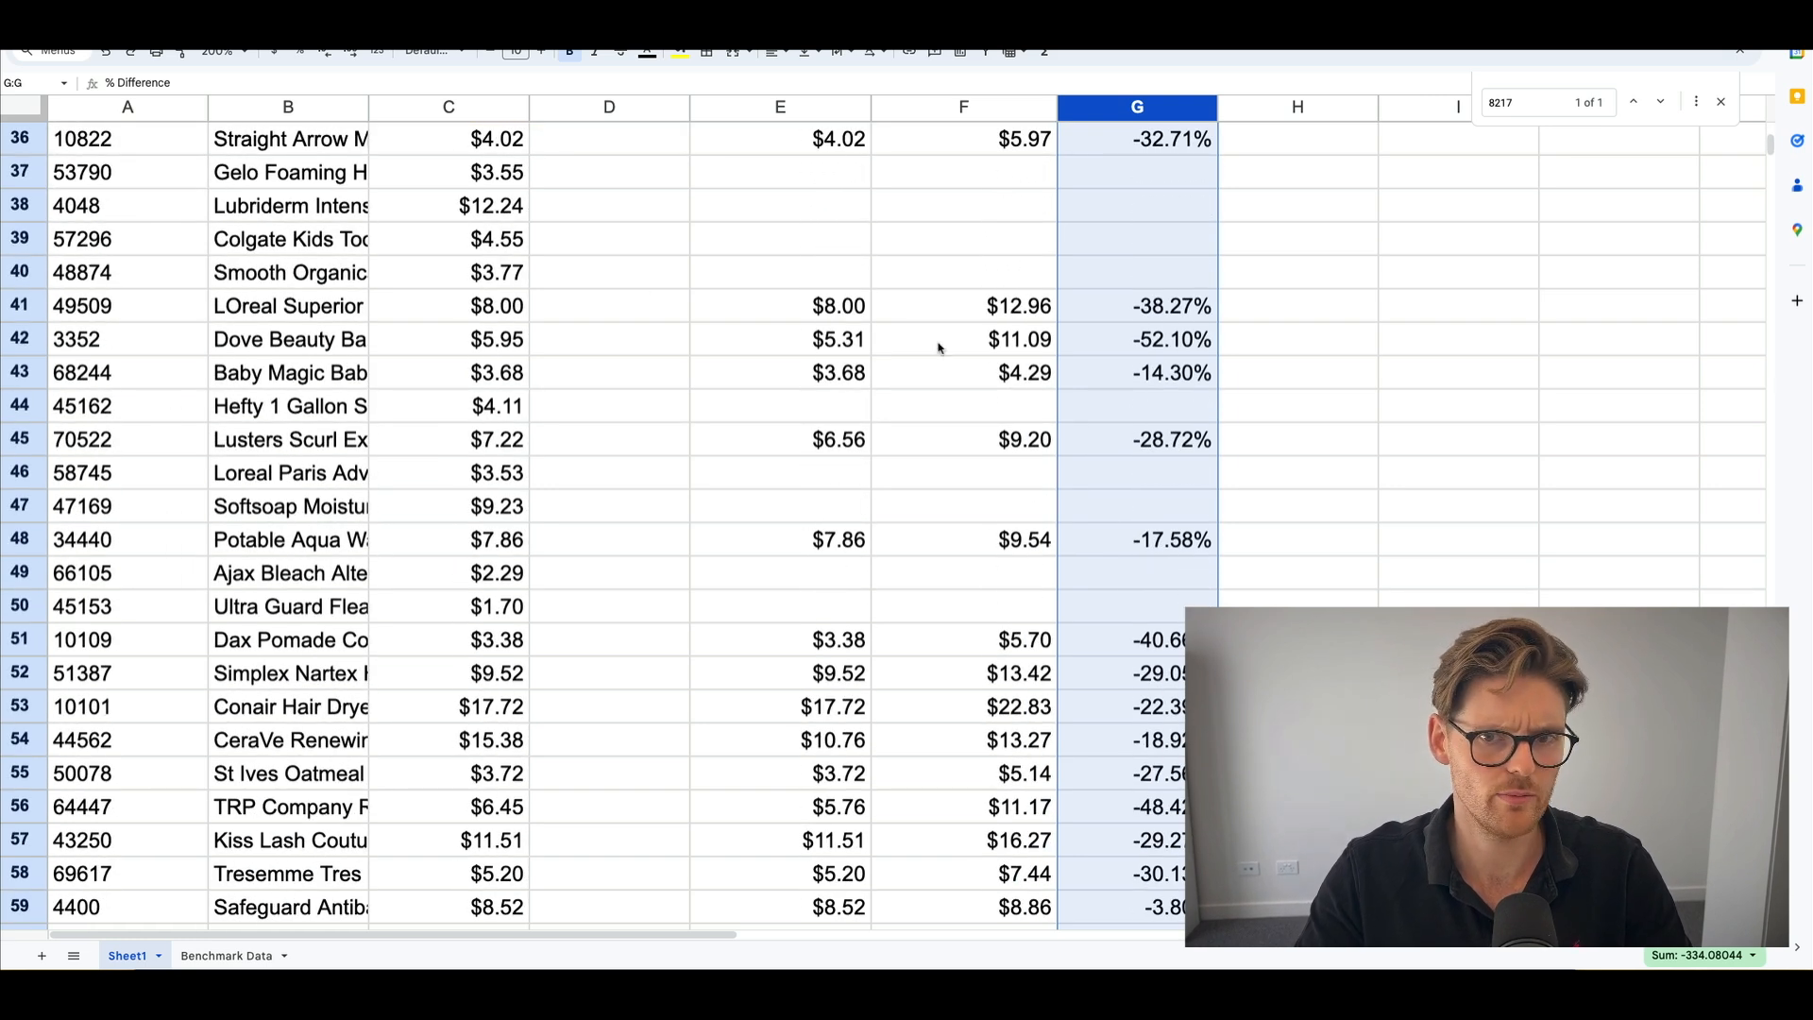
pyautogui.scroll(-3, 1163, 307)
pyautogui.scroll(3, 1164, 307)
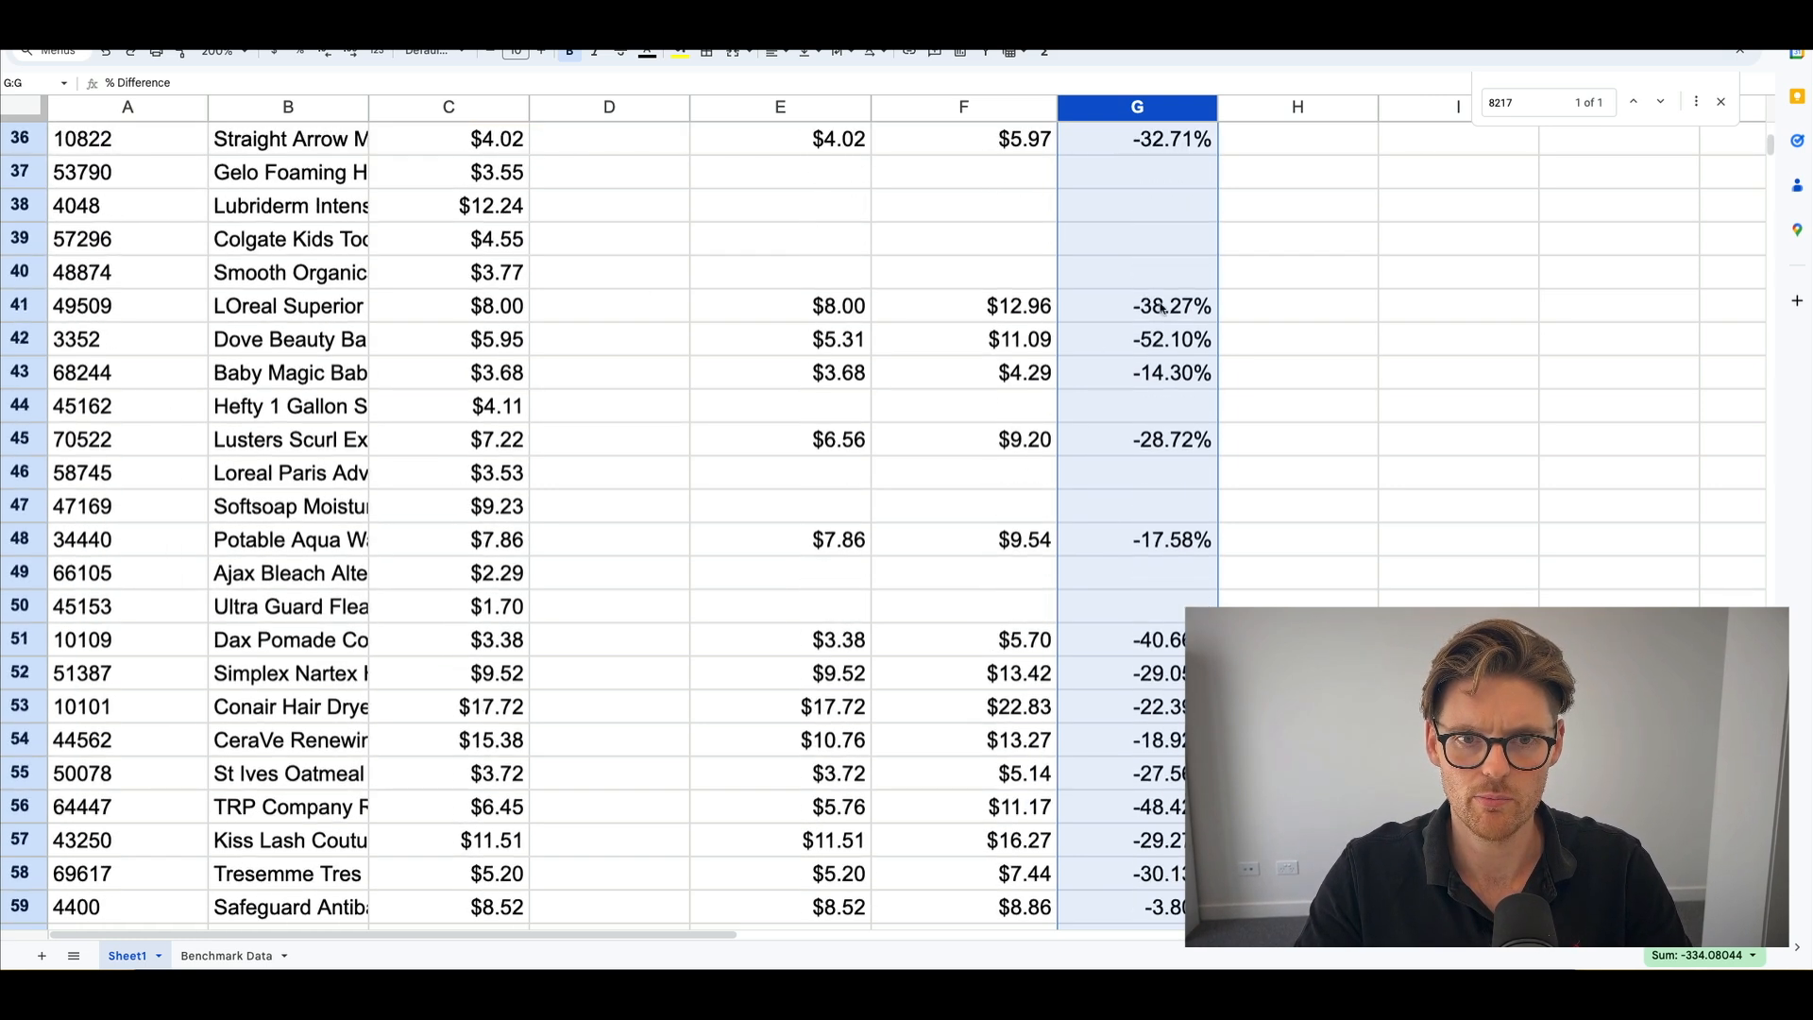
pyautogui.click(828, 347)
pyautogui.click(1169, 339)
pyautogui.scroll(10, 1167, 332)
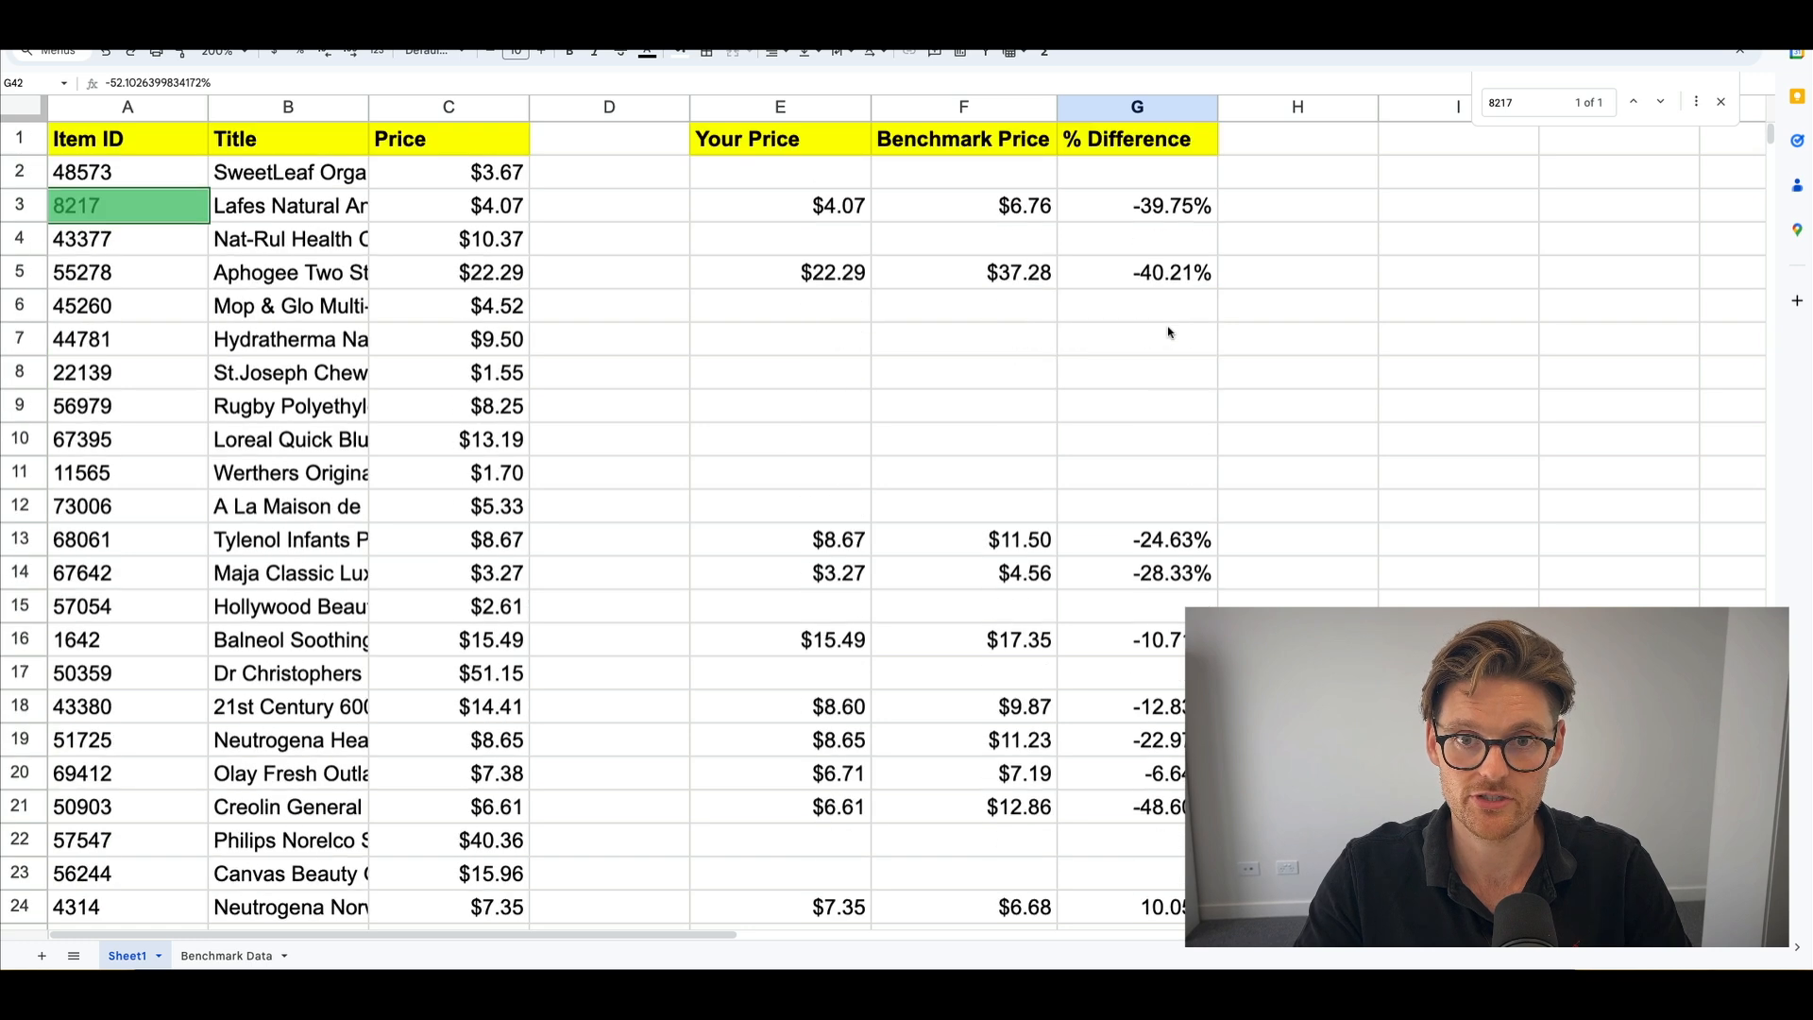
# Start a conditional formatting rule on the % Difference column, searching for the command with "condi".
pyautogui.click(1144, 107)
pyautogui.click(389, 21)
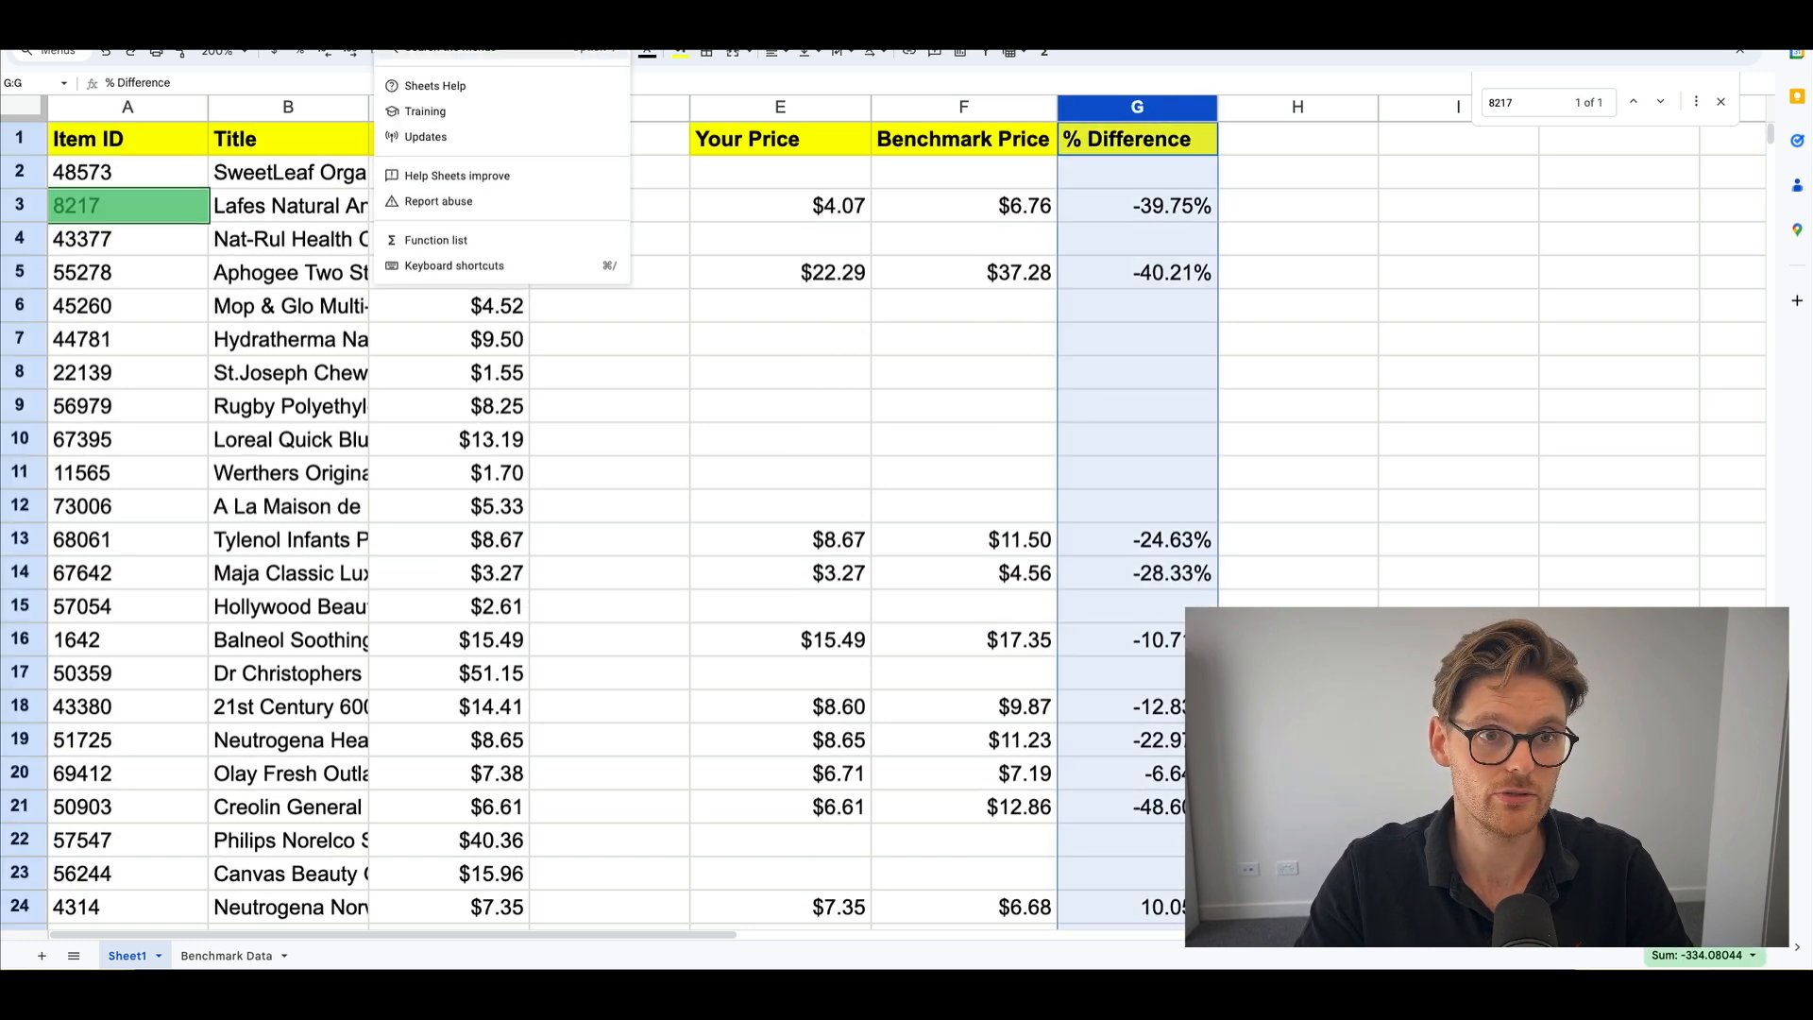
pyautogui.click(444, 51)
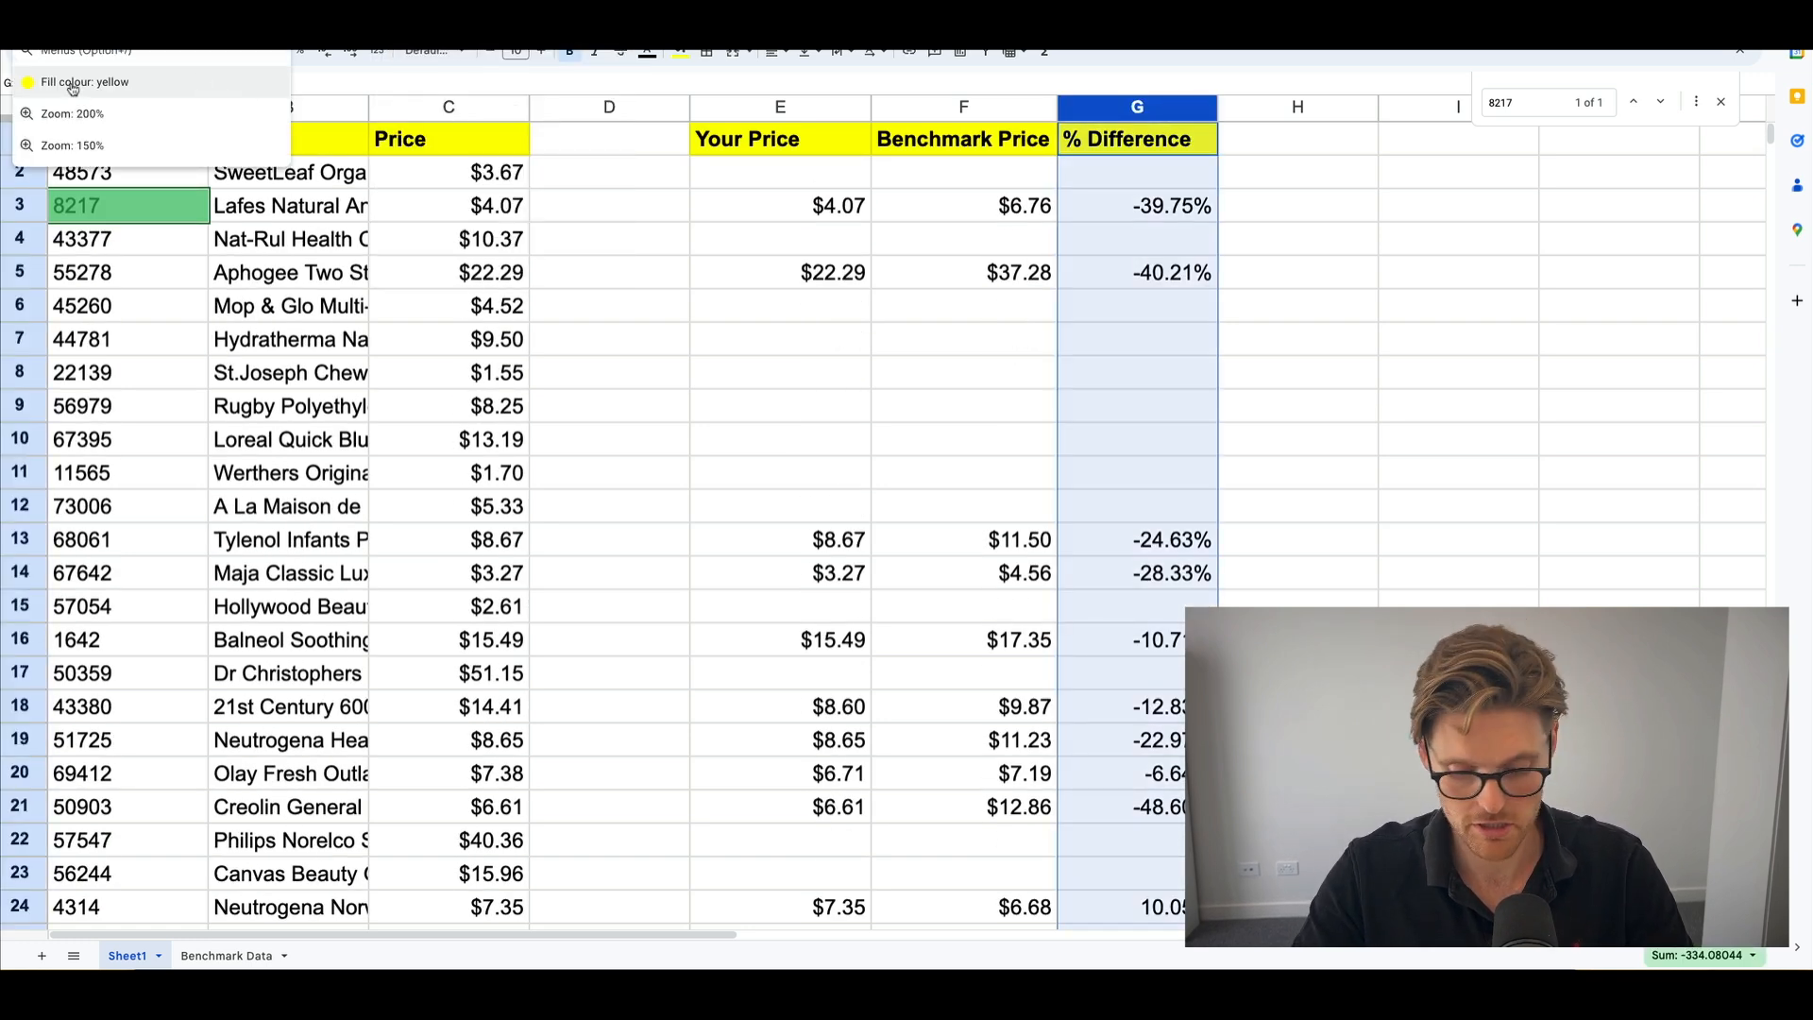
pyautogui.write('cm')
pyautogui.press('BackSpace')
pyautogui.write('ondi')
pyautogui.press('Return')
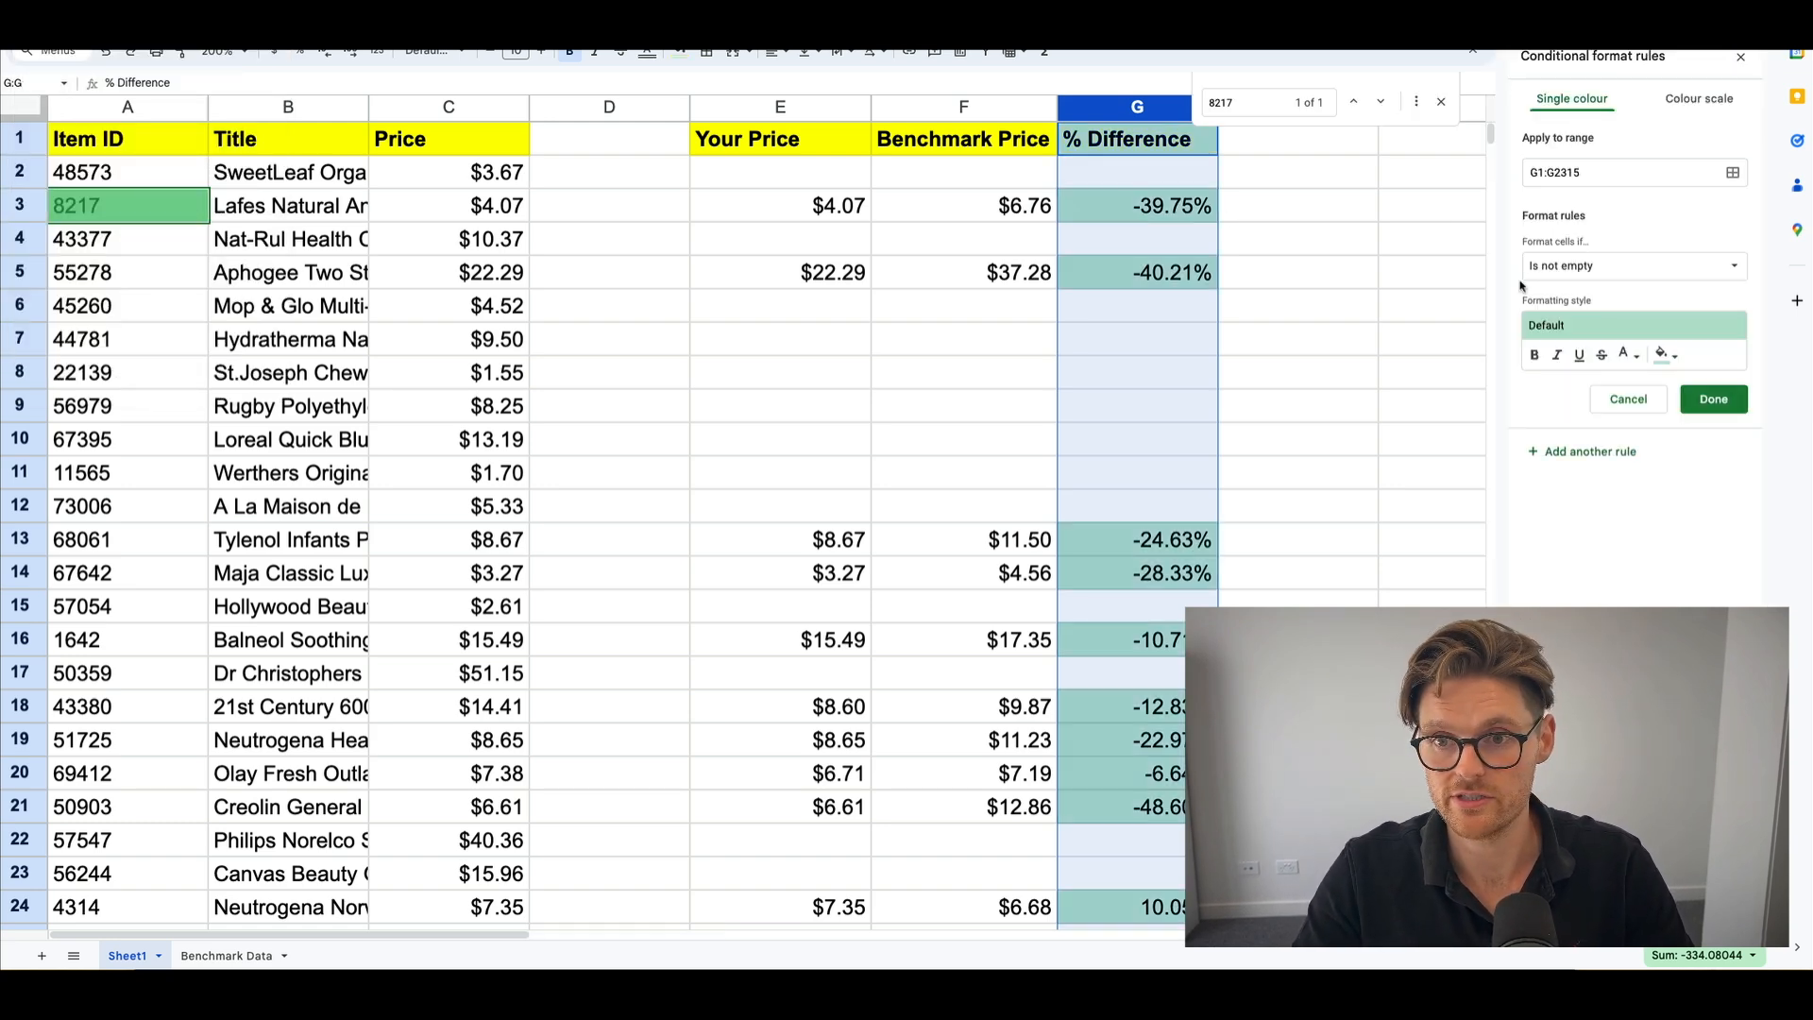
# Set the rule to apply the default green style when % Difference is less than 0.
pyautogui.click(1648, 352)
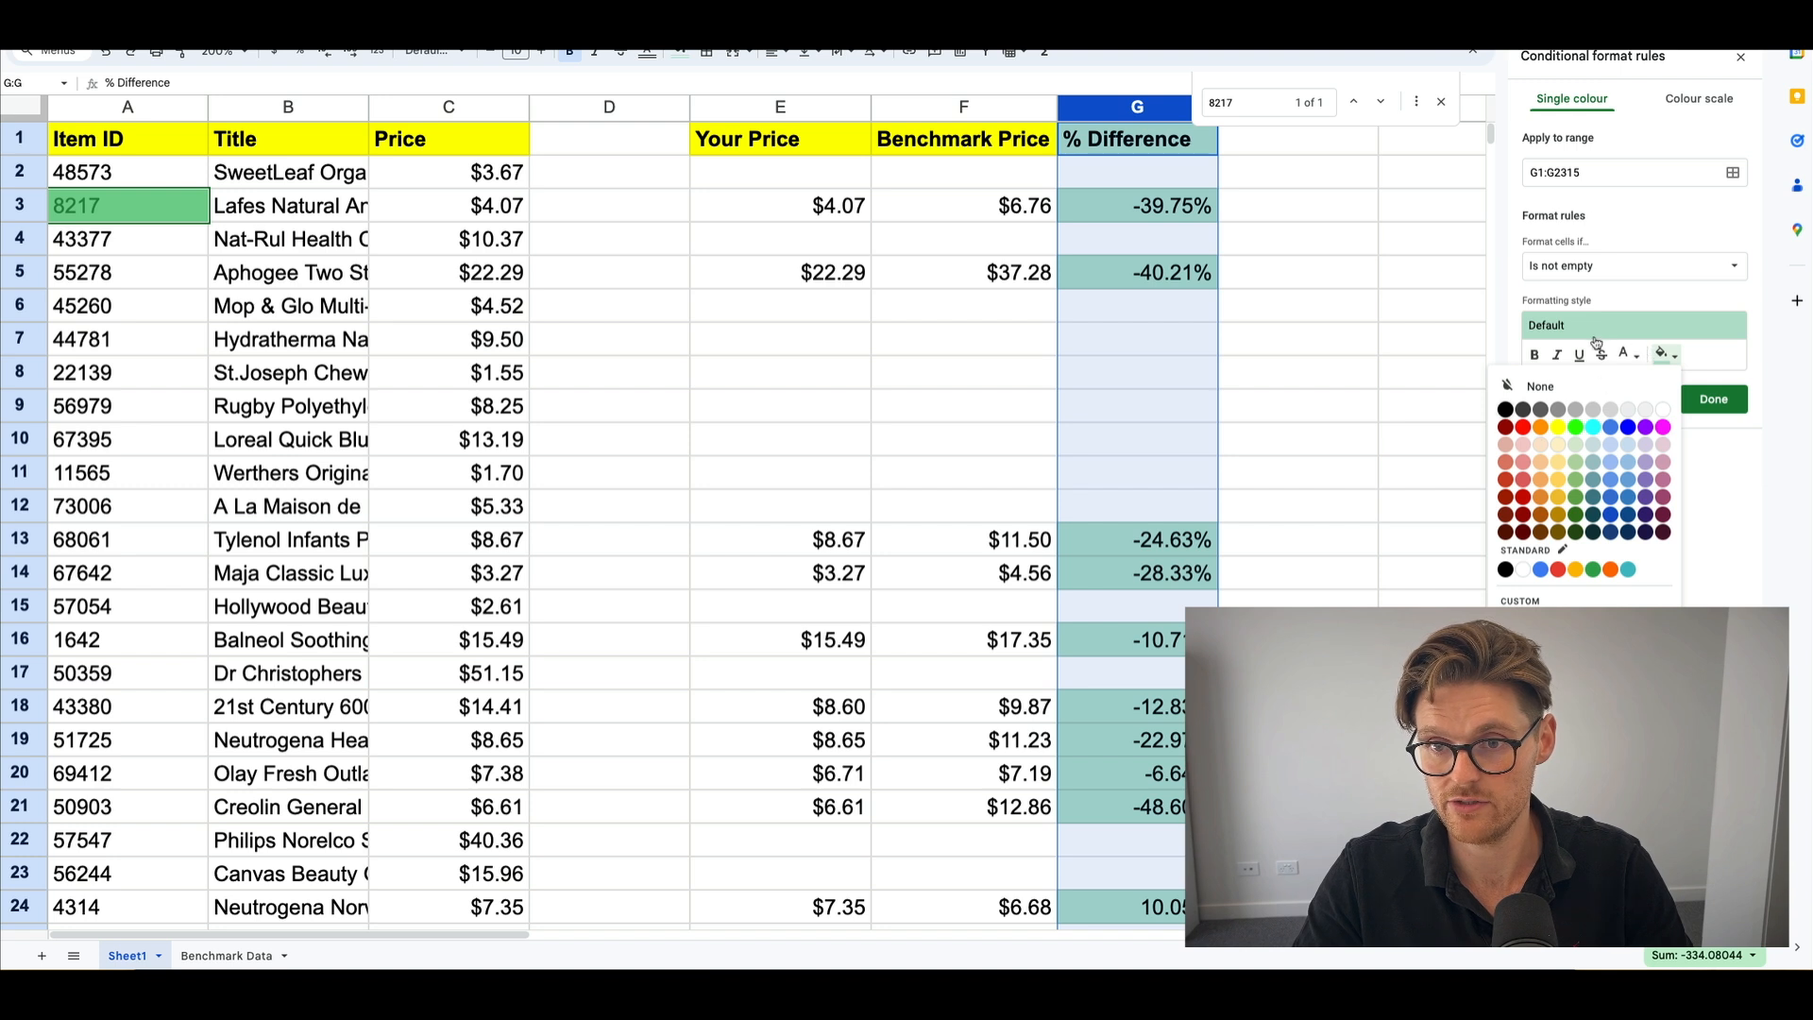
pyautogui.click(1627, 266)
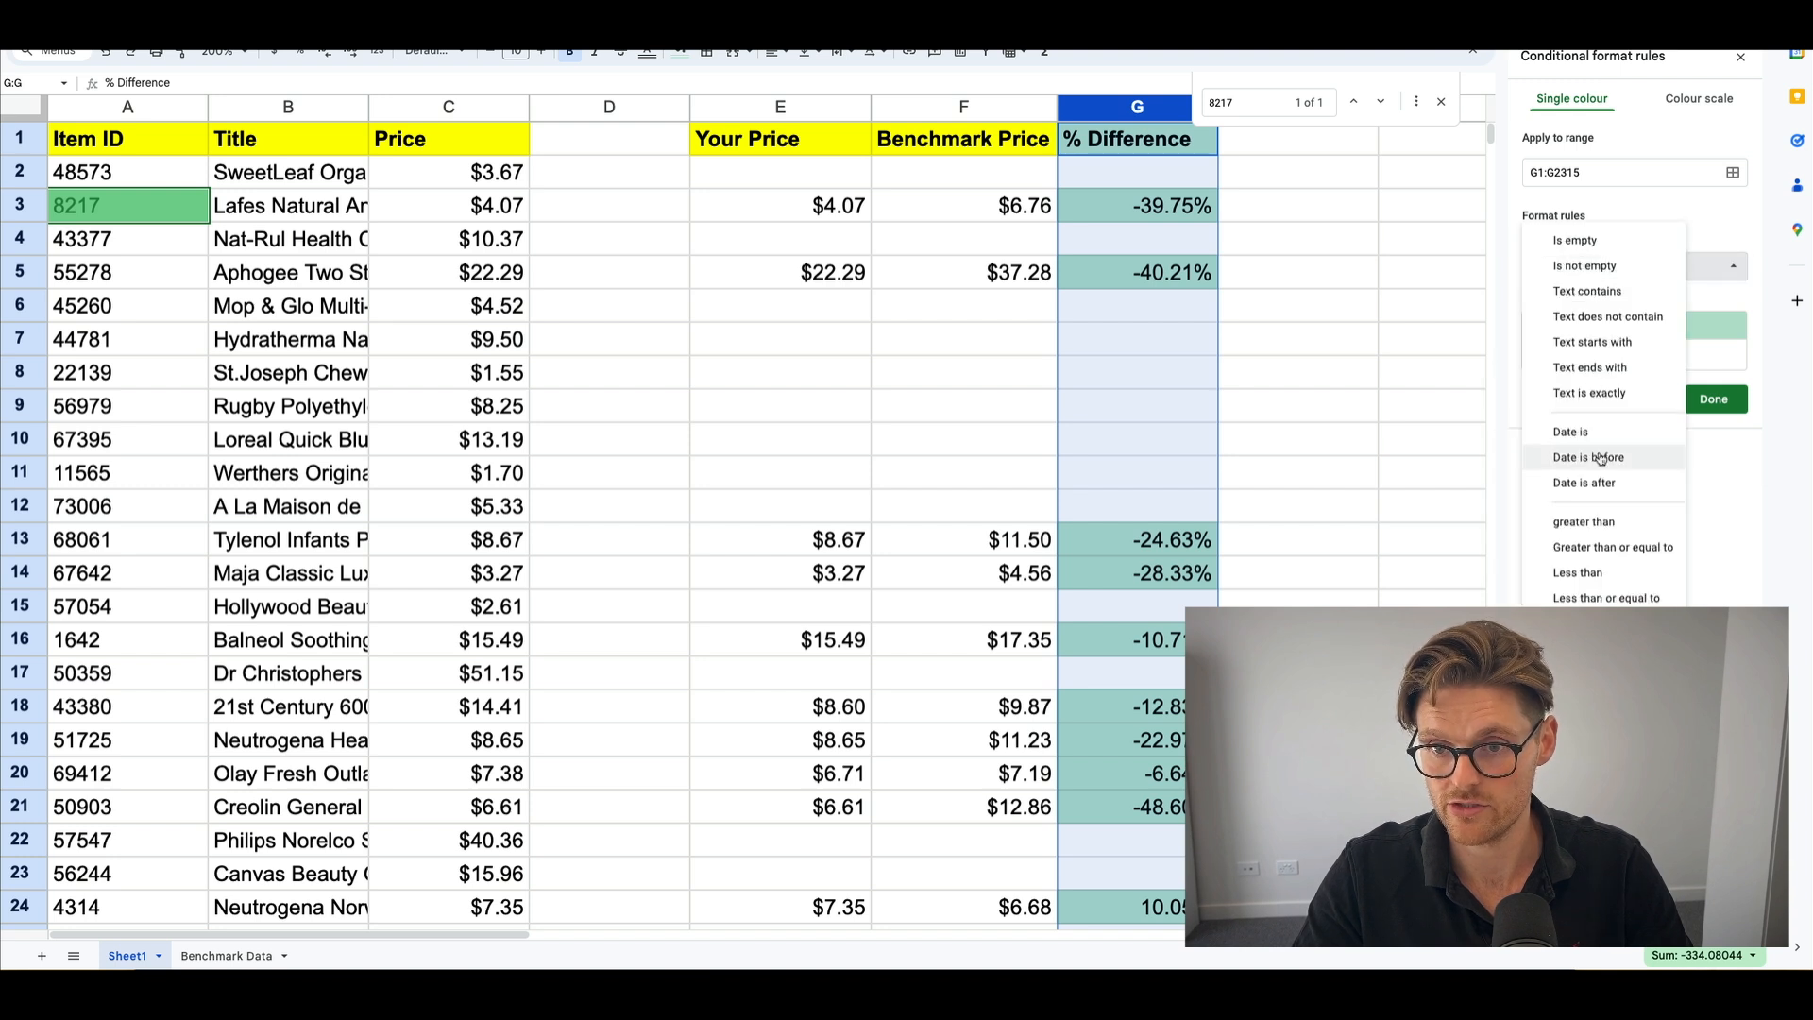
pyautogui.click(1595, 553)
pyautogui.click(1560, 311)
pyautogui.write('0')
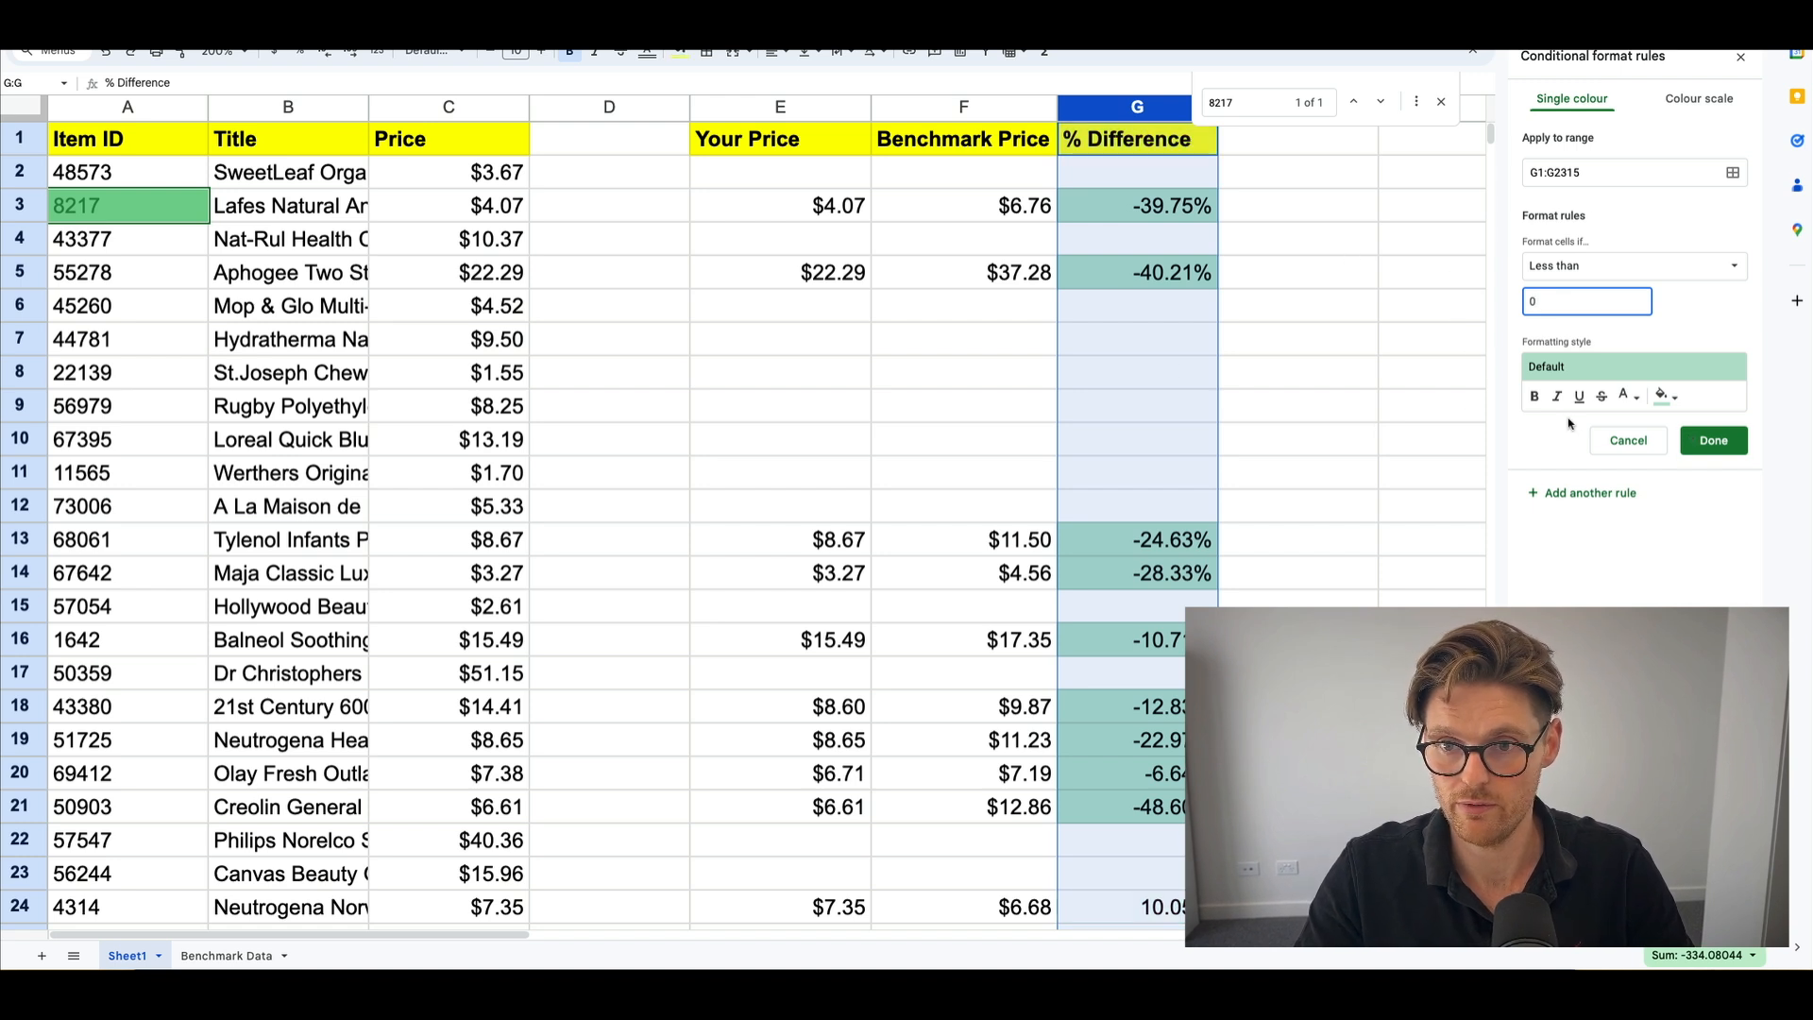
# Add a second rule filling % Difference values greater than 0 light red, and check the result against the prices in row 24.
pyautogui.click(1555, 271)
pyautogui.click(1577, 308)
pyautogui.click(1566, 302)
pyautogui.click(1569, 281)
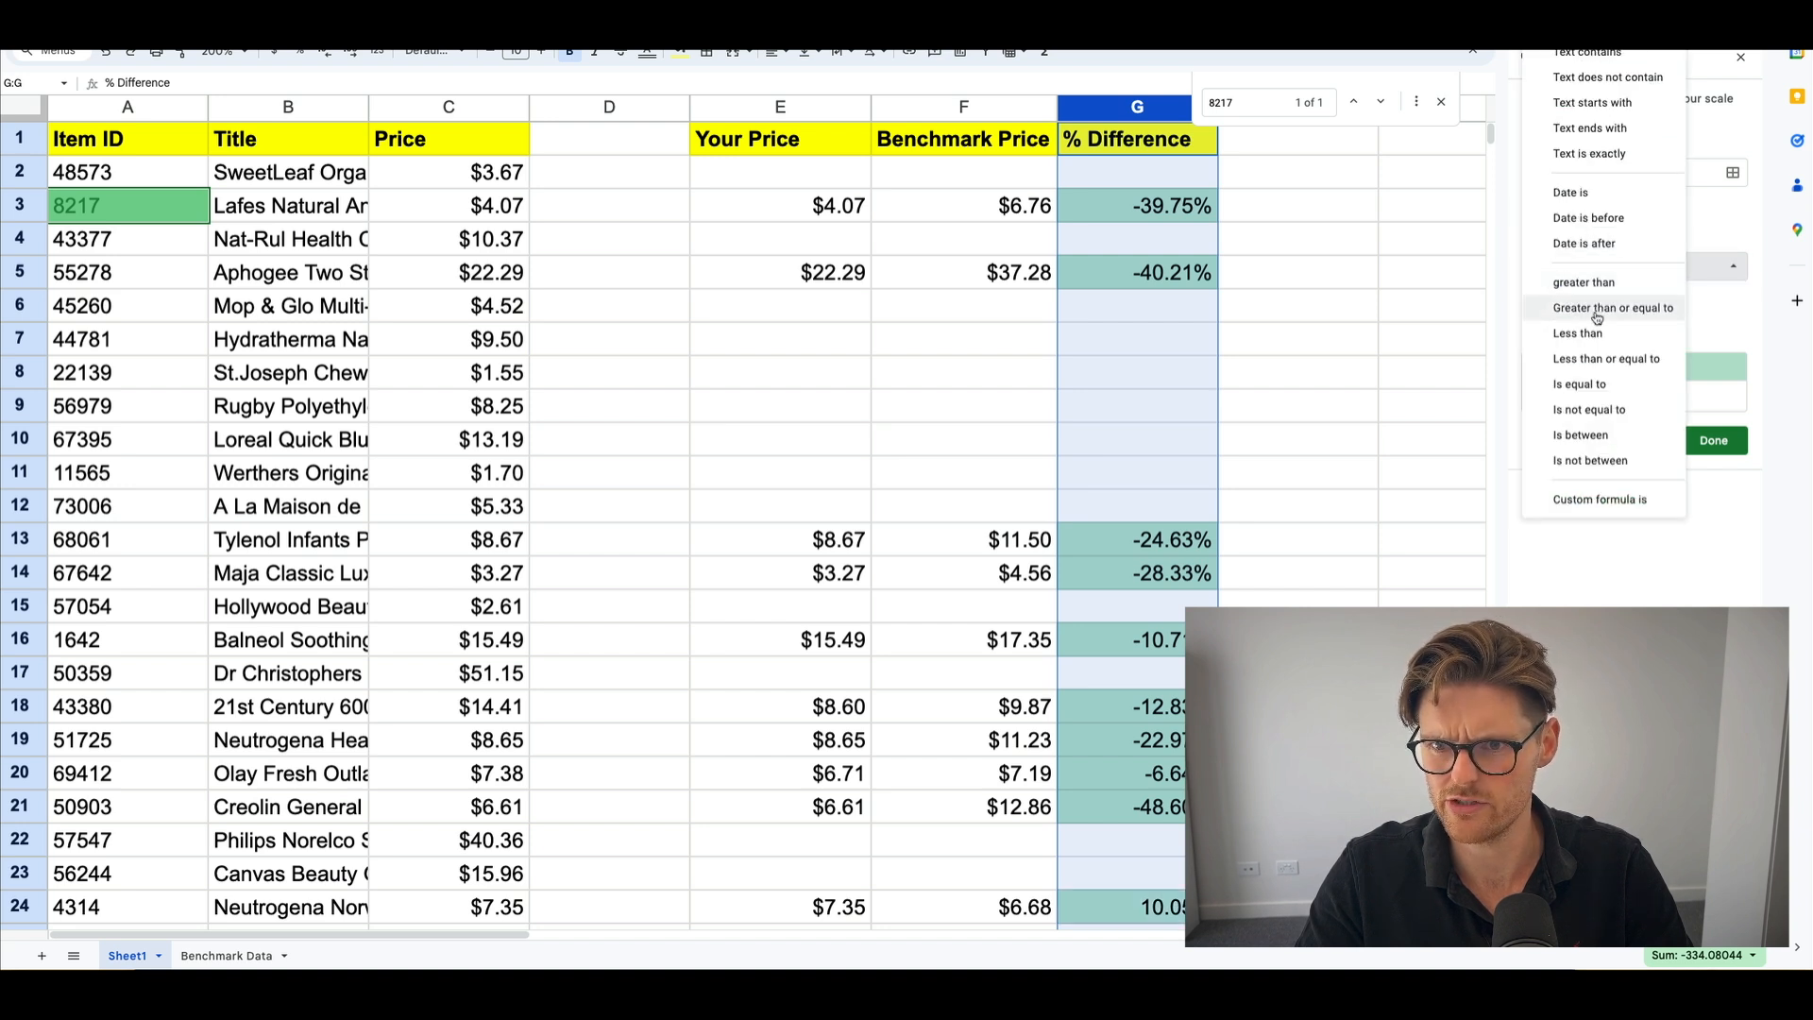
pyautogui.click(1575, 284)
pyautogui.click(1659, 395)
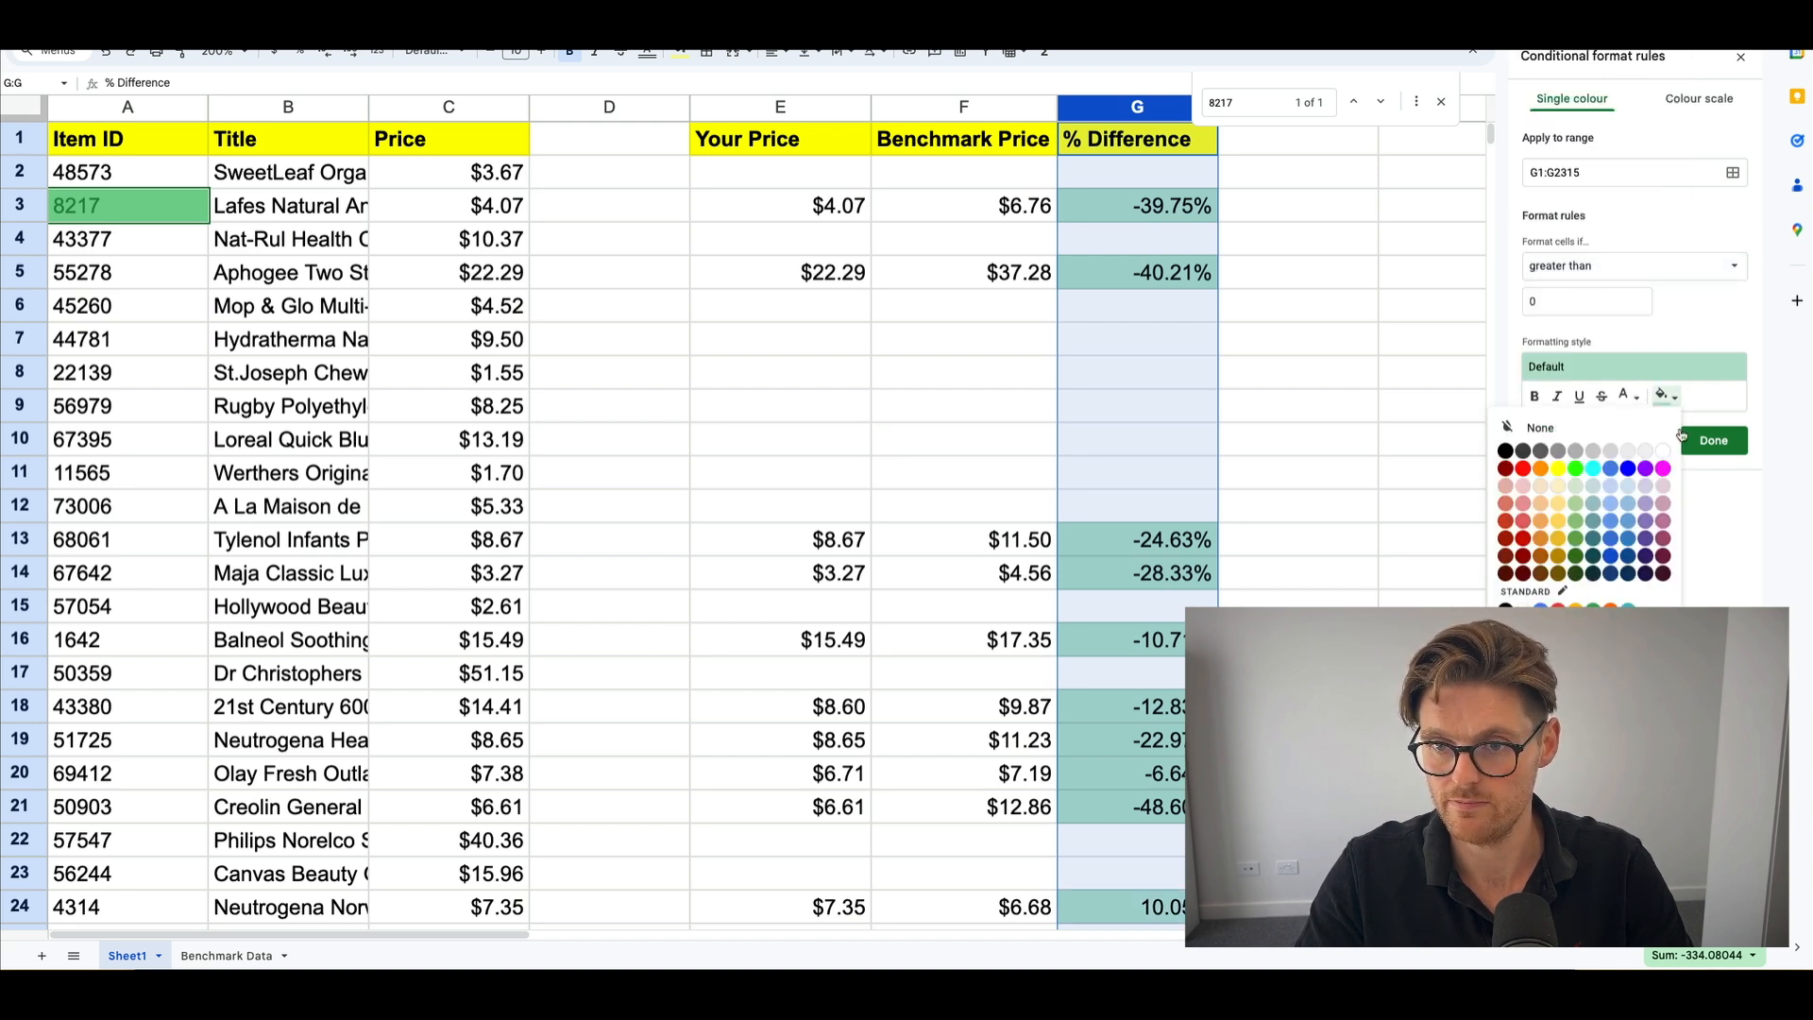
pyautogui.click(1517, 489)
pyautogui.click(1714, 440)
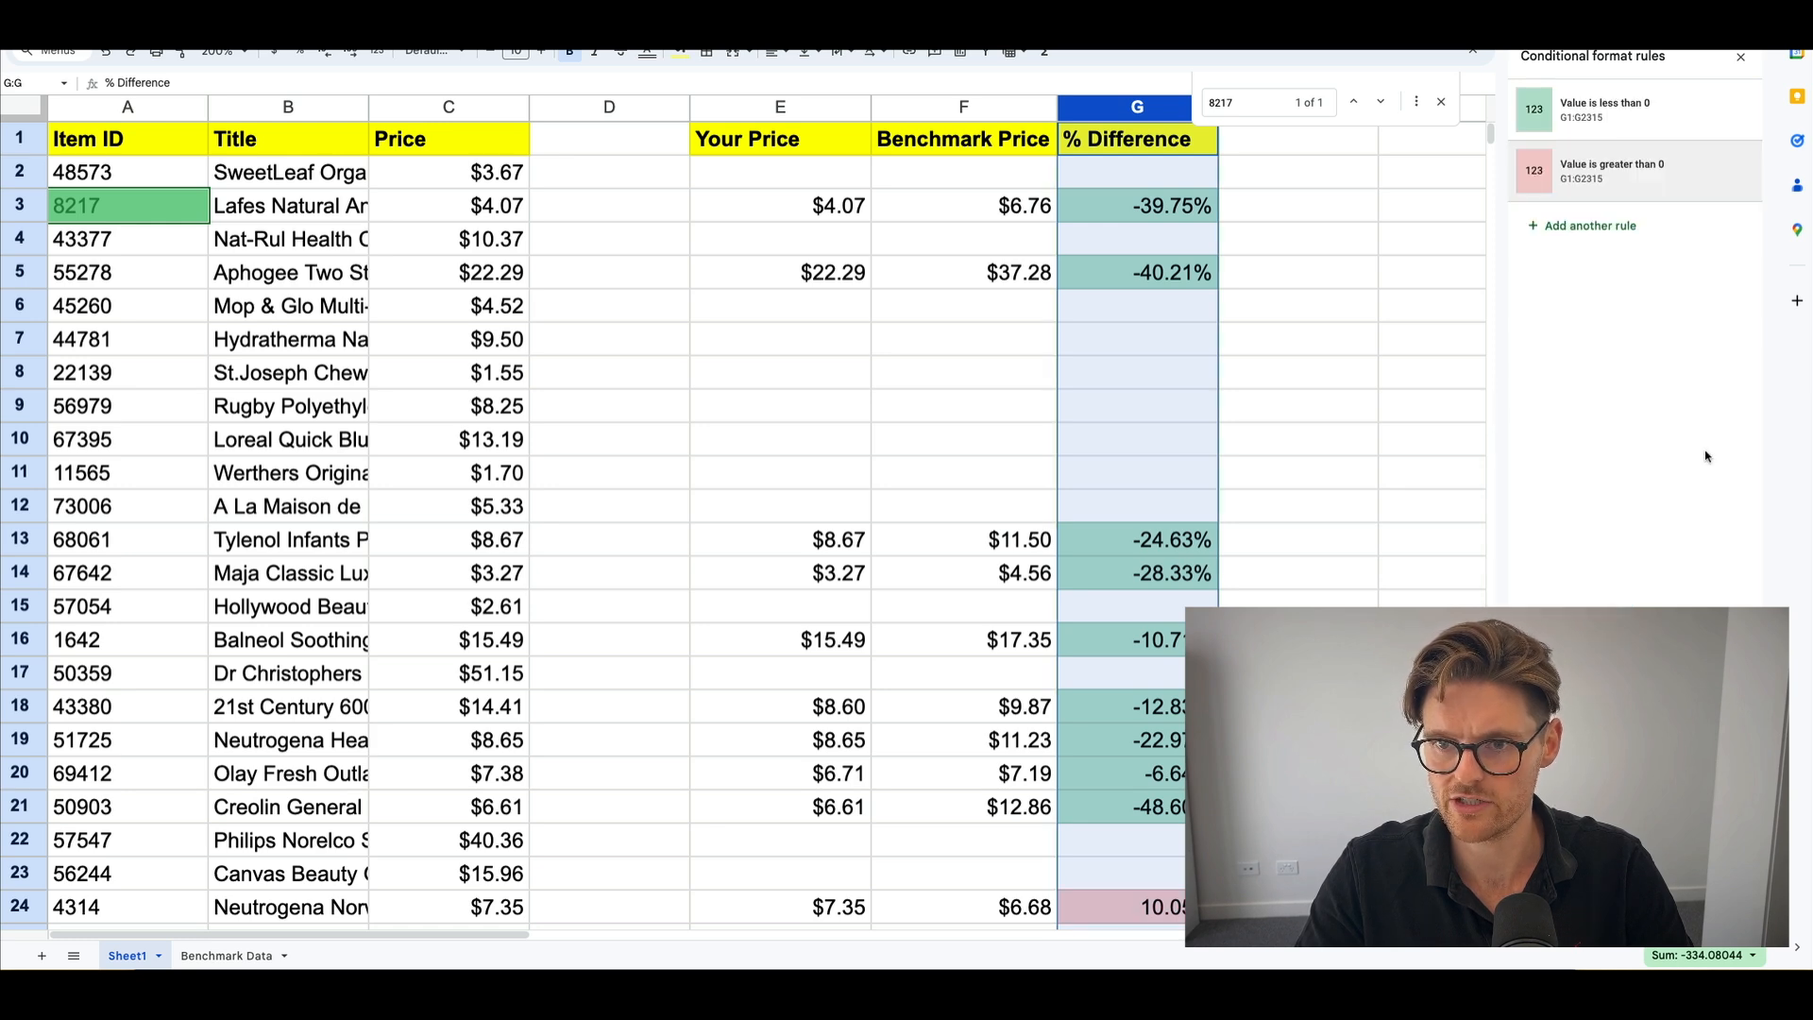
pyautogui.scroll(-5, 1107, 492)
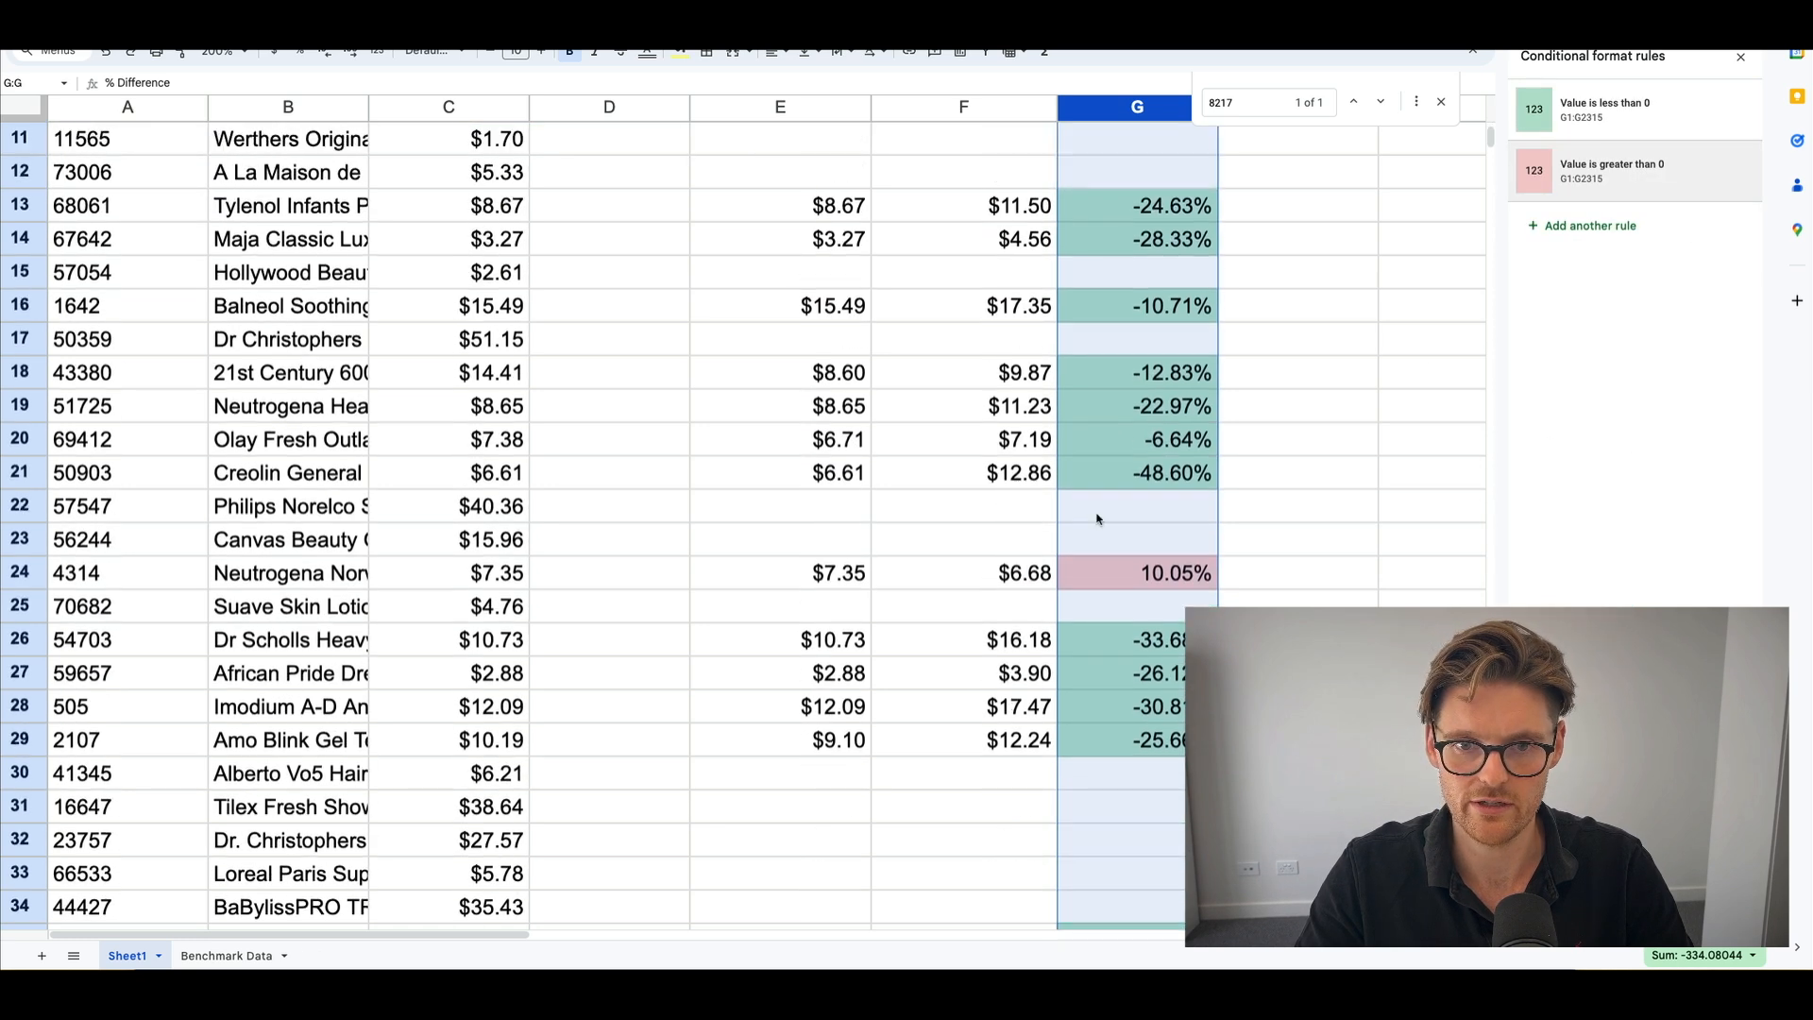
pyautogui.click(159, 570)
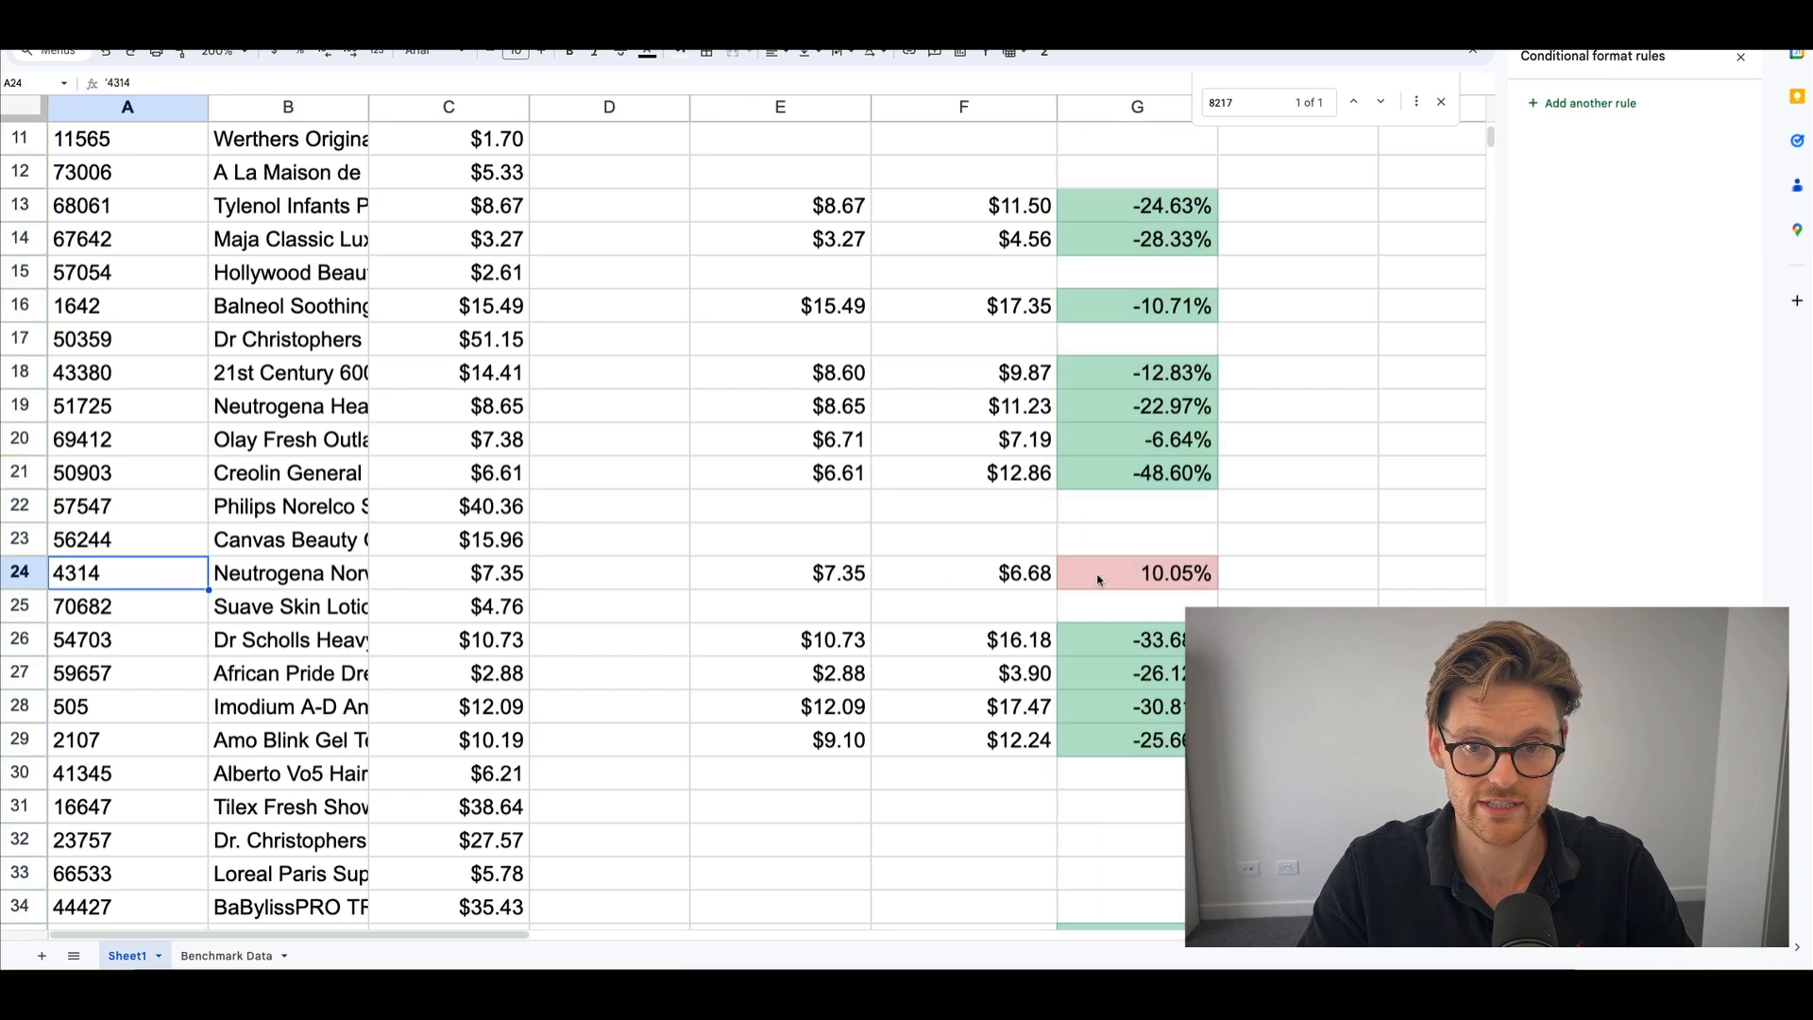
pyautogui.moveTo(1082, 579); pyautogui.dragTo(733, 579)
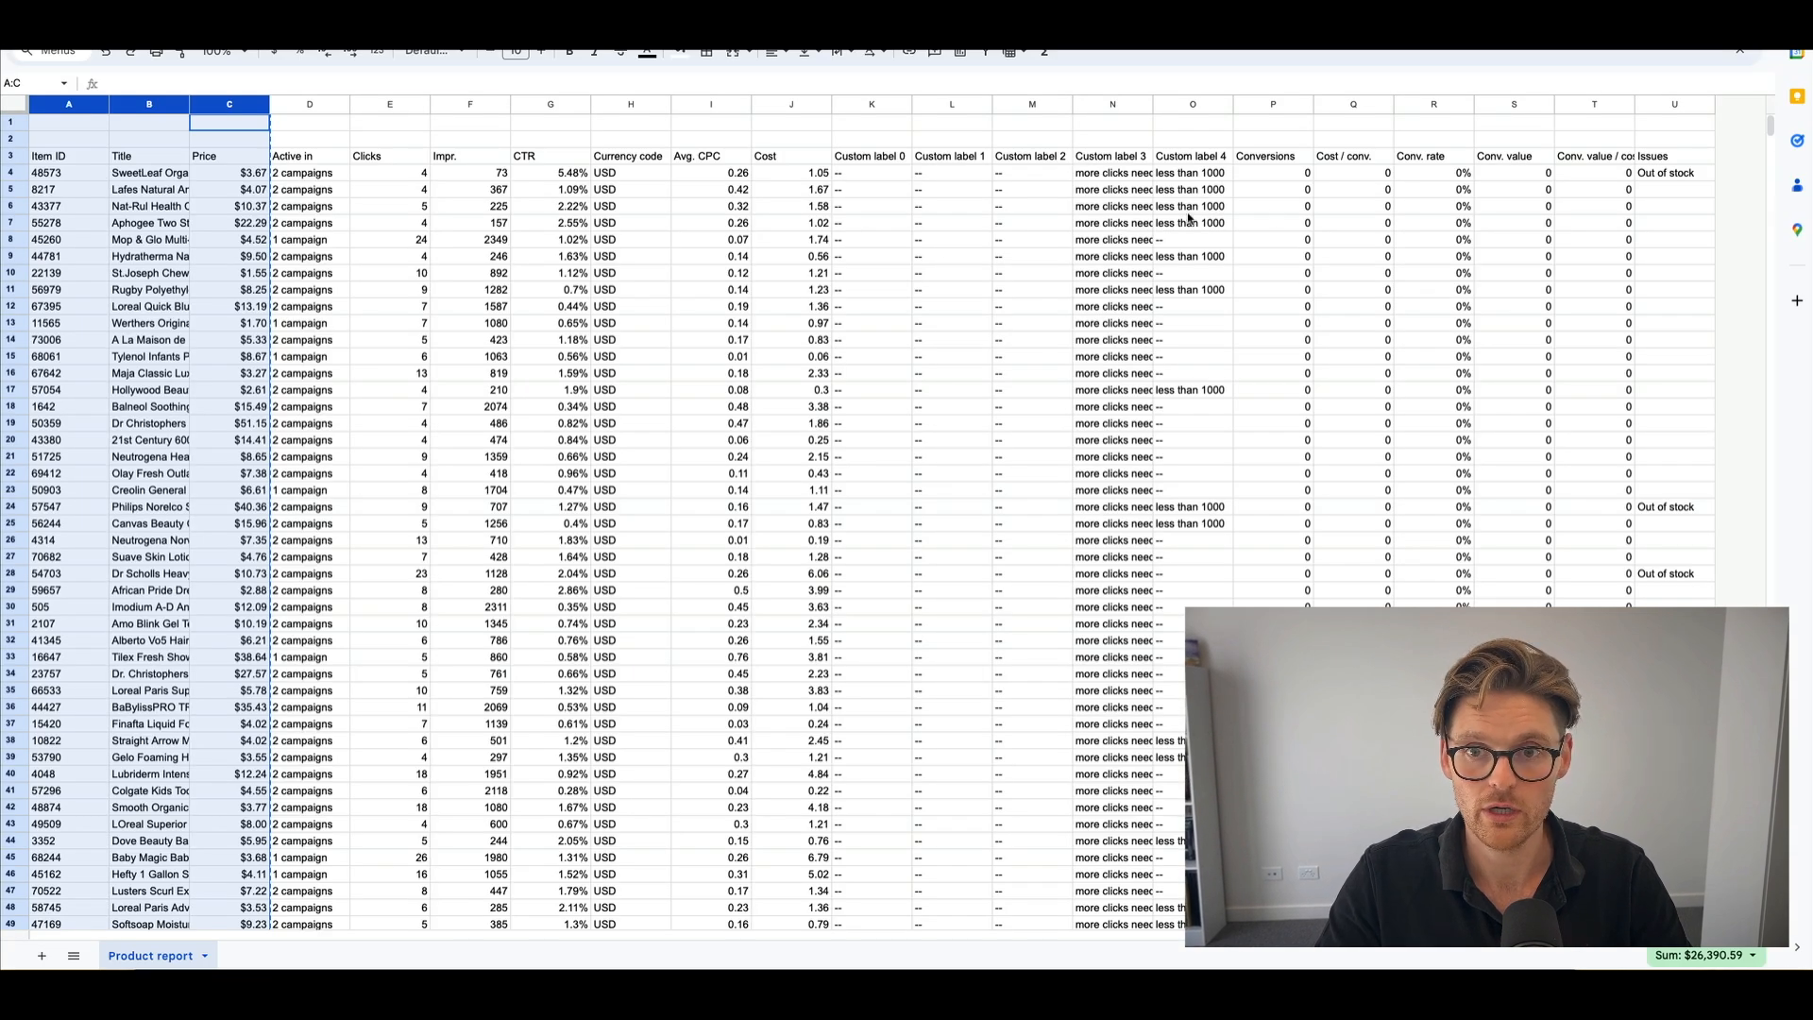
# Switch to the Product report spreadsheet and examine its Conv. rate, Clicks and Conv. value columns.
pyautogui.click(1441, 177)
pyautogui.click(1435, 107)
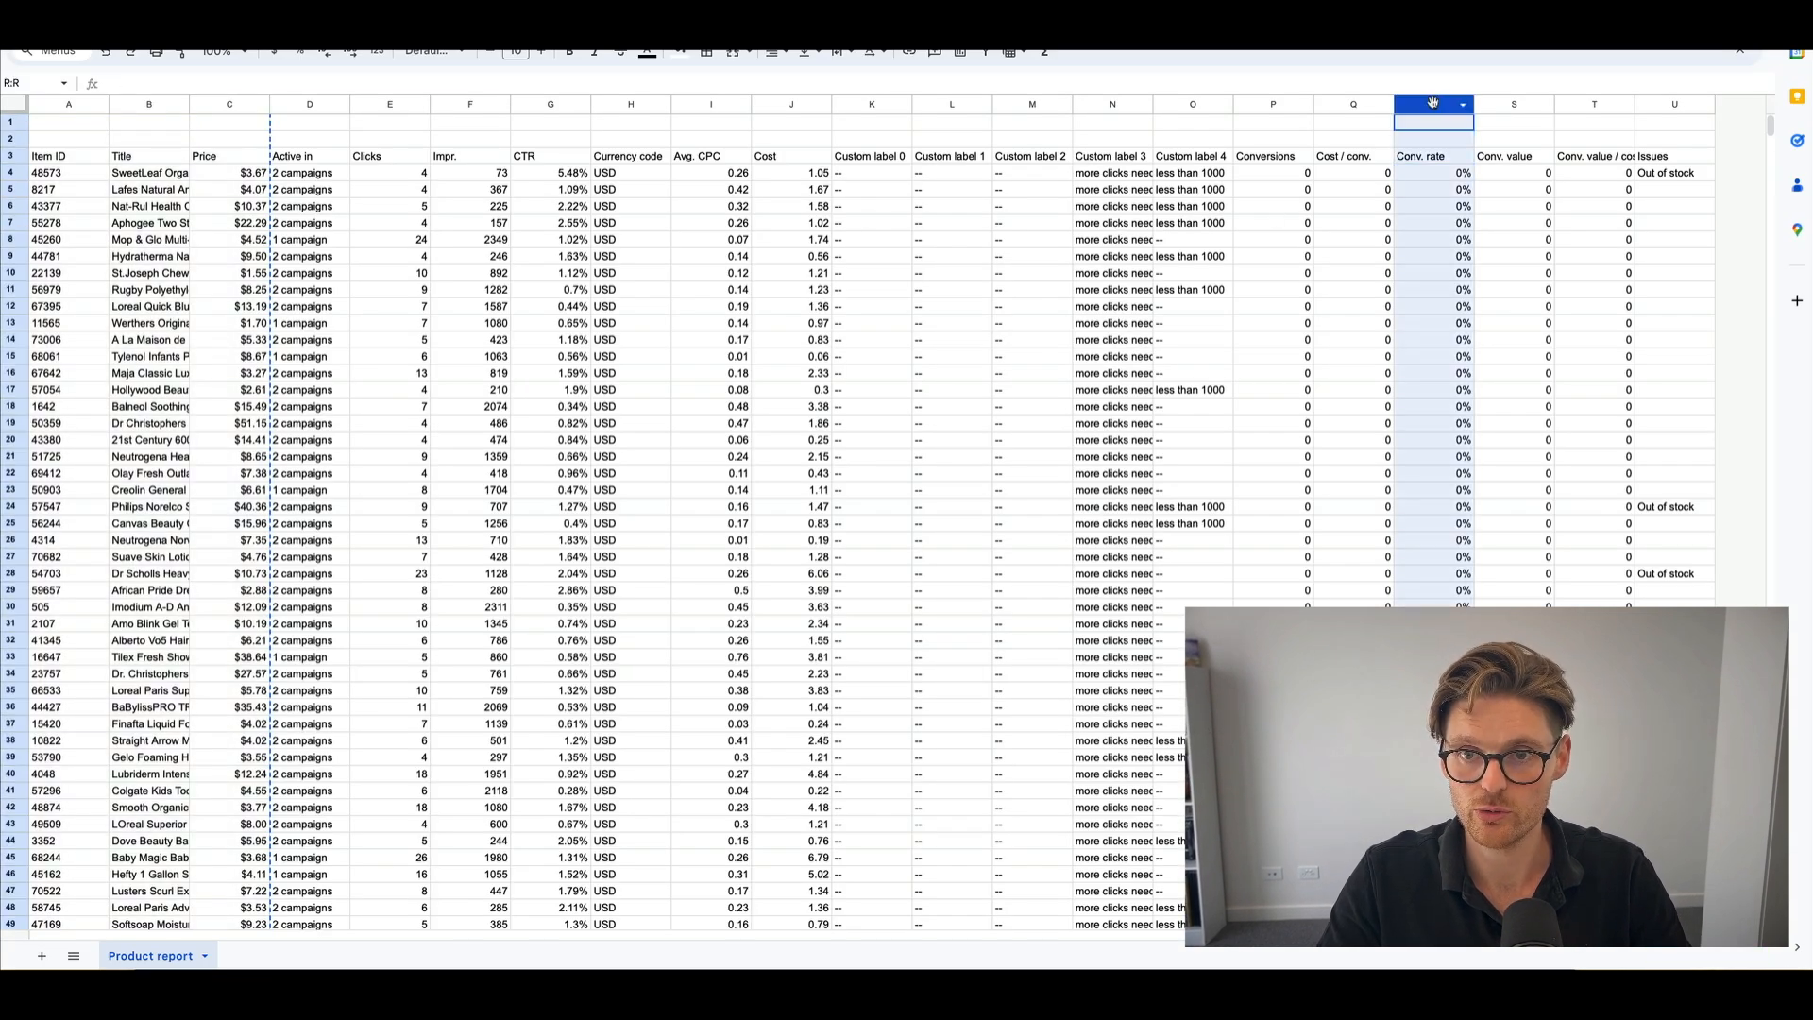
pyautogui.scroll(-10, 1425, 247)
pyautogui.scroll(10, 1396, 255)
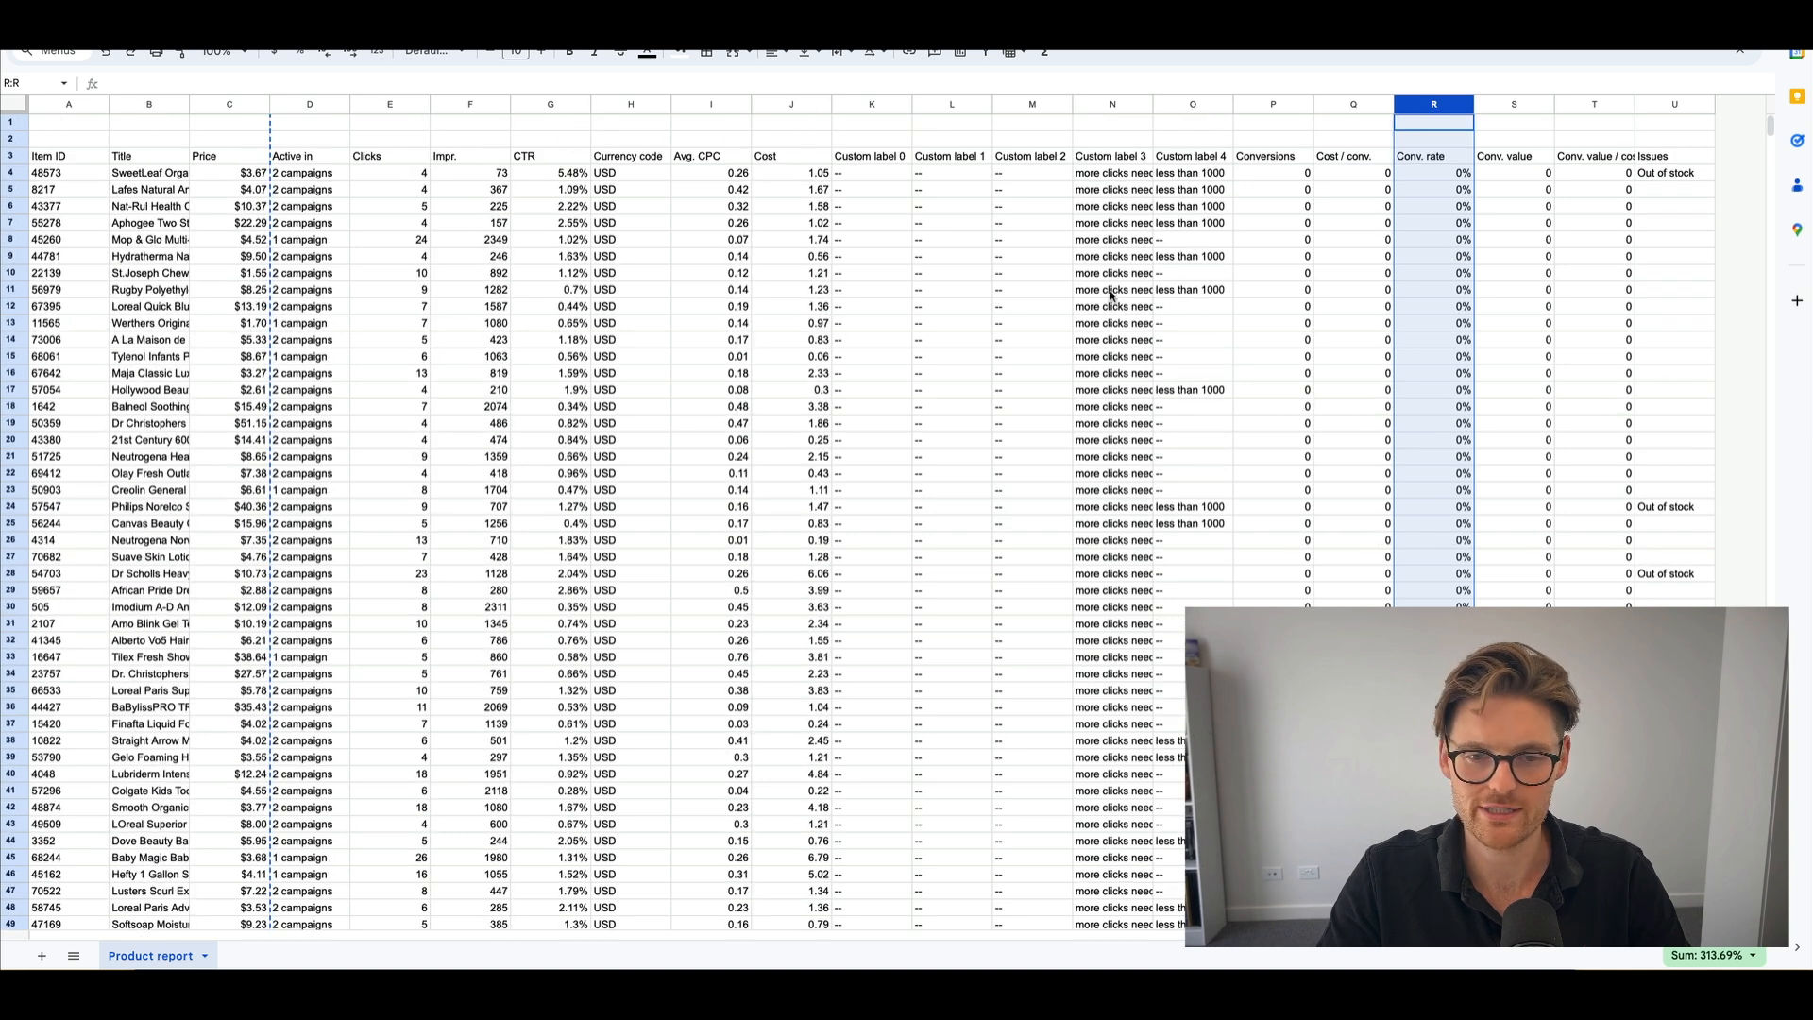
pyautogui.click(383, 204)
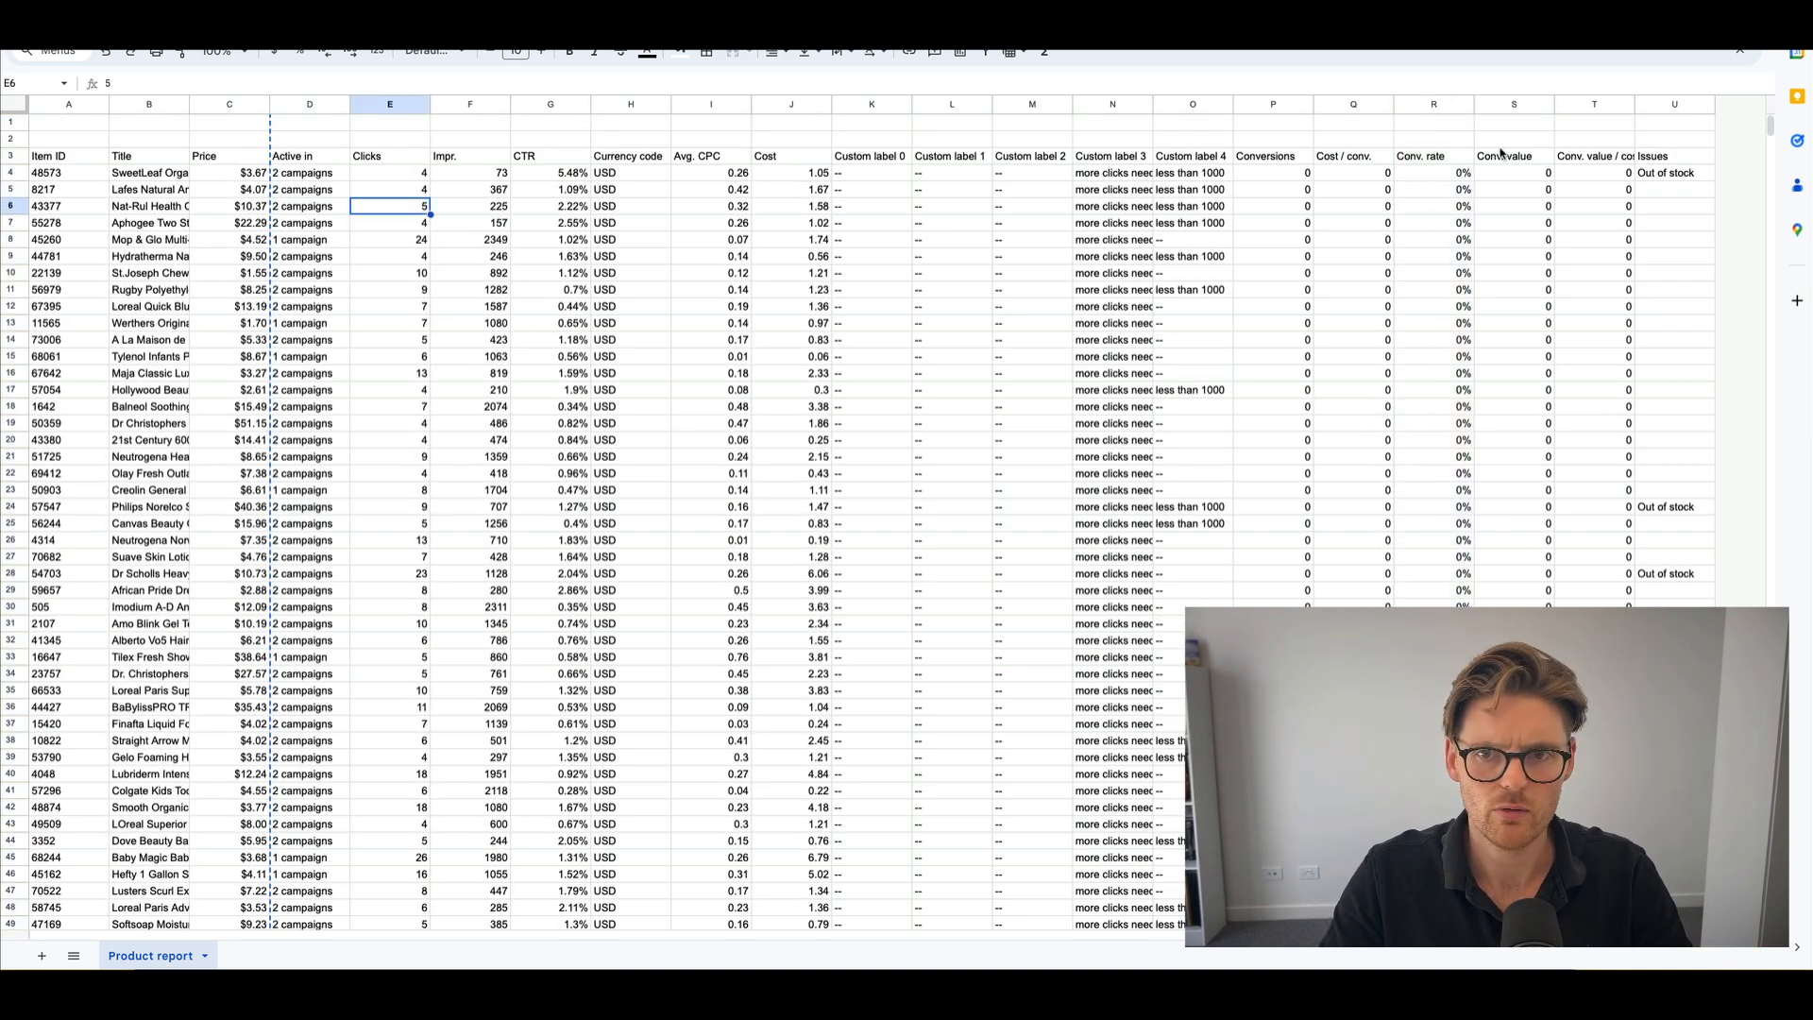
pyautogui.click(1430, 107)
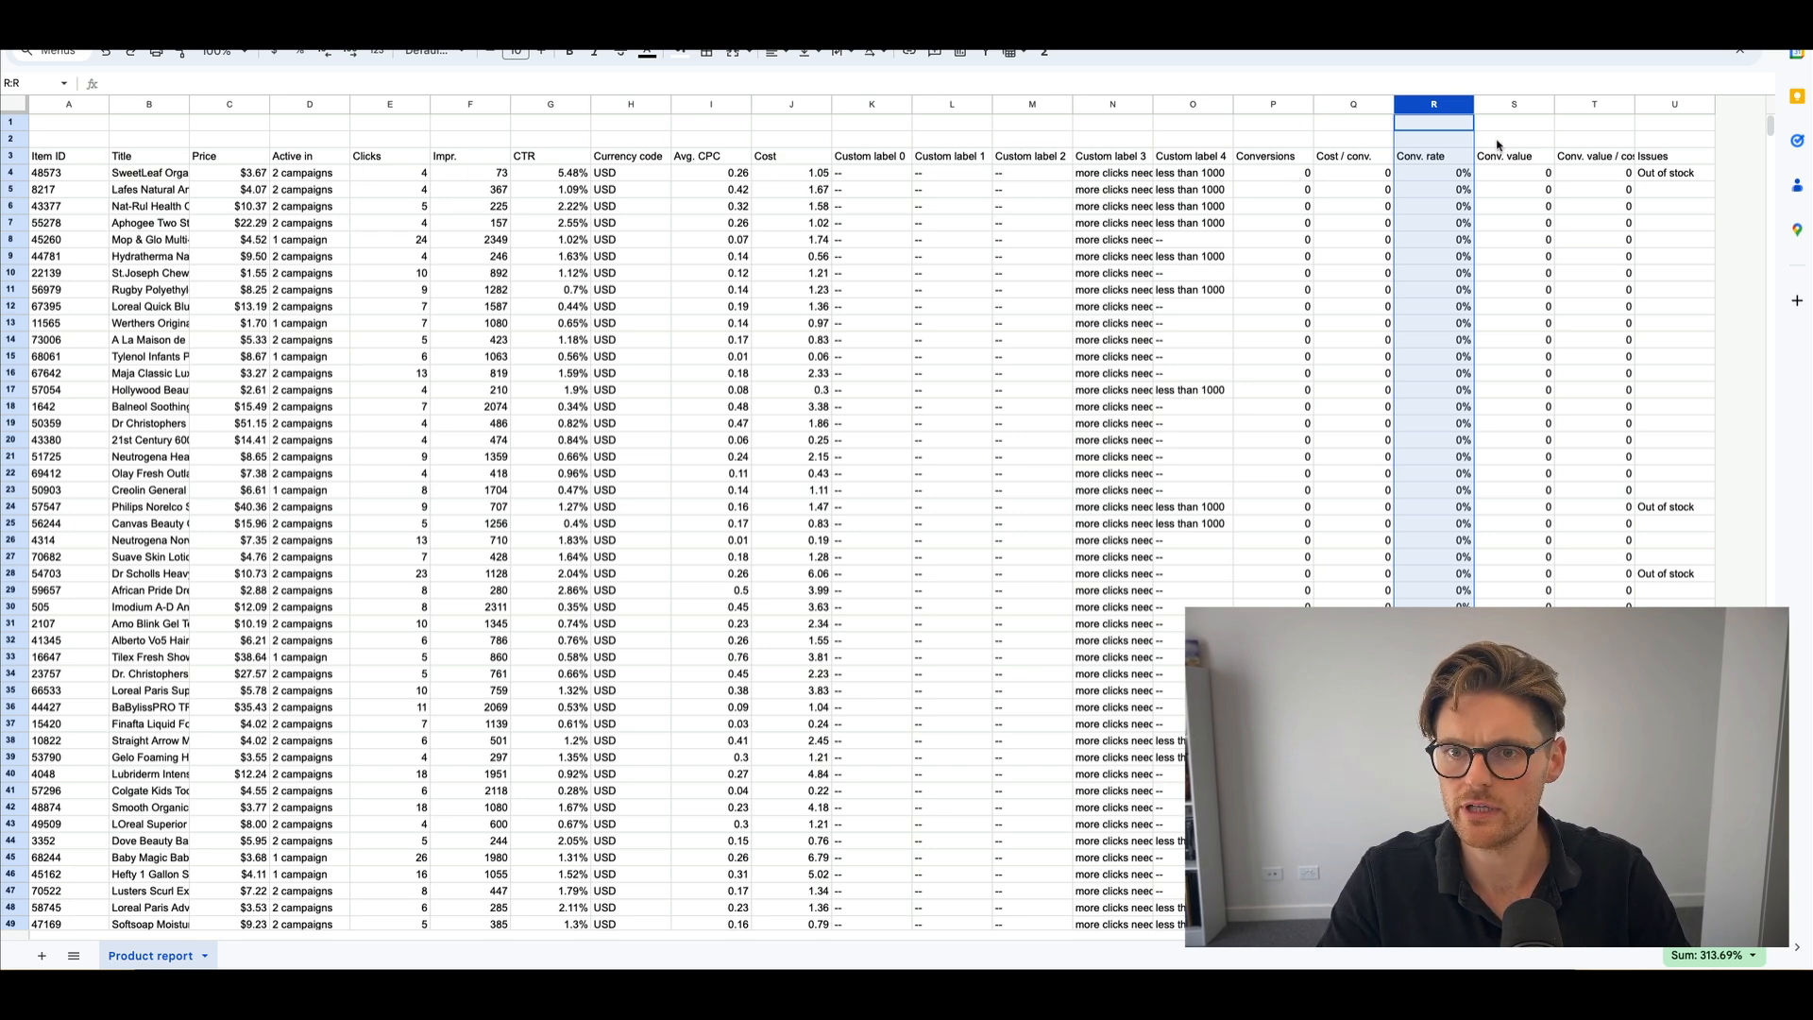
pyautogui.keyDown('shift'); pyautogui.click(1490, 105); pyautogui.keyUp('shift')
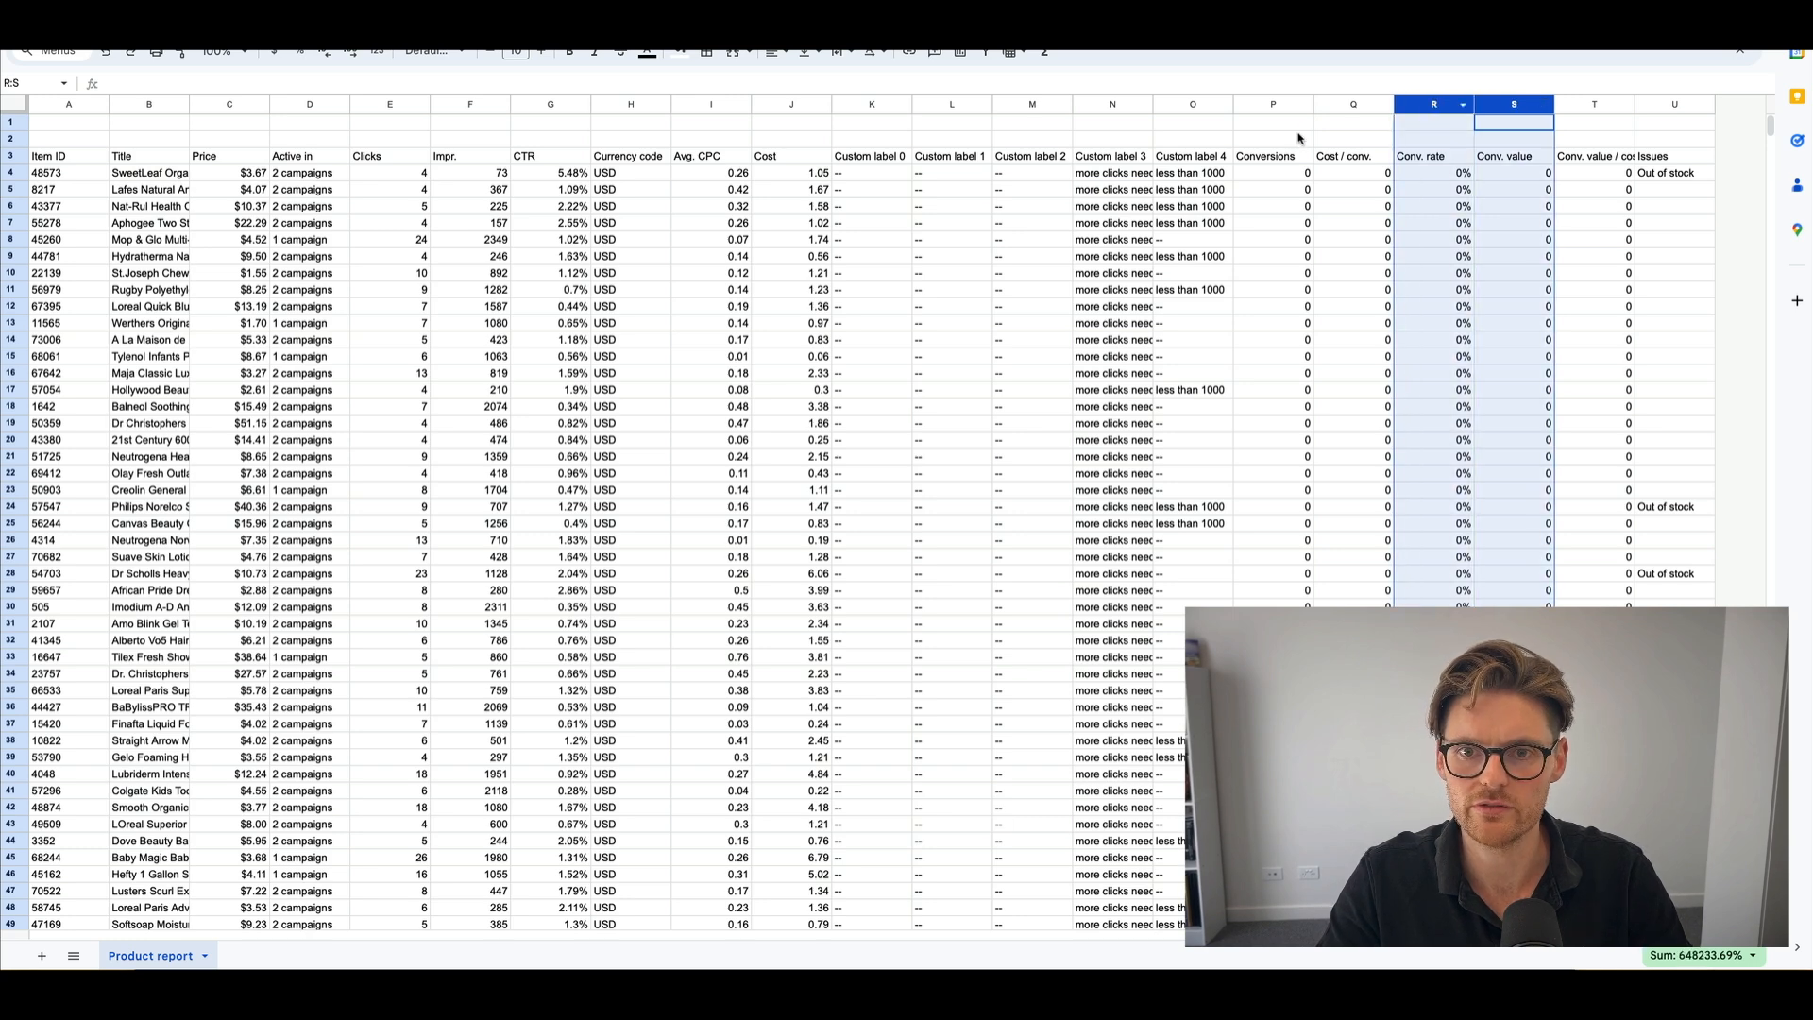
# Delete the Cost / conv. column from the Product report.
pyautogui.click(1352, 109)
pyautogui.rightClick(1352, 109)
pyautogui.click(1398, 293)
# Insert an empty column before Conversions in the Product report and paste a copy of the Cost column into it.
pyautogui.click(1246, 109)
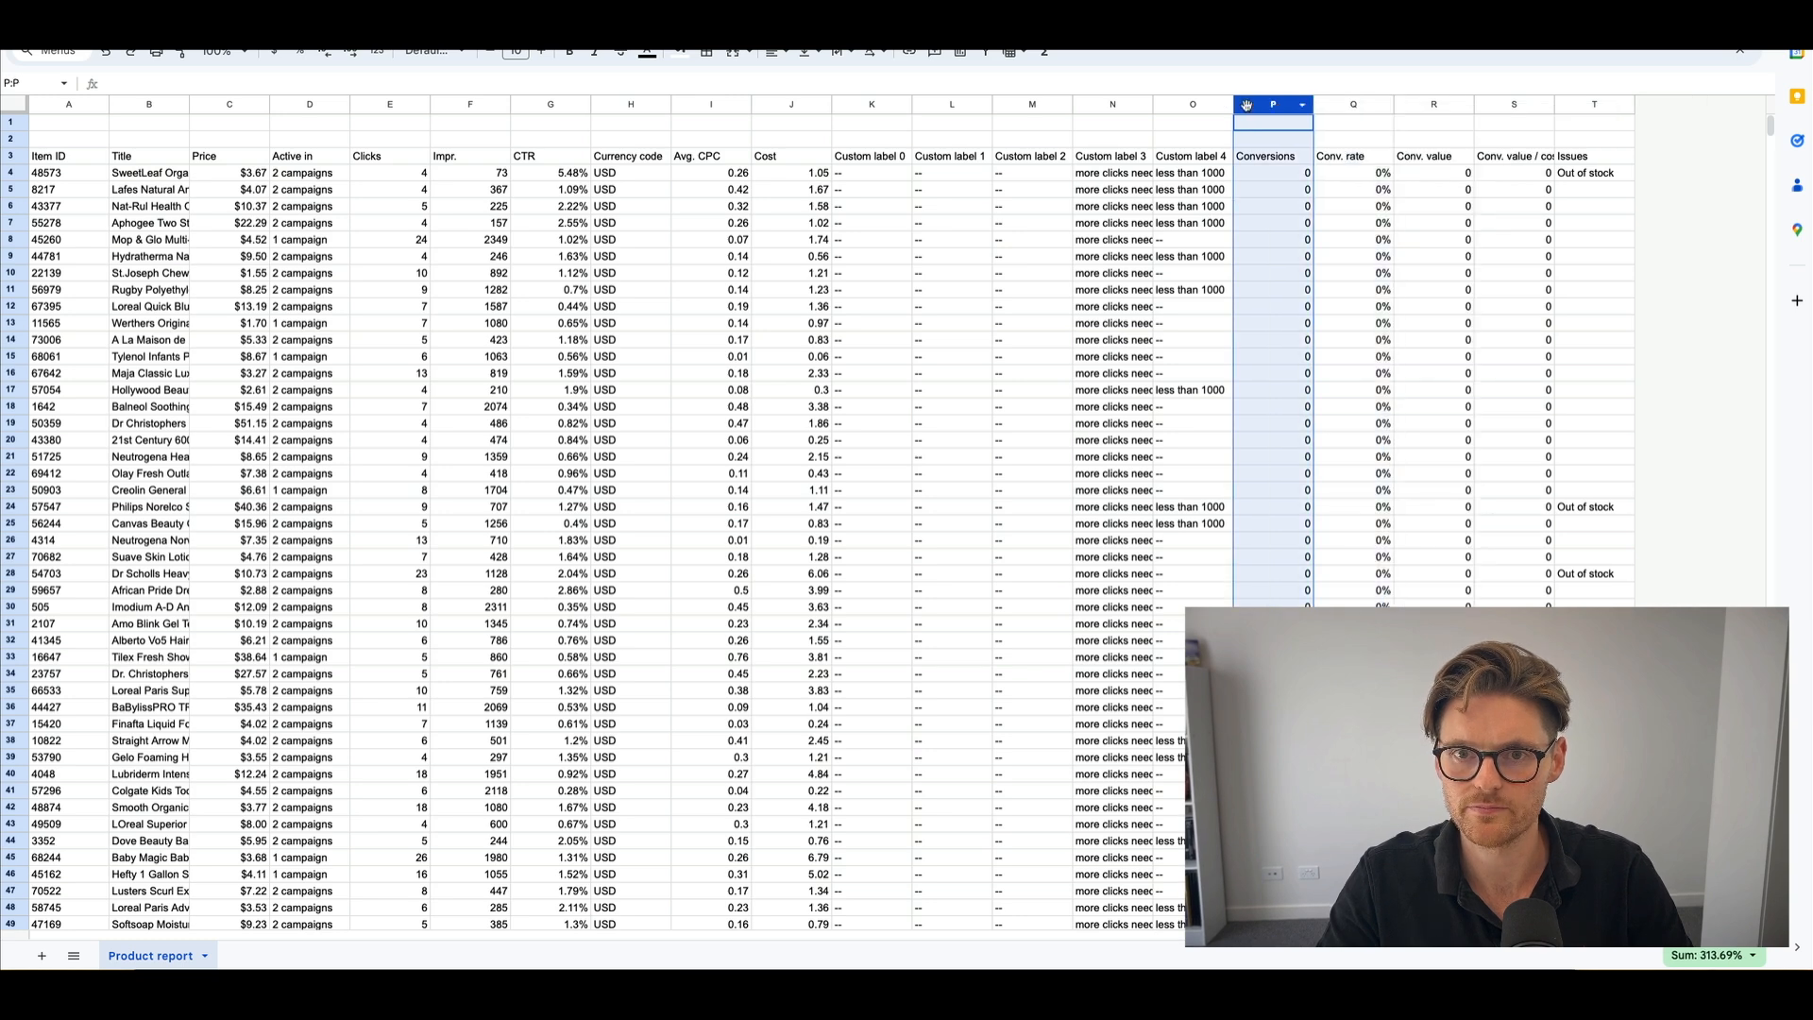
pyautogui.rightClick(1250, 111)
pyautogui.click(1322, 239)
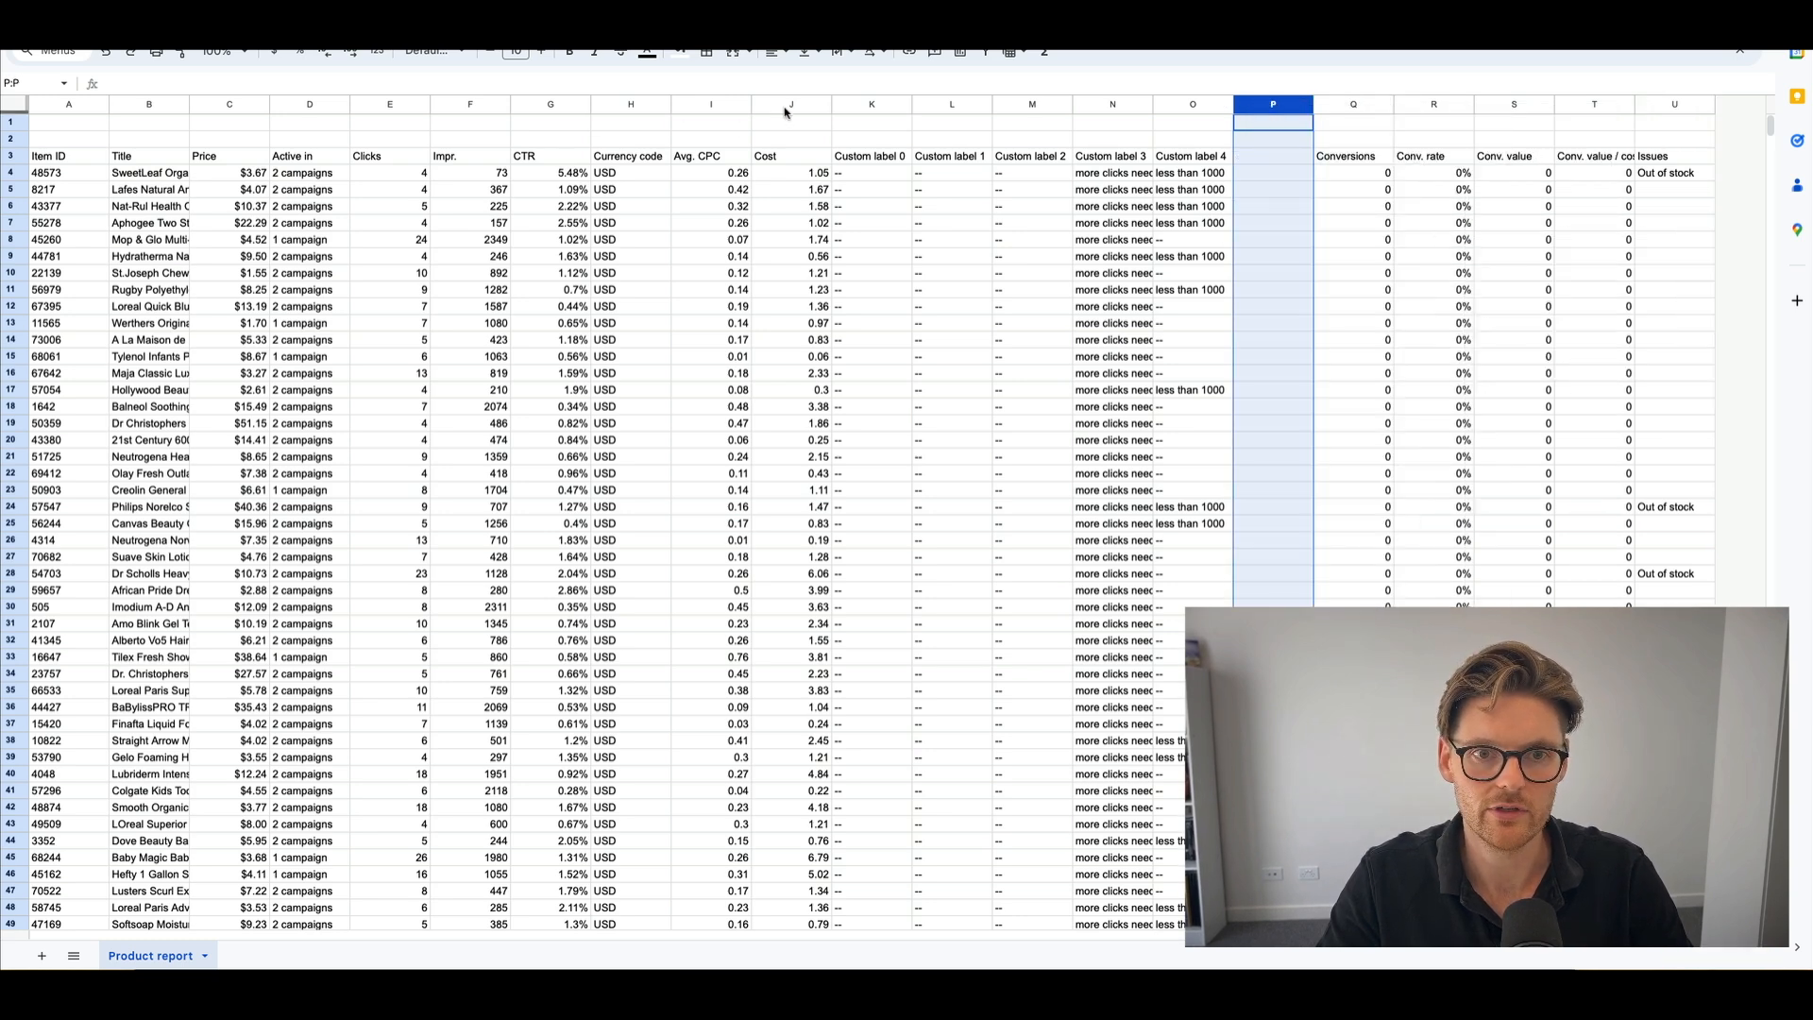
pyautogui.click(783, 109)
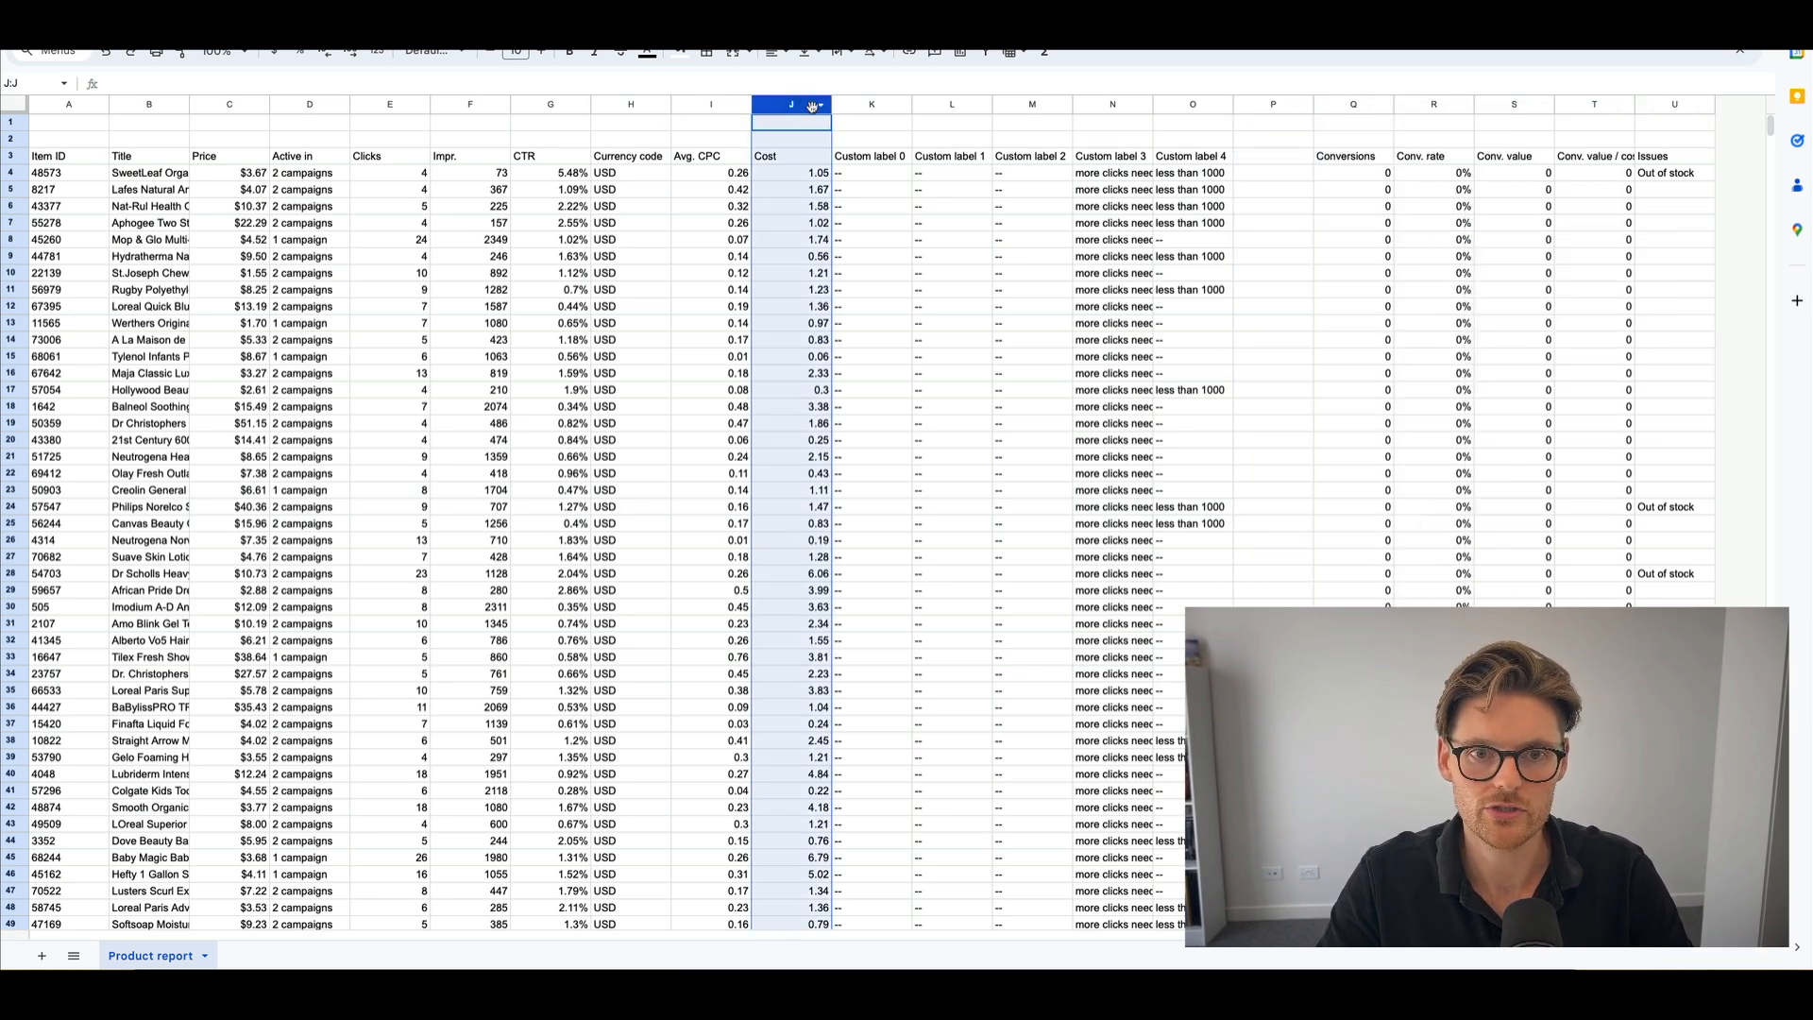
pyautogui.click(1259, 123)
pyautogui.hotkey('ctrl', 'v')
pyautogui.click(1256, 105)
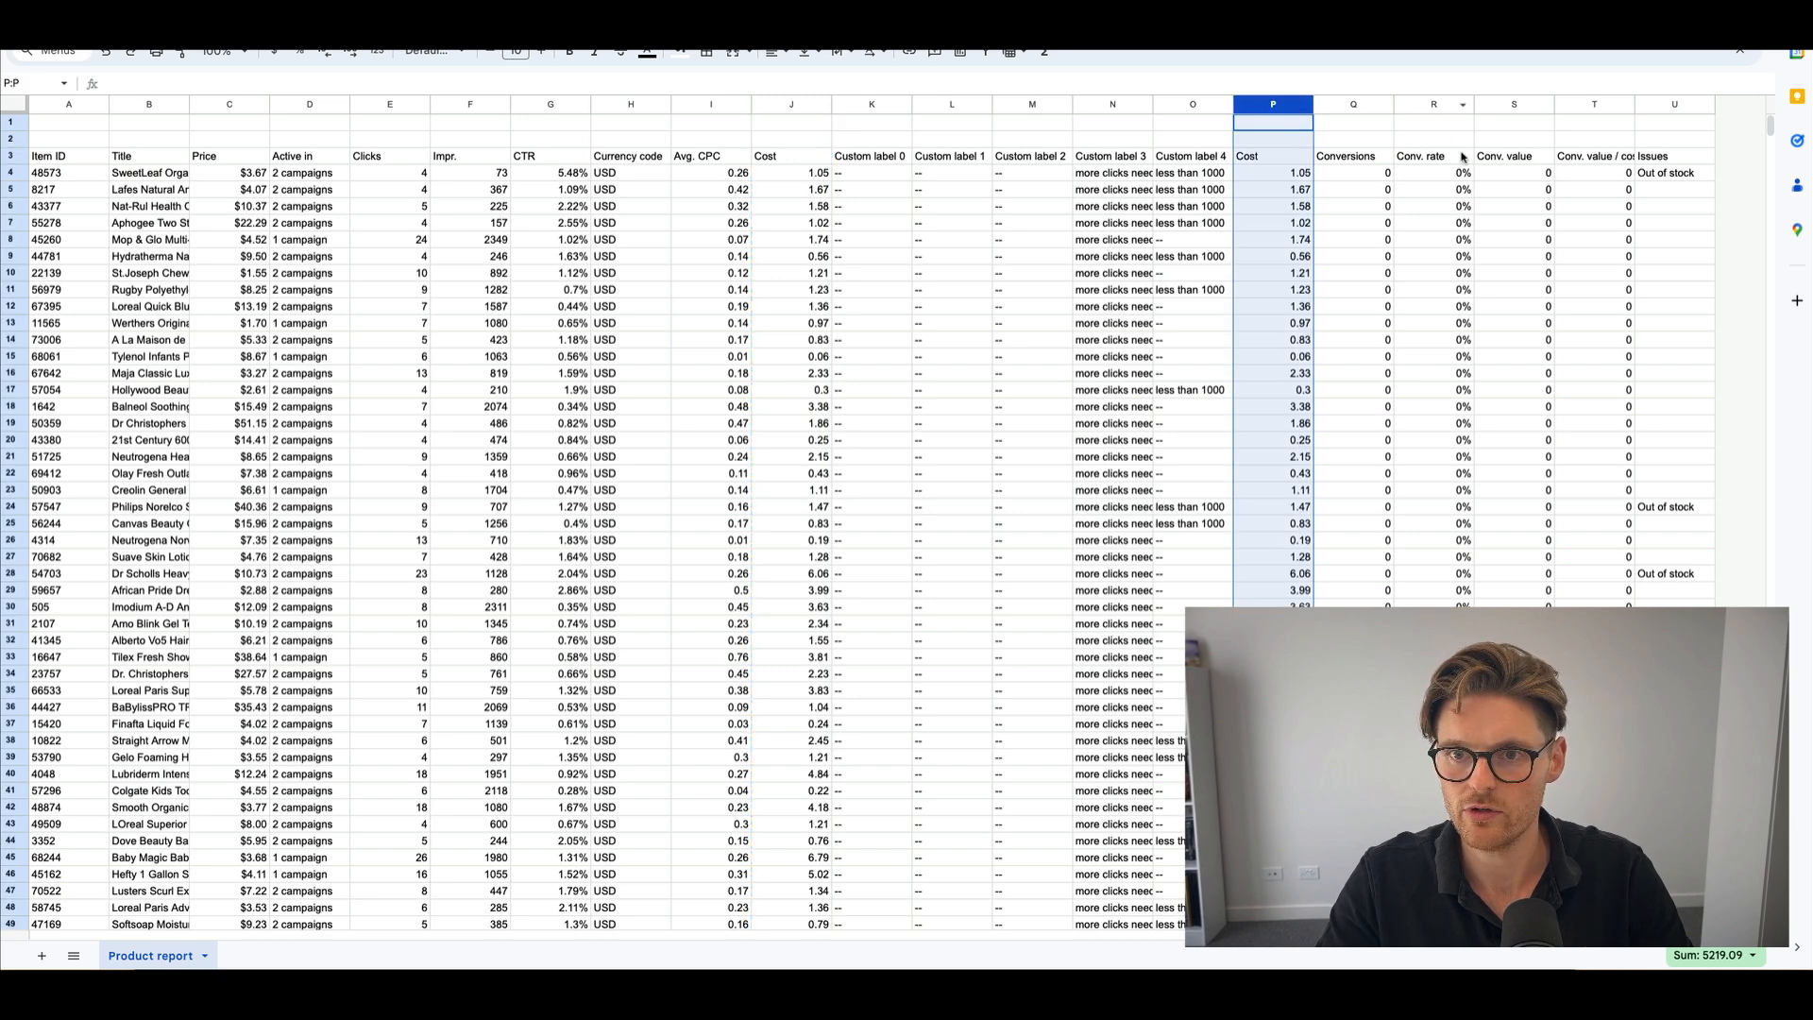
# Copy Product report columns P to S, and in Sheet1 insert three columns after column D and four more after column G.
pyautogui.click(1462, 158)
pyautogui.moveTo(1505, 106); pyautogui.dragTo(1272, 105)
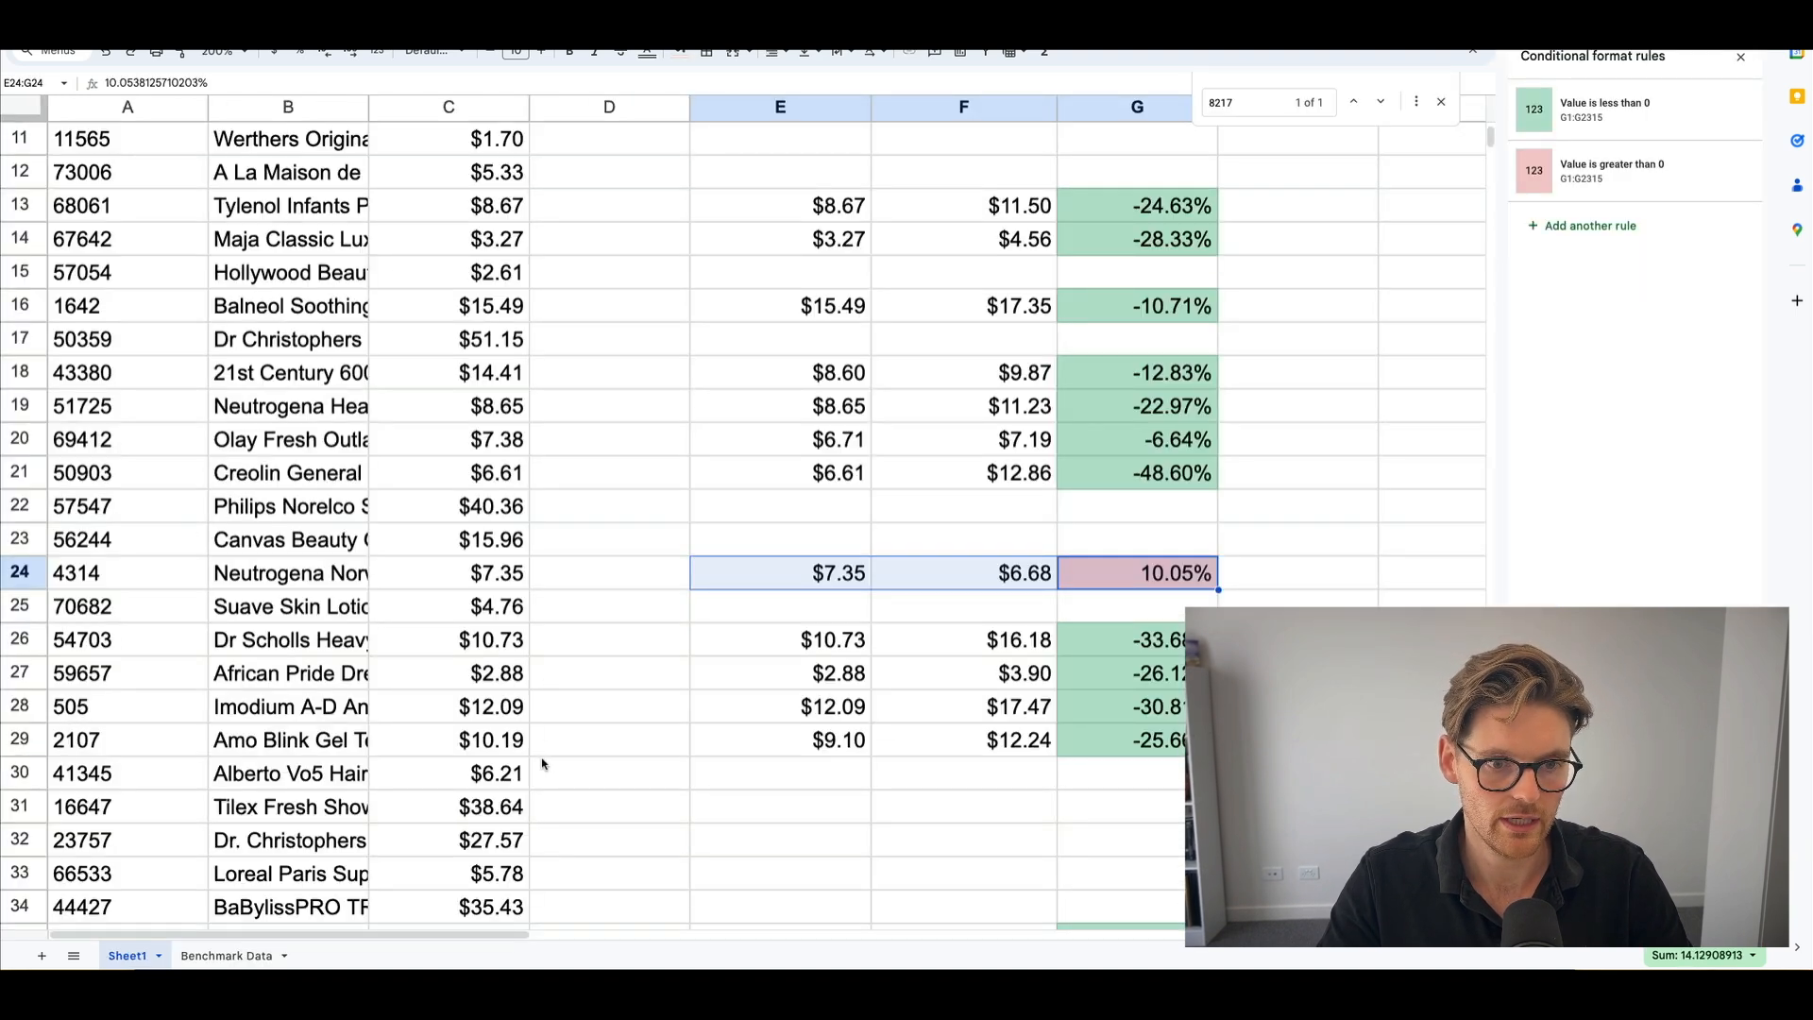
pyautogui.scroll(5, 545, 760)
pyautogui.click(548, 104)
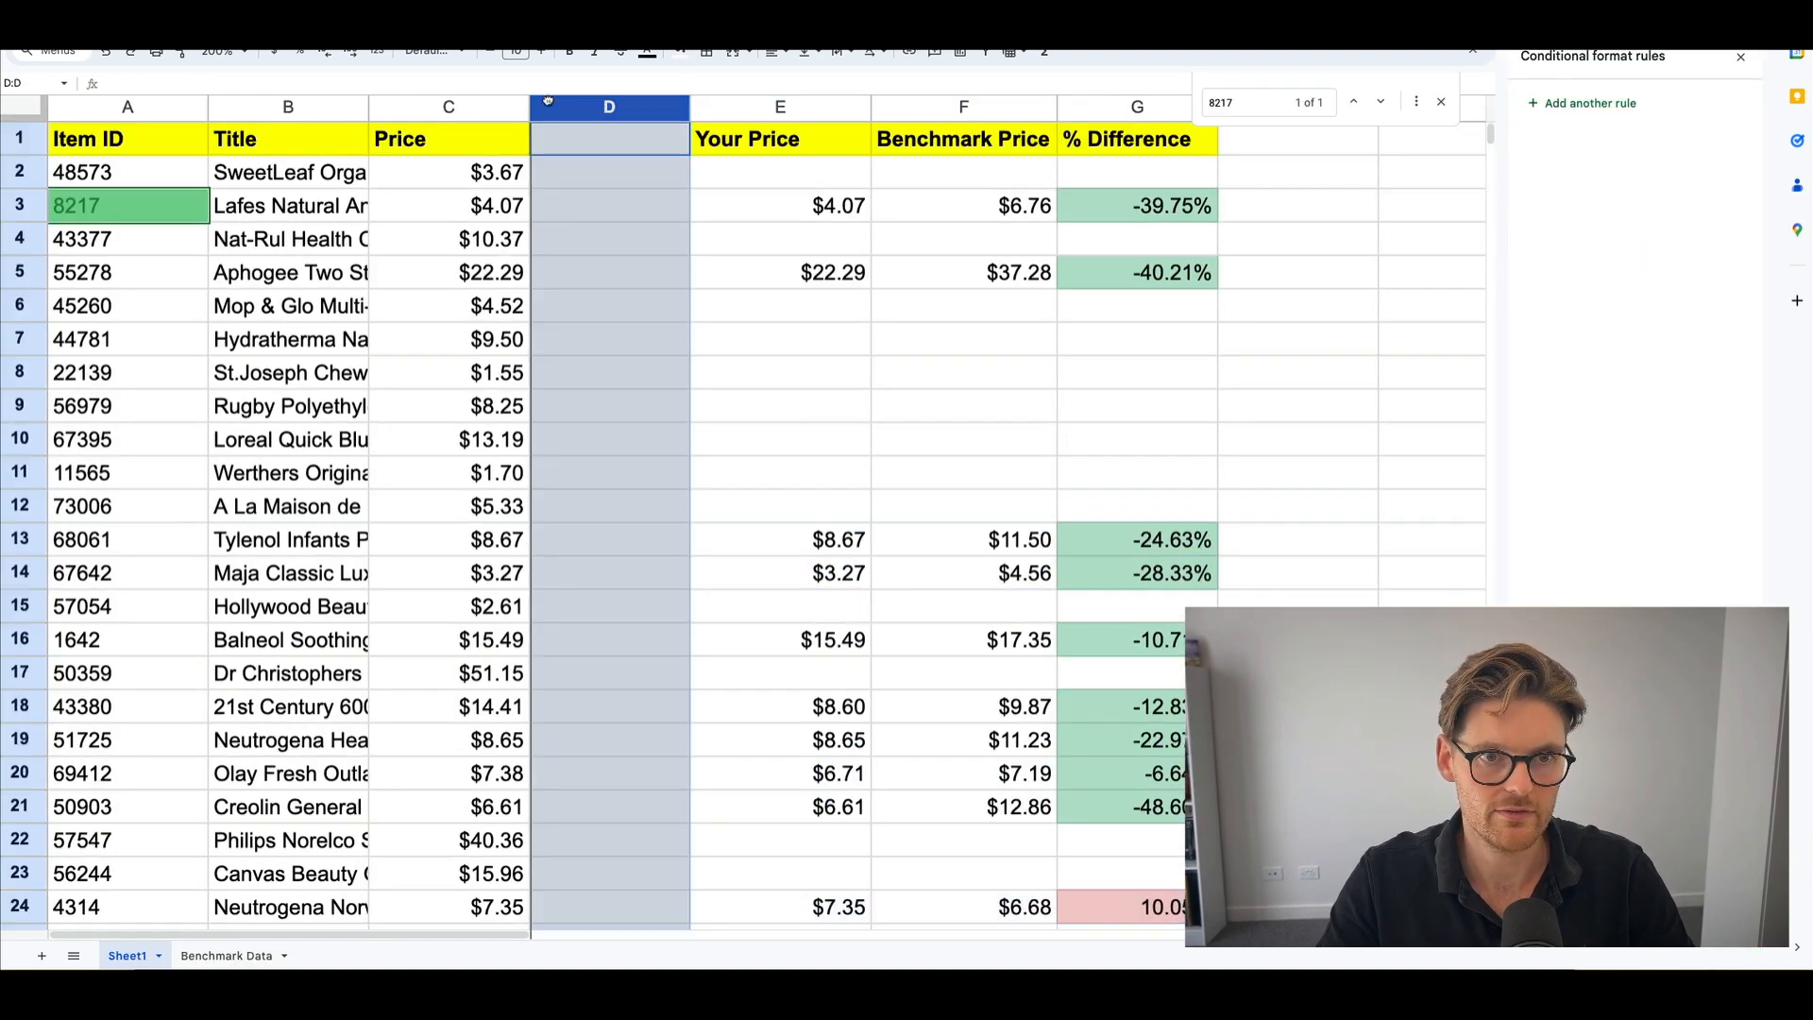
pyautogui.keyDown('shift'); pyautogui.click(307, 108); pyautogui.keyUp('shift')
pyautogui.rightClick(307, 107)
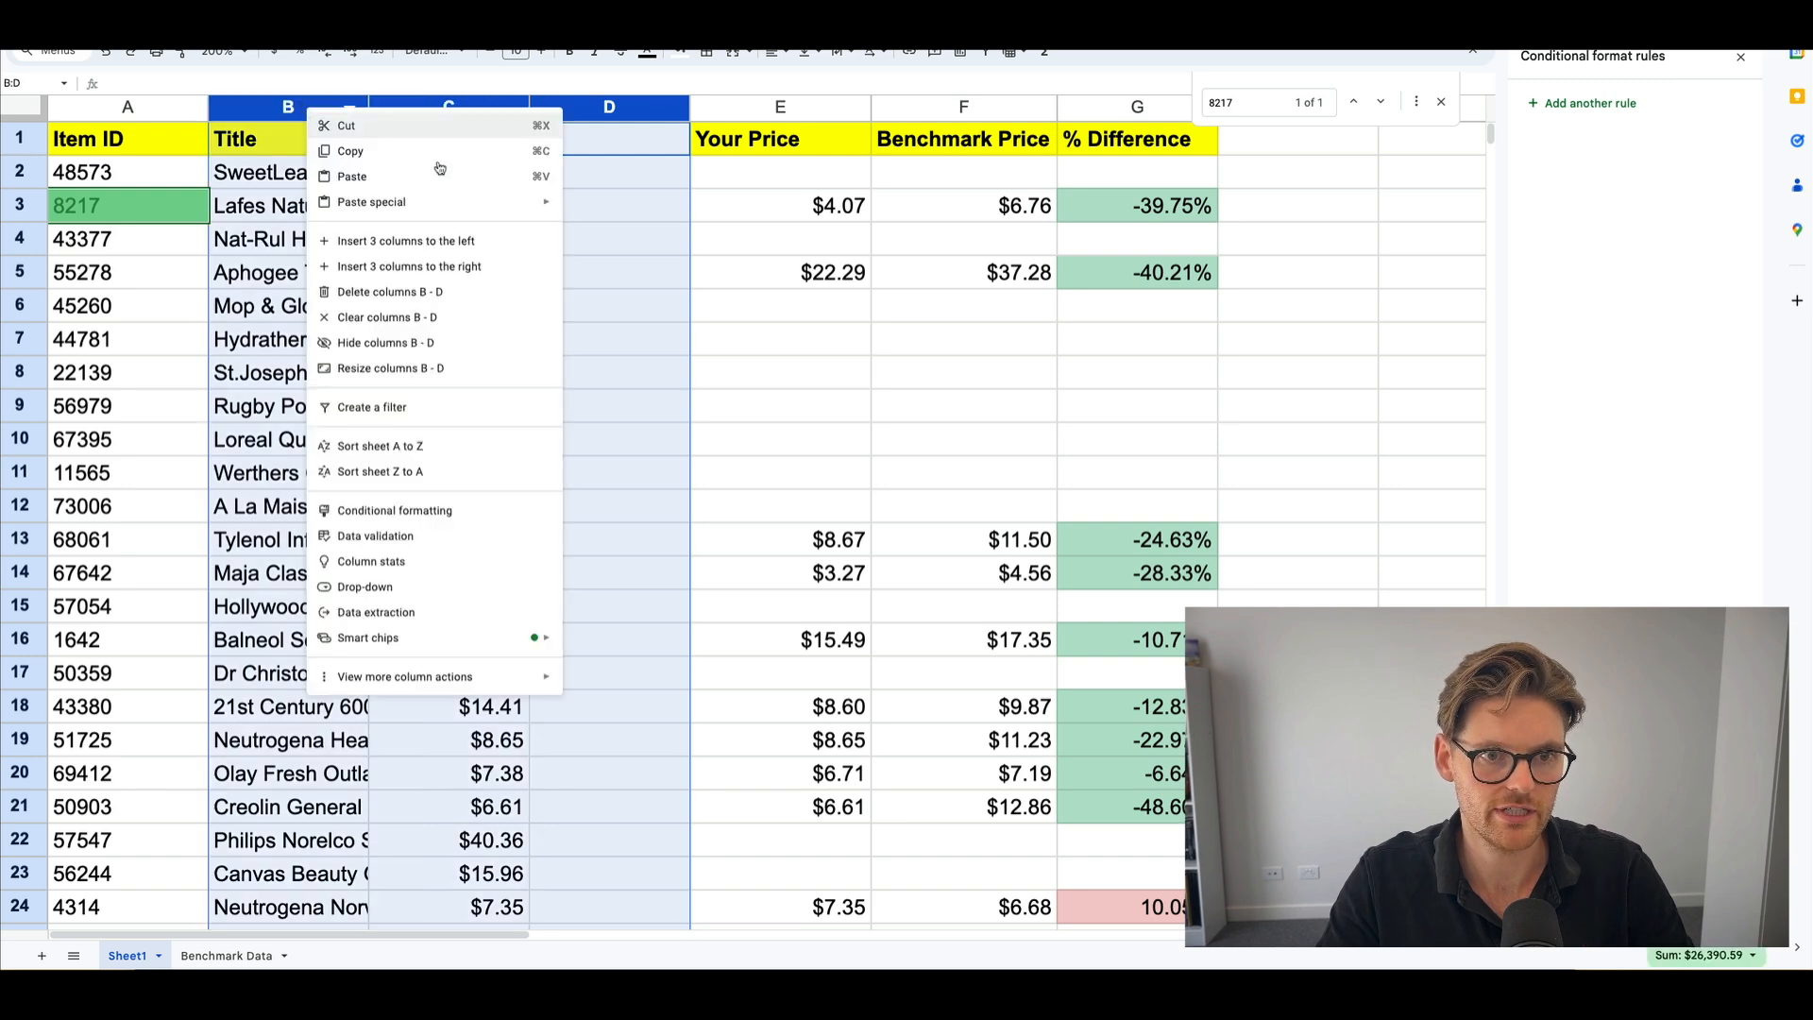
pyautogui.click(406, 264)
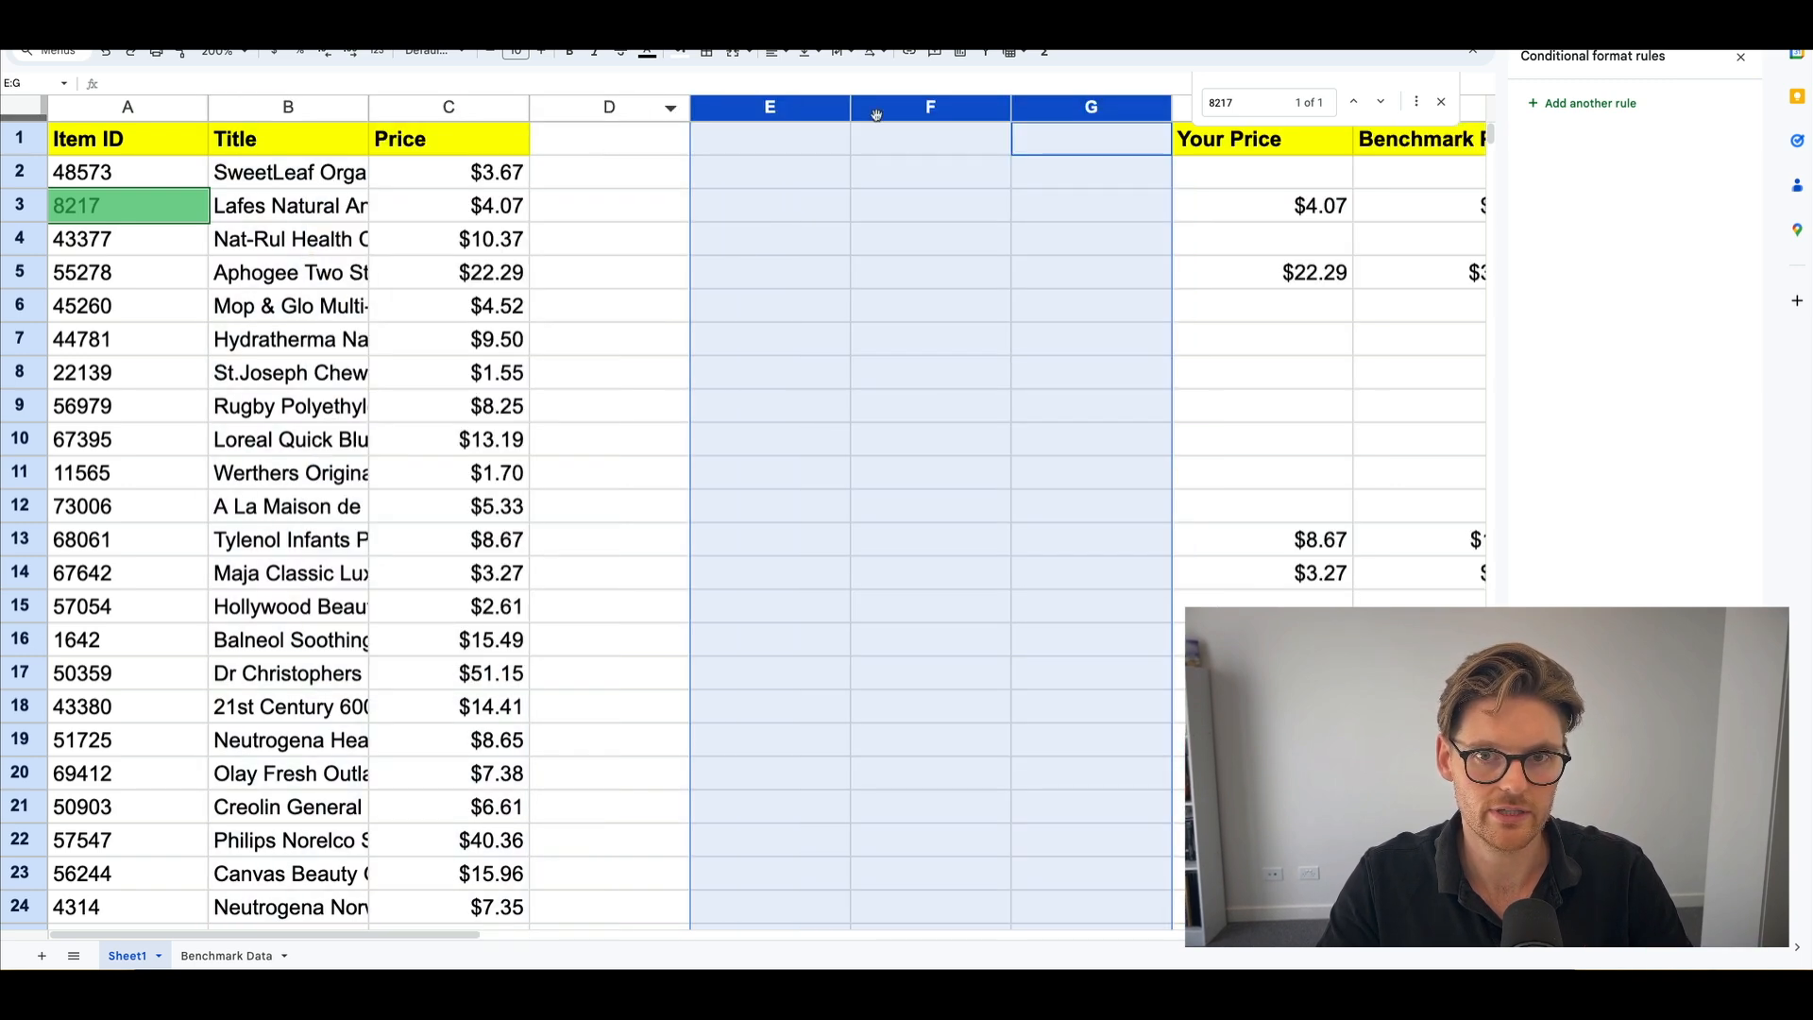
pyautogui.click(1031, 126)
pyautogui.moveTo(1031, 107); pyautogui.dragTo(605, 106)
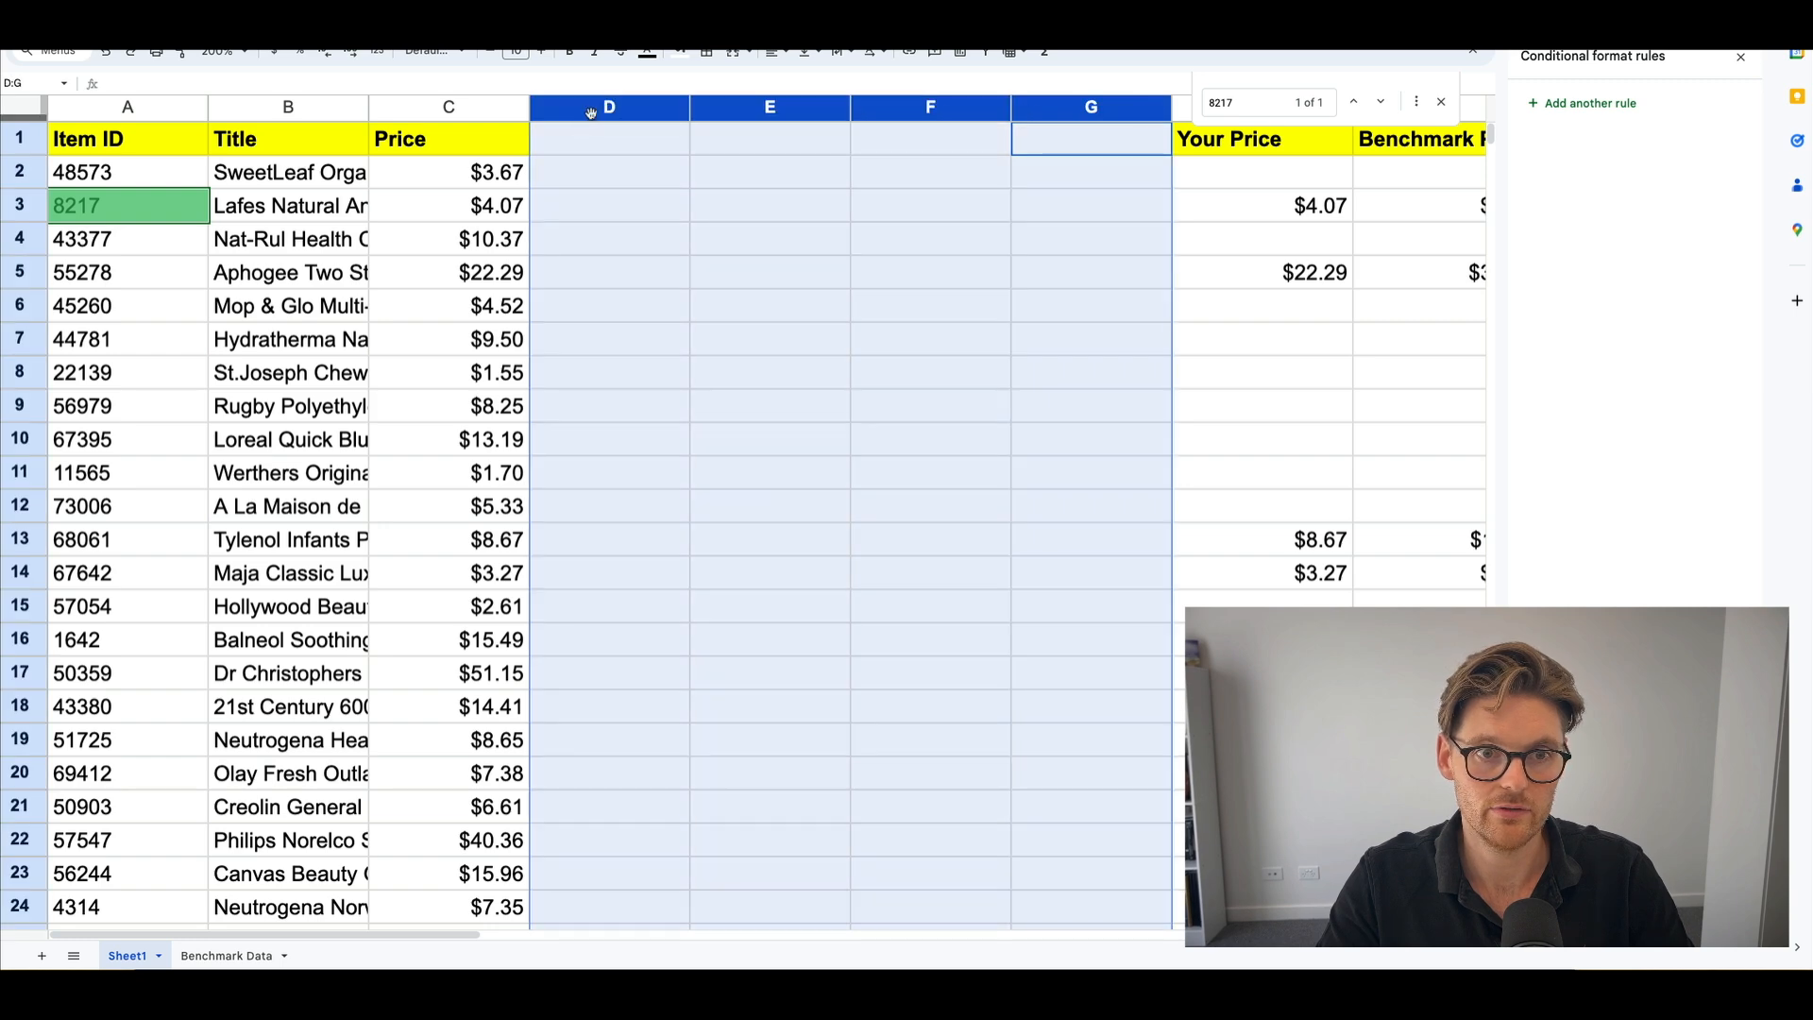
pyautogui.rightClick(595, 109)
pyautogui.click(652, 270)
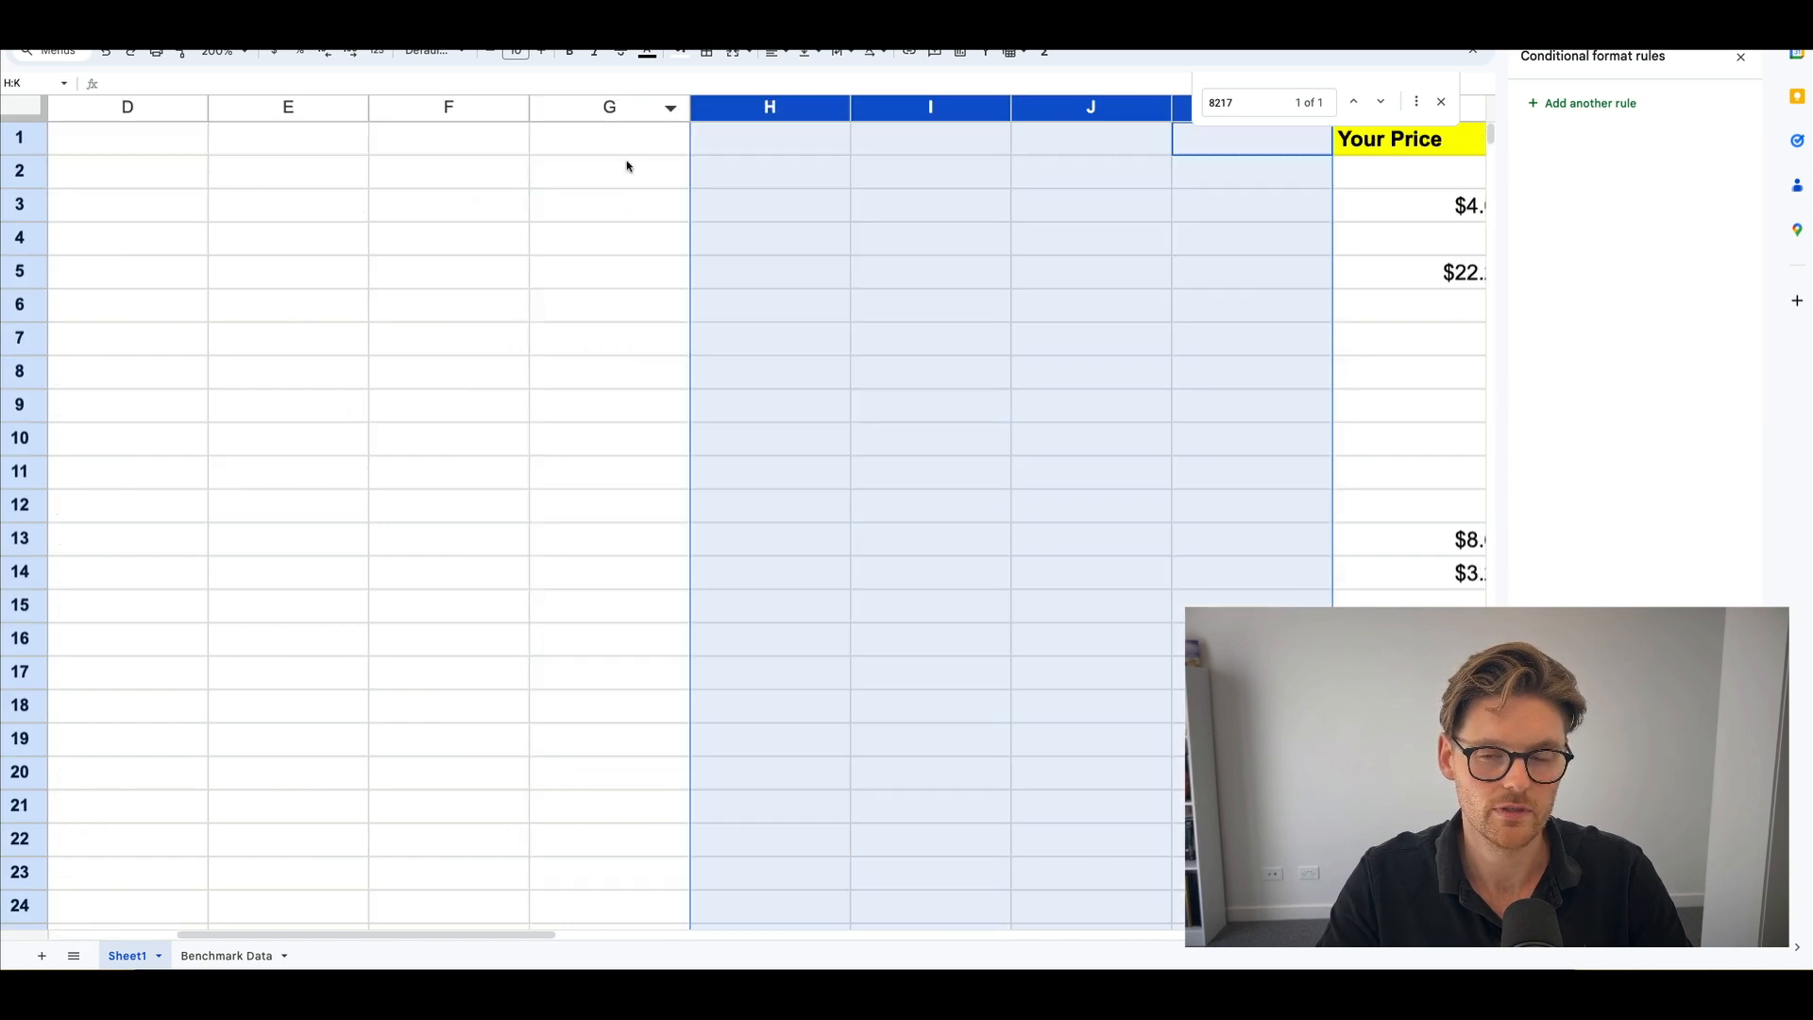
# Try pasting the copied Cost to Conv. value columns into Sheet1 from cell D1, and undo the paste.
pyautogui.click(560, 151)
pyautogui.press('super+Left')
pyautogui.press('super+Left')
pyautogui.press('Right')
pyautogui.press('Right')
pyautogui.press('Right')
pyautogui.press('Right')
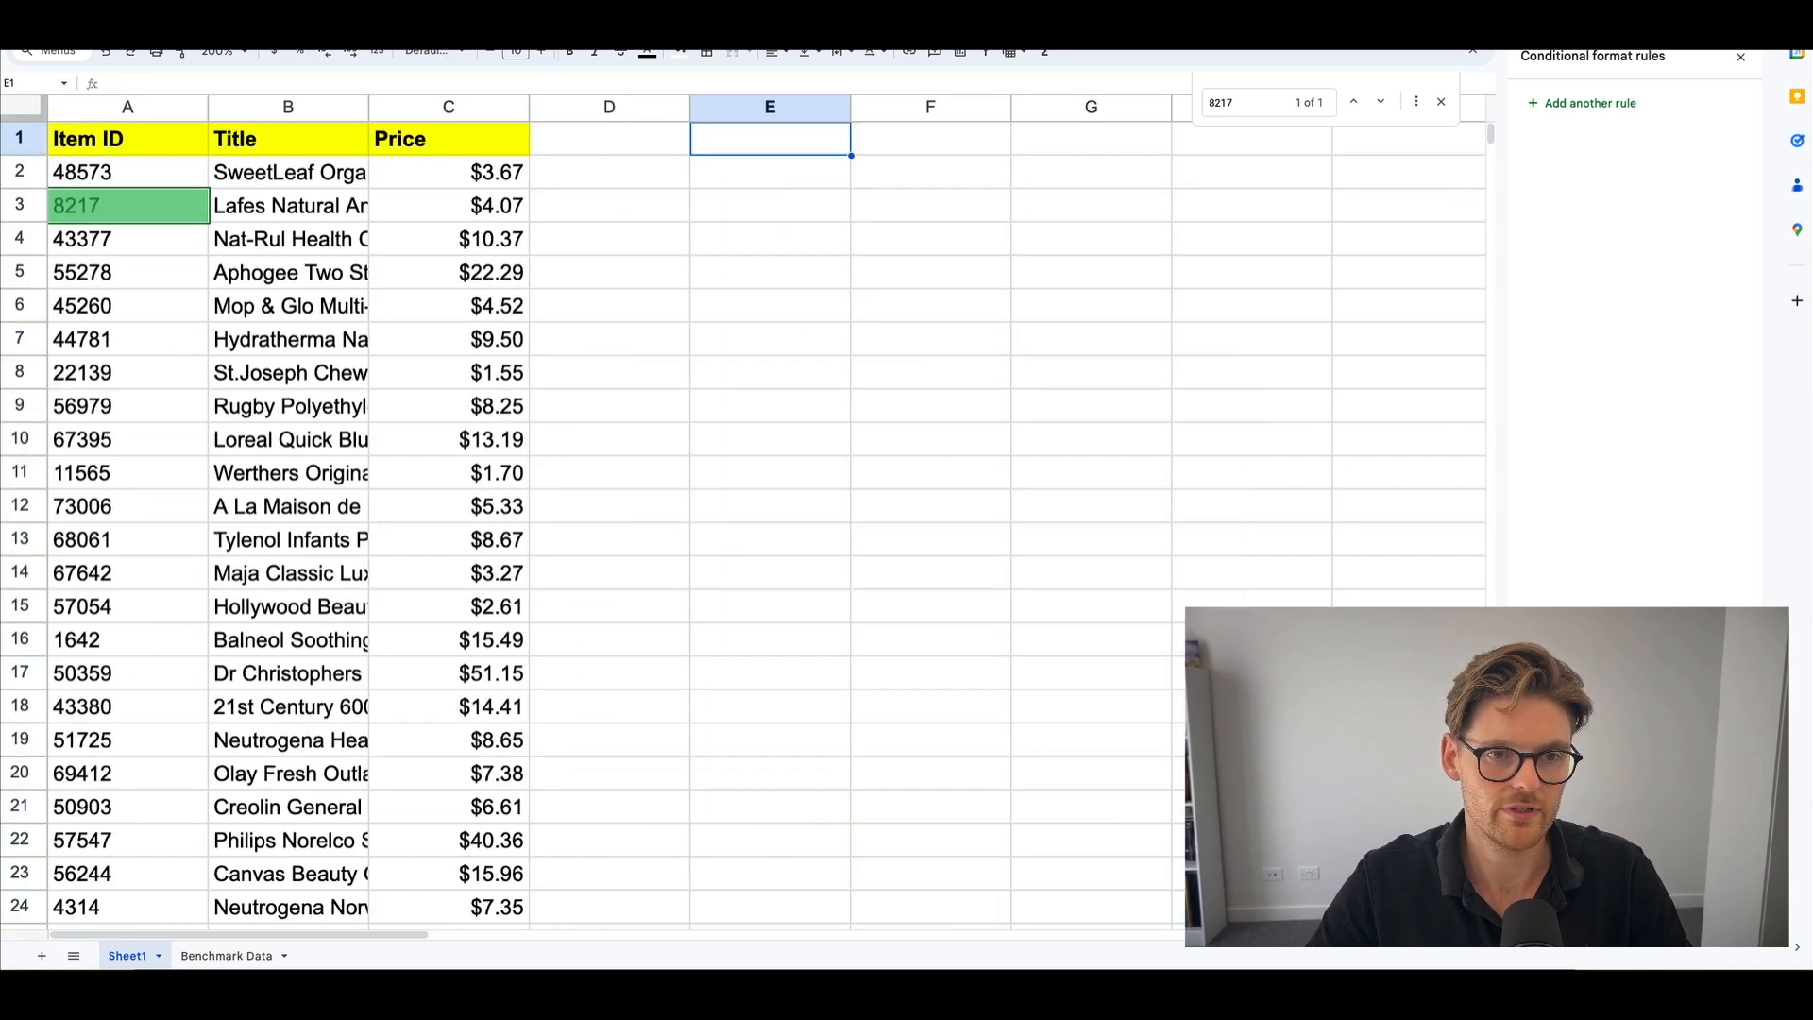
pyautogui.press('Left')
pyautogui.hotkey('ctrl', 'v')
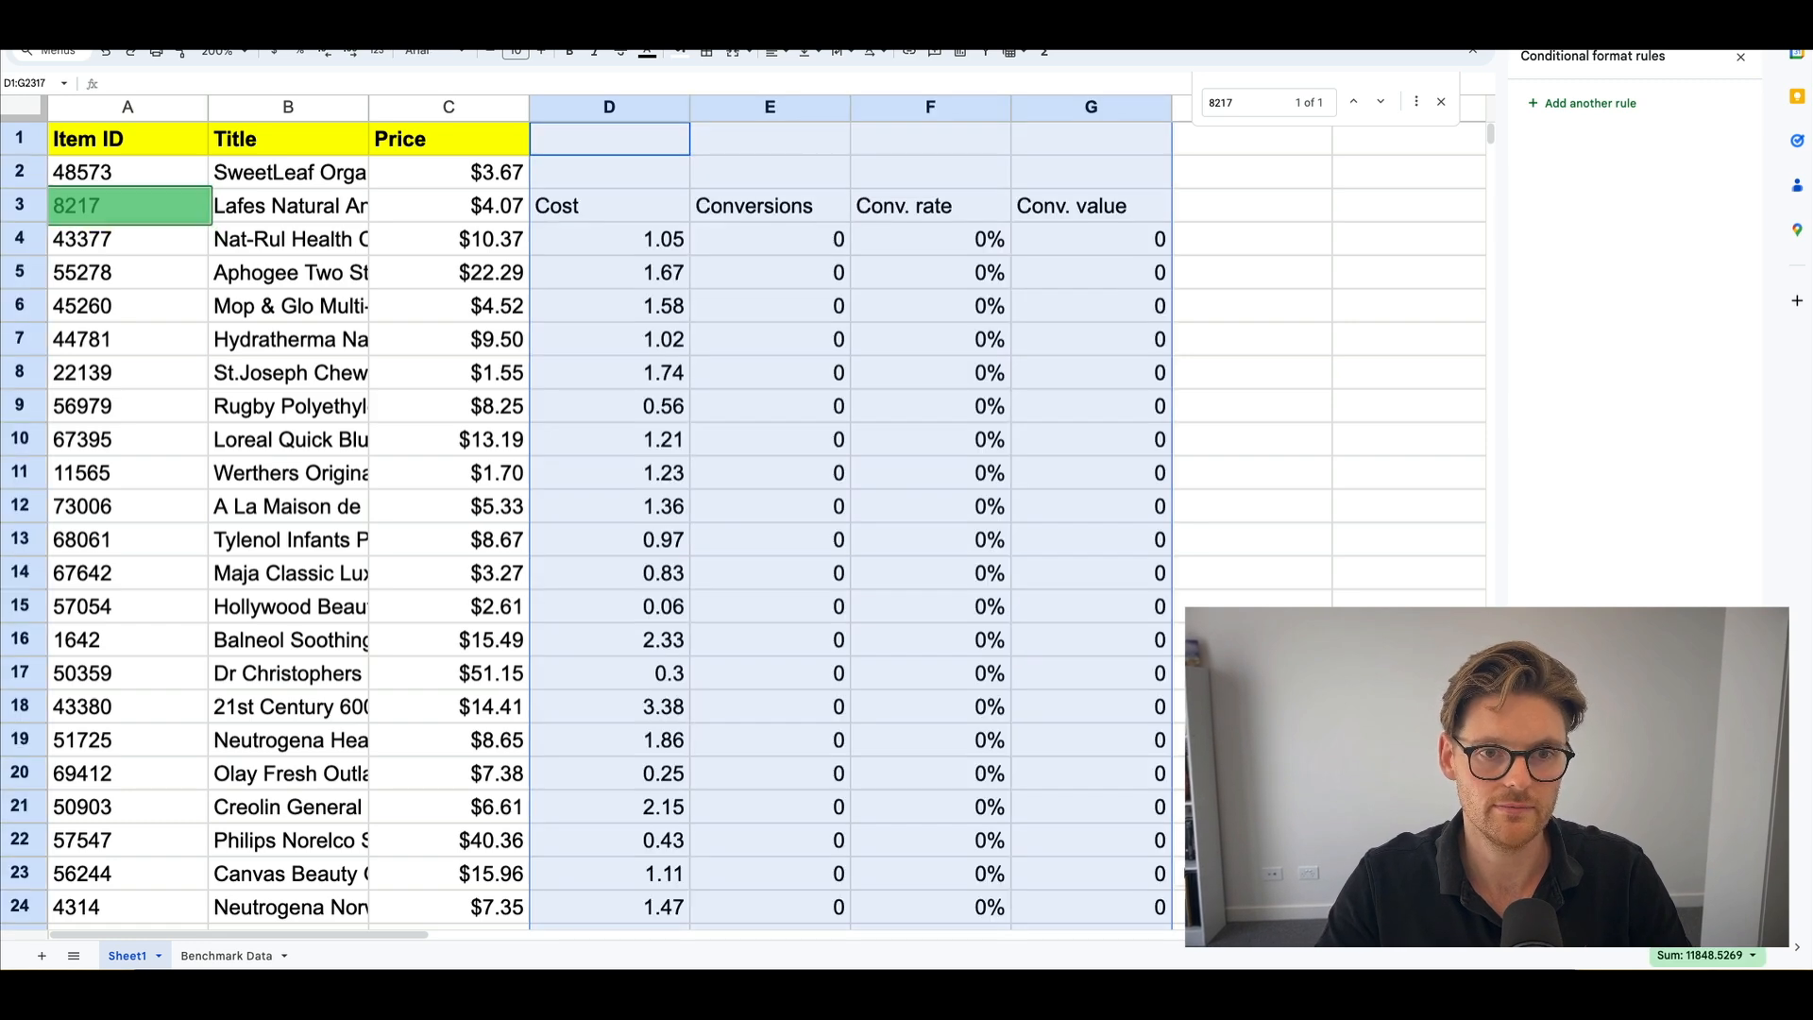
pyautogui.press('super+z')
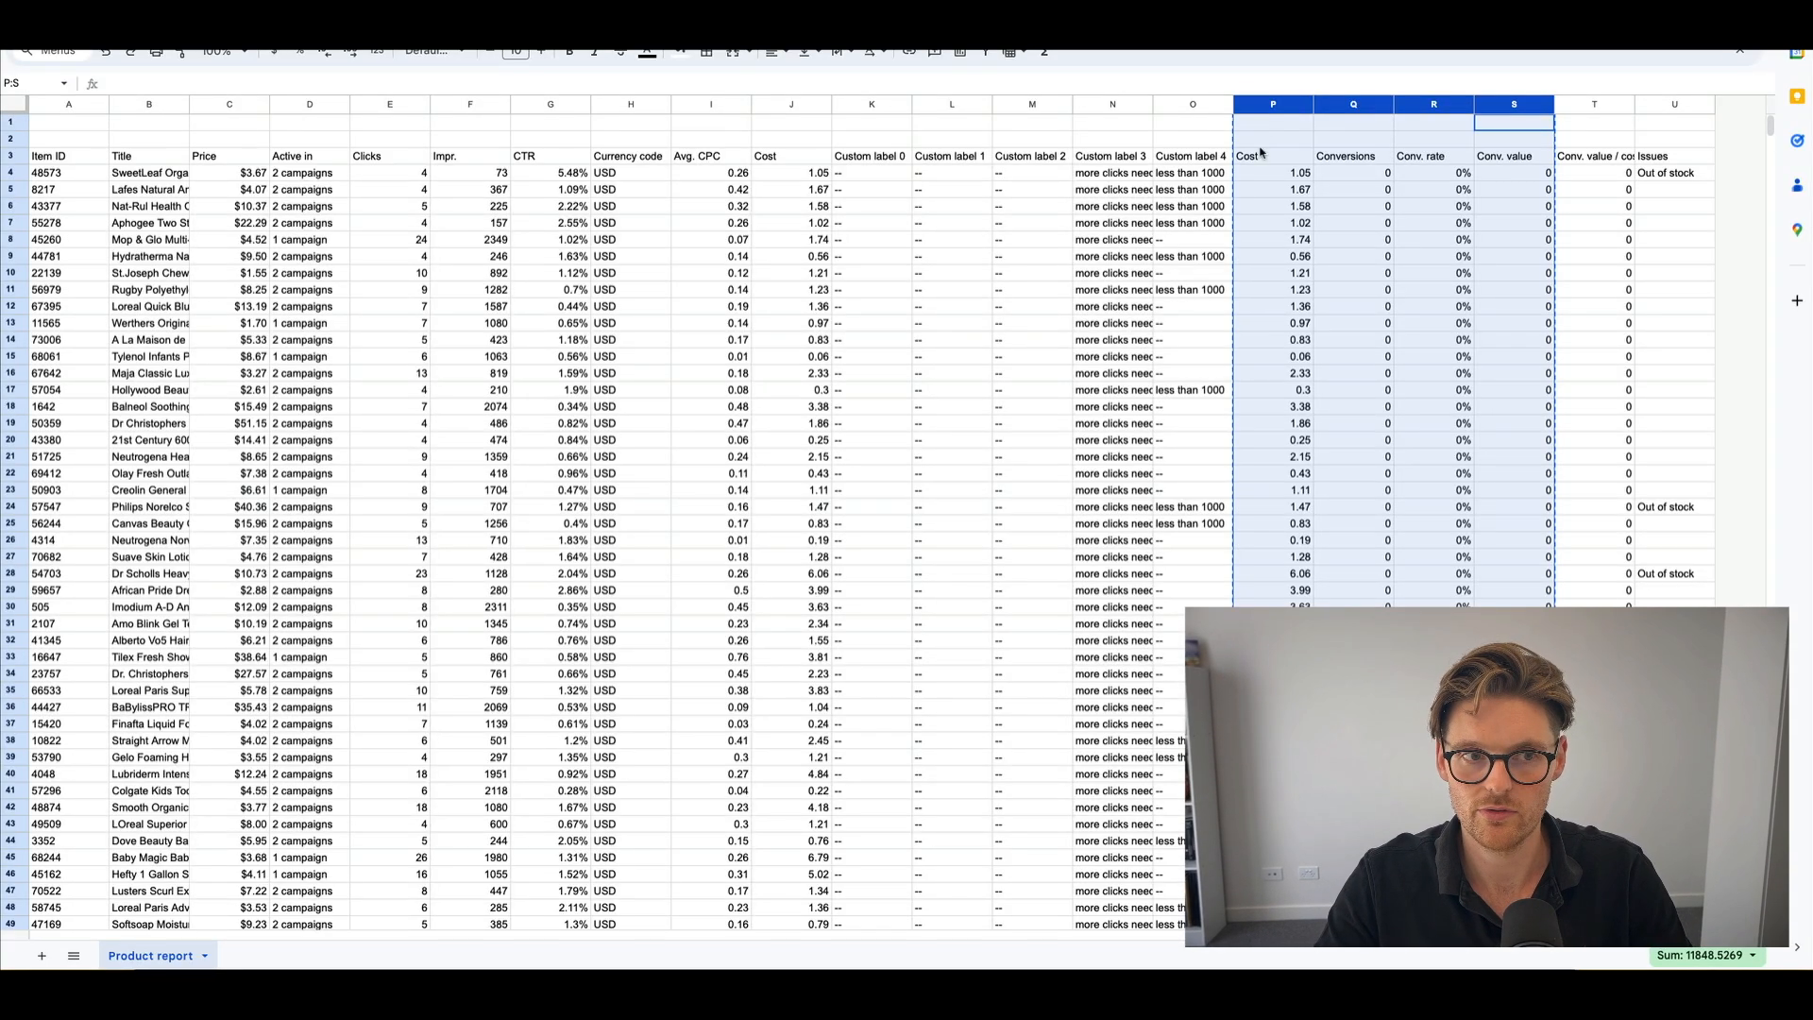
# Delete the two empty rows above the headers in the Product report.
pyautogui.click(17, 138)
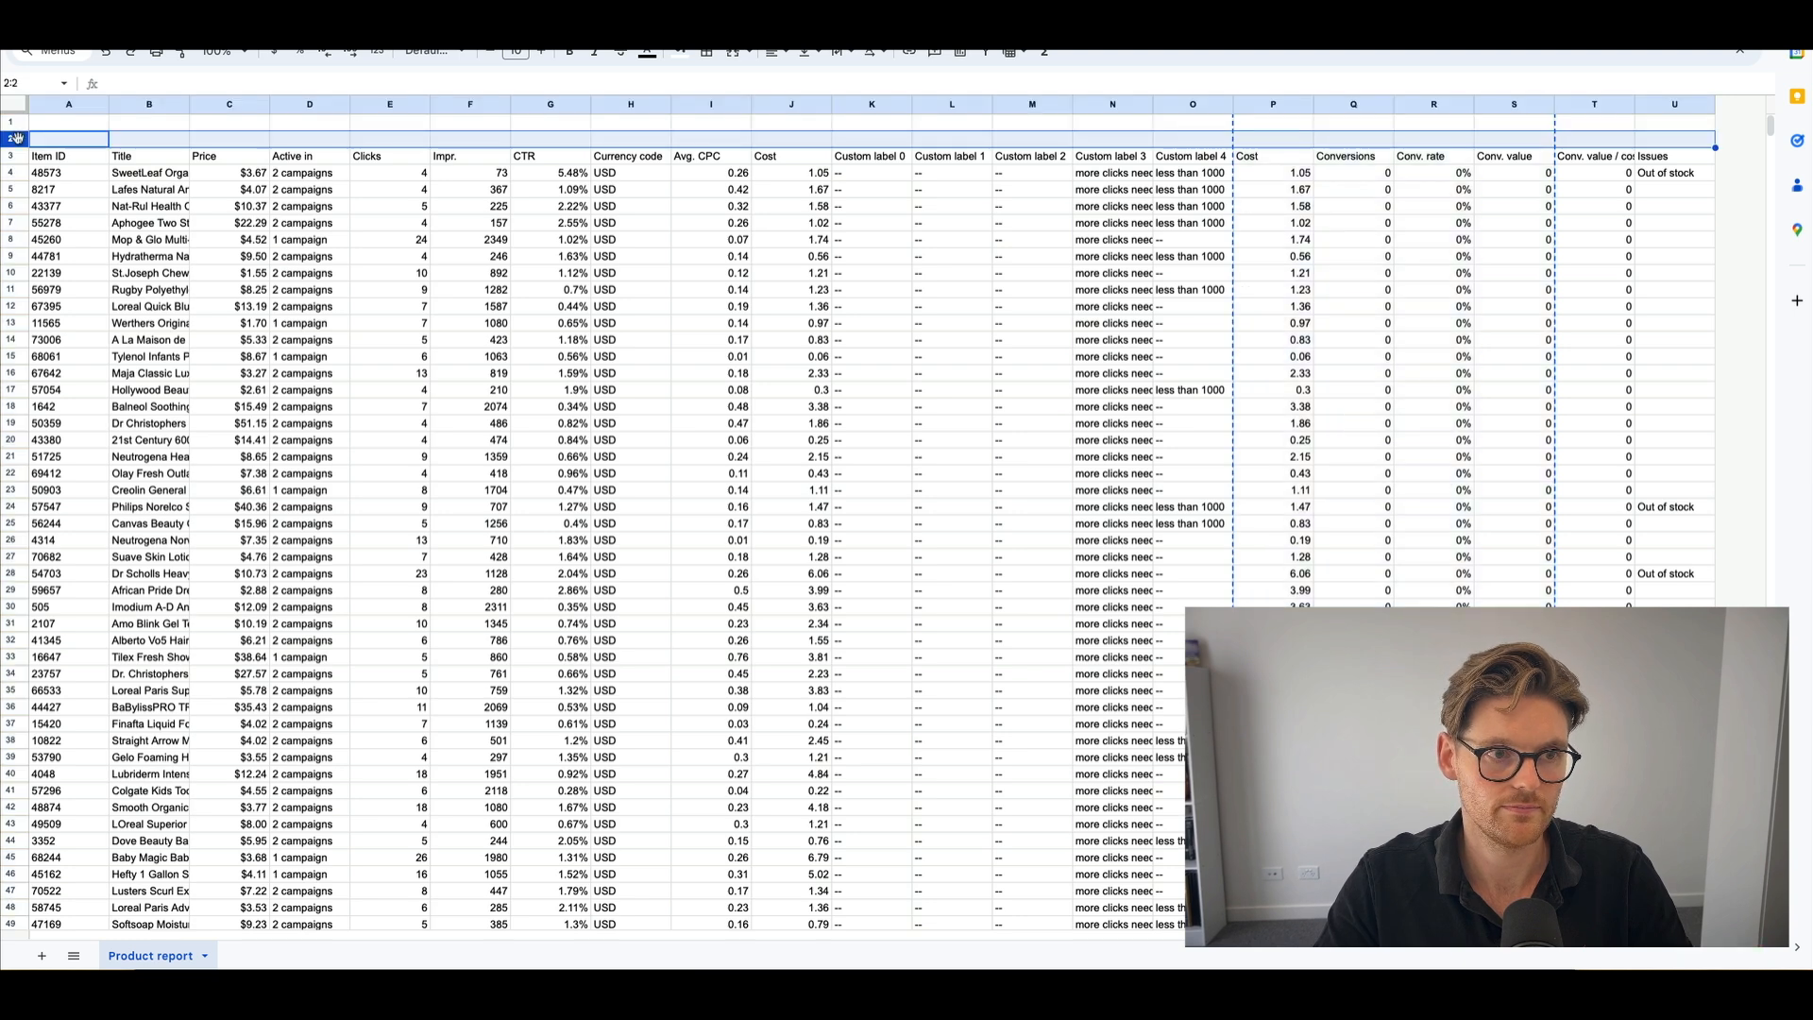
pyautogui.keyDown('shift'); pyautogui.click(16, 123); pyautogui.keyUp('shift')
pyautogui.rightClick(16, 122)
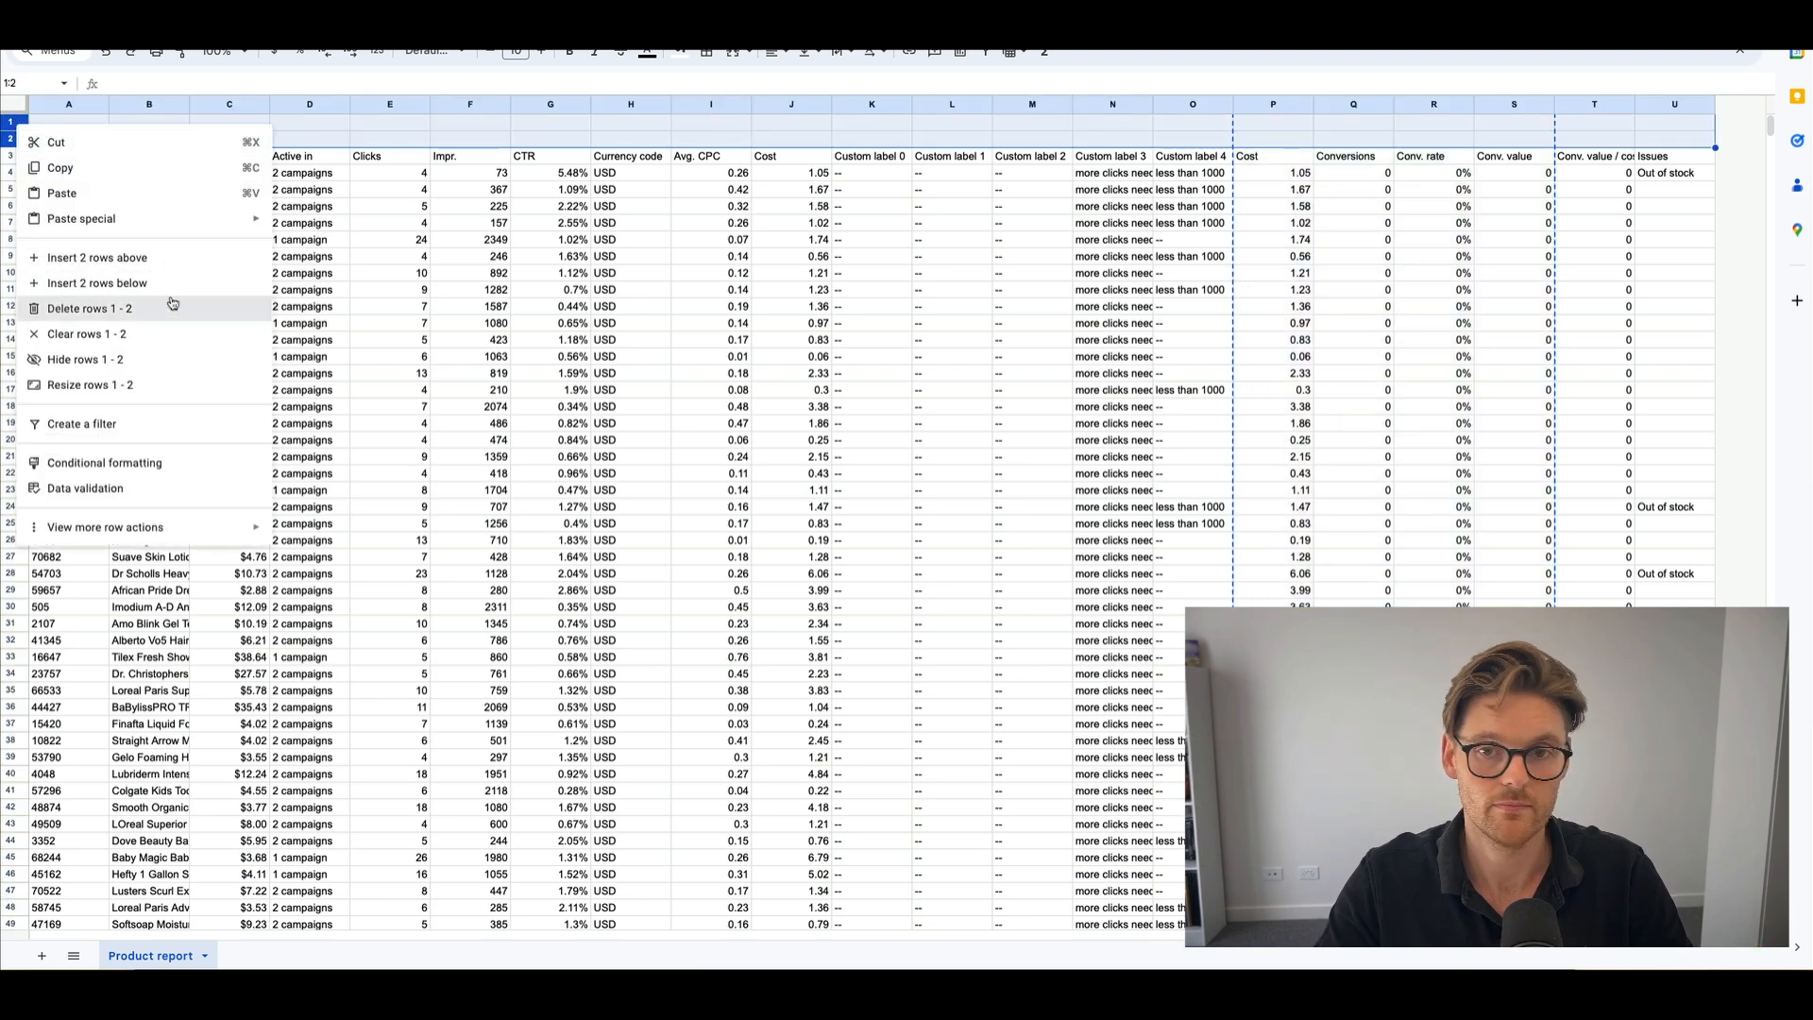
pyautogui.click(56, 309)
# Copy Product report columns P to S into Sheet1 from D1, and apply the Price header's bold yellow formatting to D1:G1.
pyautogui.click(1407, 190)
pyautogui.click(1244, 104)
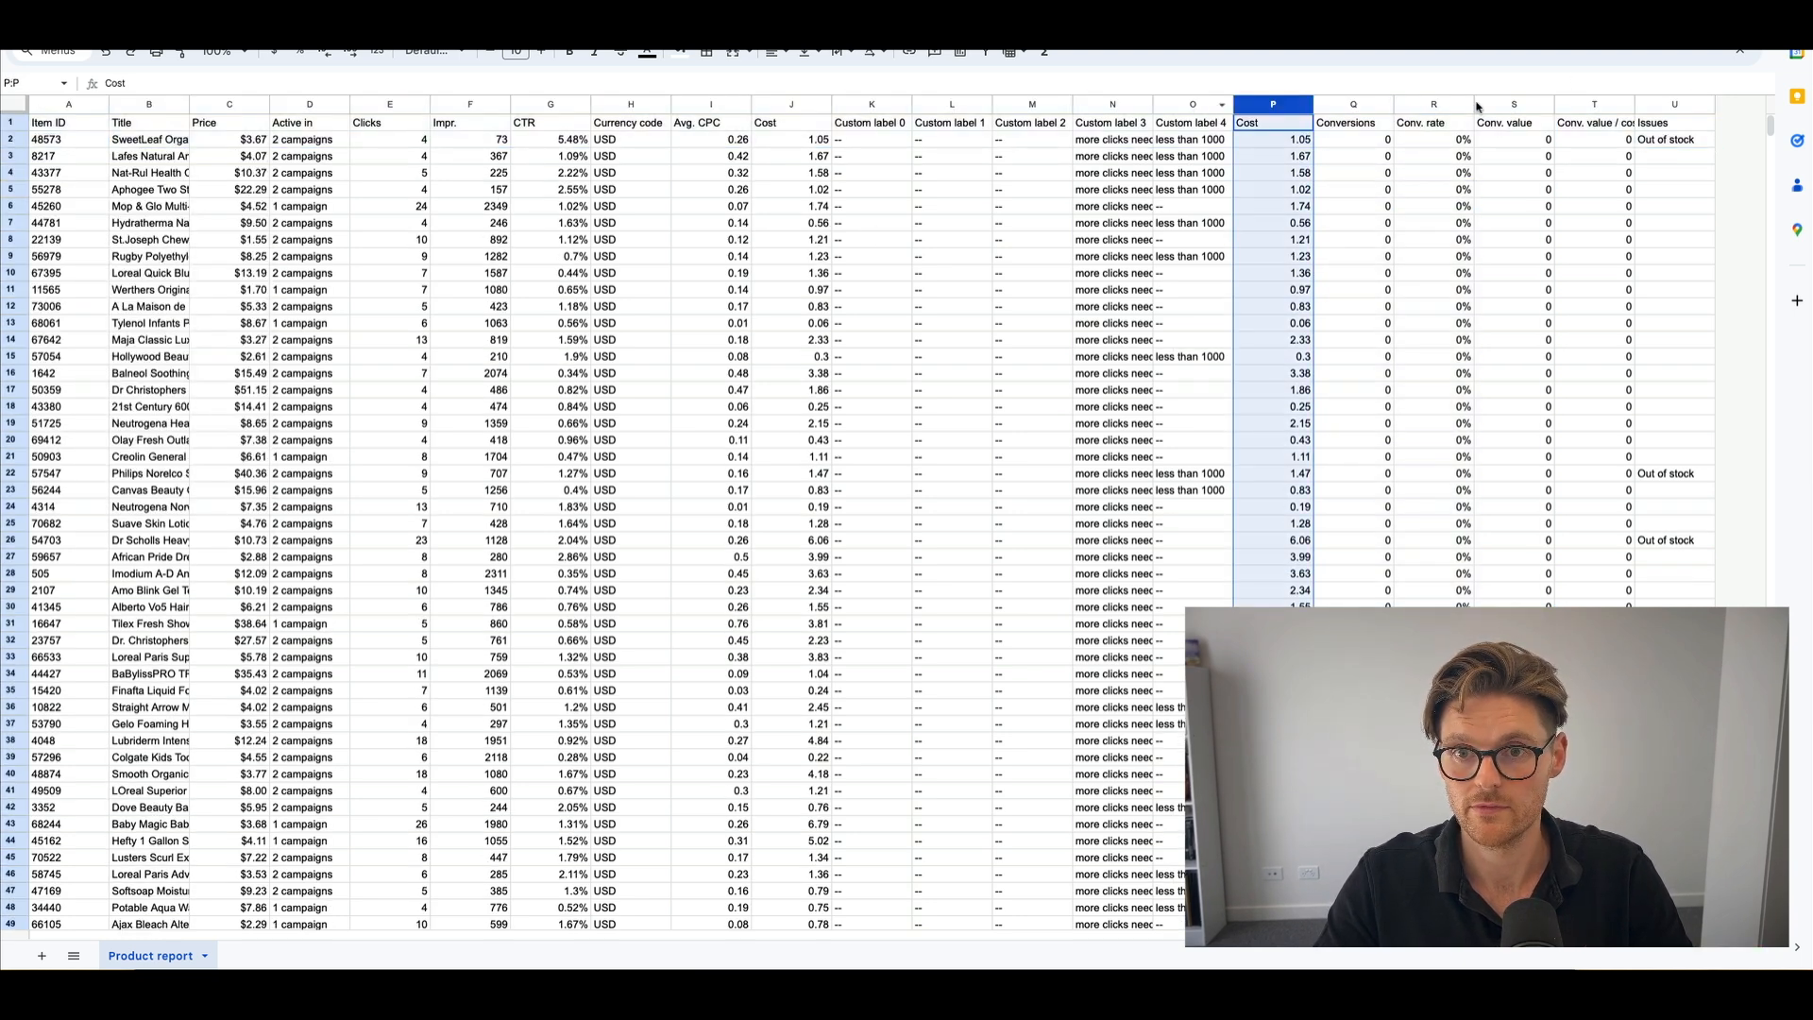
pyautogui.keyDown('shift'); pyautogui.click(1513, 104); pyautogui.keyUp('shift')
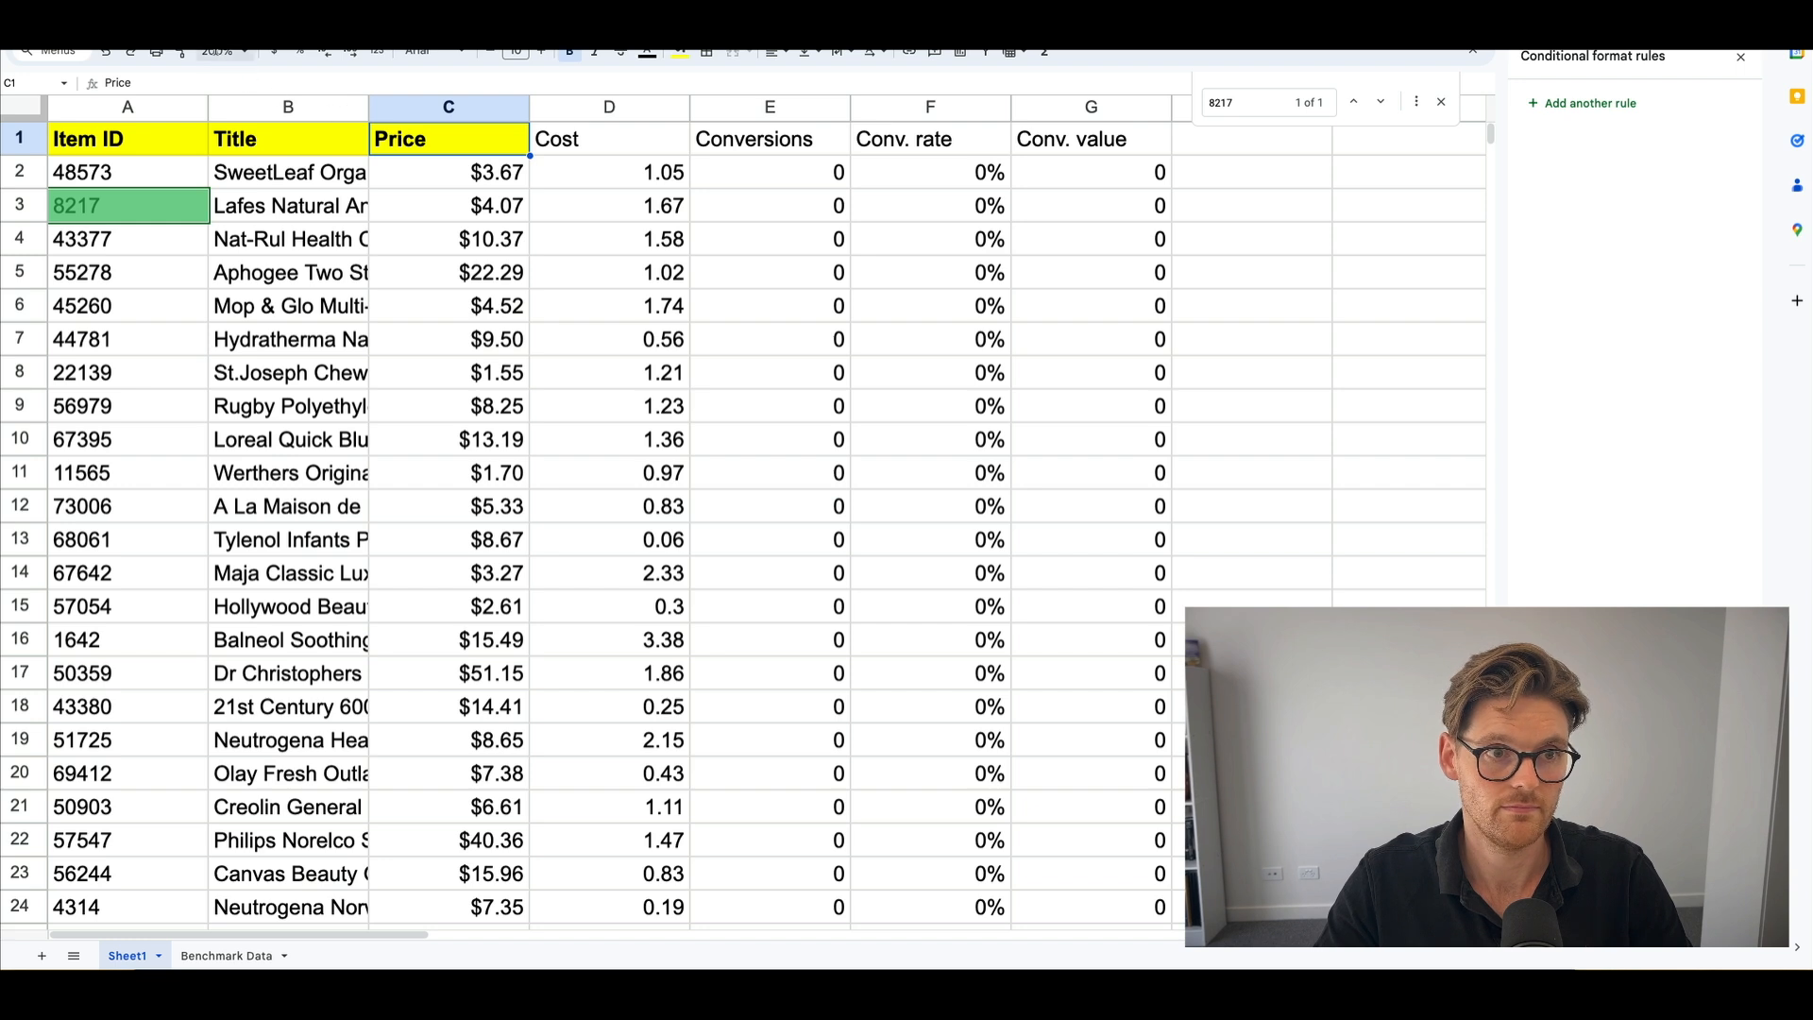
pyautogui.click(182, 52)
pyautogui.moveTo(604, 141); pyautogui.dragTo(1038, 142)
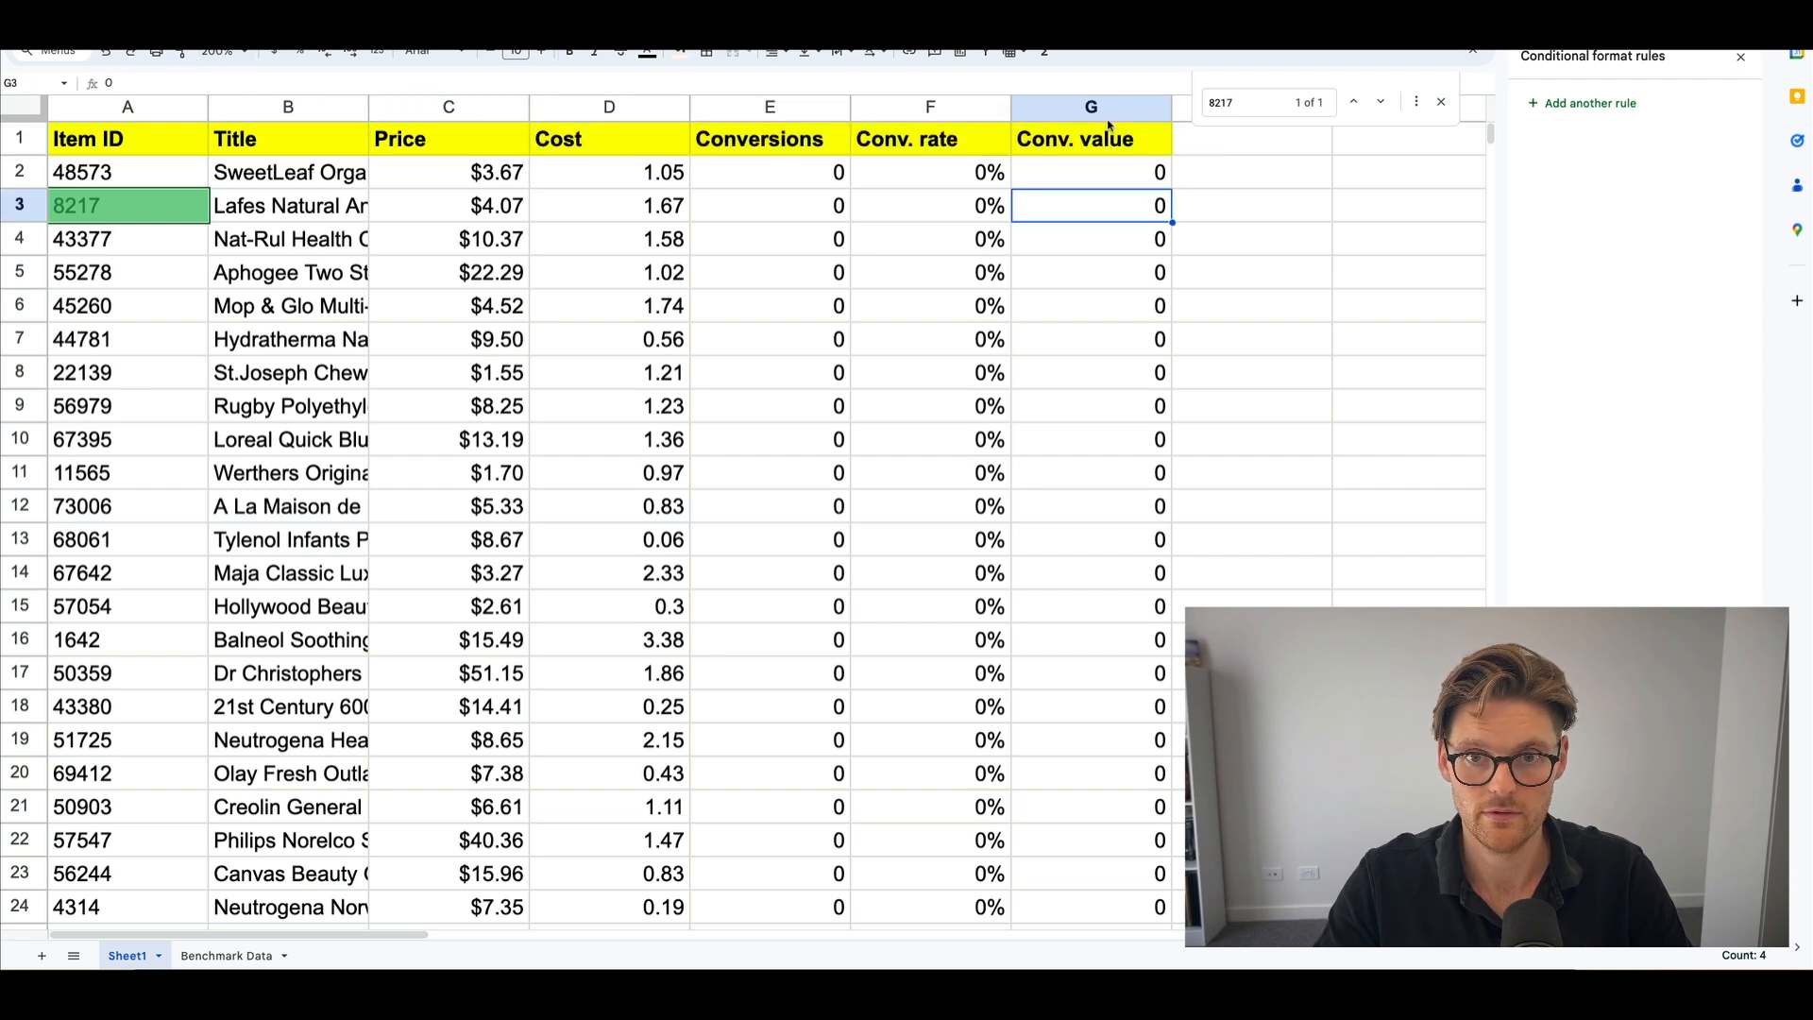
# Close the conditional formatting rules and narrow the empty columns I to K in Sheet1.
pyautogui.click(1111, 107)
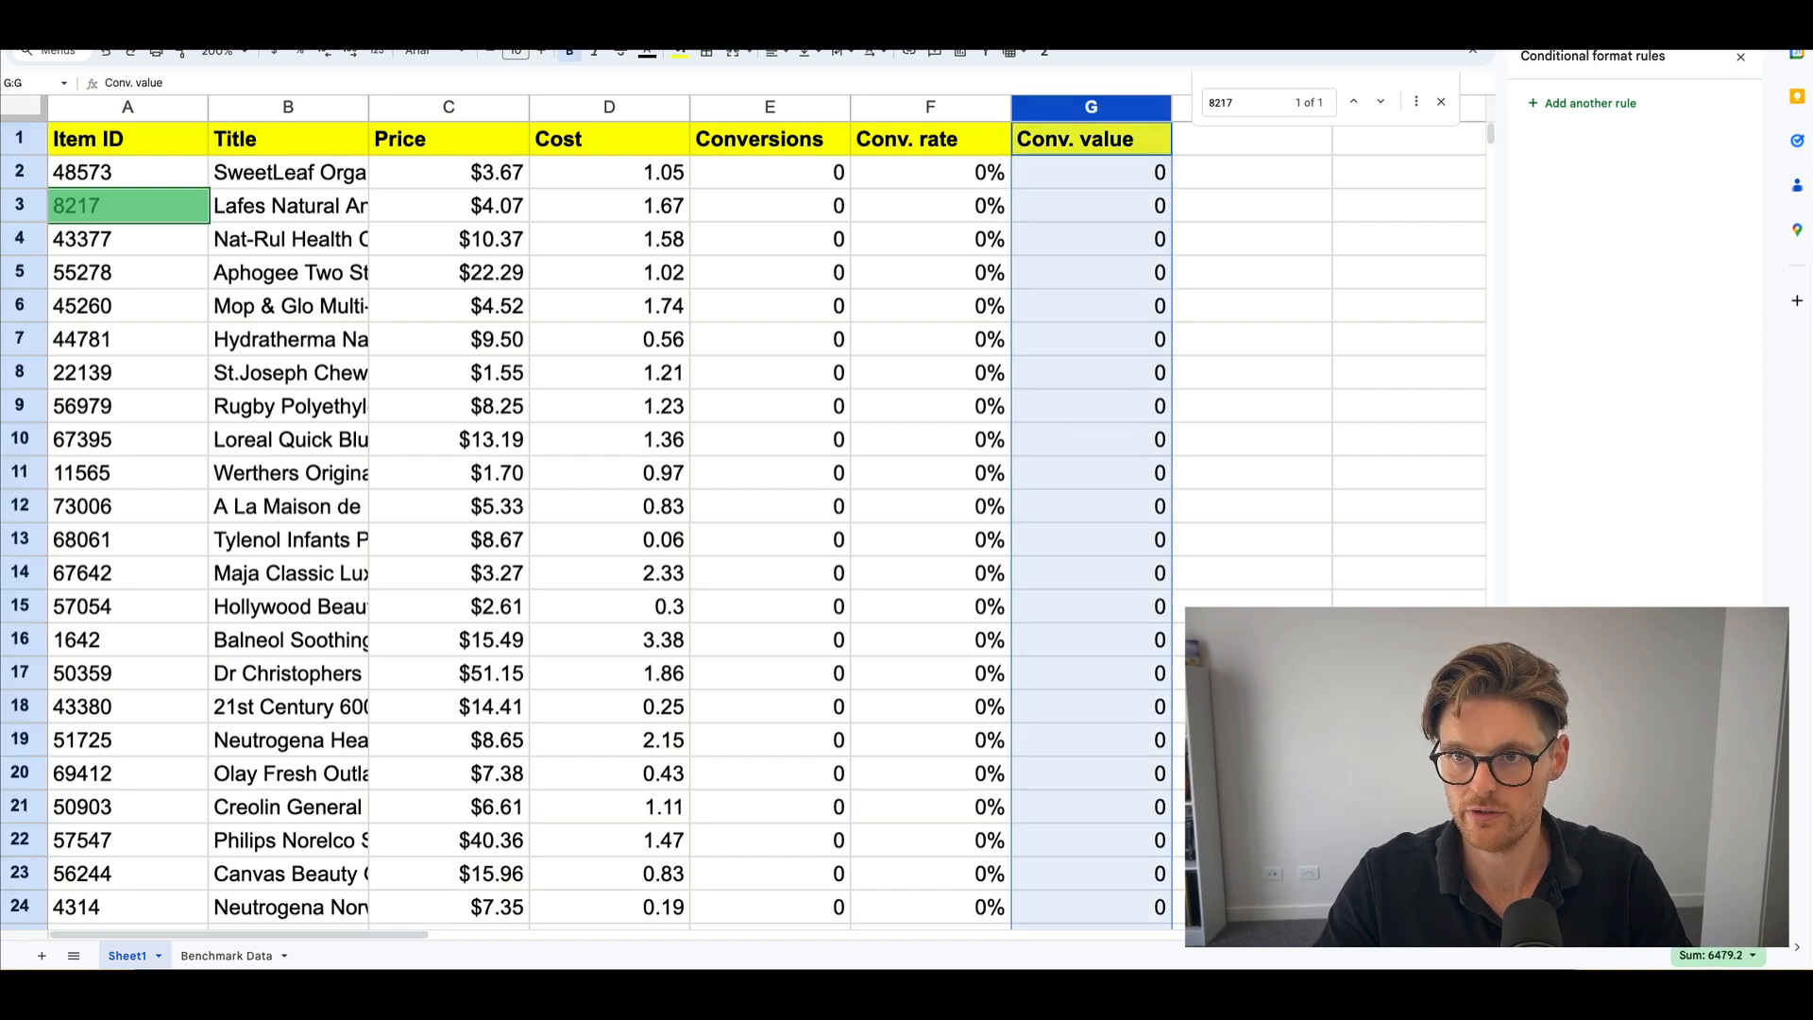
pyautogui.click(1740, 56)
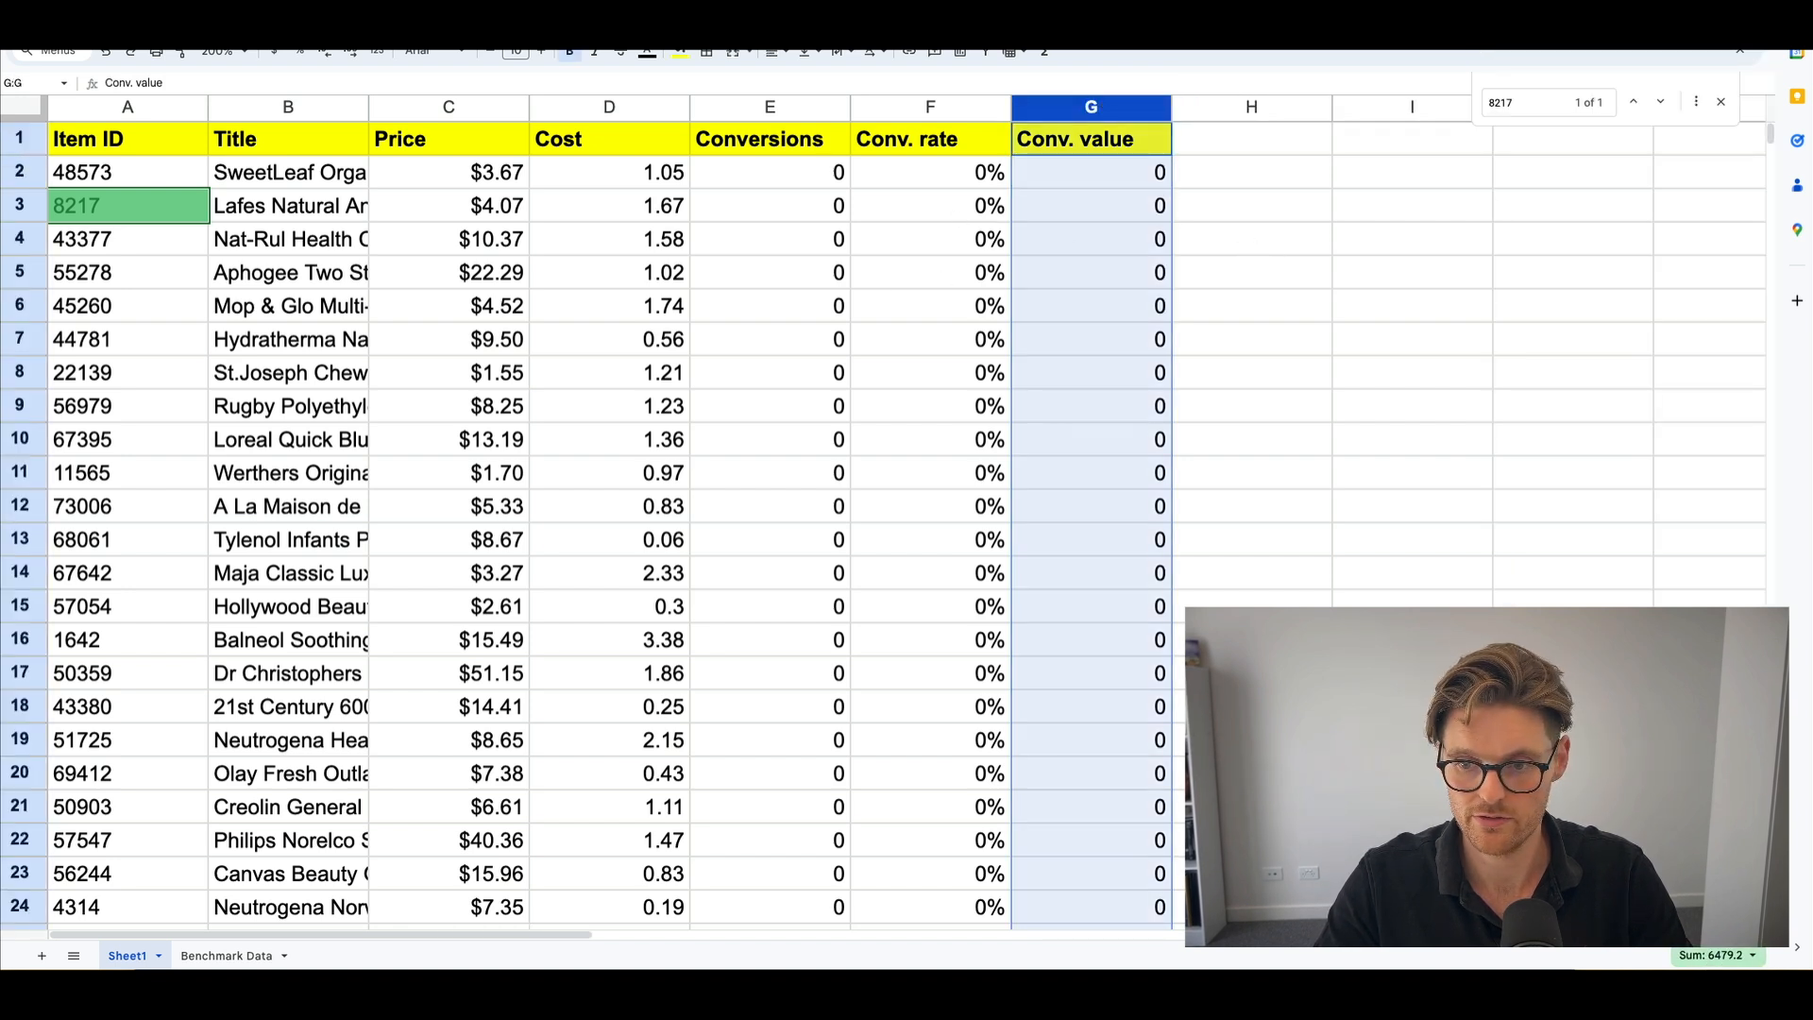
pyautogui.click(1192, 179)
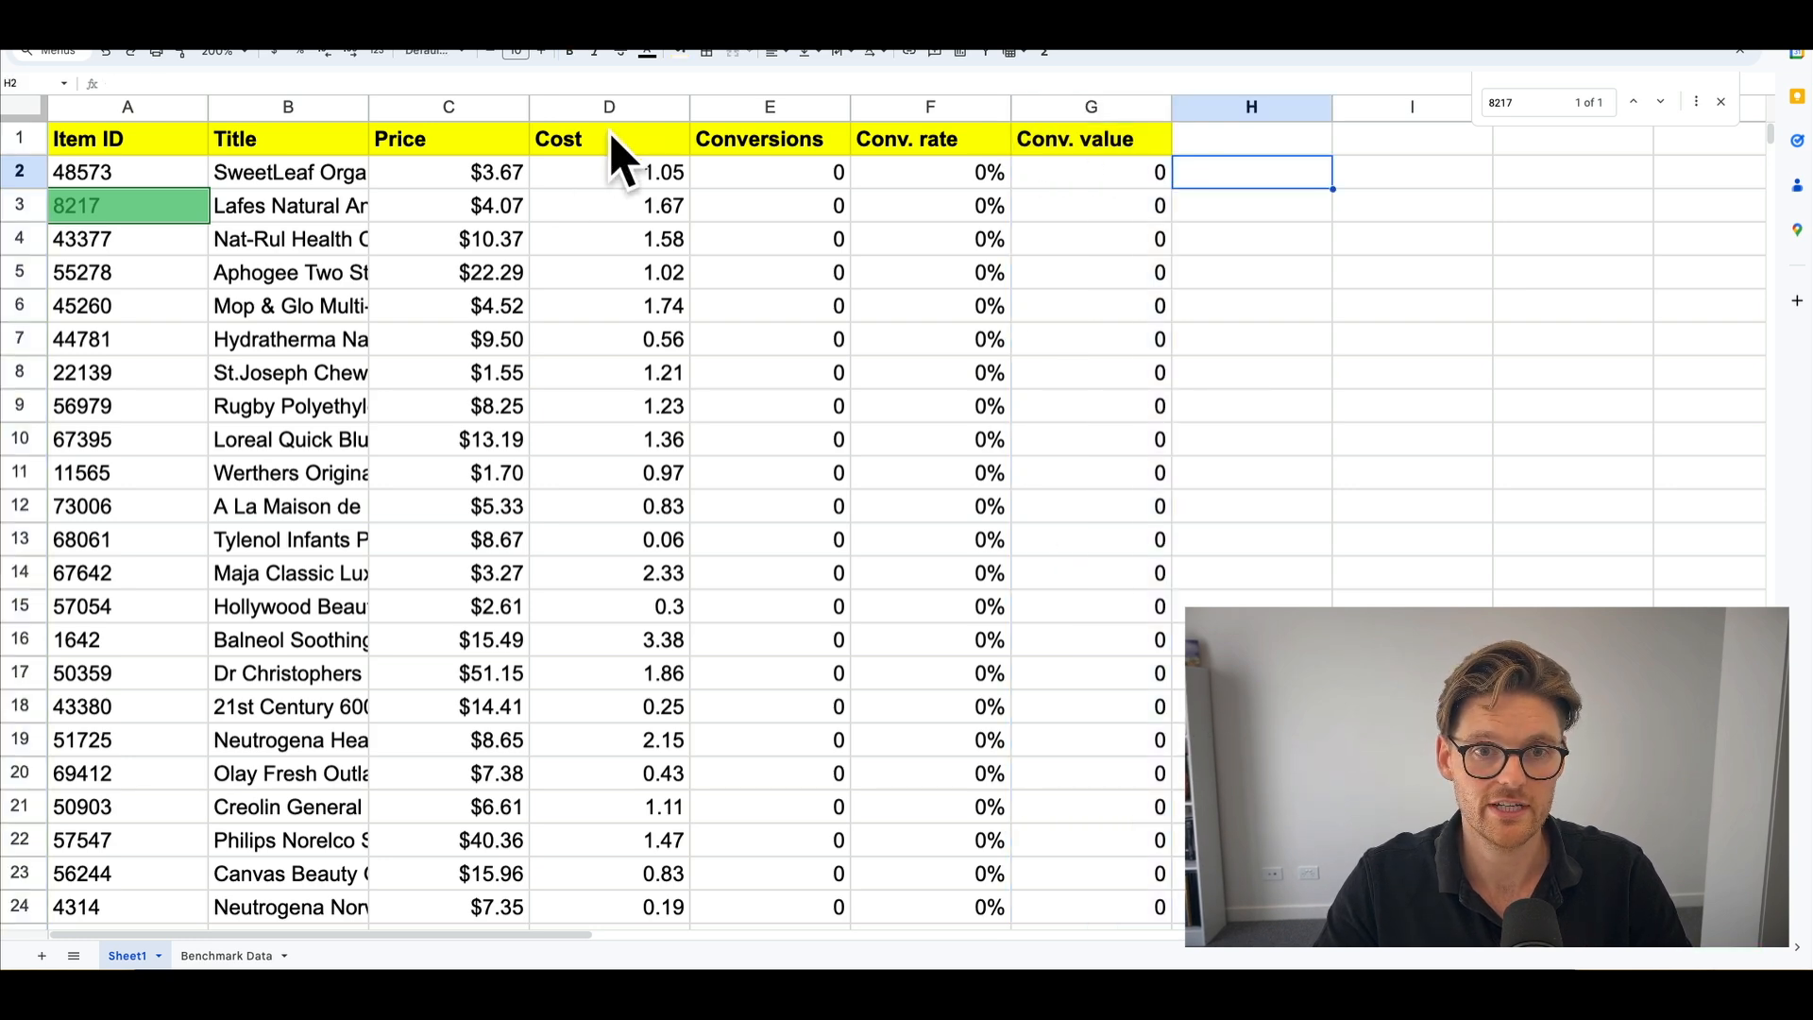
pyautogui.hscroll(5, 1326, 162)
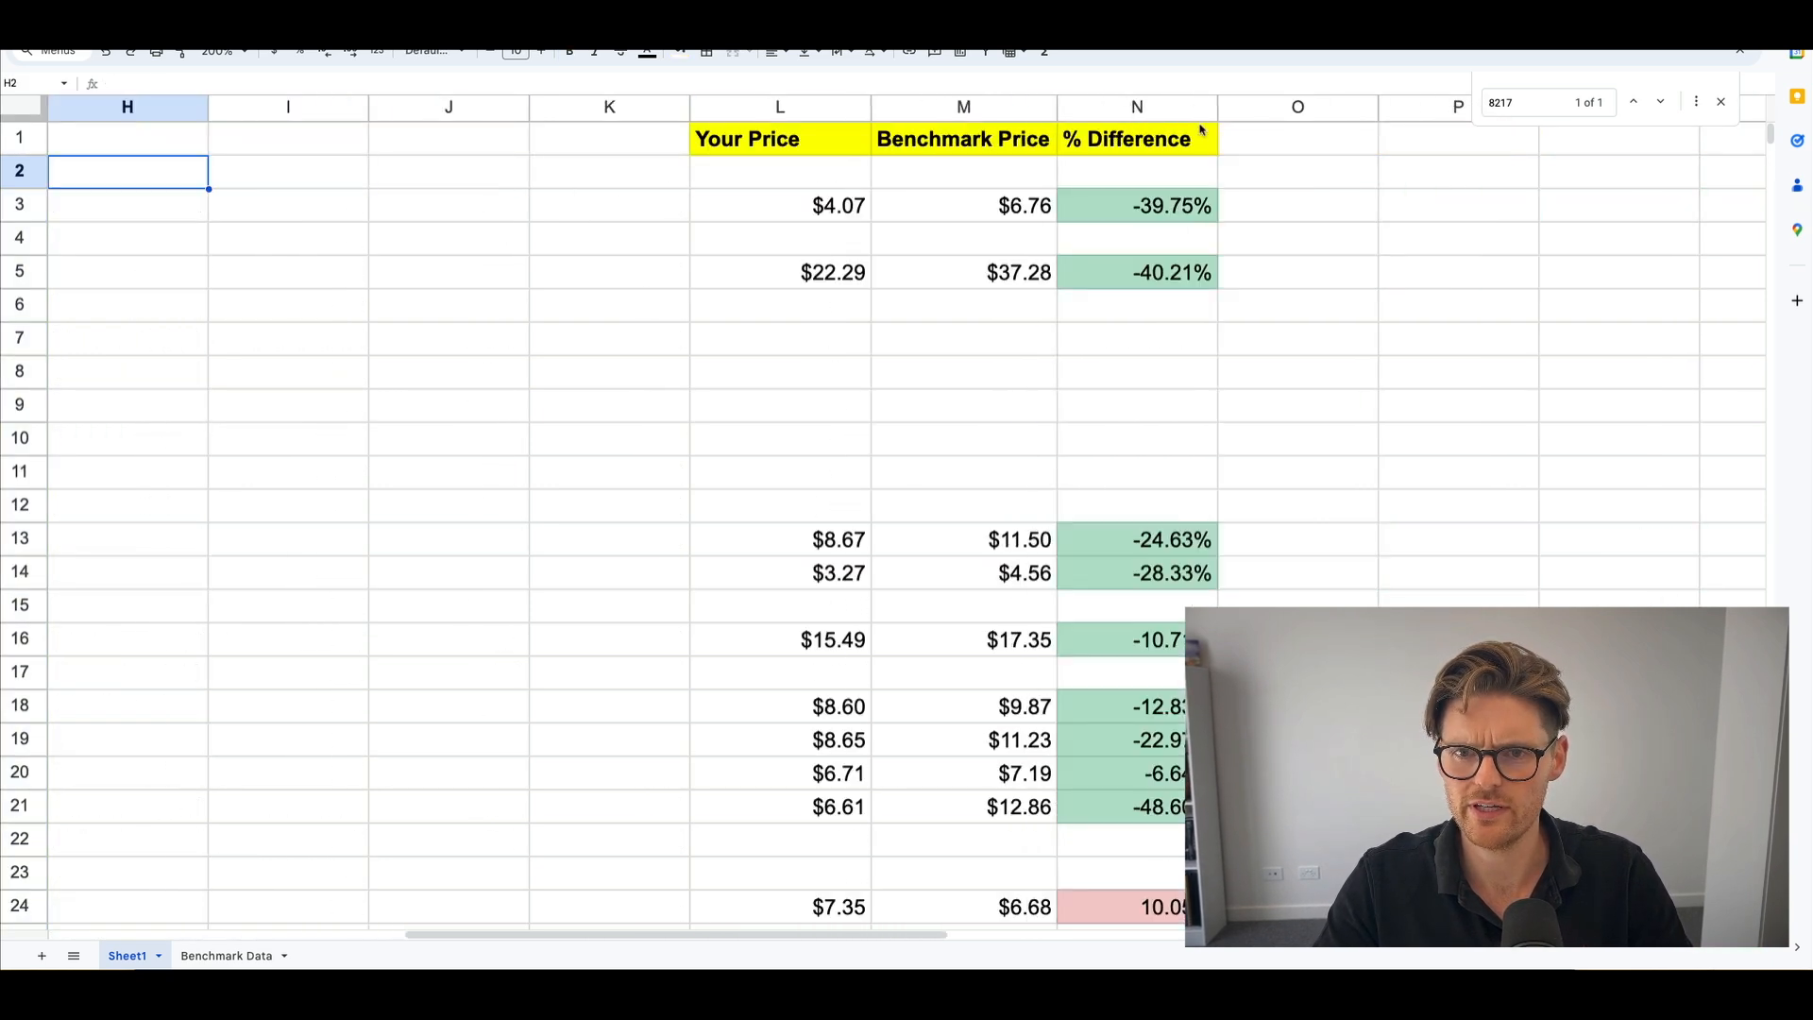
pyautogui.click(578, 109)
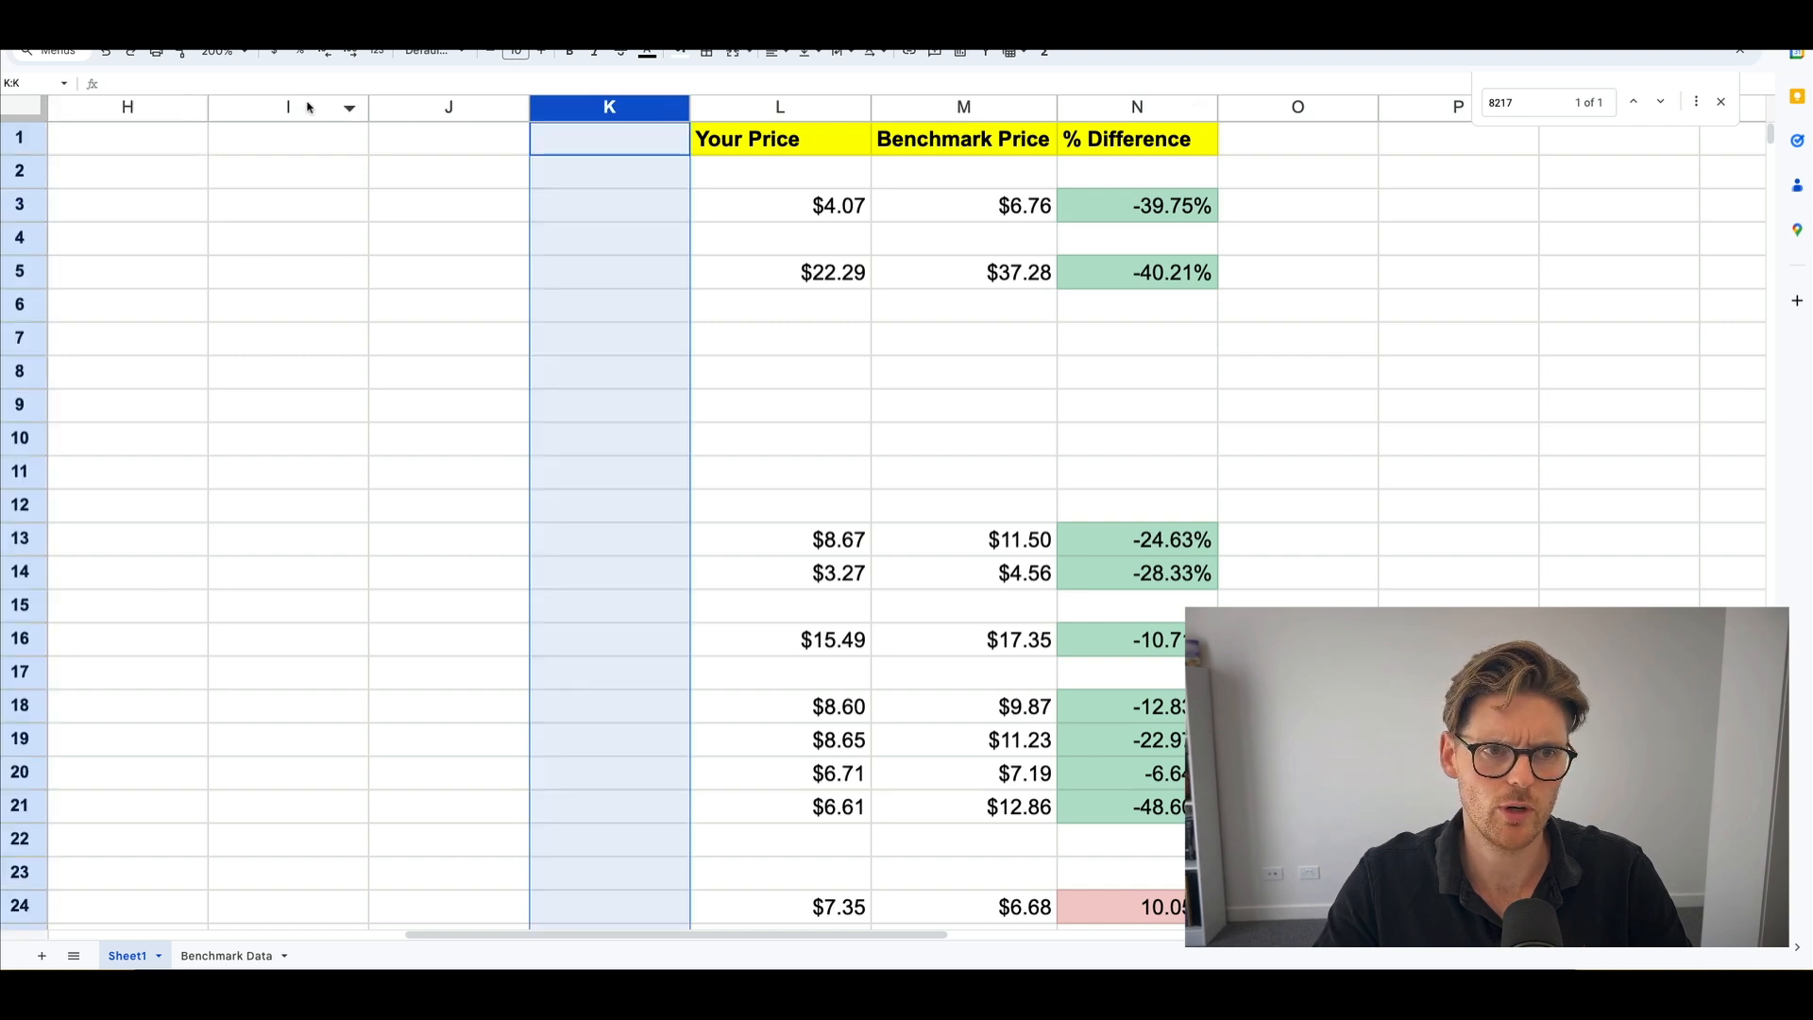
pyautogui.keyDown('shift'); pyautogui.click(331, 109); pyautogui.keyUp('shift')
pyautogui.moveTo(368, 110); pyautogui.dragTo(266, 110)
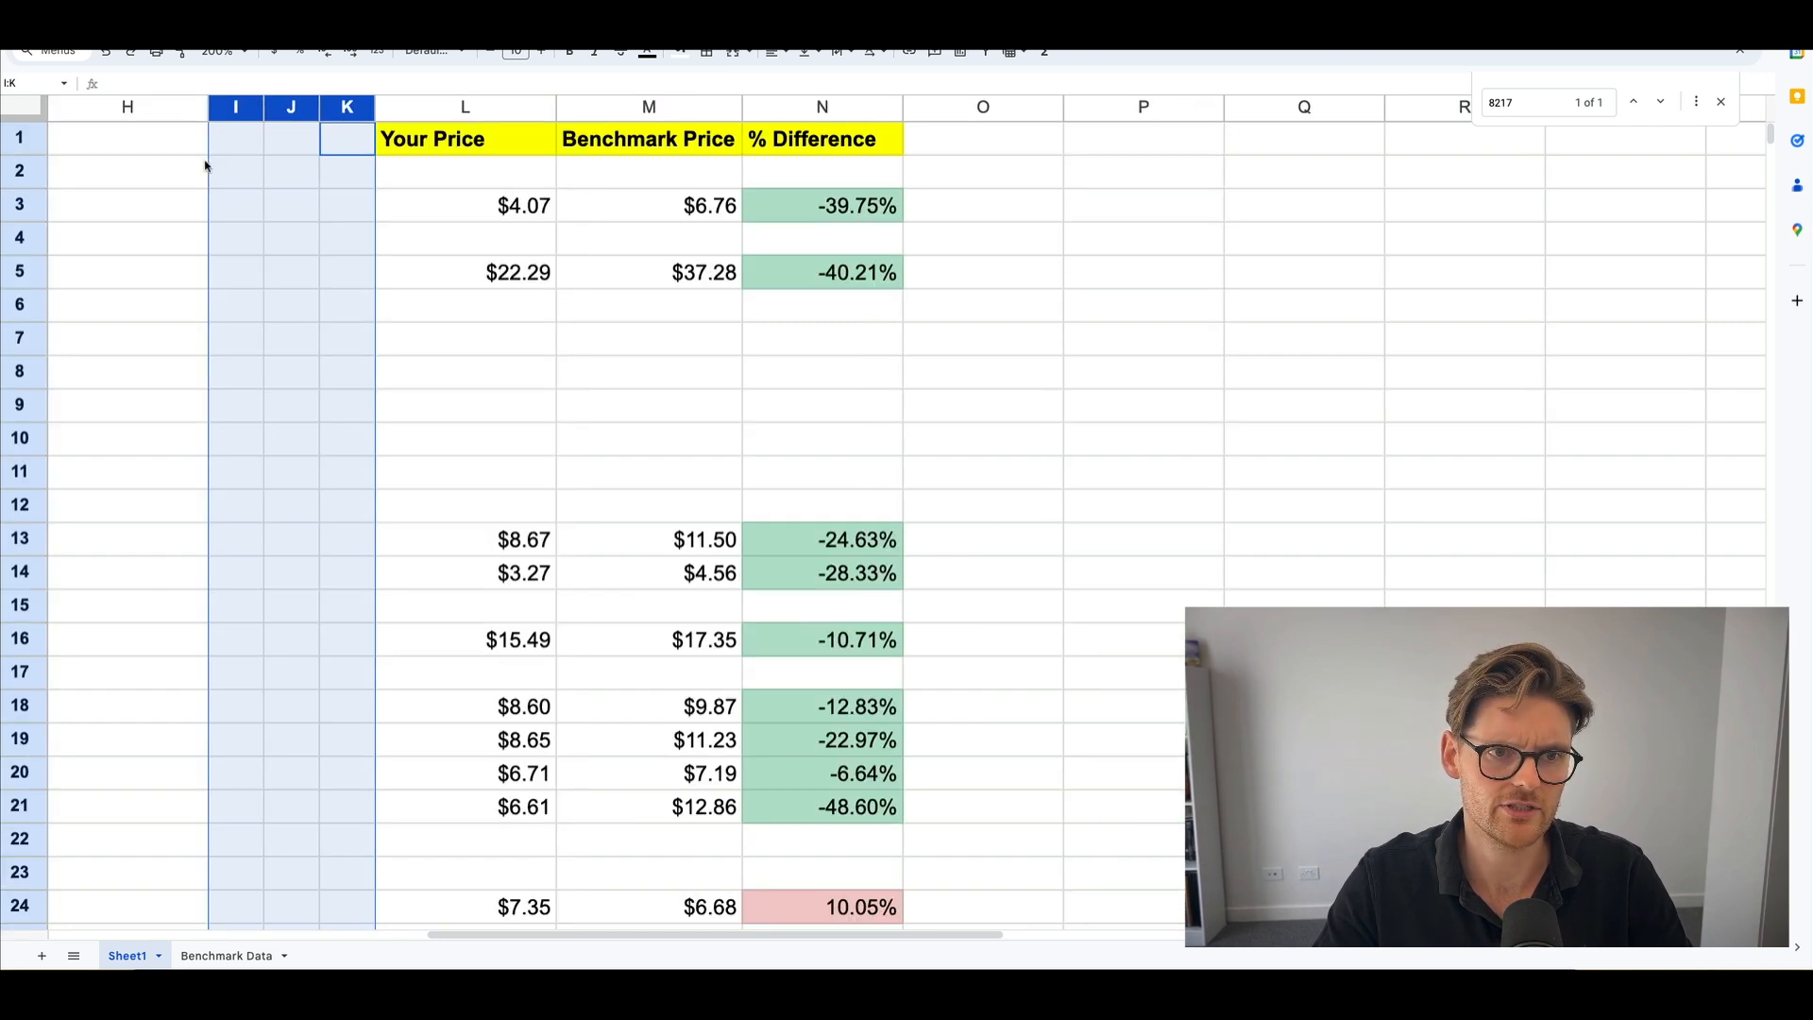
# Add a ROAS header in H1 with the Conv. value header's bold yellow formatting.
pyautogui.hscroll(-5, 510, 127)
pyautogui.click(721, 144)
pyautogui.click(926, 140)
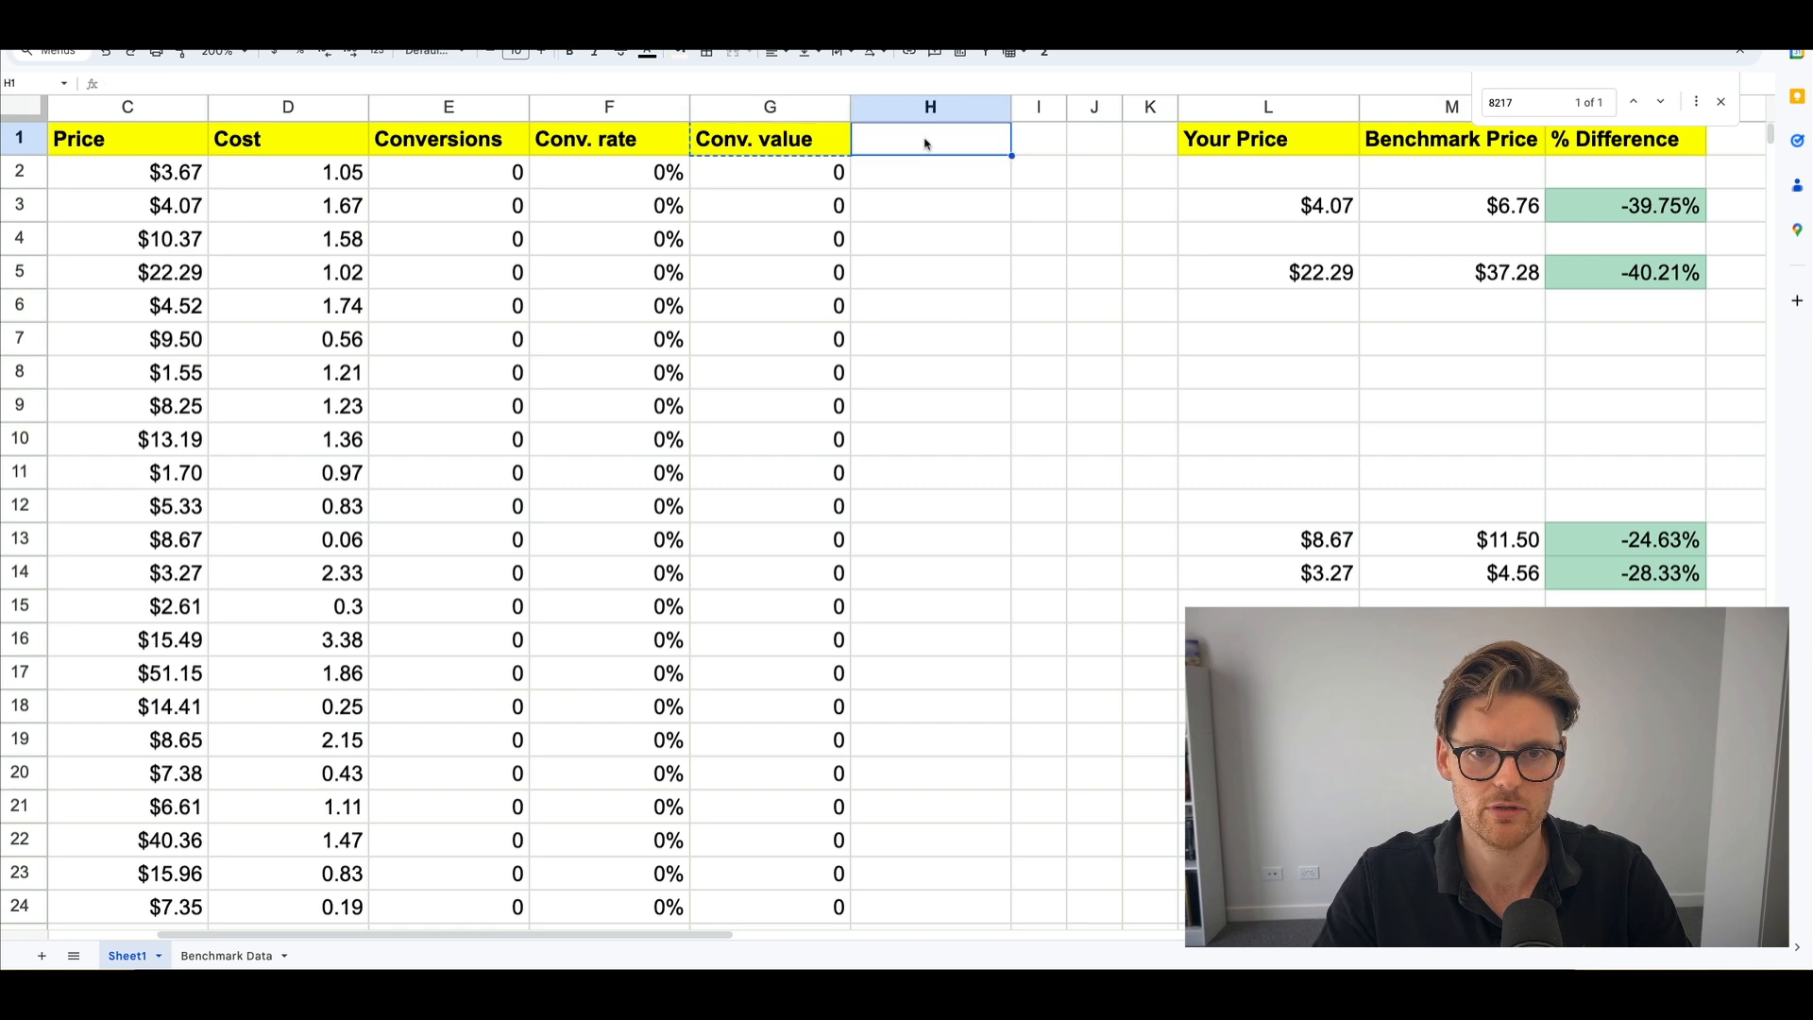
pyautogui.write('ROS')
pyautogui.press('Return')
pyautogui.press('Up')
pyautogui.write('ROAS')
pyautogui.press('Return')
# Calculate ROAS for all rows from H2 with =ArrayFormula(iferror(G2:G/D2:D)).
pyautogui.write('=')
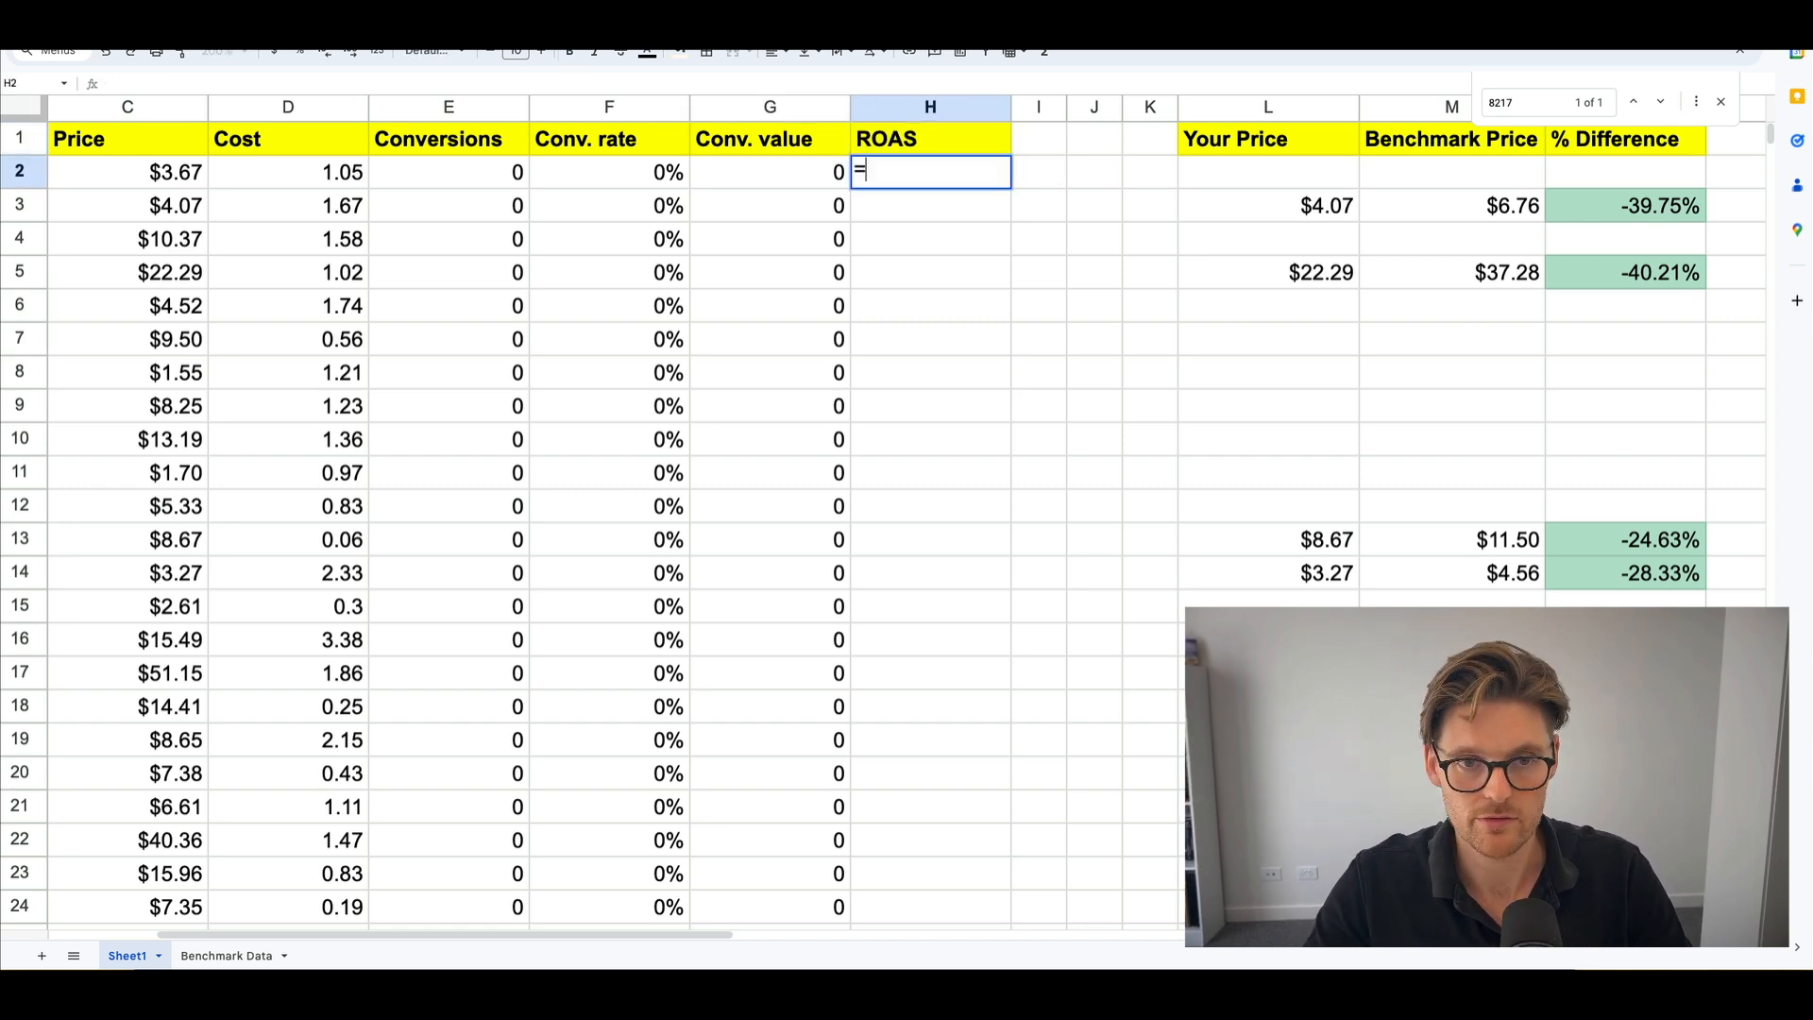
pyautogui.write('iferror(')
pyautogui.press('Left')
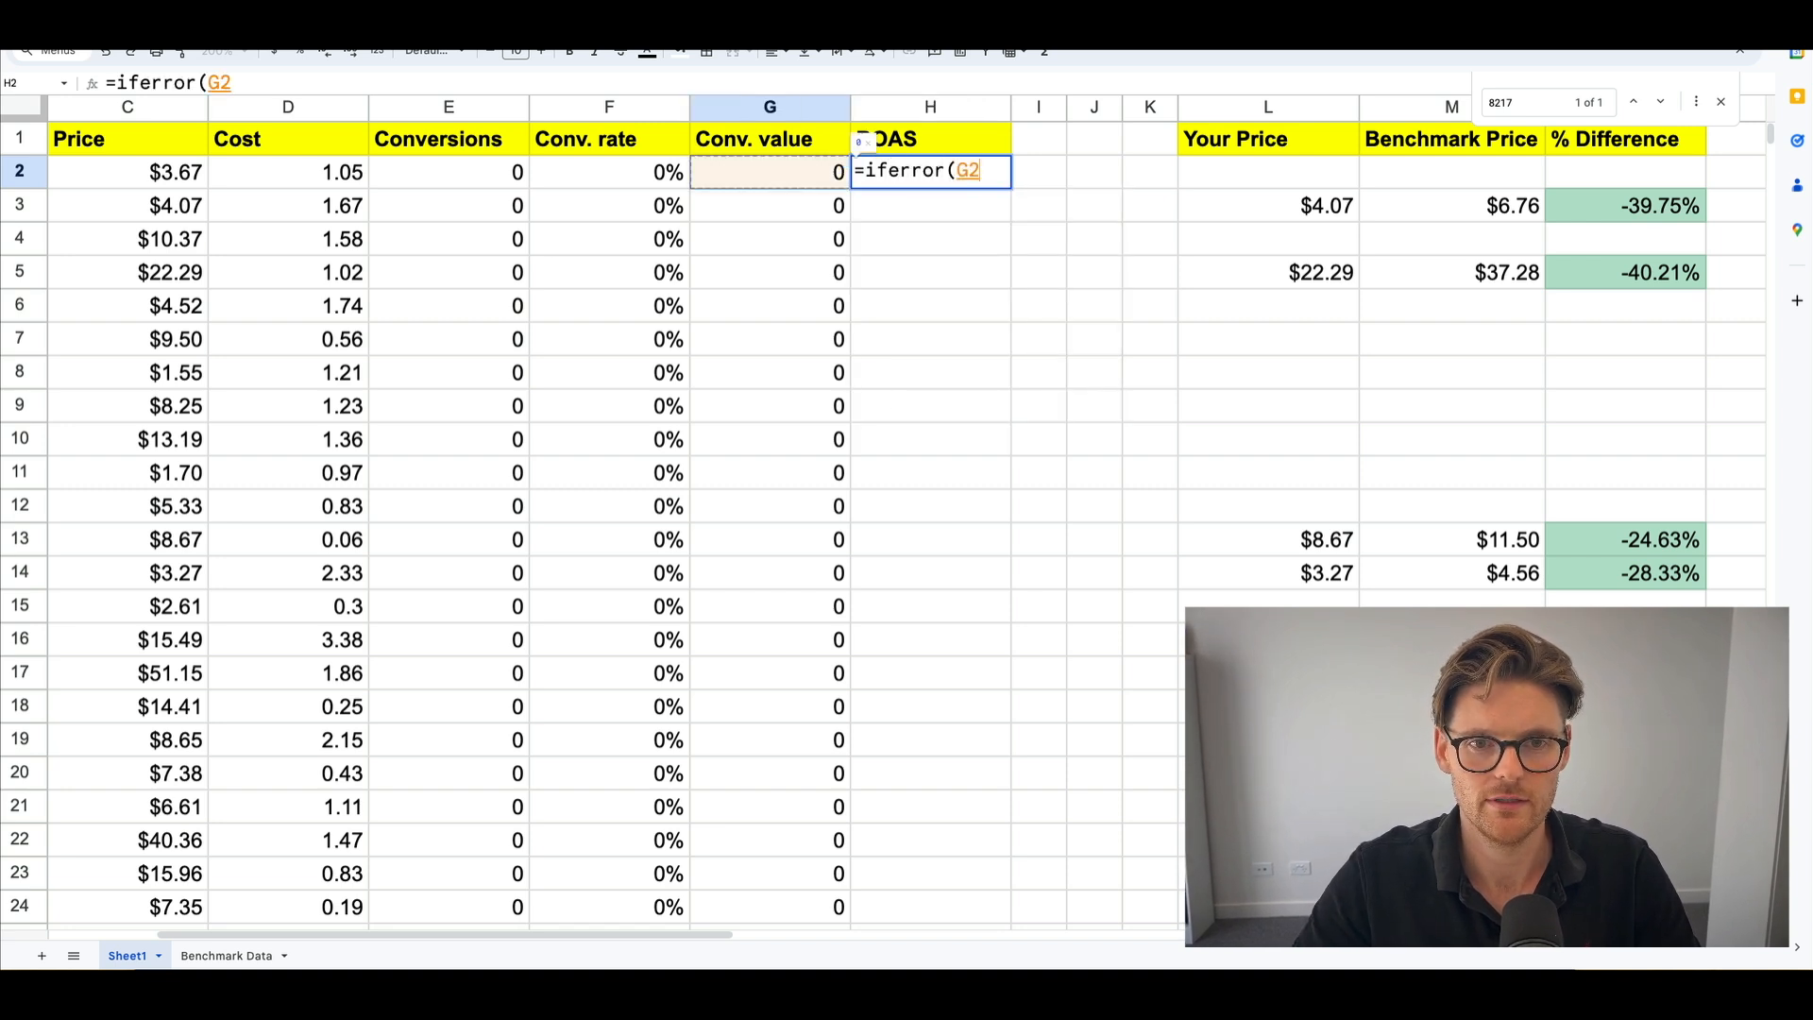
pyautogui.write(':G/')
pyautogui.hscroll(-3, 692, 168)
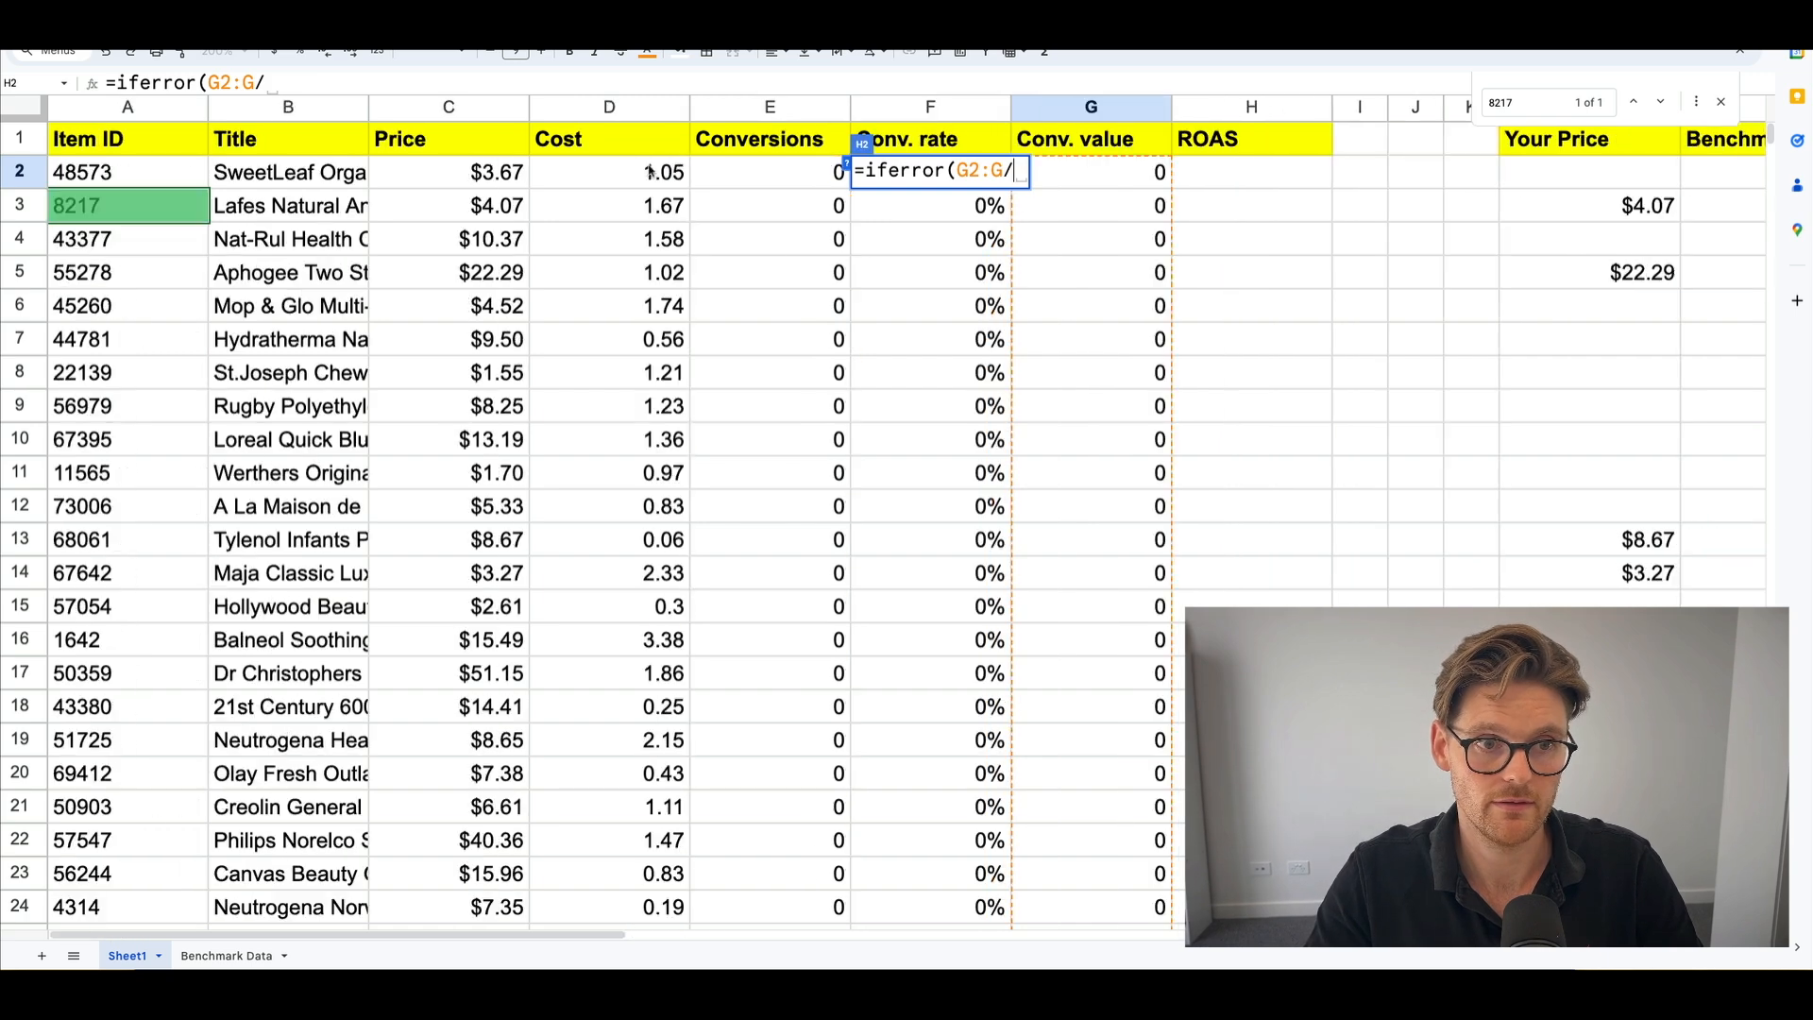
pyautogui.click(607, 177)
pyautogui.write(':D')
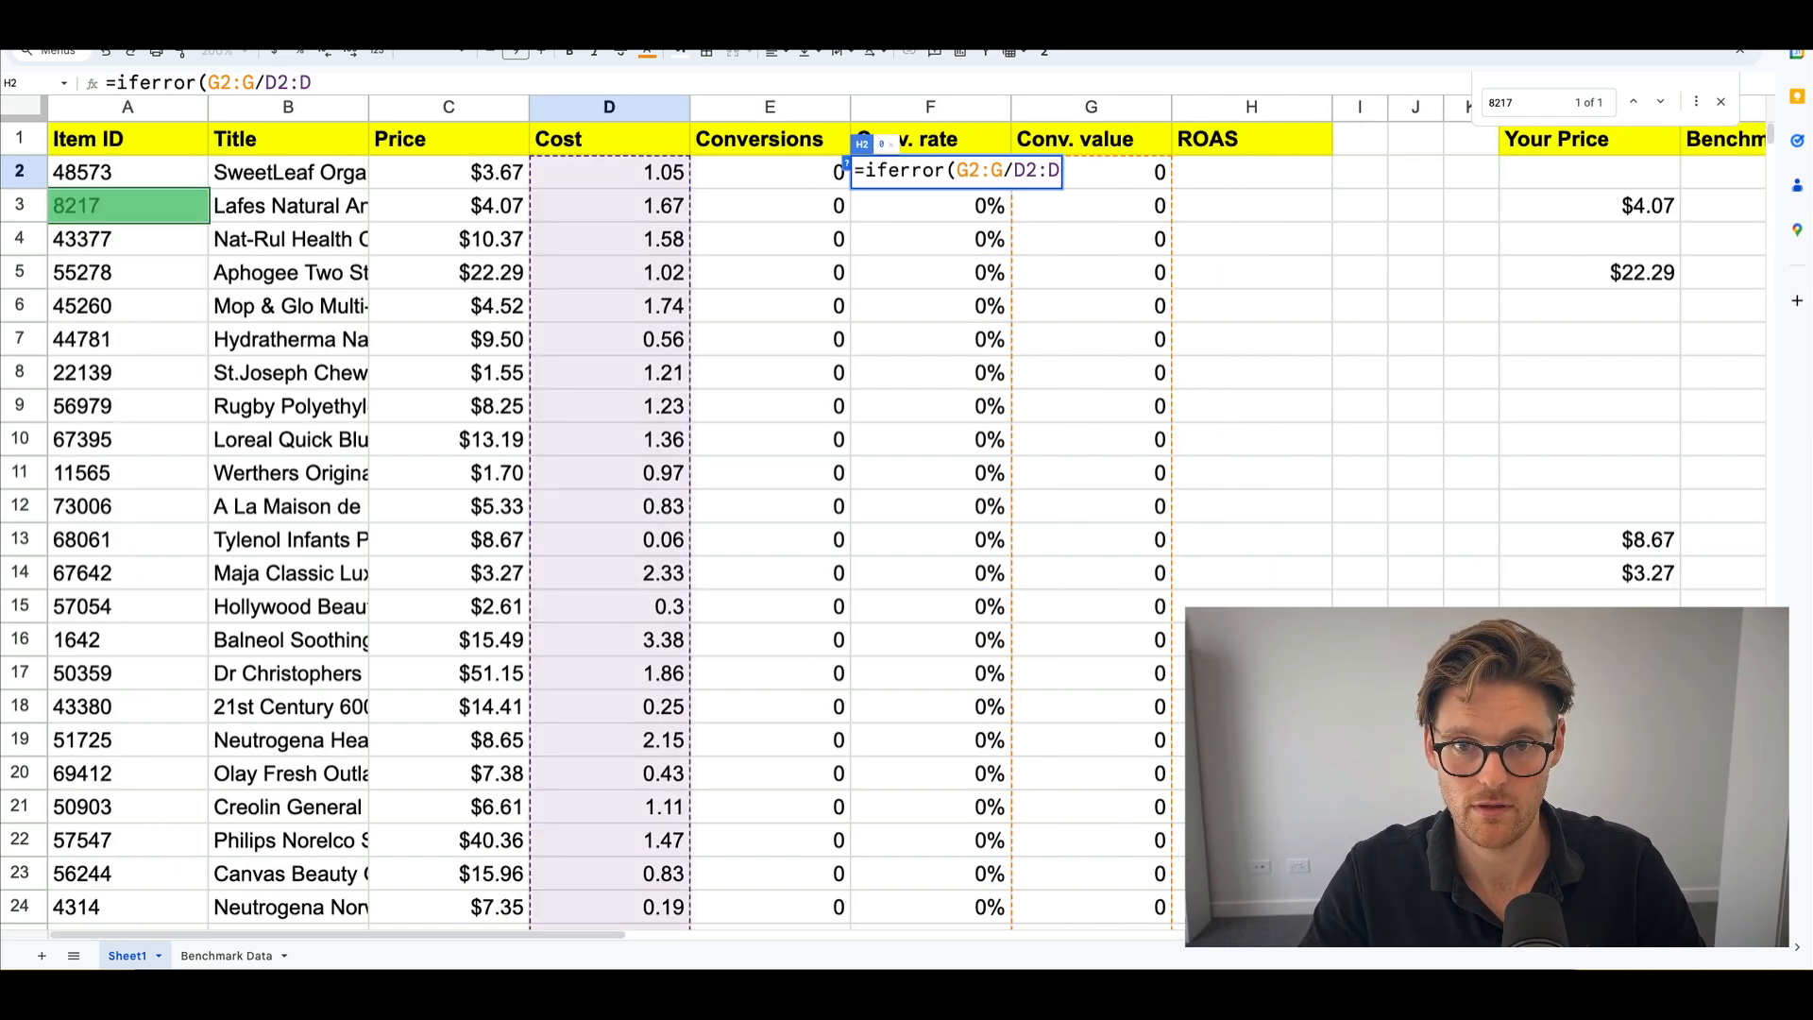
pyautogui.hotkey('ctrl', 'shift', 'Return')
pyautogui.write(')')
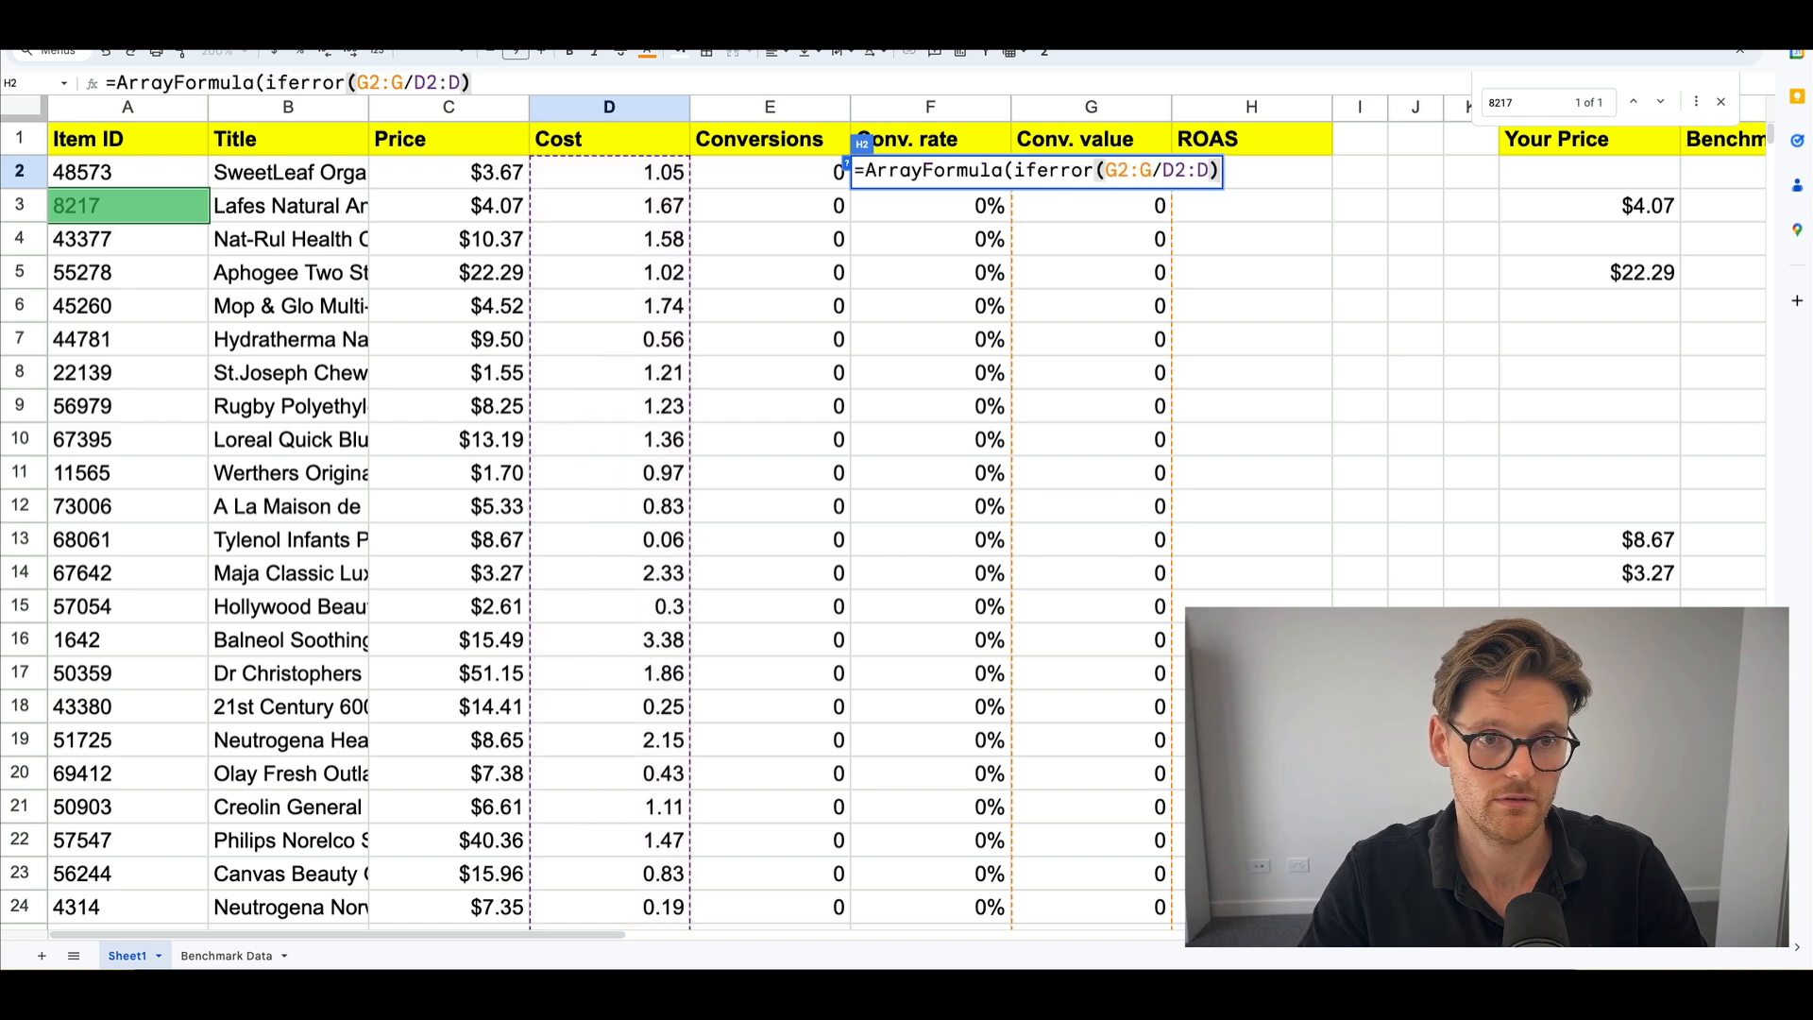
pyautogui.press('Return')
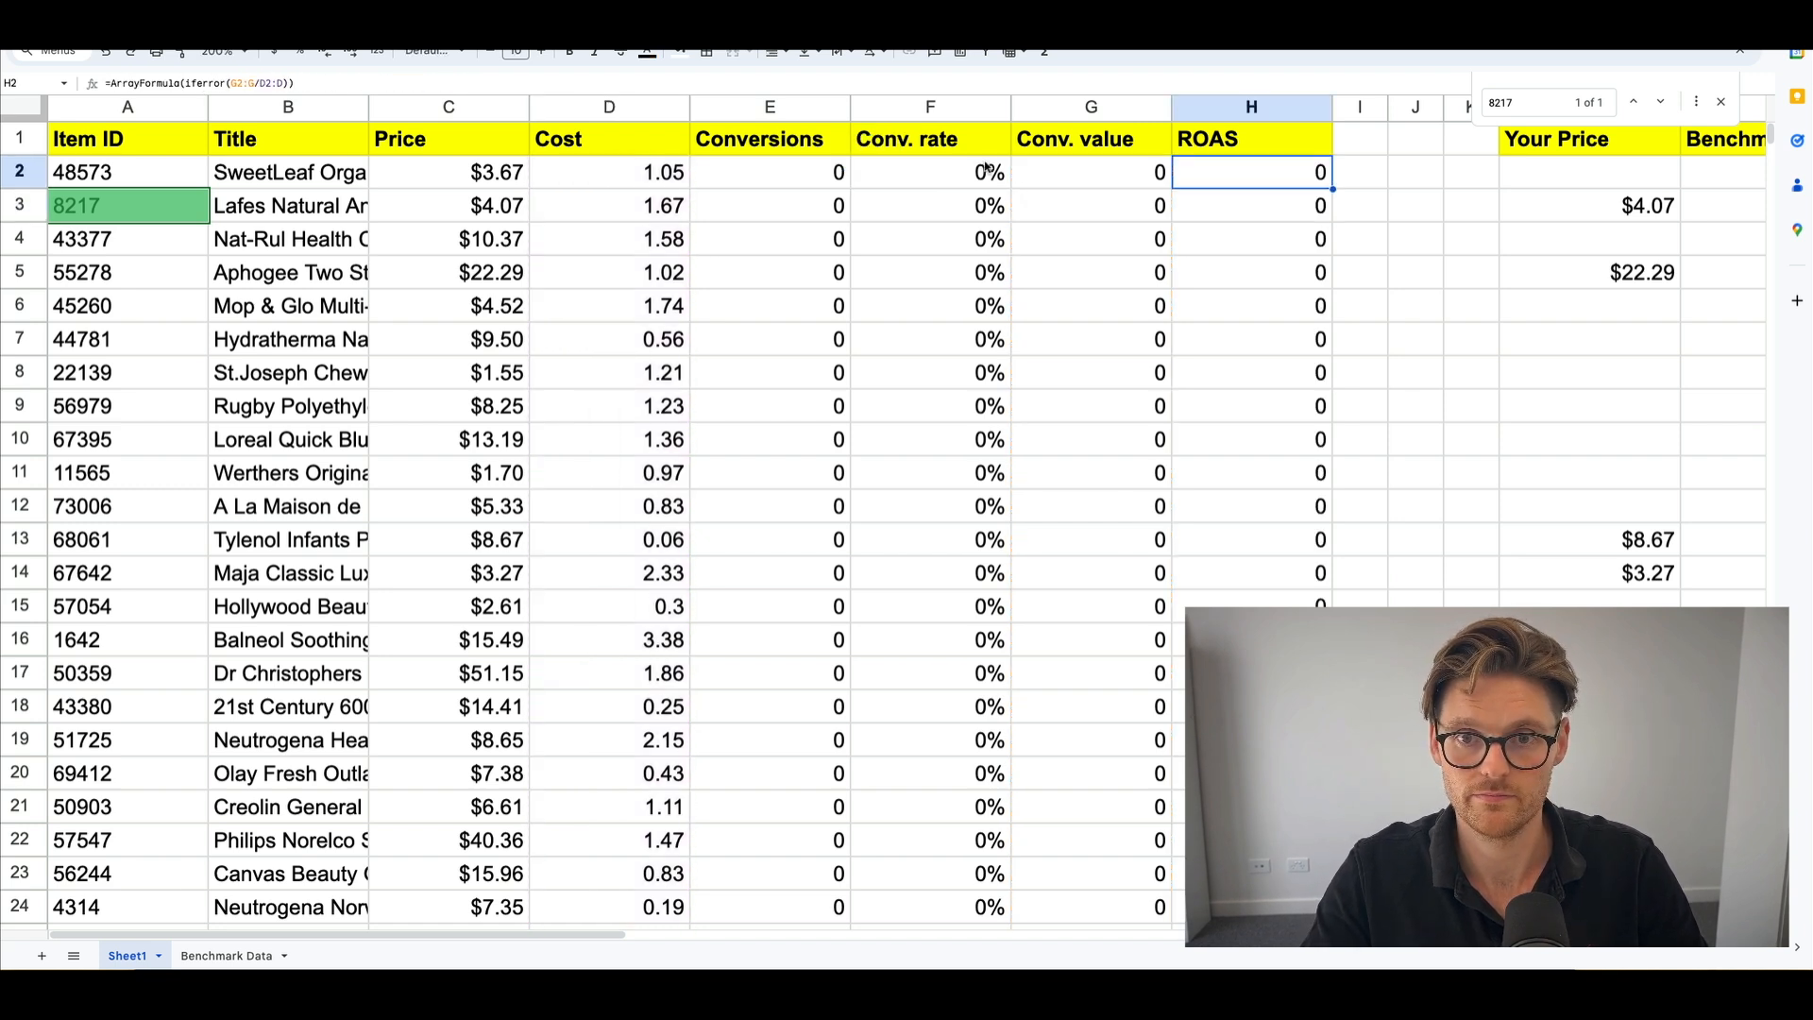
# Format the ROAS column as a percentage and check the result for a product that has conversions.
pyautogui.click(1252, 115)
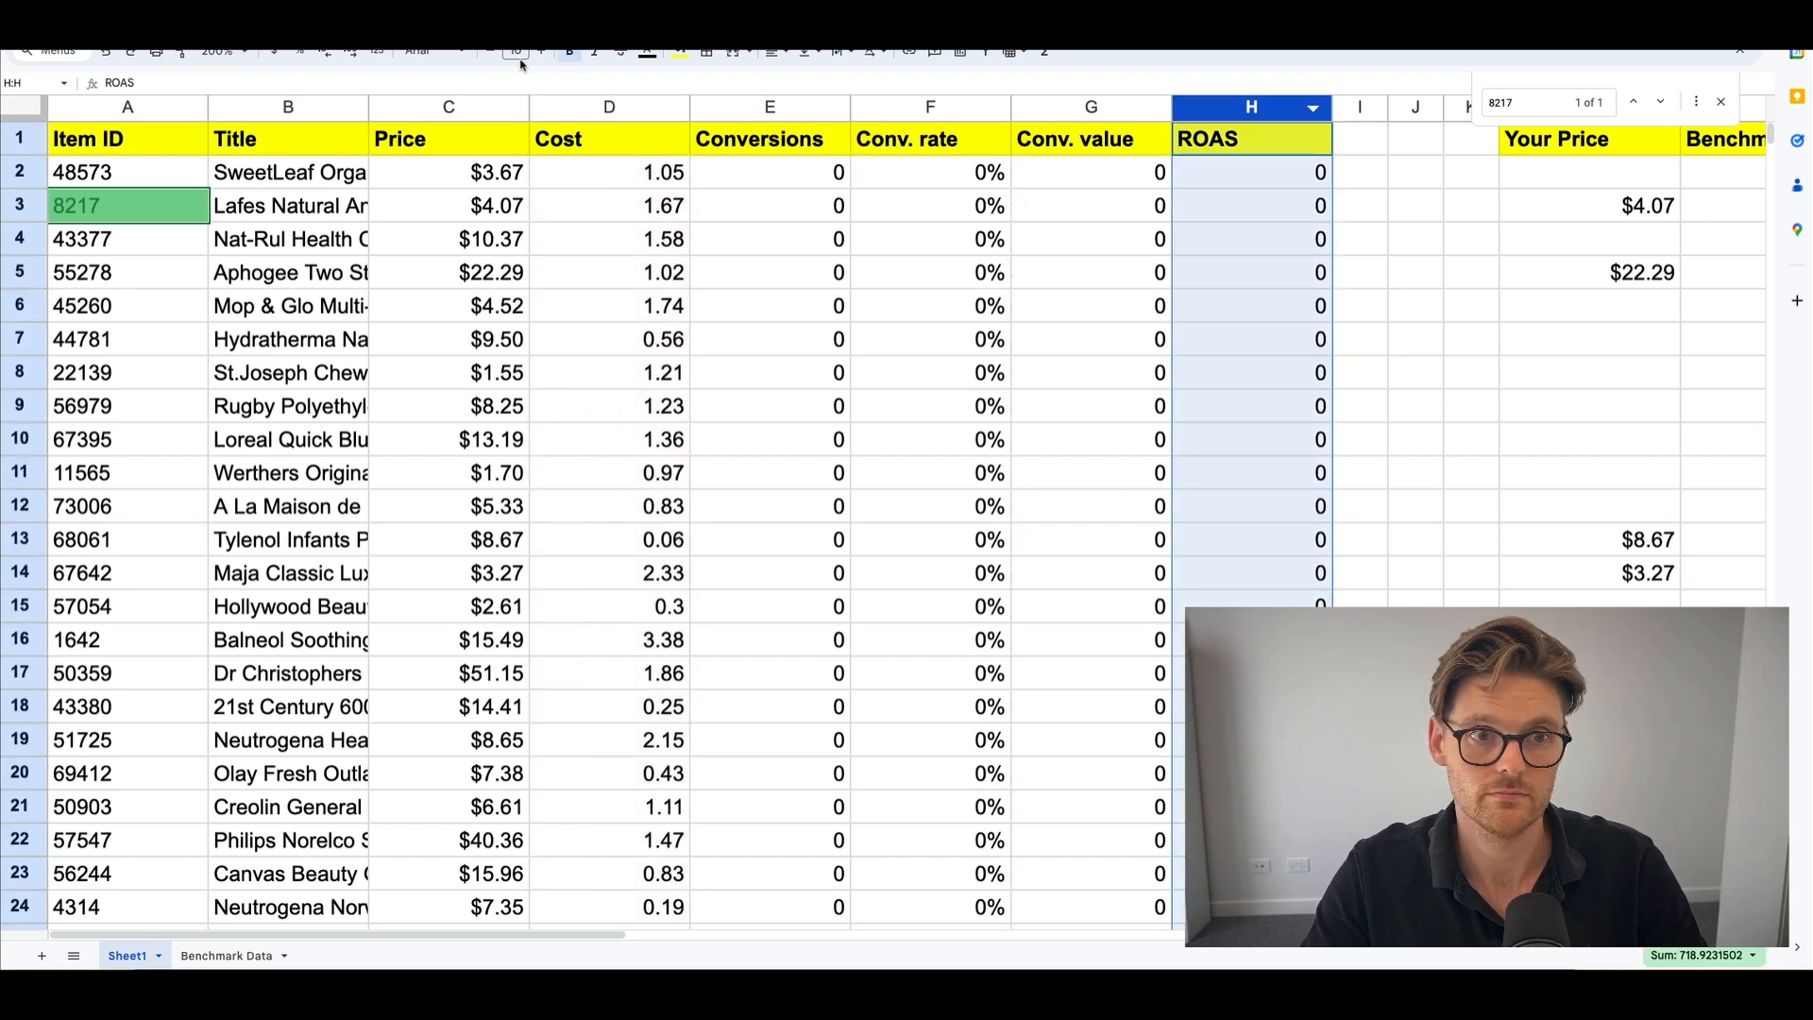
pyautogui.click(300, 50)
pyautogui.scroll(-20, 1197, 228)
pyautogui.scroll(4, 1197, 228)
pyautogui.scroll(3, 1197, 228)
pyautogui.click(1266, 473)
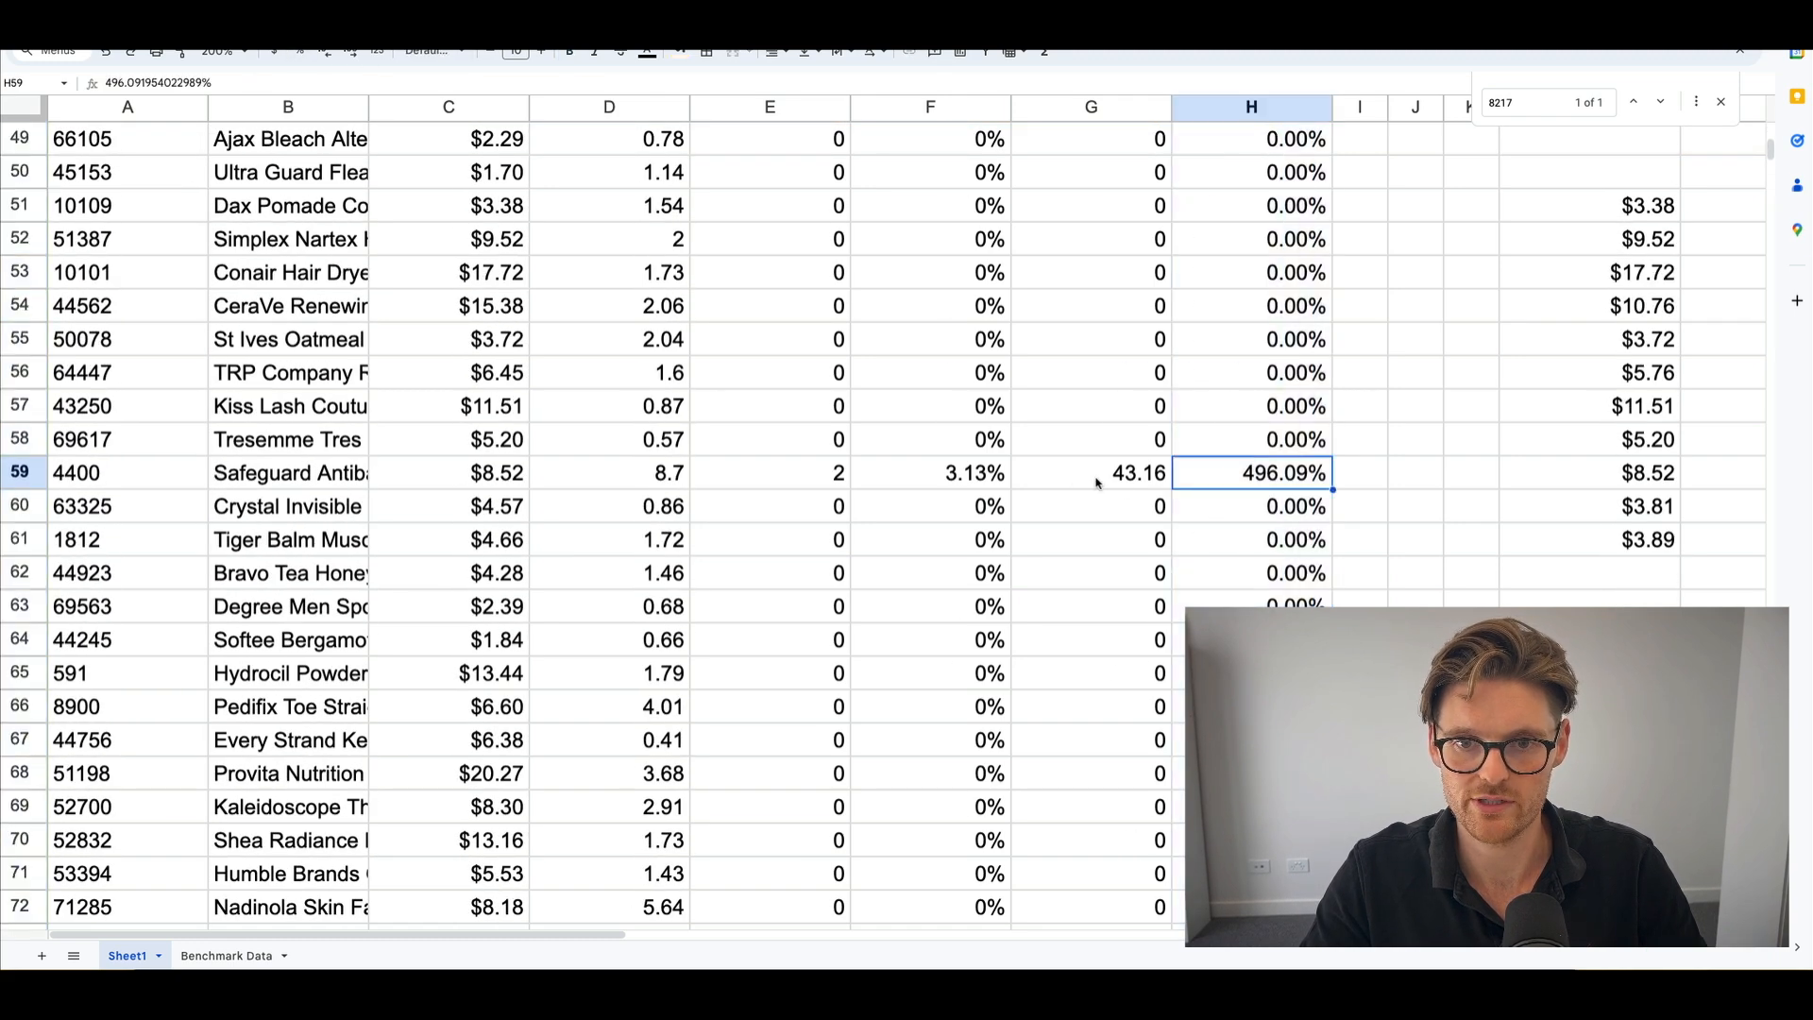
# Create a filter on columns A to G and sort the products by Conv. value from Z to A.
pyautogui.scroll(15, 1095, 444)
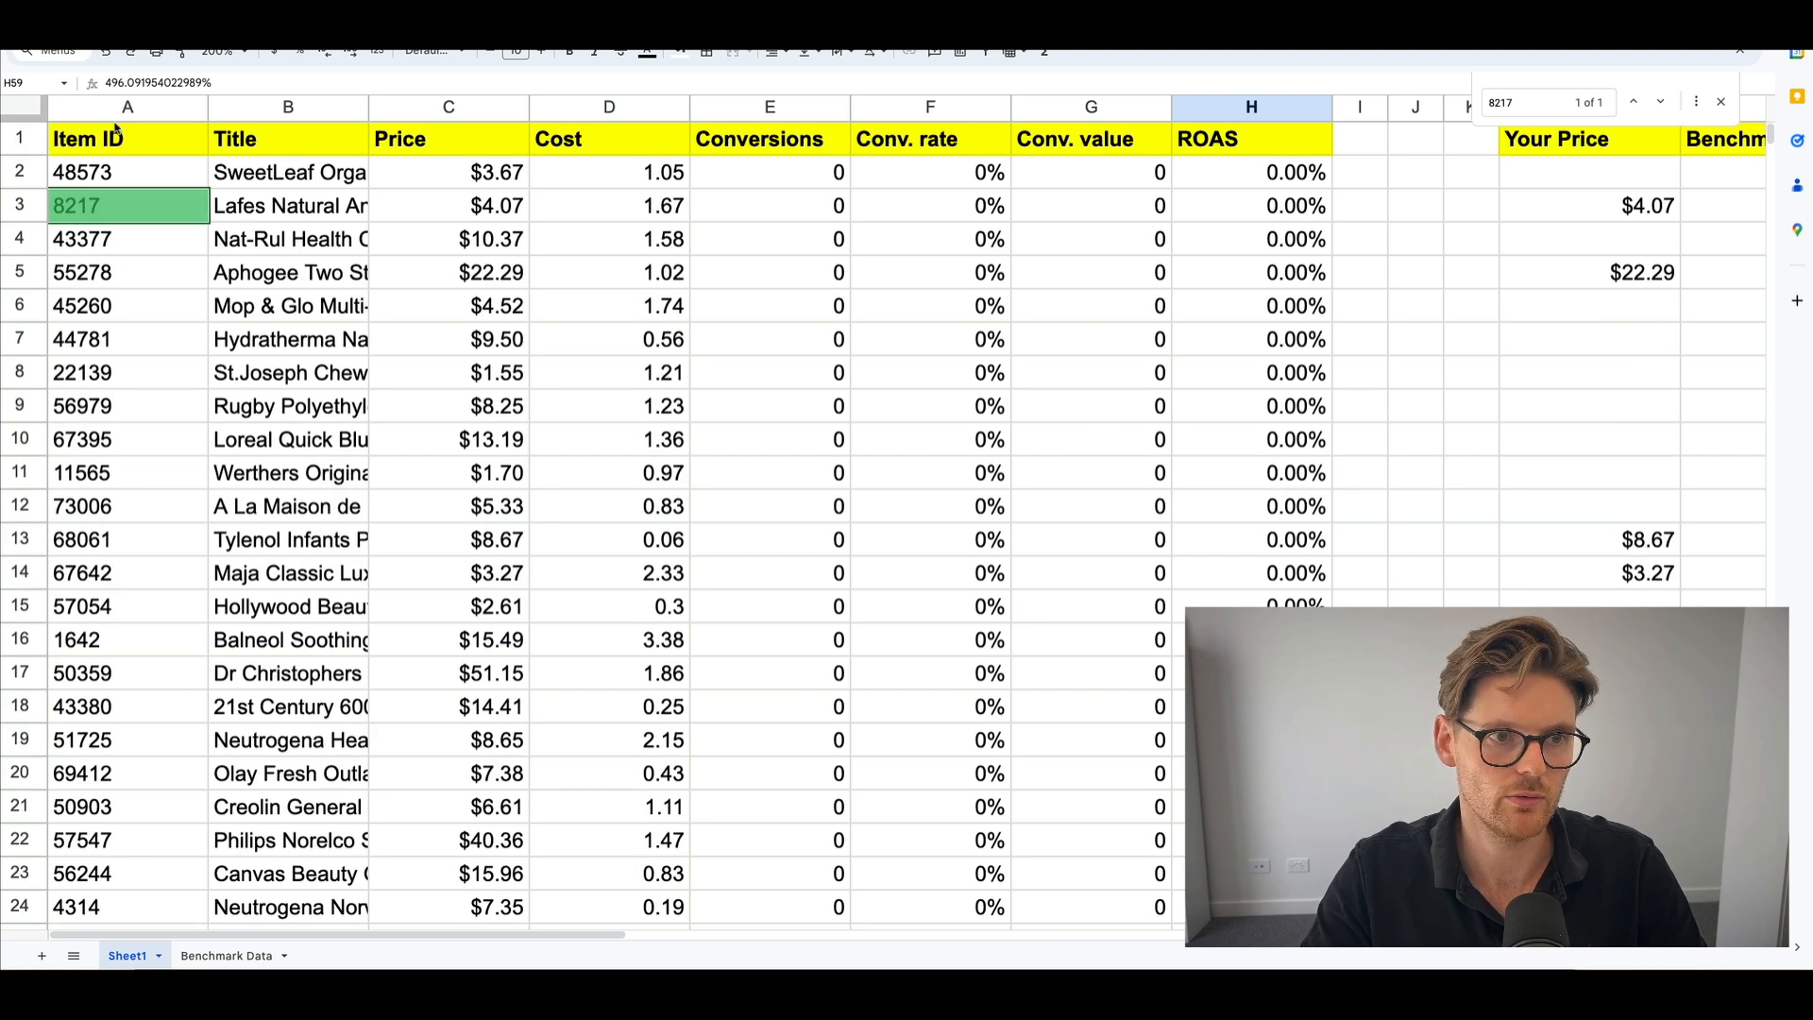
pyautogui.click(117, 107)
pyautogui.keyDown('shift'); pyautogui.click(1109, 107); pyautogui.keyUp('shift')
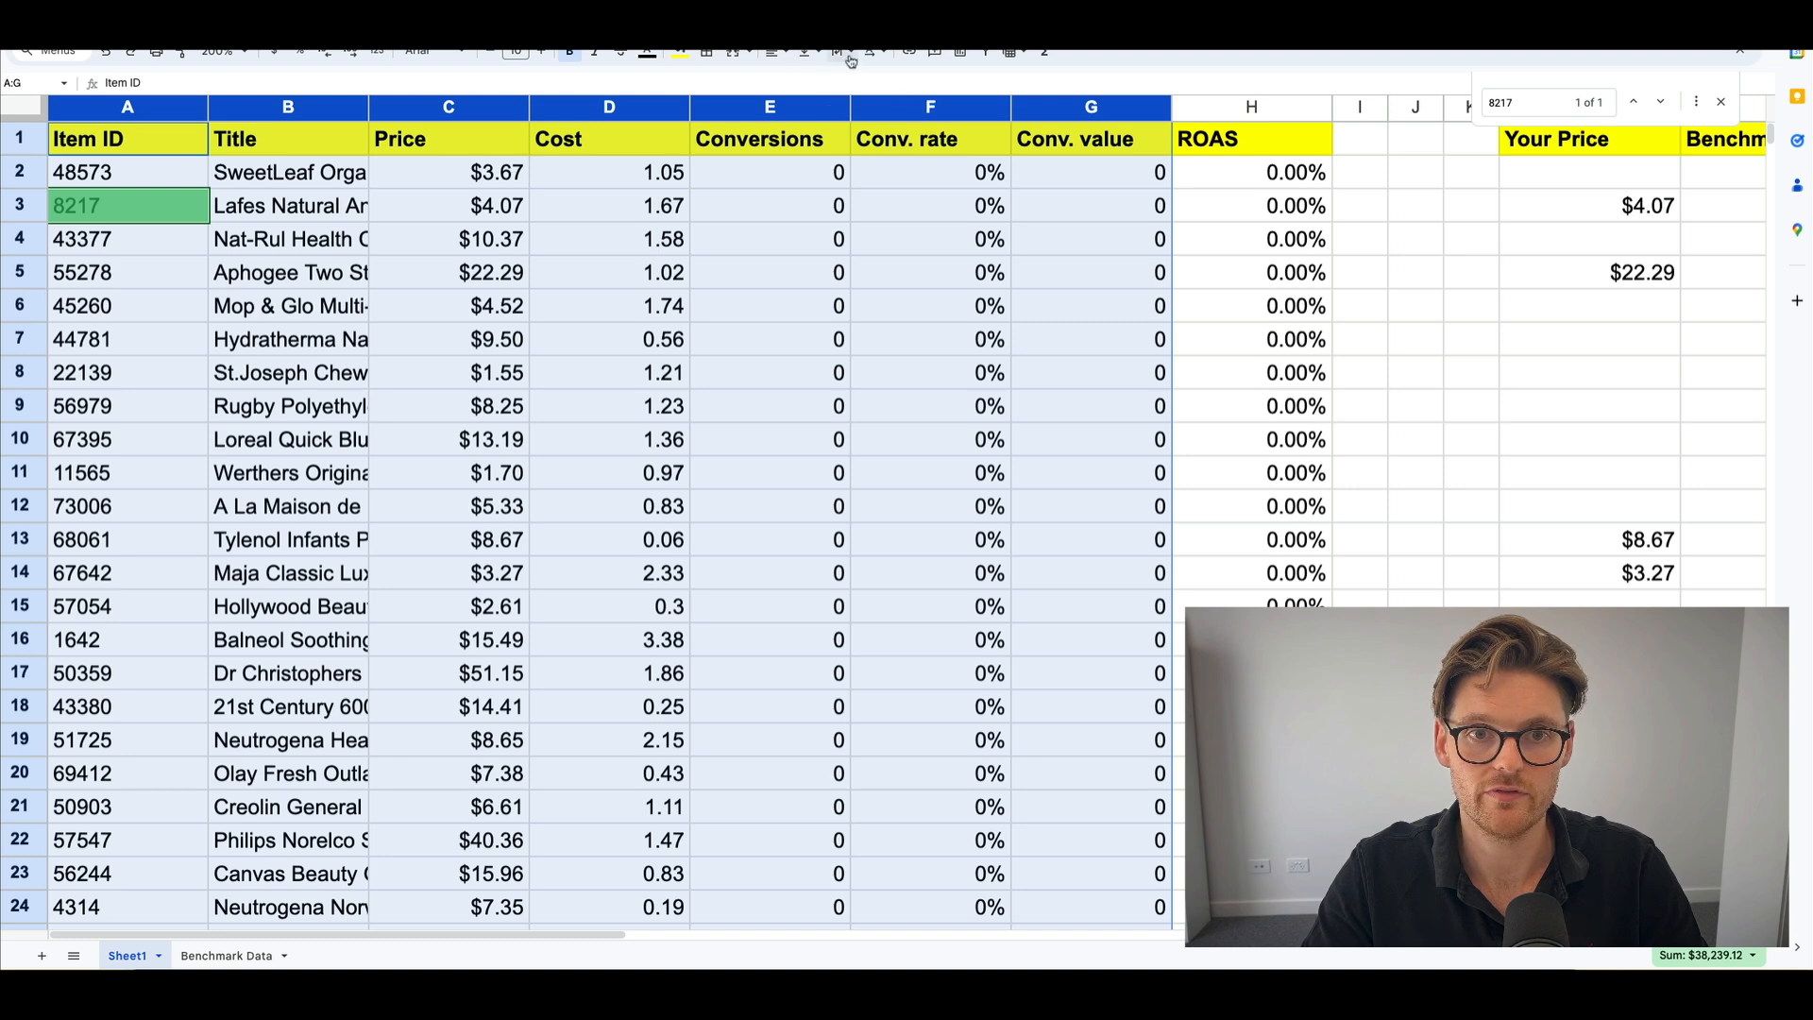
pyautogui.click(985, 52)
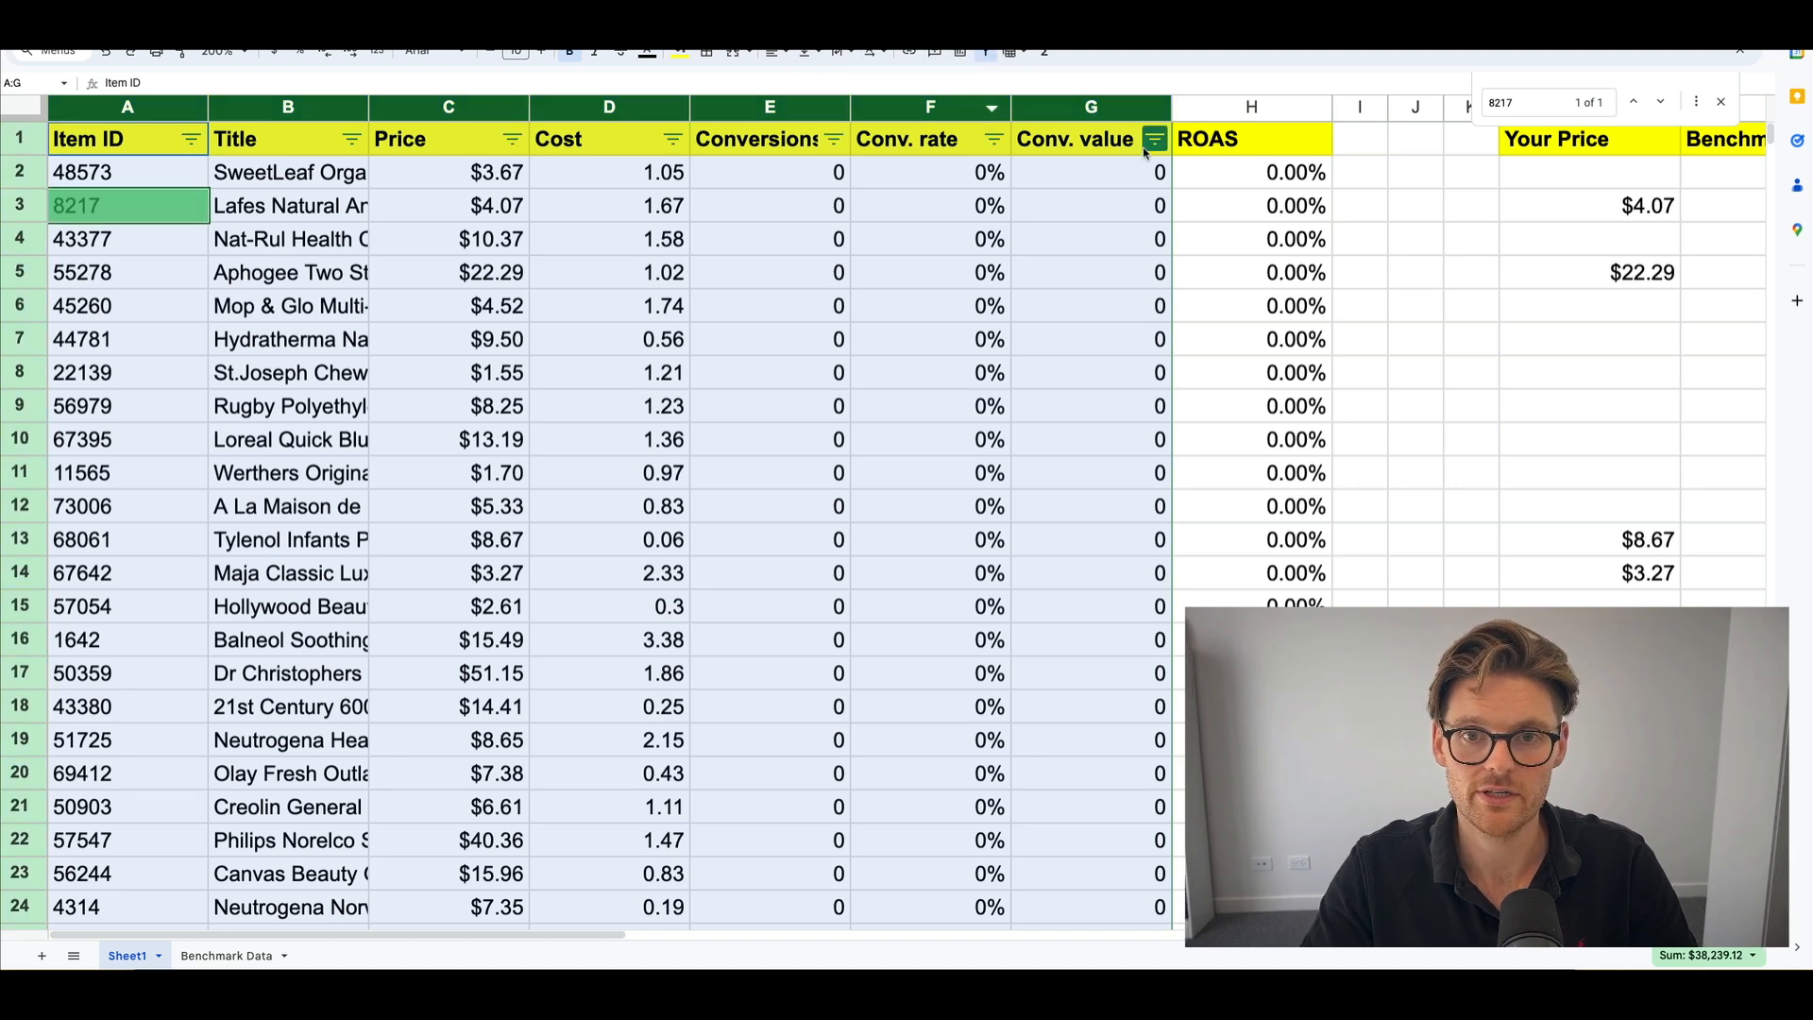
pyautogui.click(1154, 138)
pyautogui.click(986, 199)
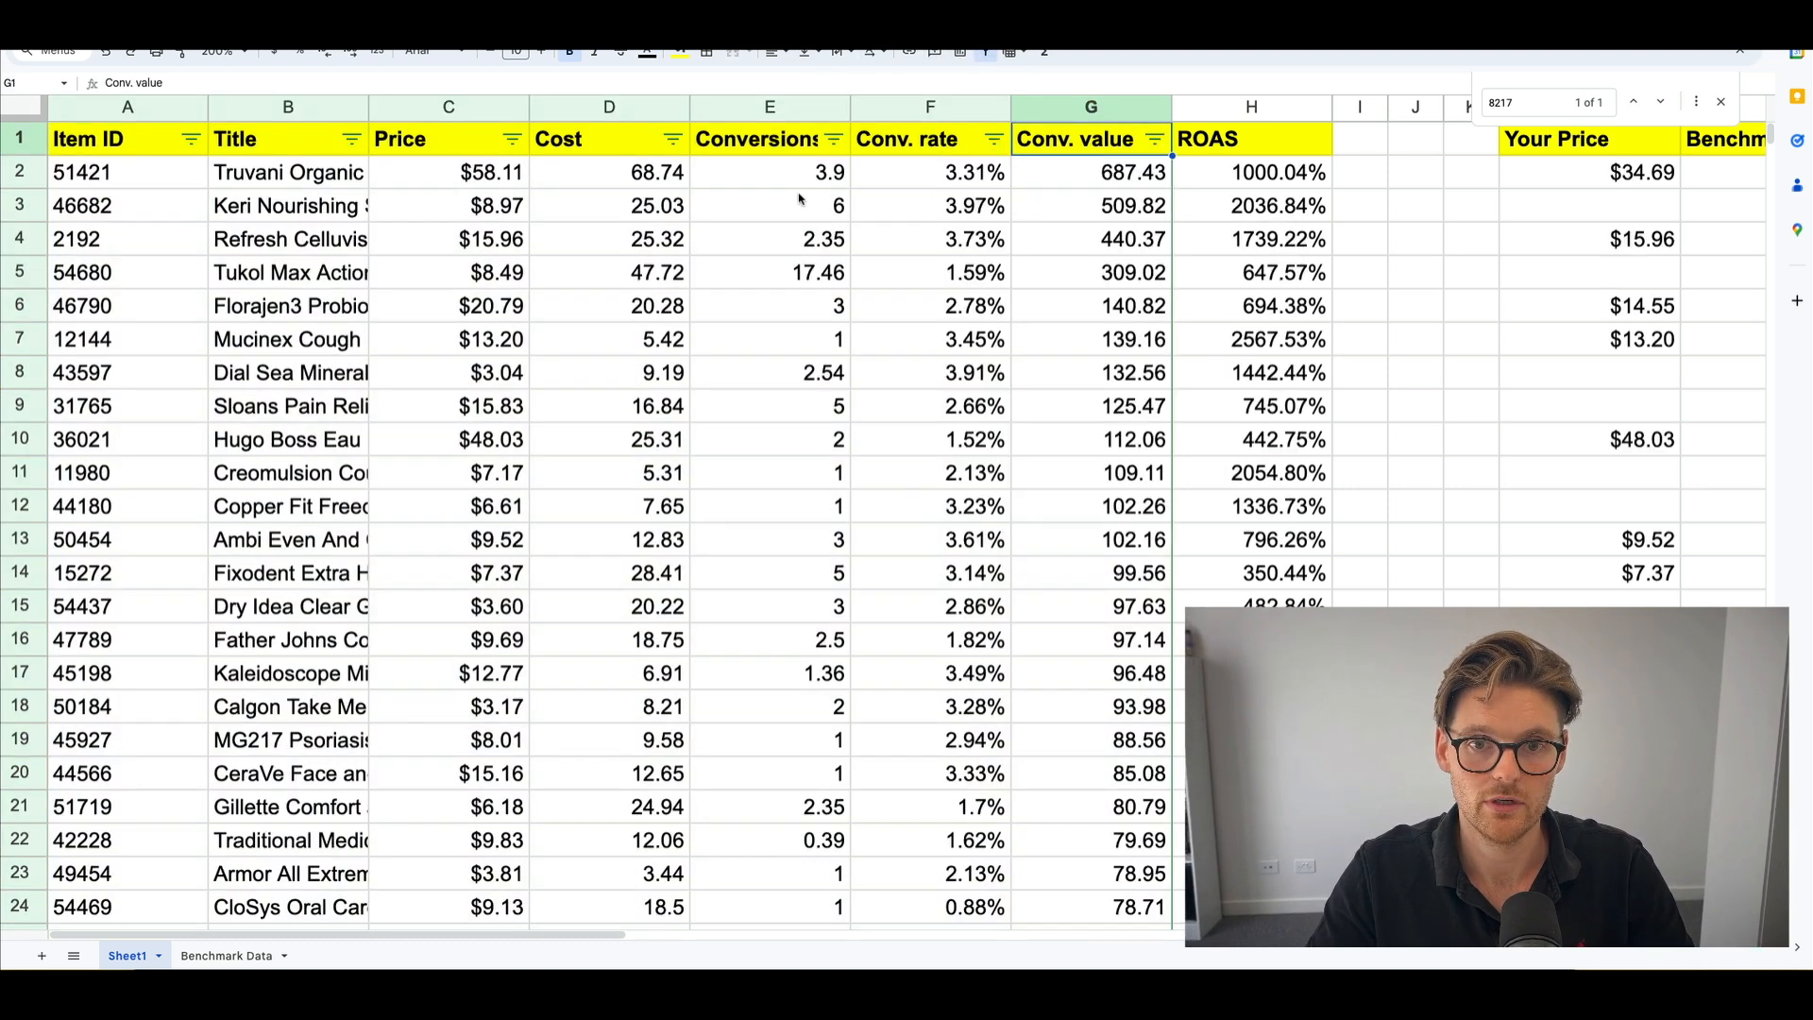
# Examine the ROAS and the benchmark price differences of the products with the highest conversion value.
pyautogui.click(1235, 178)
pyautogui.hscroll(7, 1107, 188)
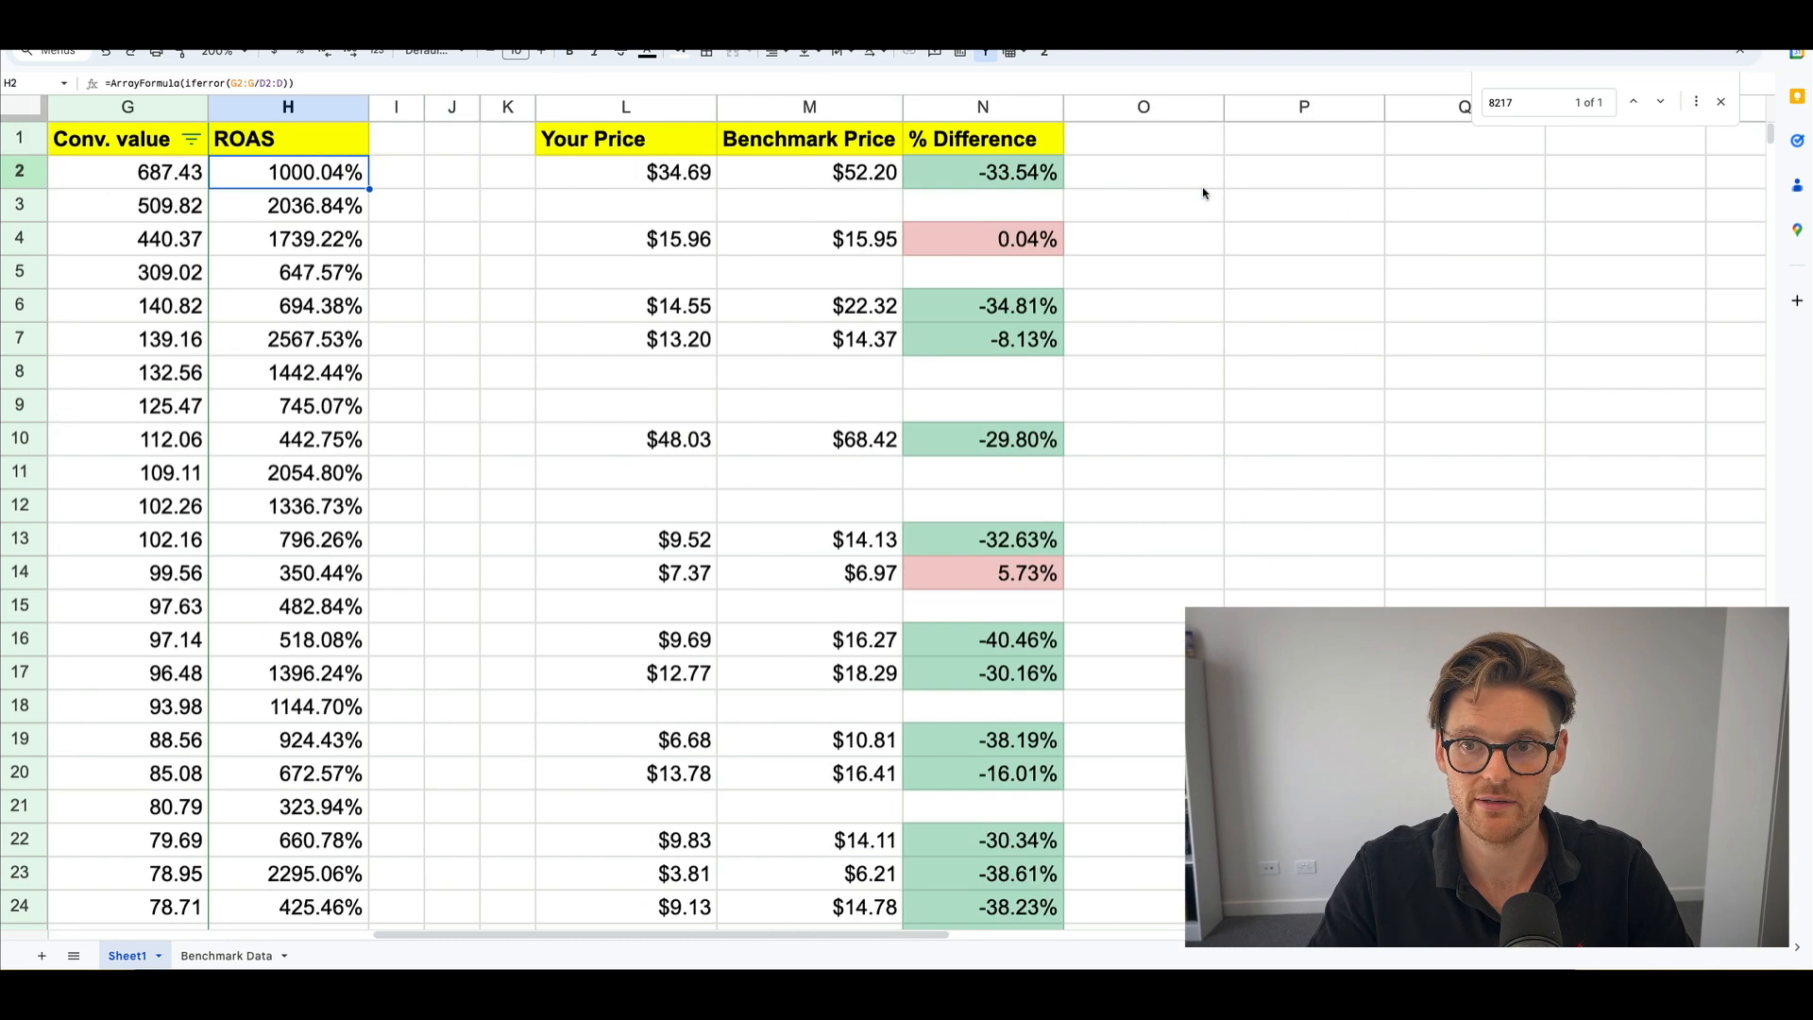
pyautogui.hscroll(-1, 1011, 177)
pyautogui.hscroll(-6, 959, 182)
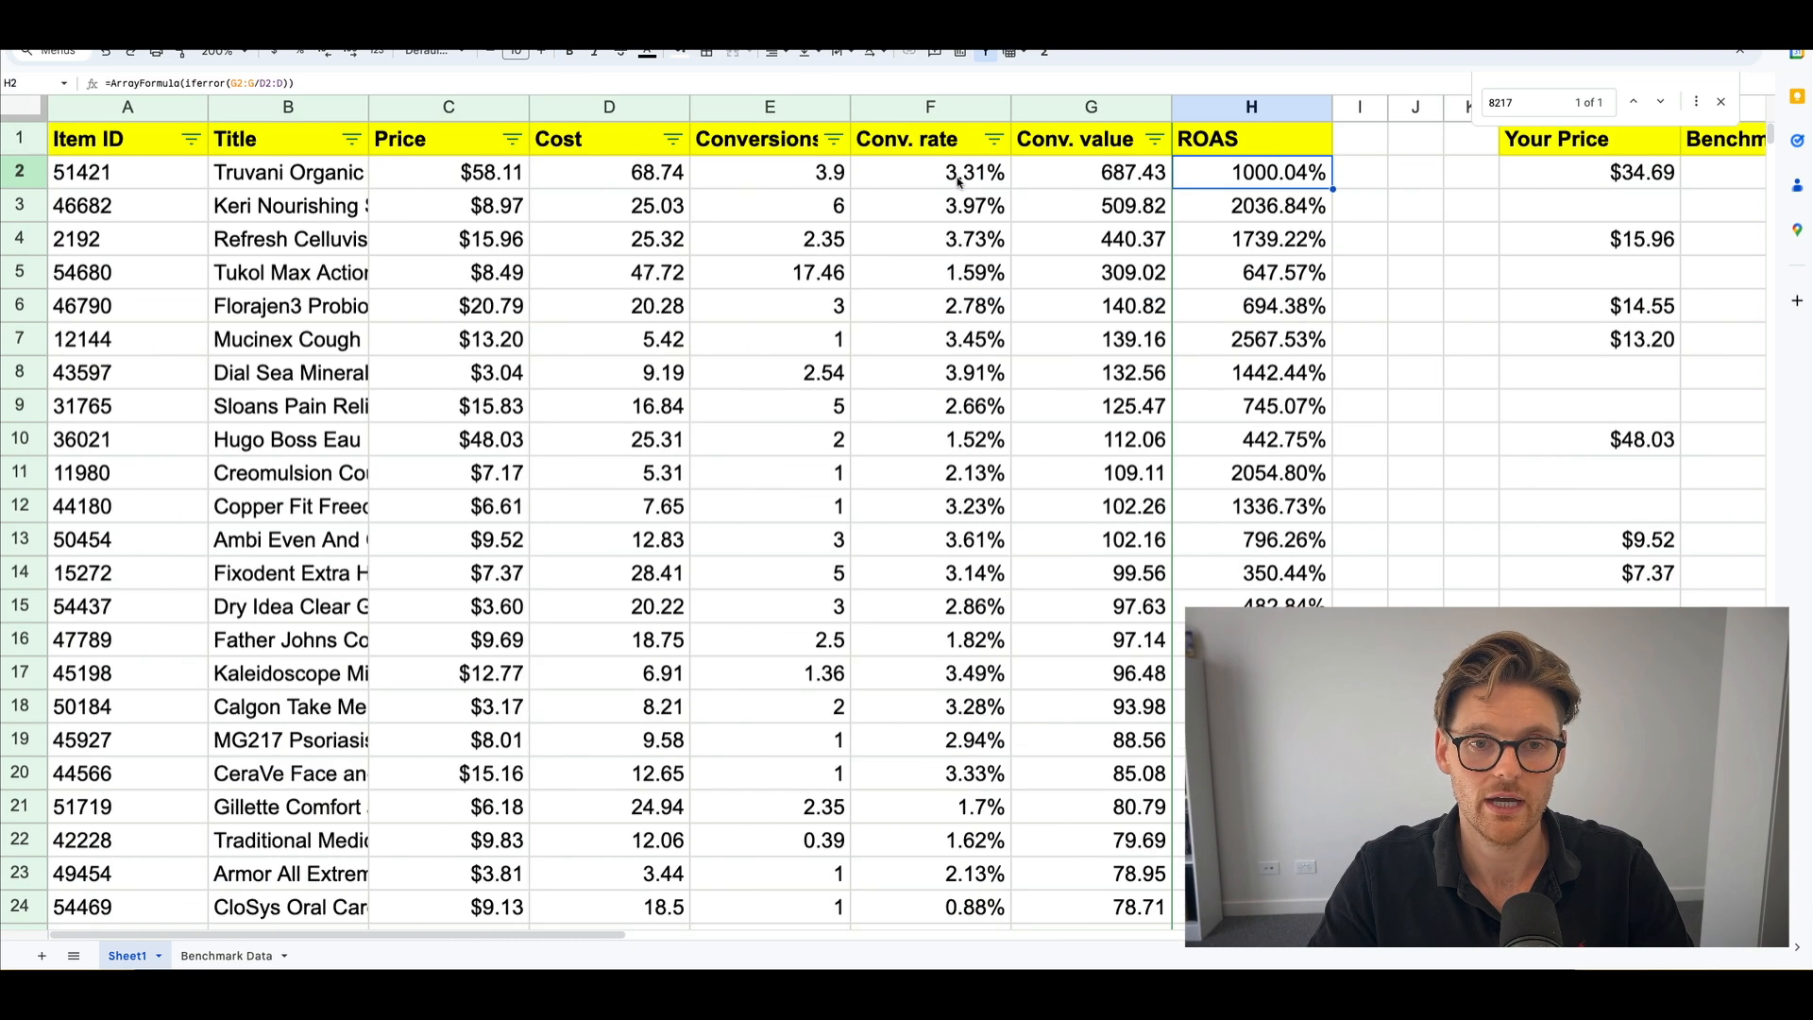
pyautogui.hscroll(4, 1158, 176)
pyautogui.moveTo(996, 175); pyautogui.dragTo(1312, 172)
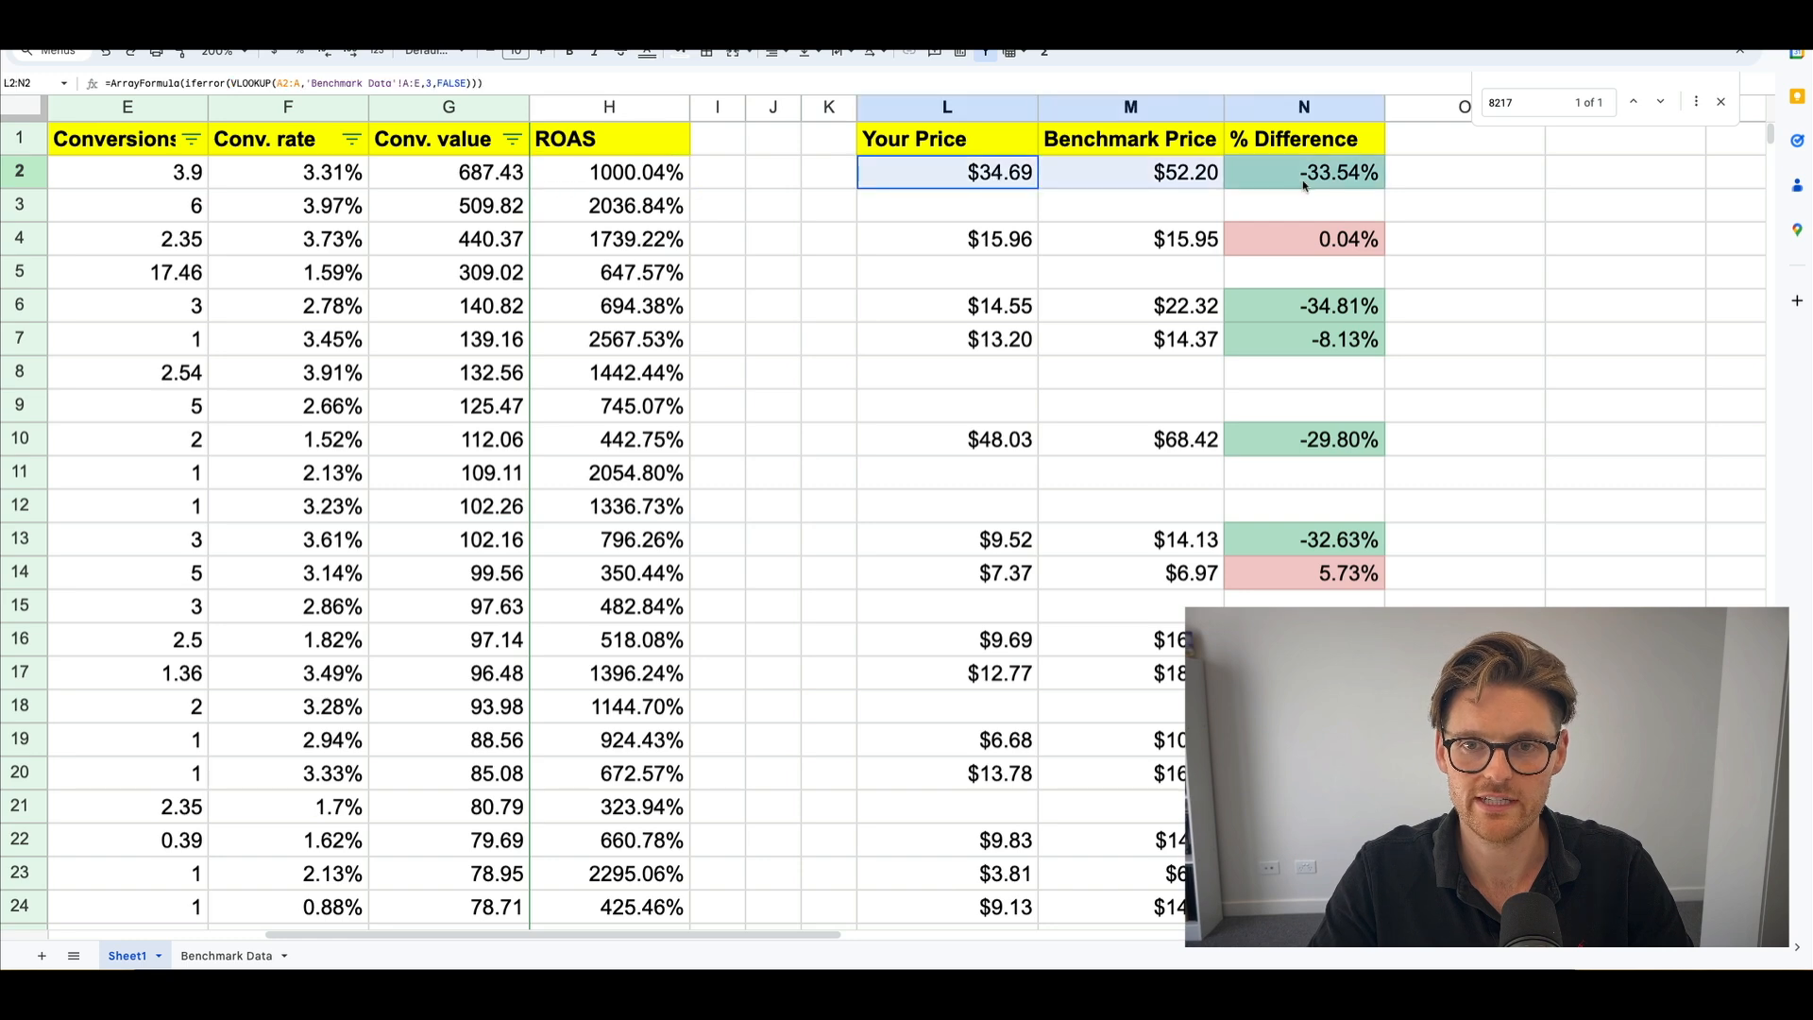
pyautogui.click(577, 208)
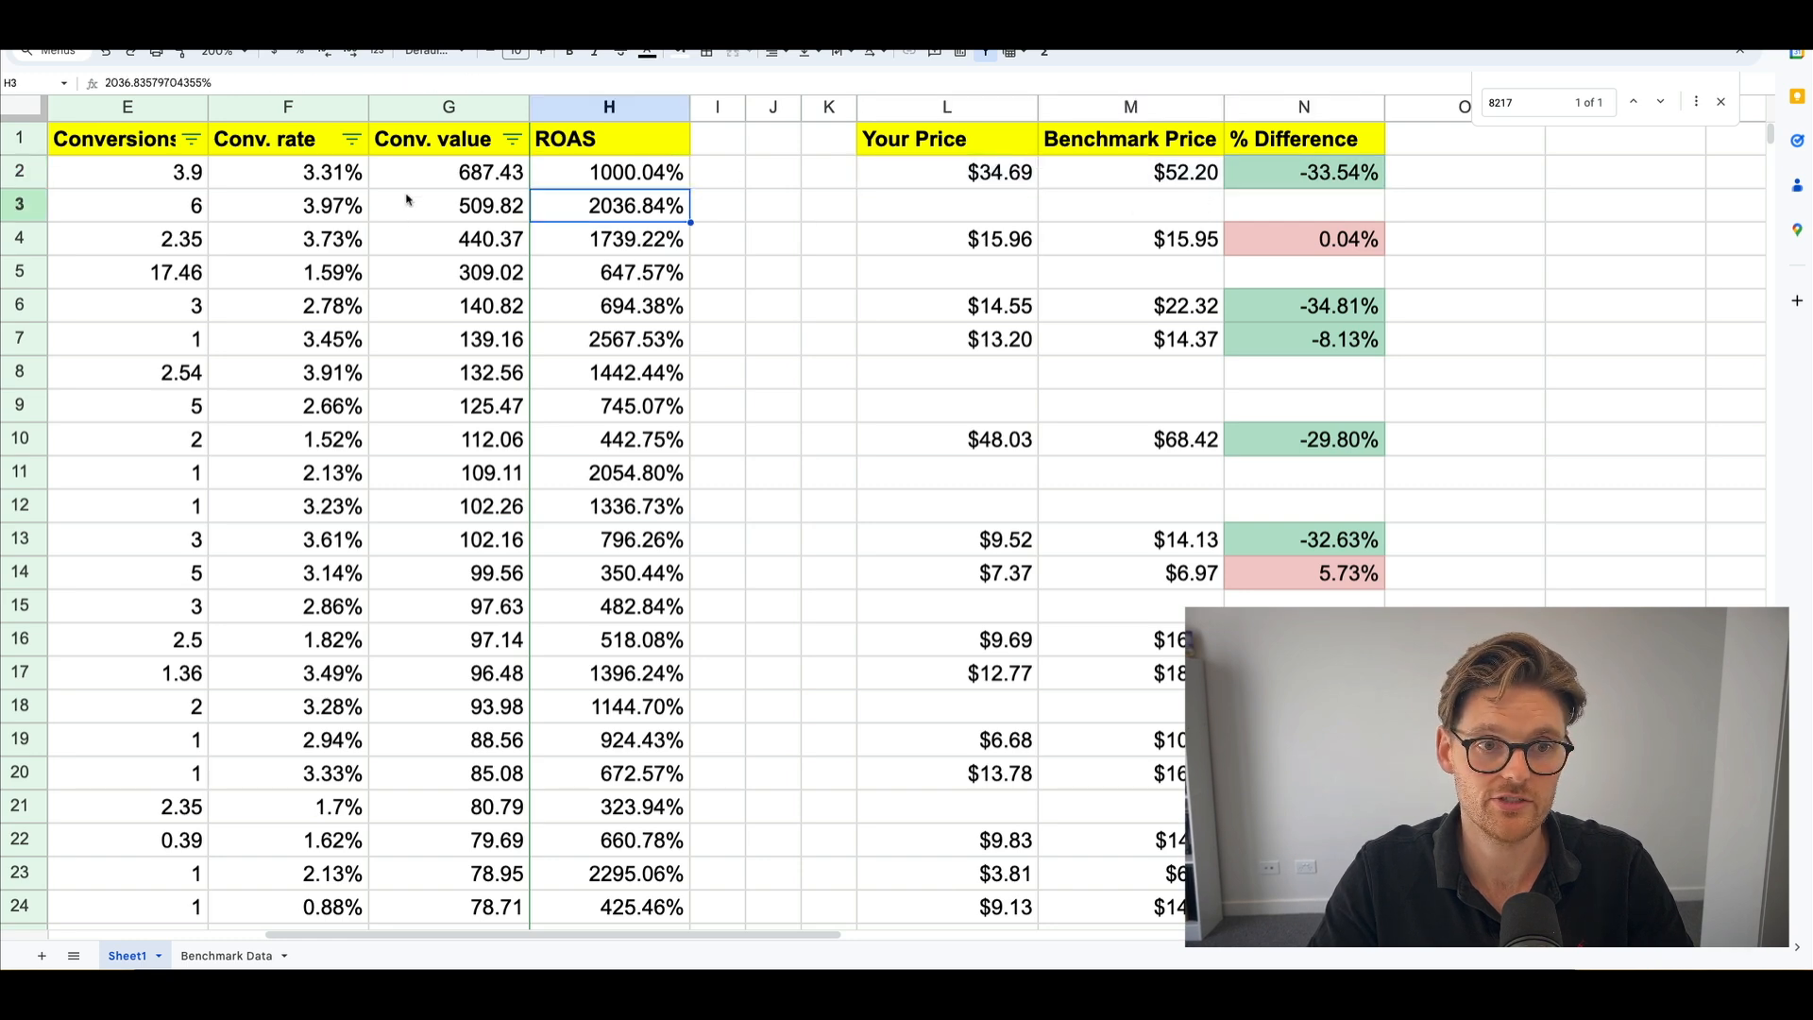
pyautogui.hscroll(-2, 1378, 253)
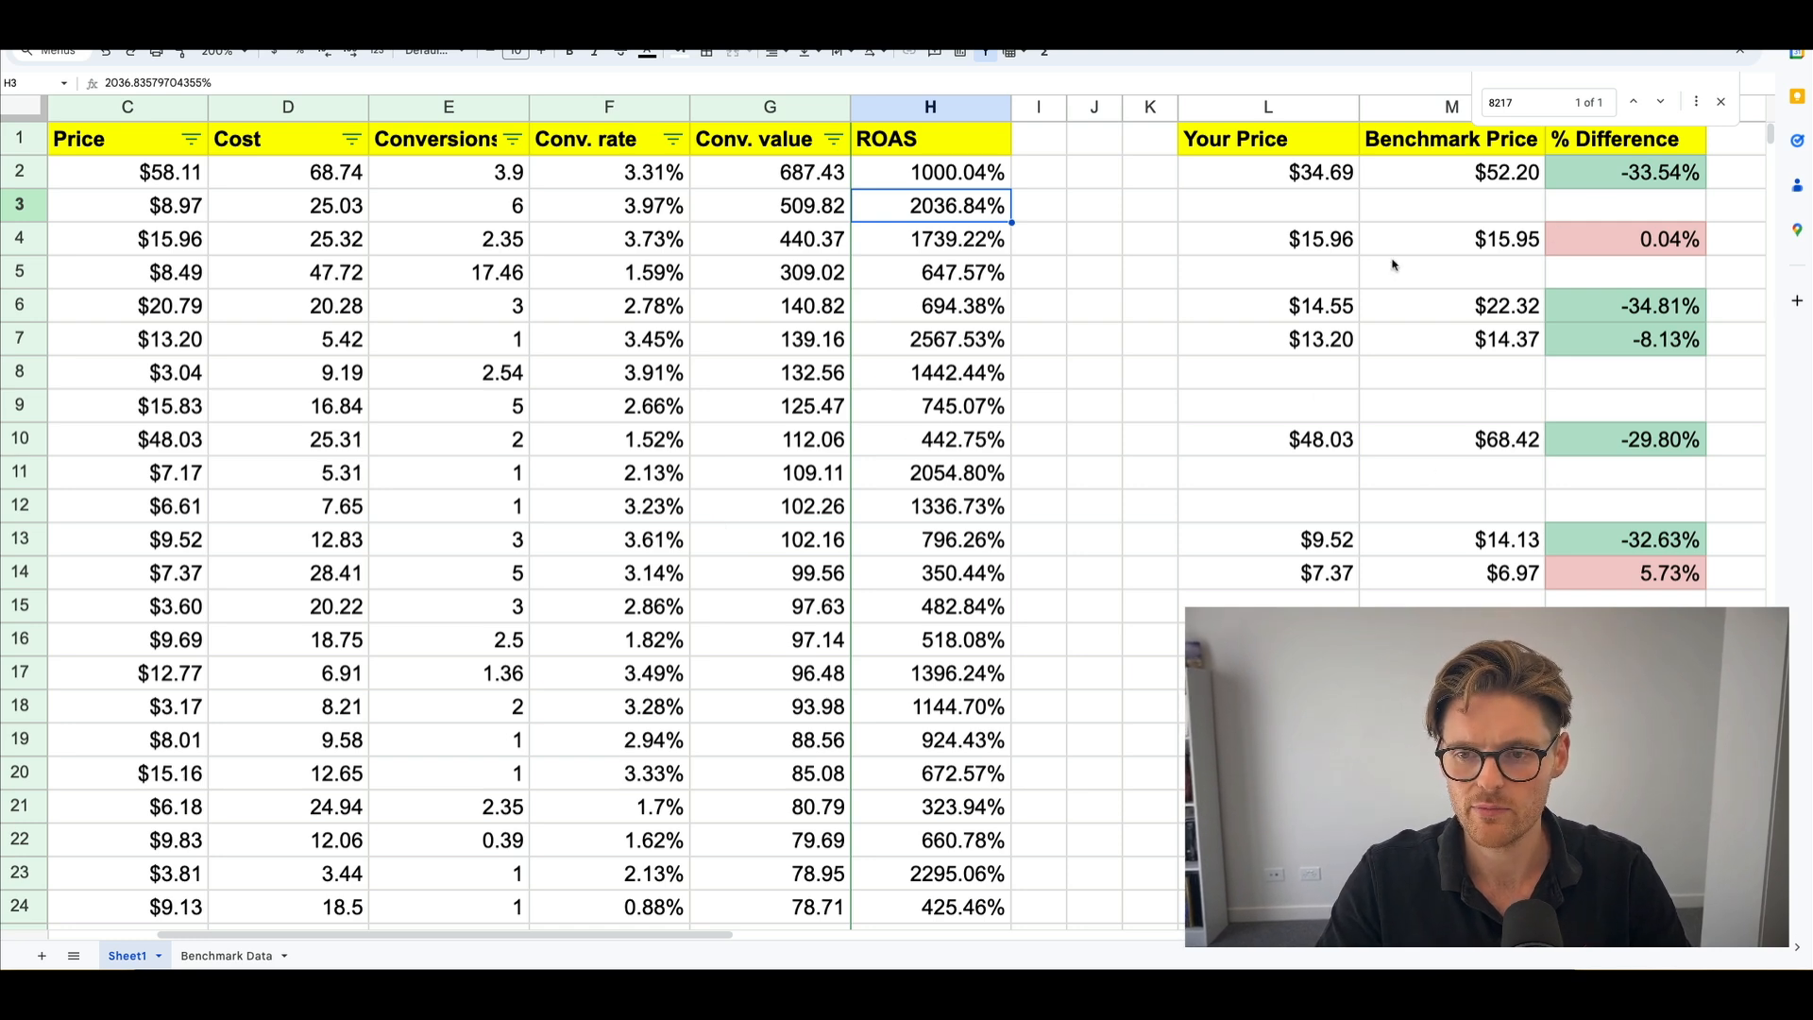
pyautogui.hscroll(-2, 906, 312)
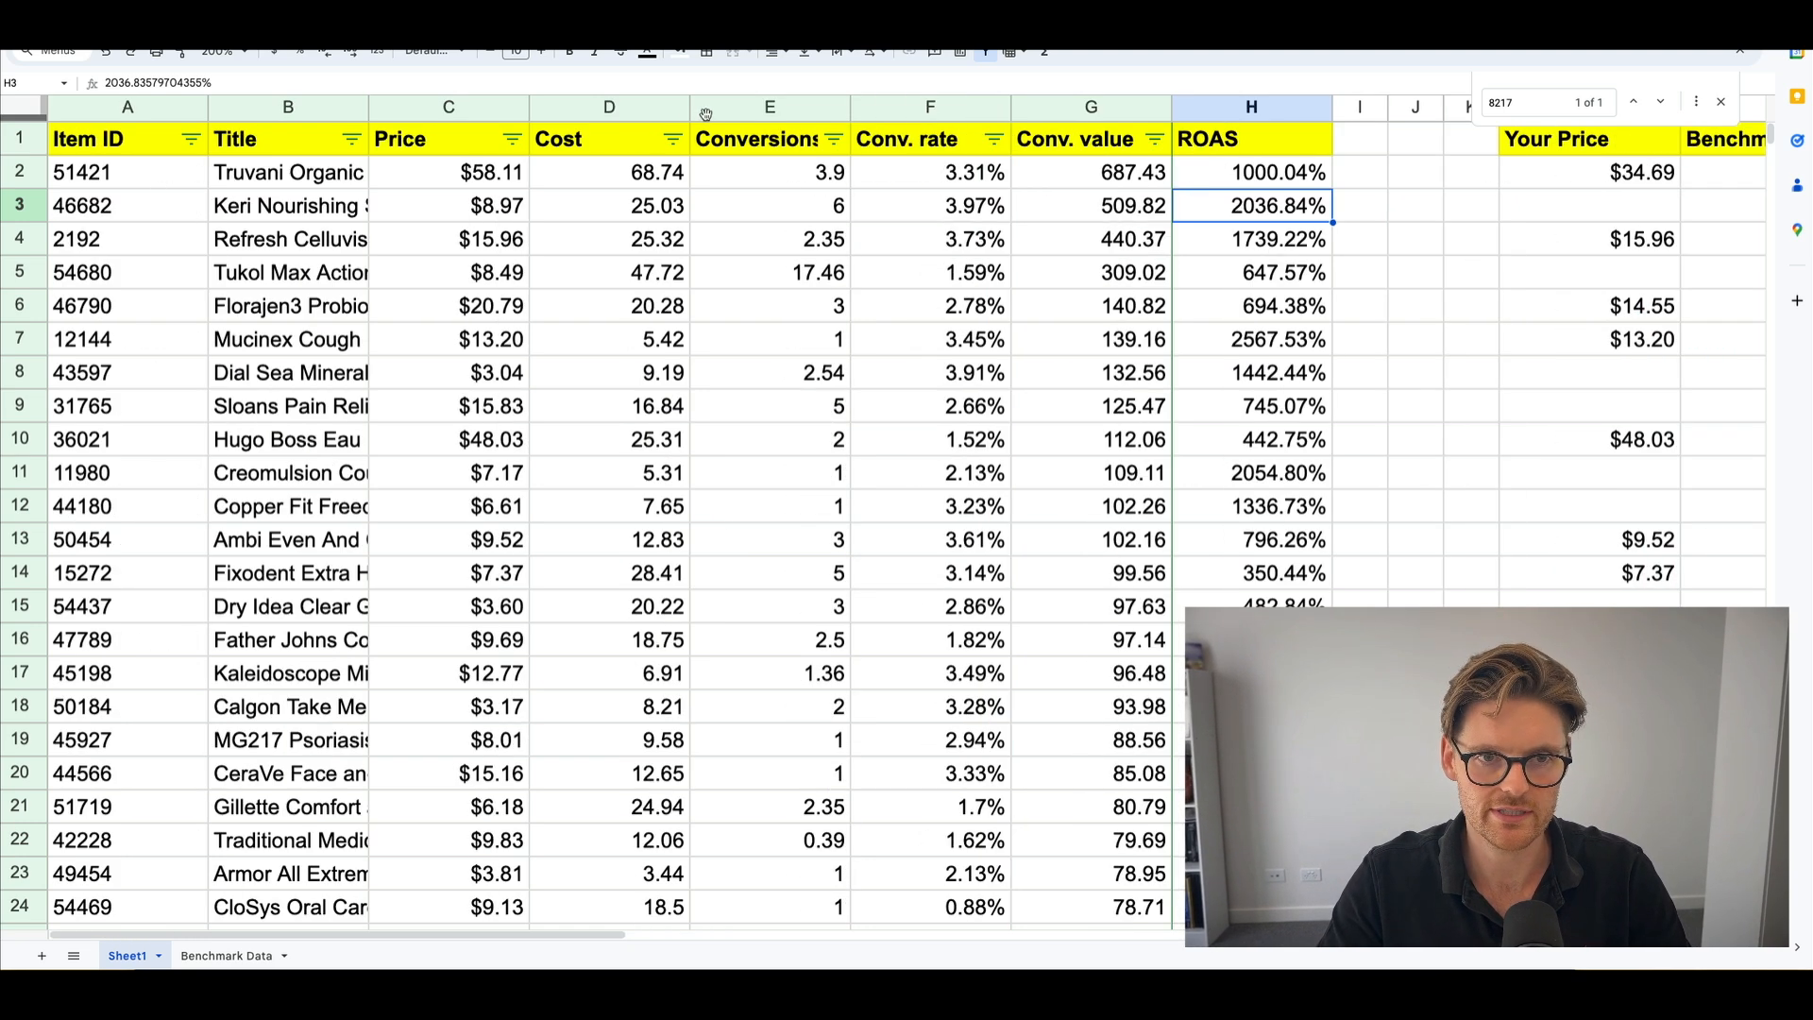
# Sort the products by Cost from Z to A and format the Cost column as currency.
pyautogui.click(668, 142)
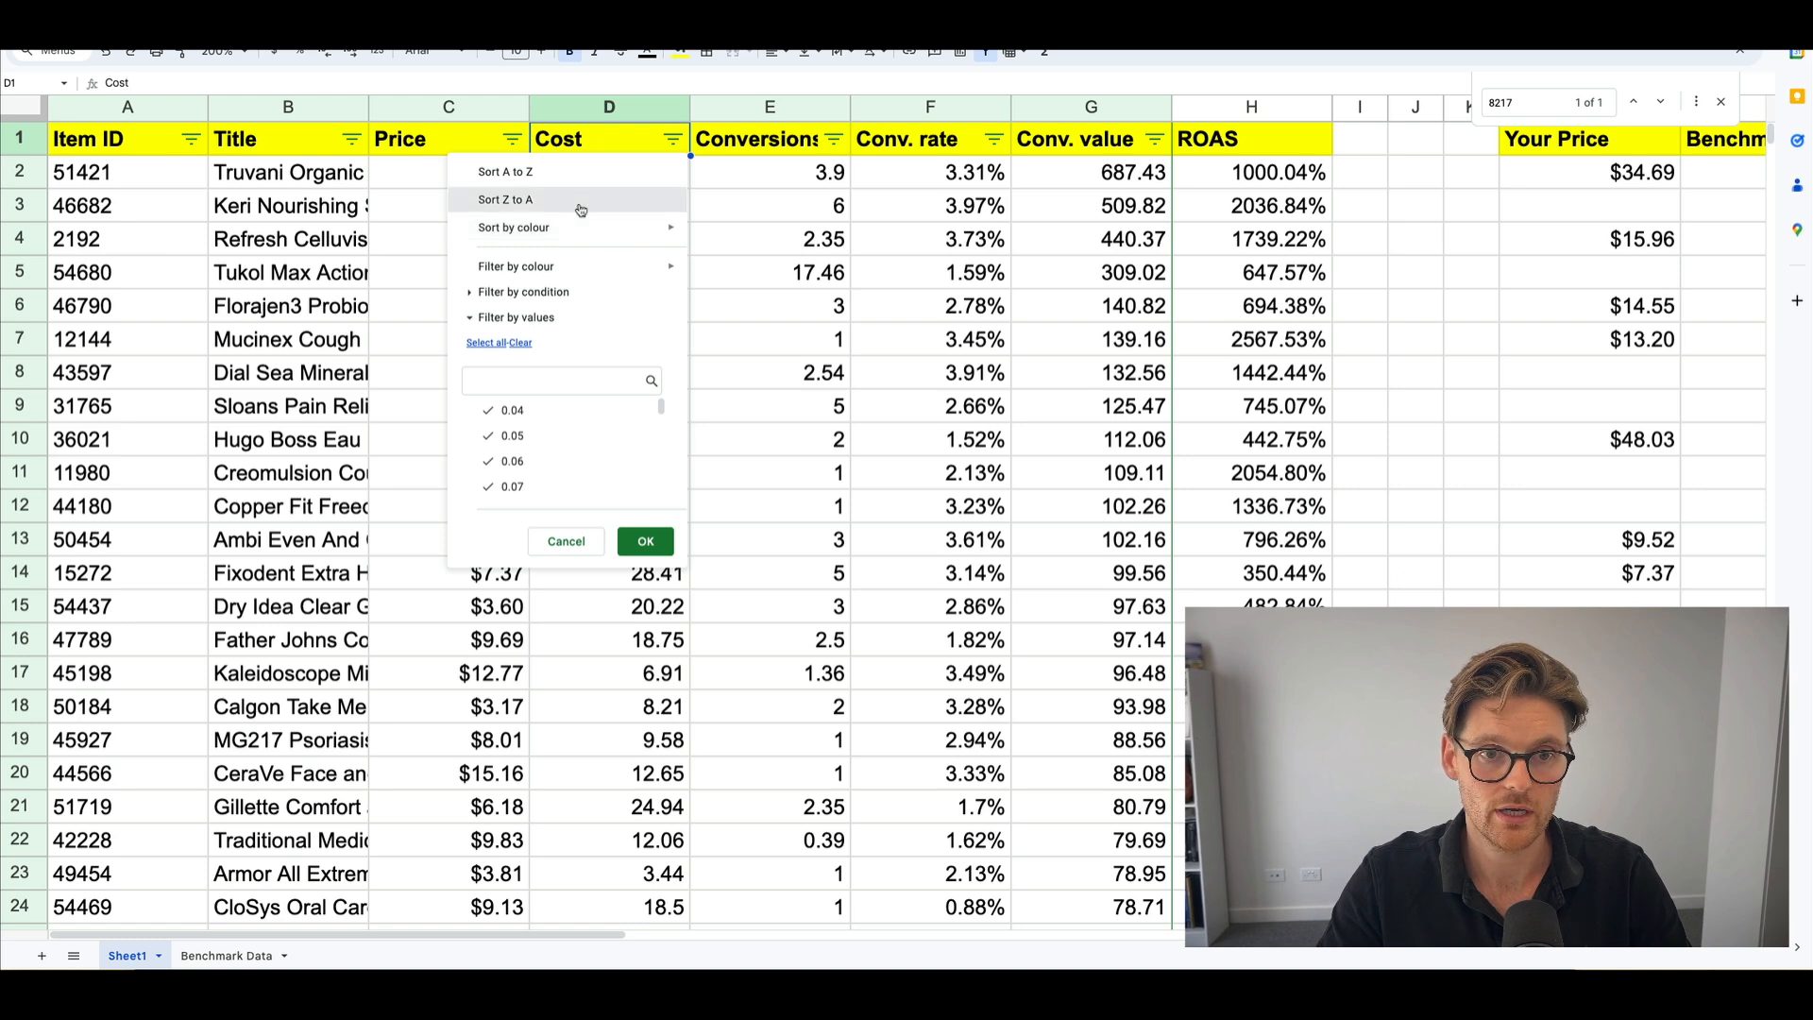
pyautogui.click(509, 202)
pyautogui.click(634, 106)
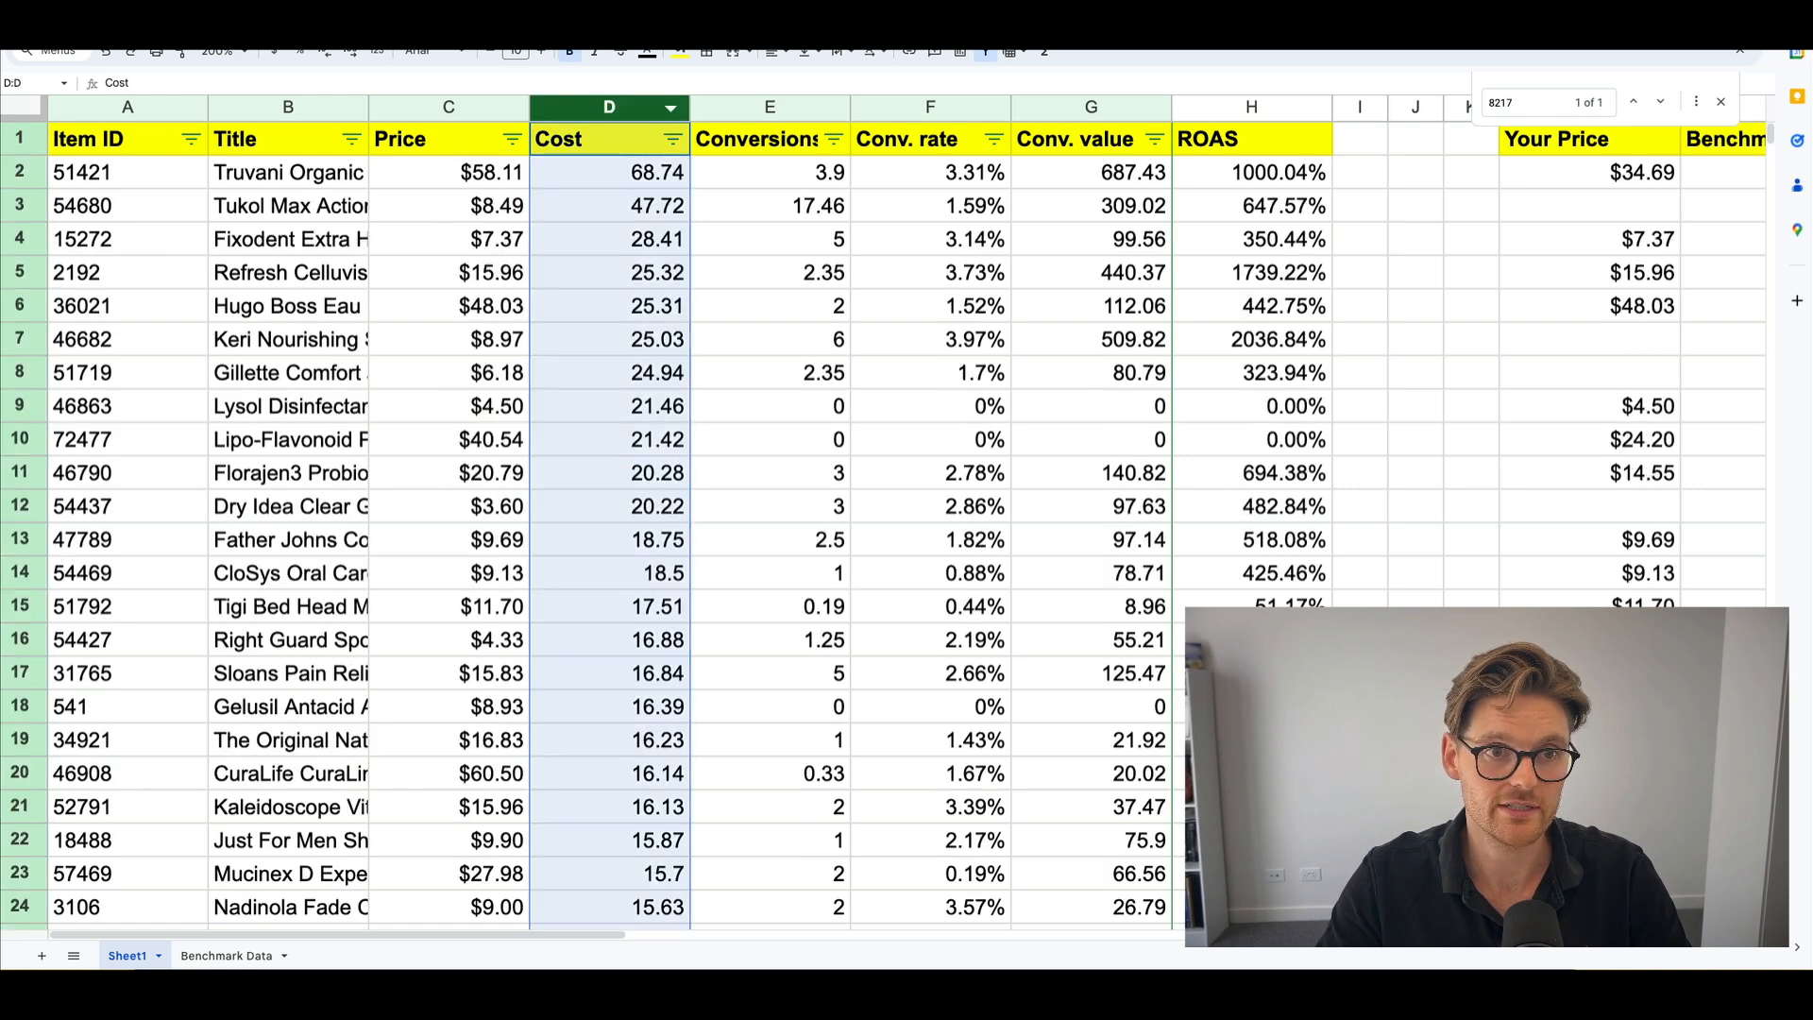
pyautogui.click(274, 50)
# Check the price differences of the highest-cost products, and sort the table by Conversions from Z to A.
pyautogui.hscroll(6, 381, 191)
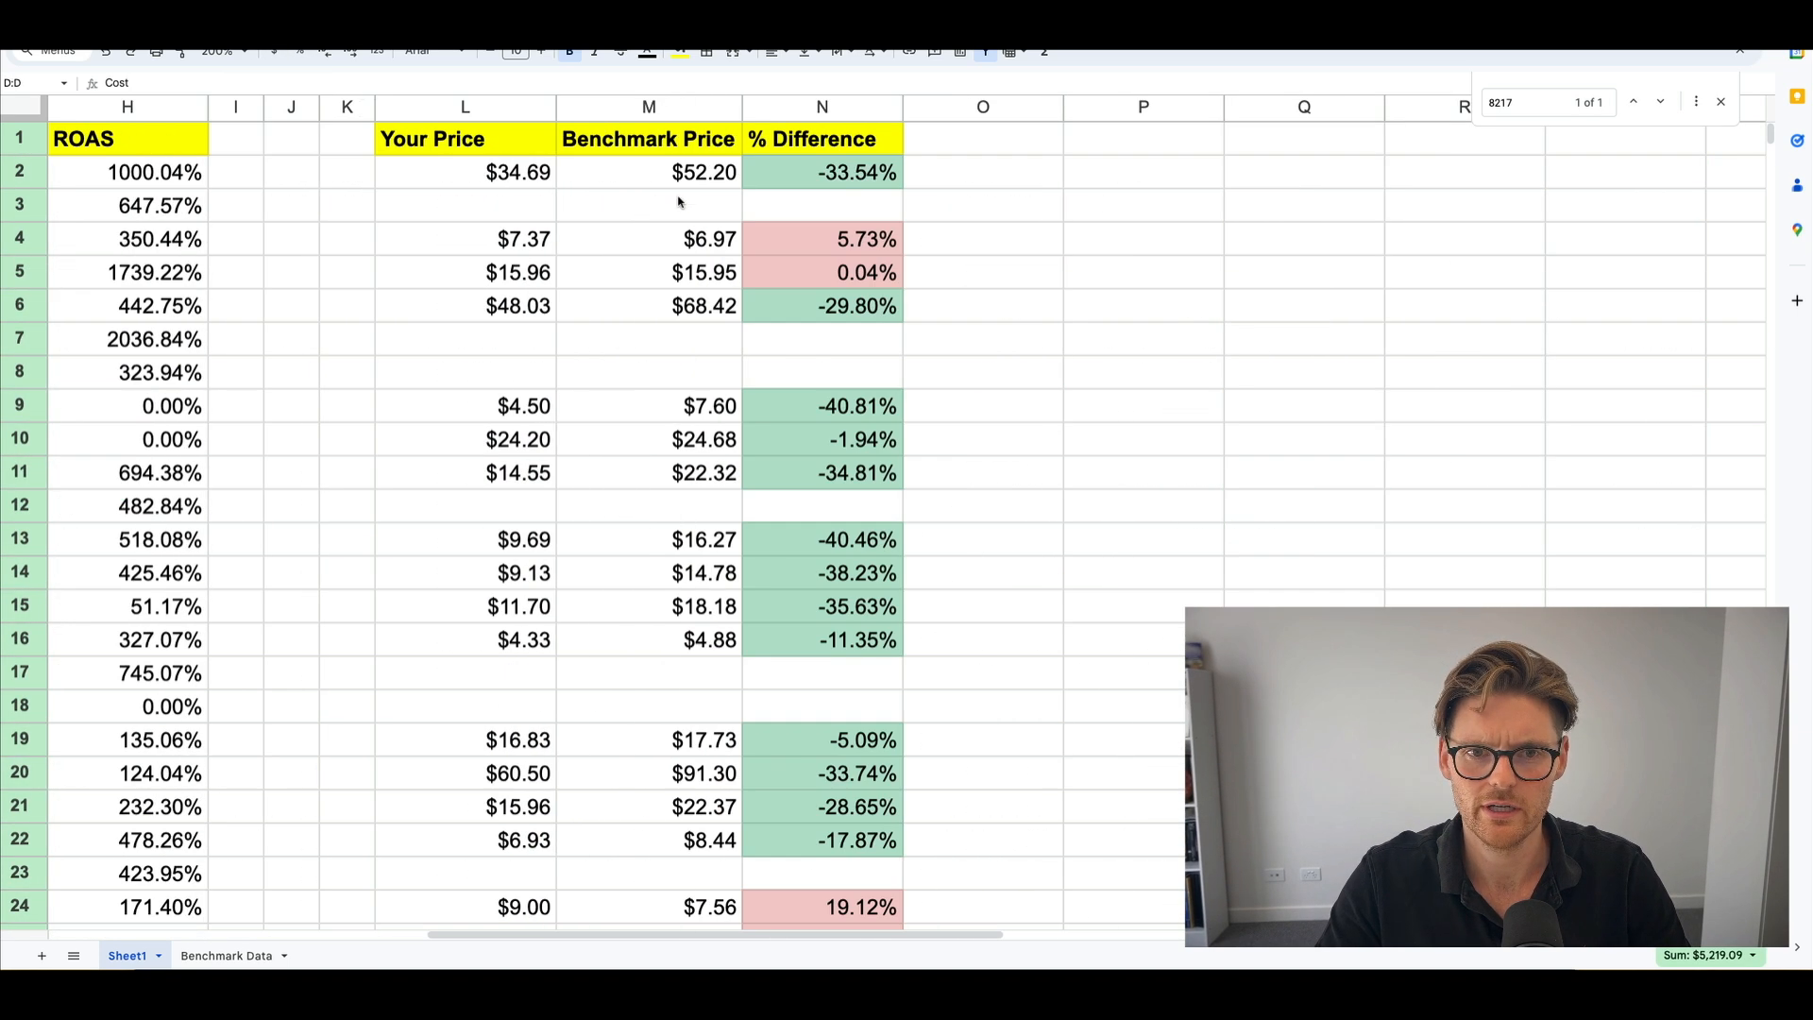
pyautogui.click(818, 178)
pyautogui.hscroll(-6, 368, 267)
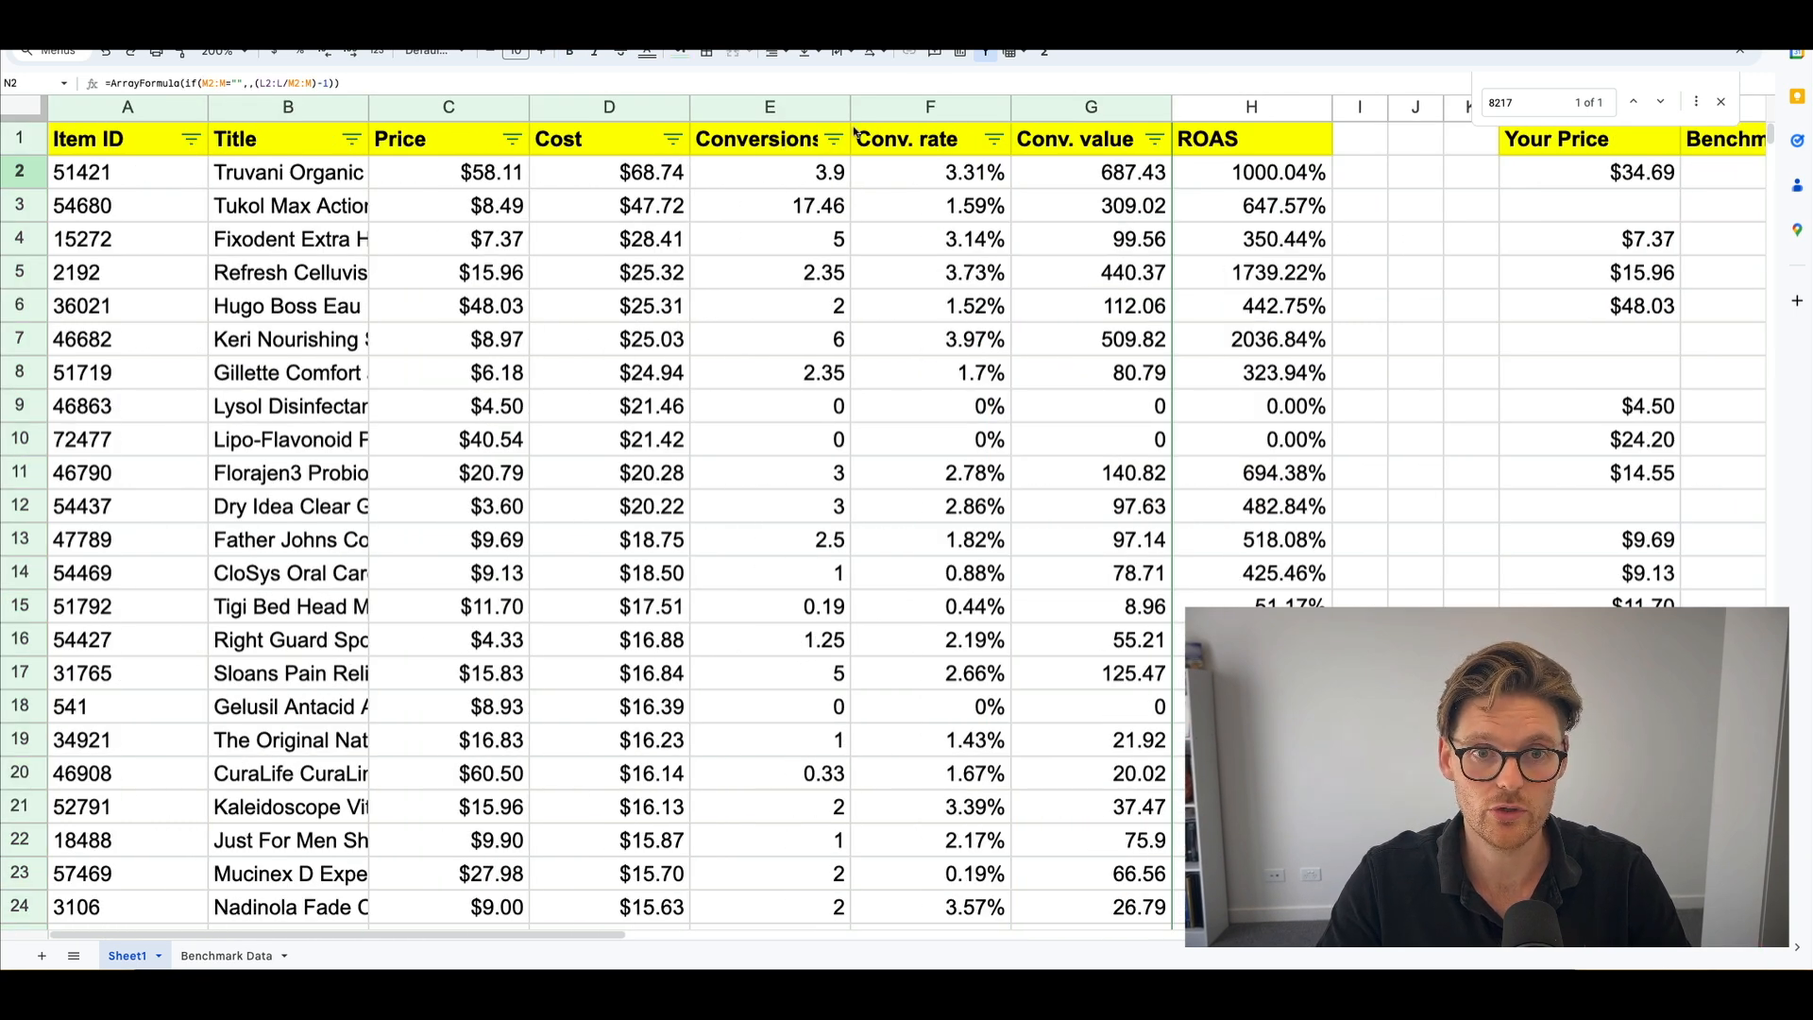
pyautogui.click(834, 139)
pyautogui.click(680, 205)
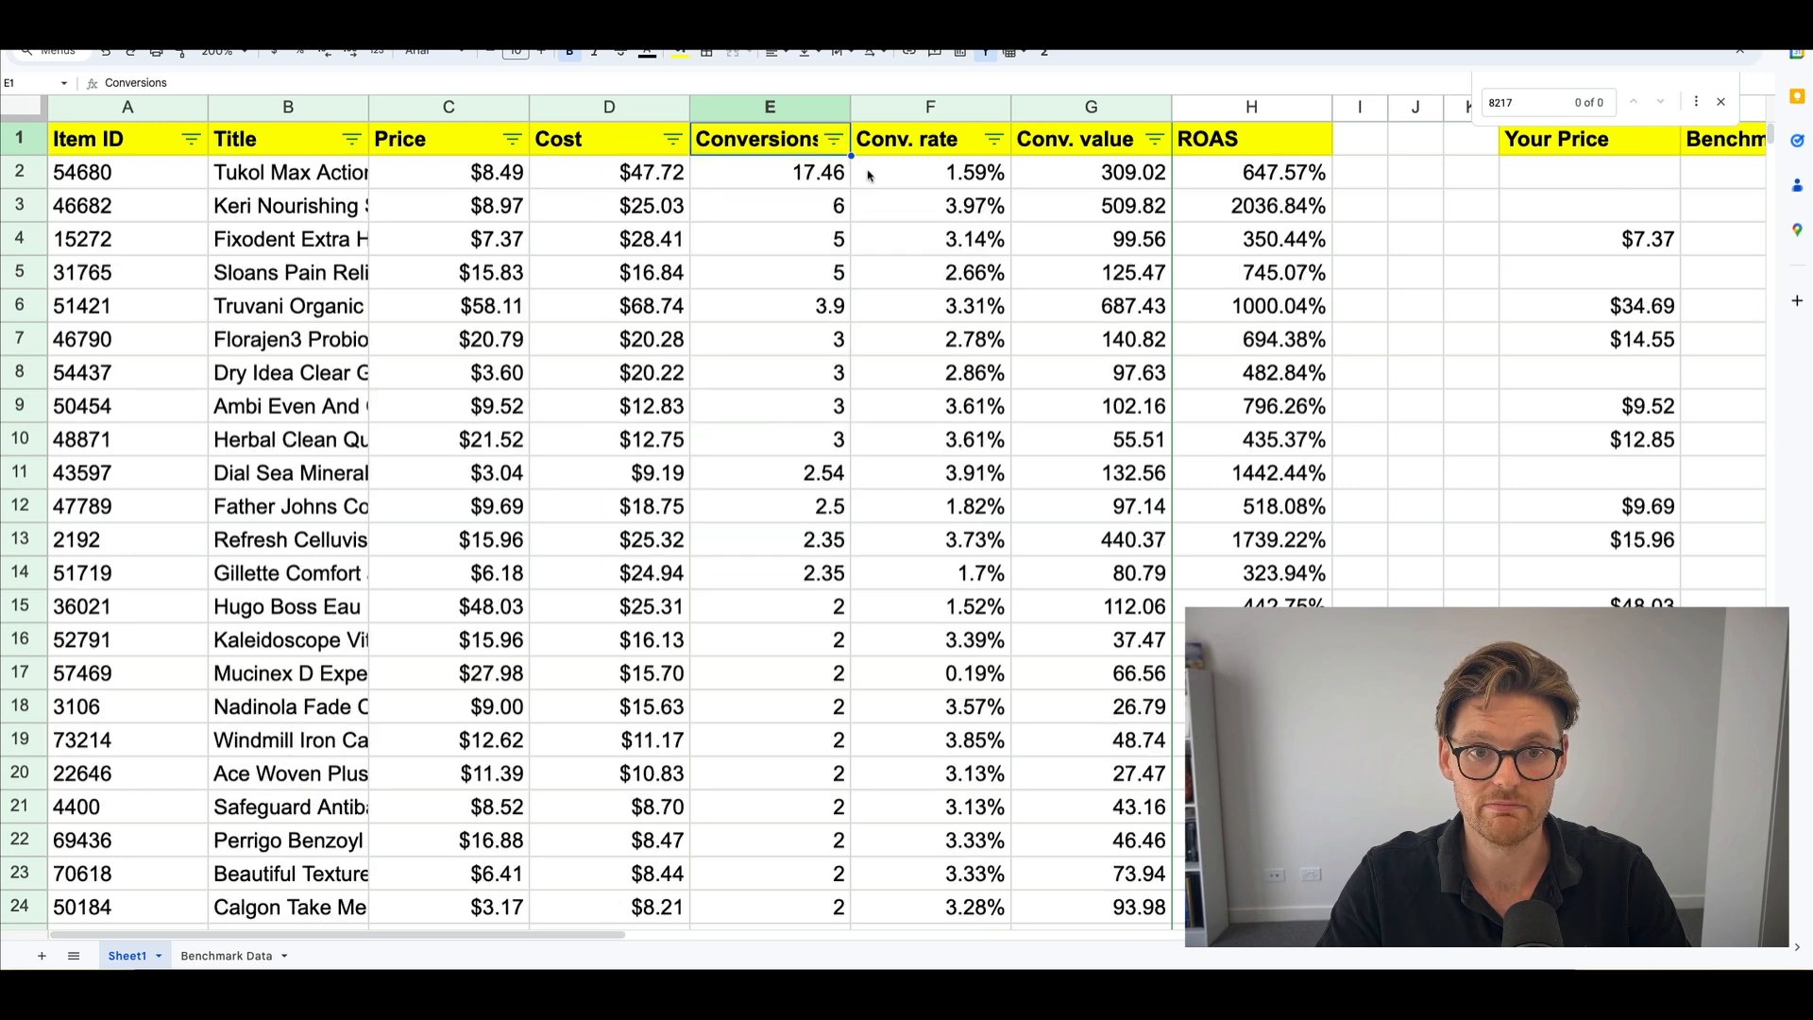
# Examine the top converting products, comparing row 4's conversions and ROAS with its own price, benchmark price and percentage difference.
pyautogui.click(824, 176)
pyautogui.hscroll(3, 774, 189)
pyautogui.hscroll(-3, 718, 203)
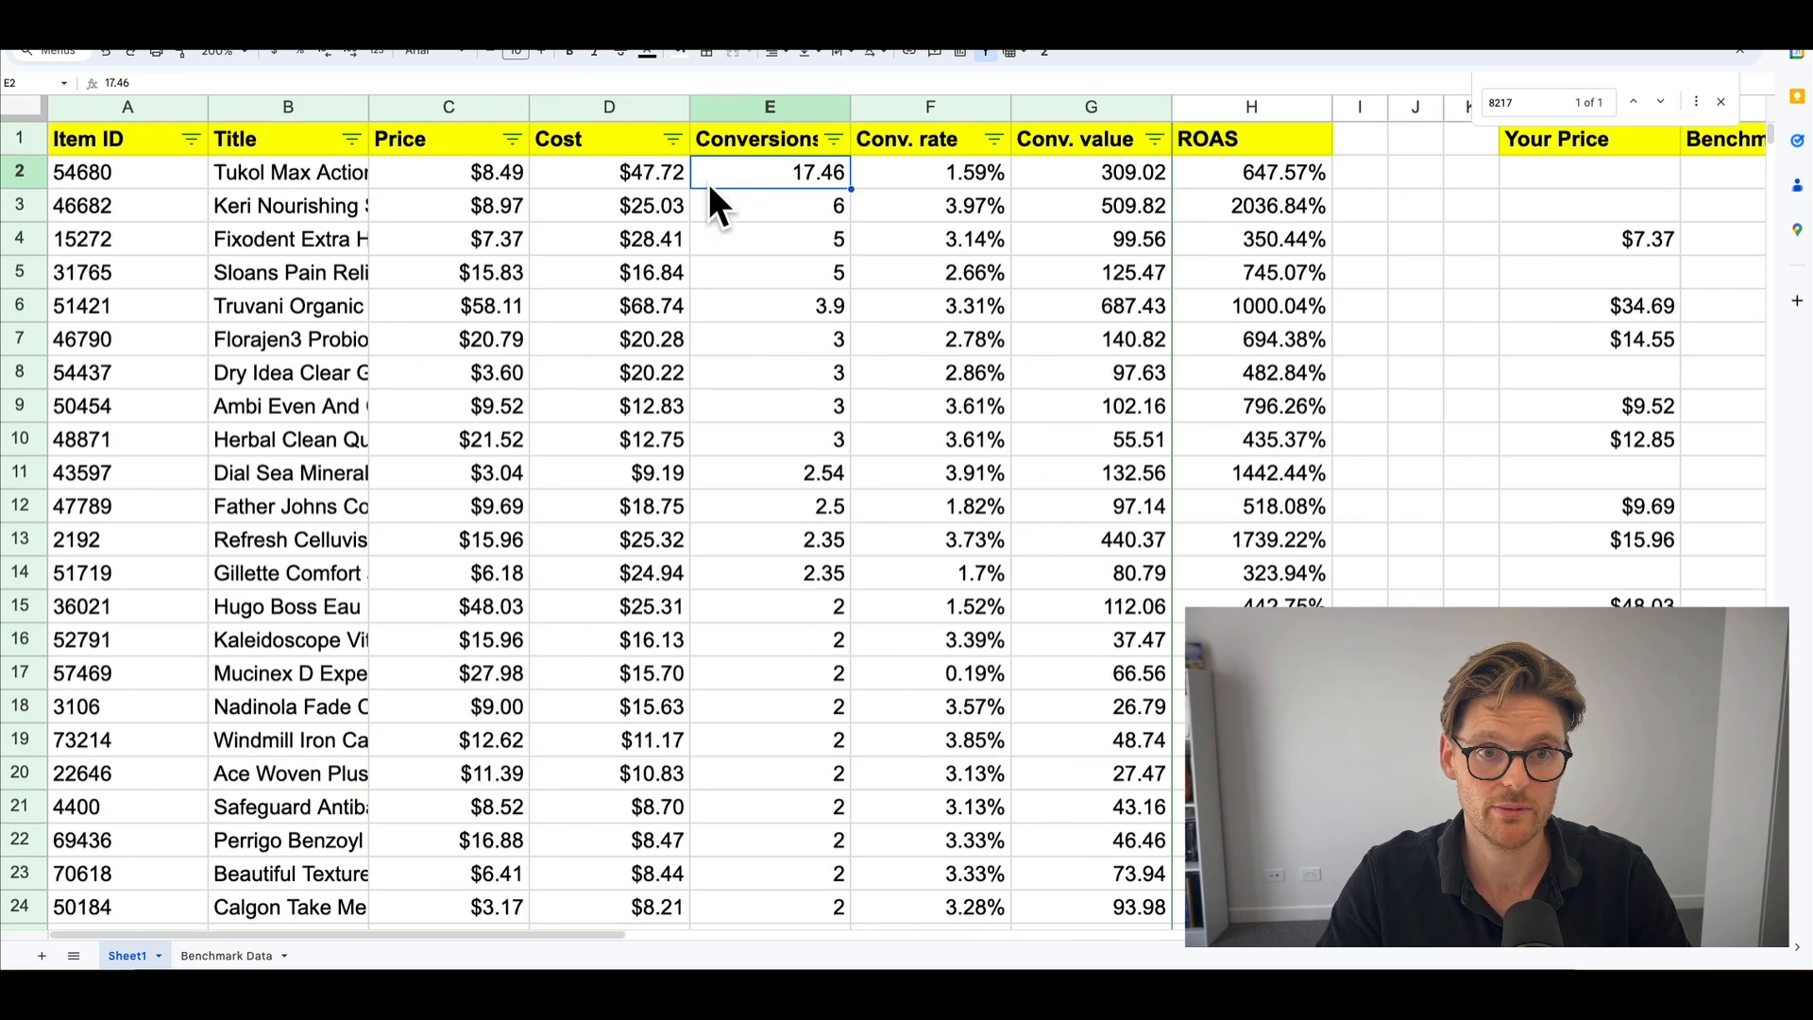
pyautogui.hscroll(2, 1299, 341)
pyautogui.moveTo(1600, 257); pyautogui.dragTo(389, 253)
pyautogui.hscroll(-2, 588, 258)
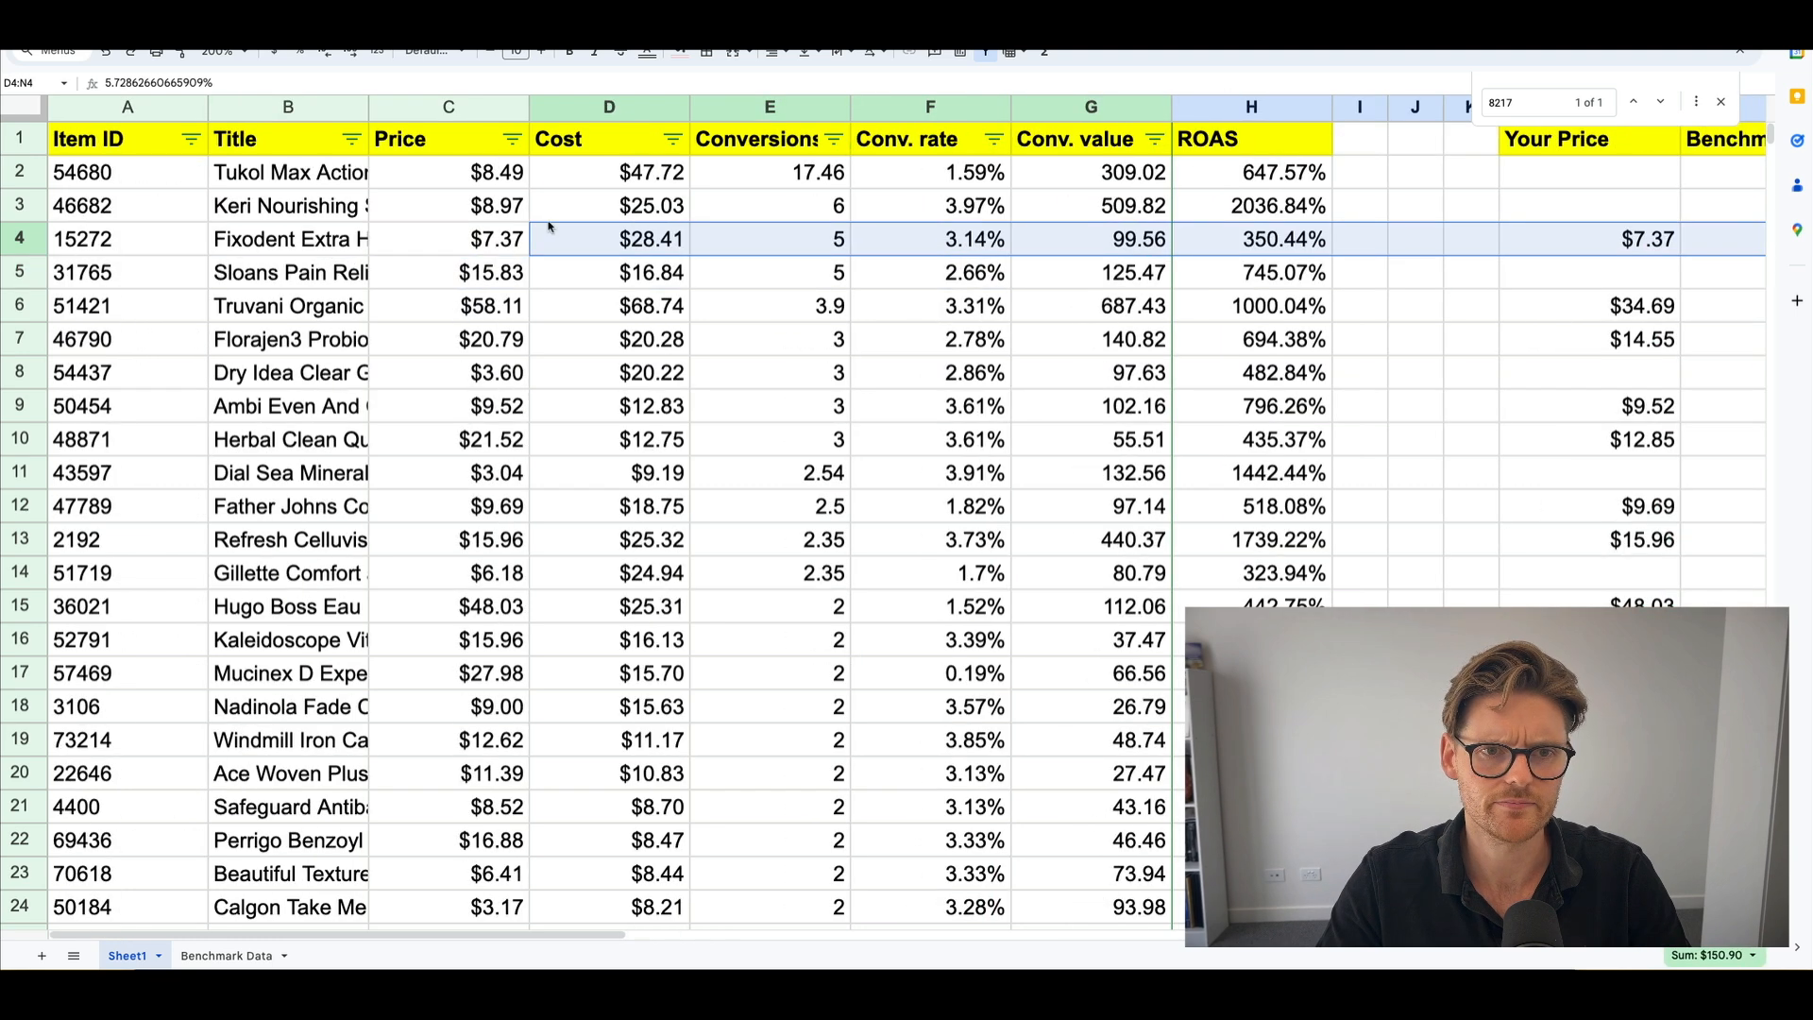
pyautogui.click(798, 253)
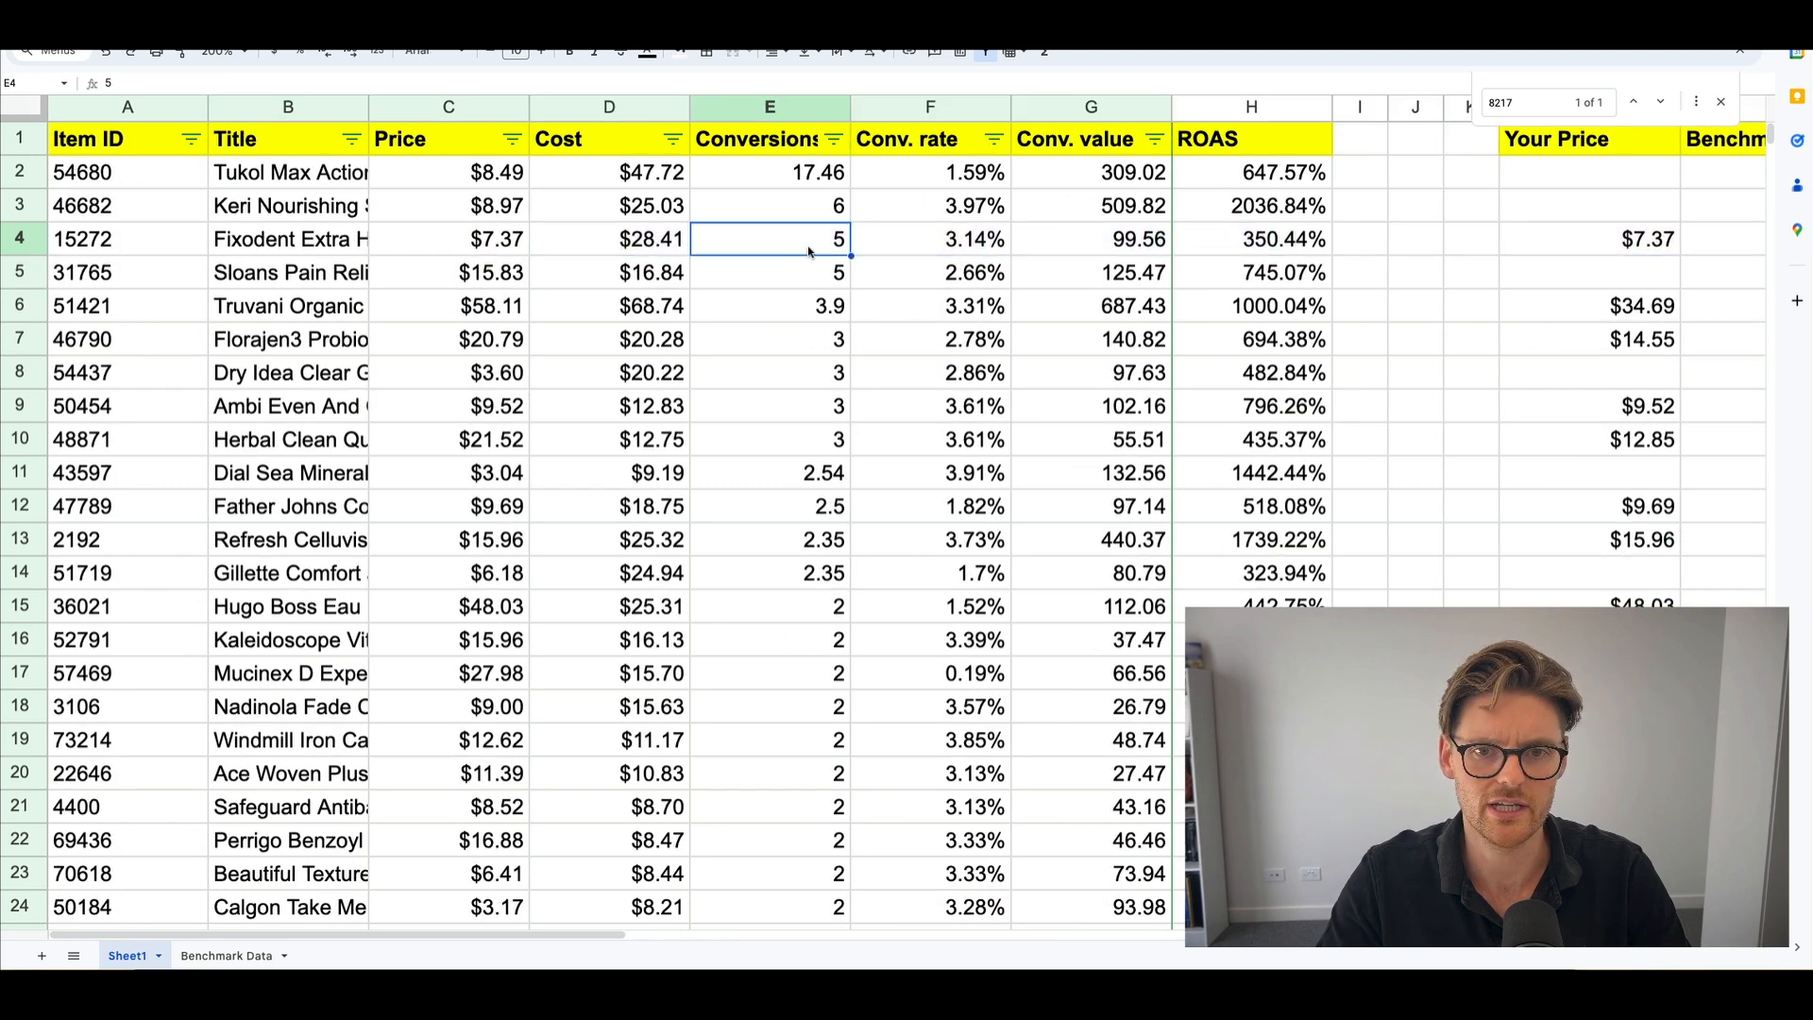
pyautogui.hscroll(2, 809, 250)
pyautogui.click(912, 241)
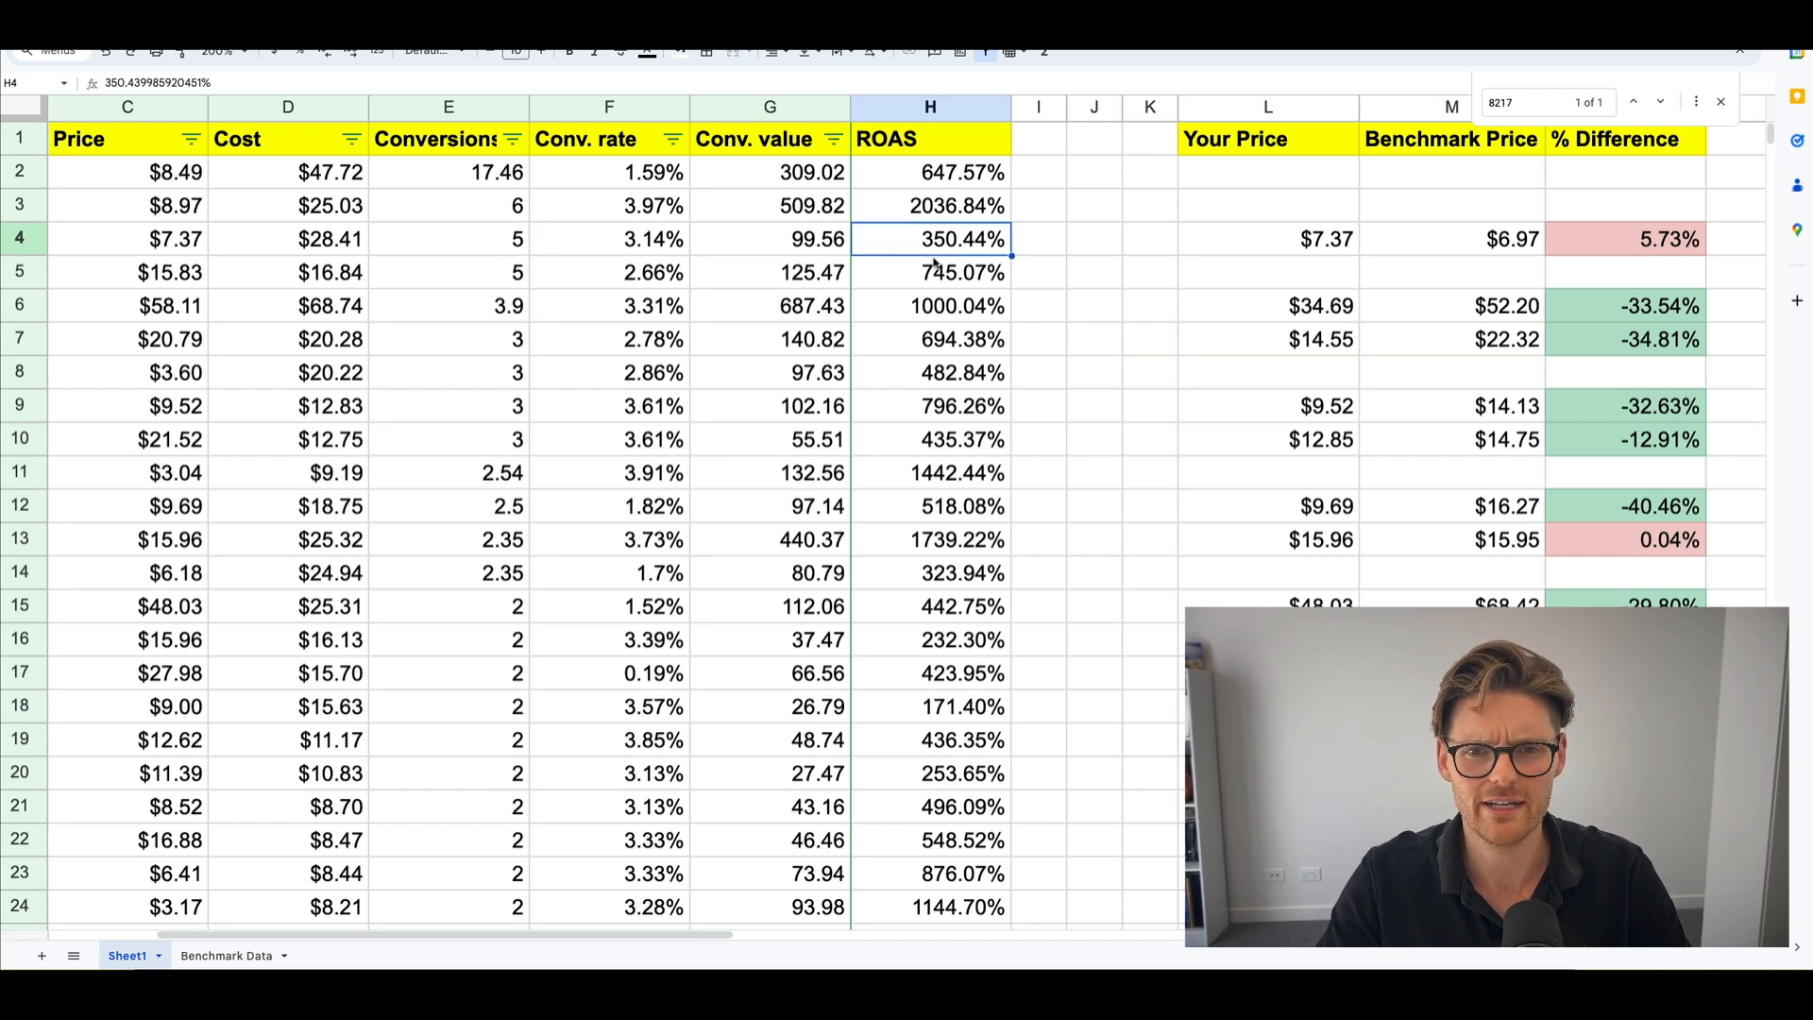
pyautogui.moveTo(1634, 247); pyautogui.dragTo(1371, 262)
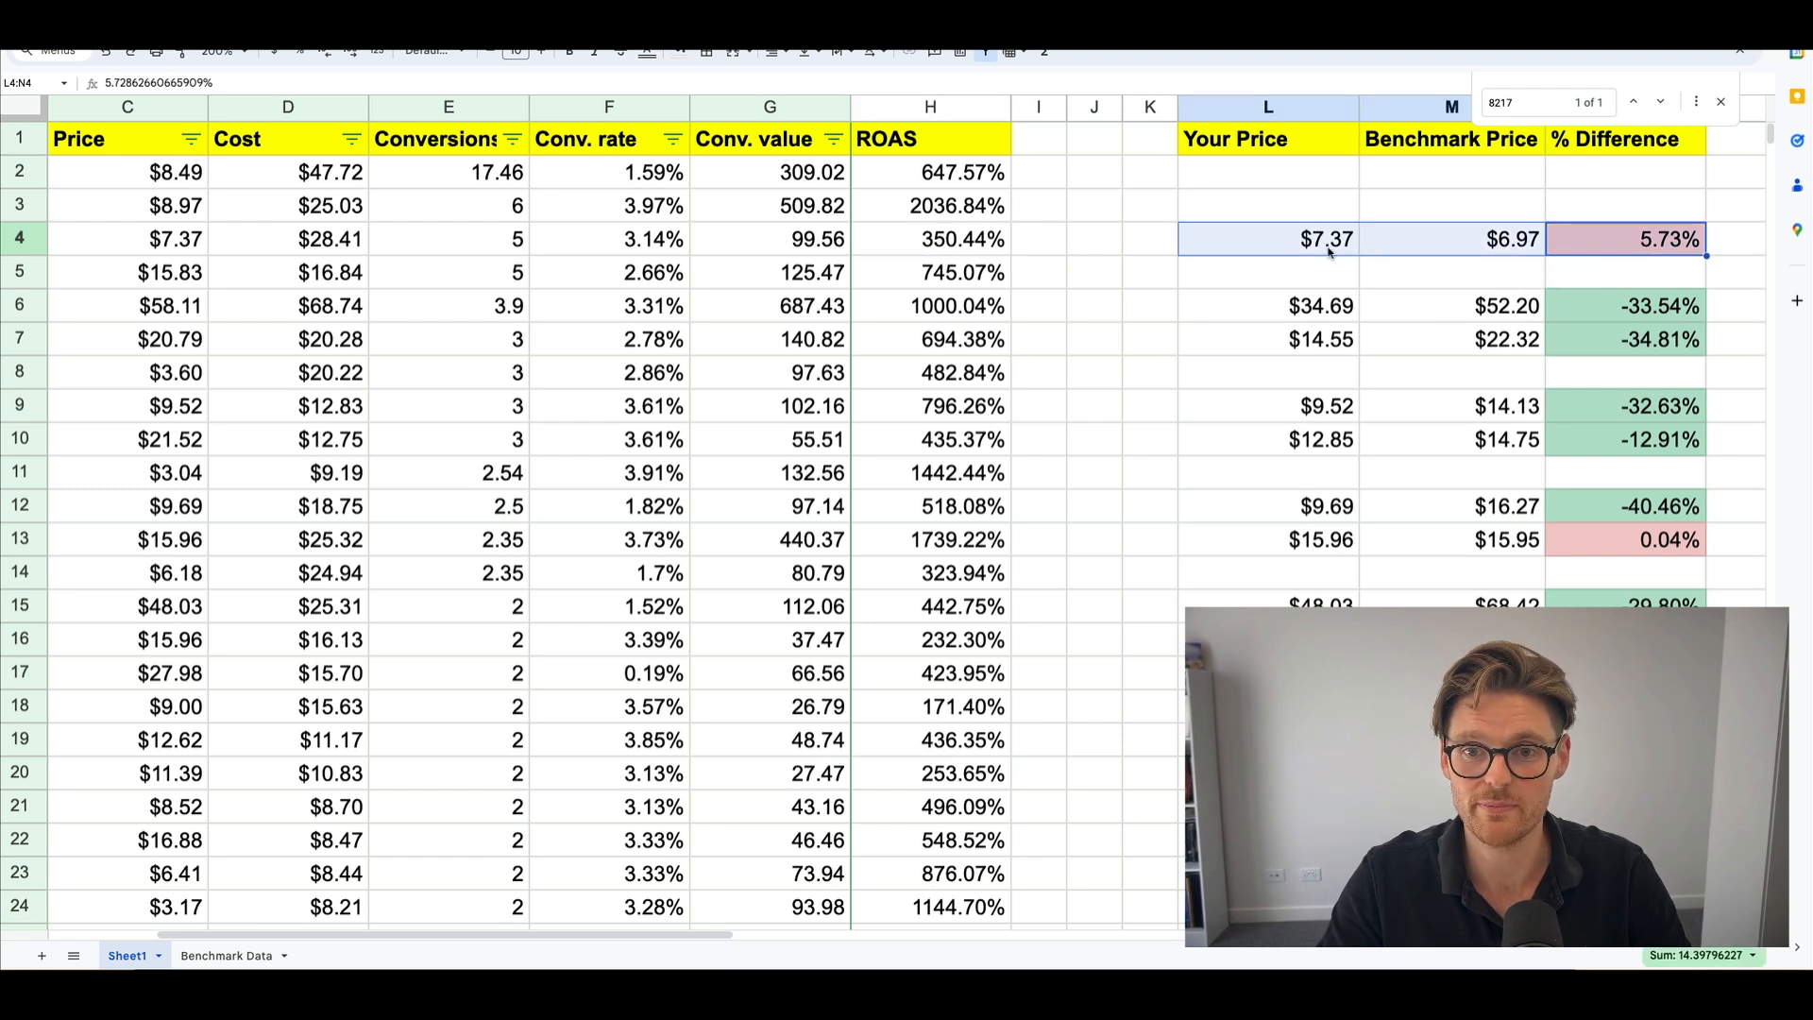
# Review the prices, costs and ROAS of the products sorted by conversions alongside their benchmark price differences.
pyautogui.scroll(-12, 1214, 355)
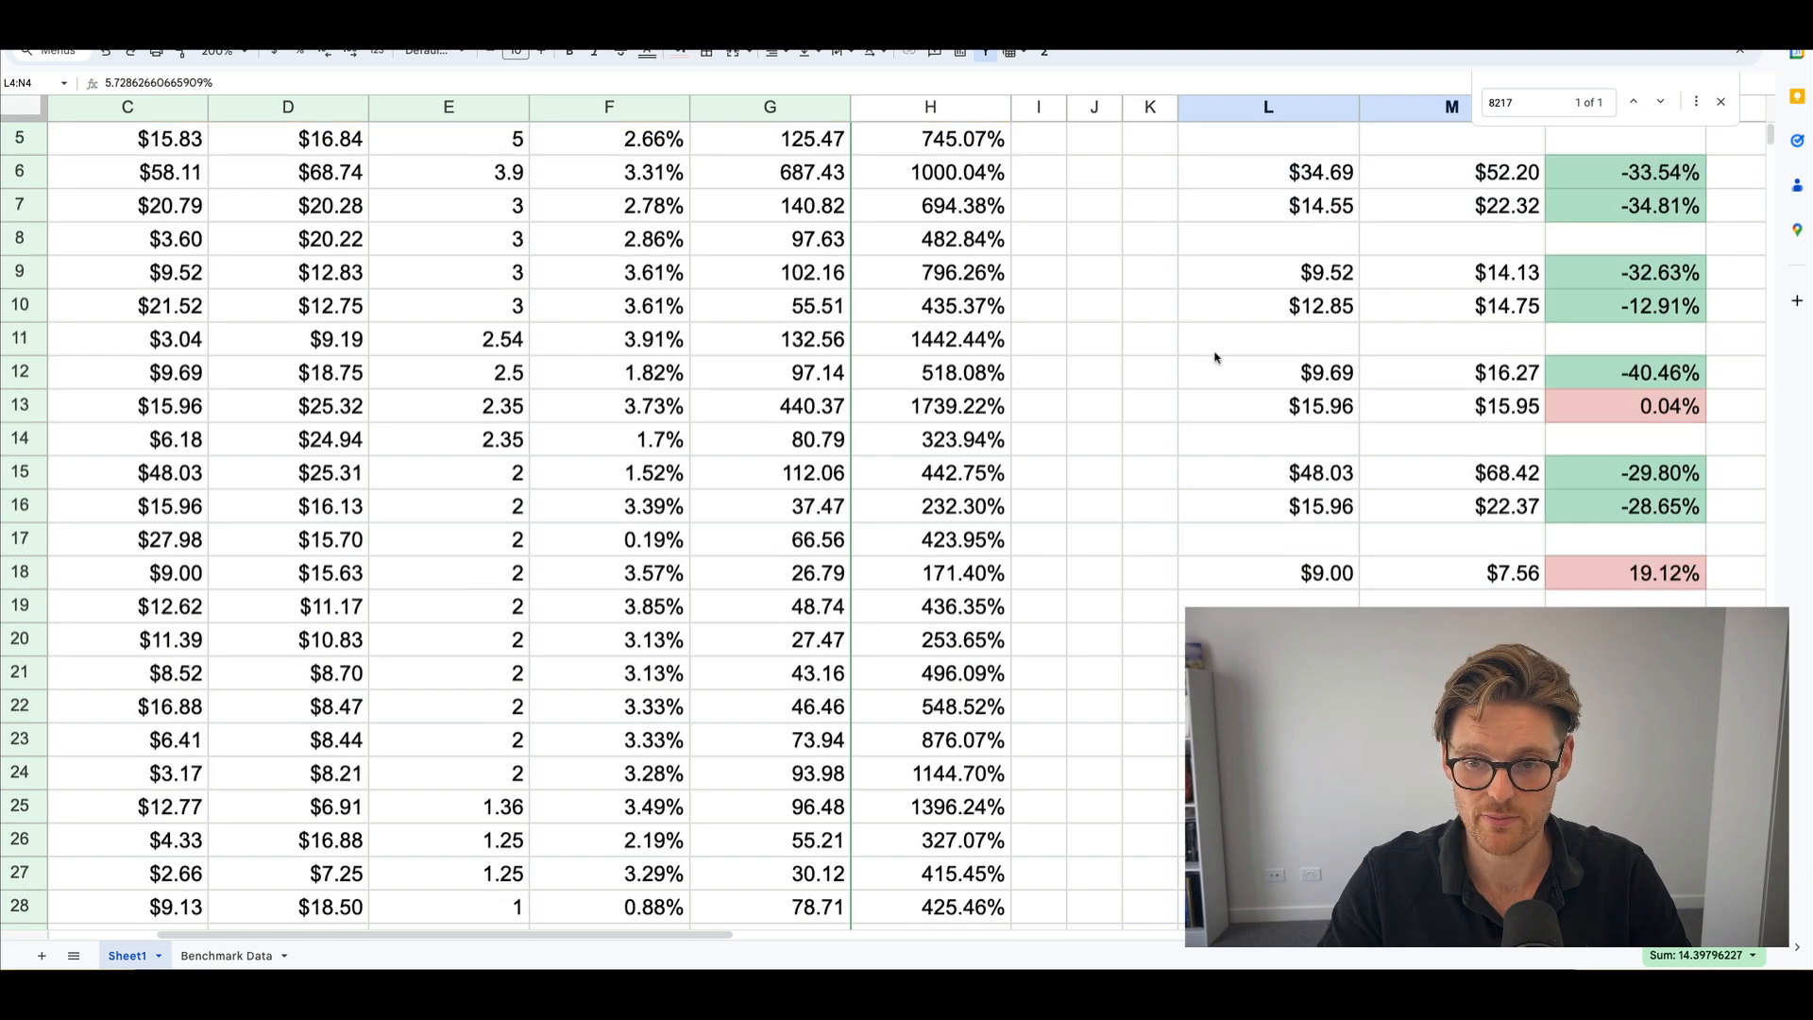
pyautogui.scroll(12, 1215, 357)
pyautogui.hscroll(-3, 1215, 357)
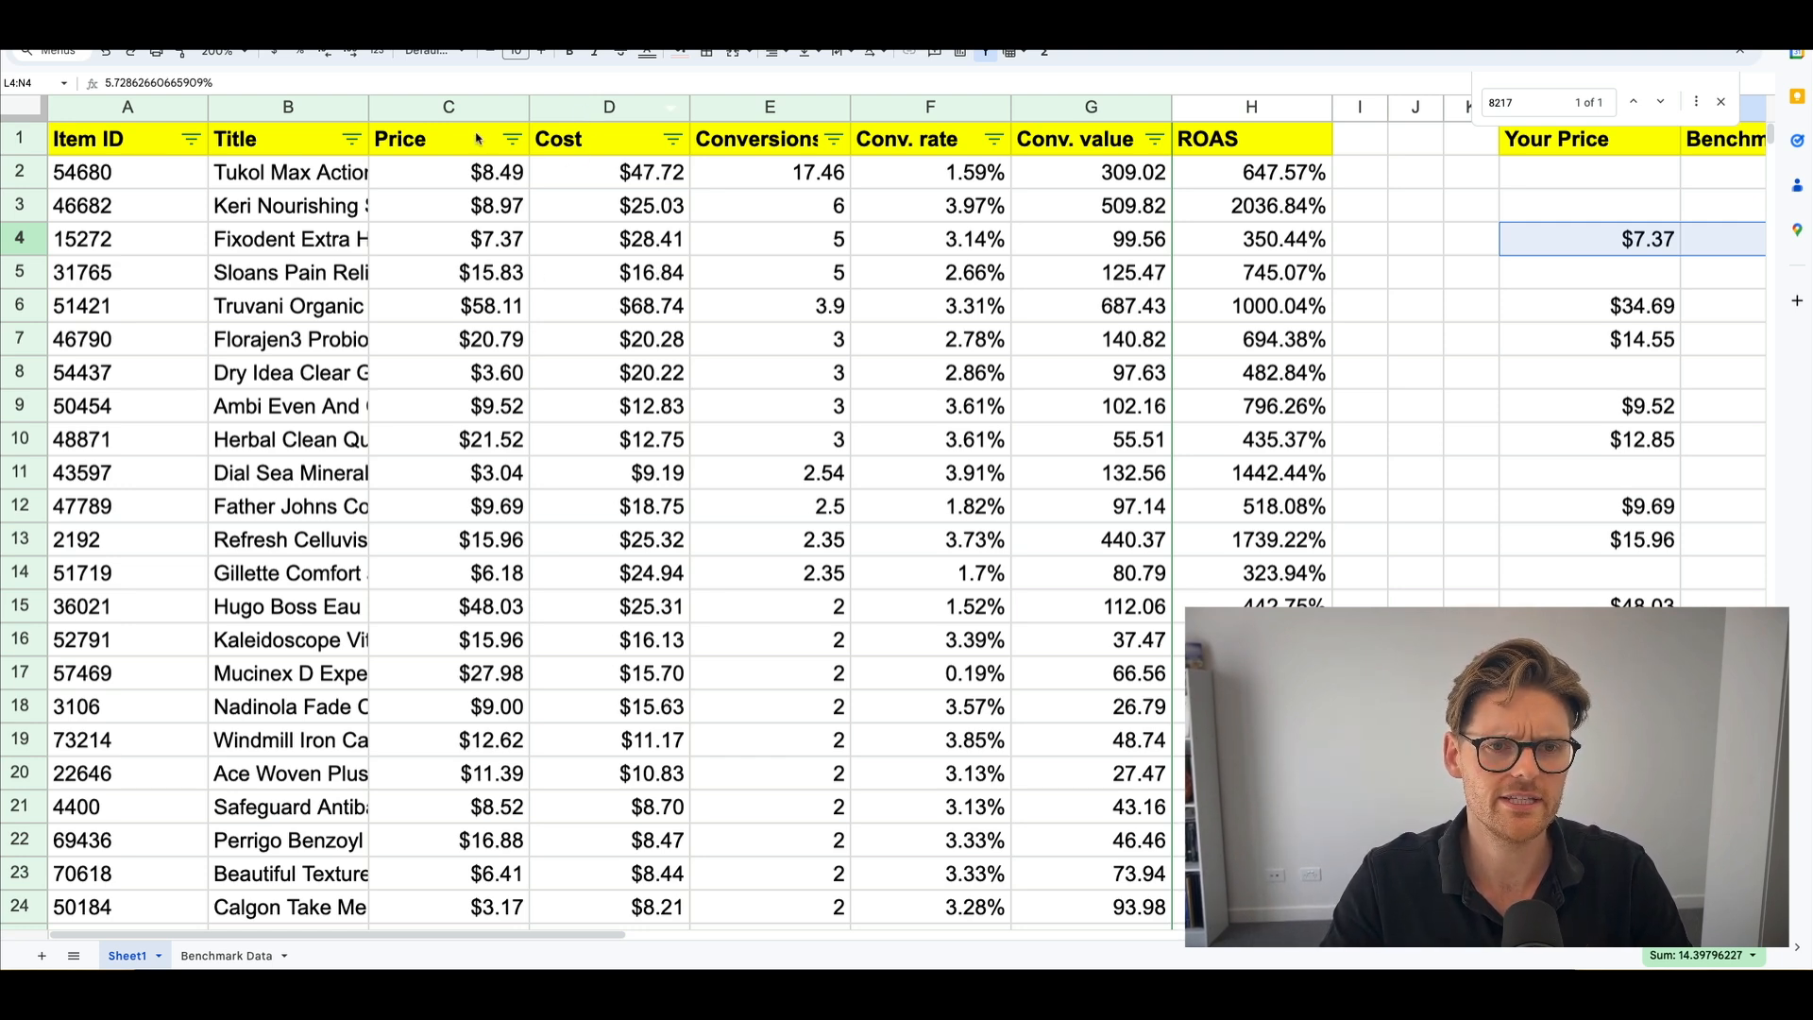
pyautogui.scroll(-1, 566, 266)
pyautogui.scroll(1, 566, 265)
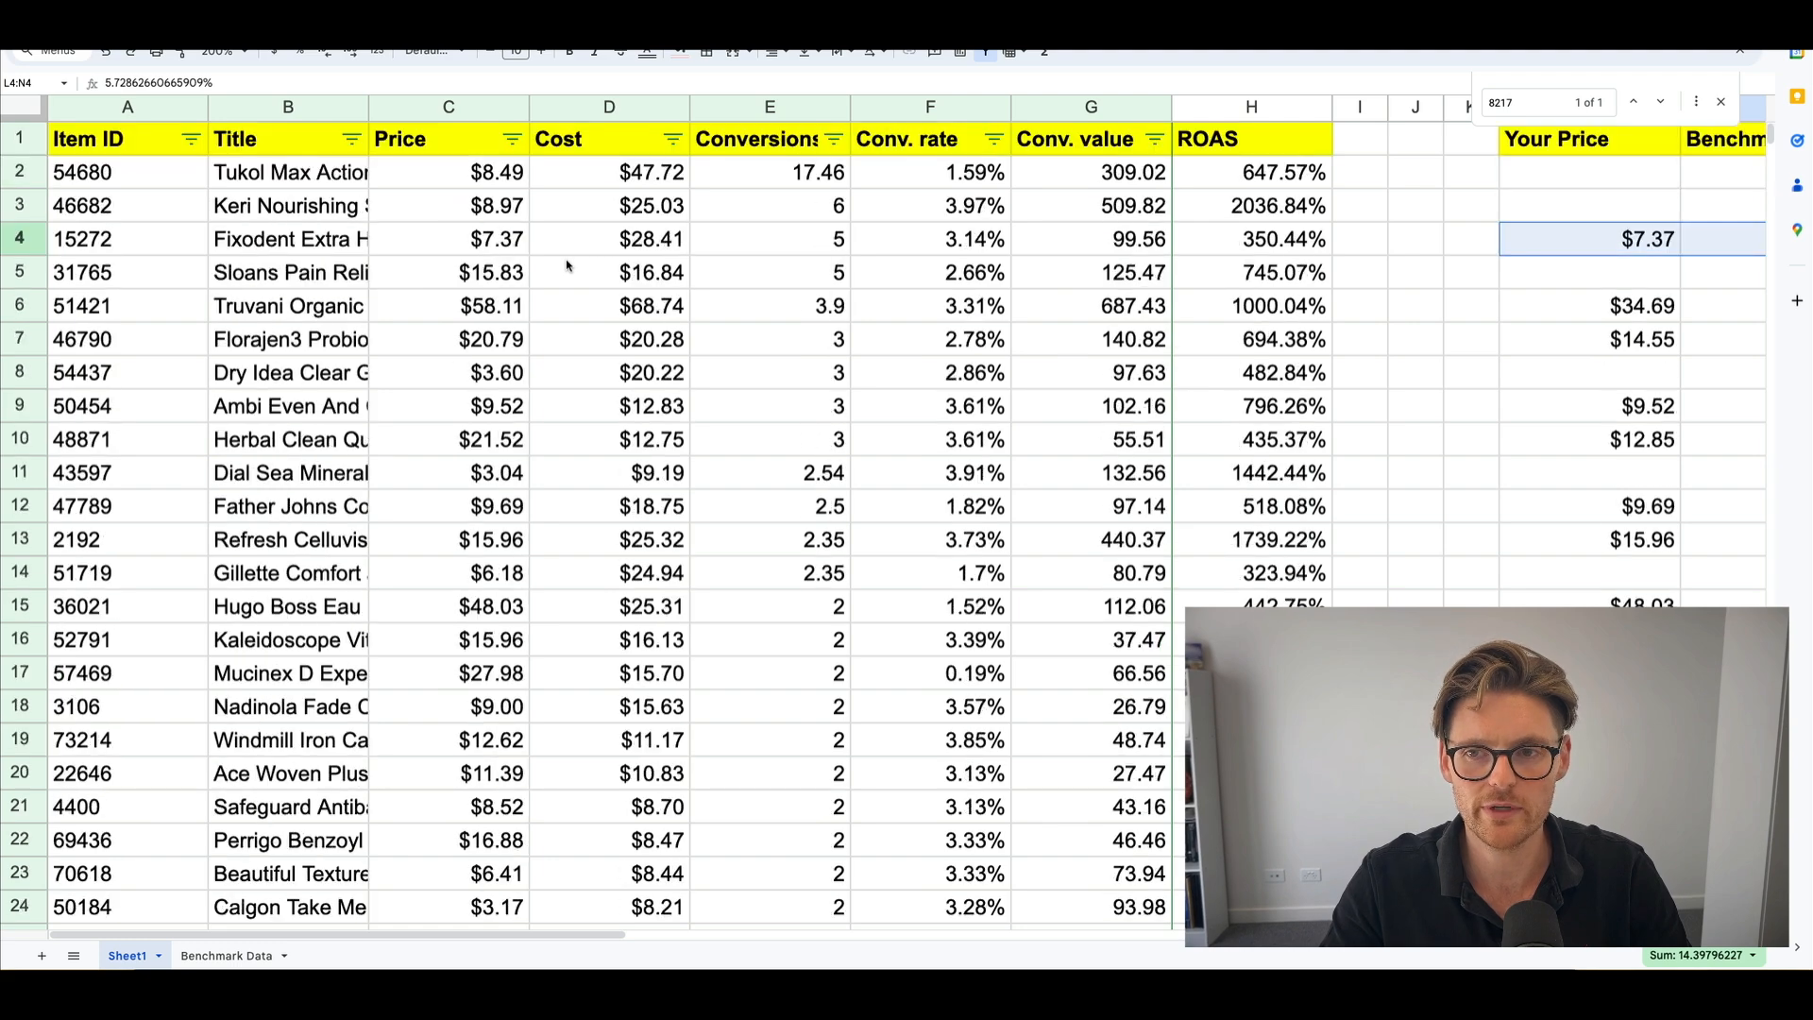
# Close the in-sheet search and return to the first rows of the price comparison columns.
pyautogui.hscroll(2, 566, 265)
pyautogui.click(1720, 102)
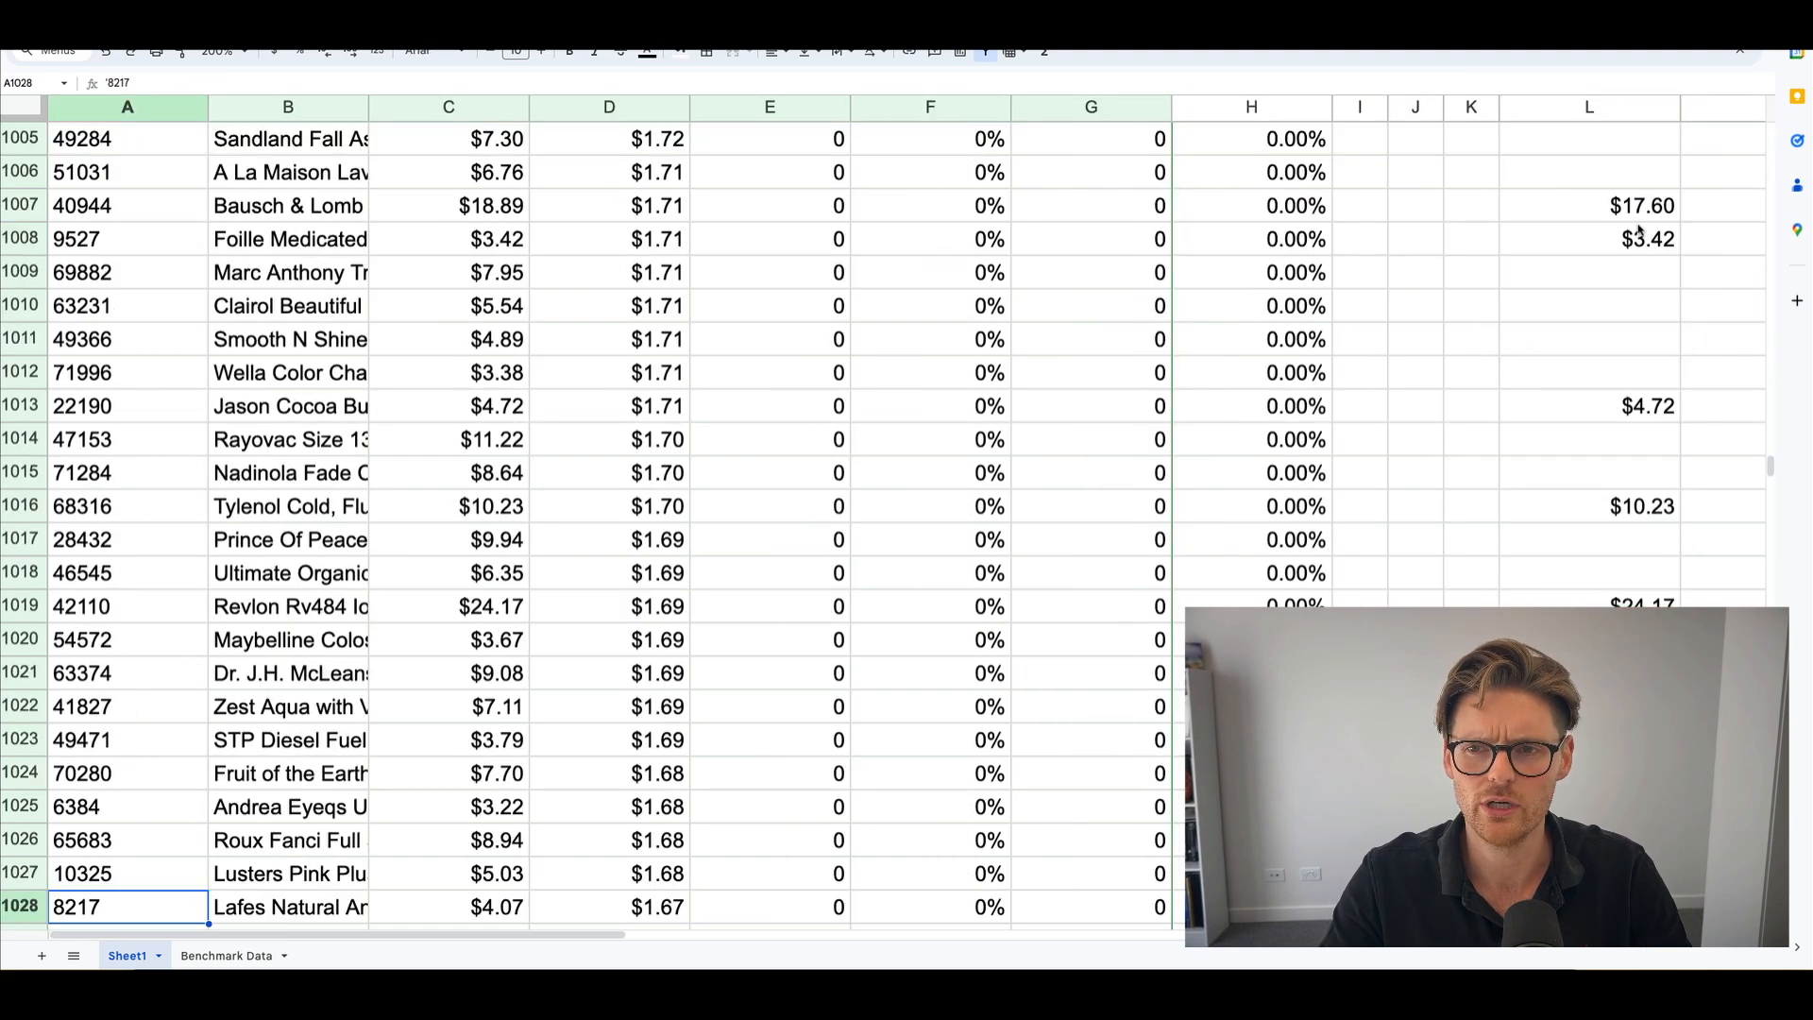
pyautogui.scroll(20, 1431, 288)
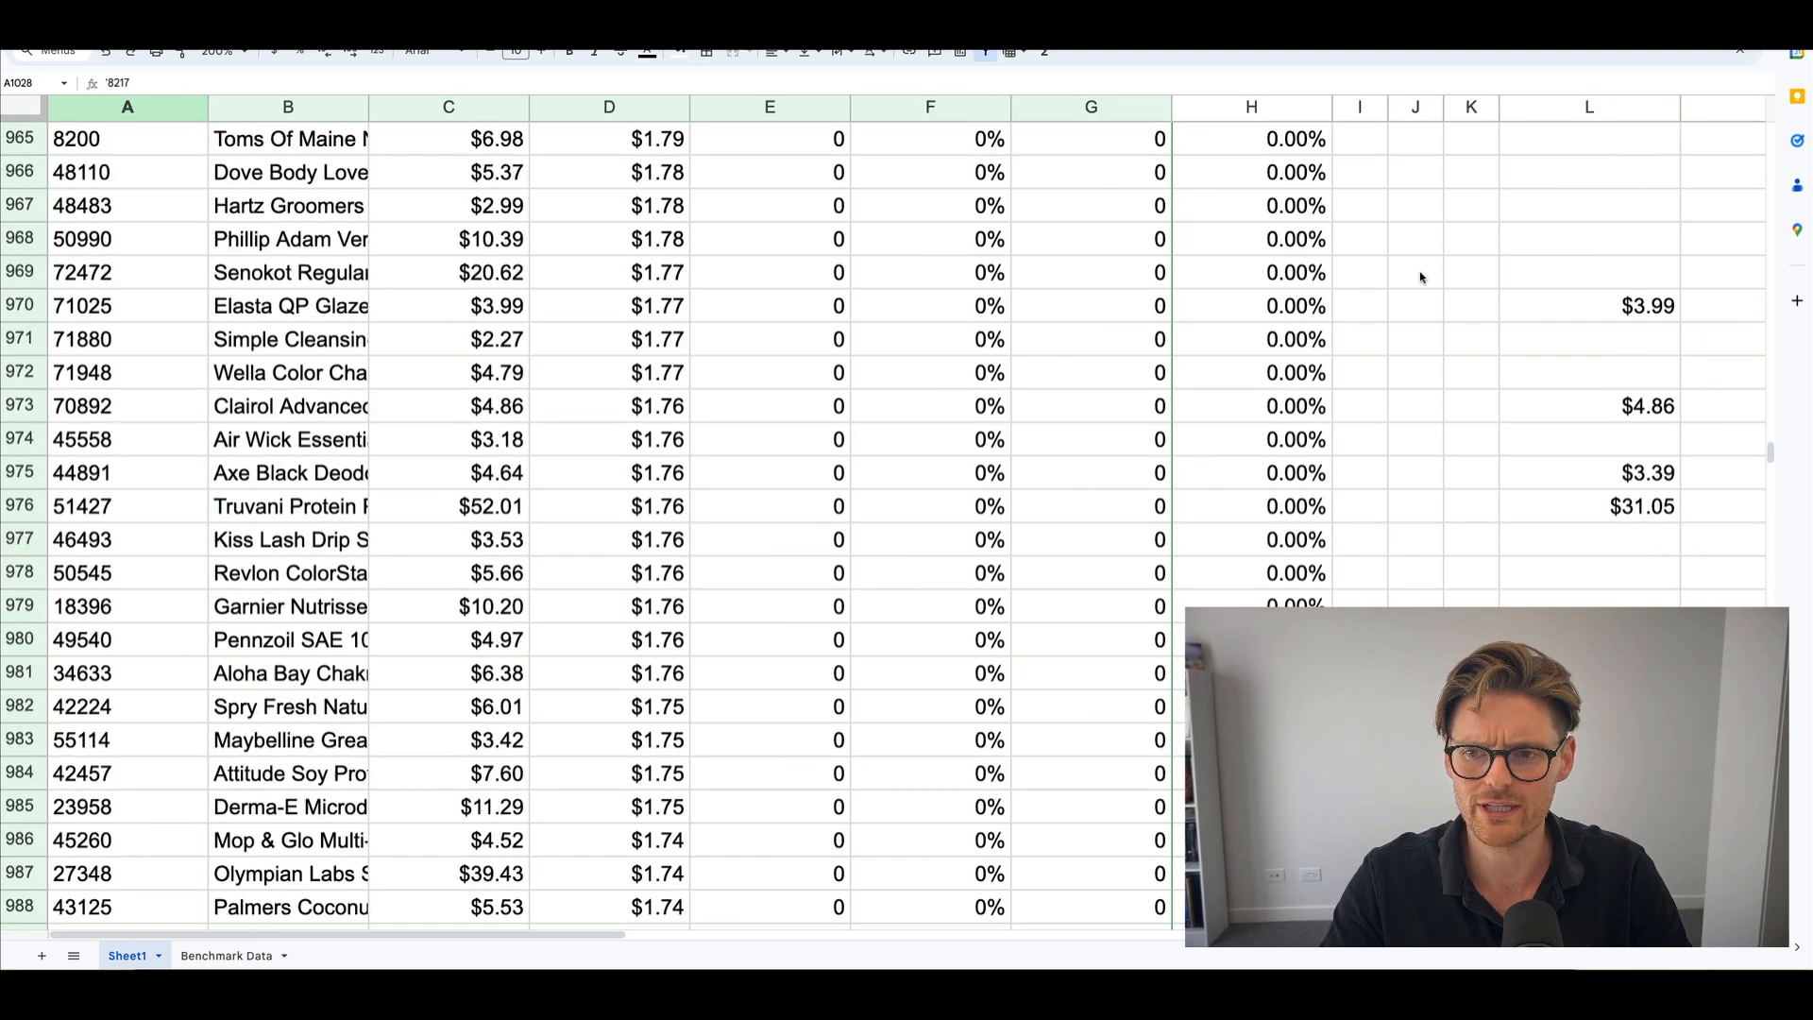
pyautogui.hscroll(3, 1435, 288)
pyautogui.scroll(-7, 1437, 290)
pyautogui.scroll(20, 1439, 293)
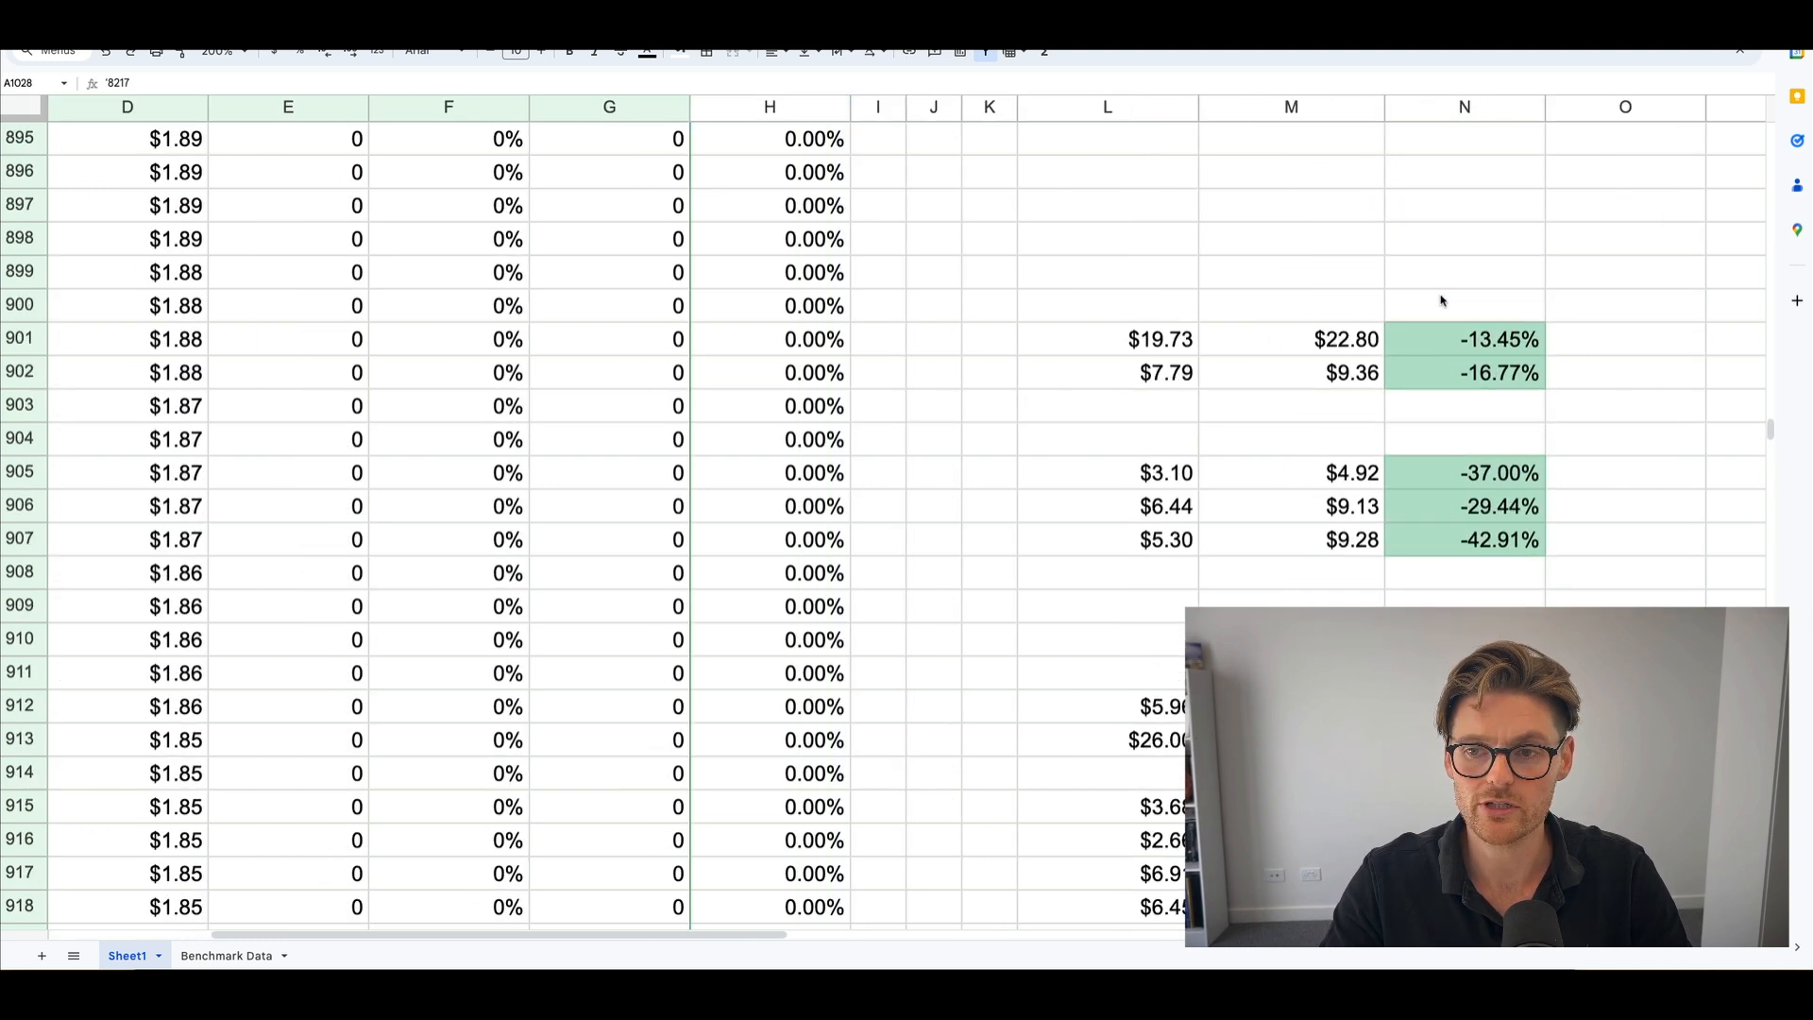
pyautogui.moveTo(1773, 429); pyautogui.dragTo(1773, 137)
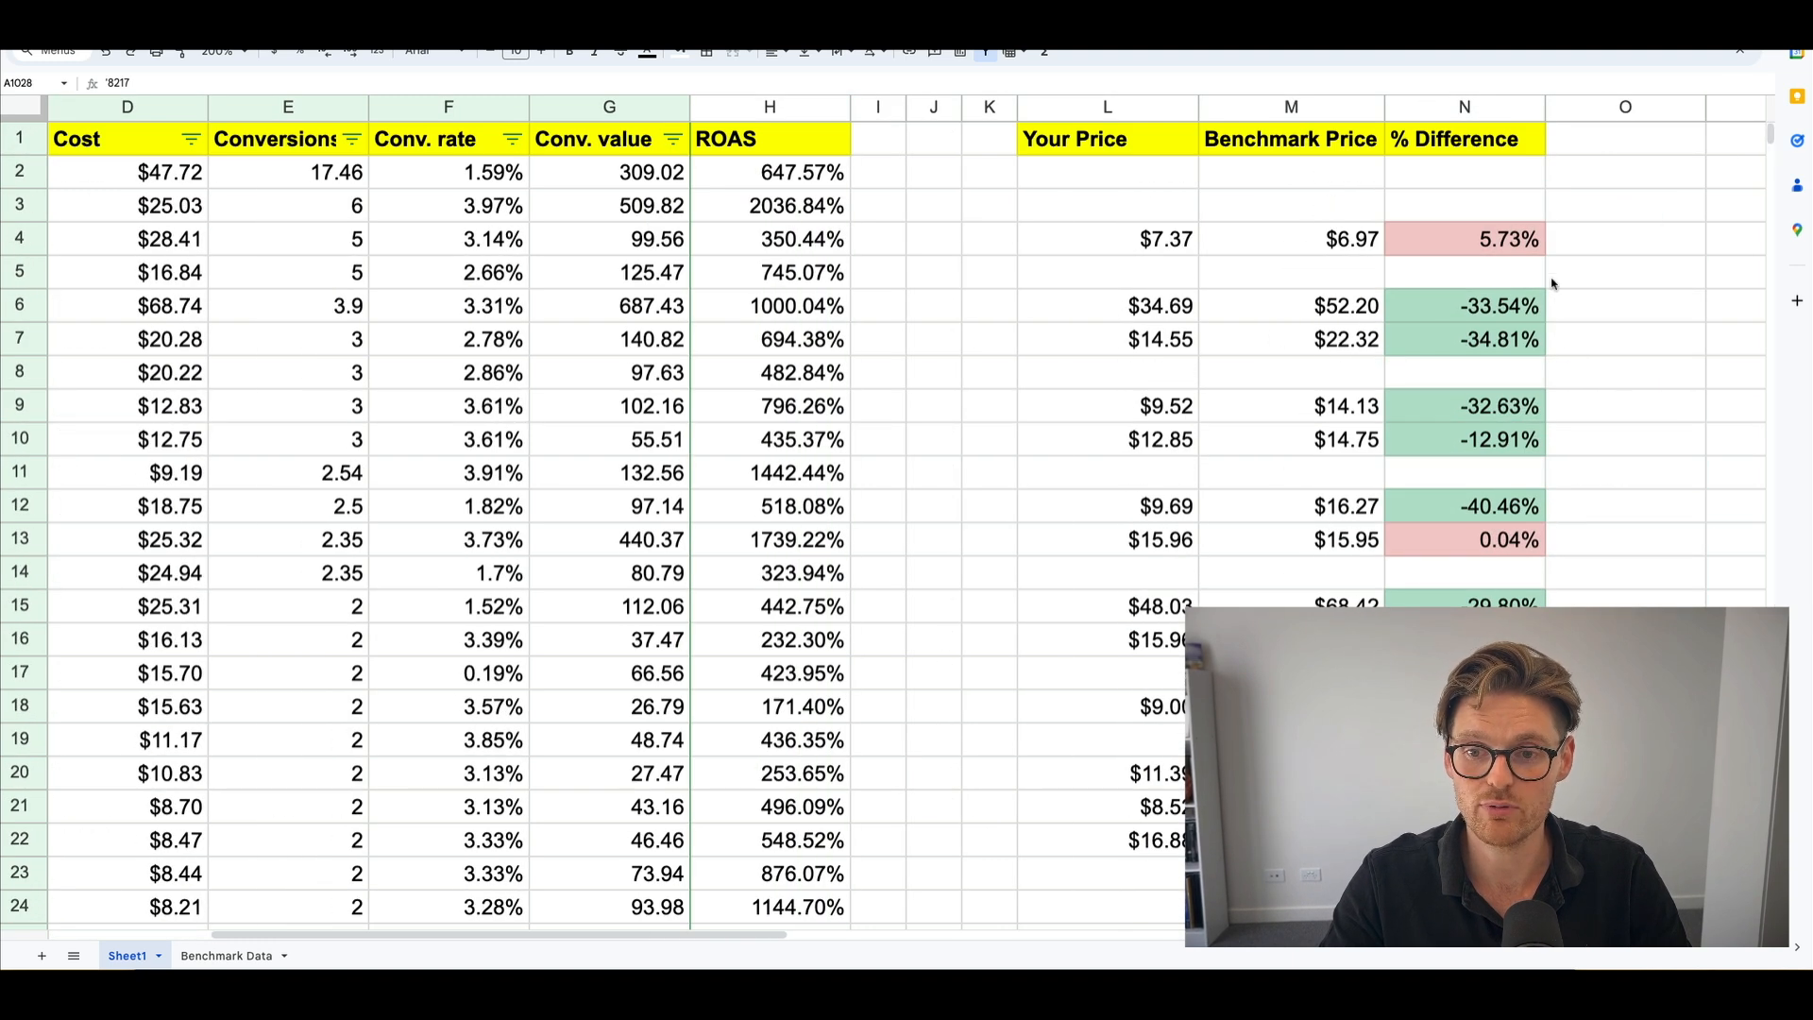
# Examine row 12's own price, benchmark price and percentage difference in relation to its ROAS.
pyautogui.scroll(-1, 1495, 290)
pyautogui.moveTo(1145, 486); pyautogui.dragTo(1461, 473)
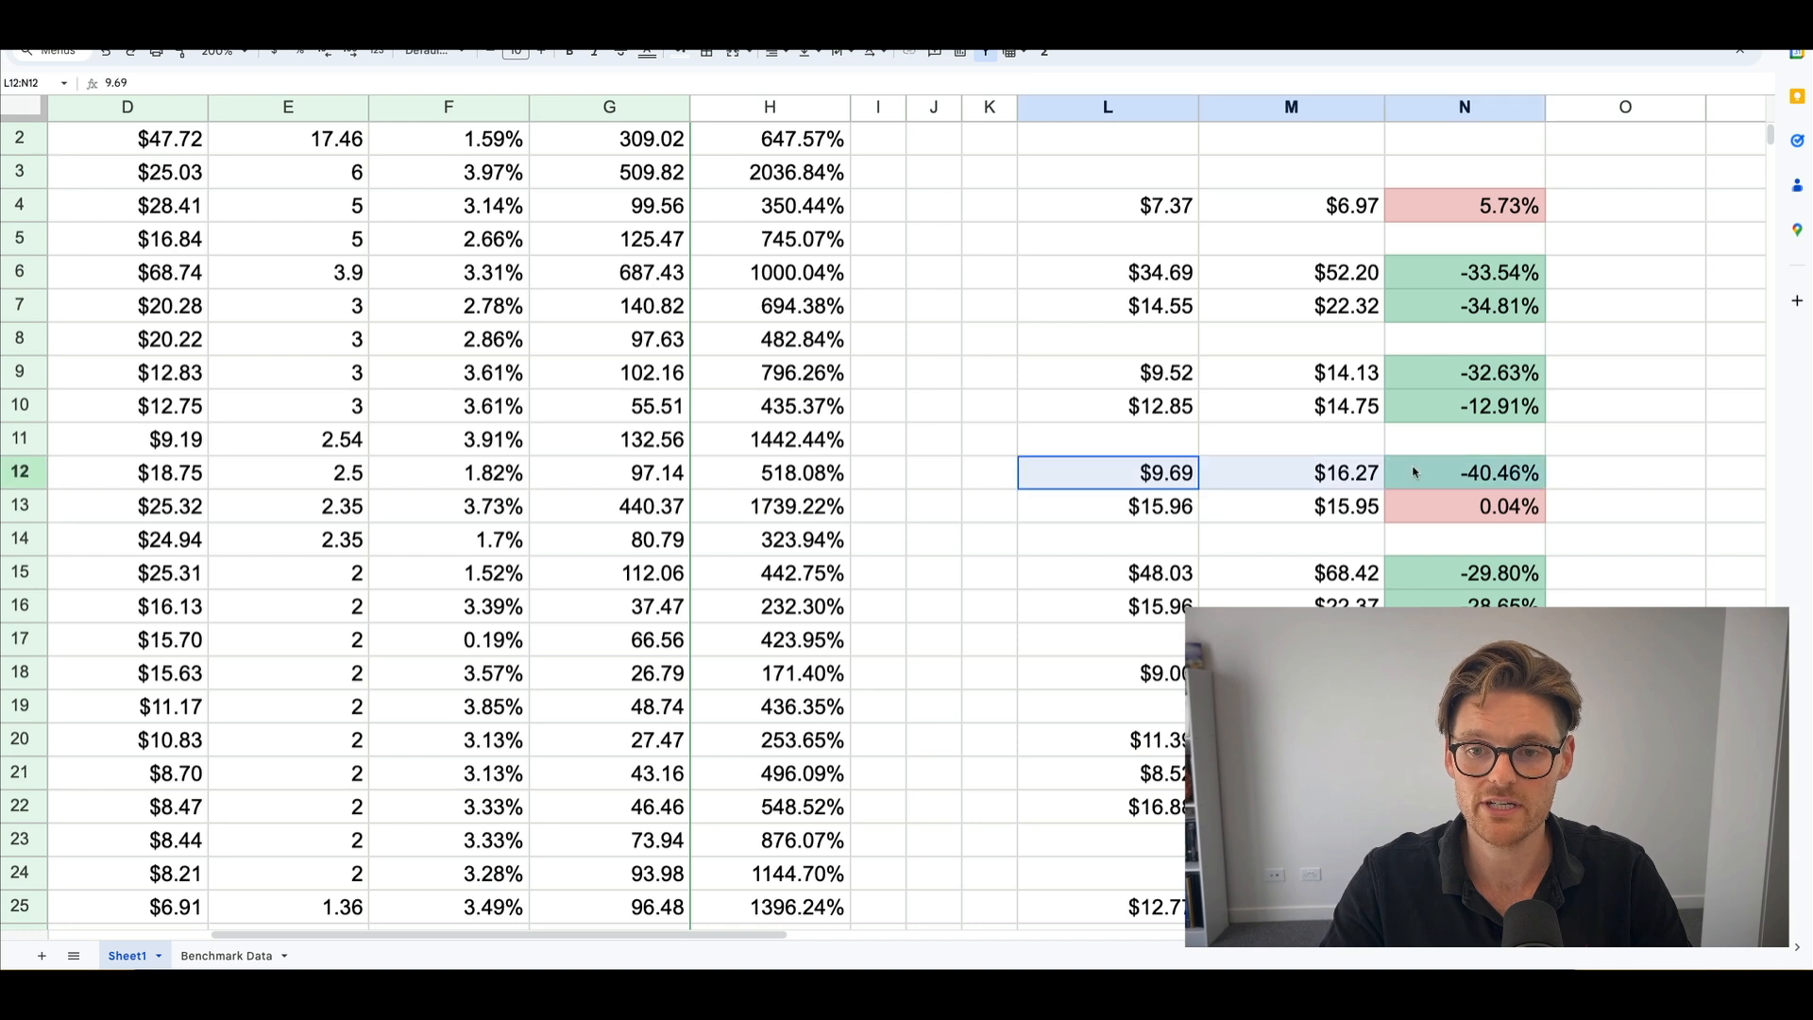
pyautogui.scroll(1, 861, 516)
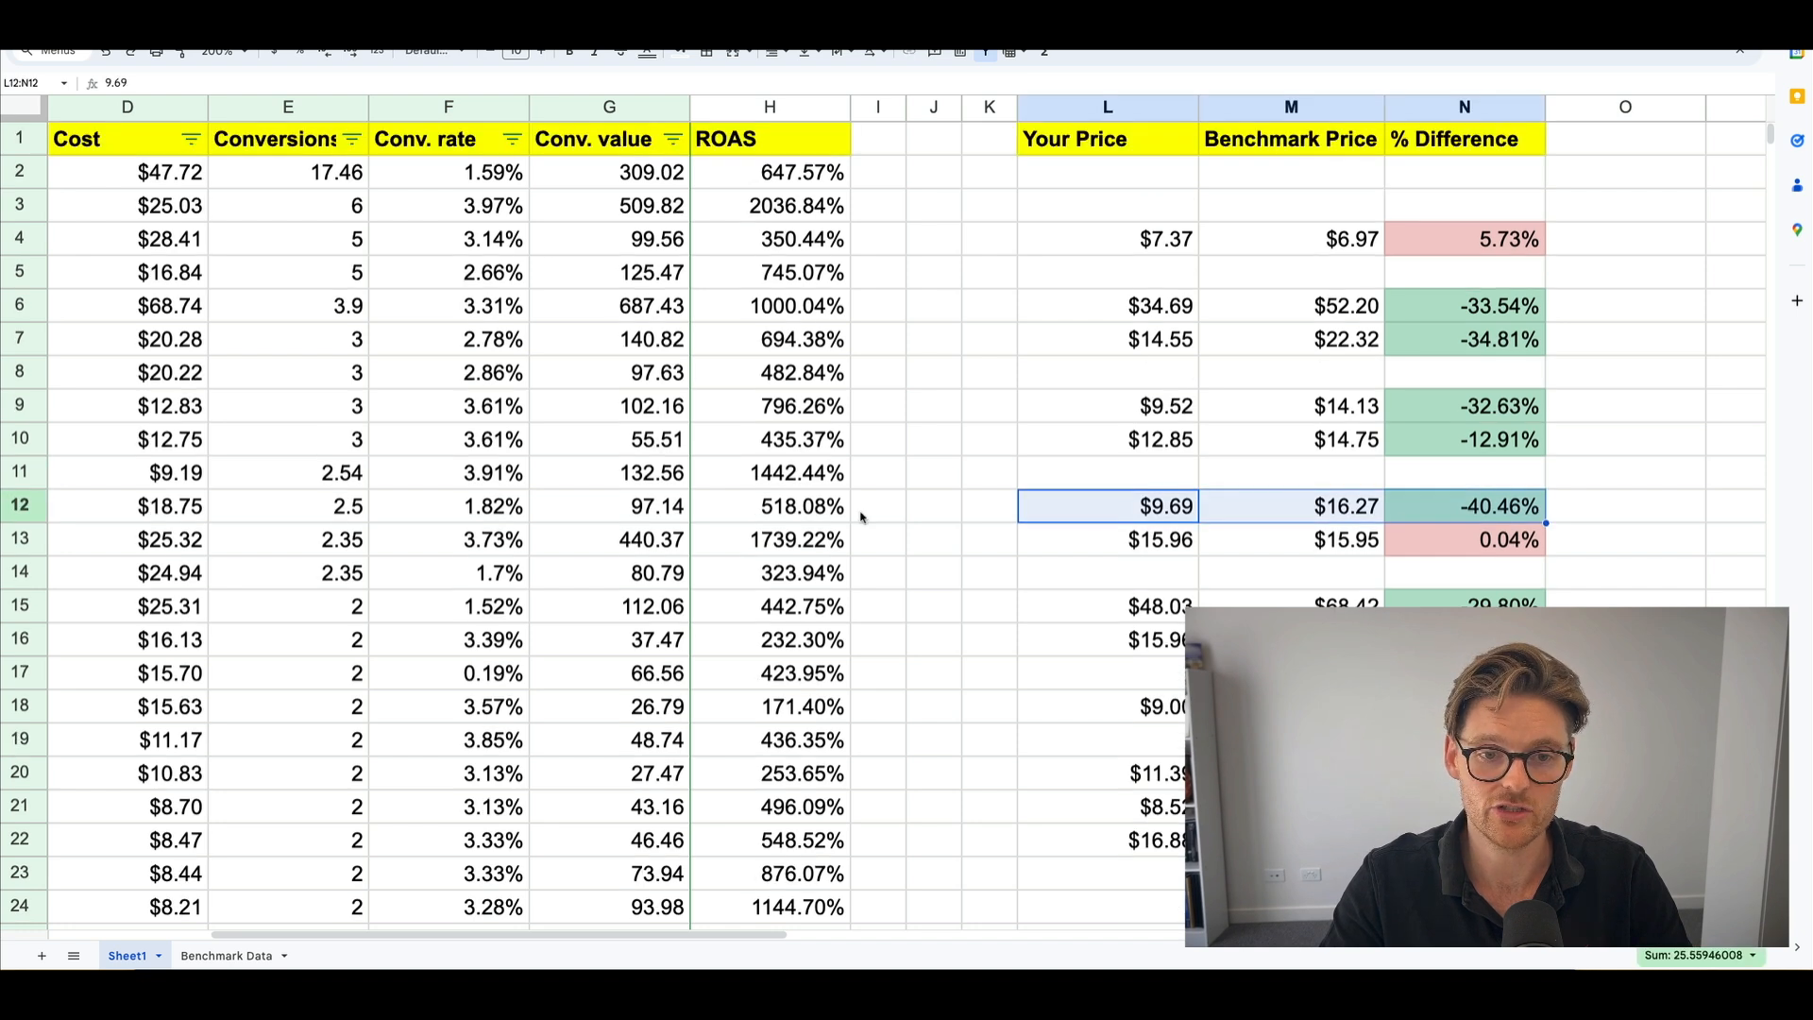
pyautogui.click(1483, 509)
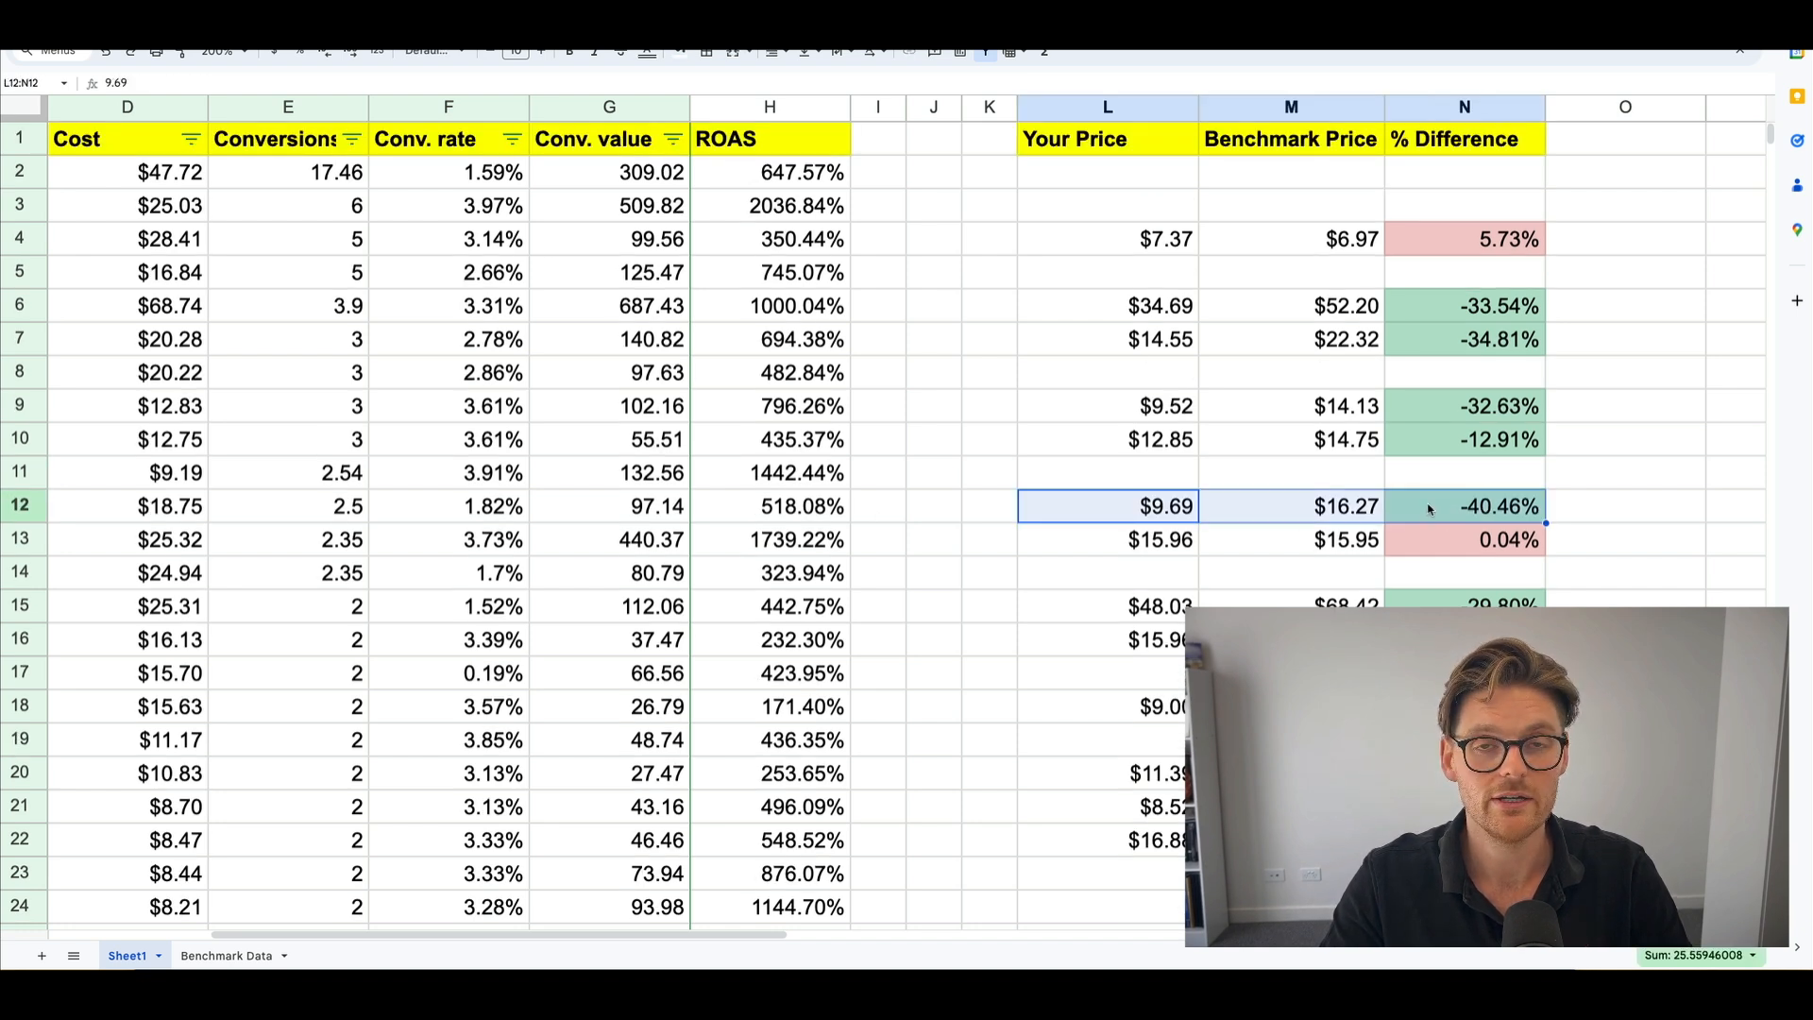
pyautogui.click(1188, 513)
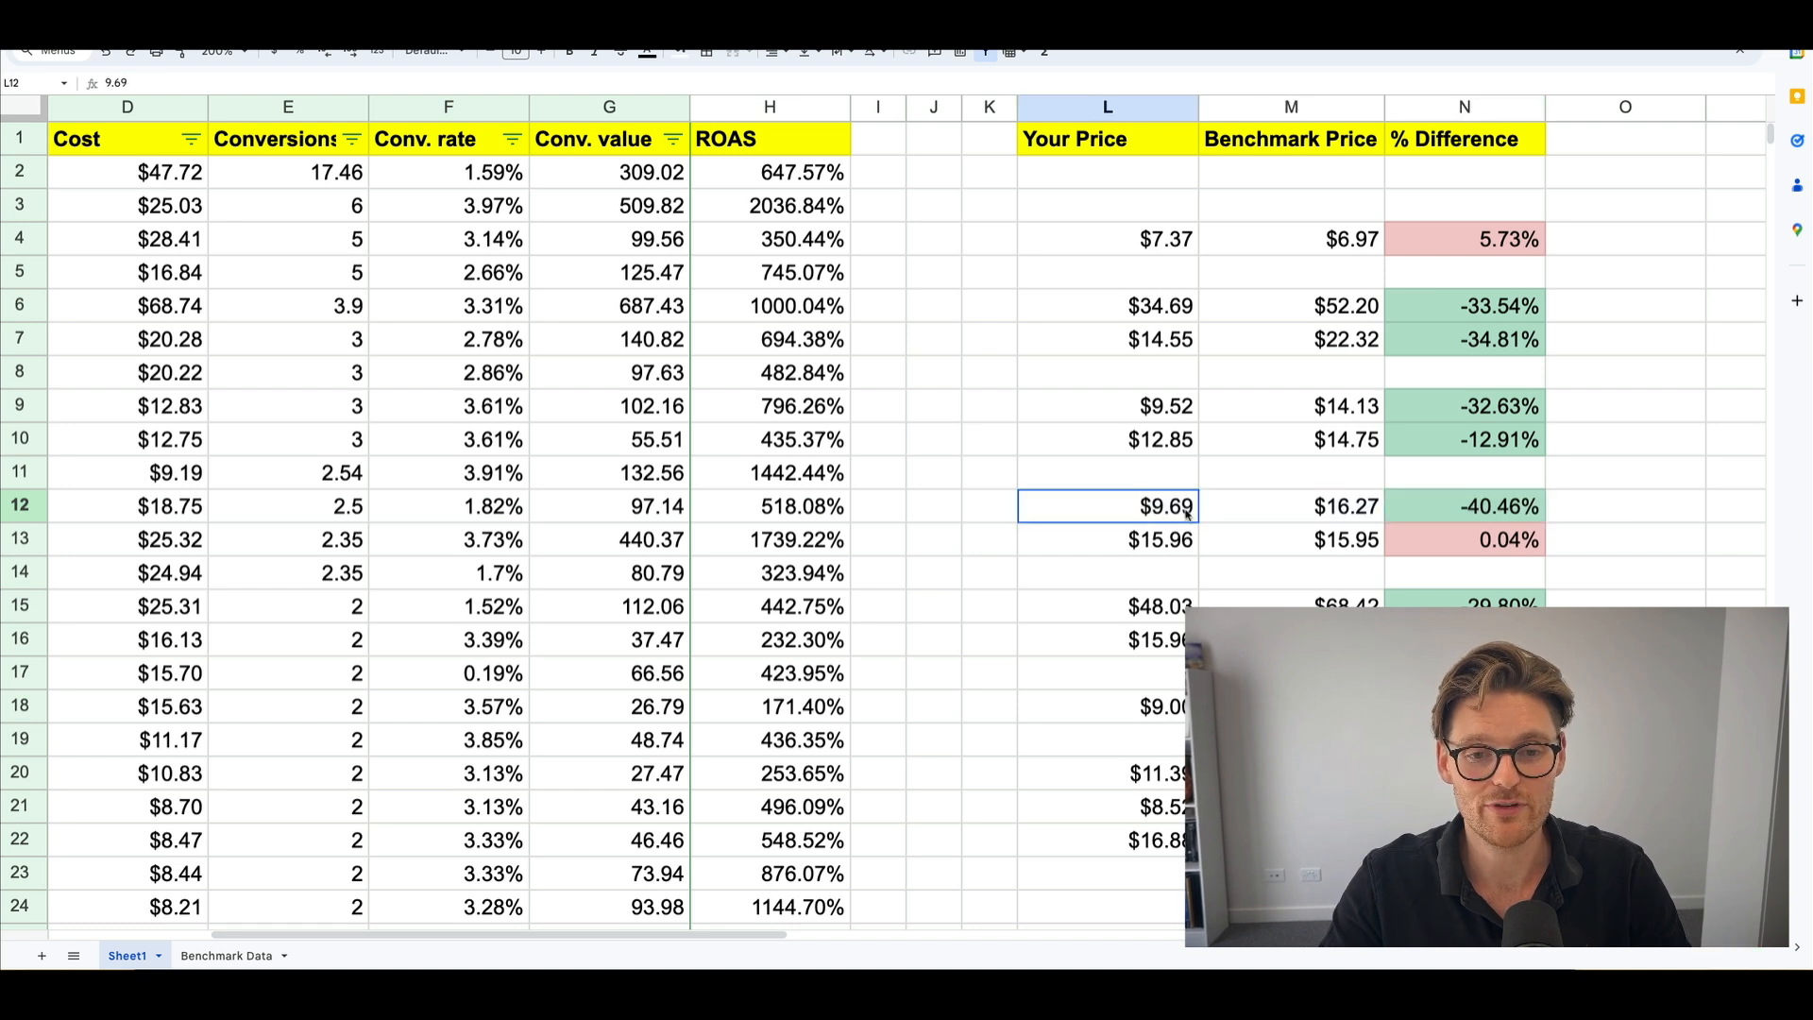
pyautogui.click(780, 515)
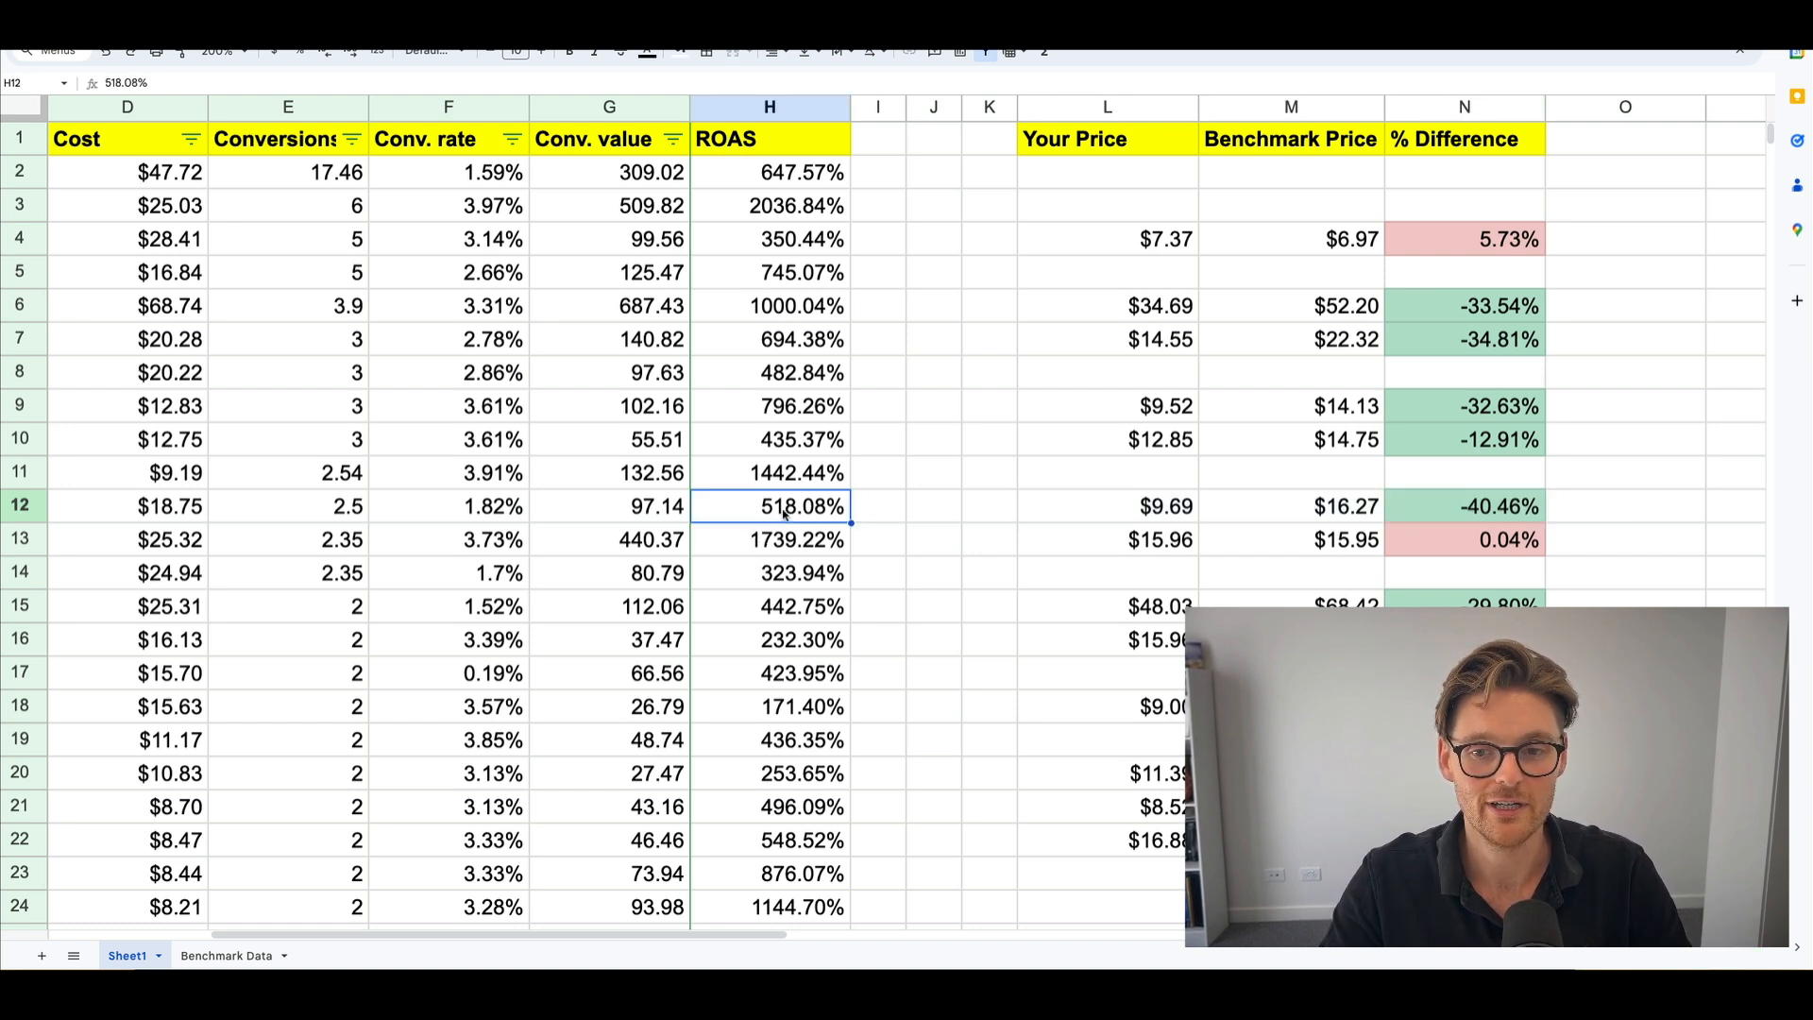
pyautogui.click(1345, 517)
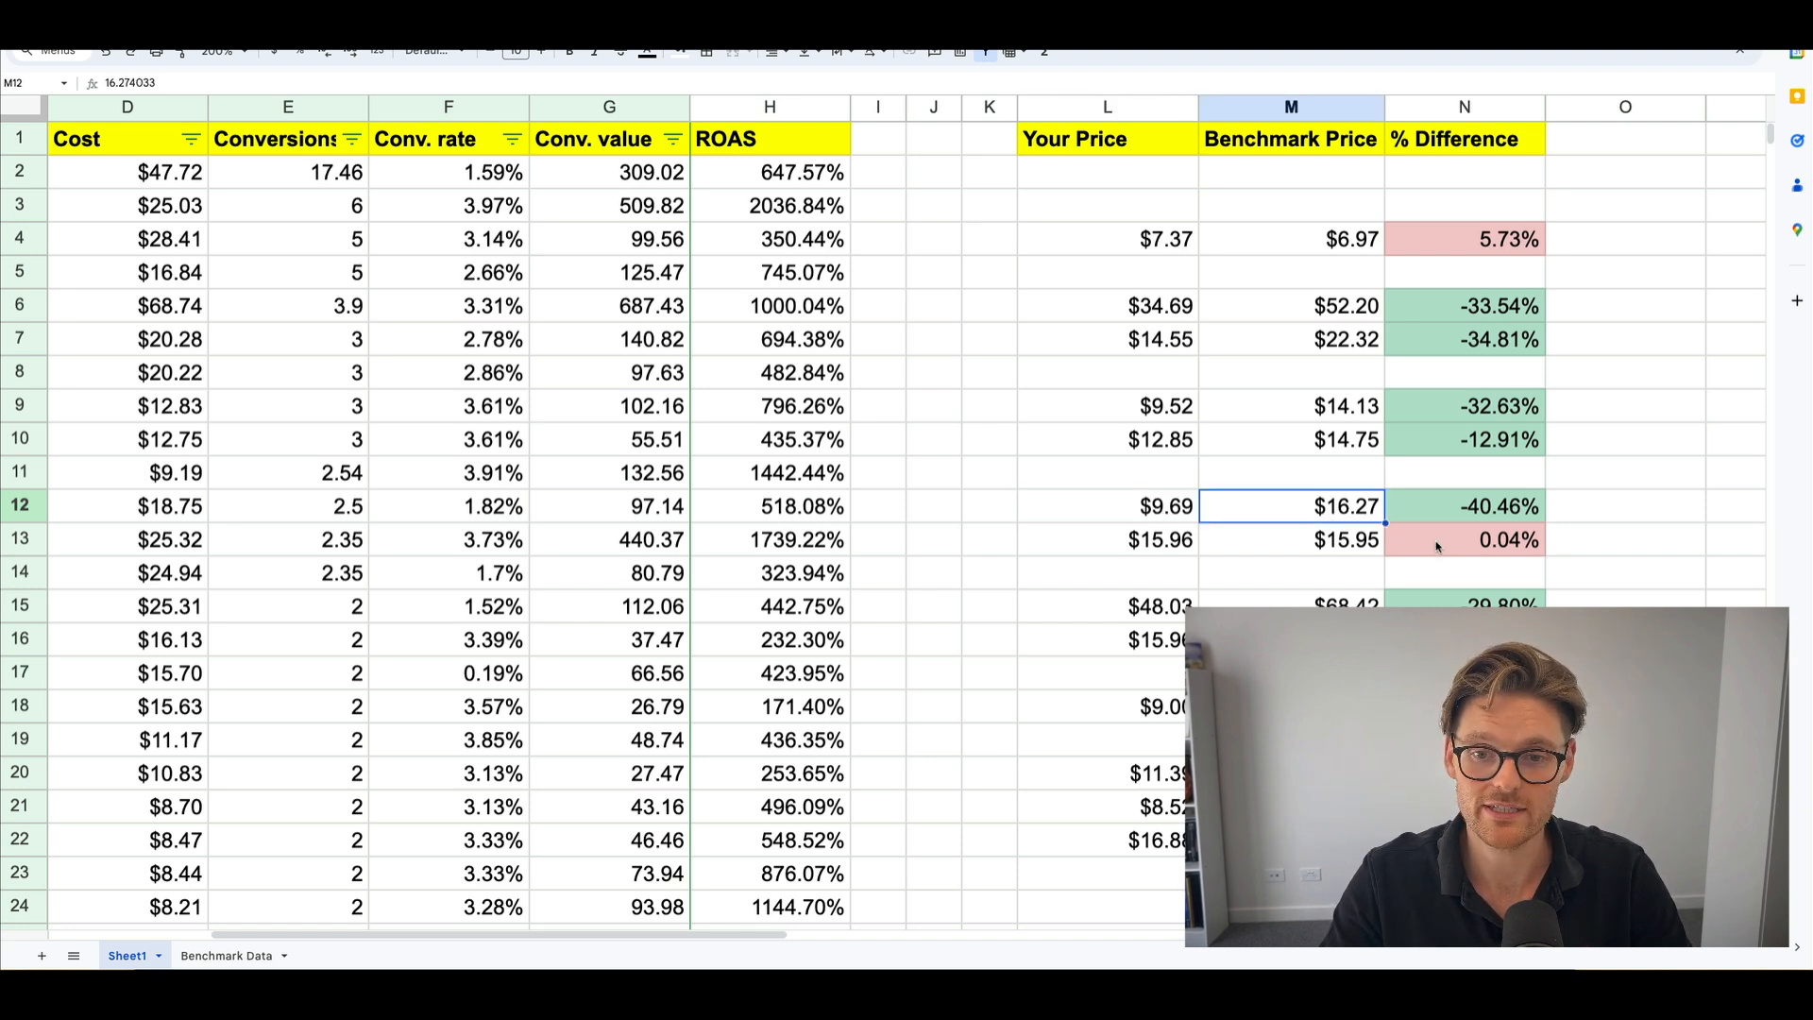
# Check row 13's benchmark price and percentage difference, and compare them with the products in the rows below.
pyautogui.moveTo(1436, 545); pyautogui.dragTo(1256, 548)
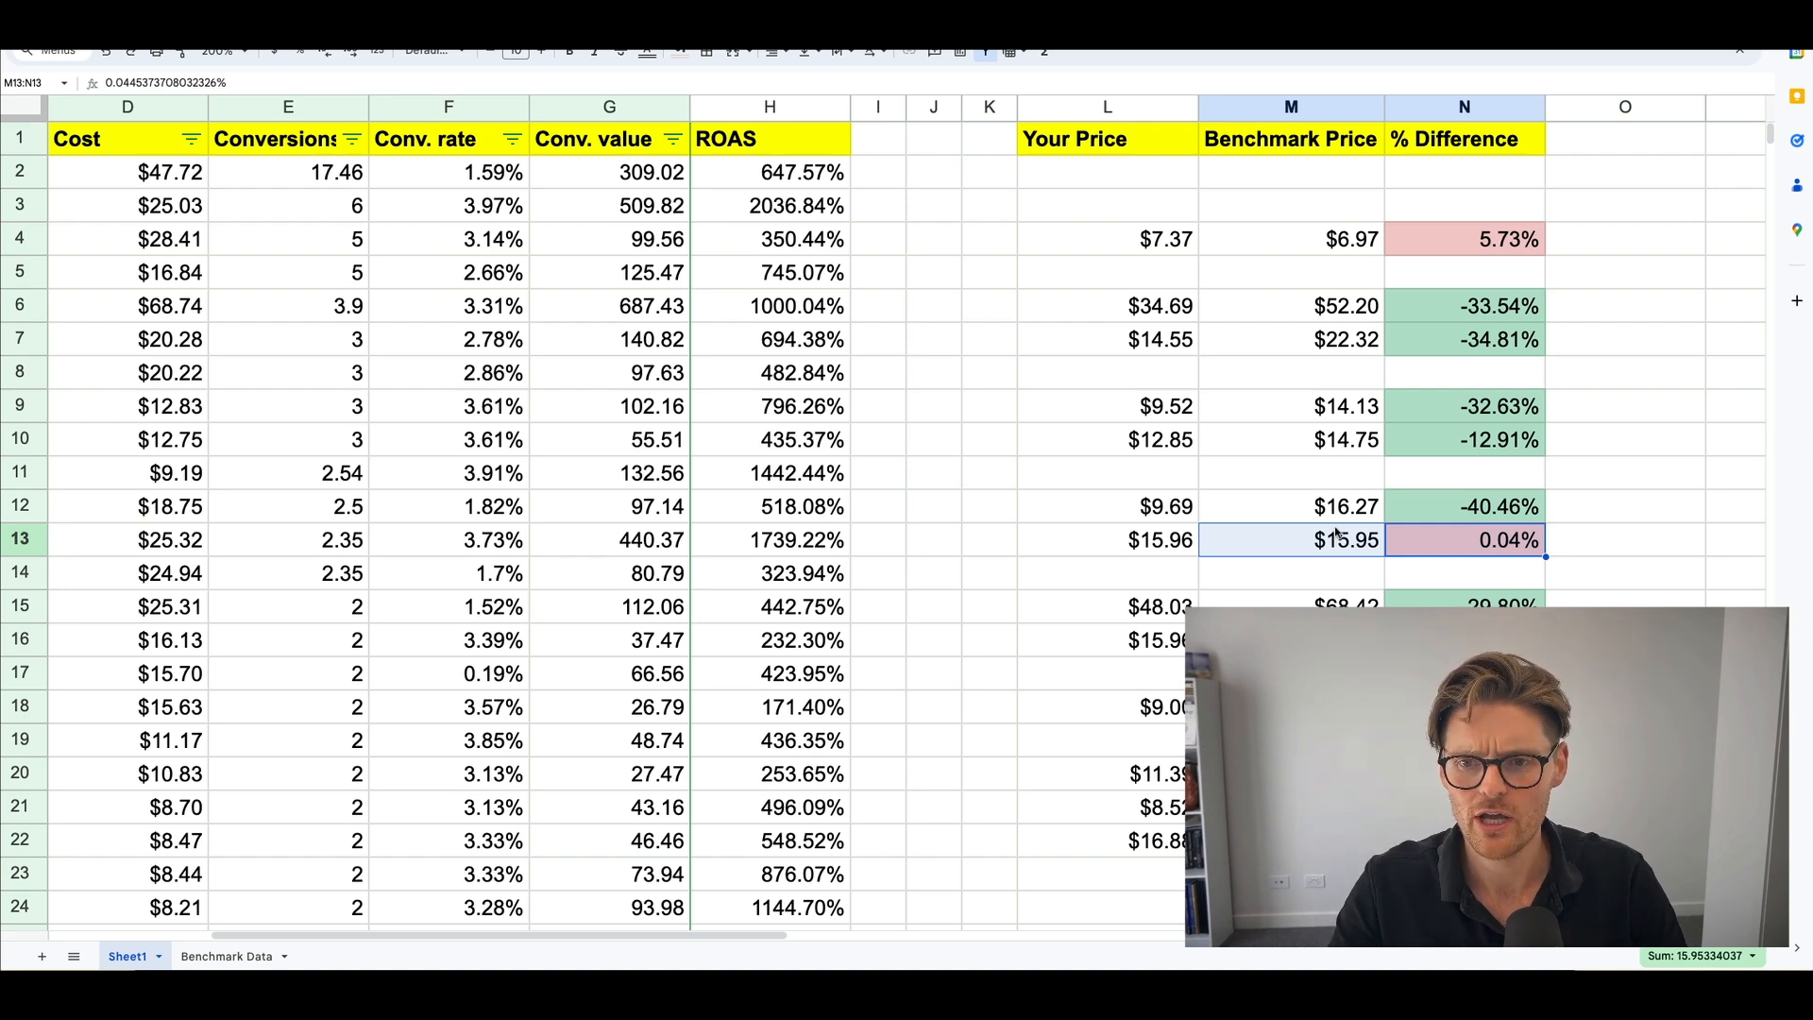
pyautogui.scroll(-5, 1362, 505)
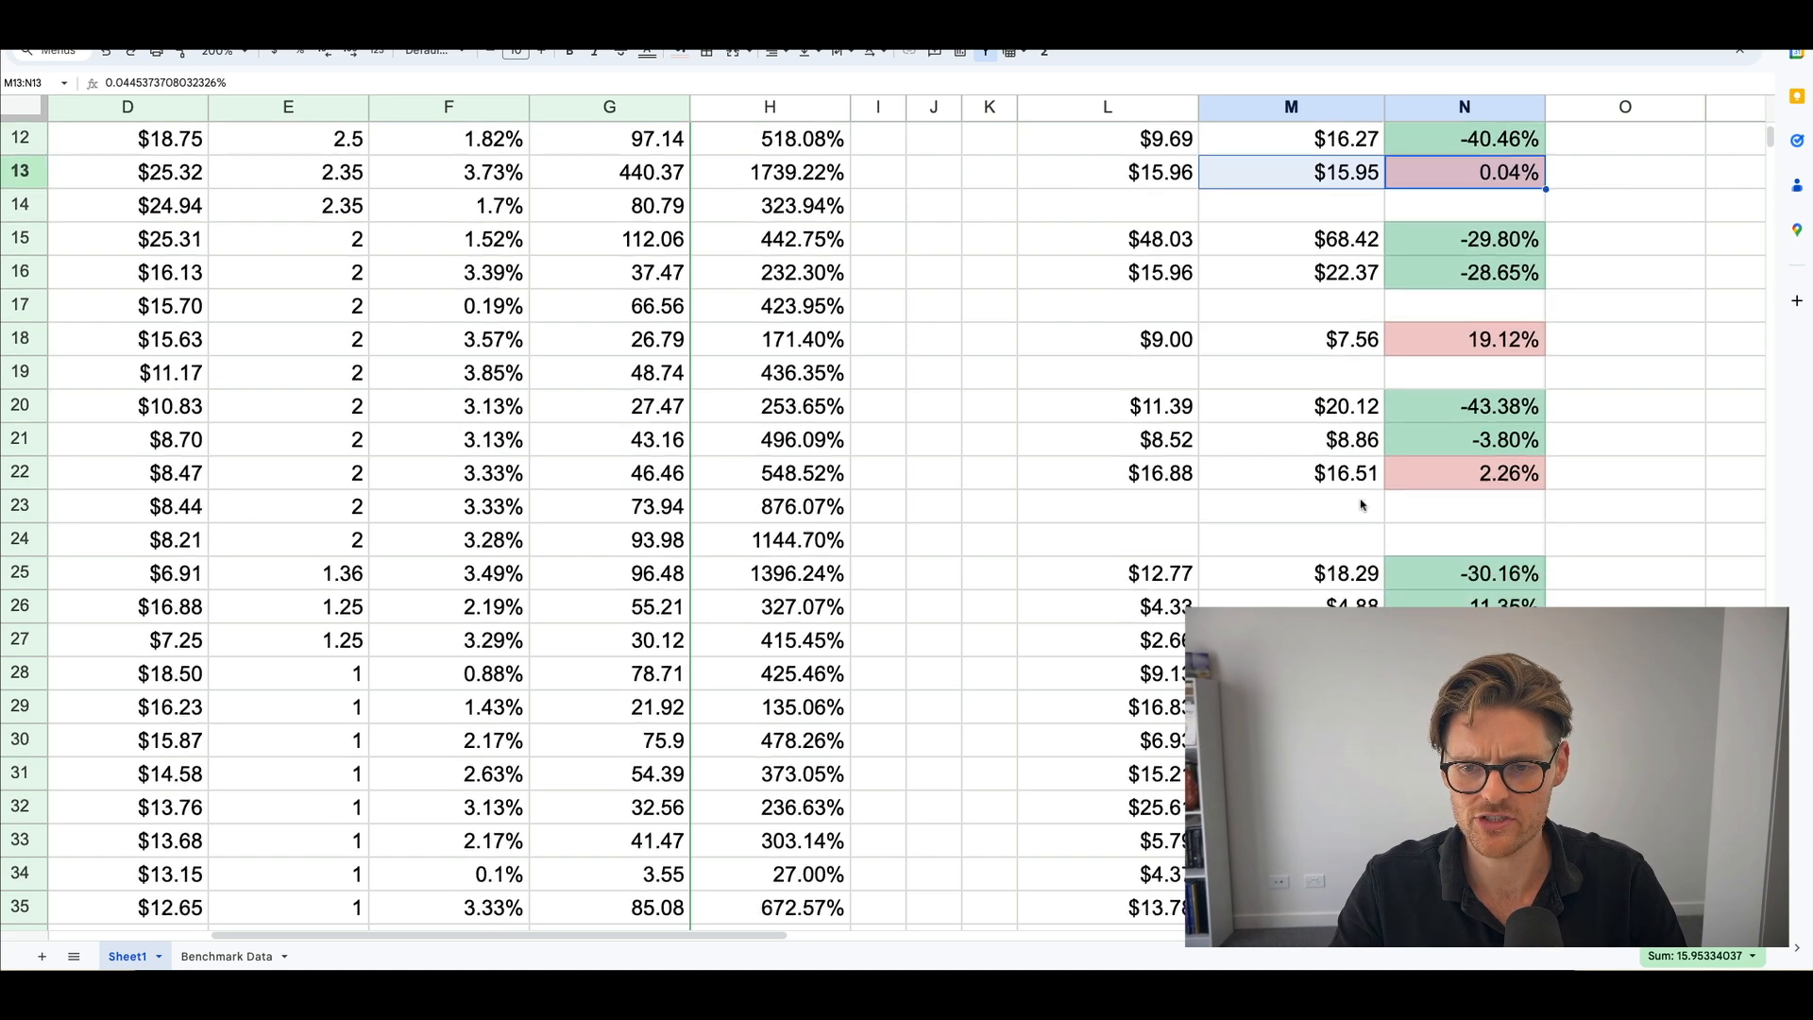
pyautogui.scroll(5, 1362, 505)
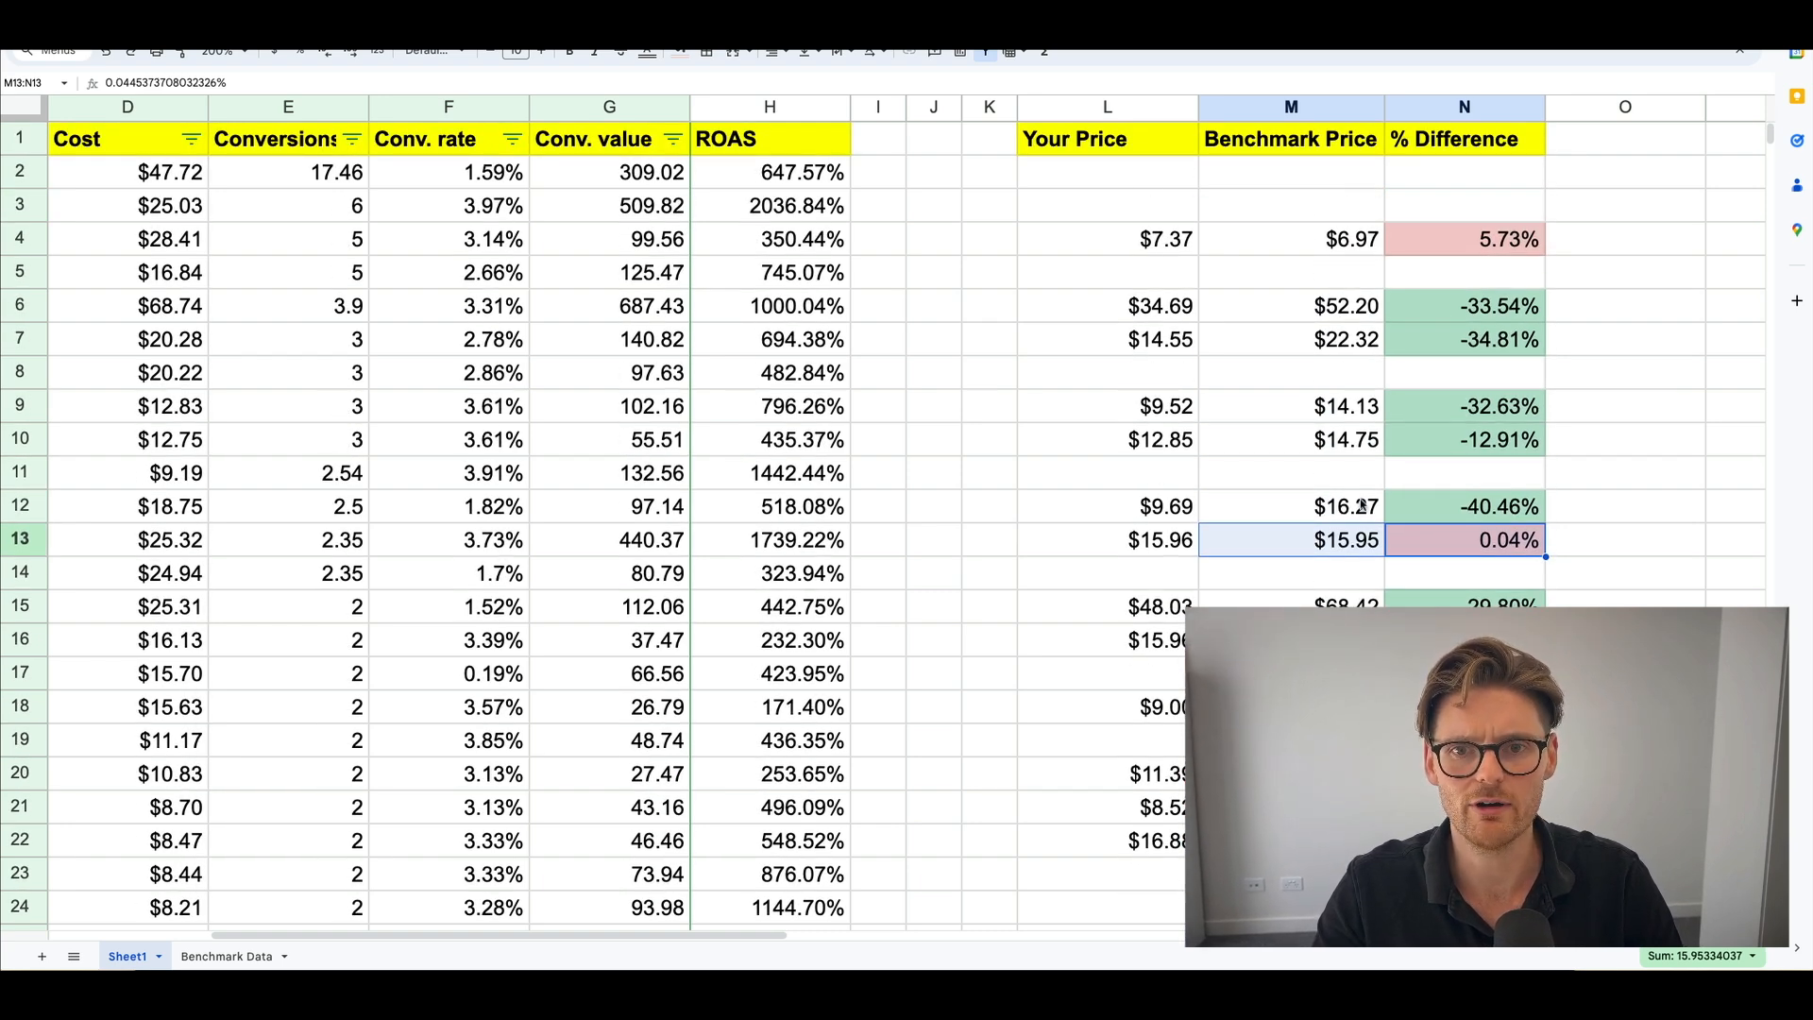
pyautogui.hscroll(-3, 1363, 505)
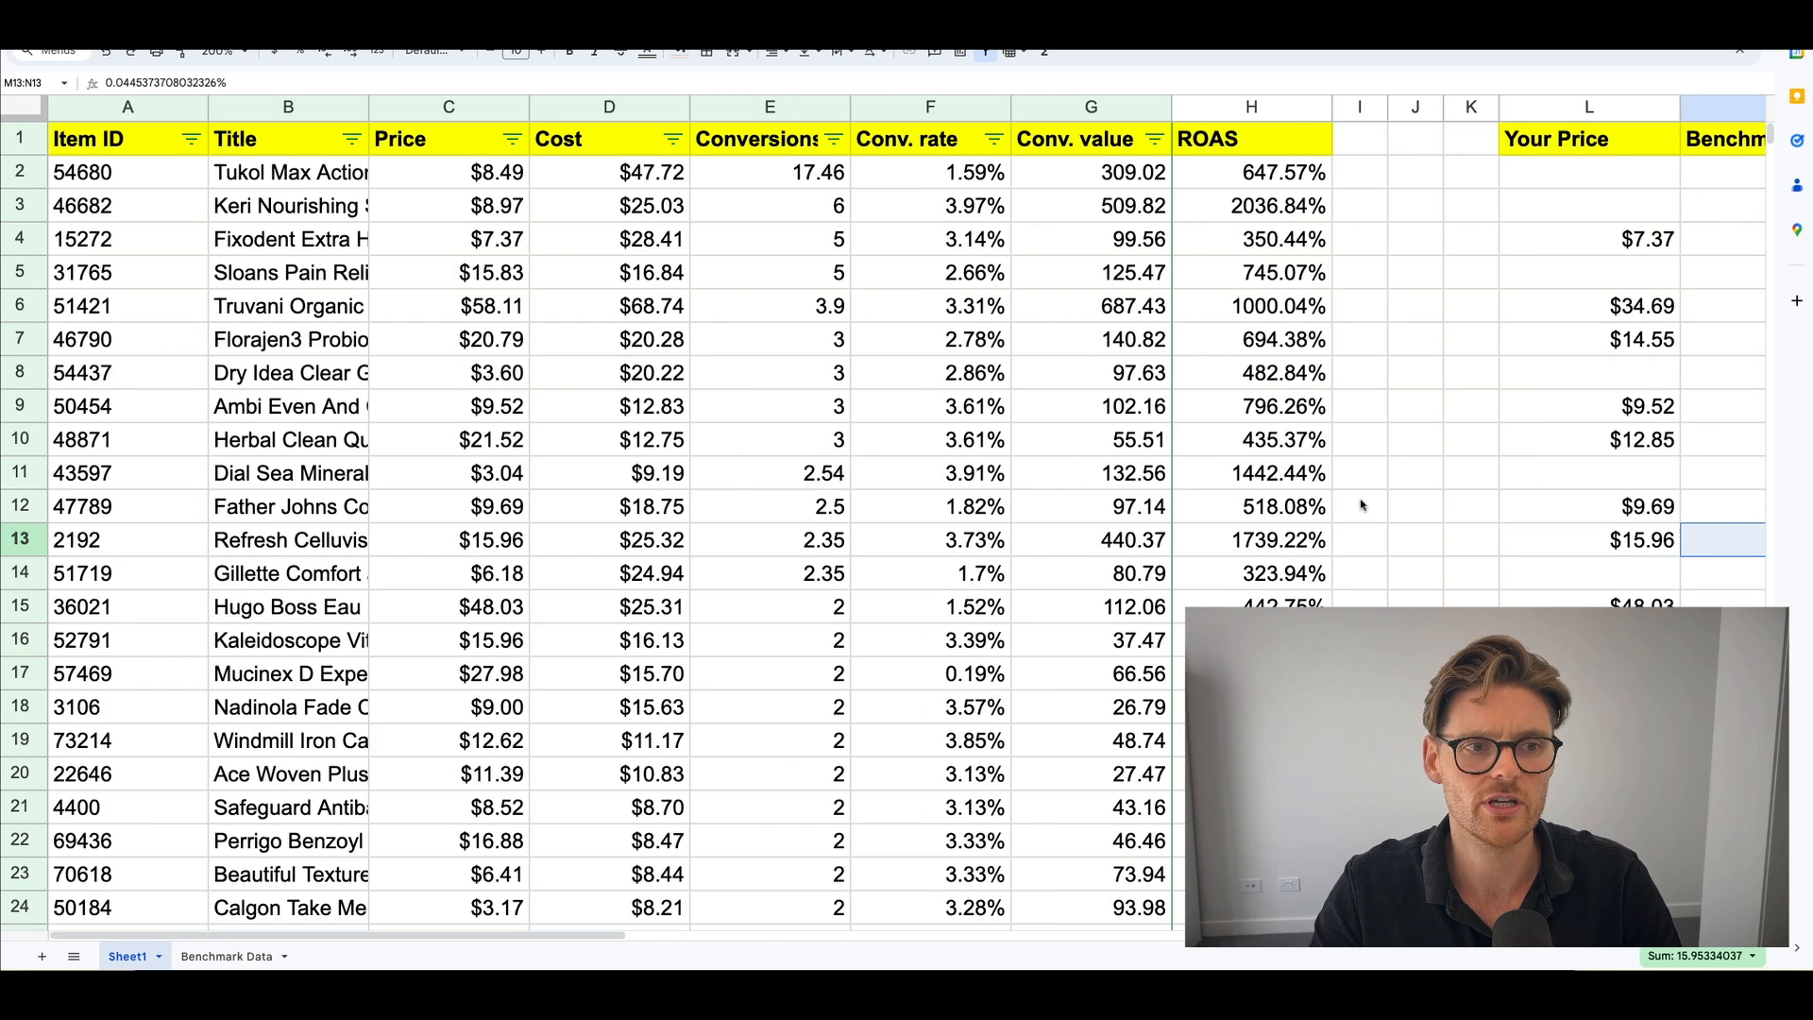